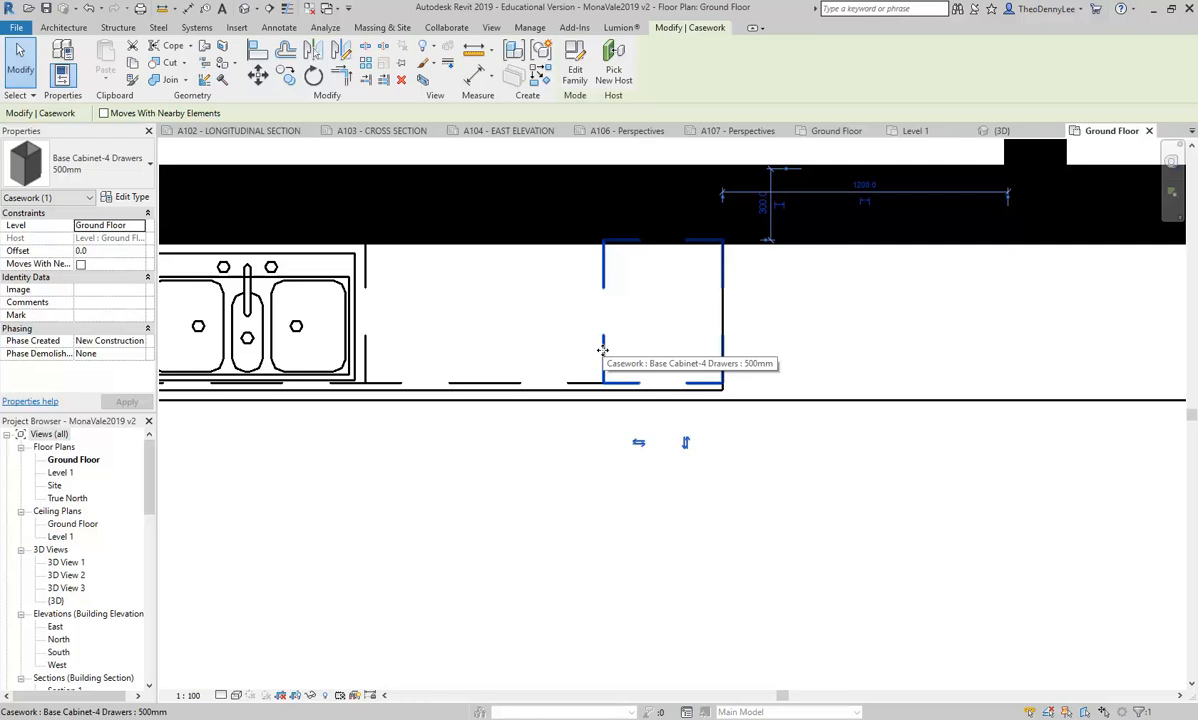
pyautogui.moveTo(603, 350); pyautogui.dragTo(748, 358, button='middle')
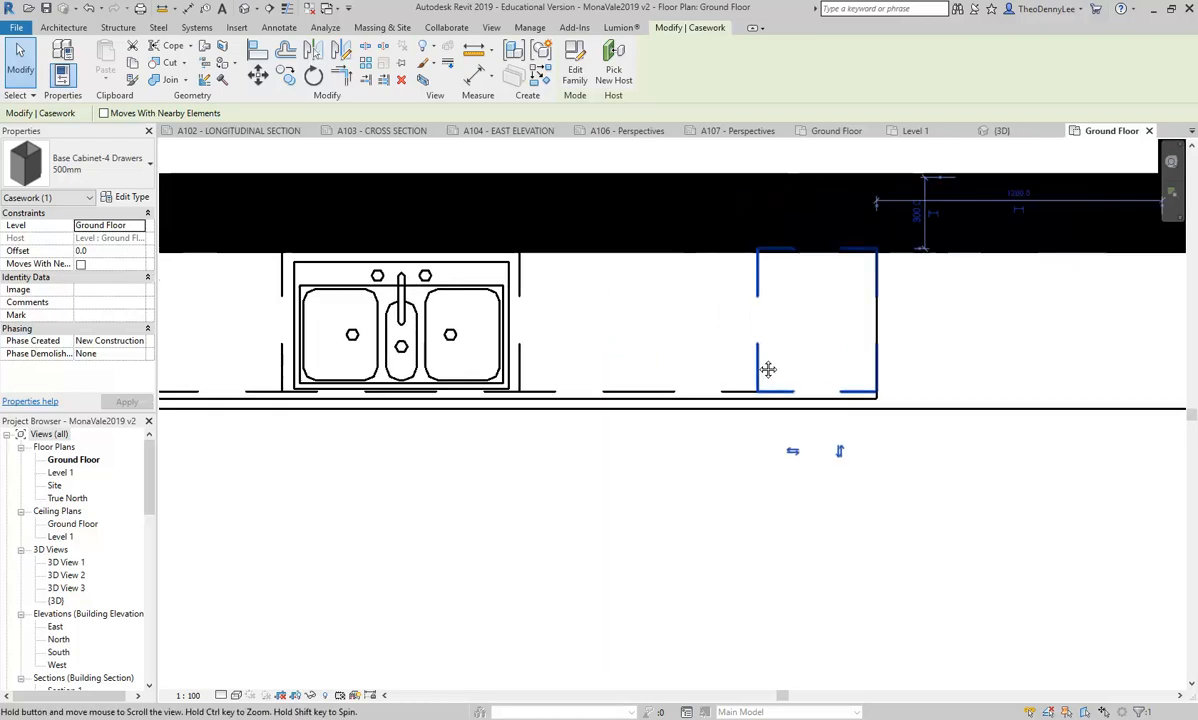
pyautogui.click(633, 406)
pyautogui.scroll(-2, 636, 410)
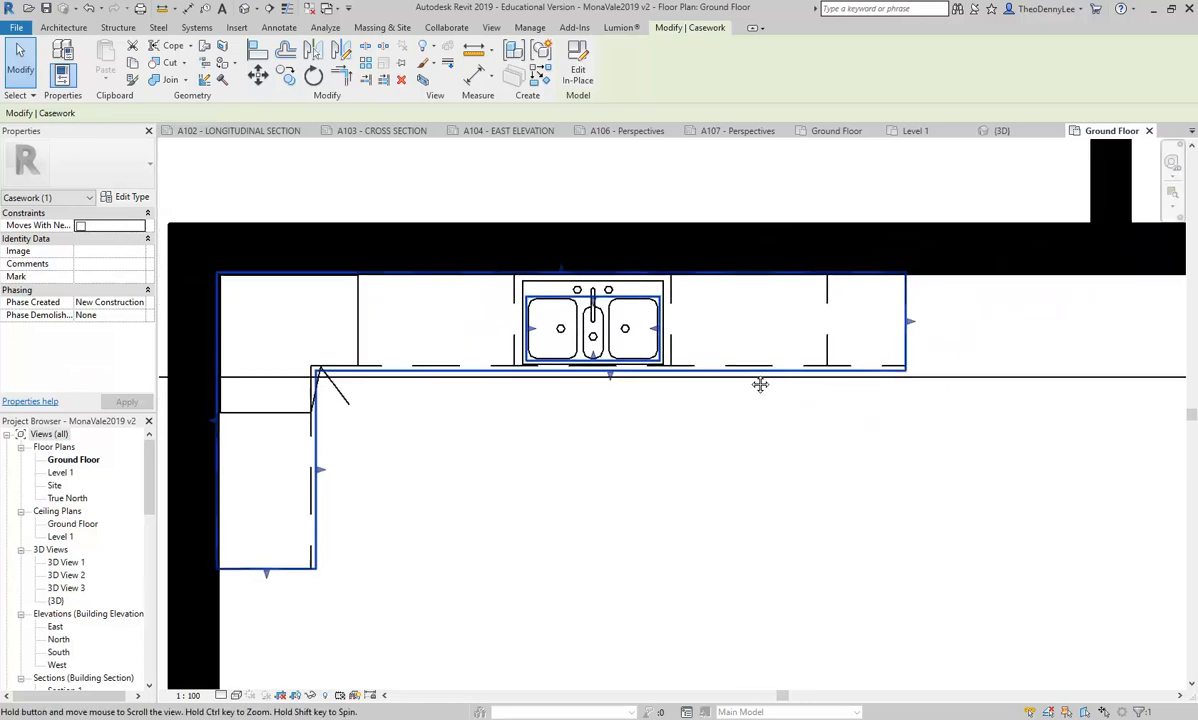
pyautogui.press('Escape')
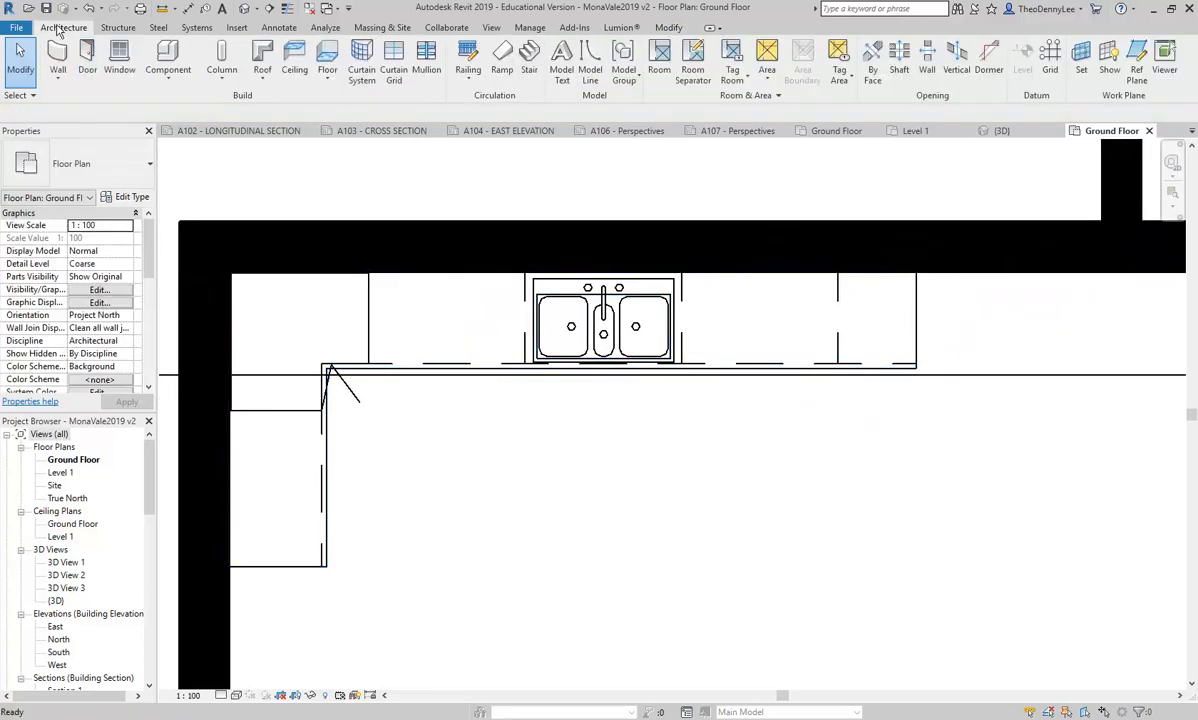
# - Start placing a component and browse the family library to the Counter Tops folder under Casework
pyautogui.click(168, 72)
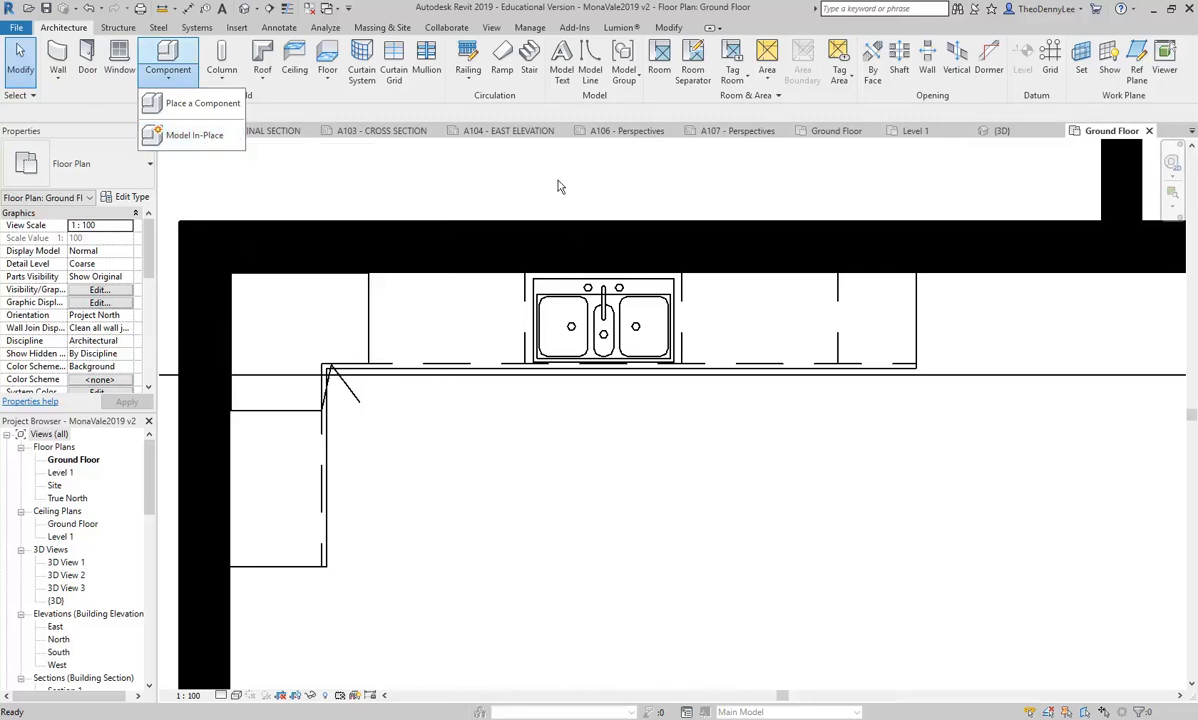
pyautogui.click(205, 103)
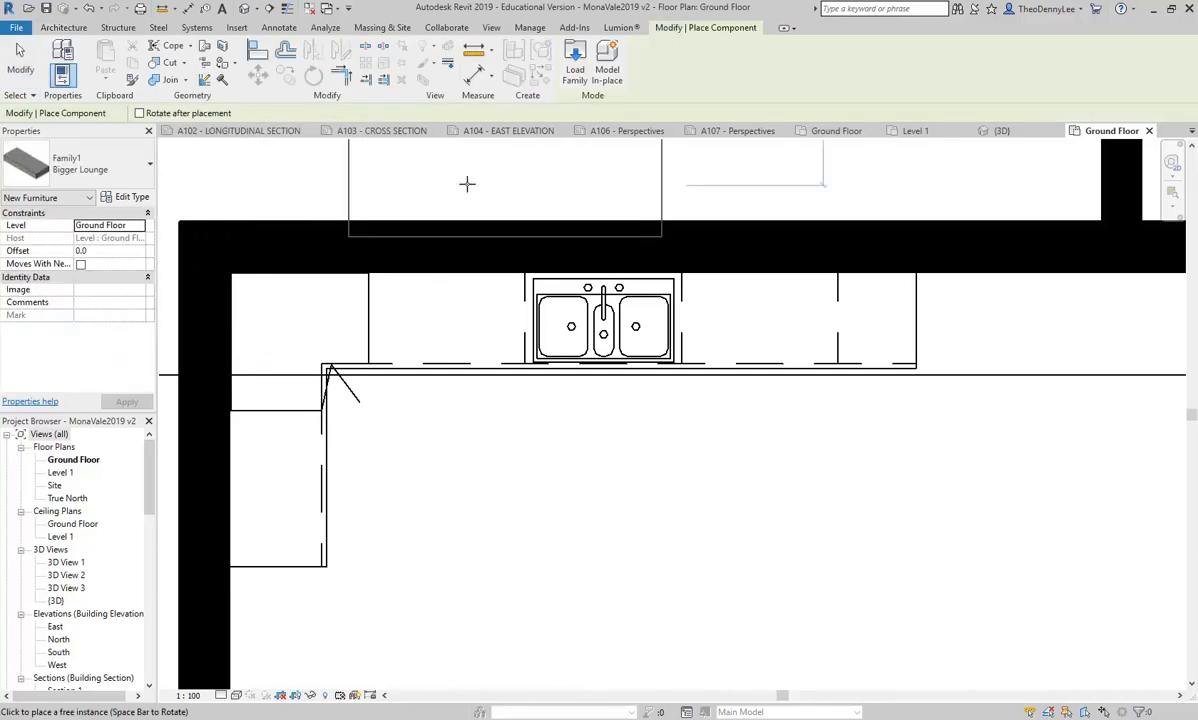
pyautogui.click(575, 65)
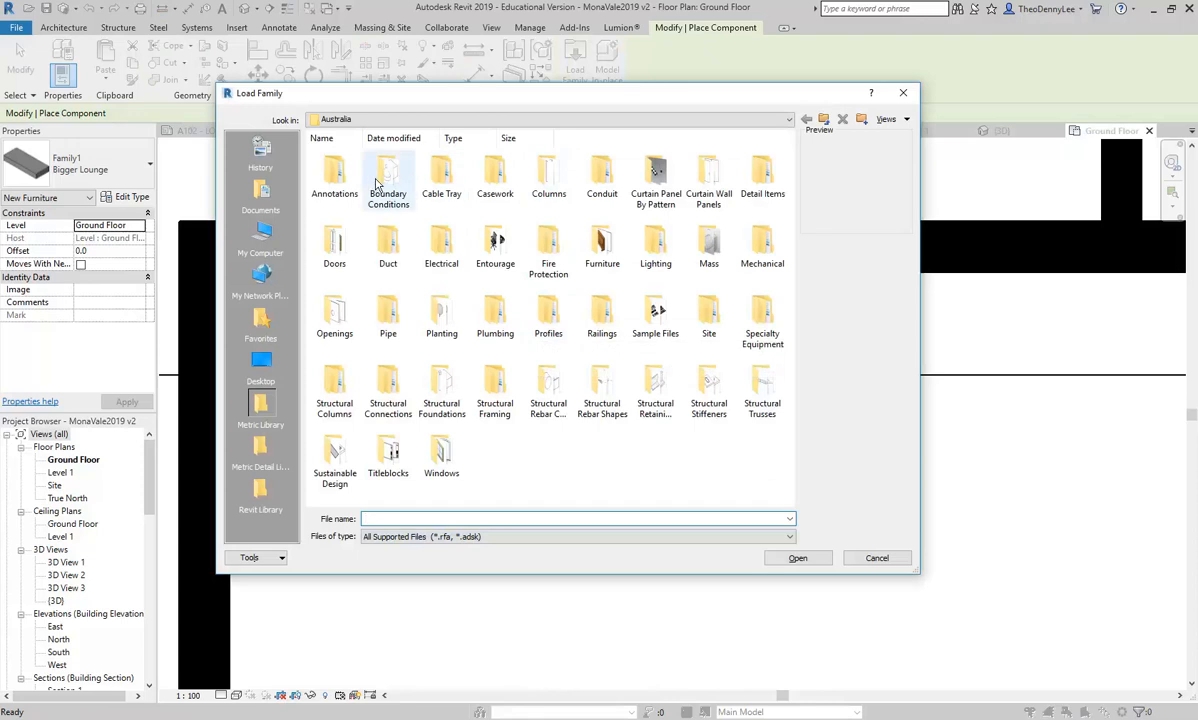
pyautogui.doubleClick(494, 176)
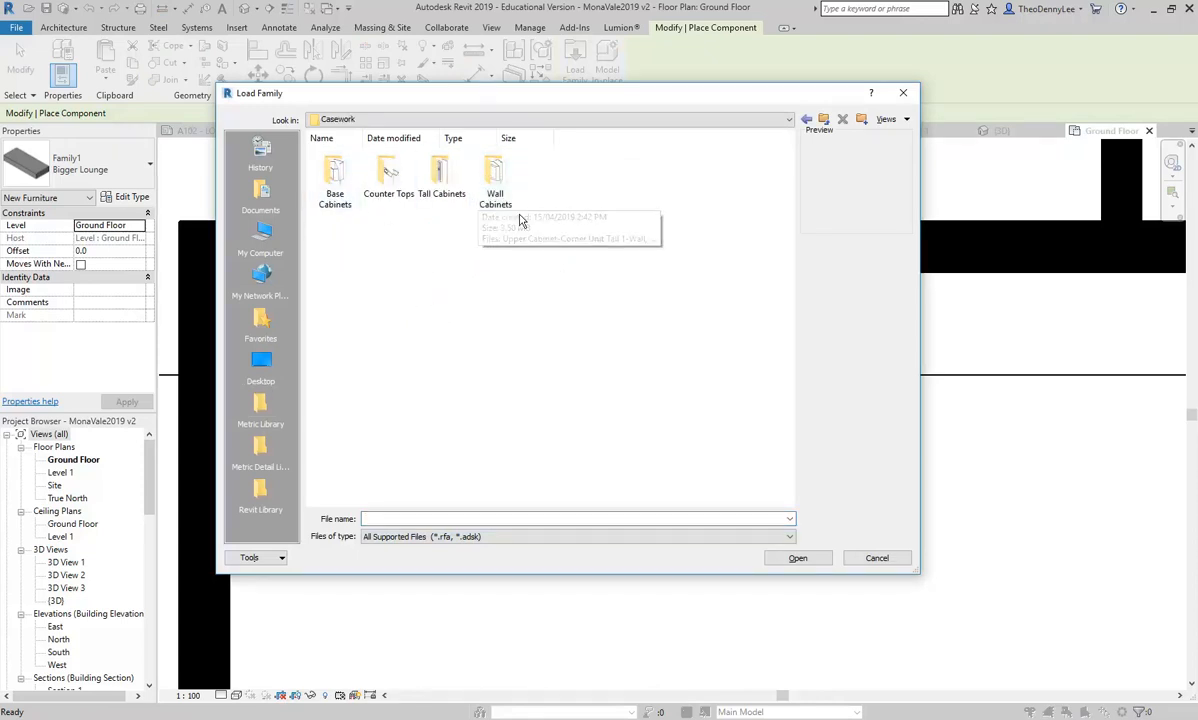
pyautogui.doubleClick(388, 175)
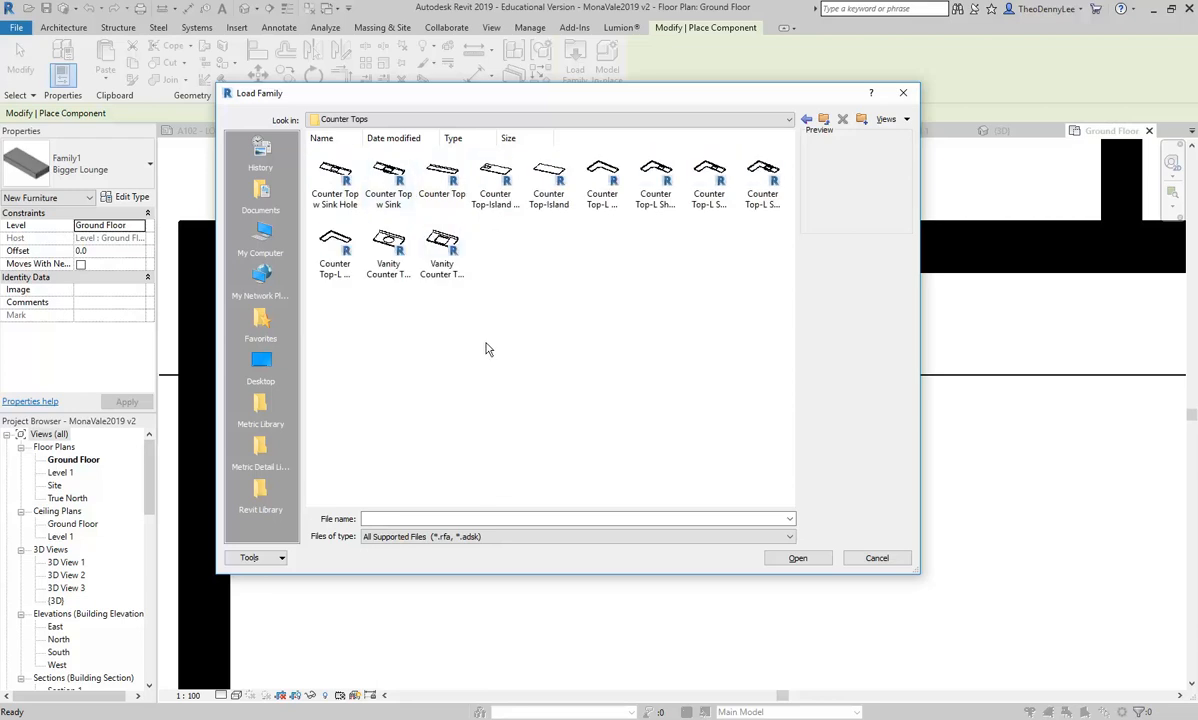
# - Preview the straight, island, L-shaped and vanity counter top families, and close the library without loading any
pyautogui.click(335, 180)
pyautogui.click(388, 180)
pyautogui.click(442, 180)
pyautogui.click(495, 180)
pyautogui.click(602, 180)
pyautogui.click(656, 205)
pyautogui.click(709, 185)
pyautogui.click(765, 195)
pyautogui.click(388, 248)
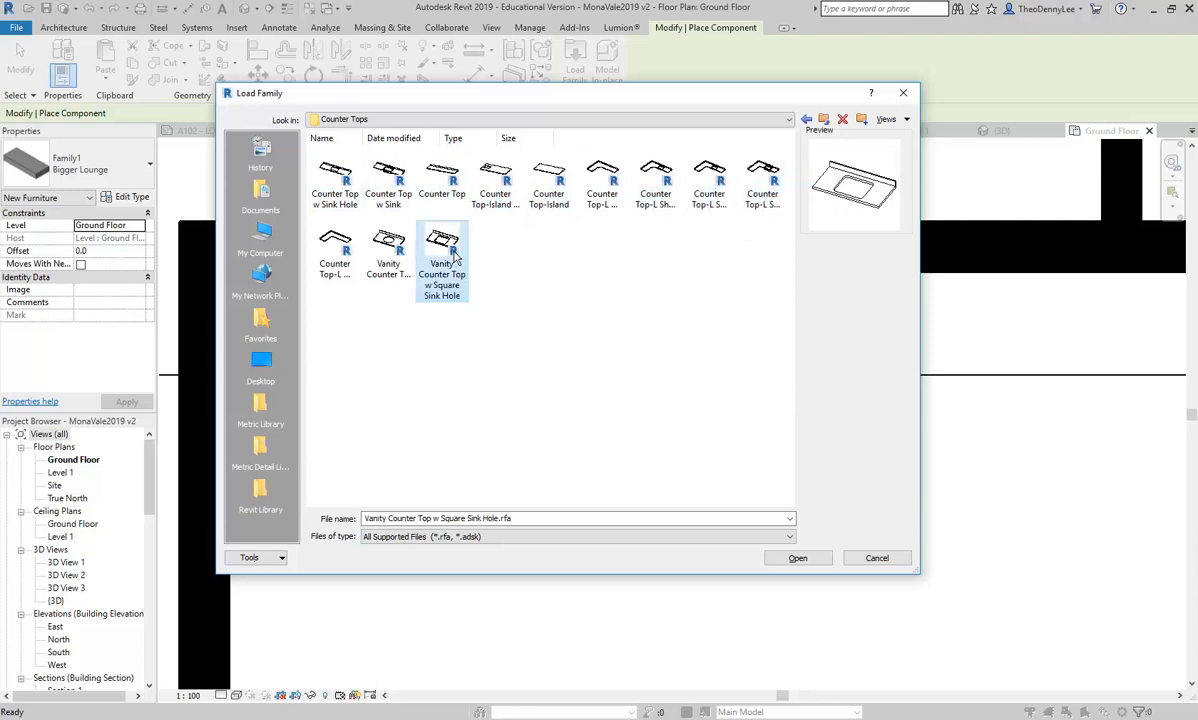
pyautogui.click(335, 250)
pyautogui.click(443, 250)
pyautogui.click(773, 185)
pyautogui.click(705, 188)
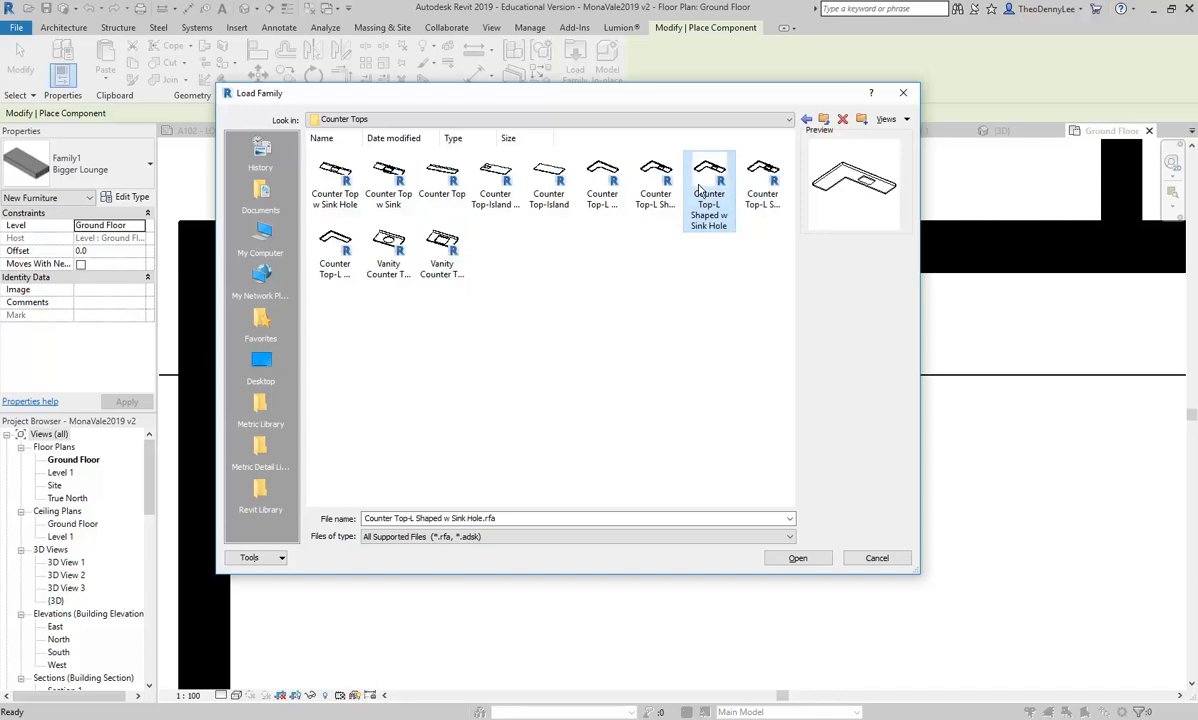
pyautogui.click(655, 185)
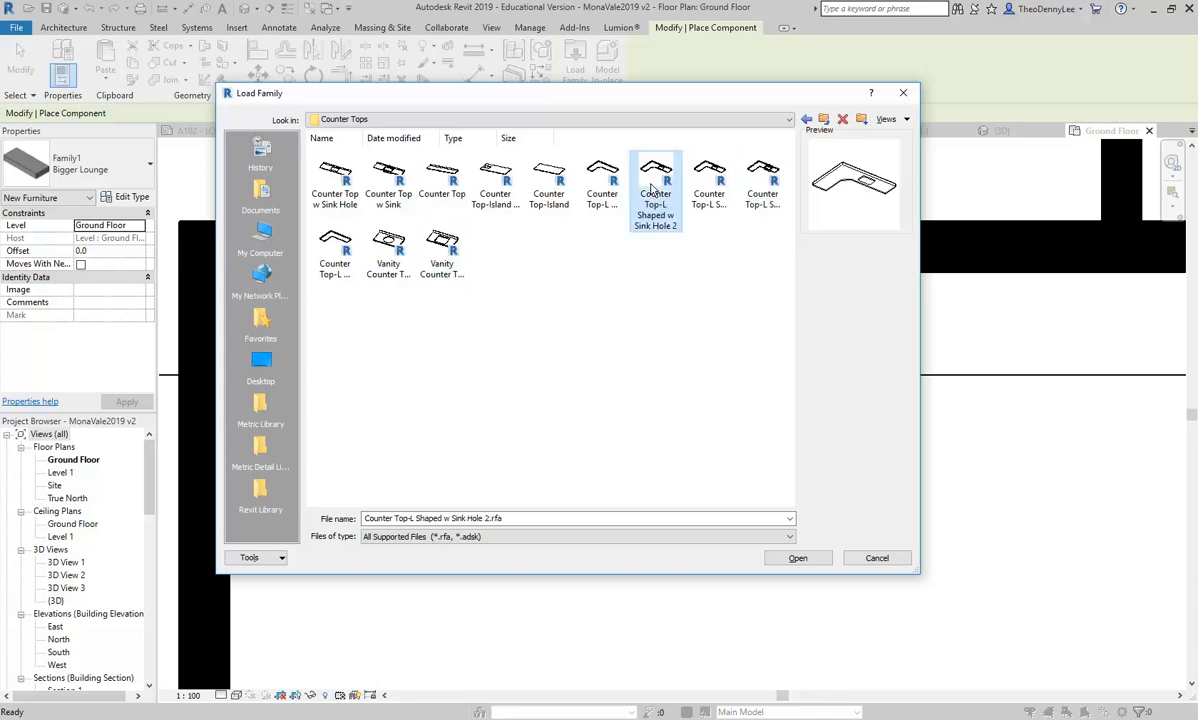
pyautogui.click(602, 185)
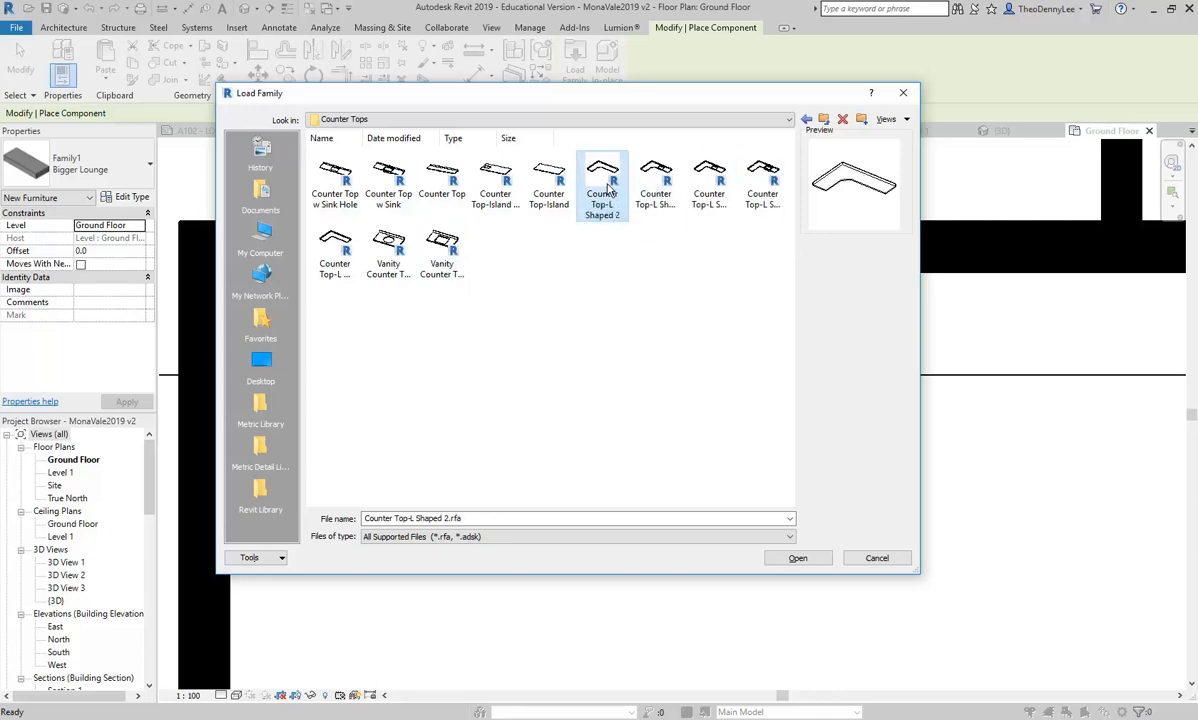
pyautogui.click(545, 182)
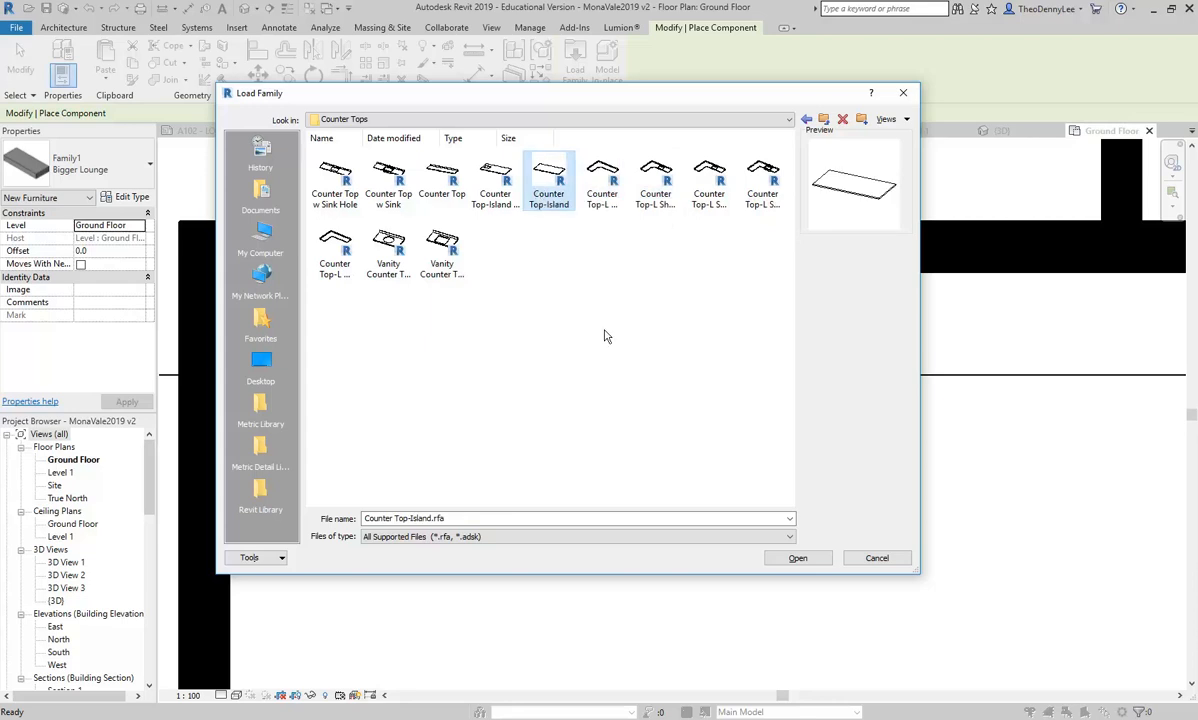
pyautogui.click(604, 186)
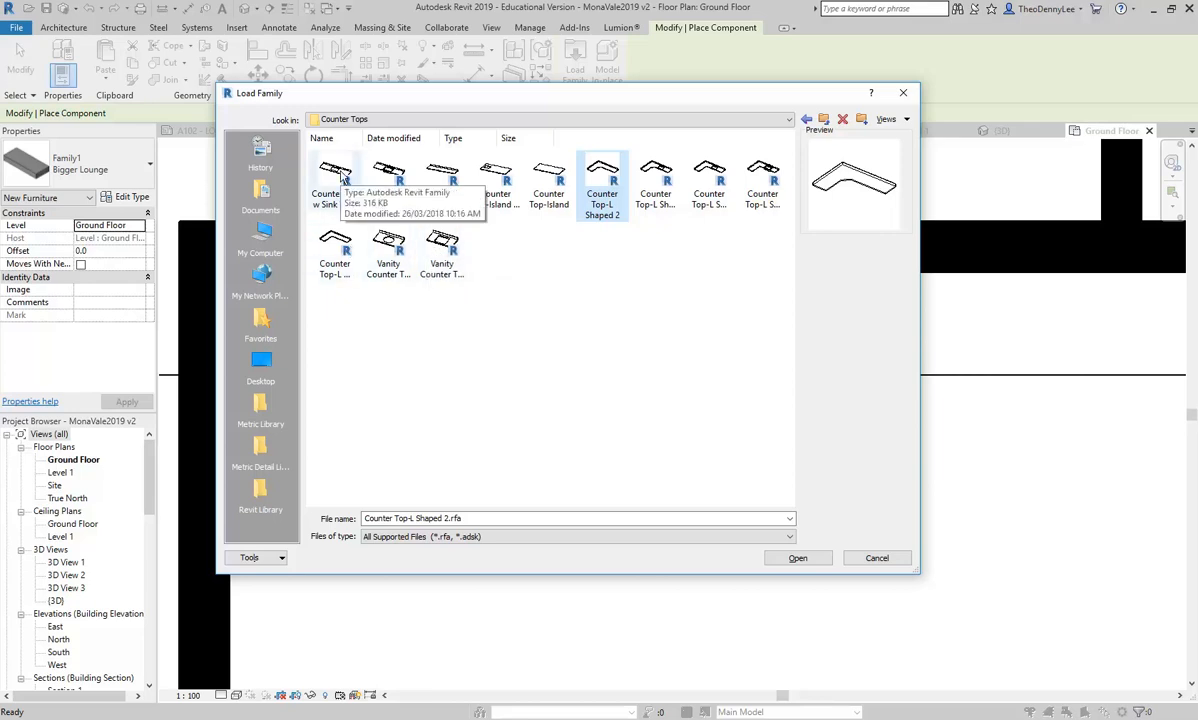
pyautogui.click(566, 319)
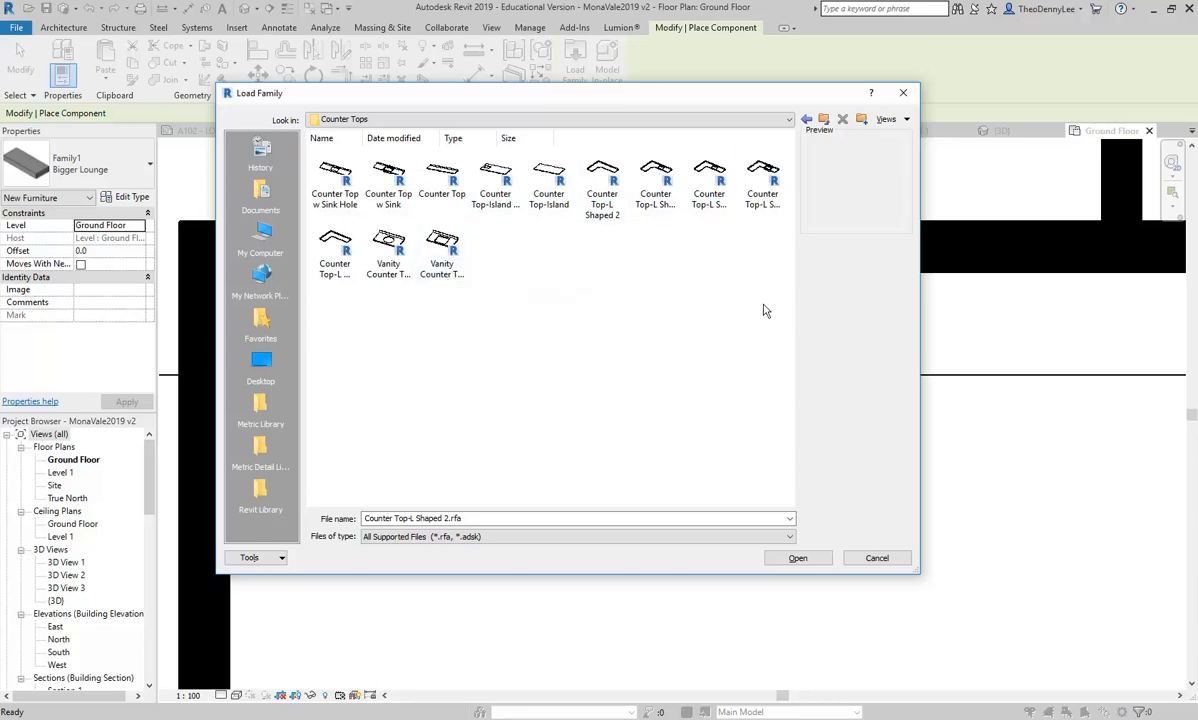
pyautogui.click(887, 562)
pyautogui.press('Escape')
pyautogui.press('Escape')
# - Create an in-place model component in the Walls family category, accepting the default name
pyautogui.scroll(-4, 570, 360)
pyautogui.moveTo(593, 379); pyautogui.dragTo(379, 309, button='middle')
pyautogui.moveTo(548, 377)
pyautogui.mouseDown(button='middle')
pyautogui.moveTo(666, 457)
pyautogui.moveTo(612, 406)
pyautogui.mouseUp(button='middle')
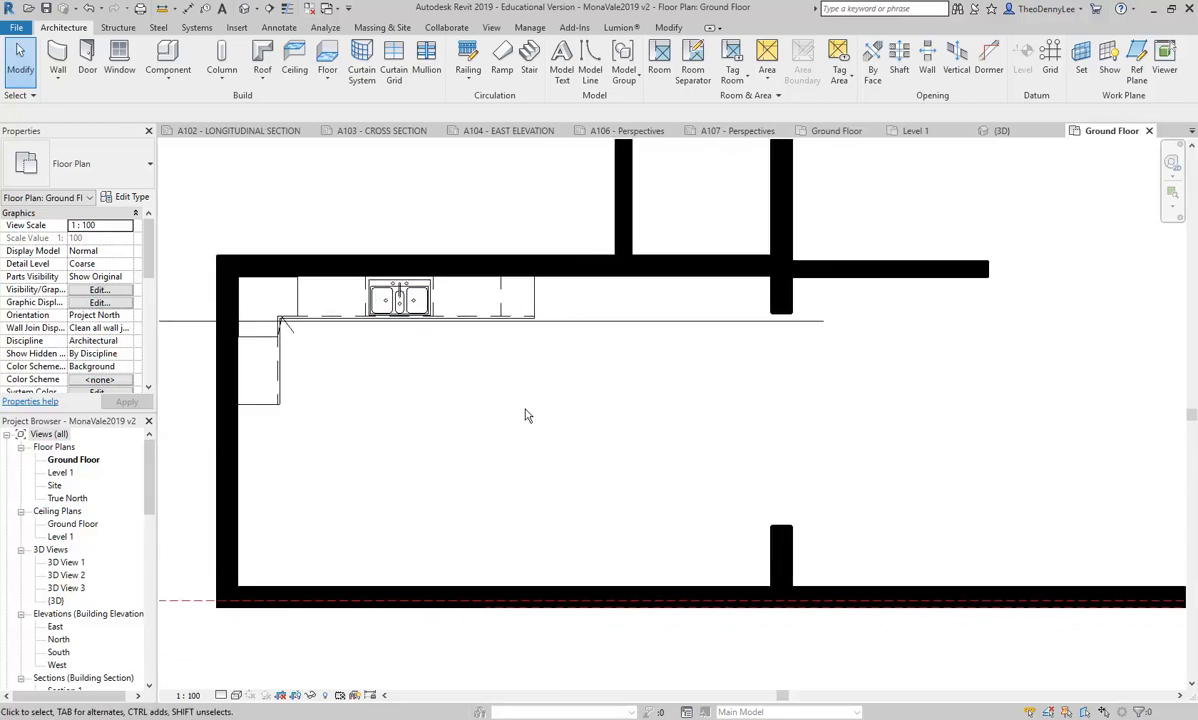
pyautogui.click(167, 79)
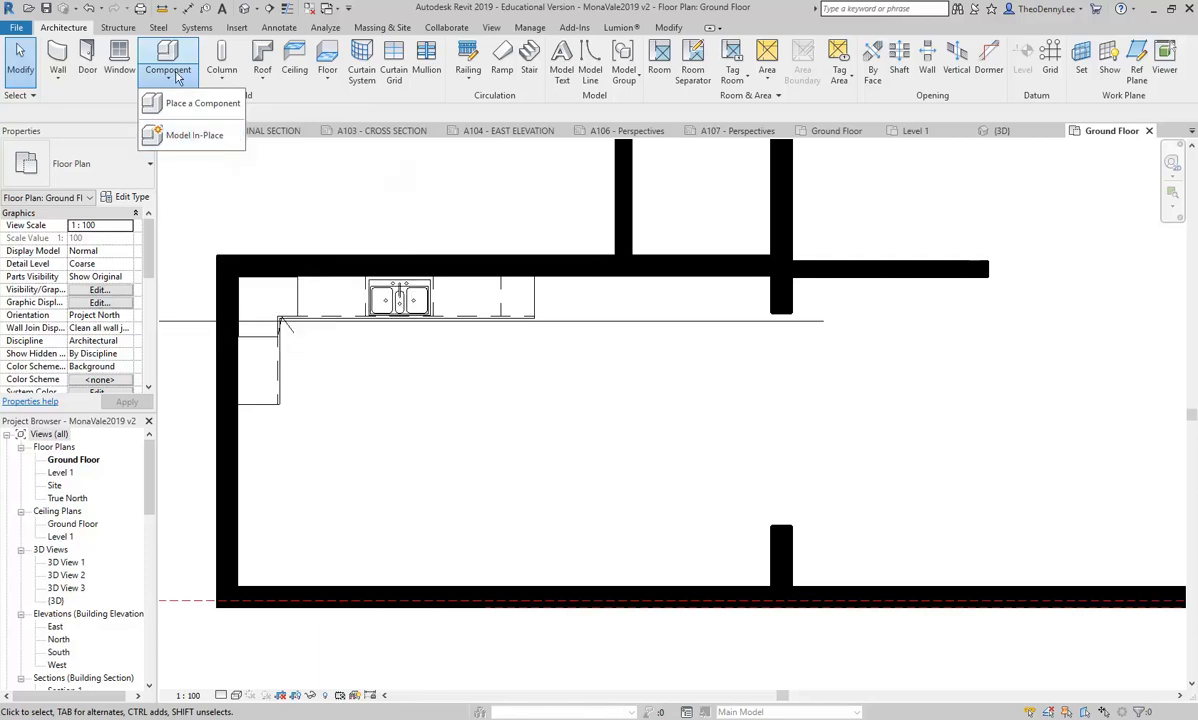
pyautogui.click(182, 138)
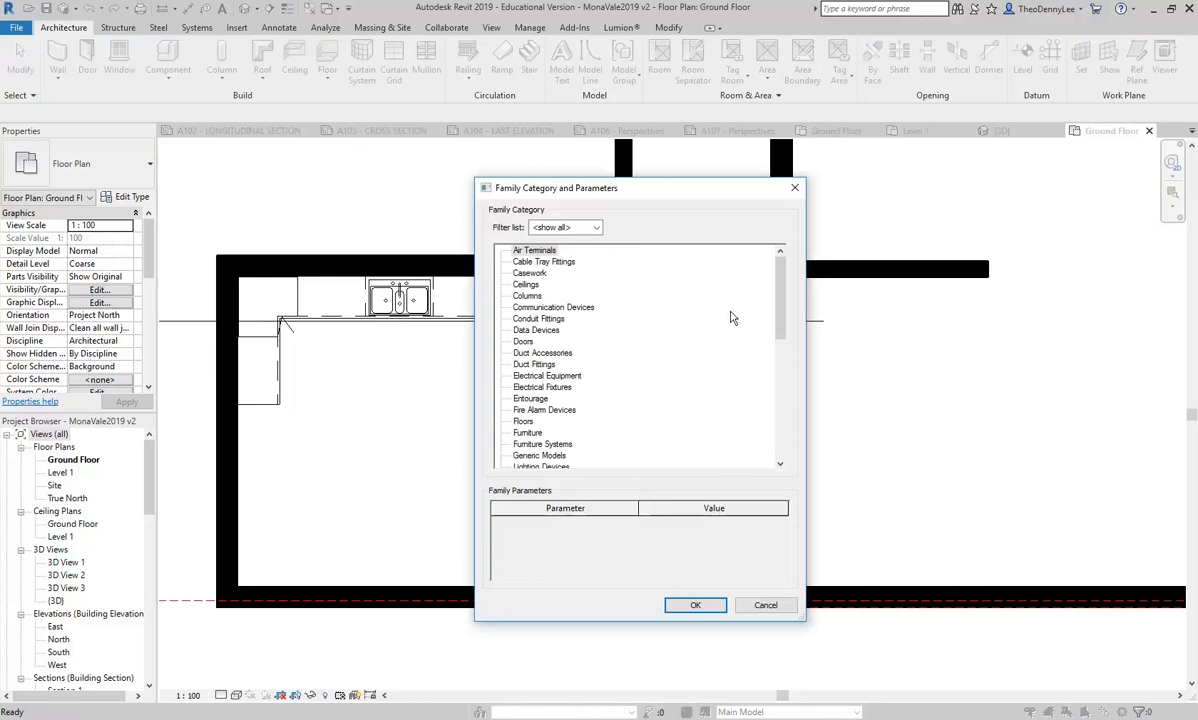
pyautogui.moveTo(779, 295)
pyautogui.mouseDown()
pyautogui.moveTo(787, 476)
pyautogui.moveTo(787, 288)
pyautogui.mouseUp()
pyautogui.moveTo(717, 194); pyautogui.dragTo(608, 134)
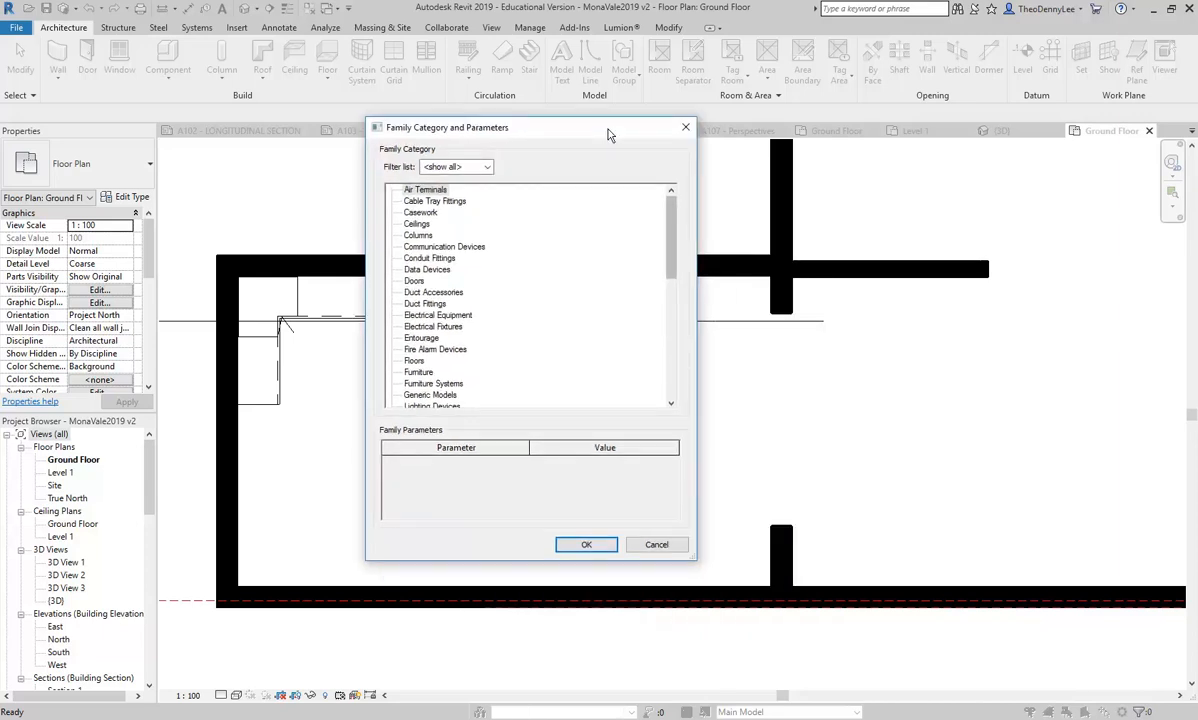
pyautogui.moveTo(672, 229); pyautogui.dragTo(672, 360)
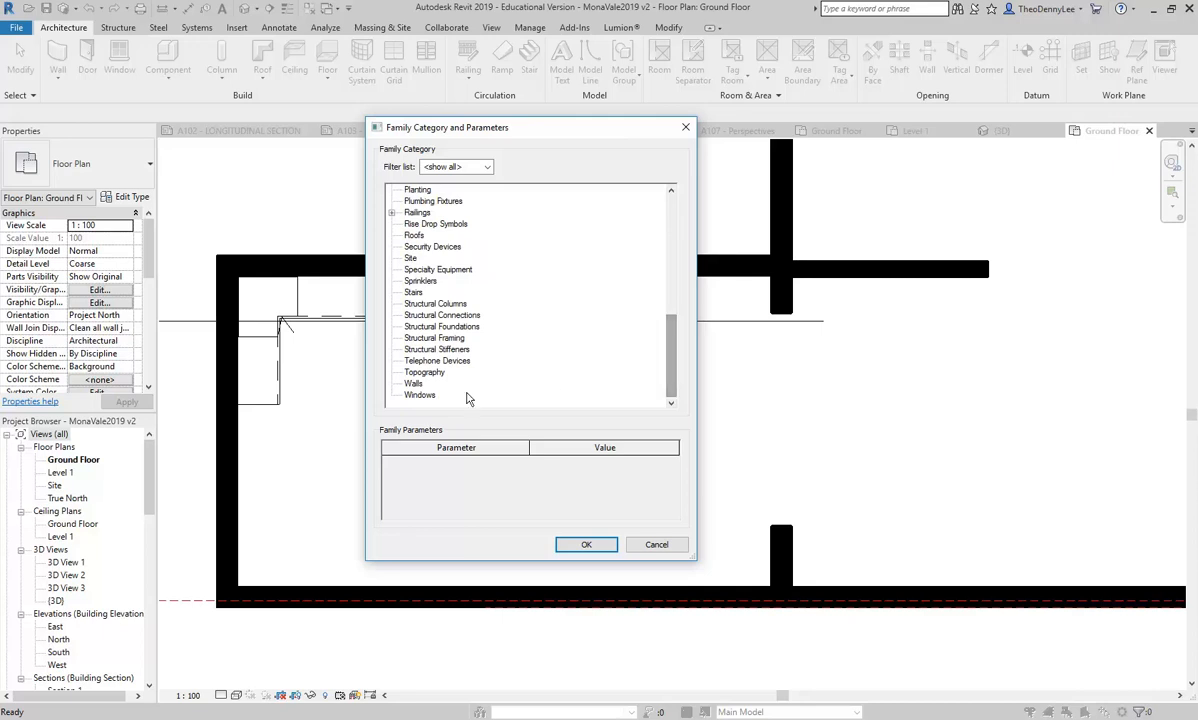
pyautogui.moveTo(675, 366); pyautogui.dragTo(675, 246)
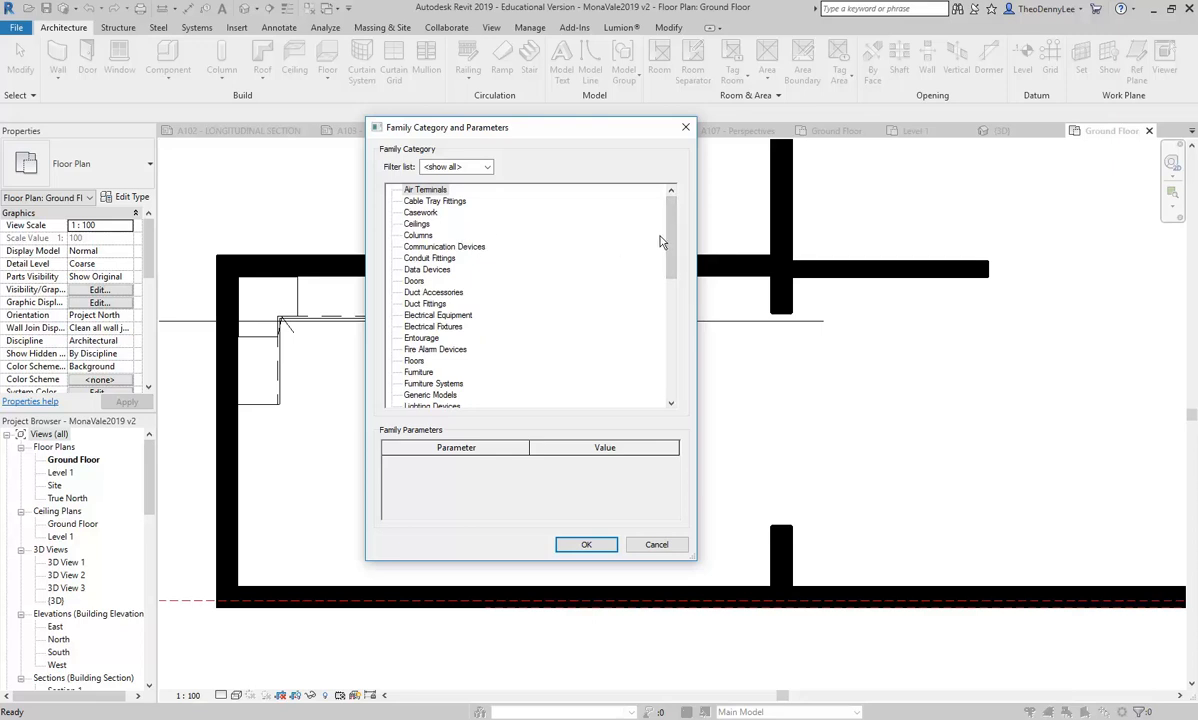
pyautogui.moveTo(670, 241); pyautogui.dragTo(670, 361)
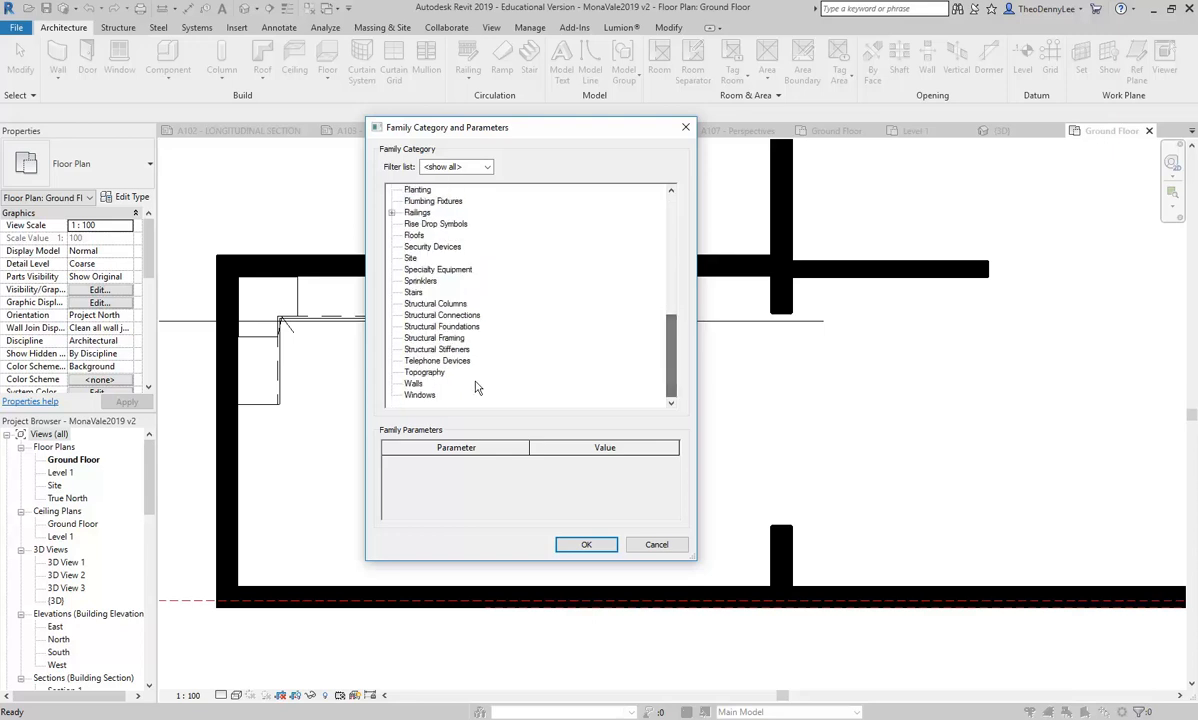
pyautogui.click(414, 384)
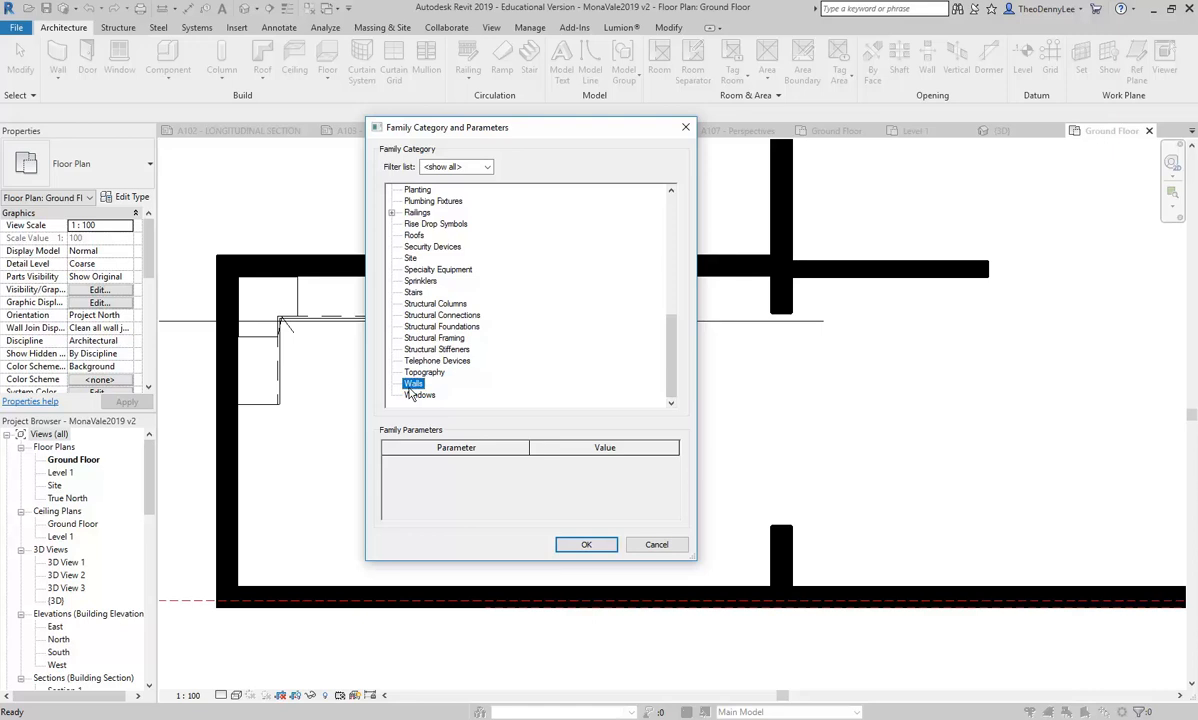
pyautogui.press('Return')
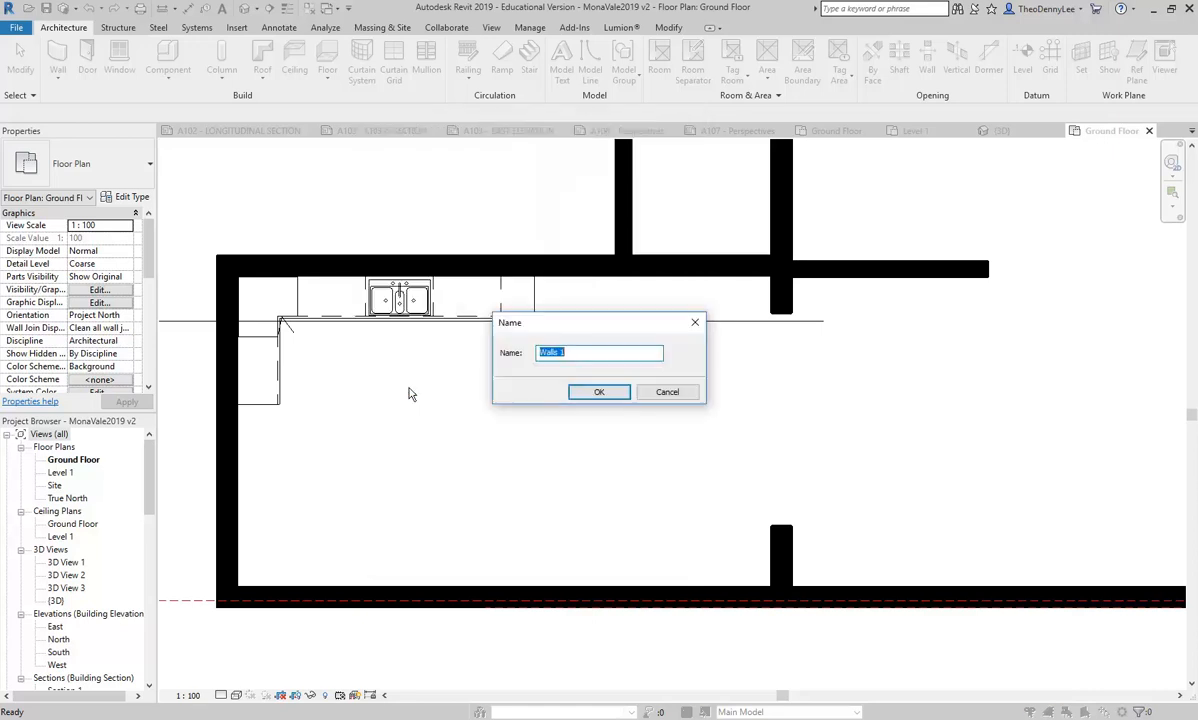
pyautogui.click(599, 393)
# - In a new extrusion, sketch an open wavy spline about 13,750 mm long from the short interior wall around the large room to the window's upper end
pyautogui.moveTo(860, 378); pyautogui.dragTo(563, 412, button='middle')
pyautogui.scroll(-1, 727, 415)
pyautogui.moveTo(742, 424); pyautogui.dragTo(576, 459, button='middle')
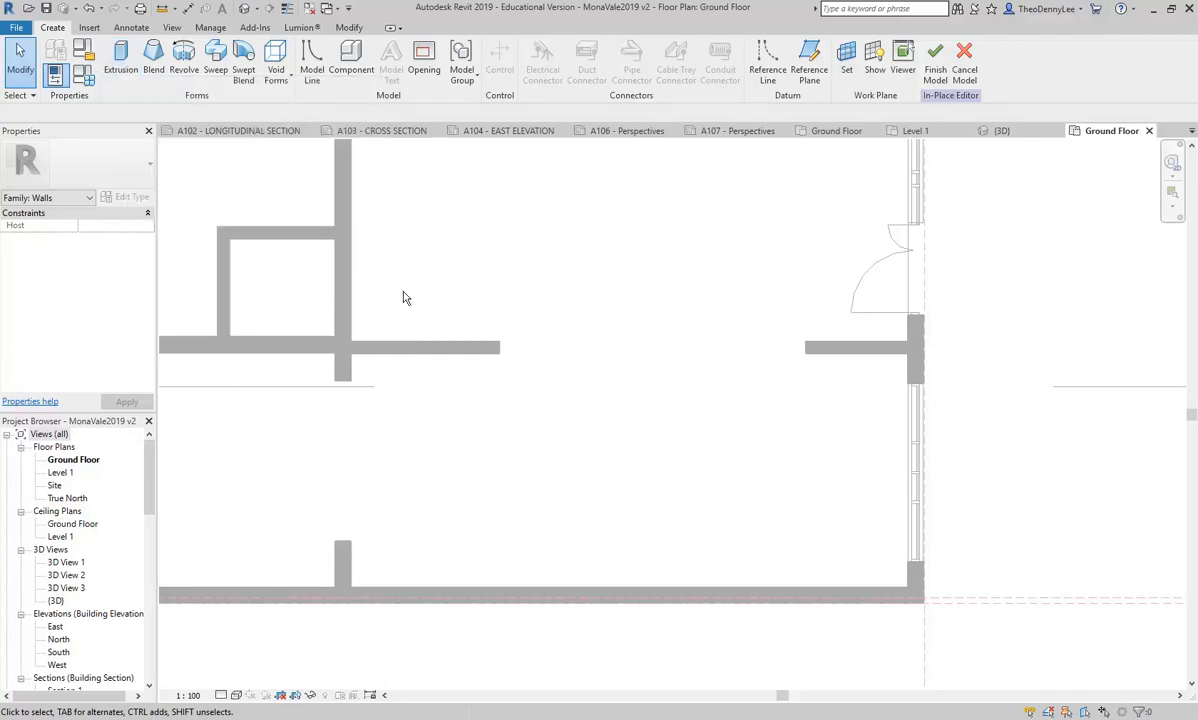
pyautogui.click(121, 60)
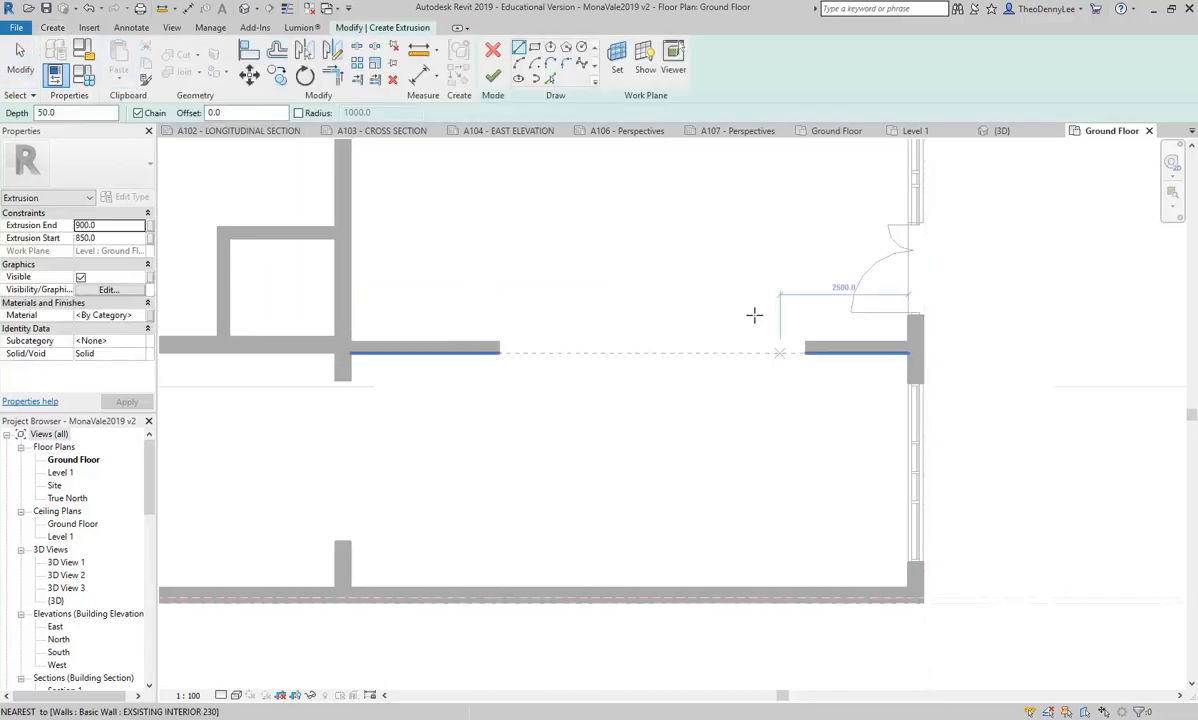
pyautogui.click(582, 63)
pyautogui.scroll(-3, 650, 370)
pyautogui.scroll(3, 757, 447)
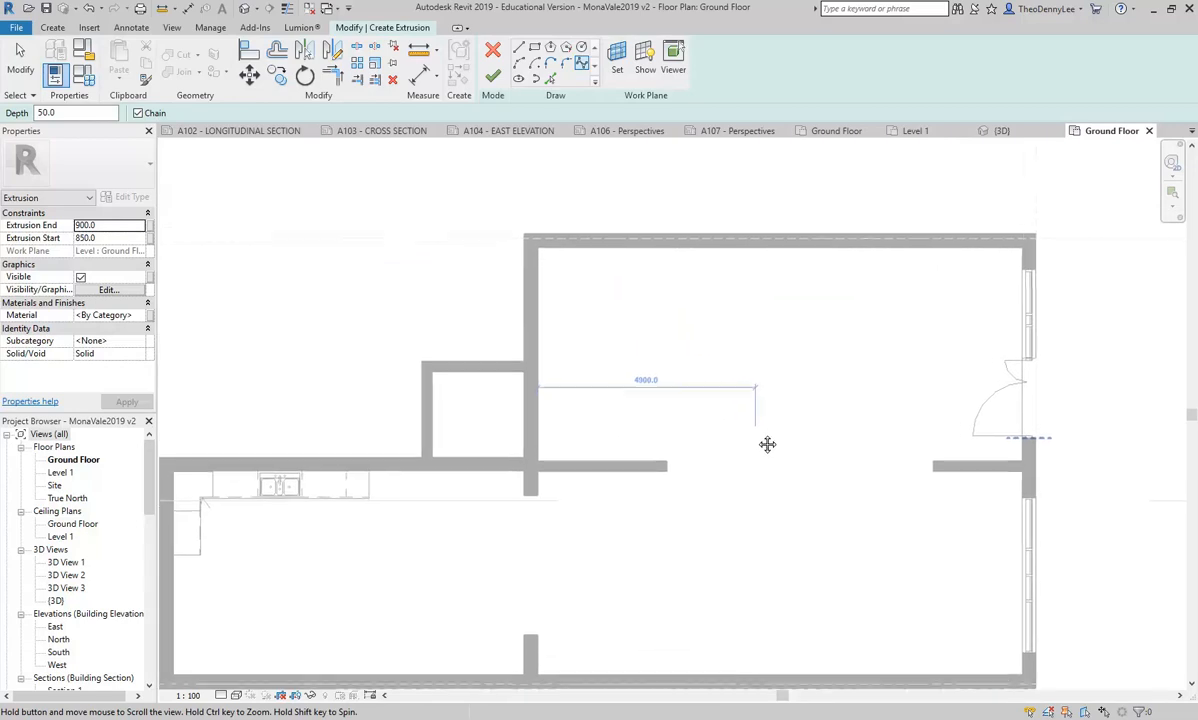
pyautogui.scroll(2, 583, 445)
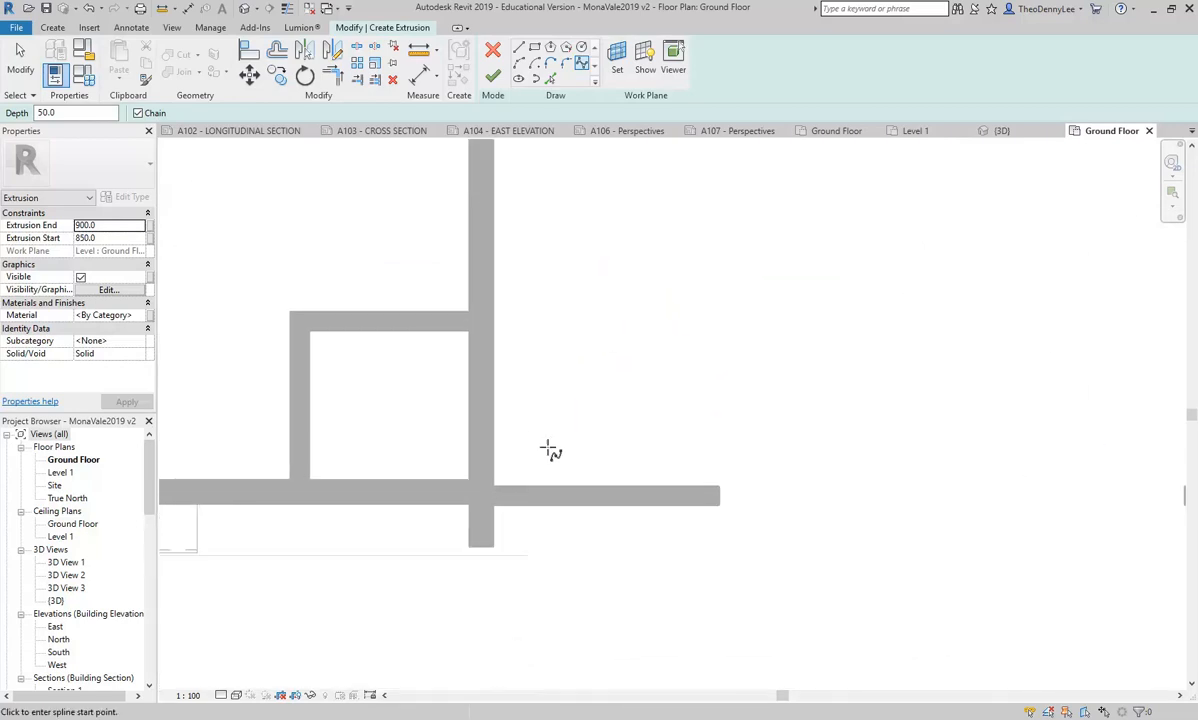
pyautogui.click(624, 487)
pyautogui.moveTo(591, 338); pyautogui.dragTo(521, 420, button='middle')
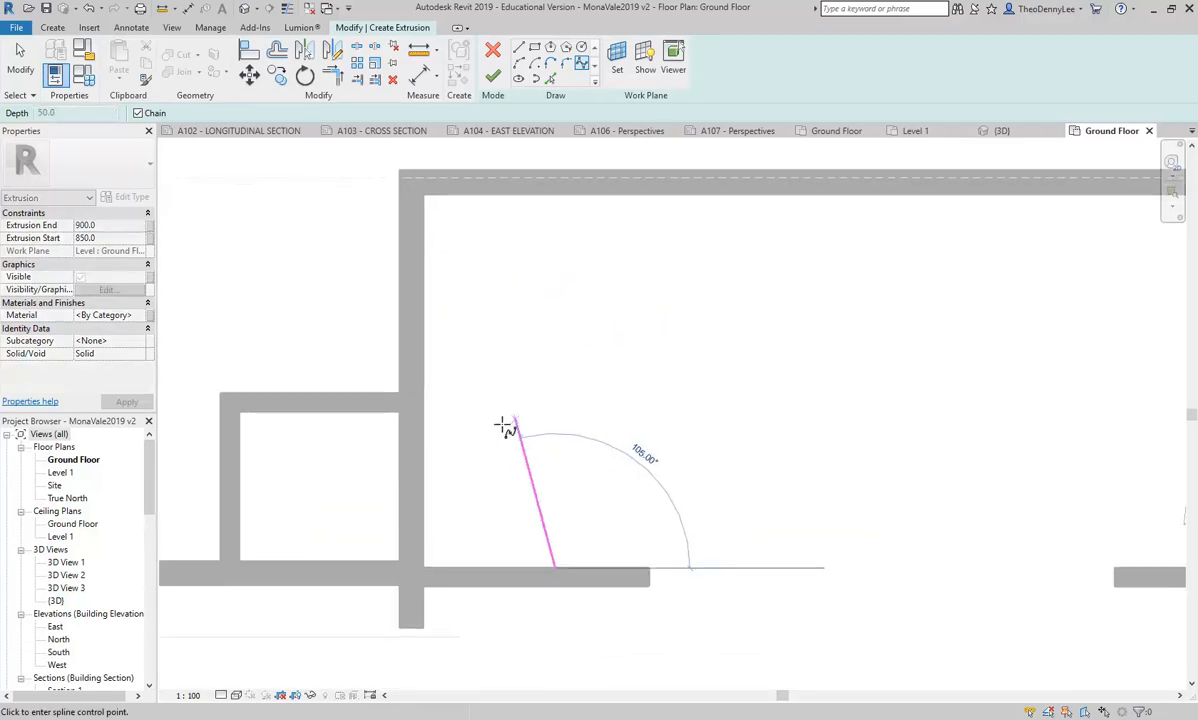
pyautogui.click(495, 450)
pyautogui.click(459, 330)
pyautogui.click(560, 278)
pyautogui.click(598, 229)
pyautogui.moveTo(757, 249); pyautogui.dragTo(650, 307, button='middle')
pyautogui.click(646, 304)
pyautogui.click(798, 257)
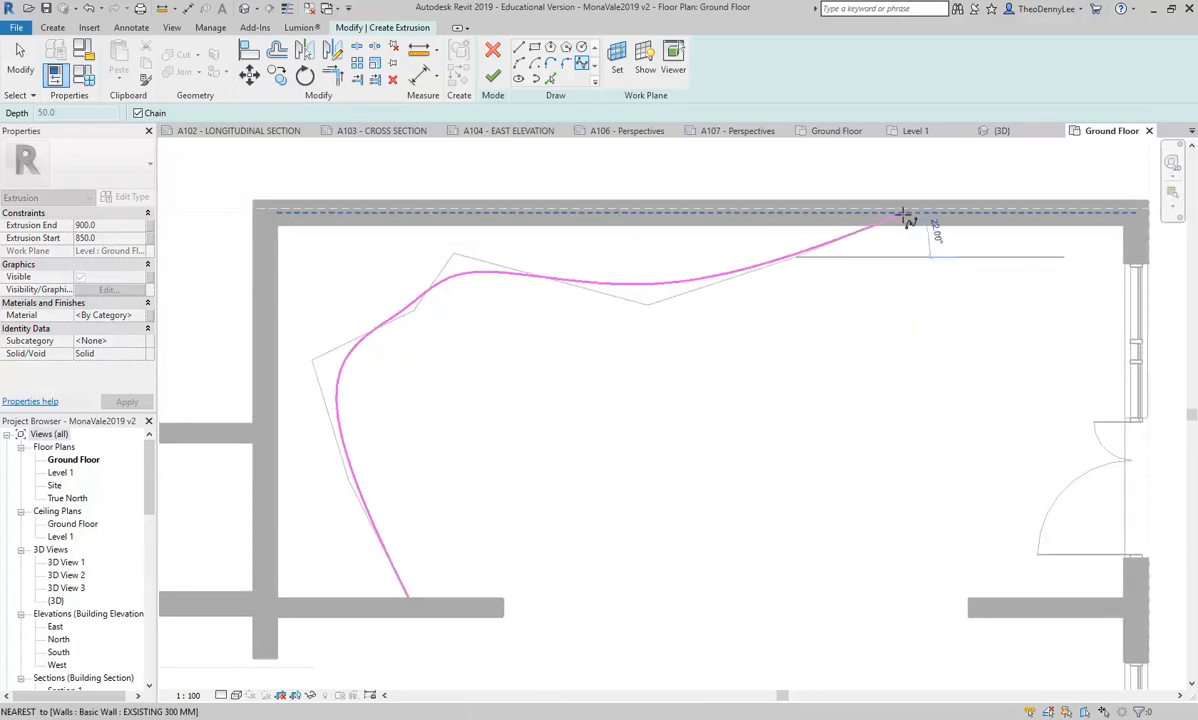
pyautogui.click(1017, 242)
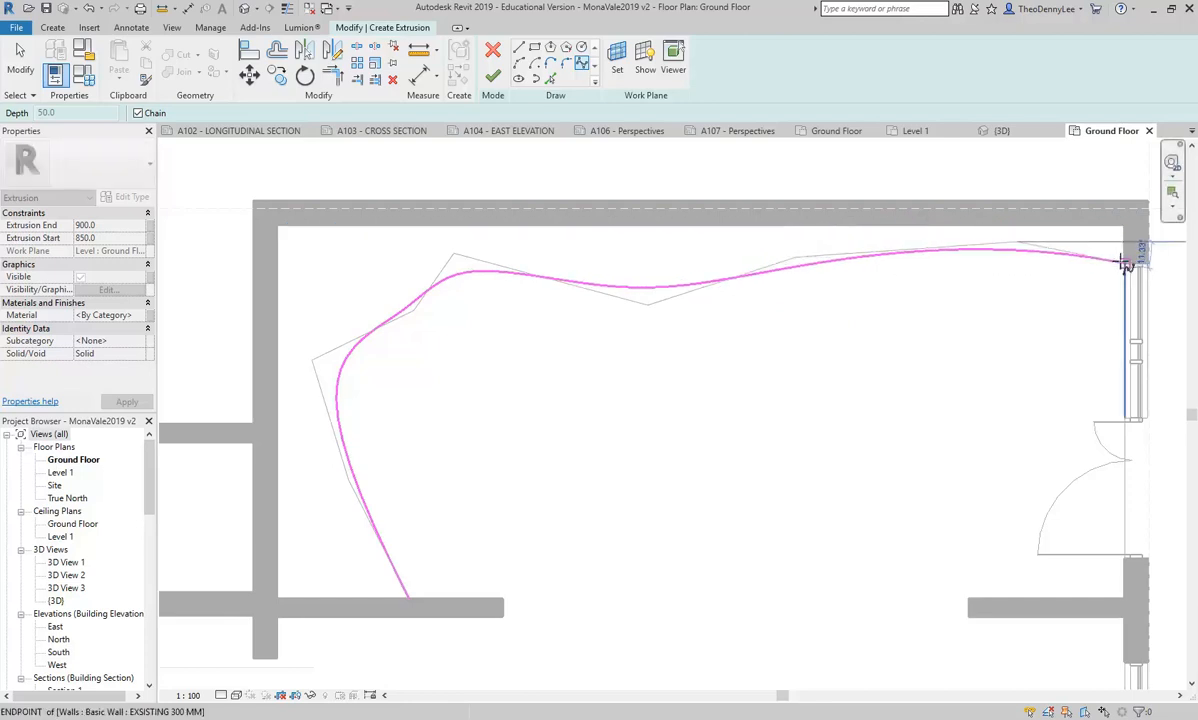
pyautogui.click(1126, 263)
pyautogui.rightClick(979, 299)
pyautogui.click(1012, 307)
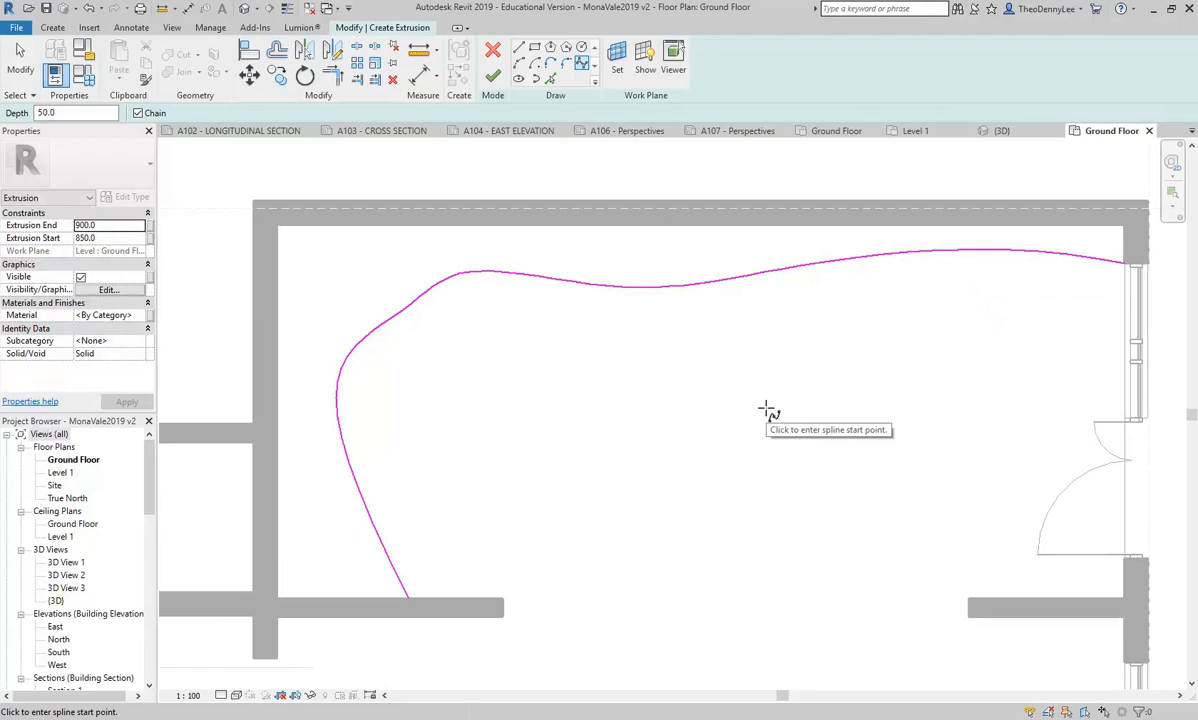
pyautogui.rightClick(447, 375)
pyautogui.click(470, 382)
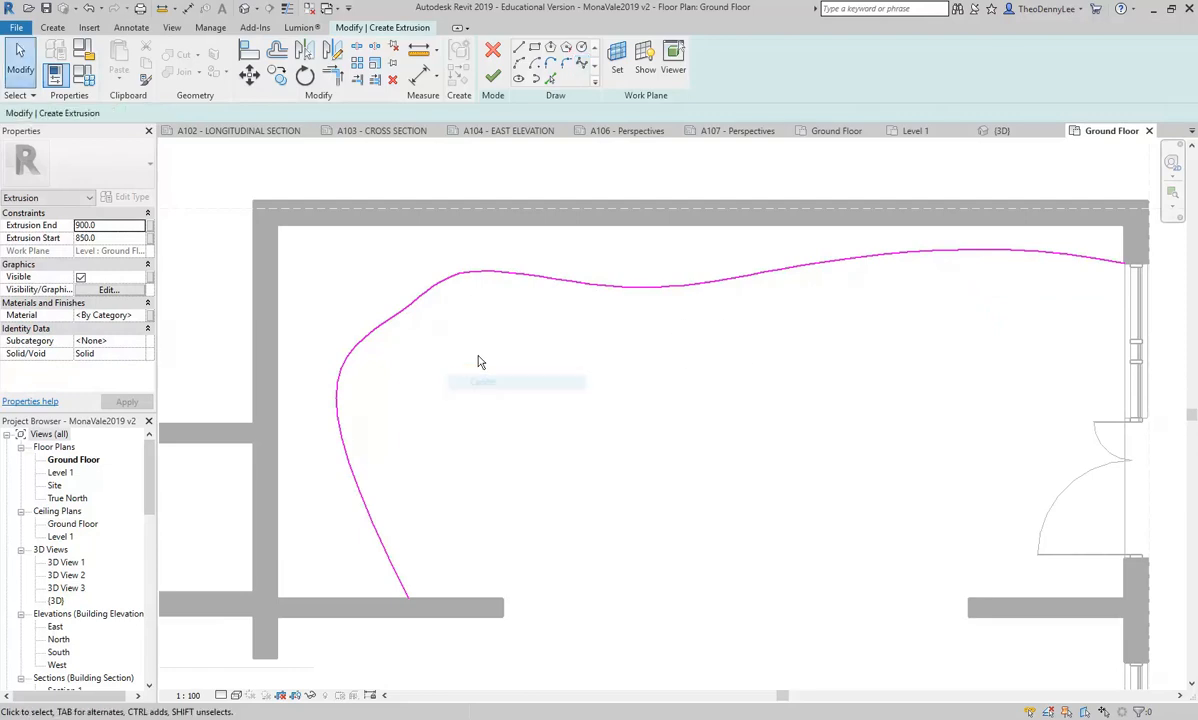
# - Reshape the spline near the room's upper-left corner, moving one control point closer to the upper wall and its neighbour slightly down
pyautogui.click(575, 285)
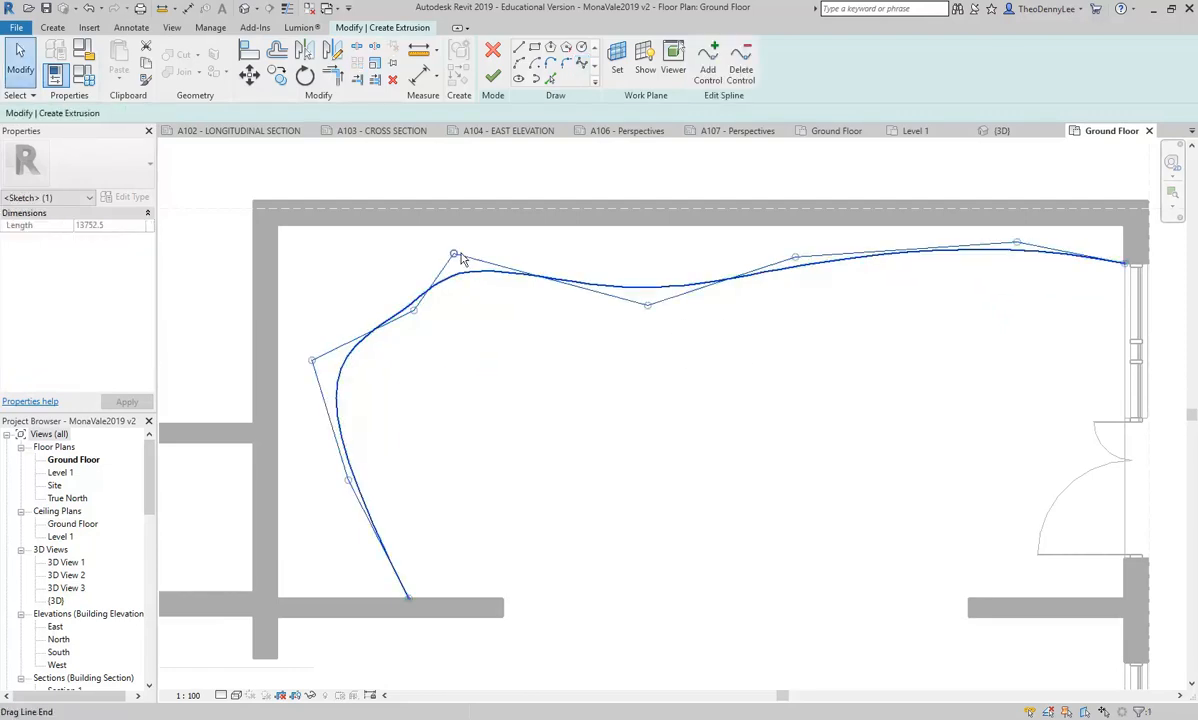
pyautogui.moveTo(455, 256); pyautogui.dragTo(451, 232)
pyautogui.moveTo(413, 309); pyautogui.dragTo(404, 342)
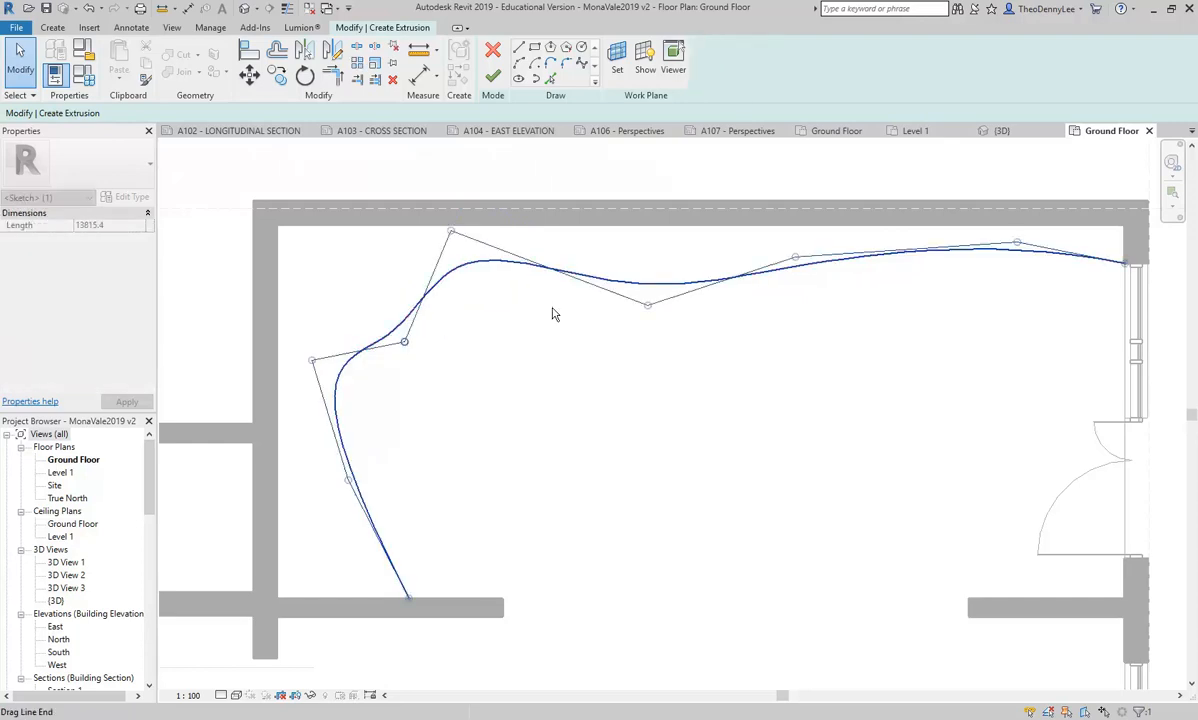
# - Reshape the spline along the upper wall, lowering the two middle control points and raising the one nearest the window slightly
pyautogui.moveTo(652, 301); pyautogui.dragTo(659, 310)
pyautogui.moveTo(794, 259); pyautogui.dragTo(798, 248)
pyautogui.moveTo(1016, 242); pyautogui.dragTo(1022, 240)
pyautogui.moveTo(800, 249); pyautogui.dragTo(802, 295)
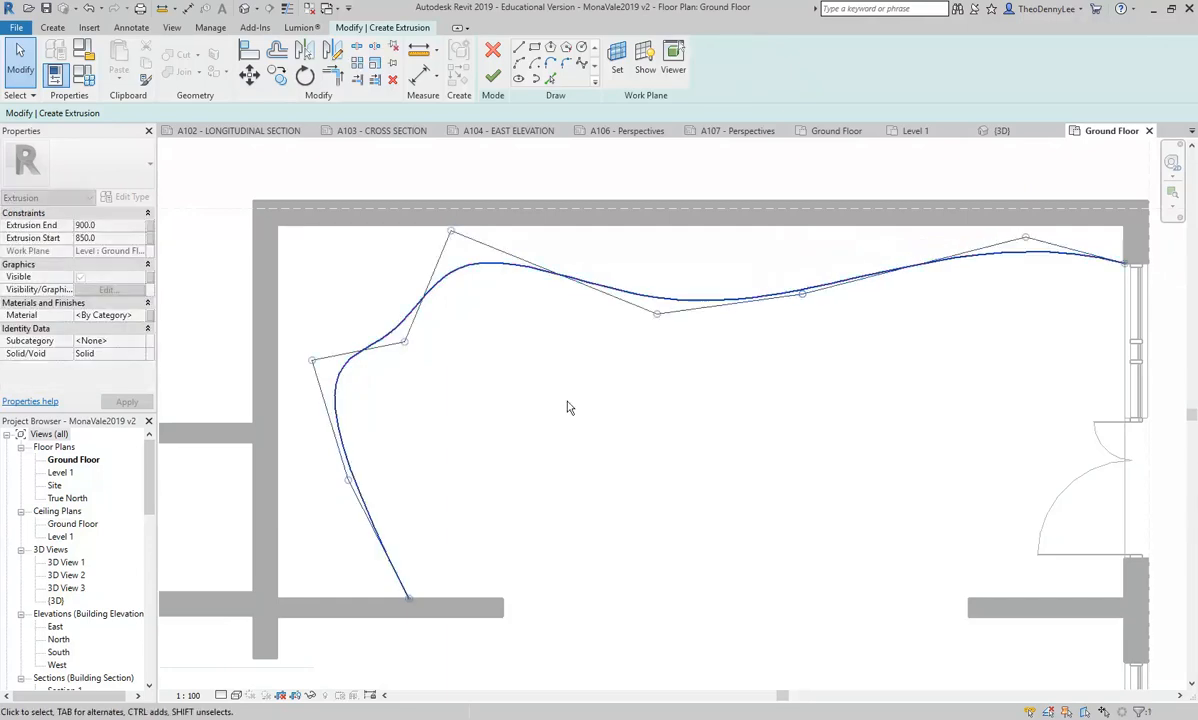
# - Shift two control points on the spline's left part towards the room's centre to tighten its bends, and clear the selection
pyautogui.moveTo(404, 342); pyautogui.dragTo(444, 338)
pyautogui.click(431, 463)
pyautogui.click(346, 479)
pyautogui.moveTo(348, 480); pyautogui.dragTo(406, 512)
pyautogui.click(328, 548)
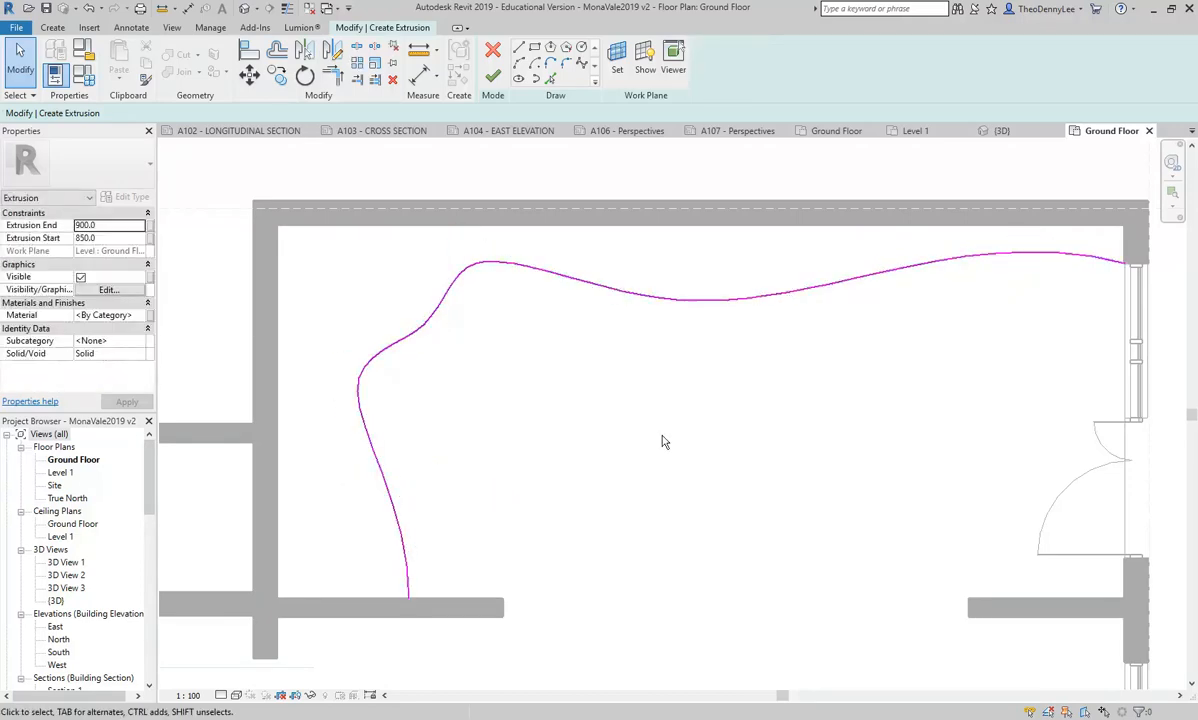
pyautogui.moveTo(647, 429); pyautogui.dragTo(612, 445, button='middle')
pyautogui.click(489, 292)
pyautogui.press('Escape')
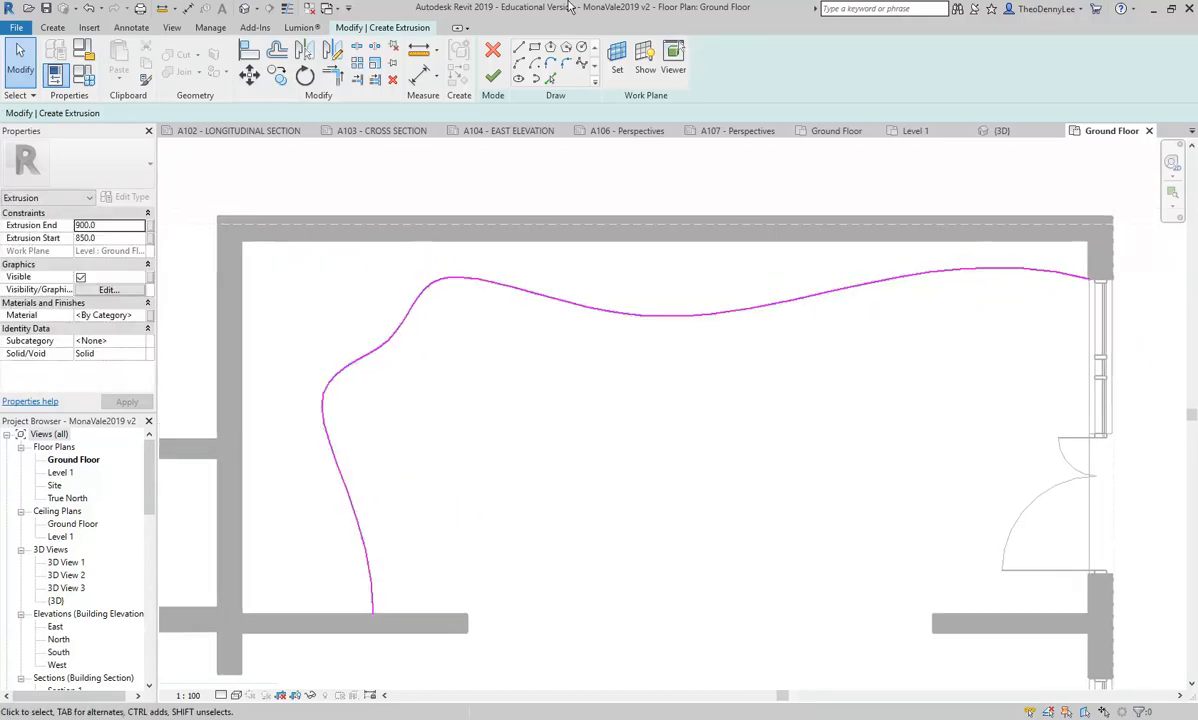
# - Close the extrusion profile with straight lines from the window's upper end along the inner wall faces to the spline's lower end
pyautogui.click(519, 47)
pyautogui.click(1089, 277)
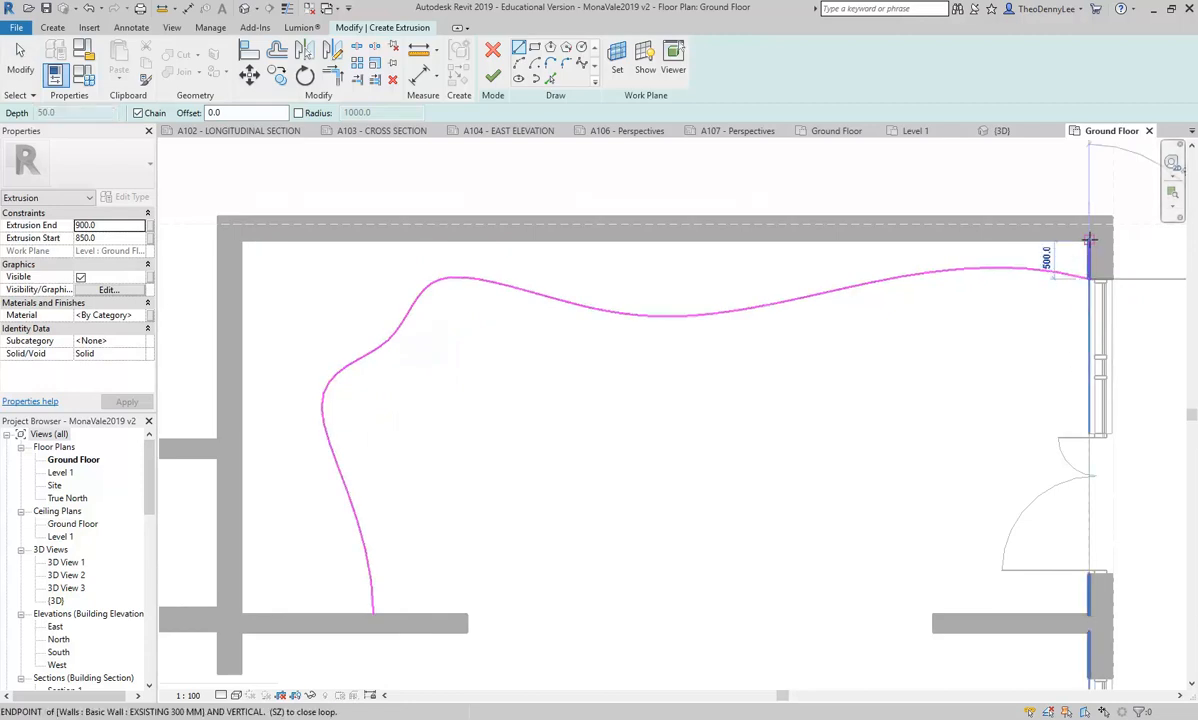
pyautogui.click(1088, 242)
pyautogui.click(241, 240)
pyautogui.click(241, 613)
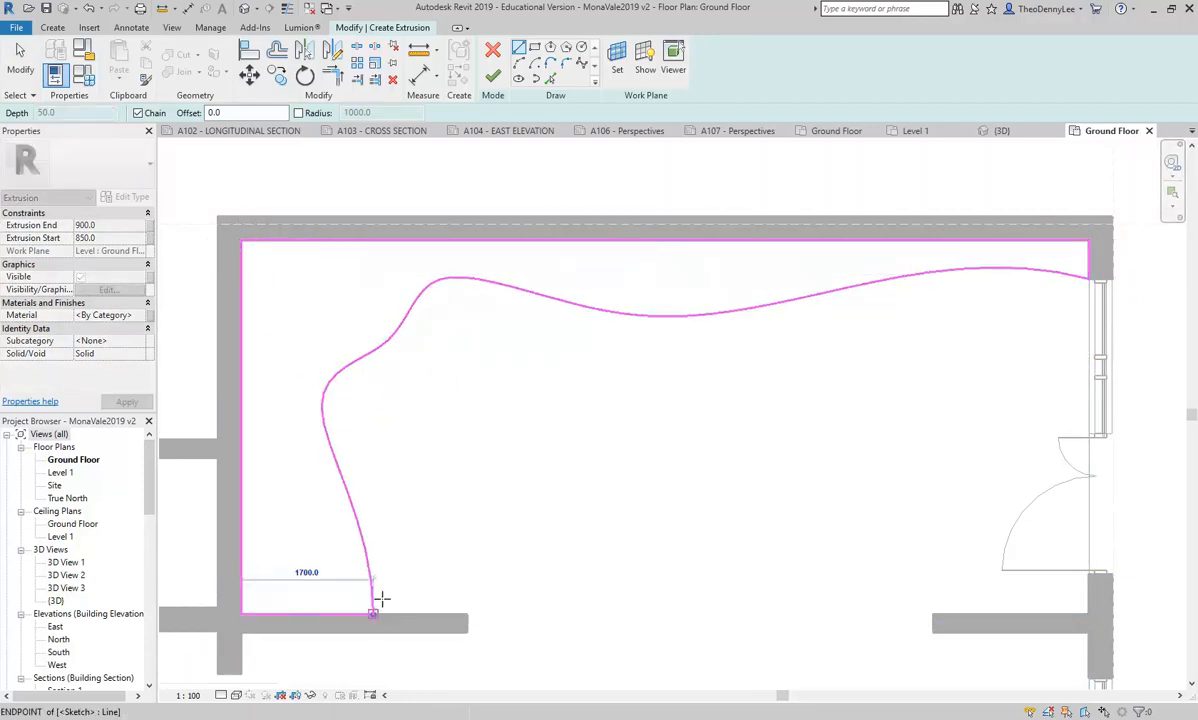
pyautogui.click(373, 611)
# - Set the extrusion's start to 0 and its end to 2700
pyautogui.click(80, 113)
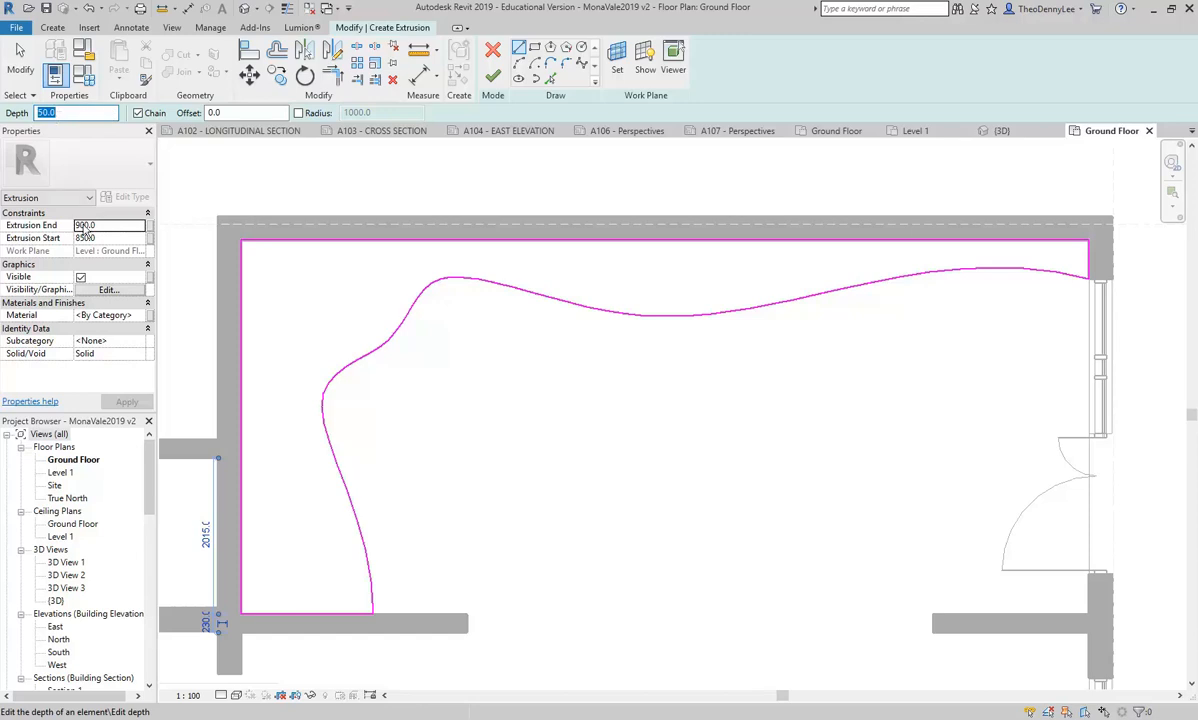
pyautogui.click(118, 237)
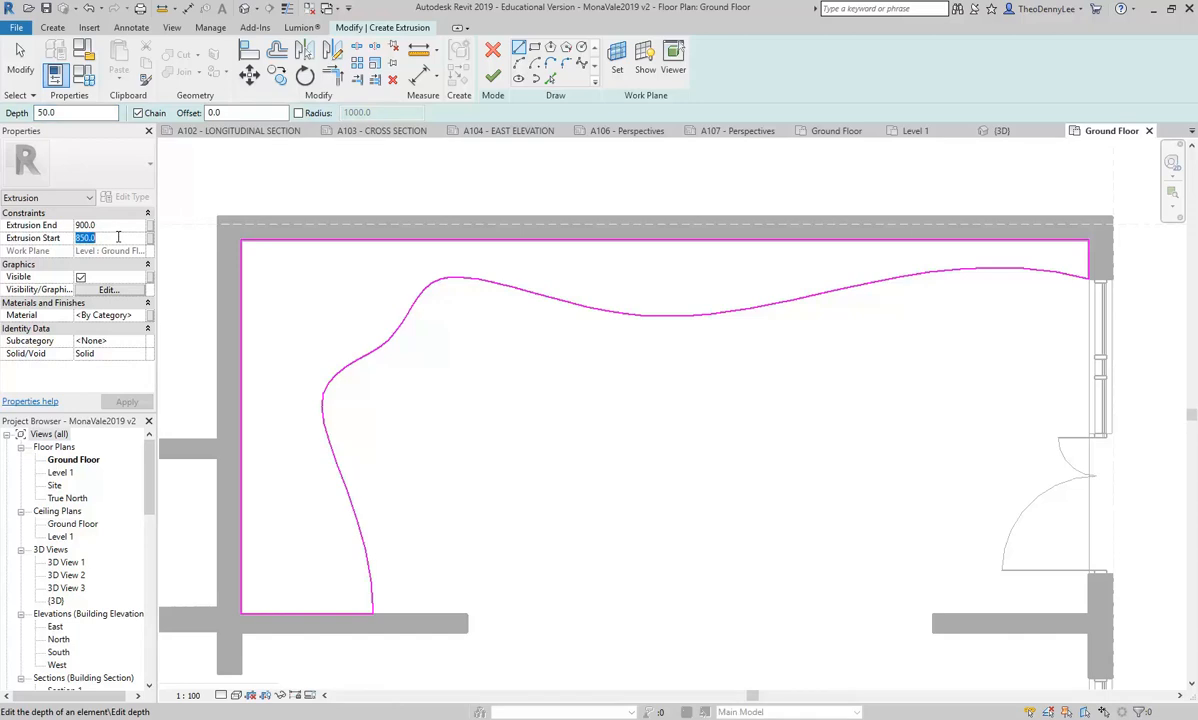
pyautogui.write('0')
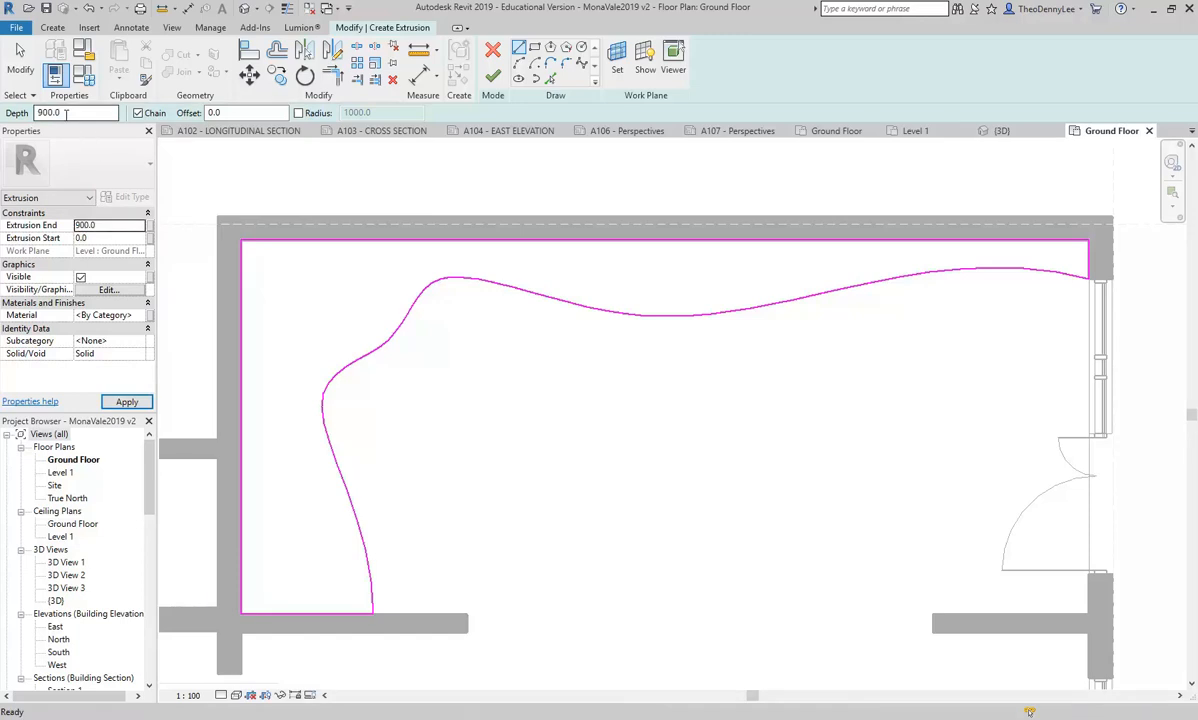
pyautogui.click(110, 225)
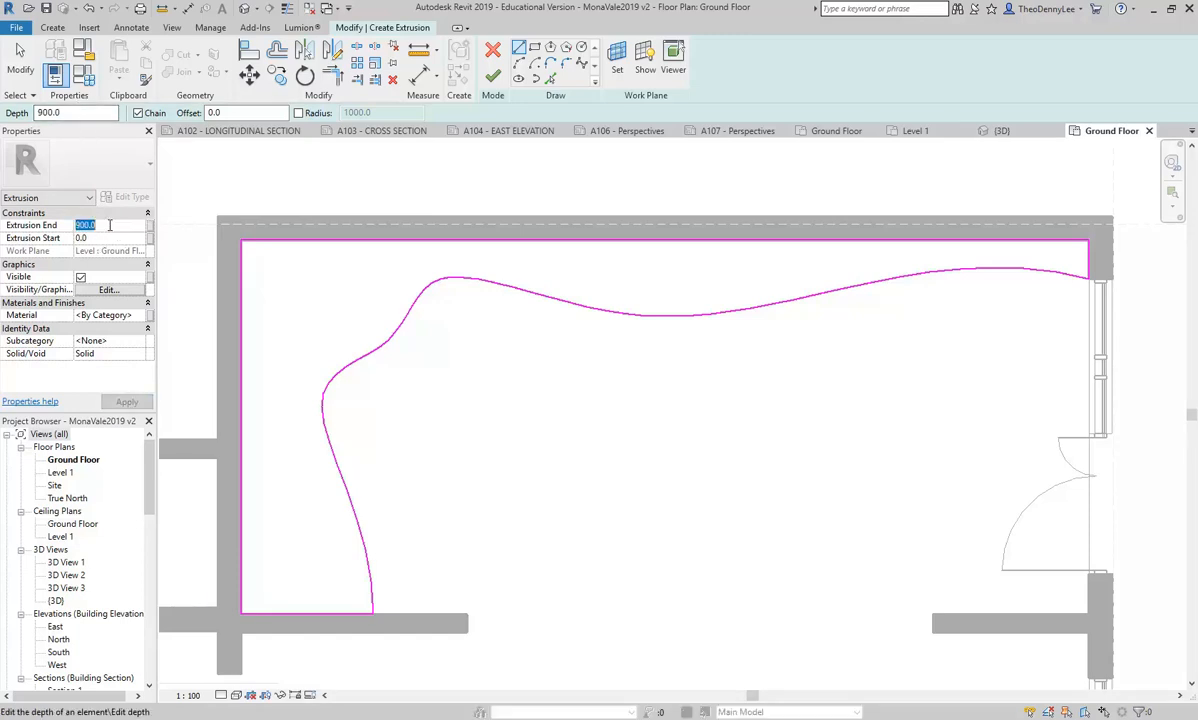
pyautogui.click(69, 112)
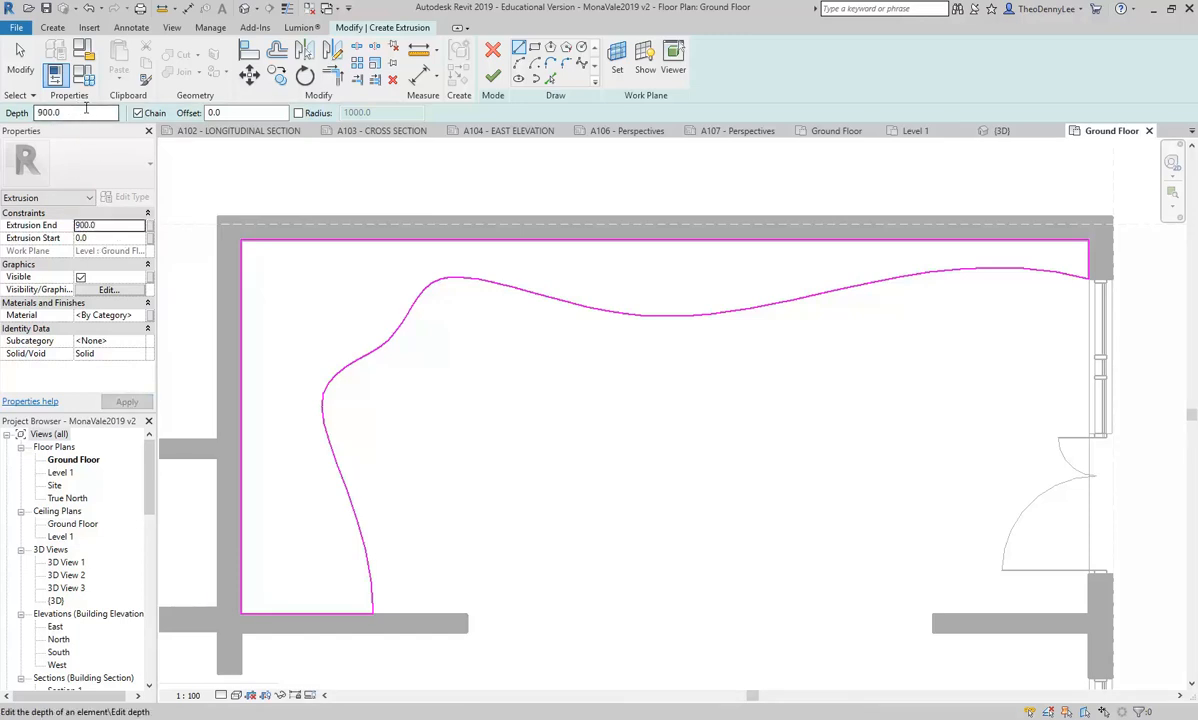
pyautogui.click(112, 226)
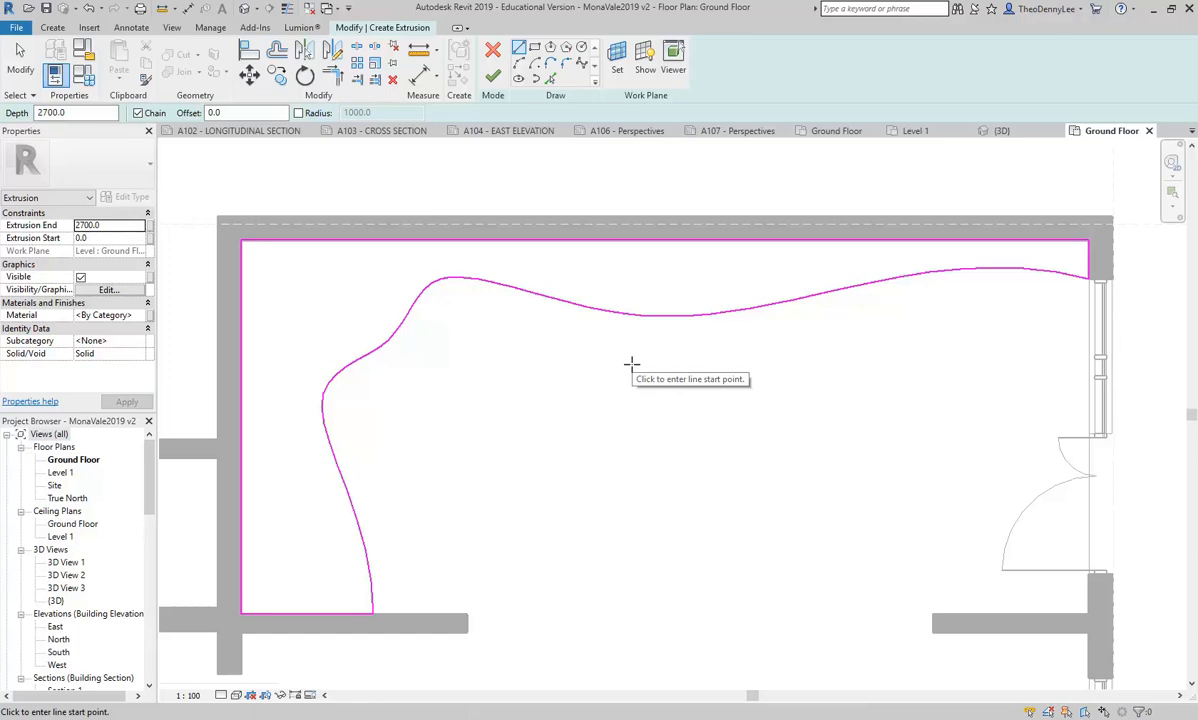
# - Finish the extrusion sketch and complete the in-place wall model
pyautogui.click(492, 76)
pyautogui.scroll(-3, 585, 405)
pyautogui.moveTo(513, 214); pyautogui.dragTo(559, 225, button='middle')
pyautogui.scroll(3, 567, 220)
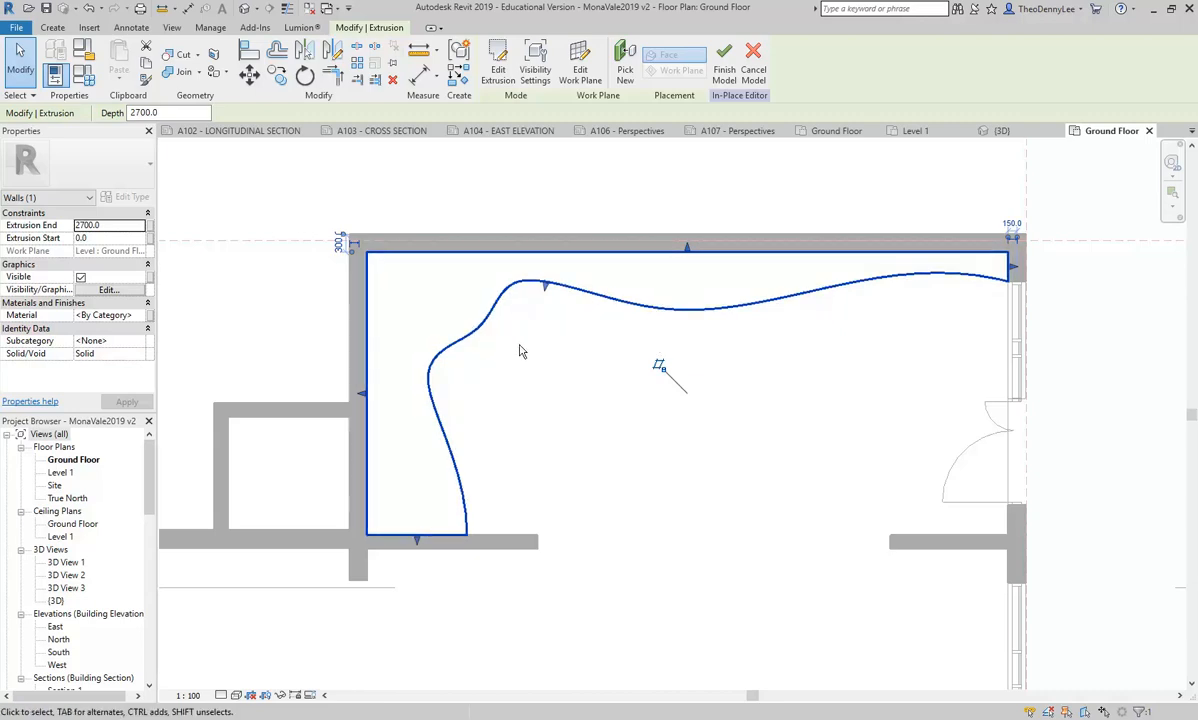
pyautogui.click(721, 76)
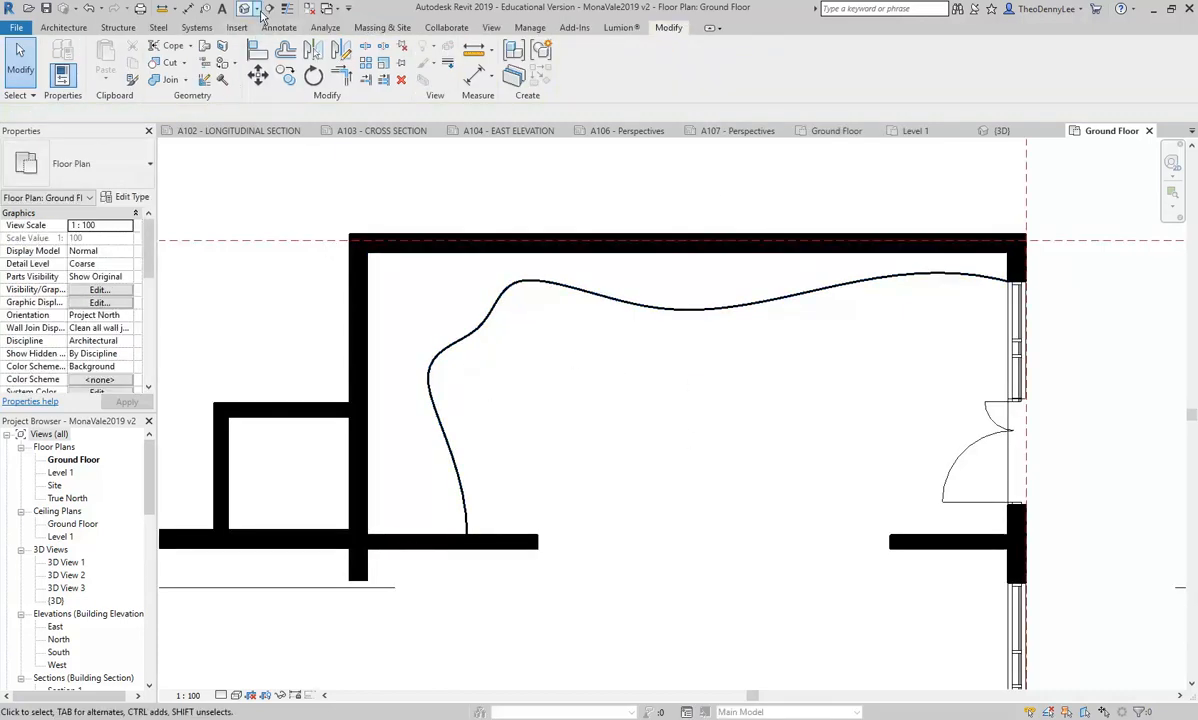
# - Place a camera in the plan aimed across the room at the curved wall, and set the perspective view to Shaded
pyautogui.click(994, 518)
pyautogui.scroll(-1, 611, 387)
pyautogui.click(249, 332)
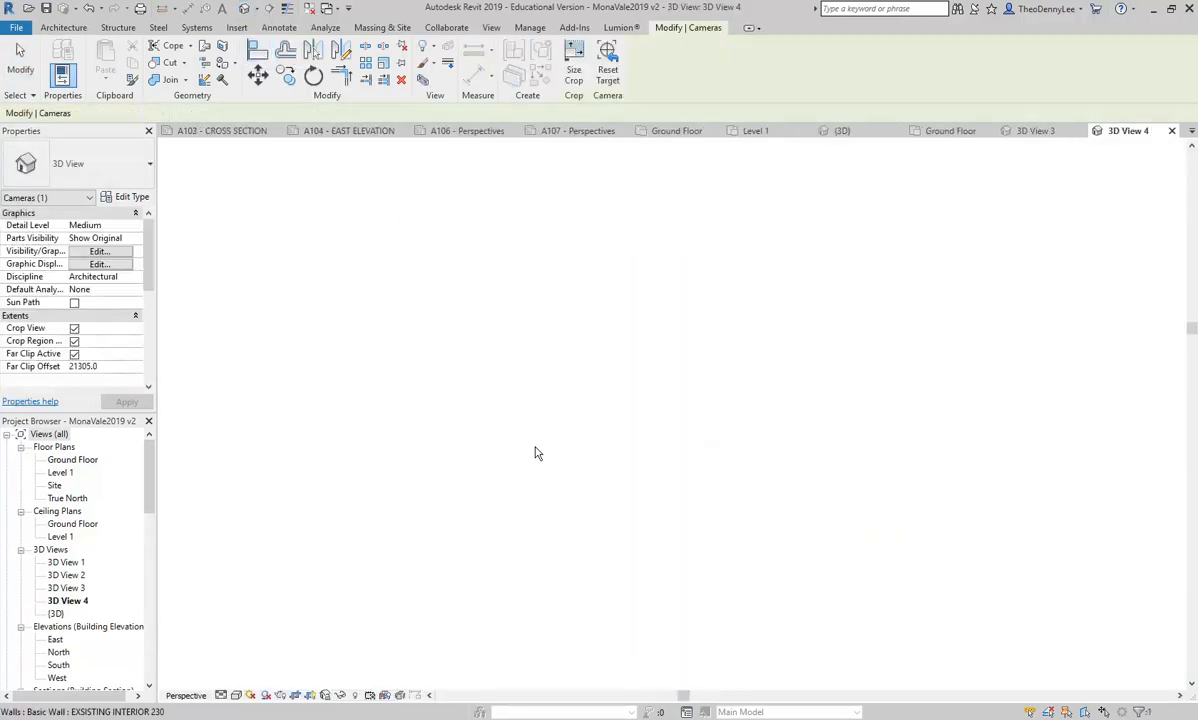
pyautogui.click(237, 695)
pyautogui.click(259, 638)
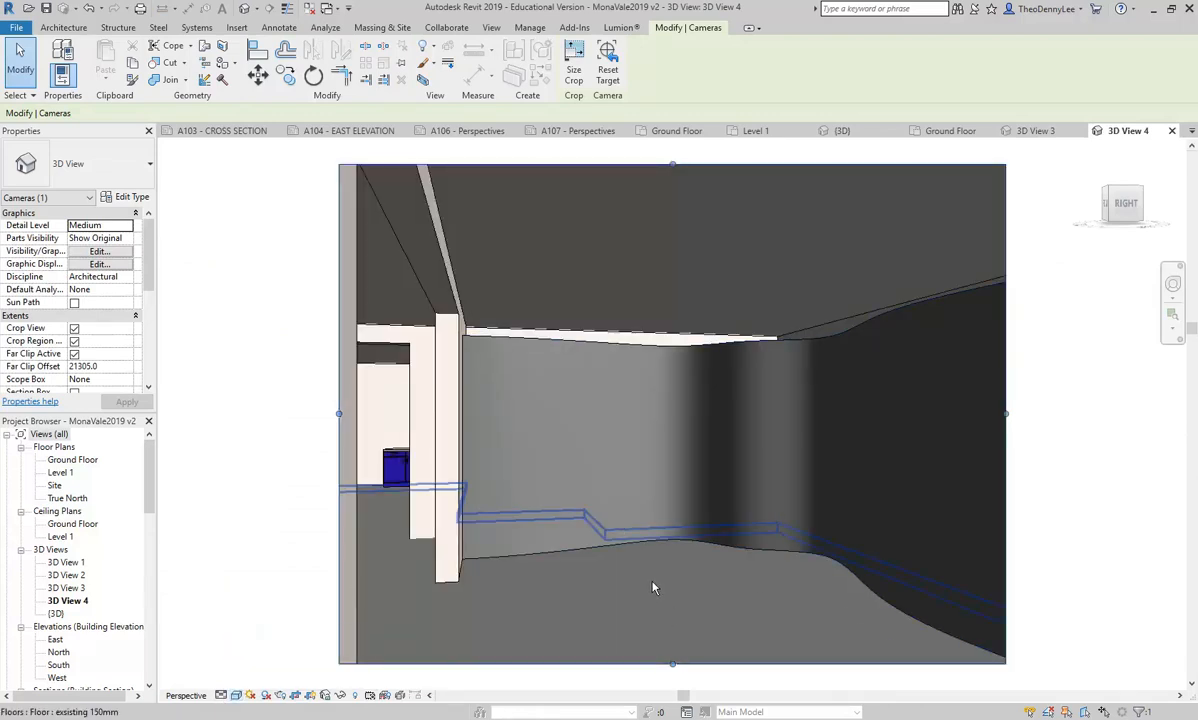
# - Edit the curved wall in place, raise its extrusion end to 3000 to meet the ceiling, and finish the model
pyautogui.click(690, 430)
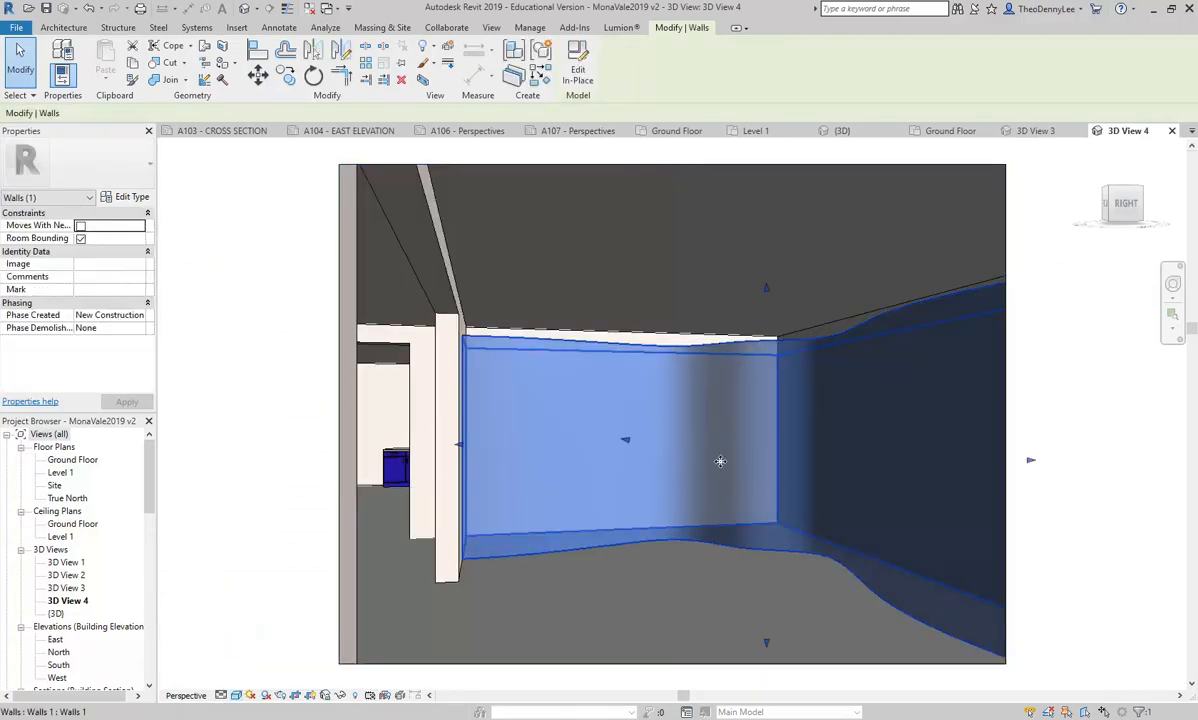
pyautogui.click(602, 311)
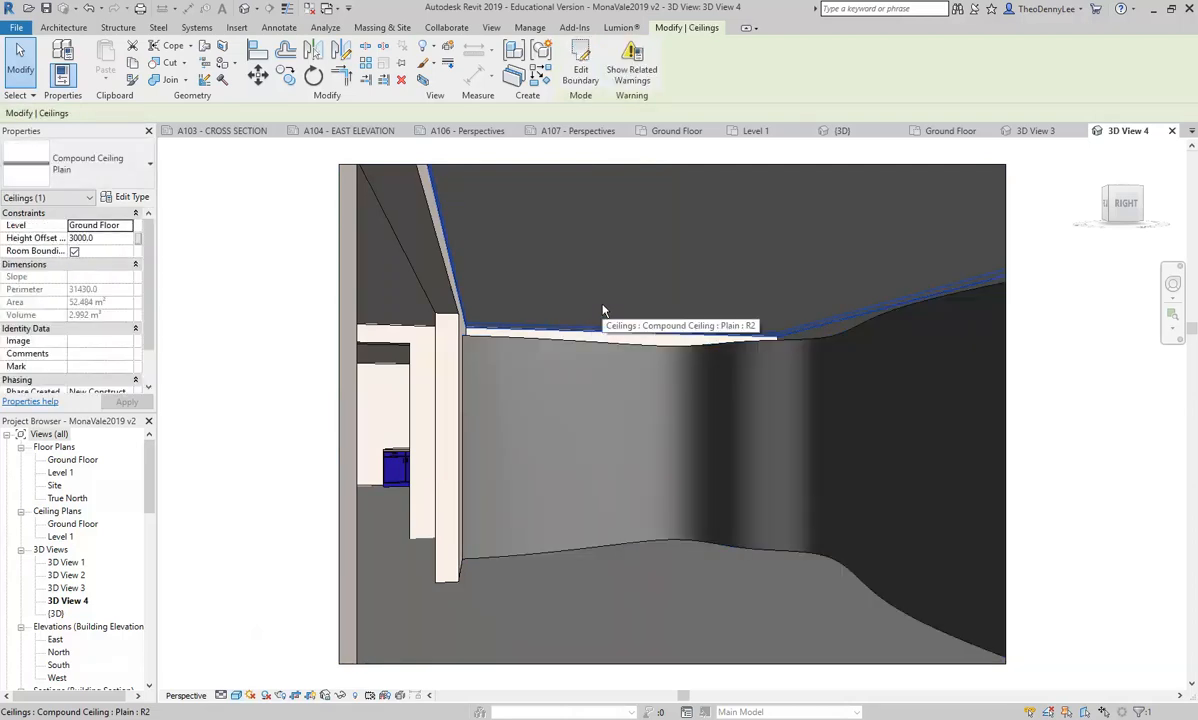
pyautogui.click(696, 379)
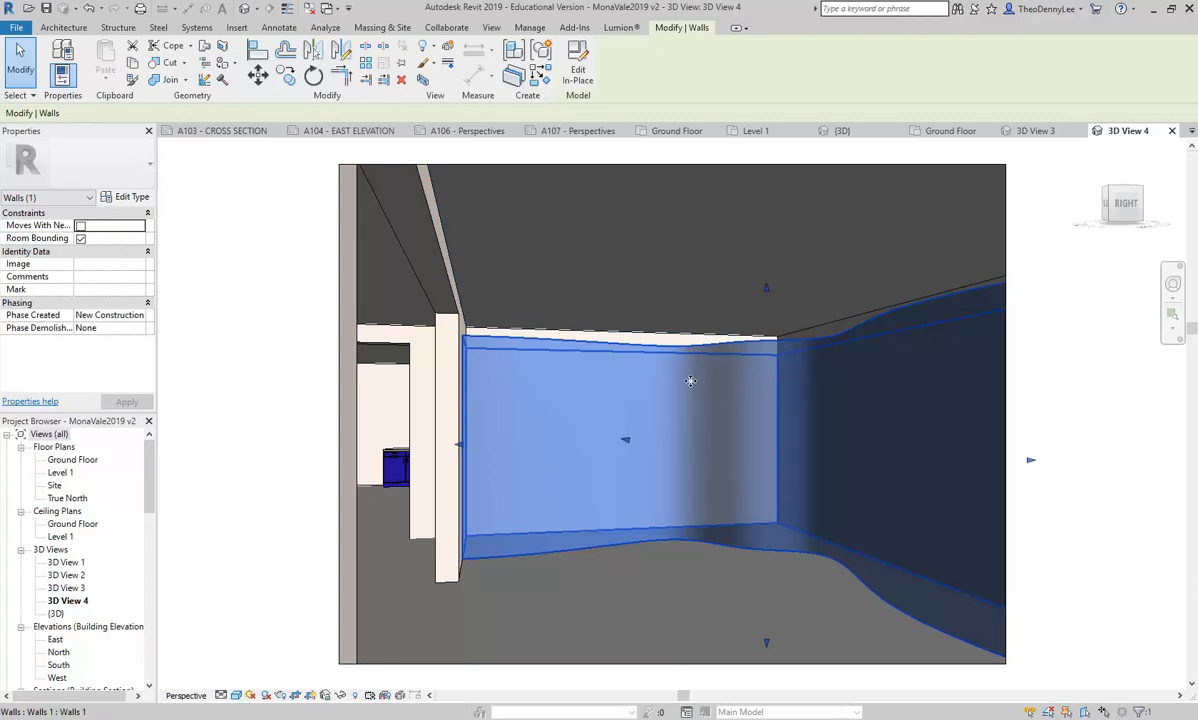
pyautogui.doubleClick(701, 436)
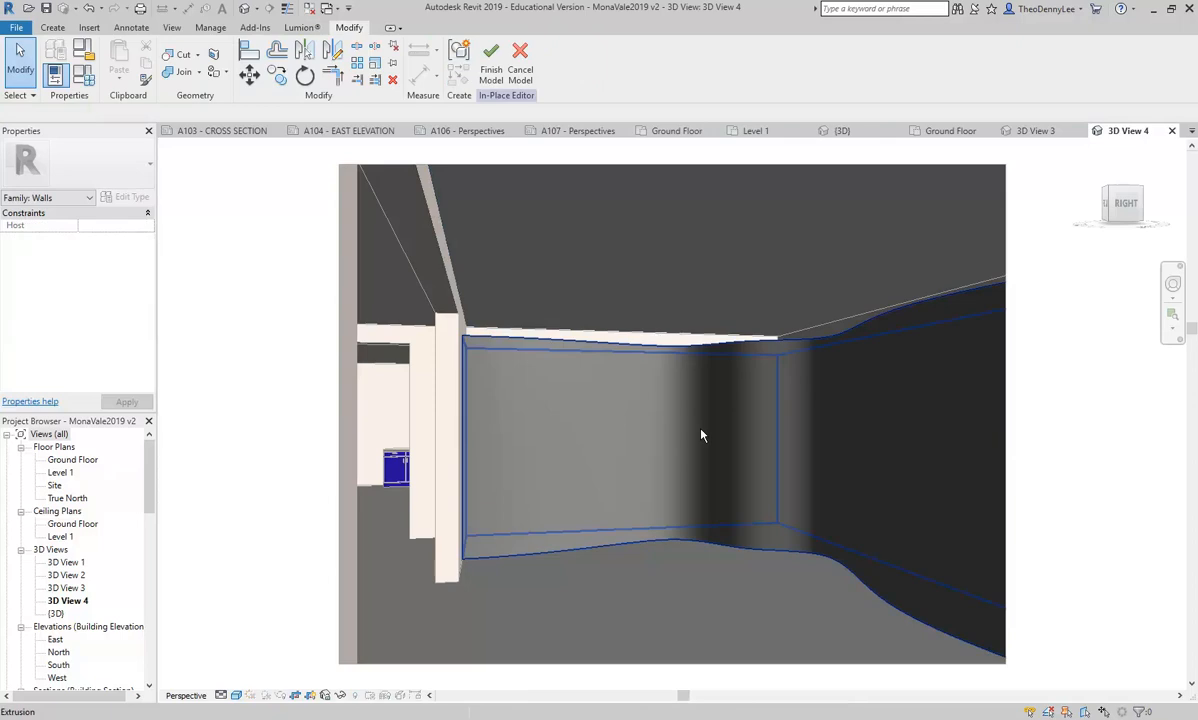
pyautogui.click(701, 436)
pyautogui.click(111, 226)
pyautogui.write('3000')
pyautogui.press('Return')
pyautogui.click(808, 577)
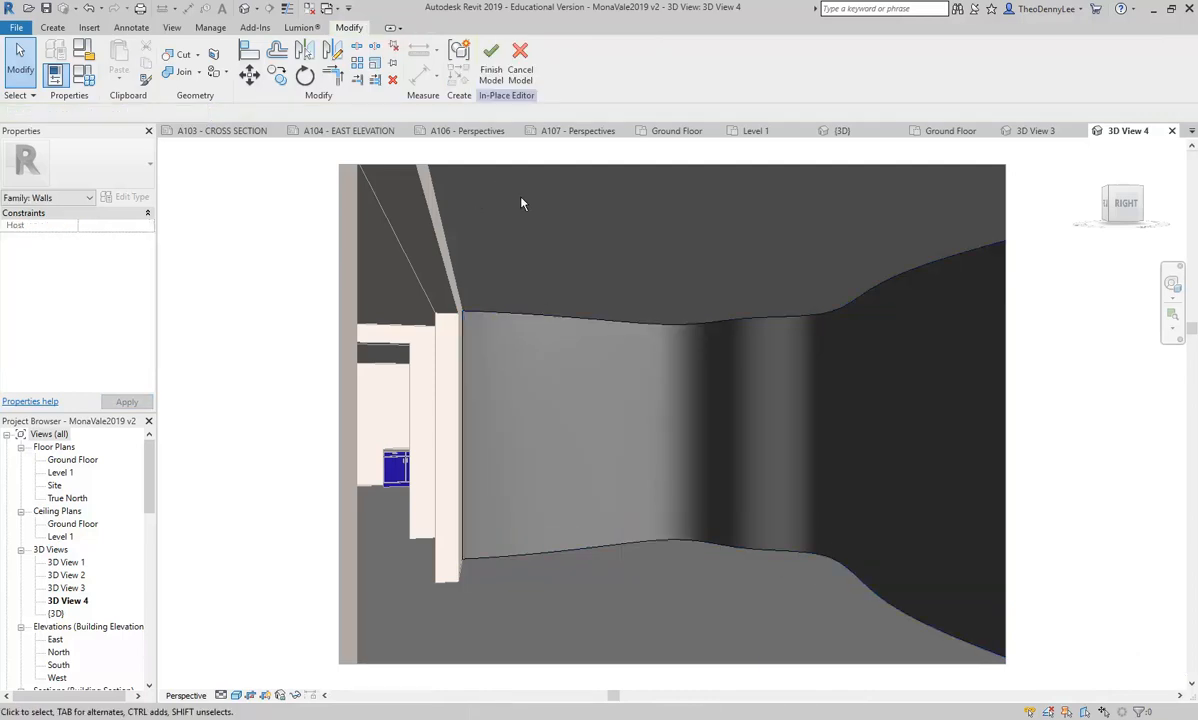
pyautogui.click(491, 62)
# - Return to the Ground Floor plan and check the curved wall's outline against the surrounding rooms
pyautogui.doubleClick(70, 460)
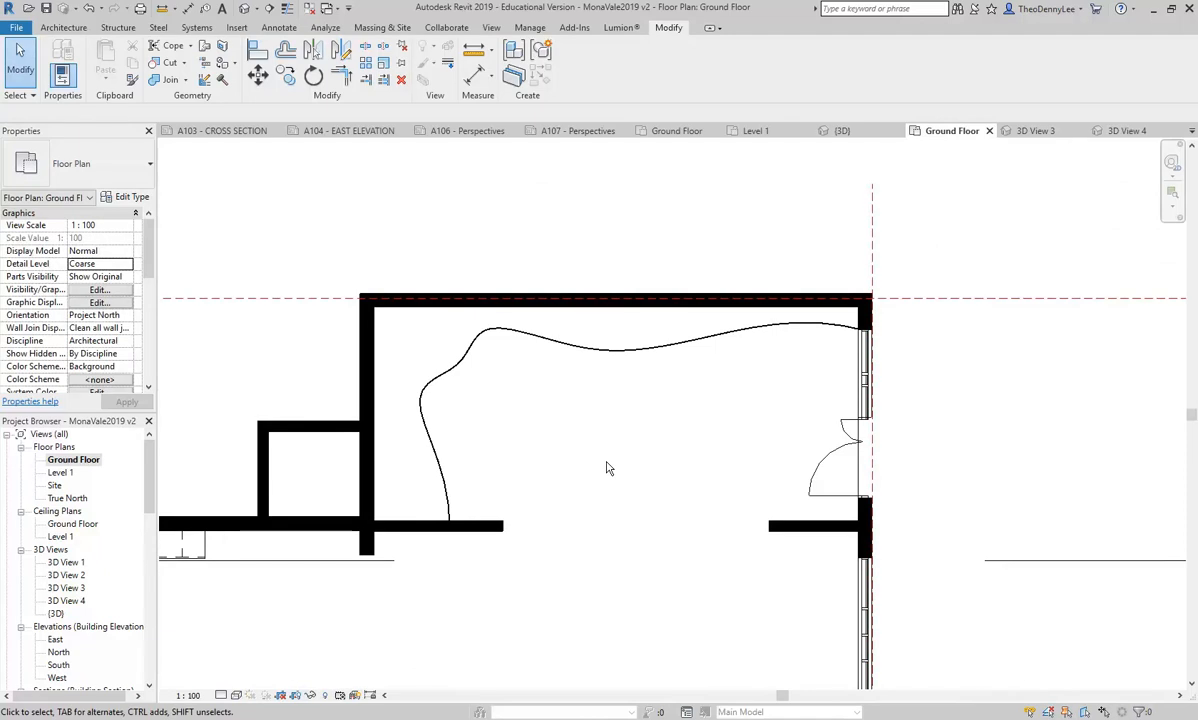
pyautogui.scroll(2, 580, 463)
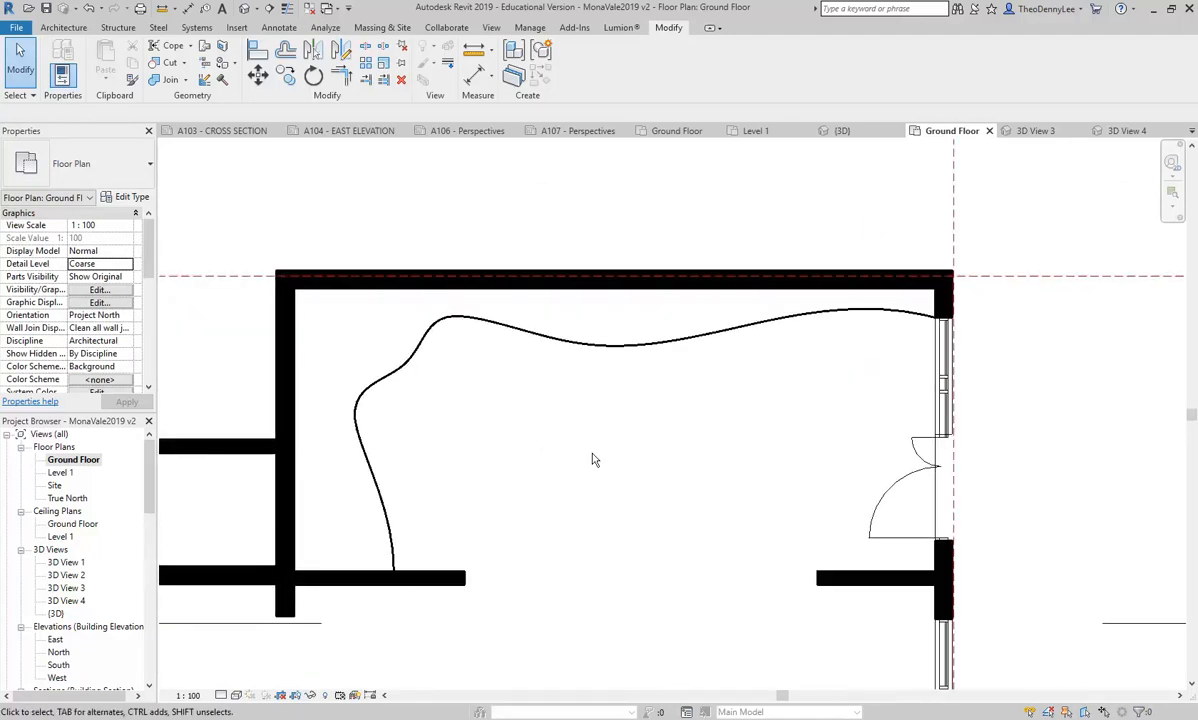
pyautogui.click(575, 343)
pyautogui.moveTo(561, 468); pyautogui.dragTo(560, 375, button='middle')
pyautogui.scroll(-2, 560, 375)
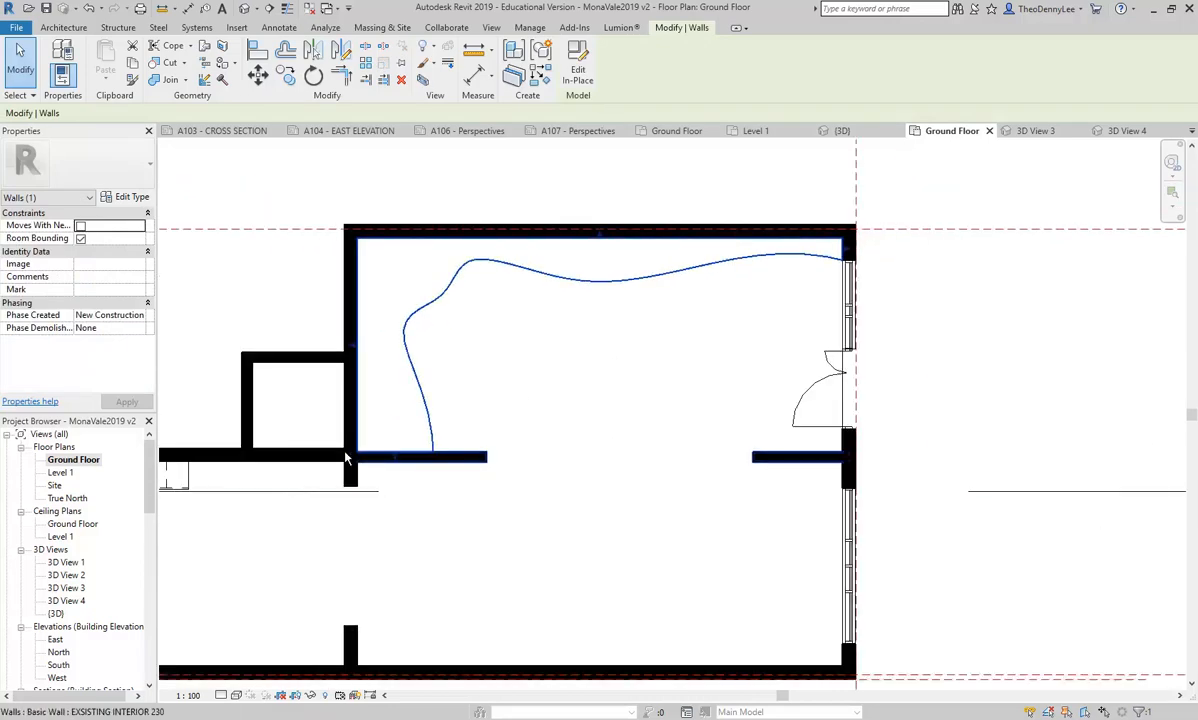
pyautogui.click(302, 251)
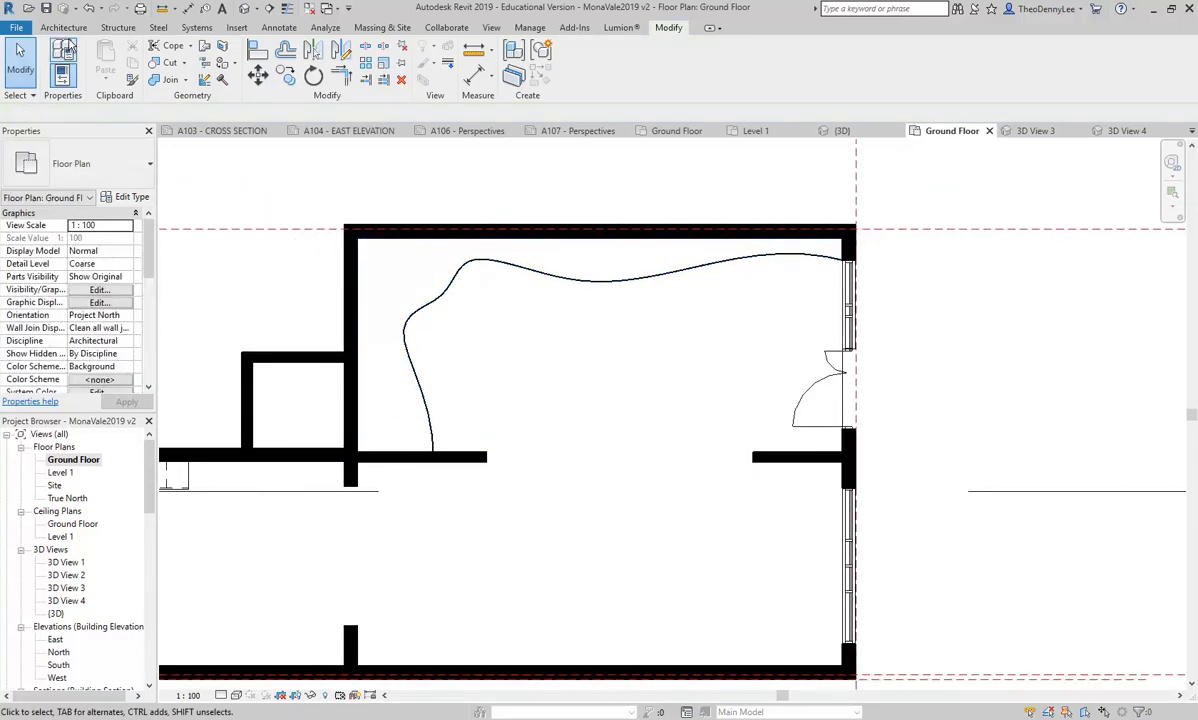
pyautogui.moveTo(370, 372); pyautogui.dragTo(460, 368, button='middle')
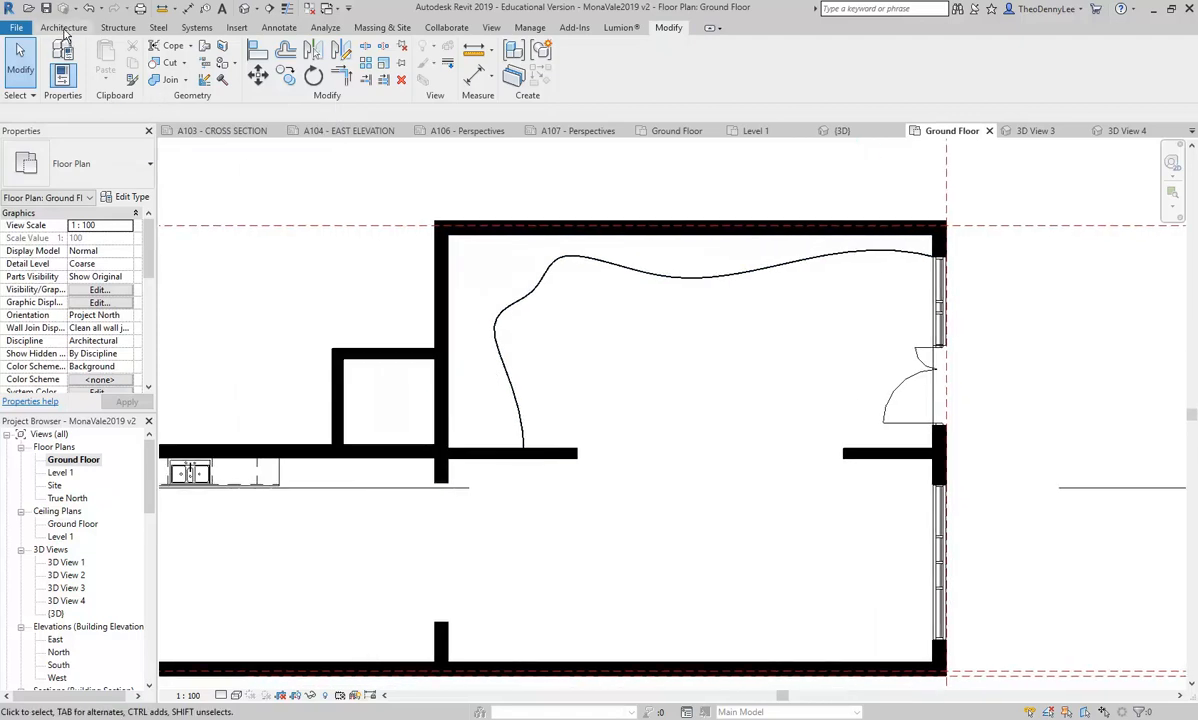
pyautogui.click(63, 27)
pyautogui.click(168, 84)
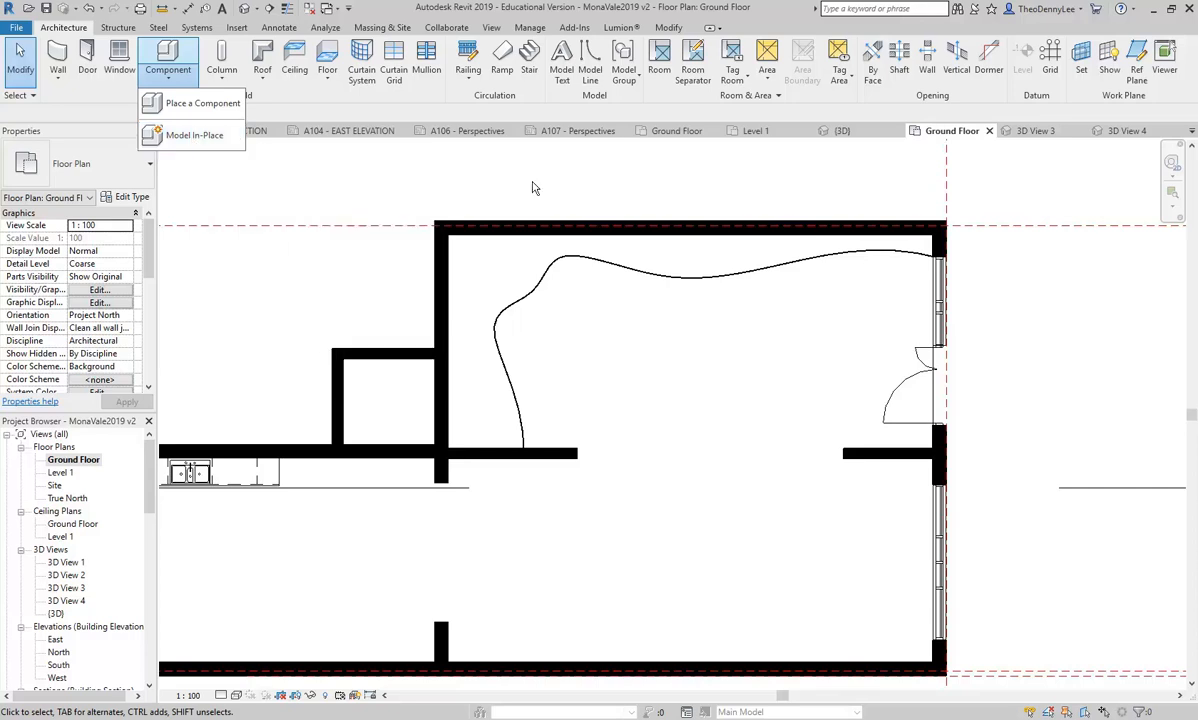
pyautogui.click(501, 180)
# - Edit the curved wall in place and start a second solid extrusion
pyautogui.click(500, 370)
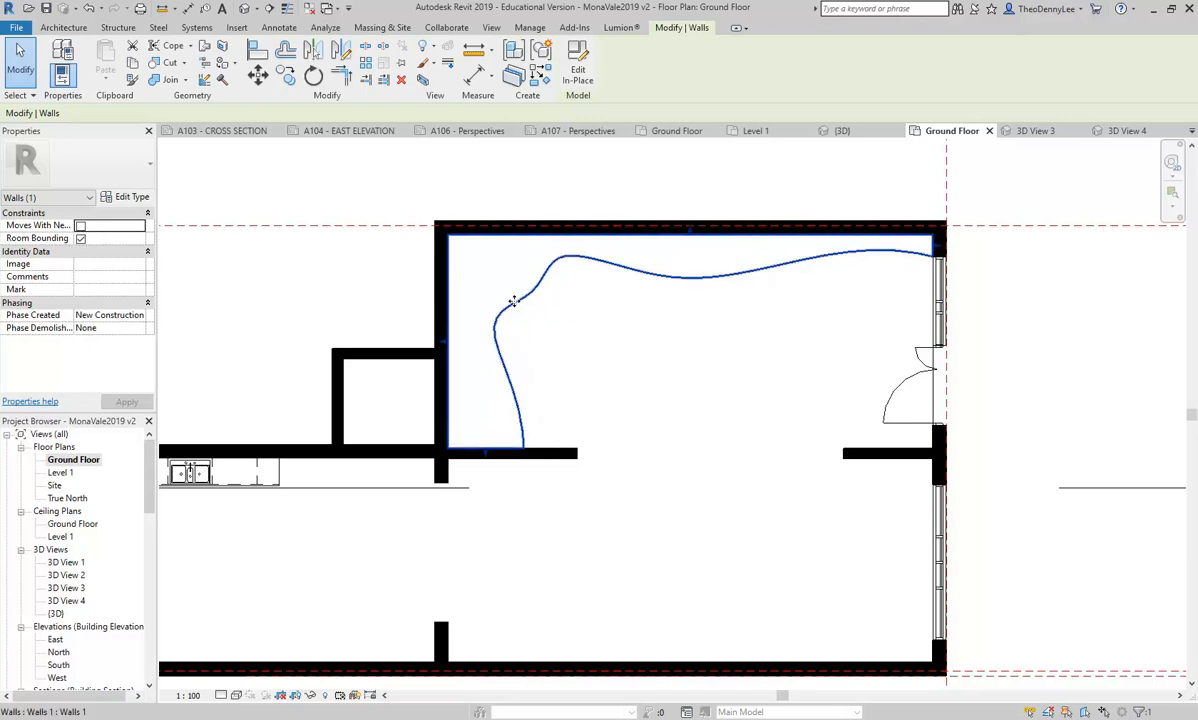
pyautogui.click(577, 70)
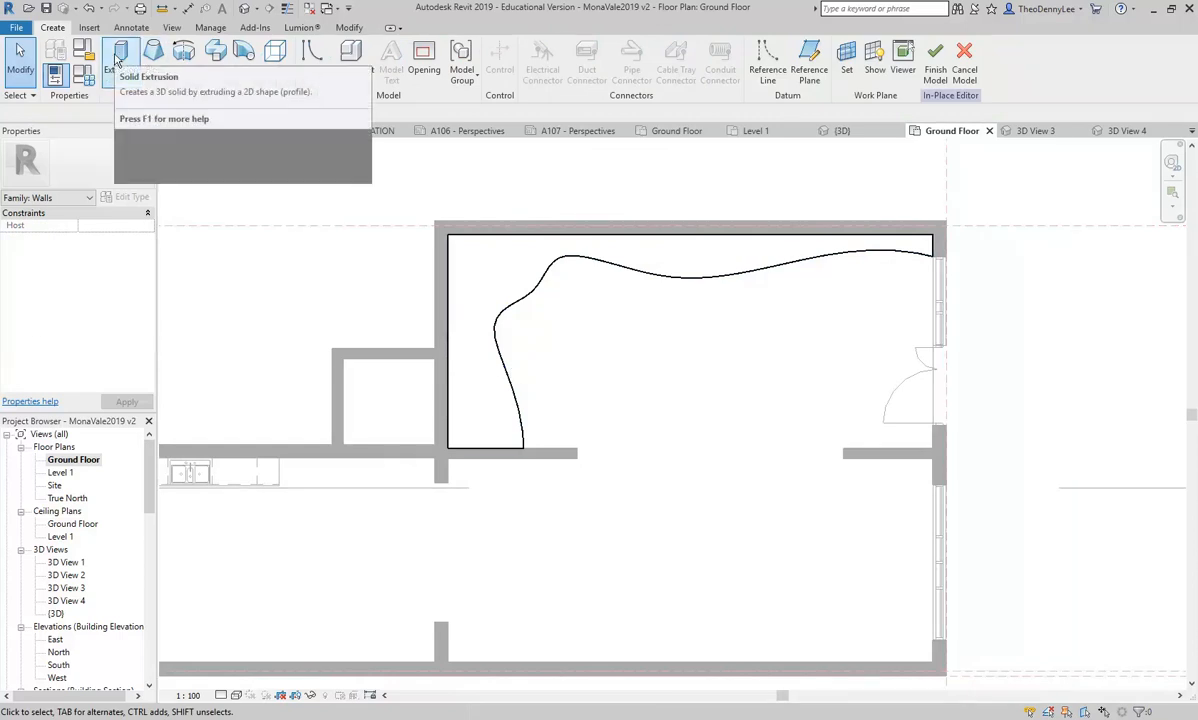
pyautogui.click(118, 60)
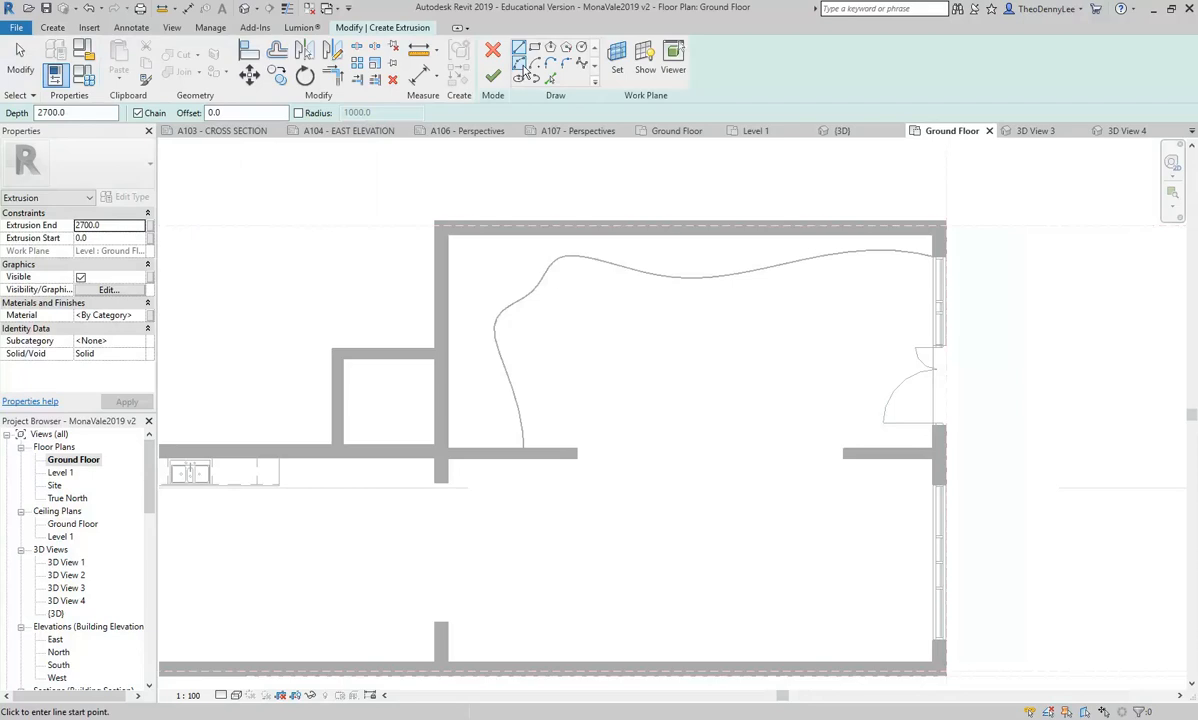
# - Sketch a spline about 5570 mm long from below the curved wall's end, around the wall stub, to the wall beside the kitchen bench
pyautogui.click(581, 63)
pyautogui.scroll(5, 600, 360)
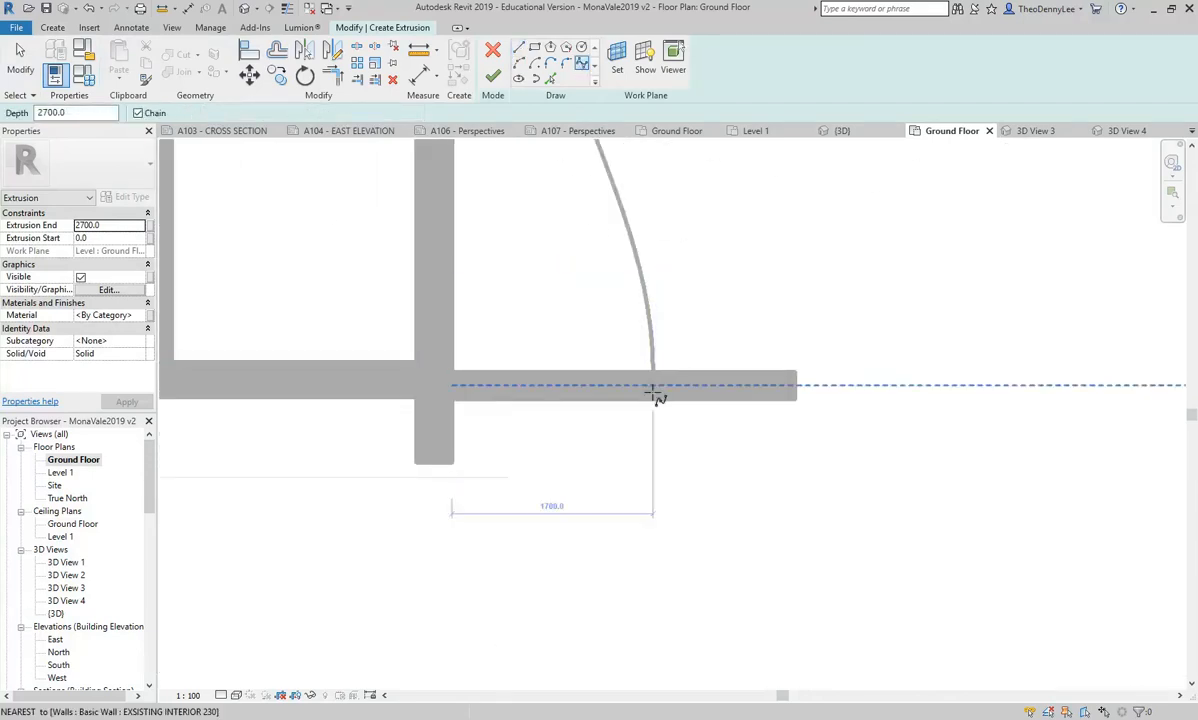
pyautogui.click(652, 400)
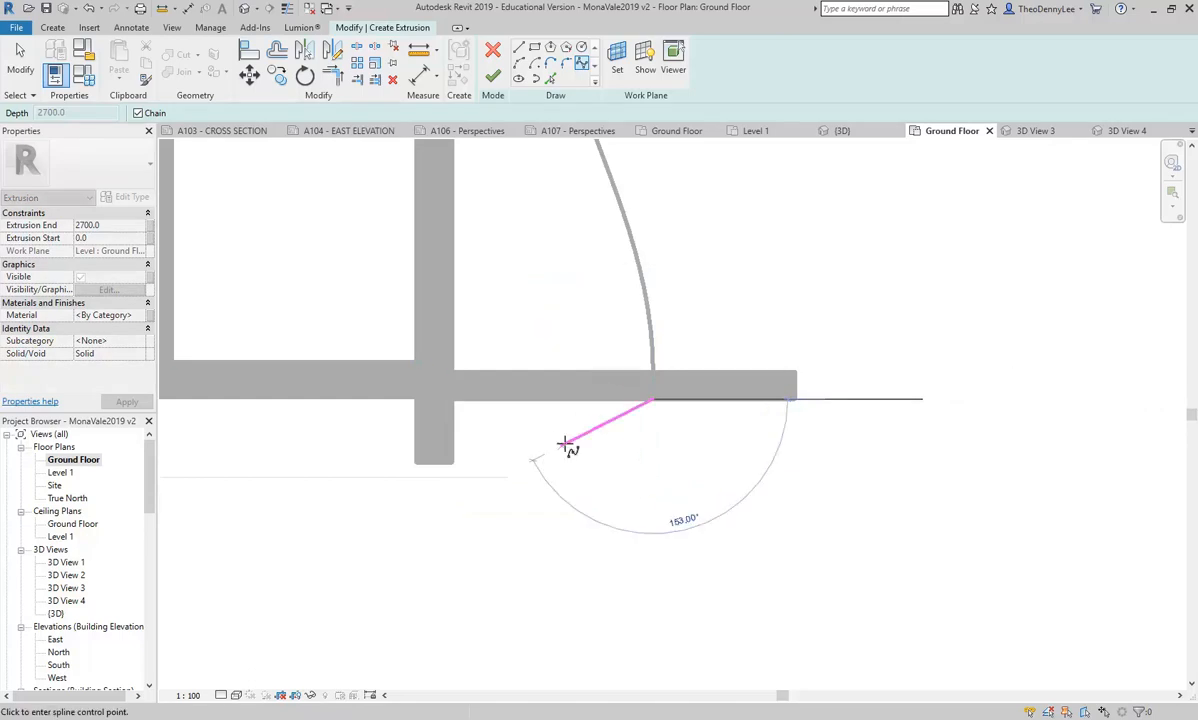
pyautogui.click(603, 474)
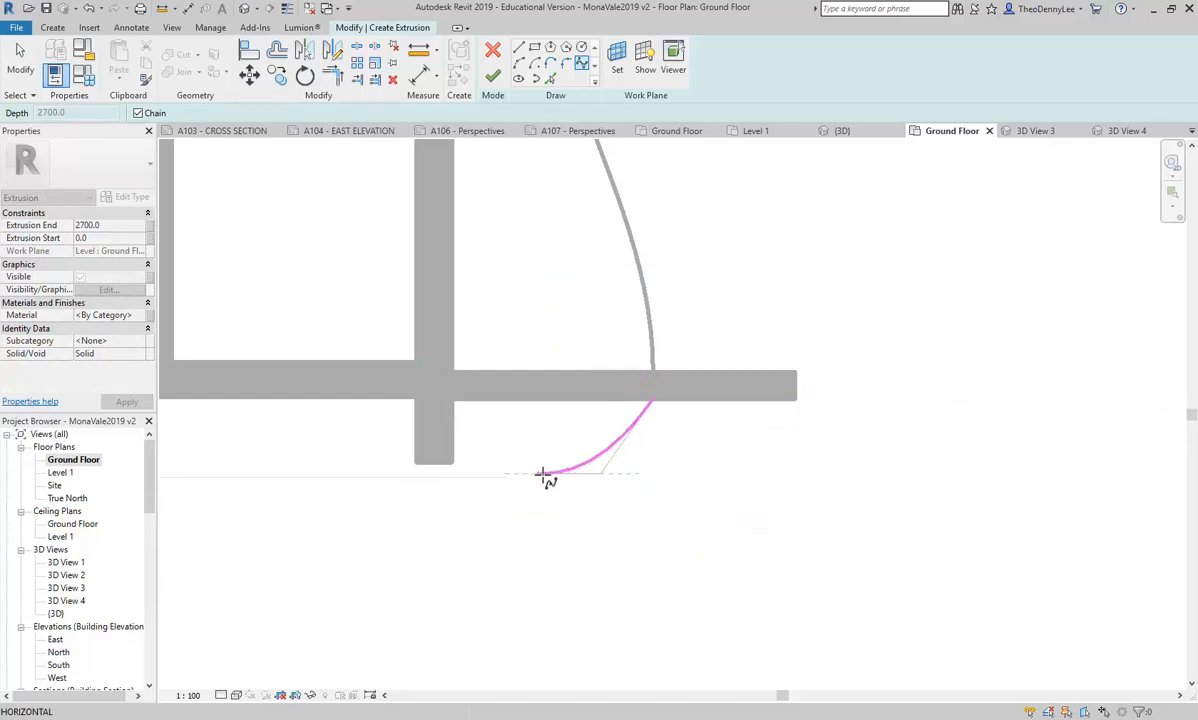
pyautogui.click(538, 489)
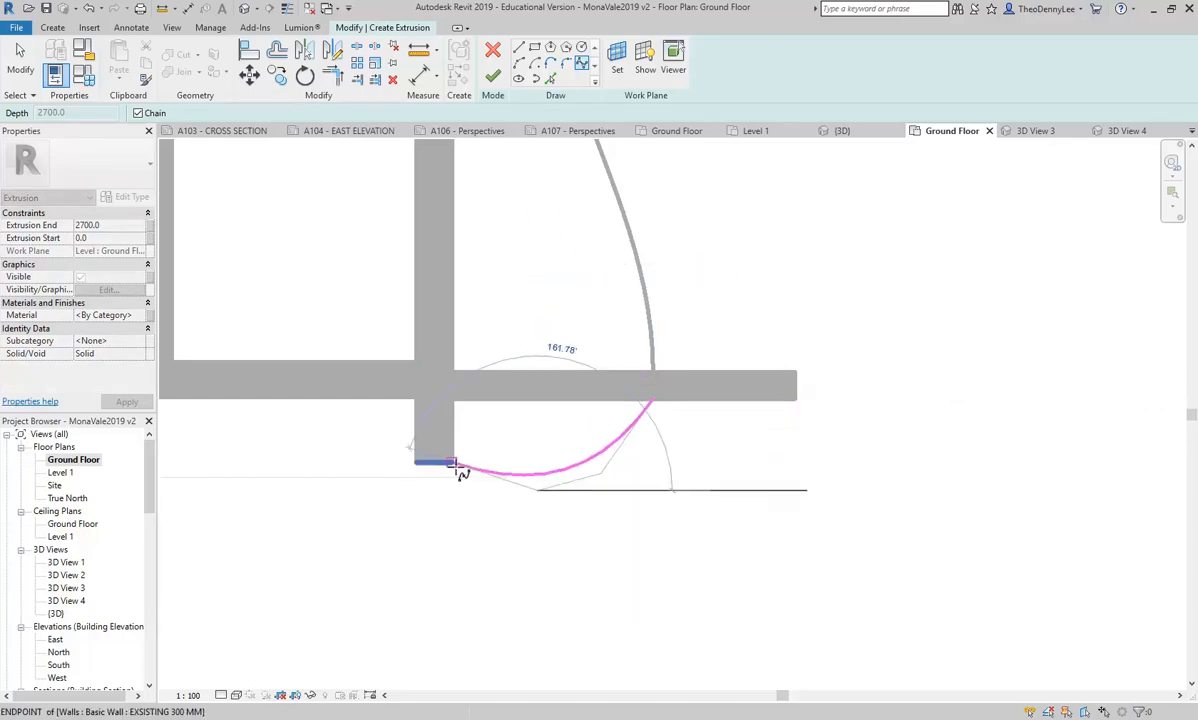
pyautogui.scroll(-1, 456, 488)
pyautogui.moveTo(457, 489); pyautogui.dragTo(504, 469, button='middle')
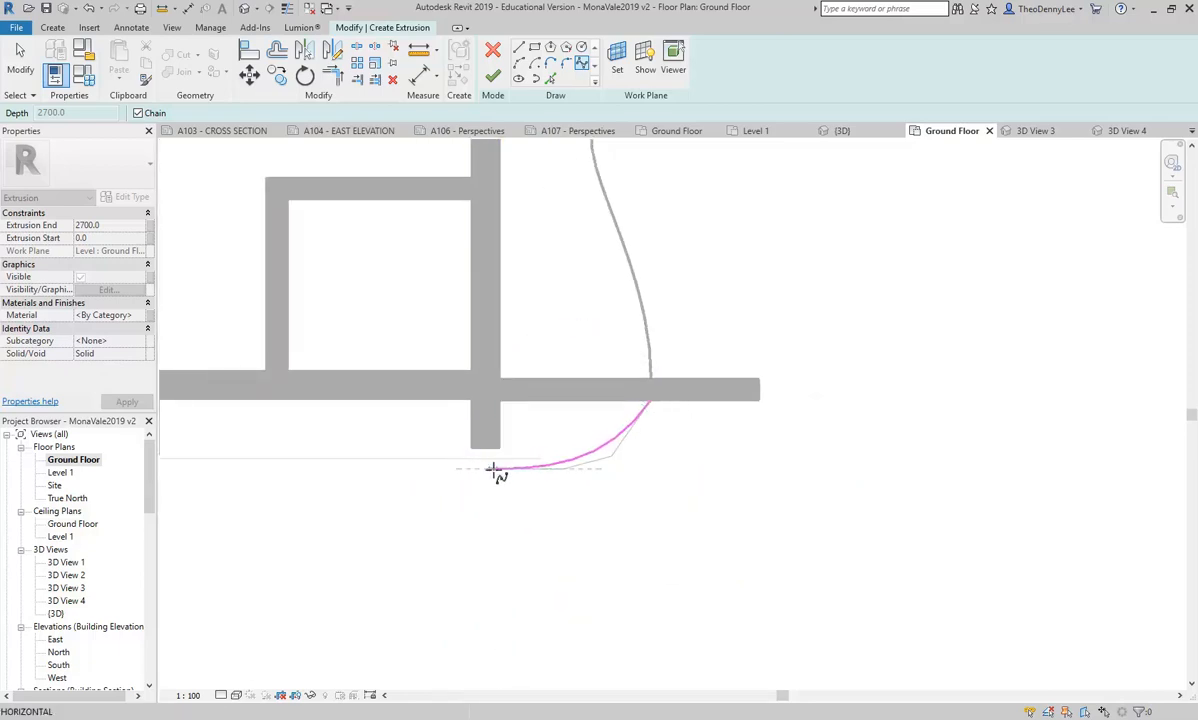
pyautogui.click(435, 455)
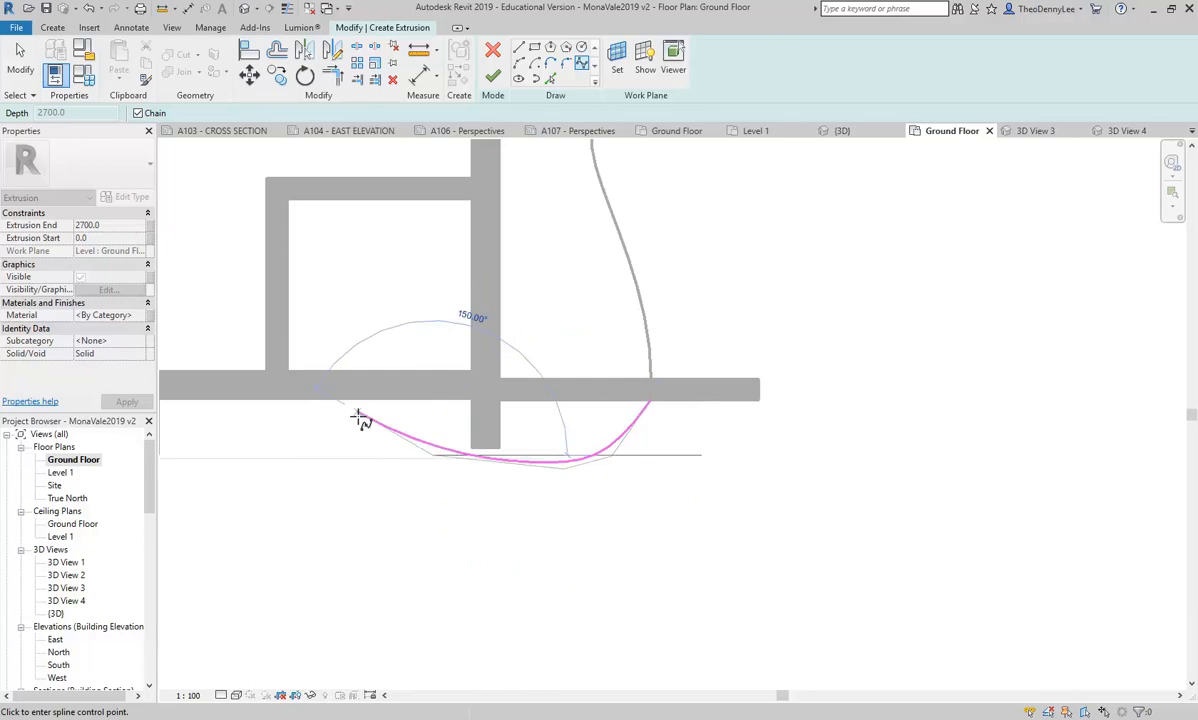
pyautogui.moveTo(289, 433); pyautogui.dragTo(471, 430, button='middle')
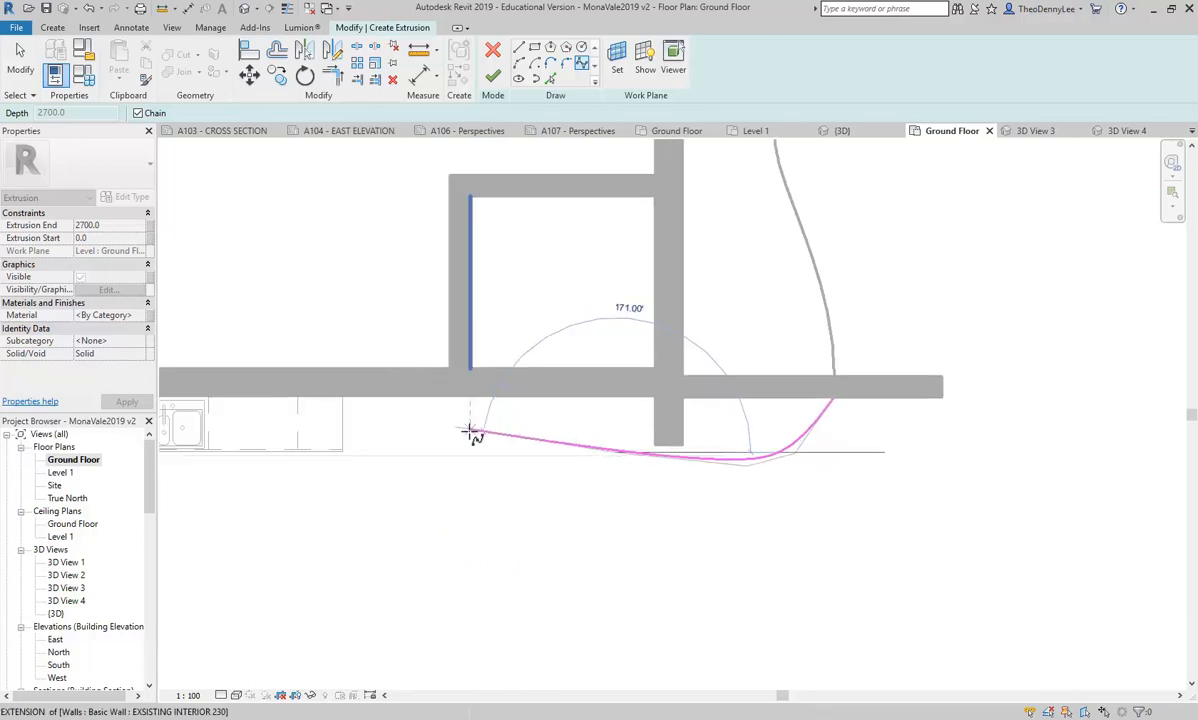
pyautogui.click(372, 397)
pyautogui.click(519, 48)
pyautogui.click(369, 396)
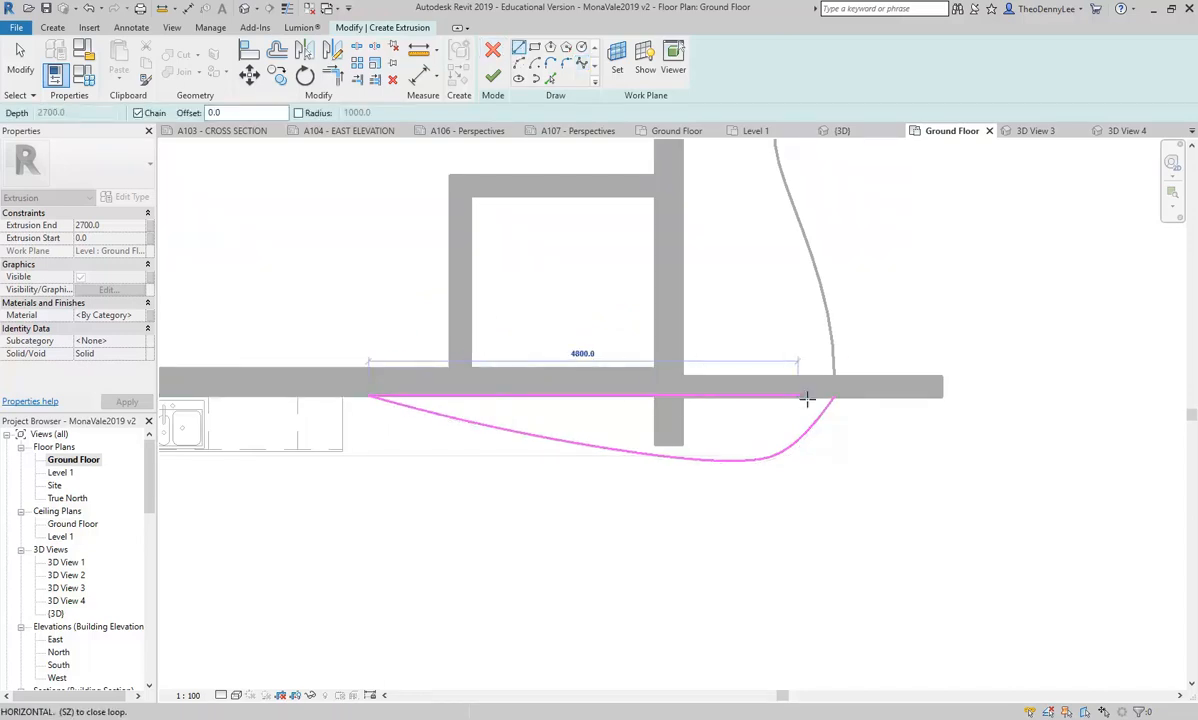
pyautogui.scroll(5, 831, 397)
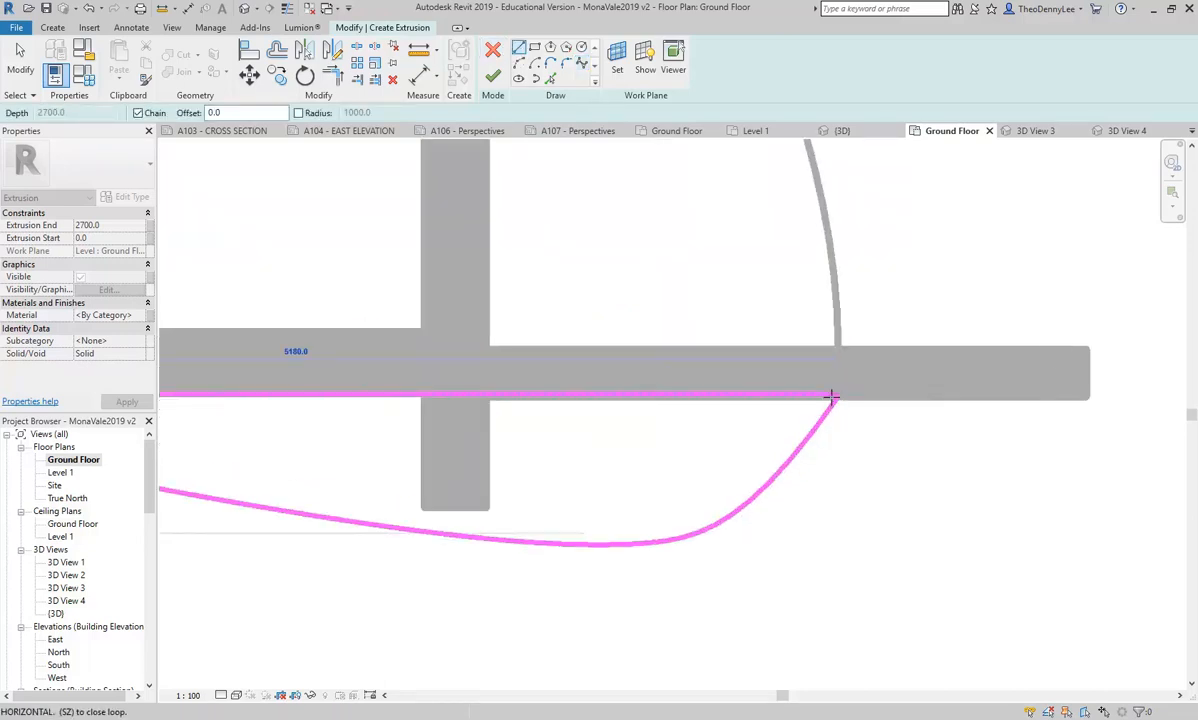
pyautogui.scroll(-4, 845, 400)
pyautogui.press('Escape')
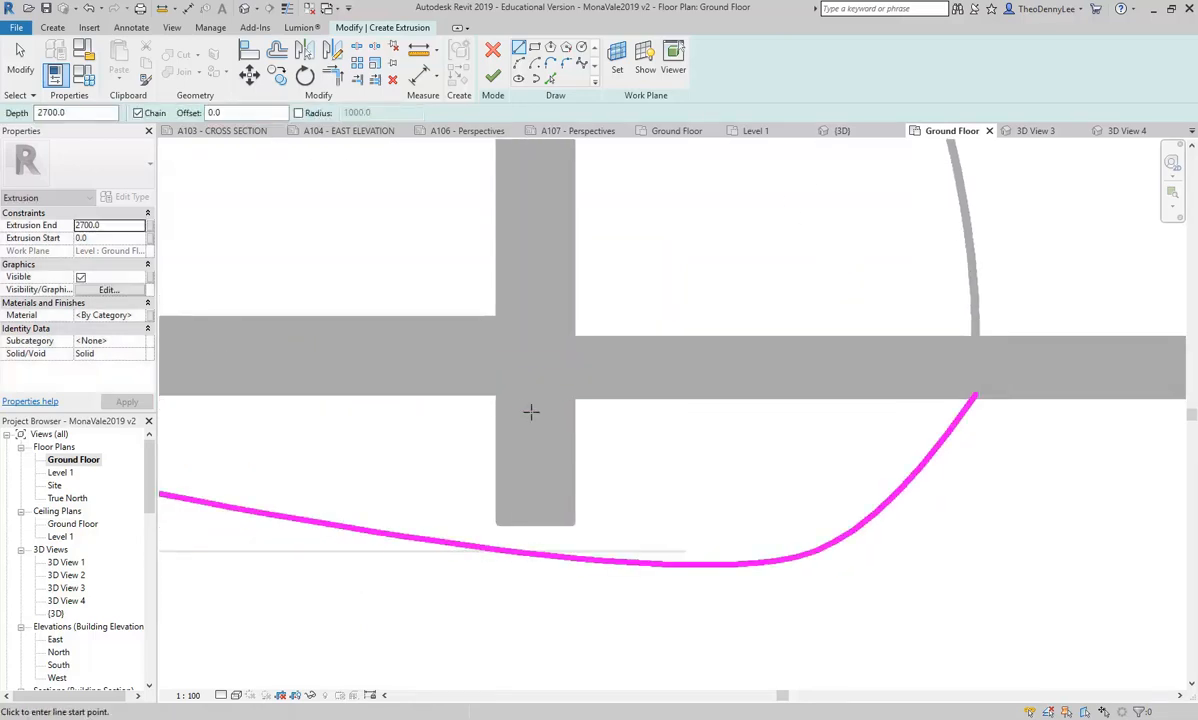
pyautogui.press('Escape')
# - Move the spline's kitchen-side endpoint onto the face of the wall
pyautogui.click(345, 439)
pyautogui.scroll(4, 409, 401)
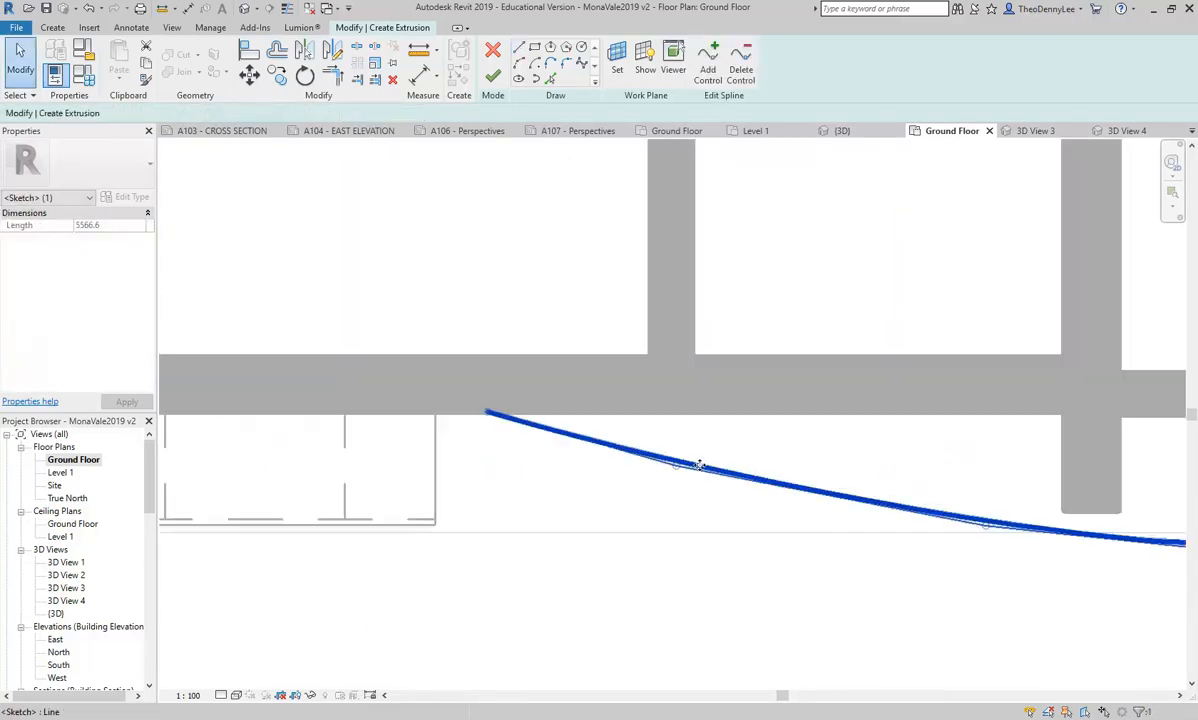
pyautogui.scroll(1, 549, 441)
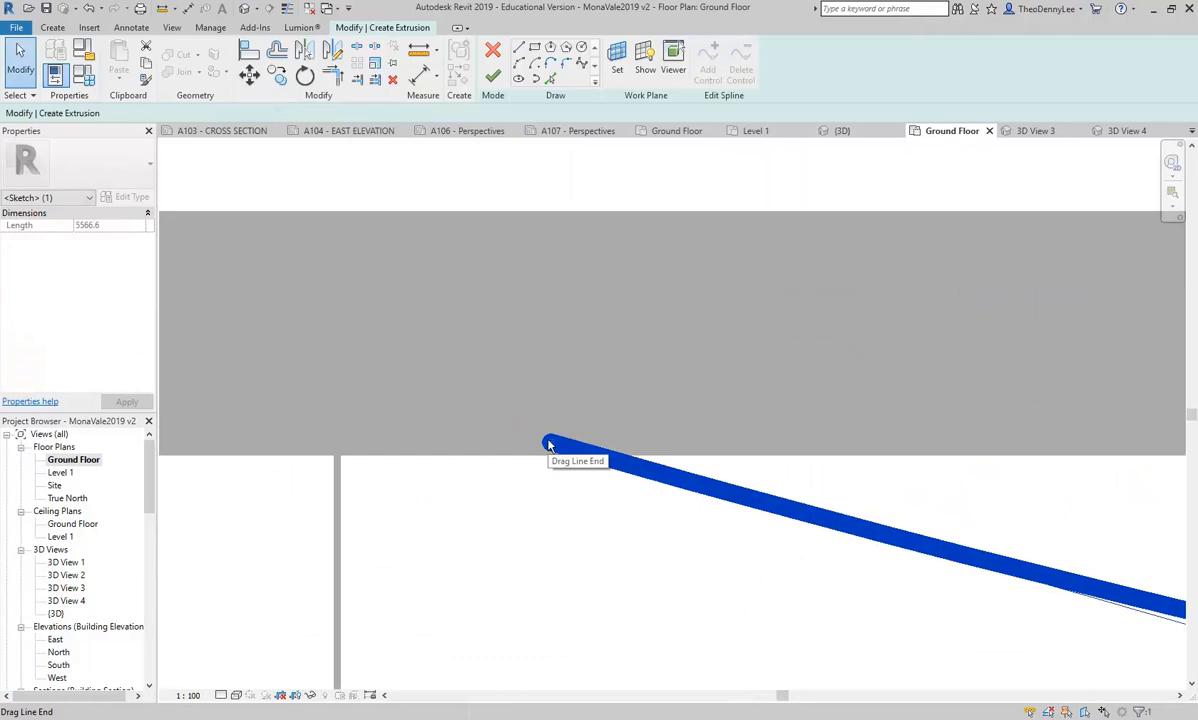
pyautogui.moveTo(549, 445); pyautogui.dragTo(551, 446)
pyautogui.scroll(-3, 616, 478)
pyautogui.scroll(-1, 965, 486)
pyautogui.moveTo(975, 485); pyautogui.dragTo(484, 400, button='middle')
pyautogui.scroll(-1, 484, 400)
pyautogui.click(595, 427)
pyautogui.moveTo(603, 428); pyautogui.dragTo(500, 453, button='middle')
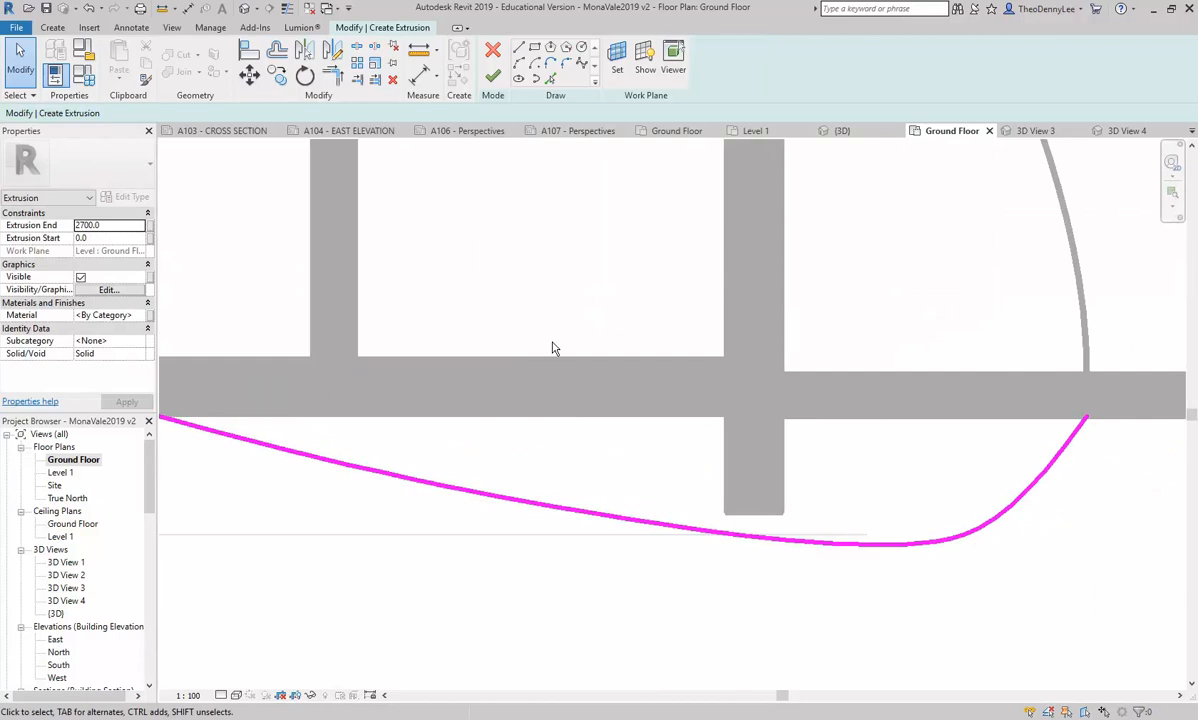
# - Draw a straight line about 3140 mm long along the wall face from the spline's kitchen-side end to the wall stub's inner corner
pyautogui.click(518, 48)
pyautogui.moveTo(280, 451); pyautogui.dragTo(535, 455, button='middle')
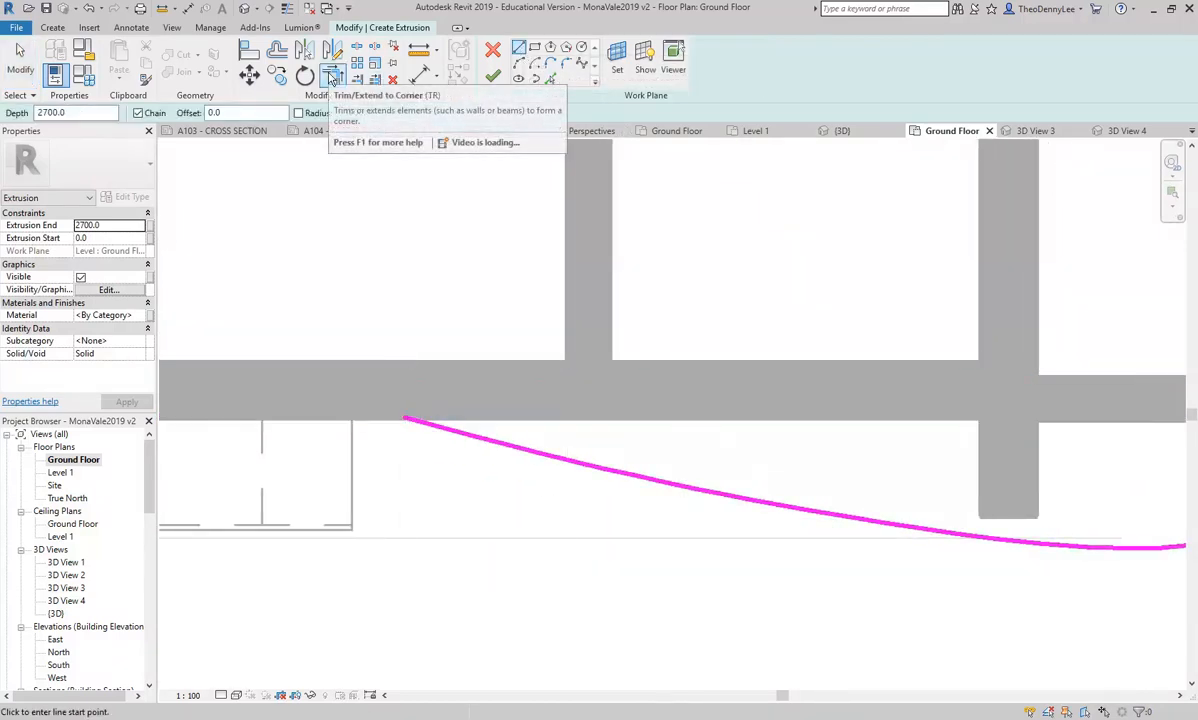
pyautogui.click(409, 416)
pyautogui.moveTo(1026, 428); pyautogui.dragTo(693, 432, button='middle')
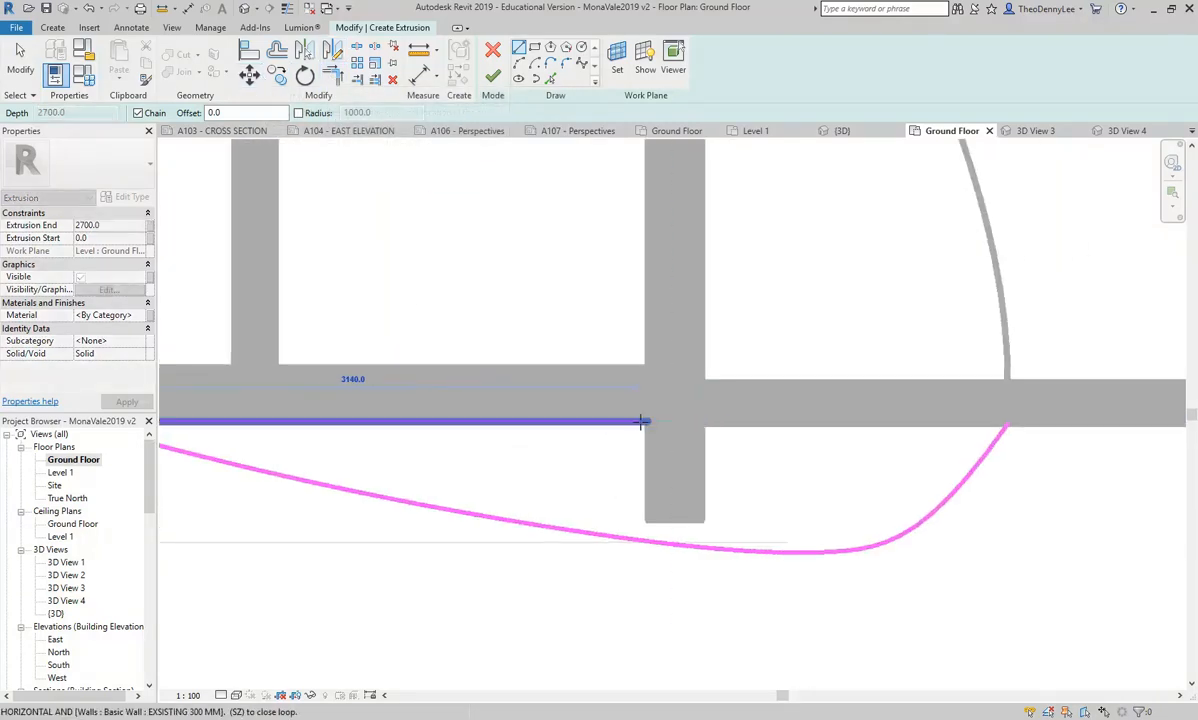
pyautogui.click(643, 421)
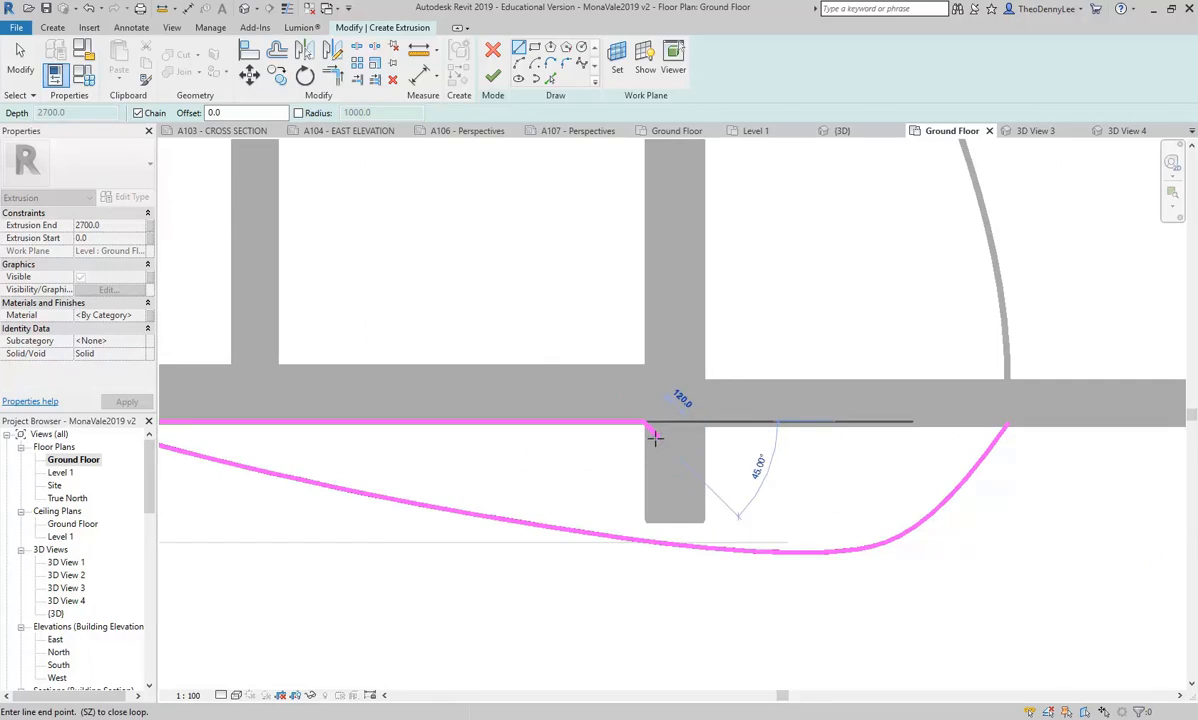
pyautogui.scroll(2, 656, 433)
pyautogui.scroll(1, 655, 433)
pyautogui.moveTo(647, 521); pyautogui.dragTo(606, 410, button='middle')
pyautogui.scroll(1, 606, 410)
pyautogui.click(600, 543)
pyautogui.click(750, 542)
pyautogui.press('Escape')
pyautogui.press('Escape')
pyautogui.click(588, 344)
pyautogui.press('Delete')
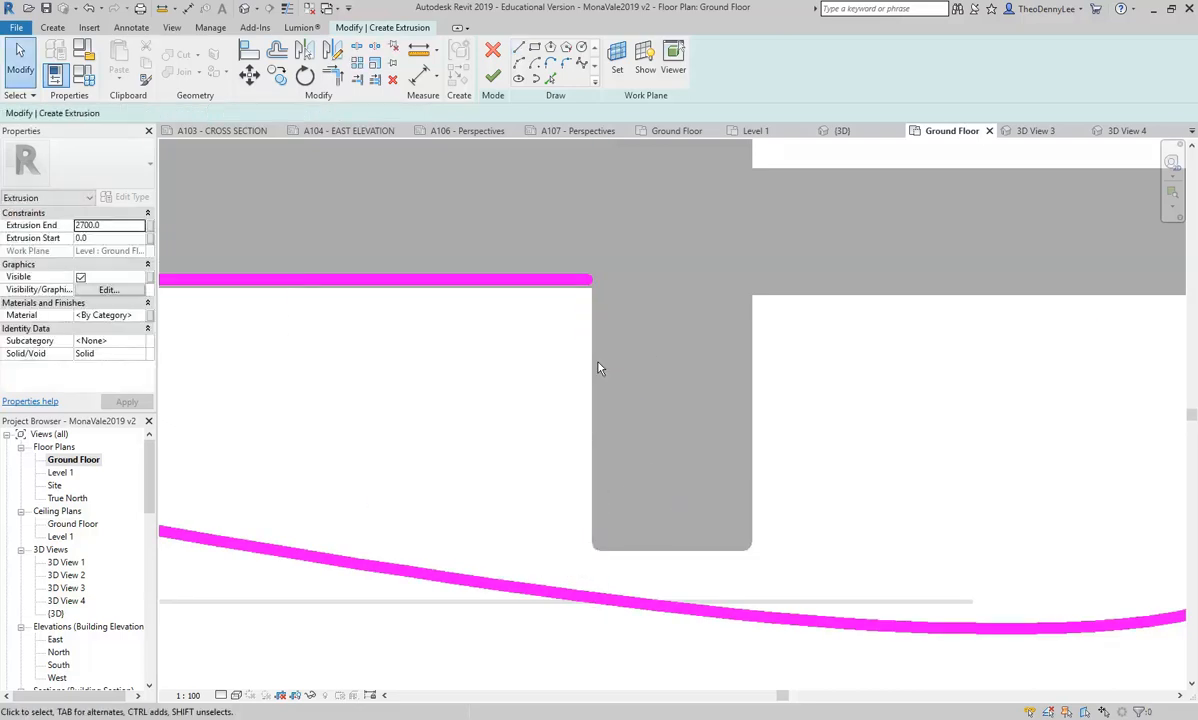
# - Create sketch lines by picking the three faces of the wall stub and the face of the short wall beyond it
pyautogui.click(550, 79)
pyautogui.click(601, 436)
pyautogui.click(681, 546)
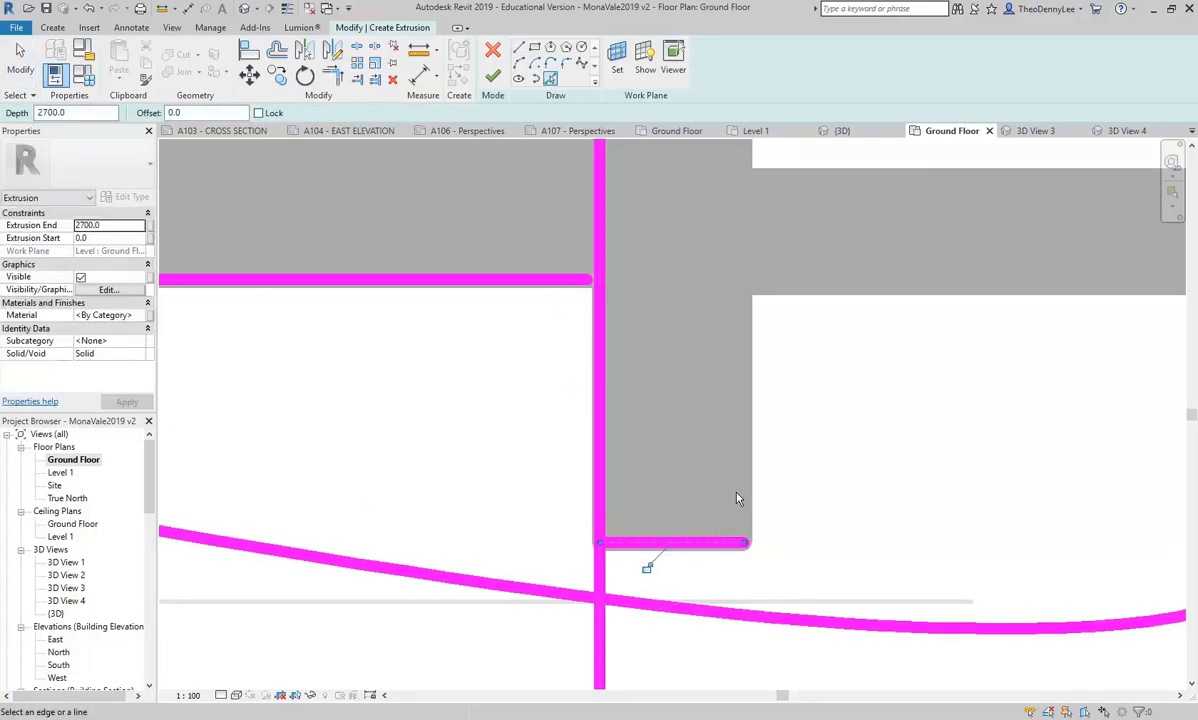
pyautogui.click(752, 470)
pyautogui.click(850, 290)
pyautogui.scroll(-3, 880, 305)
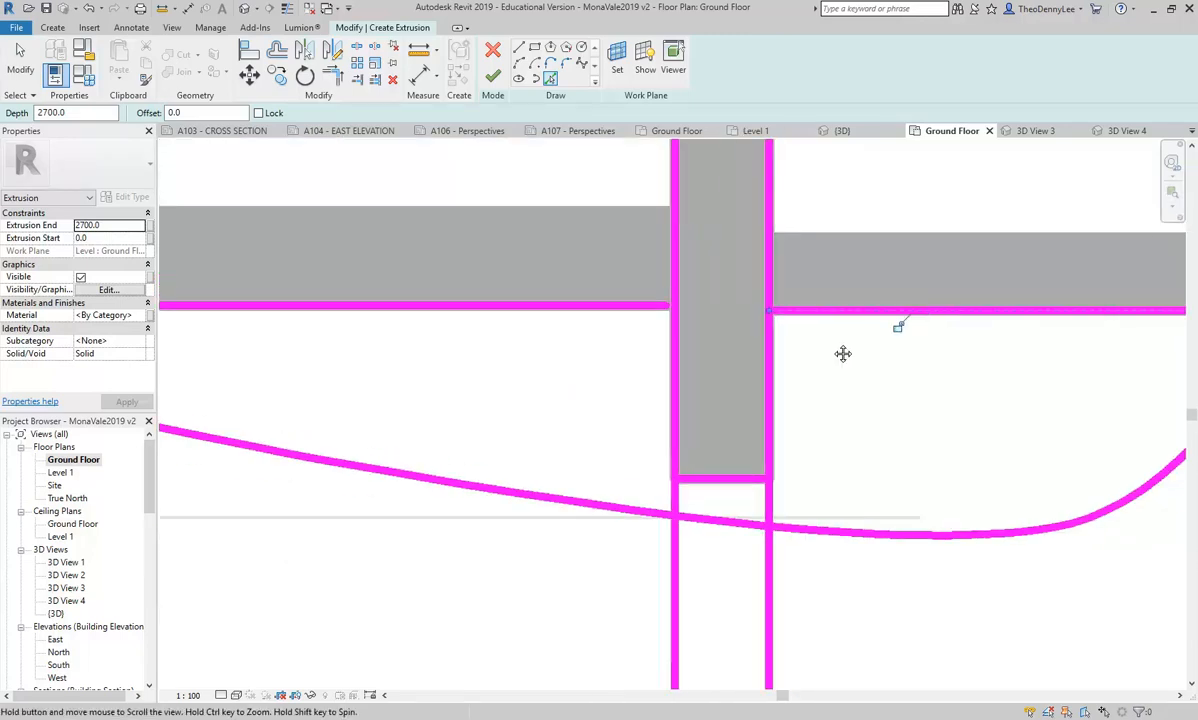
# - Trim the picked lines to corners so the sketch follows the outline of the wall stub
pyautogui.click(332, 75)
pyautogui.click(500, 286)
pyautogui.click(545, 335)
pyautogui.click(553, 430)
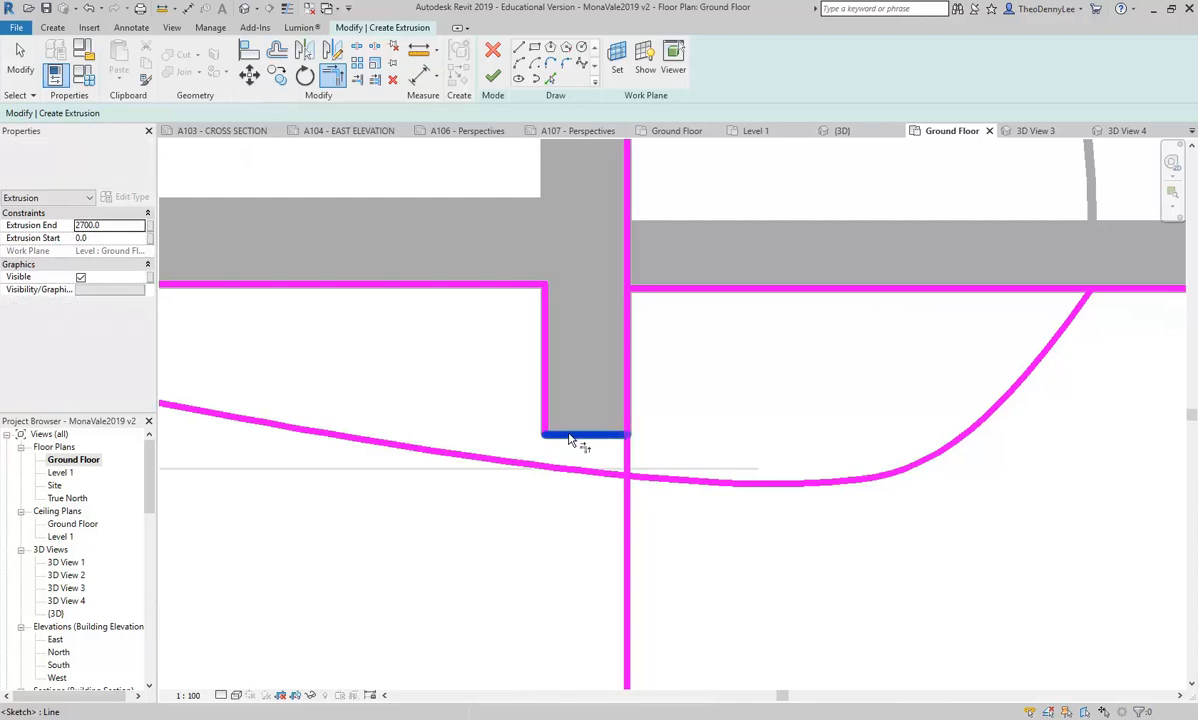
pyautogui.click(682, 289)
pyautogui.click(628, 318)
pyautogui.moveTo(775, 348); pyautogui.dragTo(630, 353, button='middle')
pyautogui.press('Escape')
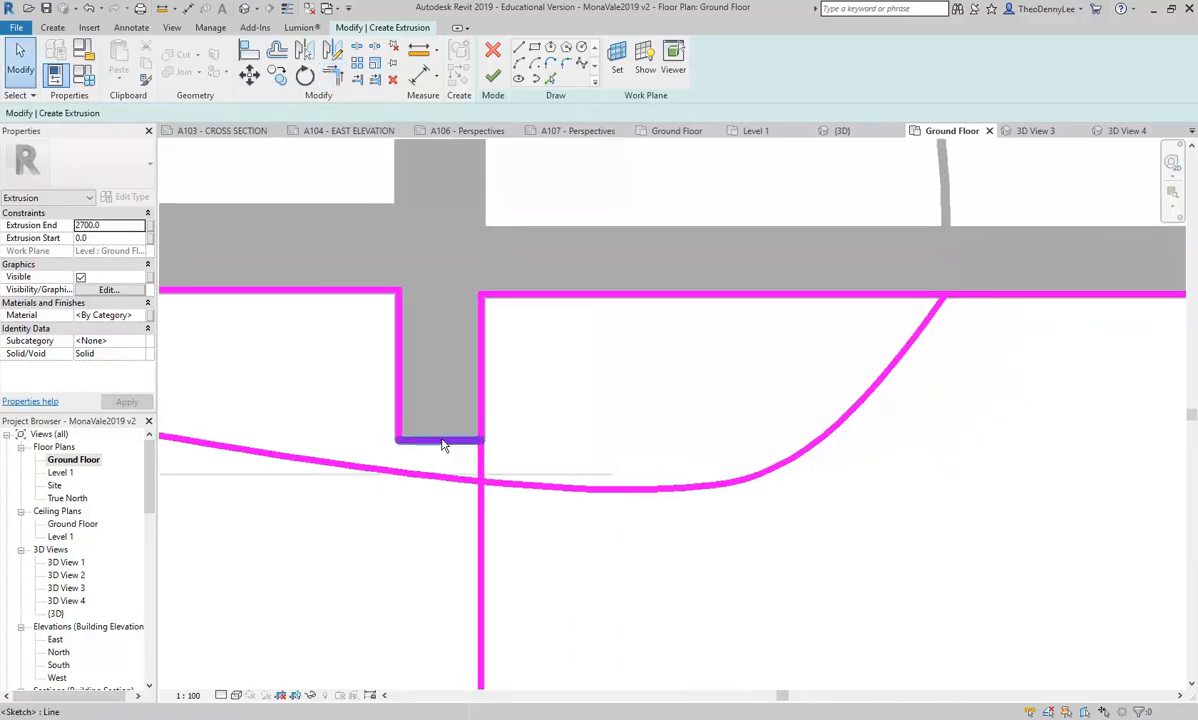
pyautogui.press('t')
pyautogui.press('r')
pyautogui.click(468, 440)
pyautogui.click(484, 433)
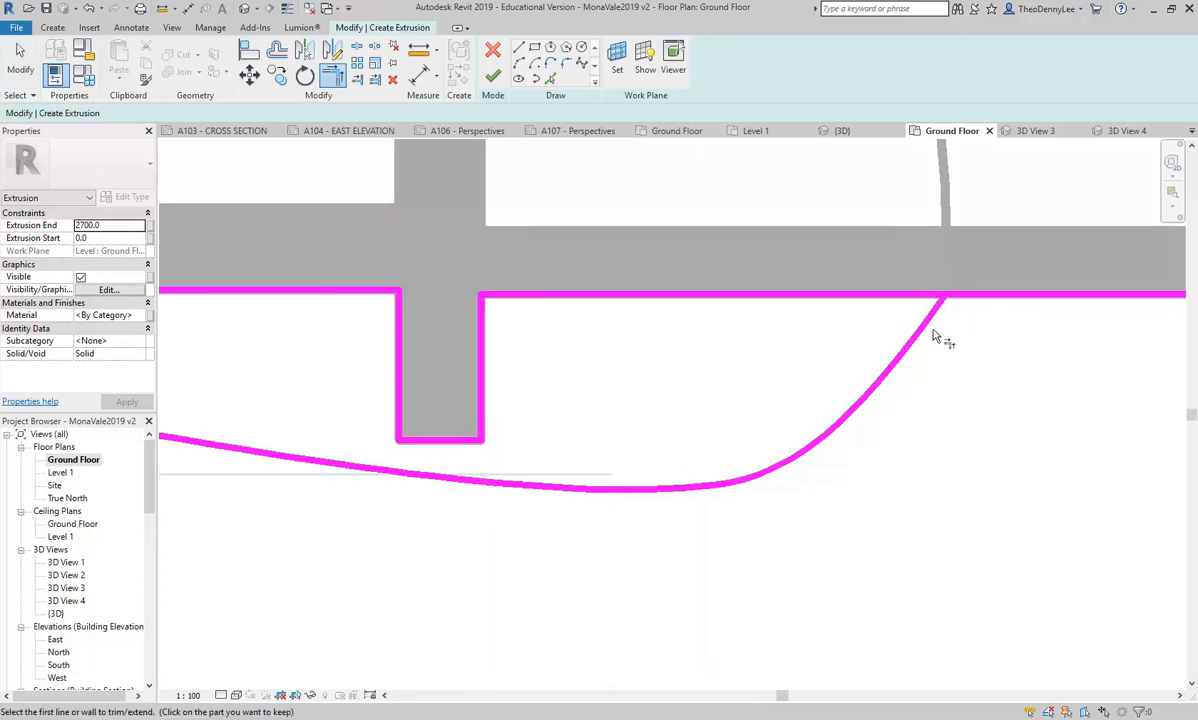
pyautogui.click(918, 298)
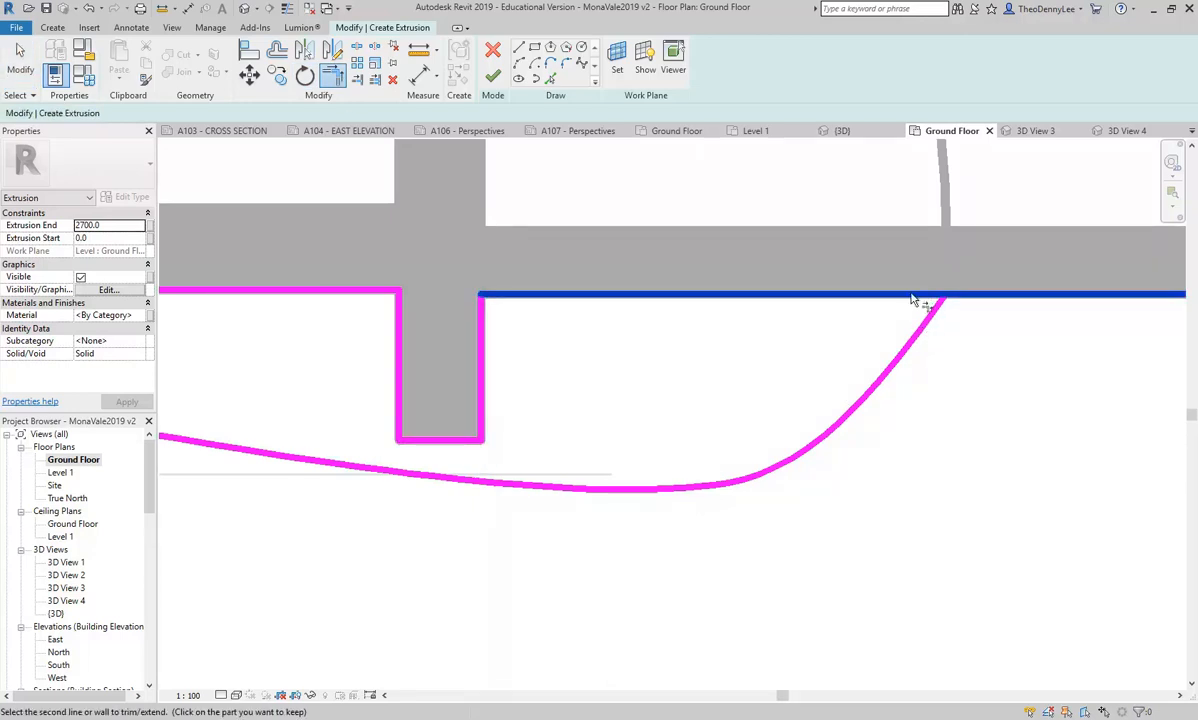
pyautogui.press('Escape')
pyautogui.press('Escape')
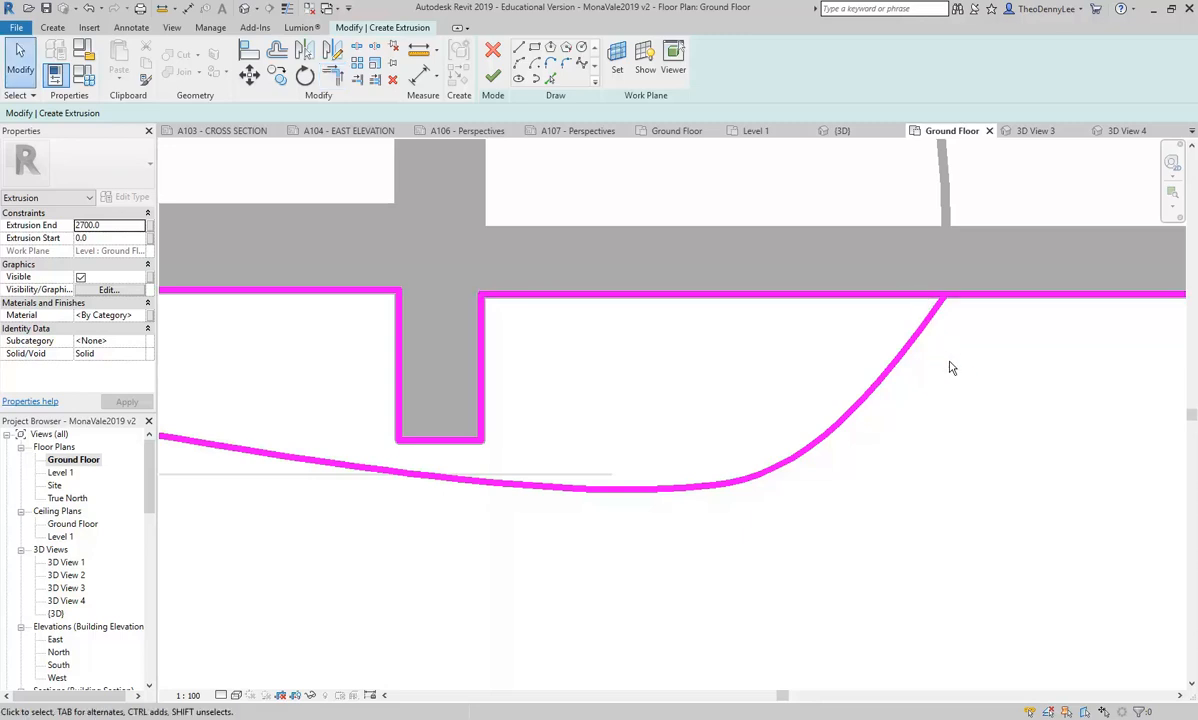
# - Shorten the line along the short wall's face so that it ends at the spline's endpoint and closes the profile
pyautogui.scroll(-2, 655, 343)
pyautogui.click(655, 340)
pyautogui.scroll(-1, 628, 386)
pyautogui.scroll(-3, 714, 393)
pyautogui.moveTo(963, 406); pyautogui.dragTo(671, 406, button='middle')
pyautogui.scroll(-1, 671, 406)
pyautogui.moveTo(811, 390)
pyautogui.mouseDown()
pyautogui.moveTo(340, 404)
pyautogui.moveTo(302, 383)
pyautogui.mouseUp()
pyautogui.scroll(4, 302, 383)
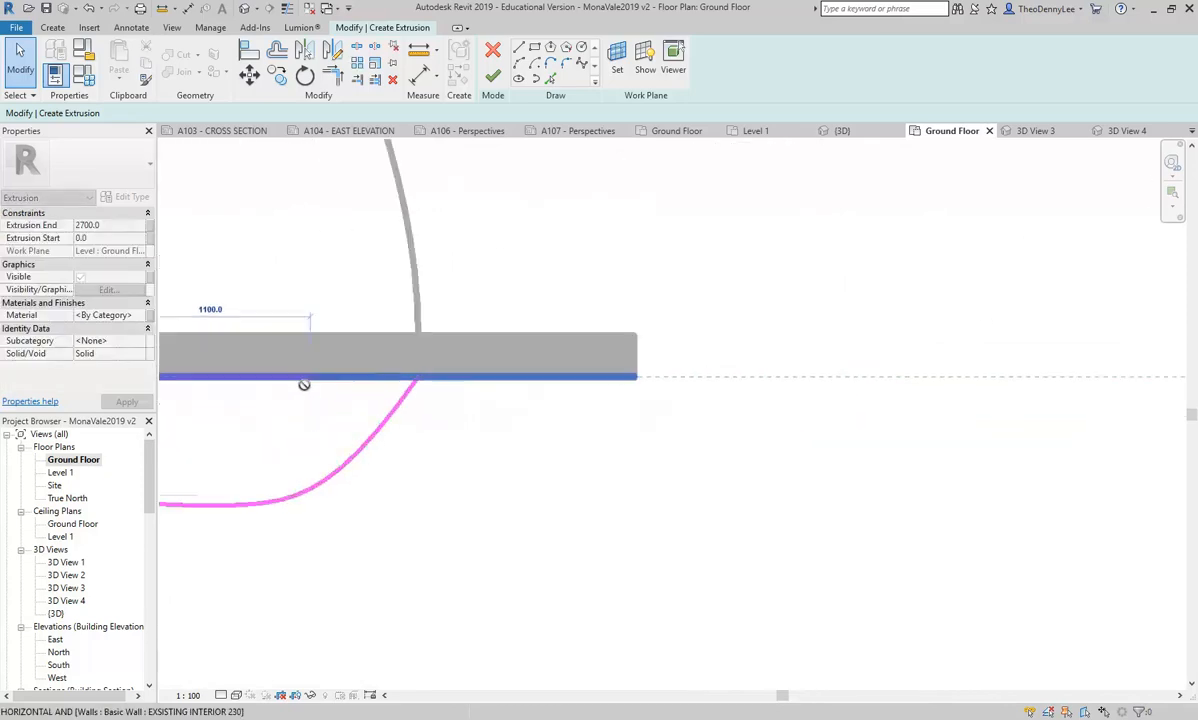
pyautogui.click(424, 373)
pyautogui.scroll(-3, 513, 489)
pyautogui.moveTo(492, 497); pyautogui.dragTo(700, 421, button='middle')
pyautogui.click(698, 527)
# - Reshape the spline with its control points into a wavier curve that clears the wall stub
pyautogui.scroll(-2, 604, 481)
pyautogui.scroll(1, 545, 412)
pyautogui.click(545, 412)
pyautogui.scroll(2, 686, 514)
pyautogui.scroll(2, 686, 514)
pyautogui.moveTo(563, 418); pyautogui.dragTo(554, 456)
pyautogui.moveTo(797, 418); pyautogui.dragTo(789, 392)
pyautogui.moveTo(553, 460); pyautogui.dragTo(405, 465)
pyautogui.click(594, 594)
# - Set the second extrusion's end to 3000 and finish its sketch
pyautogui.scroll(-2, 500, 519)
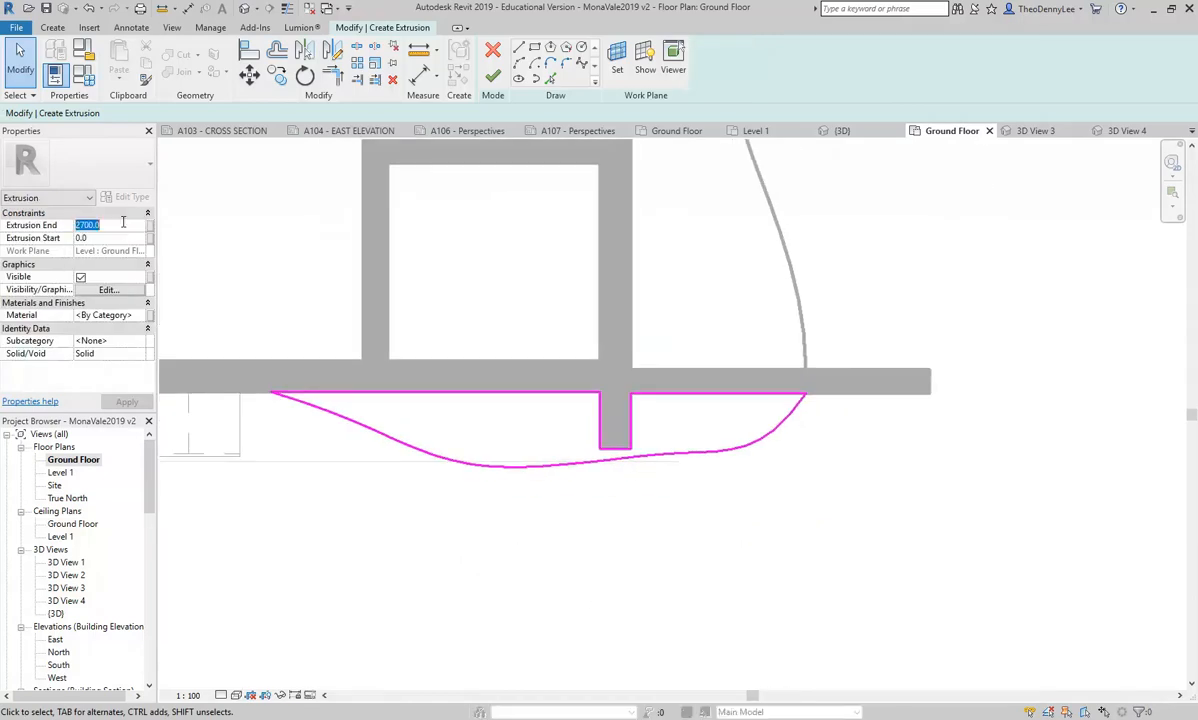
pyautogui.write('3000')
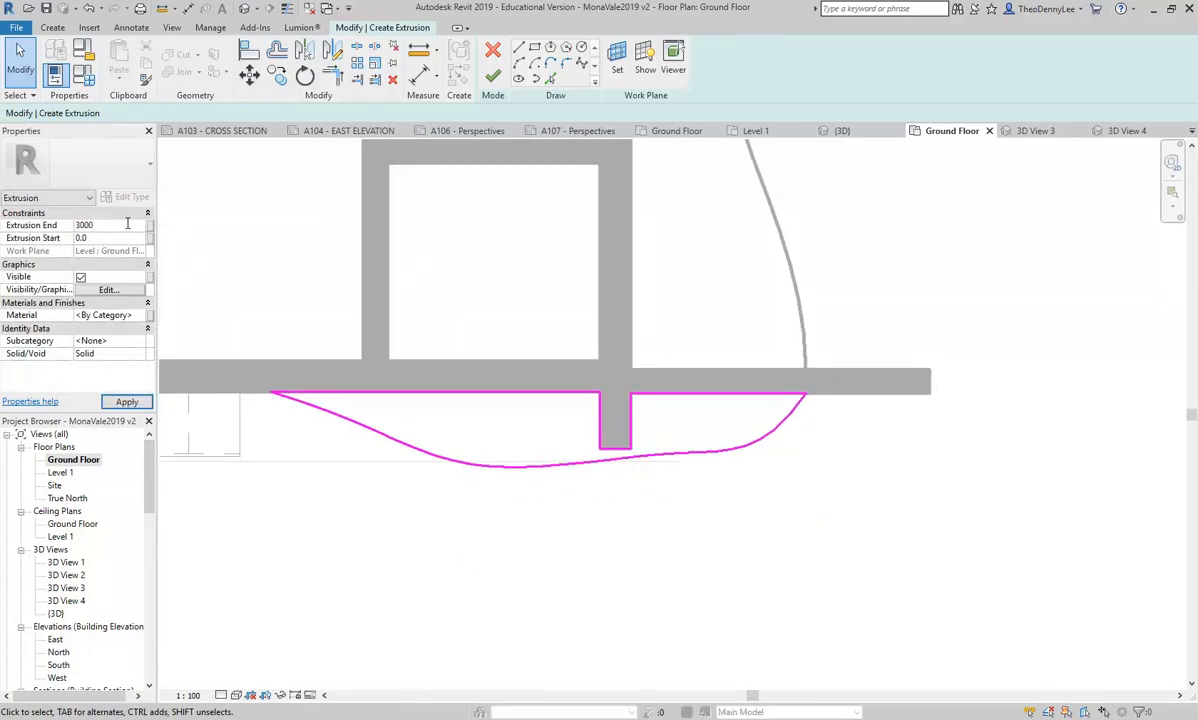
pyautogui.click(493, 75)
pyautogui.scroll(-2, 441, 428)
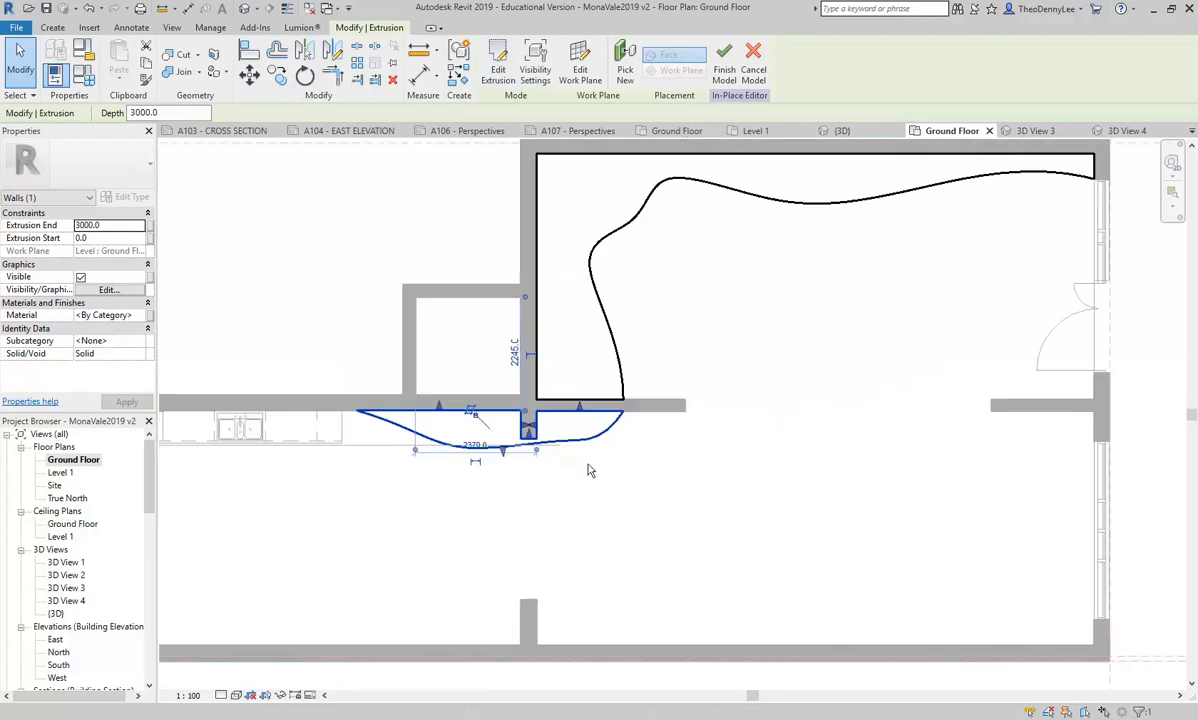
# - Edit the second extrusion's sketch, pull the spline's control point nearest the curved wall outward for a rounder end, and finish the sketch
pyautogui.scroll(2, 578, 467)
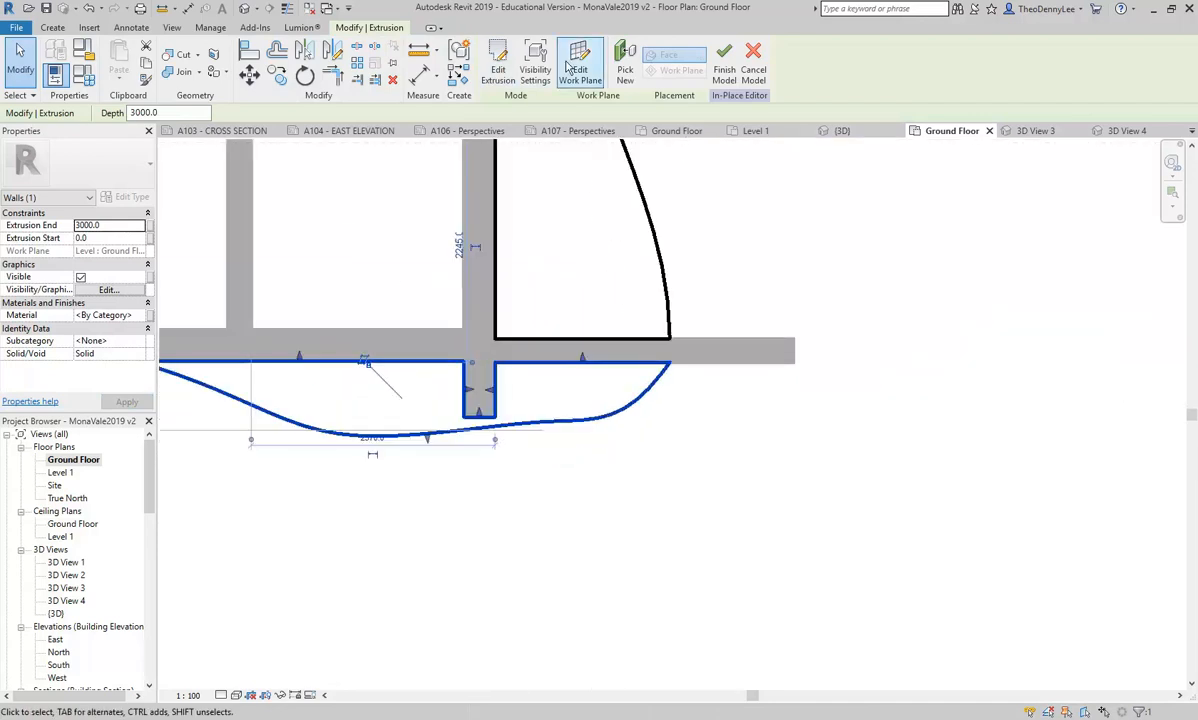
pyautogui.click(498, 70)
pyautogui.scroll(2, 590, 430)
pyautogui.click(590, 432)
pyautogui.moveTo(650, 435)
pyautogui.mouseDown()
pyautogui.moveTo(687, 471)
pyautogui.moveTo(721, 480)
pyautogui.mouseUp()
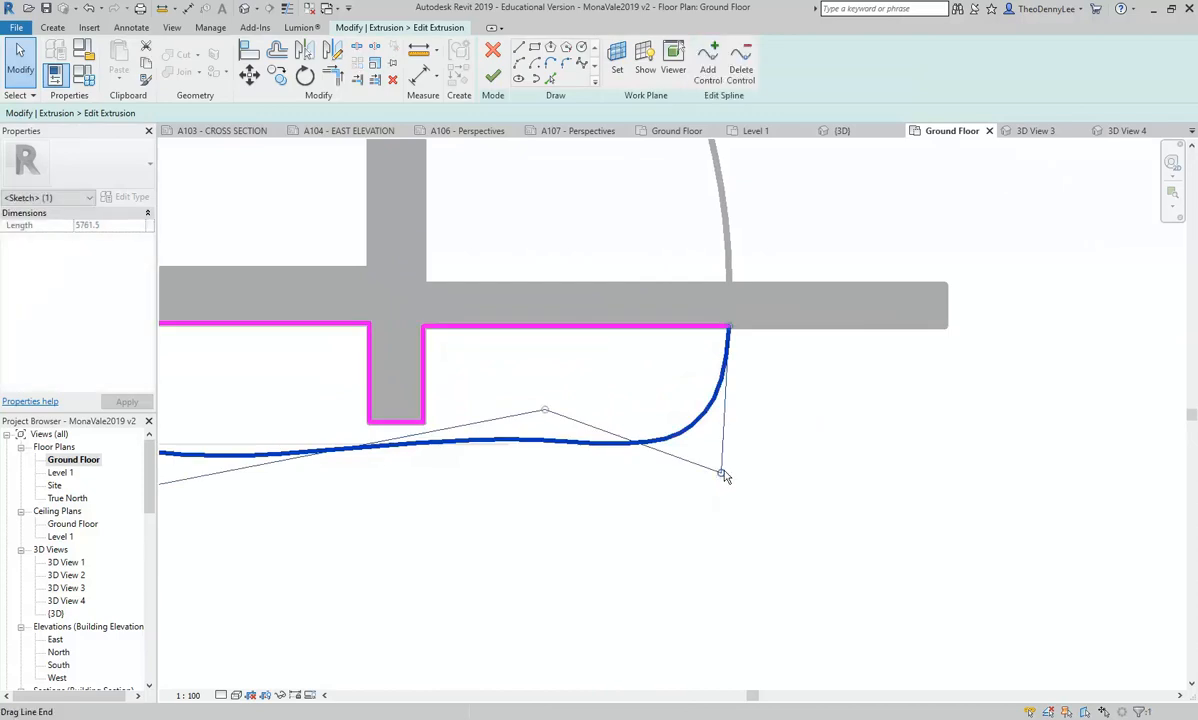
pyautogui.click(493, 75)
pyautogui.scroll(-2, 583, 452)
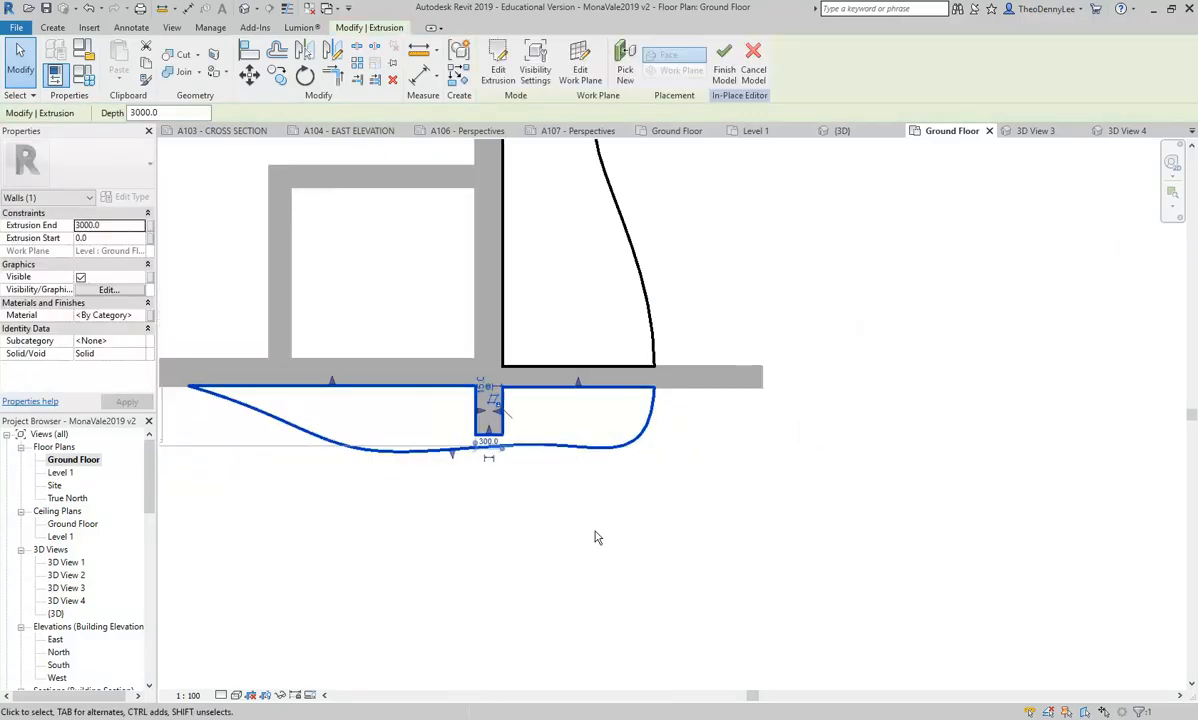
pyautogui.scroll(-2, 590, 520)
pyautogui.scroll(1, 583, 508)
pyautogui.scroll(-1, 490, 422)
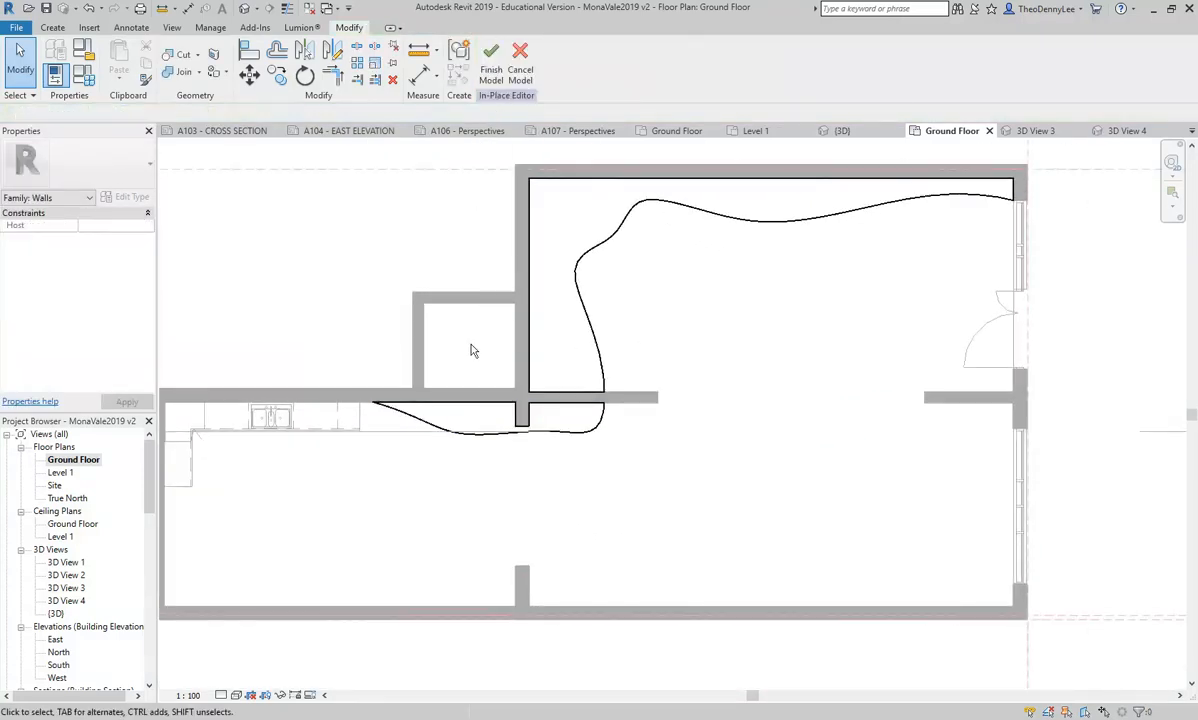
# - Check the extended curved wall in 3D View 4, and finish the in-place model back in the Ground Floor plan
pyautogui.doubleClick(67, 600)
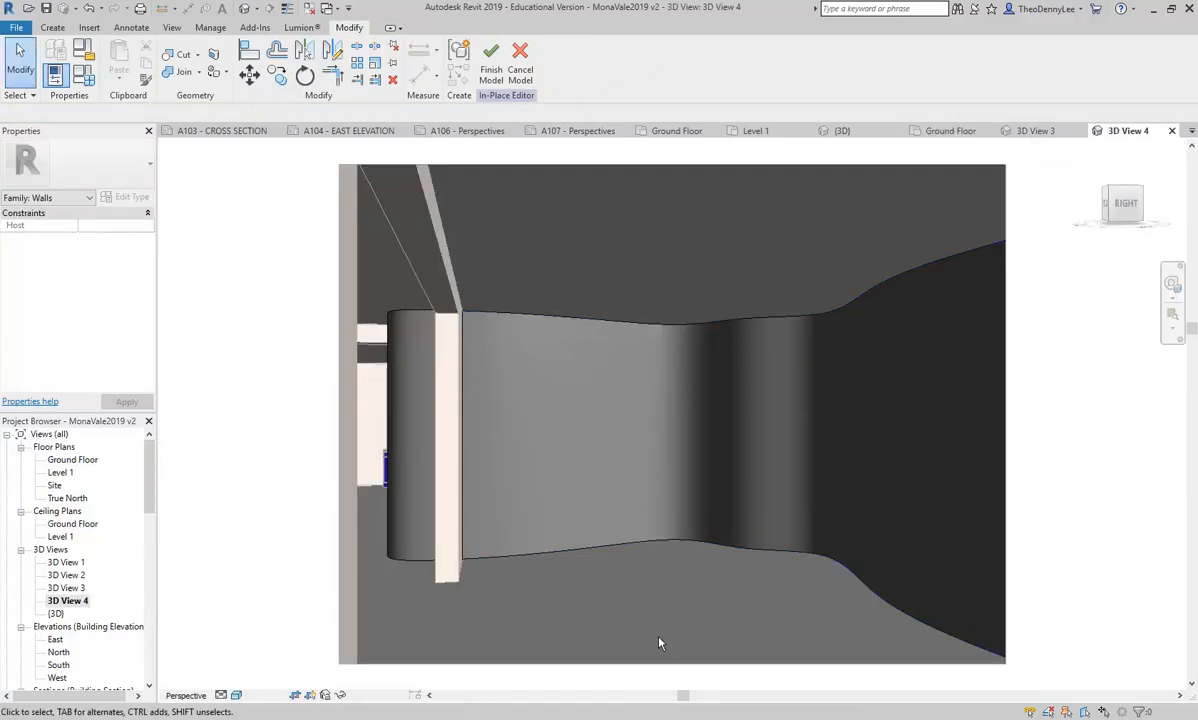
pyautogui.doubleClick(72, 459)
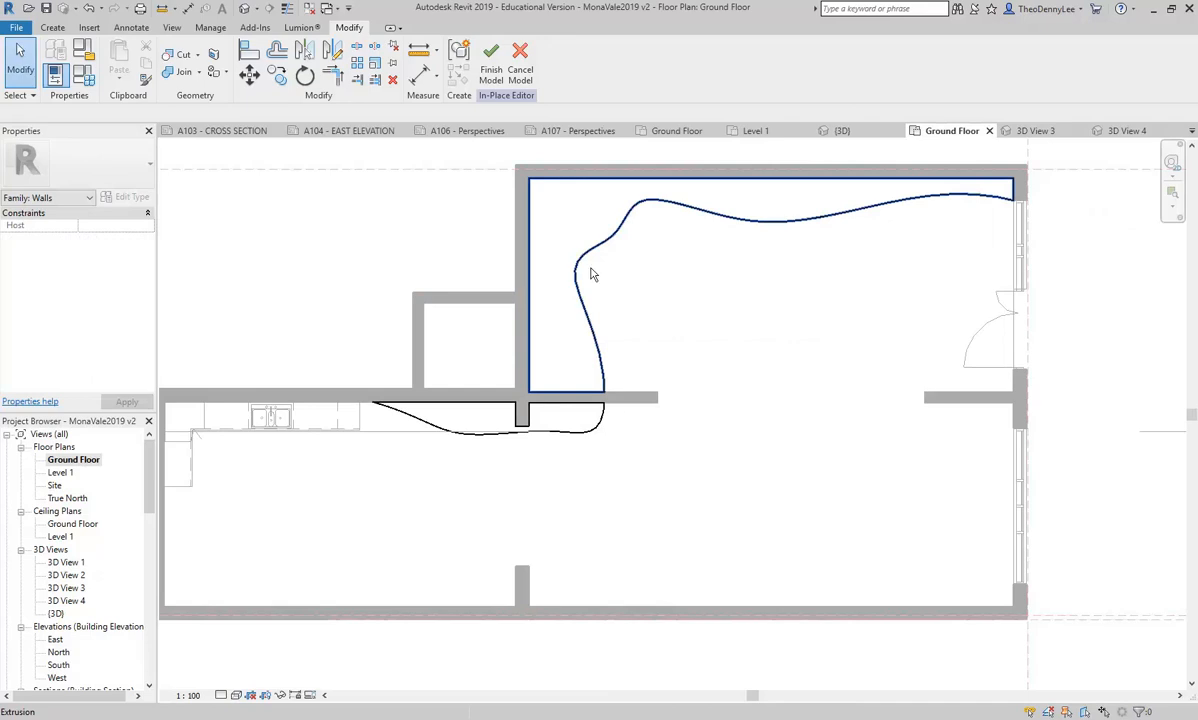
pyautogui.moveTo(461, 331); pyautogui.dragTo(453, 363, button='middle')
pyautogui.scroll(1, 453, 363)
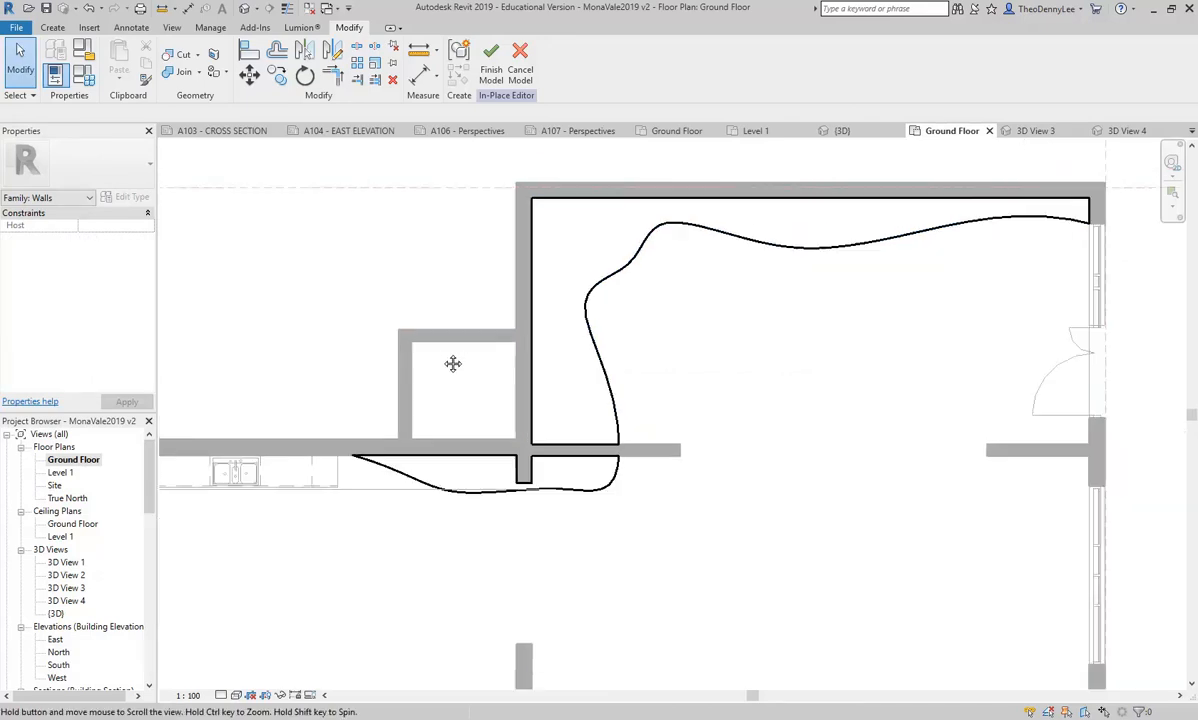
pyautogui.click(481, 65)
pyautogui.moveTo(577, 361); pyautogui.dragTo(673, 374, button='middle')
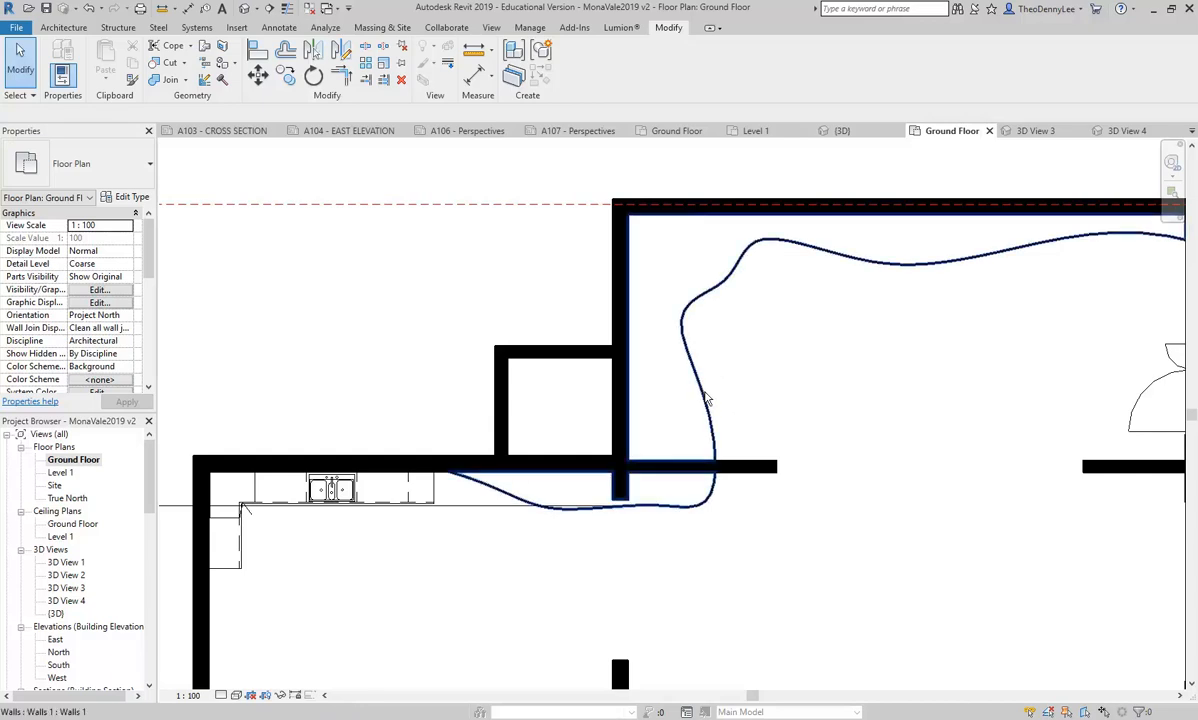
pyautogui.click(708, 434)
pyautogui.click(732, 569)
pyautogui.click(63, 27)
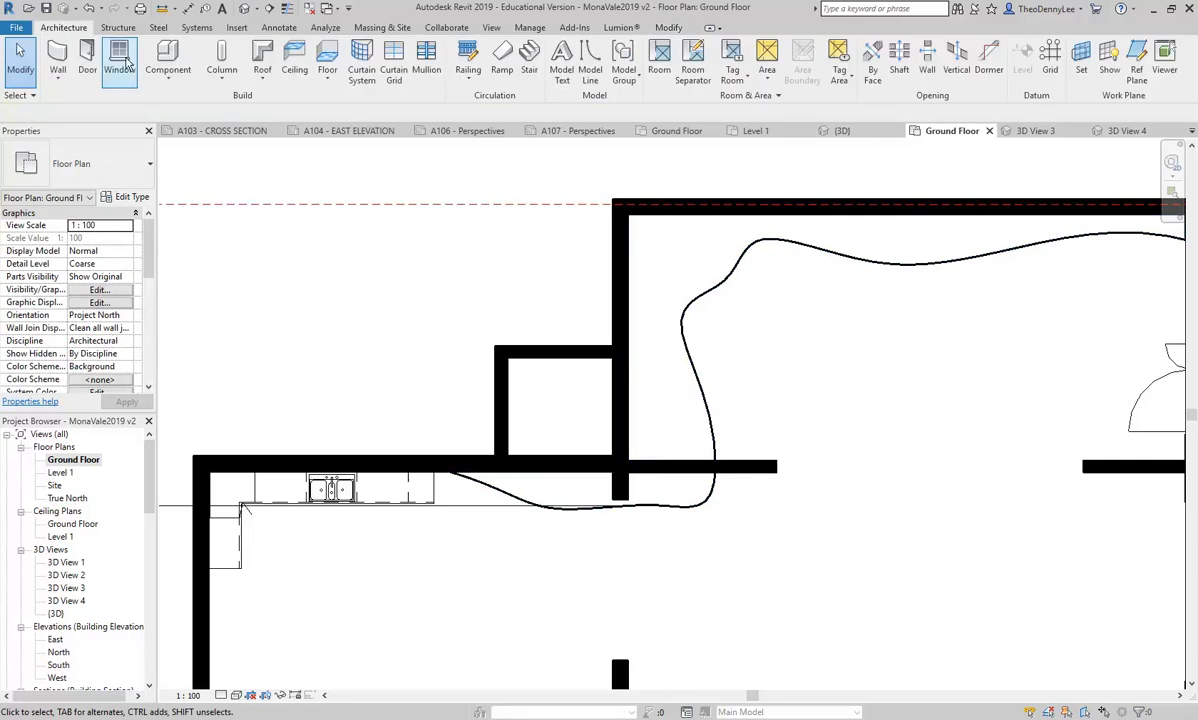
pyautogui.click(168, 80)
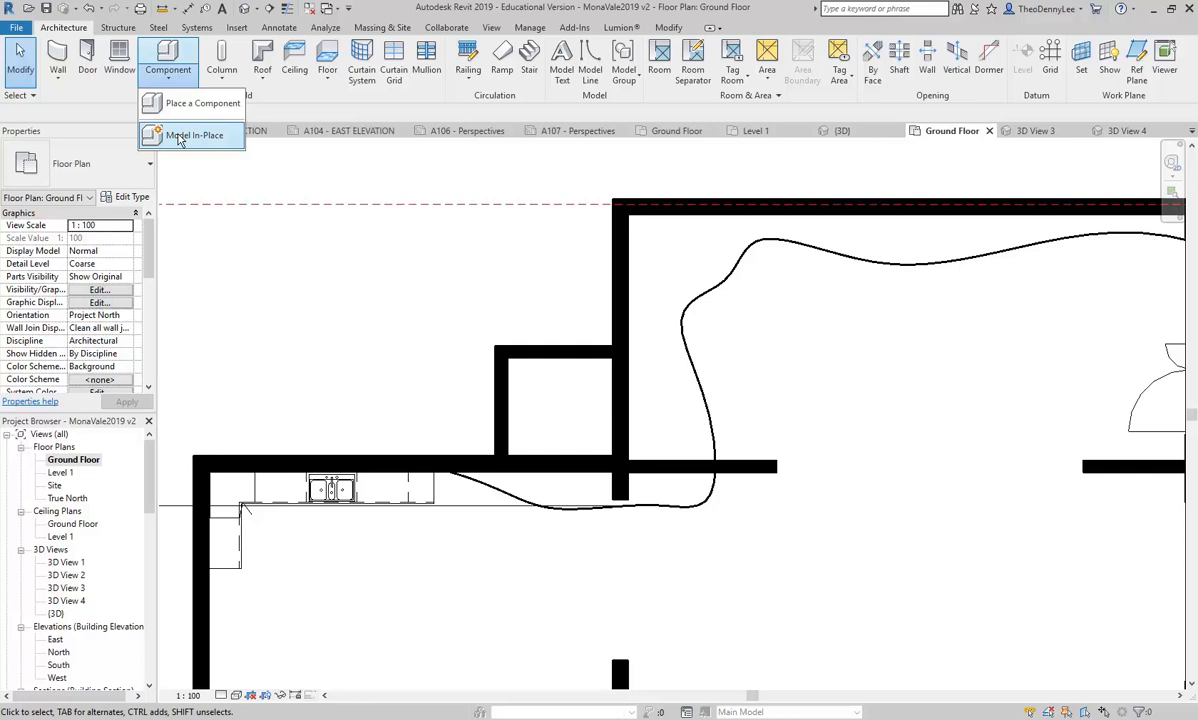
pyautogui.click(400, 273)
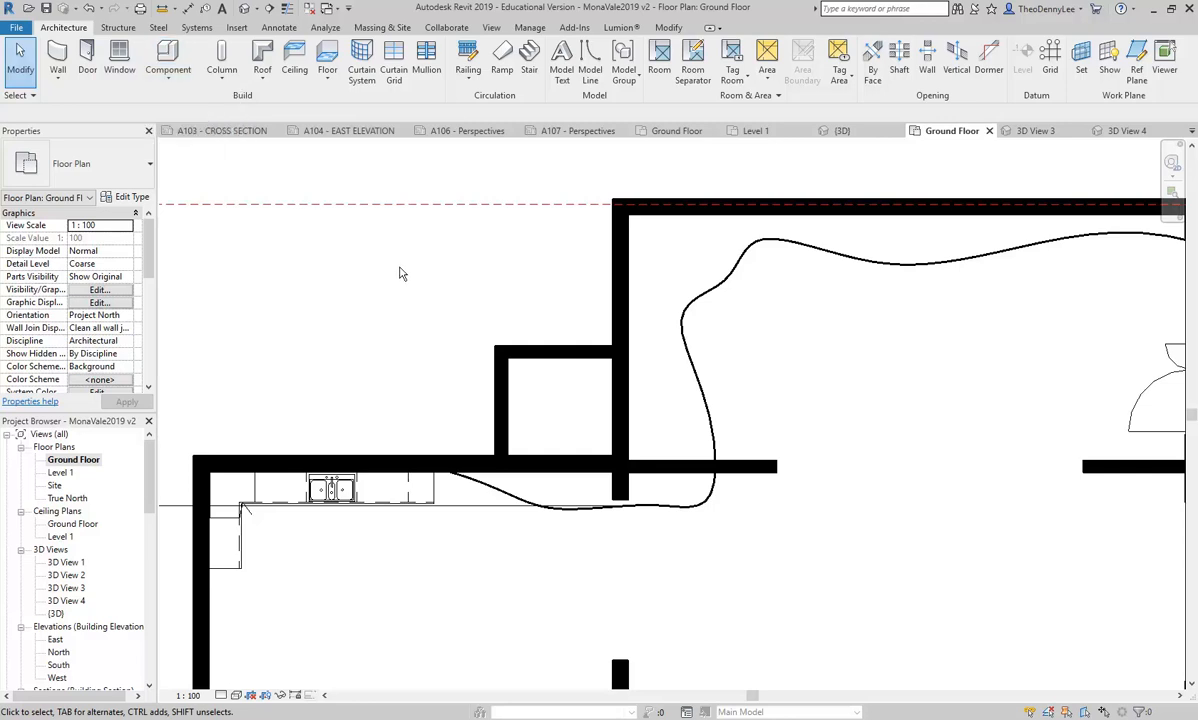
# - Edit the curved wall in place and sketch a void extrusion rectangle crossing it and the straight wall into the small room
pyautogui.click(701, 394)
pyautogui.click(576, 60)
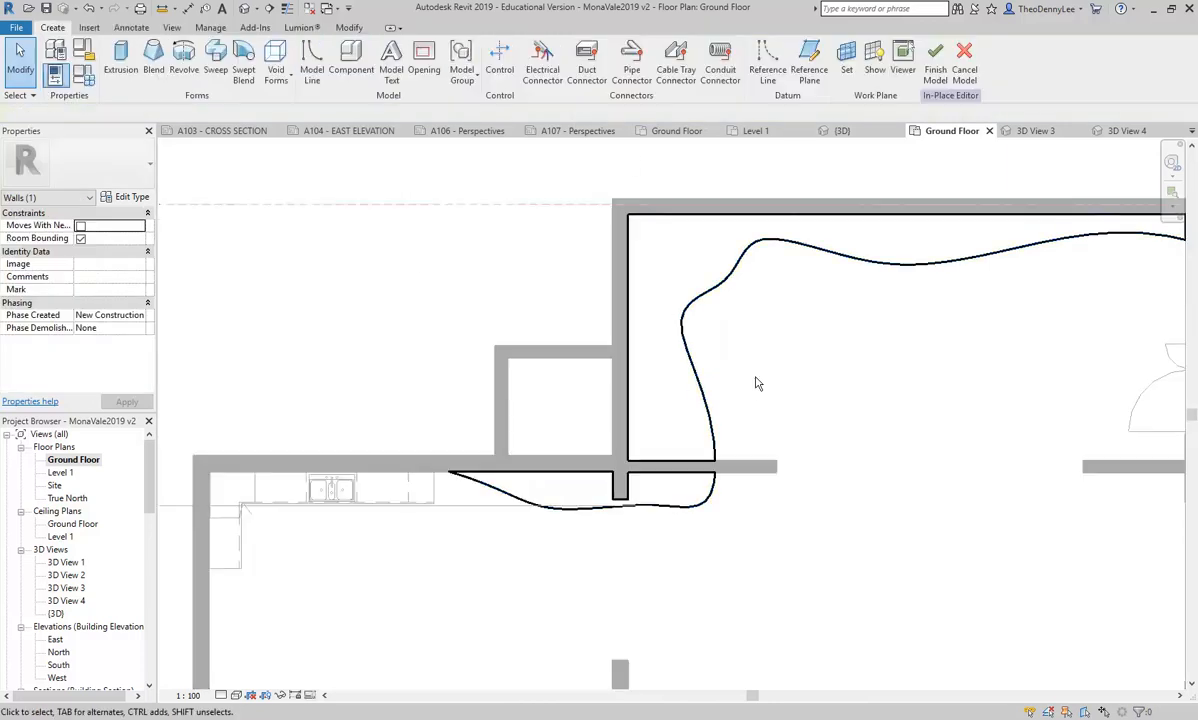
pyautogui.click(276, 68)
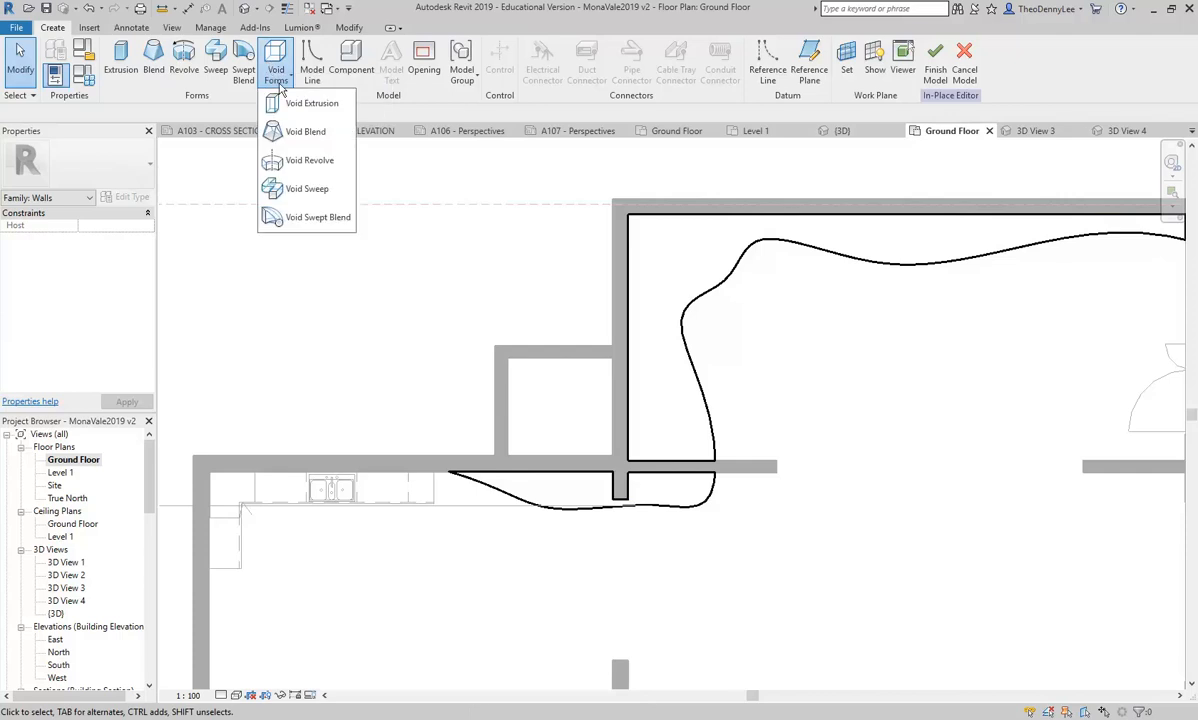
pyautogui.click(300, 104)
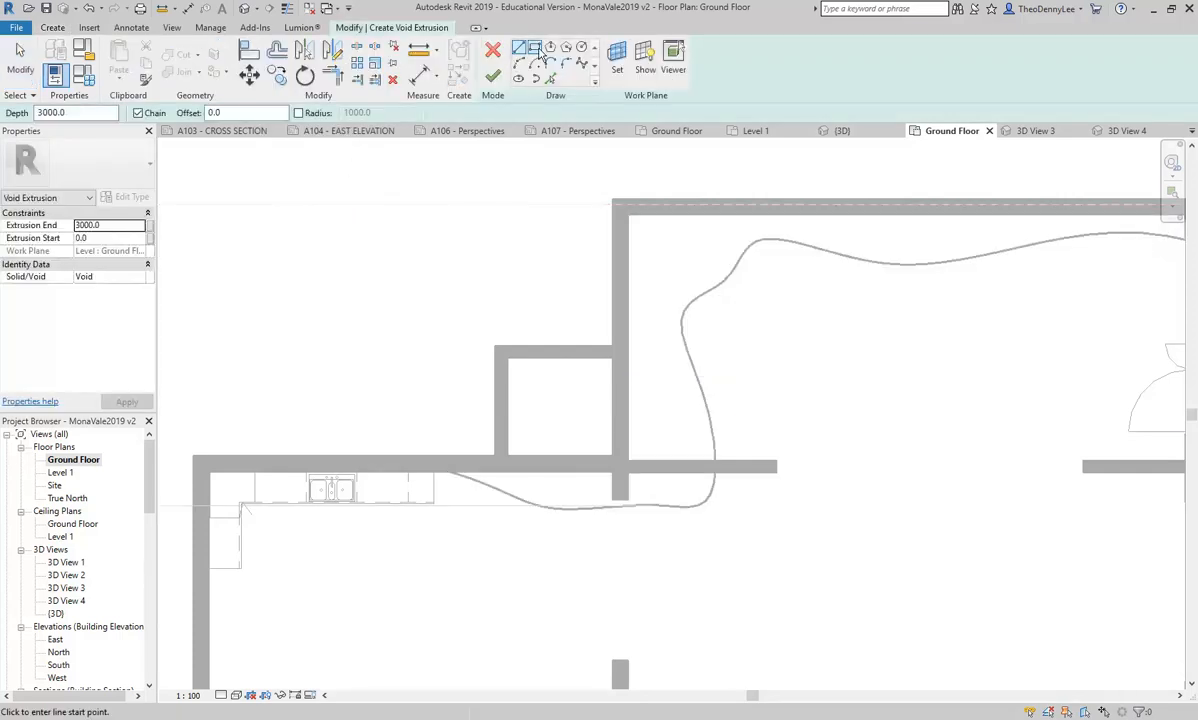
pyautogui.scroll(1, 750, 402)
pyautogui.moveTo(750, 402); pyautogui.dragTo(810, 396, button='middle')
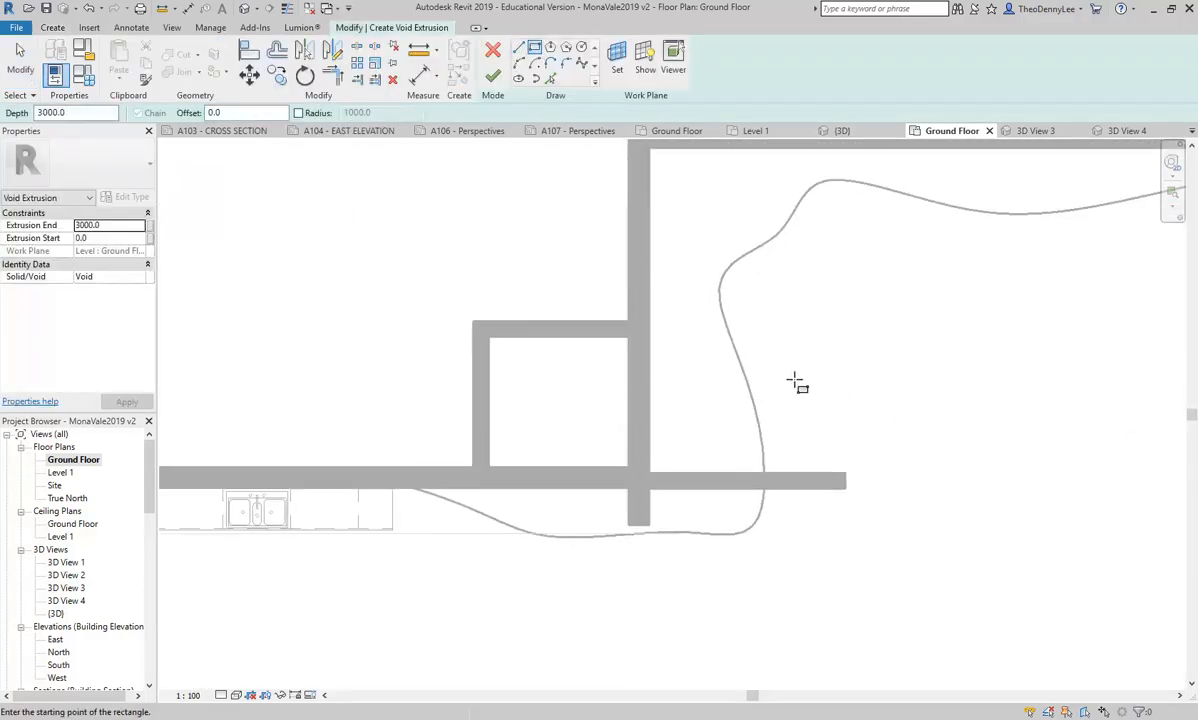
pyautogui.click(789, 367)
pyautogui.click(554, 432)
pyautogui.press('Escape')
pyautogui.press('Escape')
# - Set the void extrusion's end to 2400 and finish its sketch so it cuts a doorway through the curved wall
pyautogui.click(110, 226)
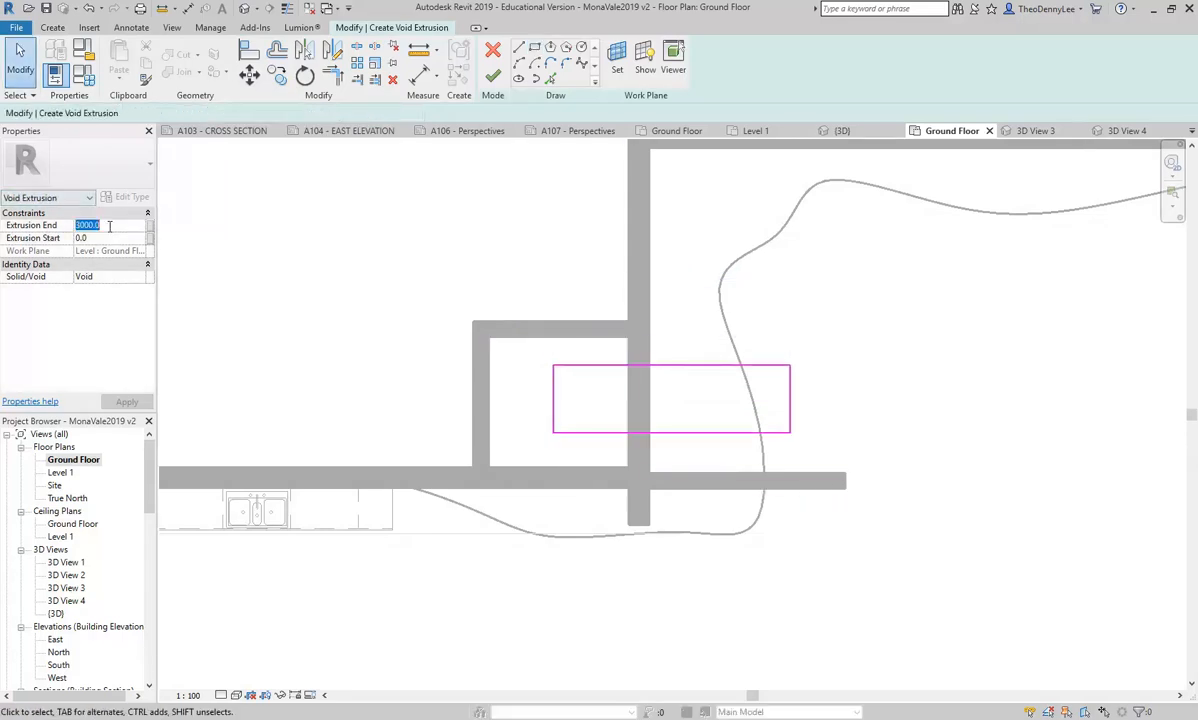
pyautogui.write('24')
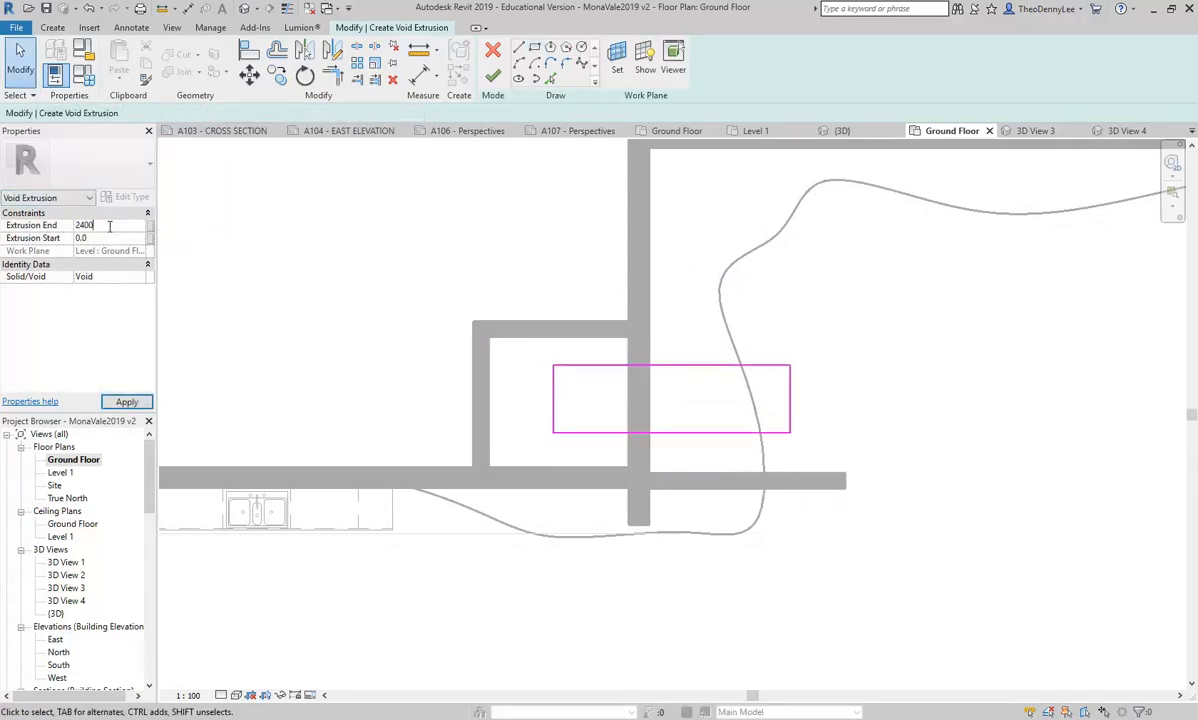
pyautogui.write('00')
pyautogui.press('Return')
pyautogui.click(493, 77)
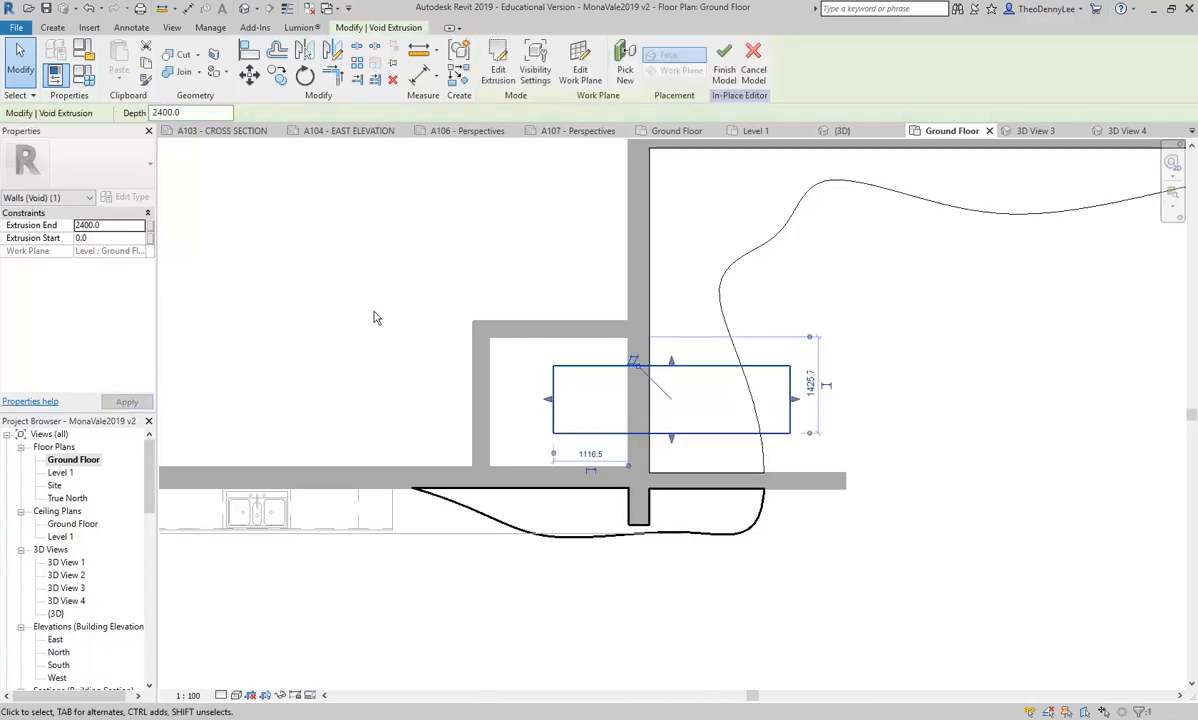
pyautogui.click(374, 312)
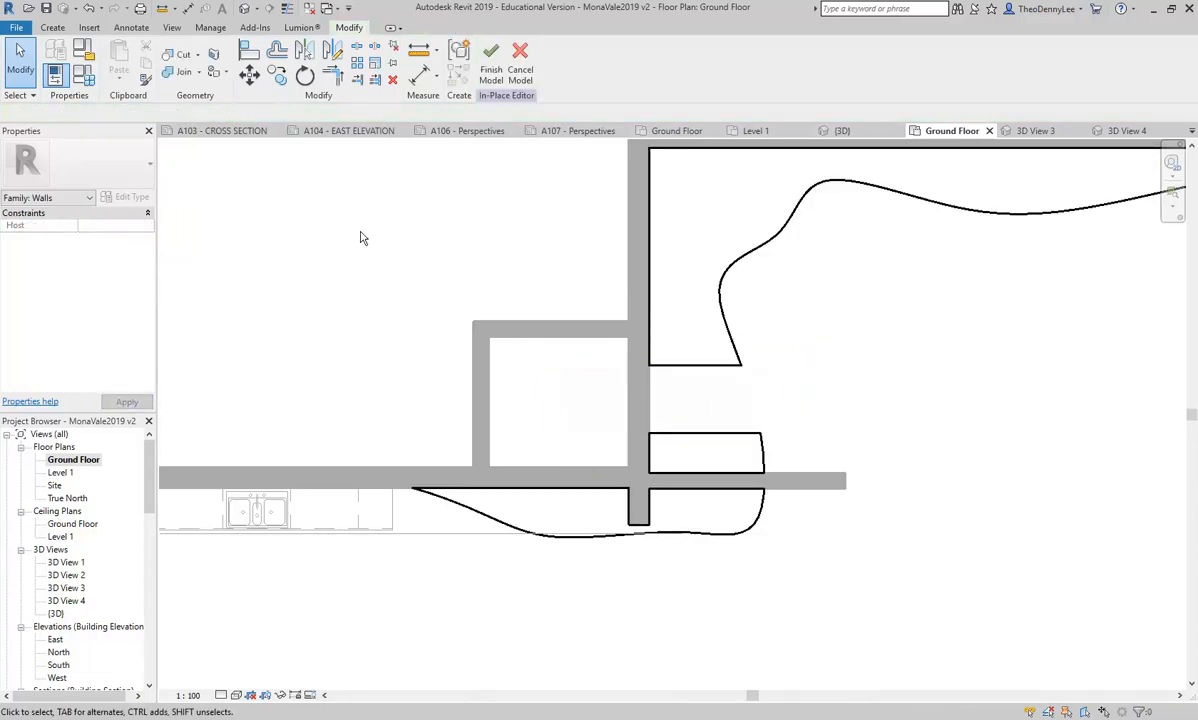
# - Check the doorway opening in 3D View 4 and finish the in-place model
pyautogui.scroll(-3, 360, 232)
pyautogui.moveTo(360, 232); pyautogui.dragTo(405, 241, button='middle')
pyautogui.doubleClick(66, 600)
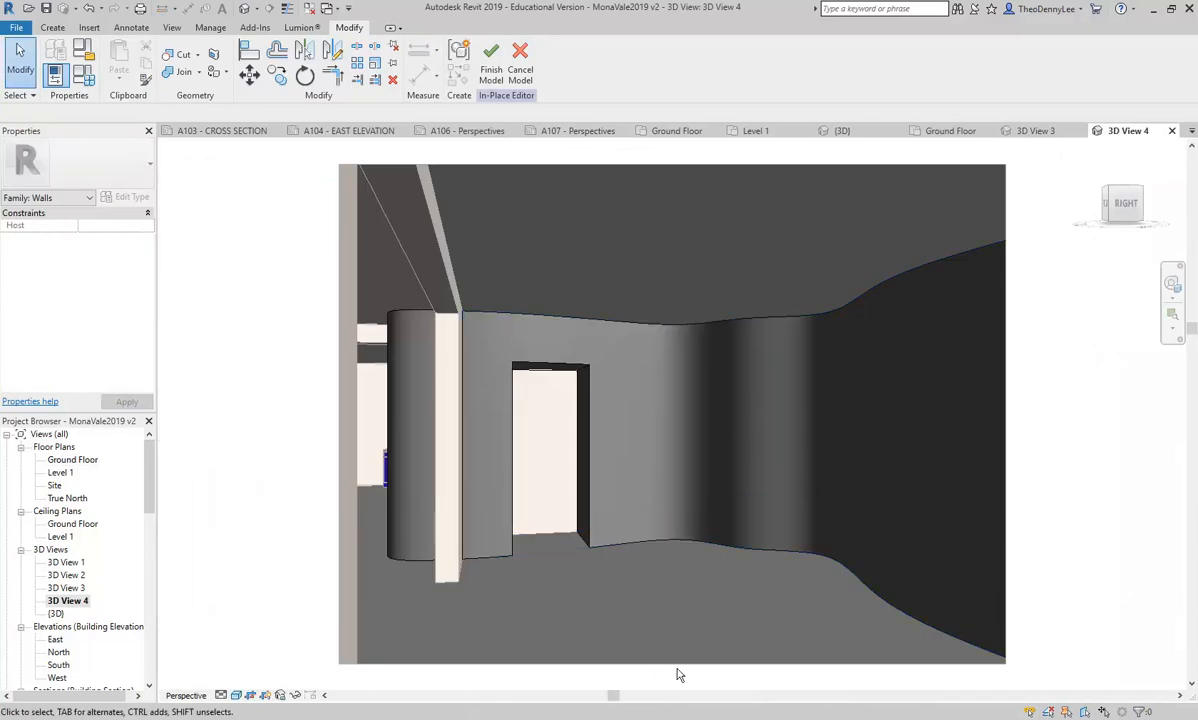
pyautogui.click(490, 68)
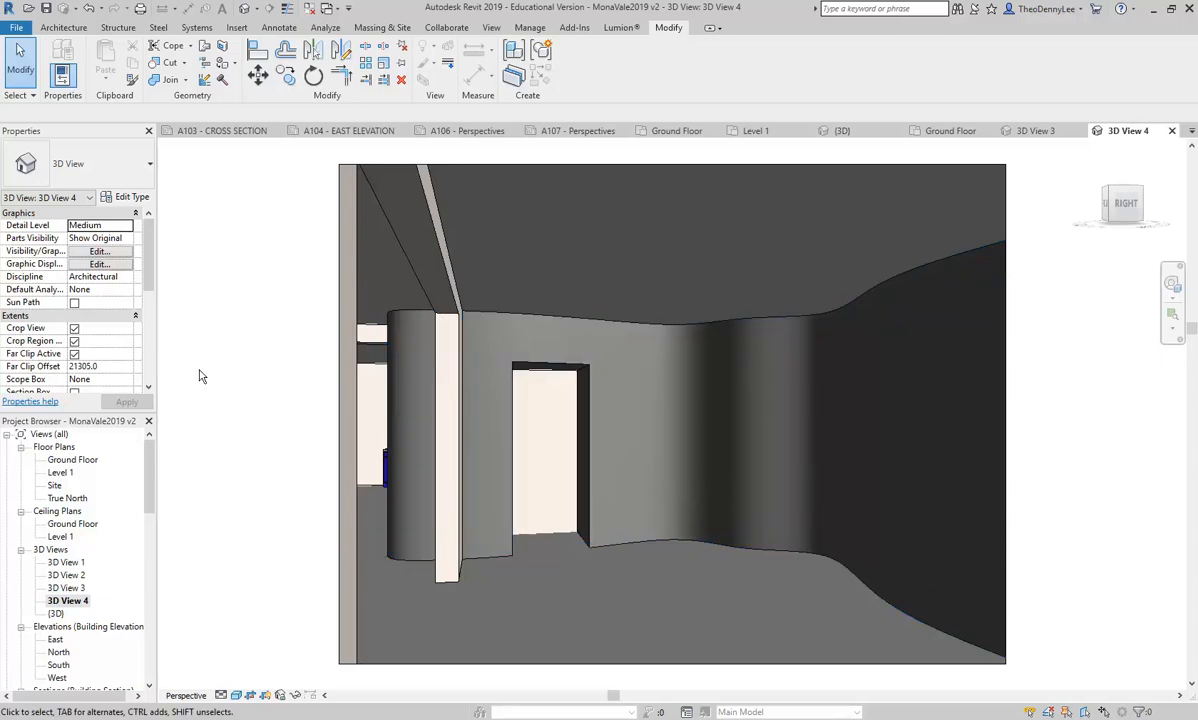
# - Browse the family categories available for a new in-place component, including Ceilings, and cancel without creating one
pyautogui.click(63, 27)
pyautogui.click(170, 84)
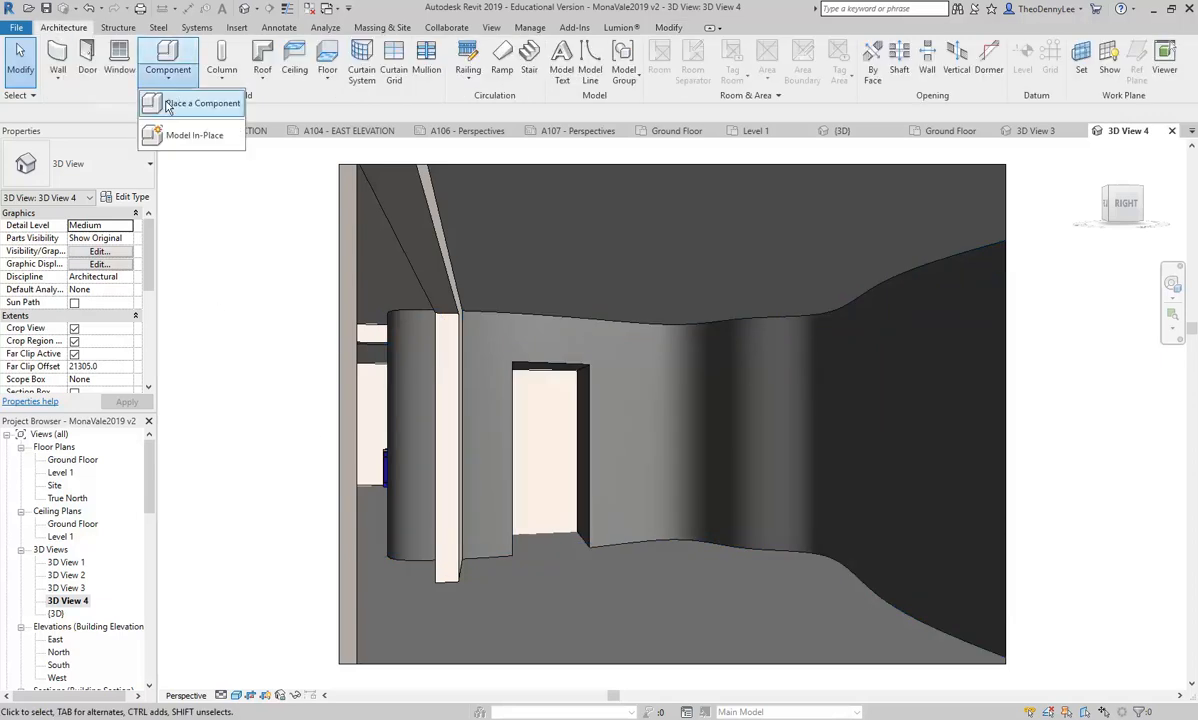
pyautogui.click(168, 134)
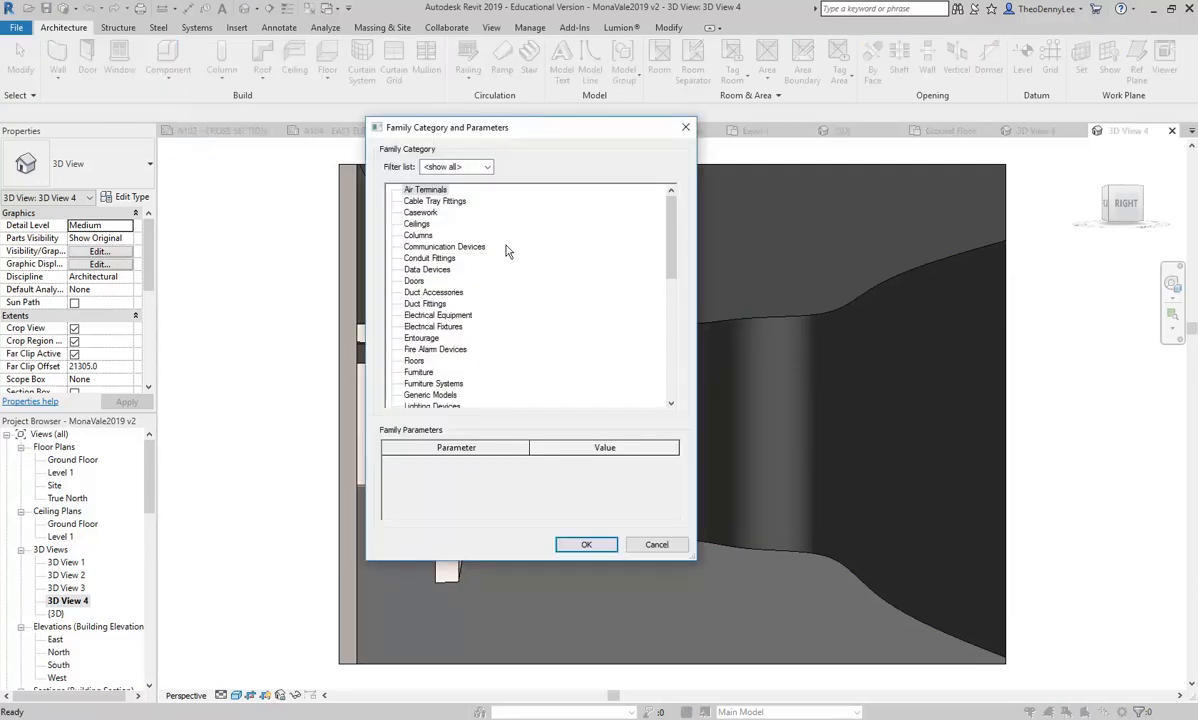
pyautogui.click(418, 225)
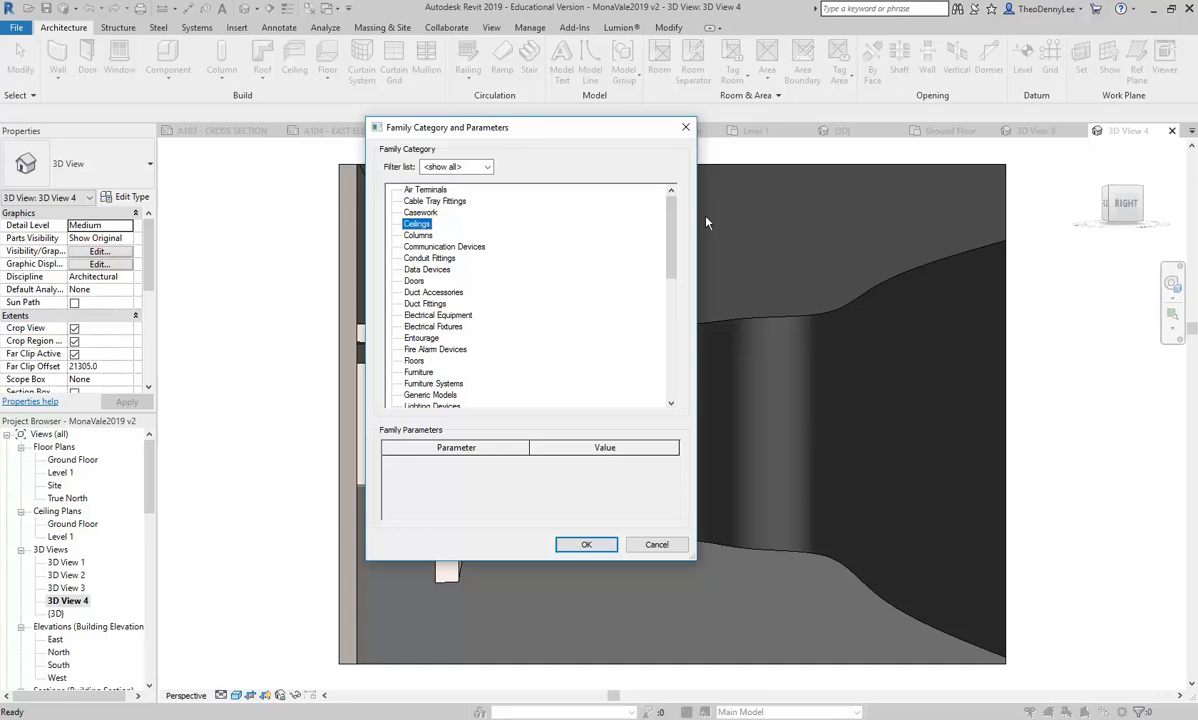
pyautogui.moveTo(672, 226)
pyautogui.mouseDown()
pyautogui.moveTo(673, 330)
pyautogui.moveTo(674, 251)
pyautogui.mouseUp()
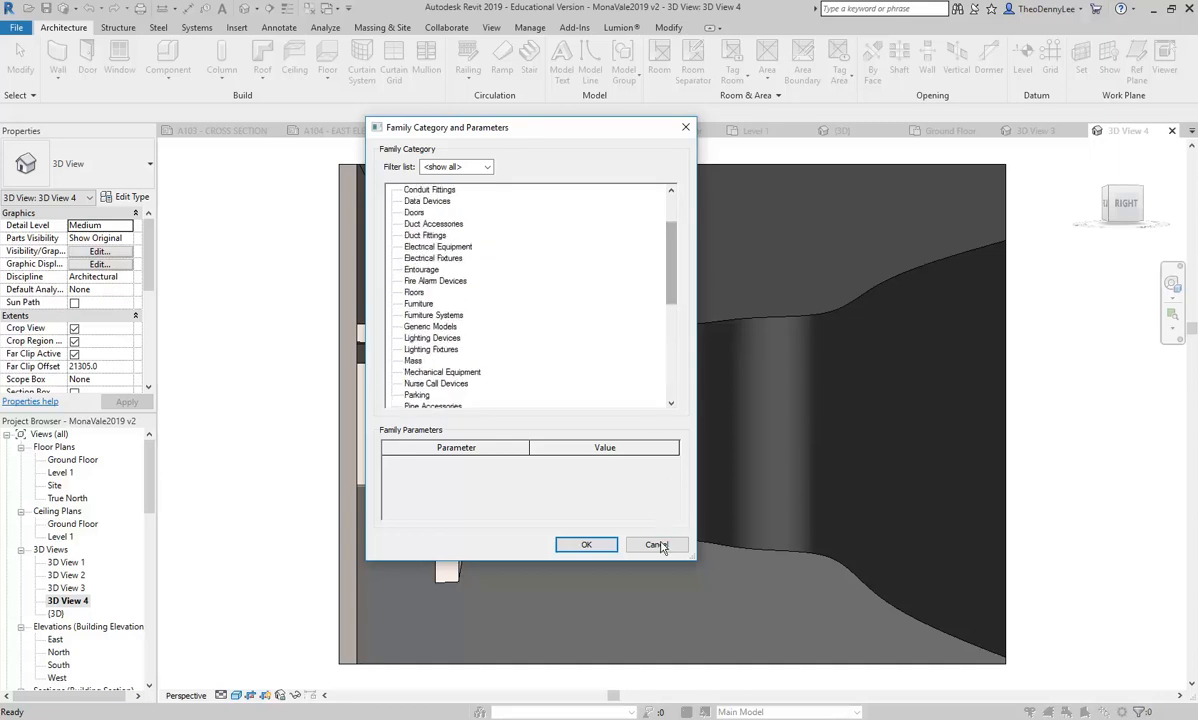
pyautogui.click(660, 544)
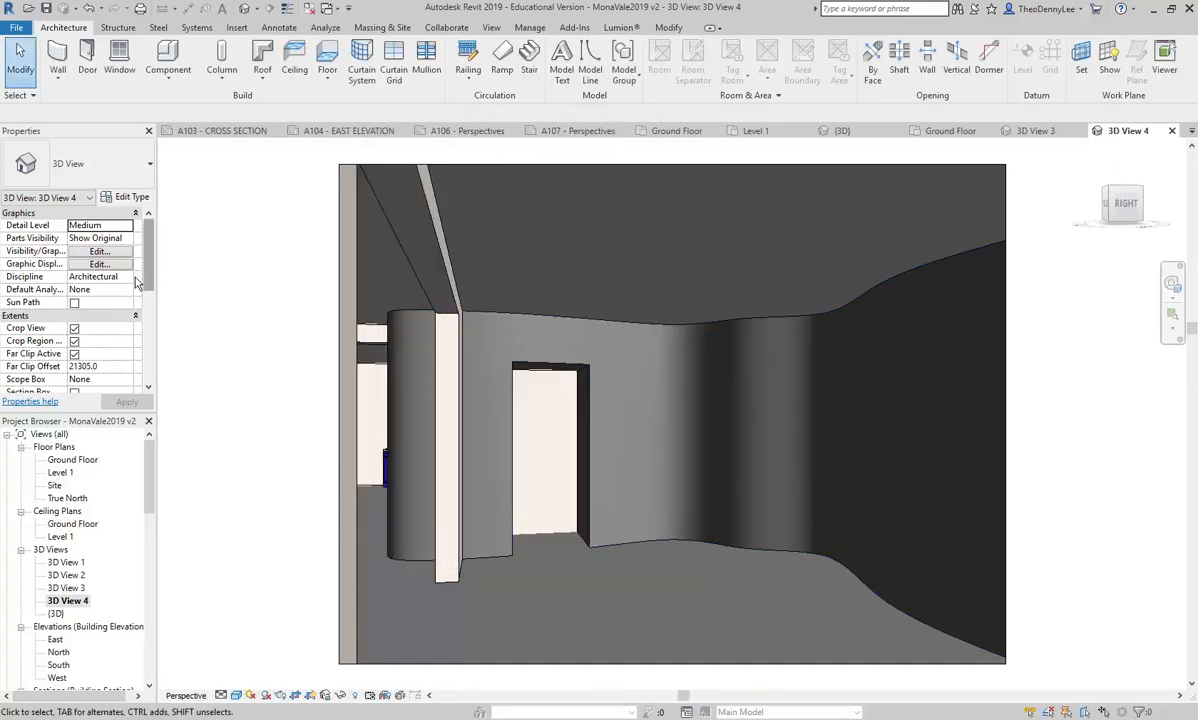
pyautogui.click(168, 79)
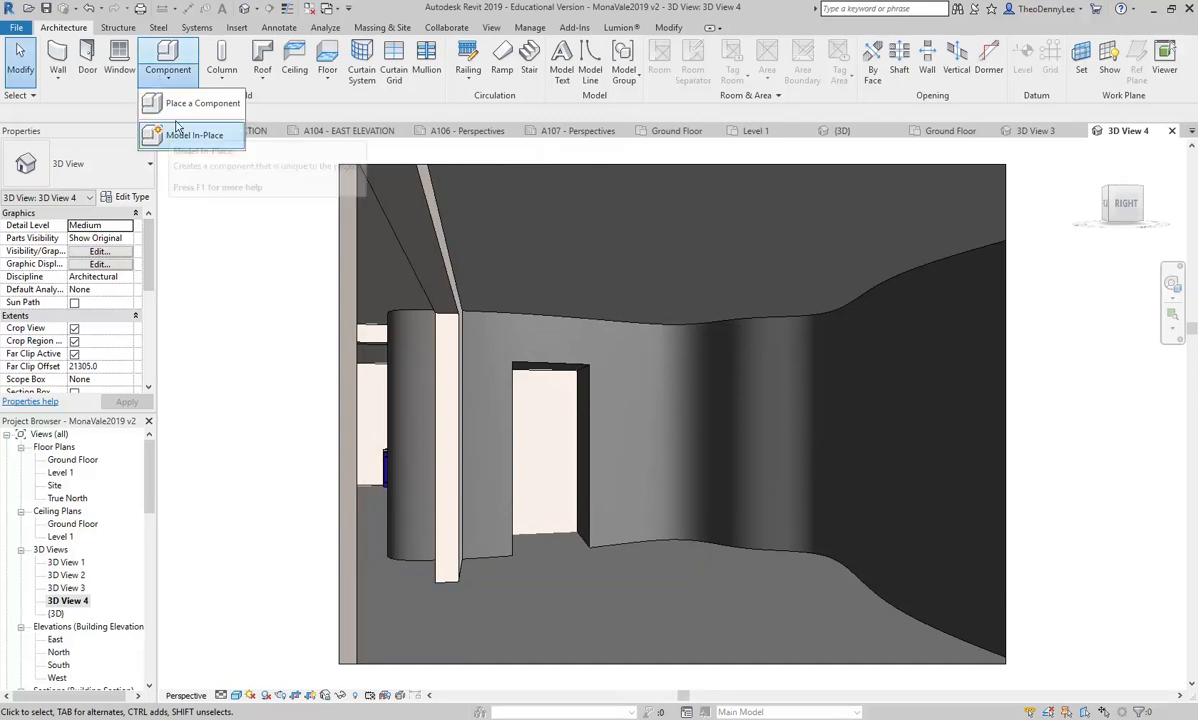
pyautogui.click(180, 134)
pyautogui.scroll(-1, 428, 302)
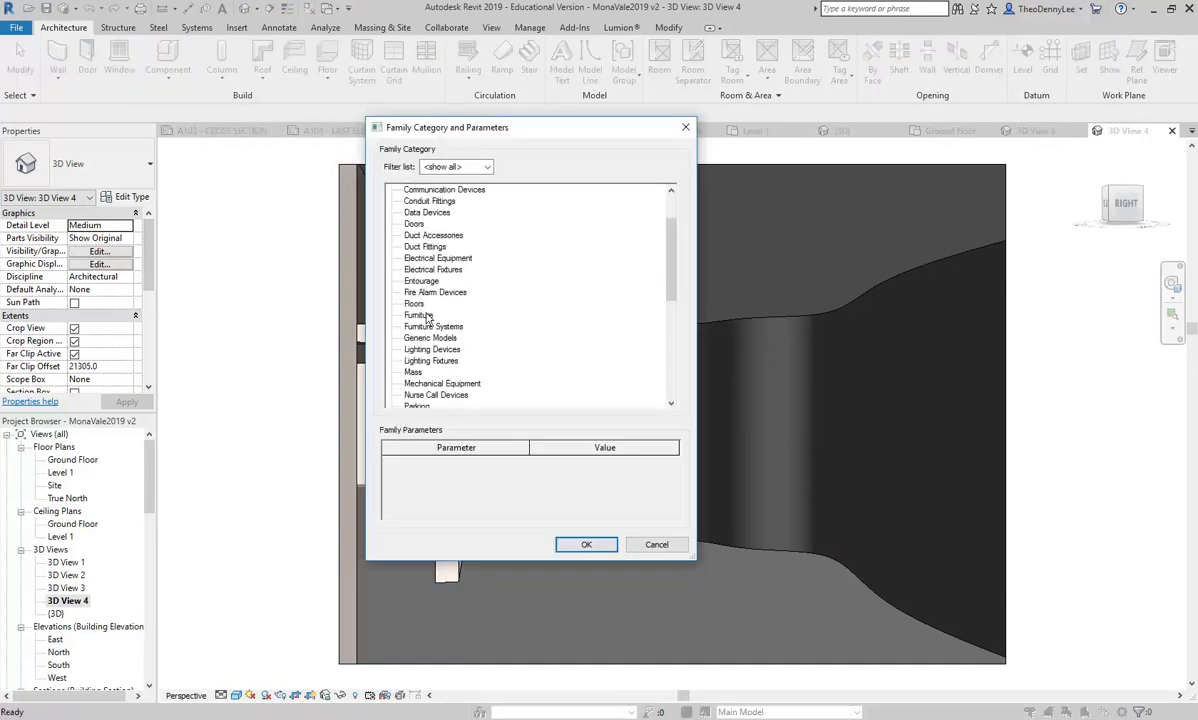
pyautogui.scroll(-8, 428, 302)
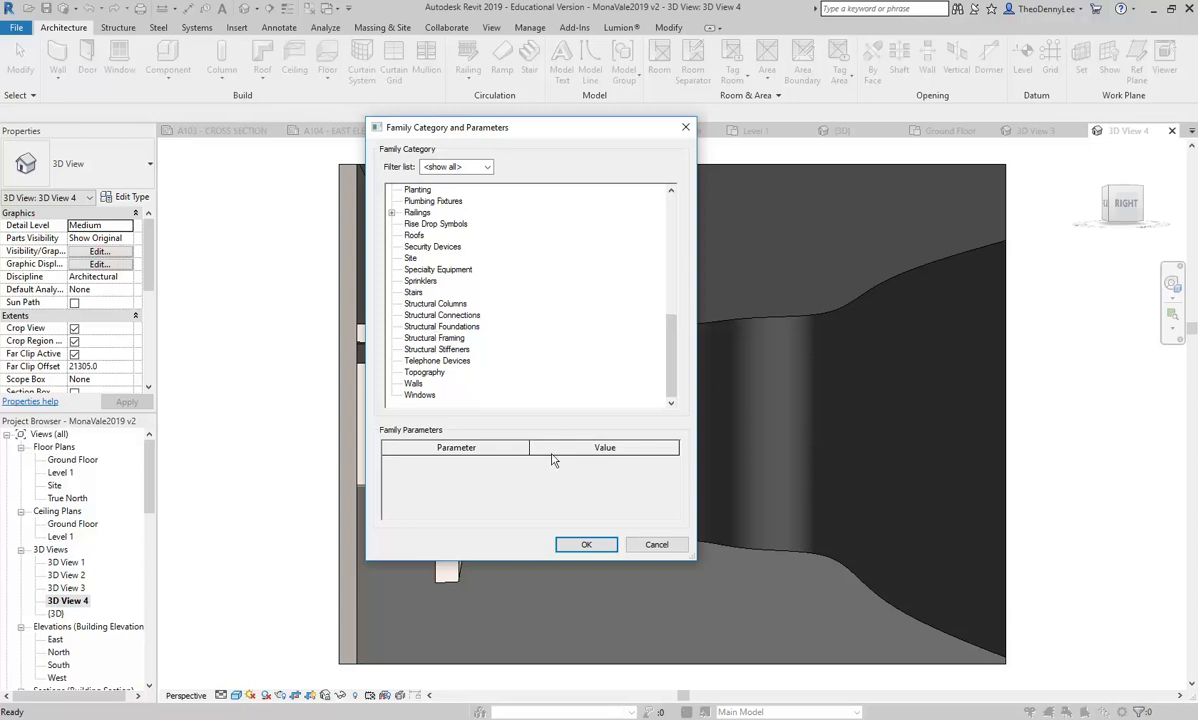
pyautogui.click(655, 545)
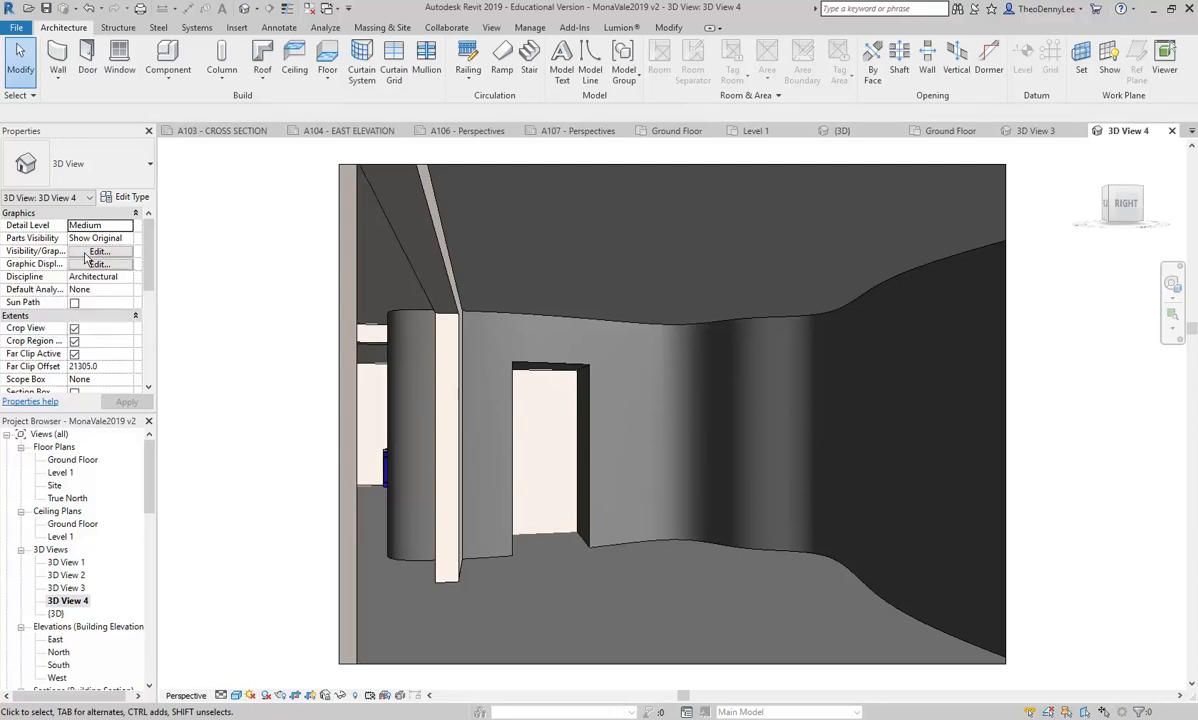
# - Review the model categories in 3D View 4's visibility/graphic overrides and close them without changes
pyautogui.click(97, 251)
pyautogui.scroll(-6, 390, 333)
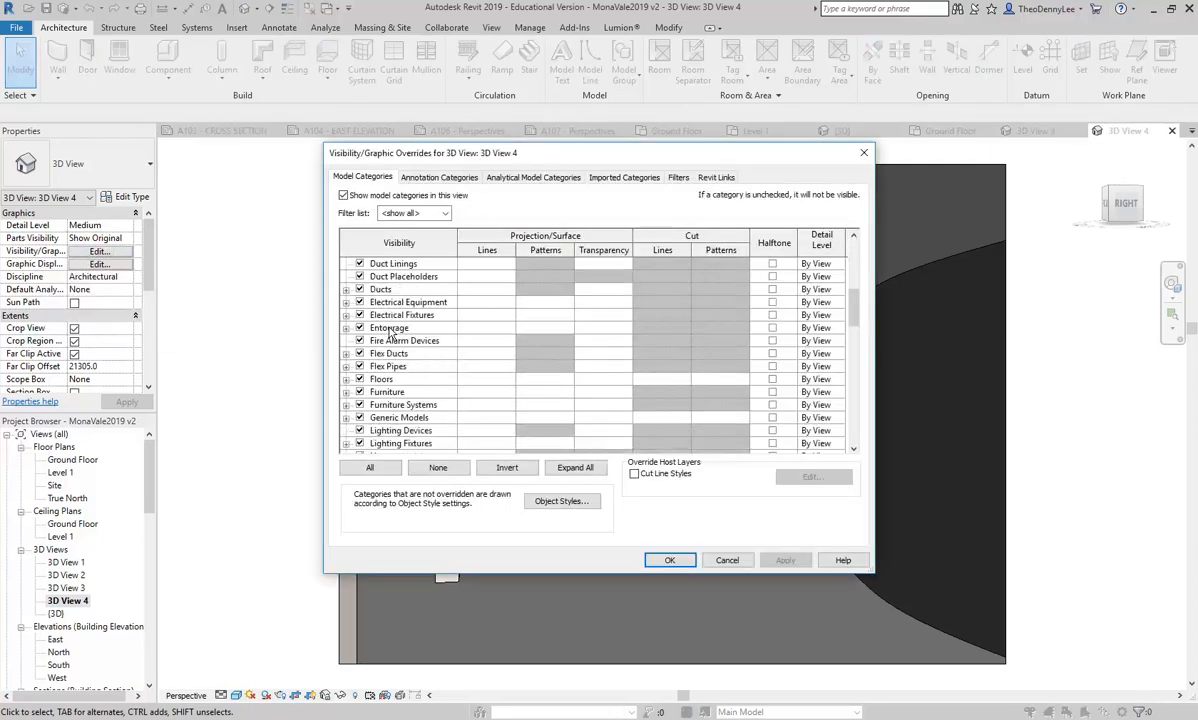
pyautogui.scroll(-13, 390, 333)
pyautogui.scroll(-1, 390, 334)
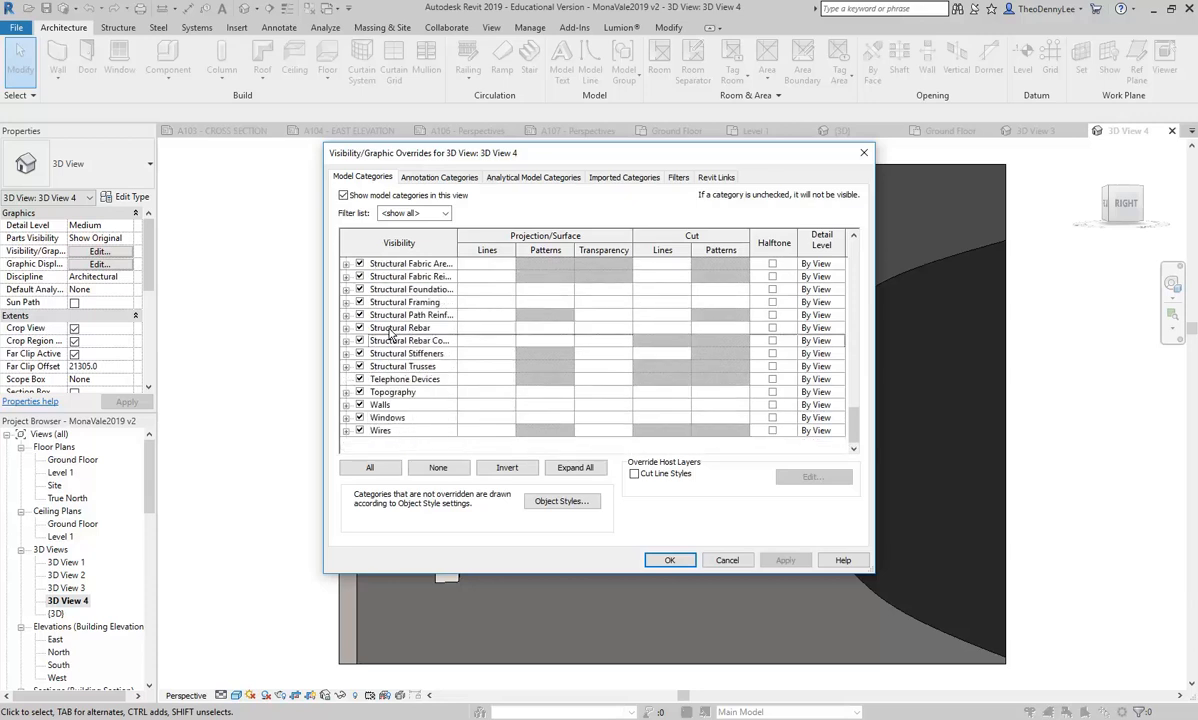
pyautogui.click(727, 560)
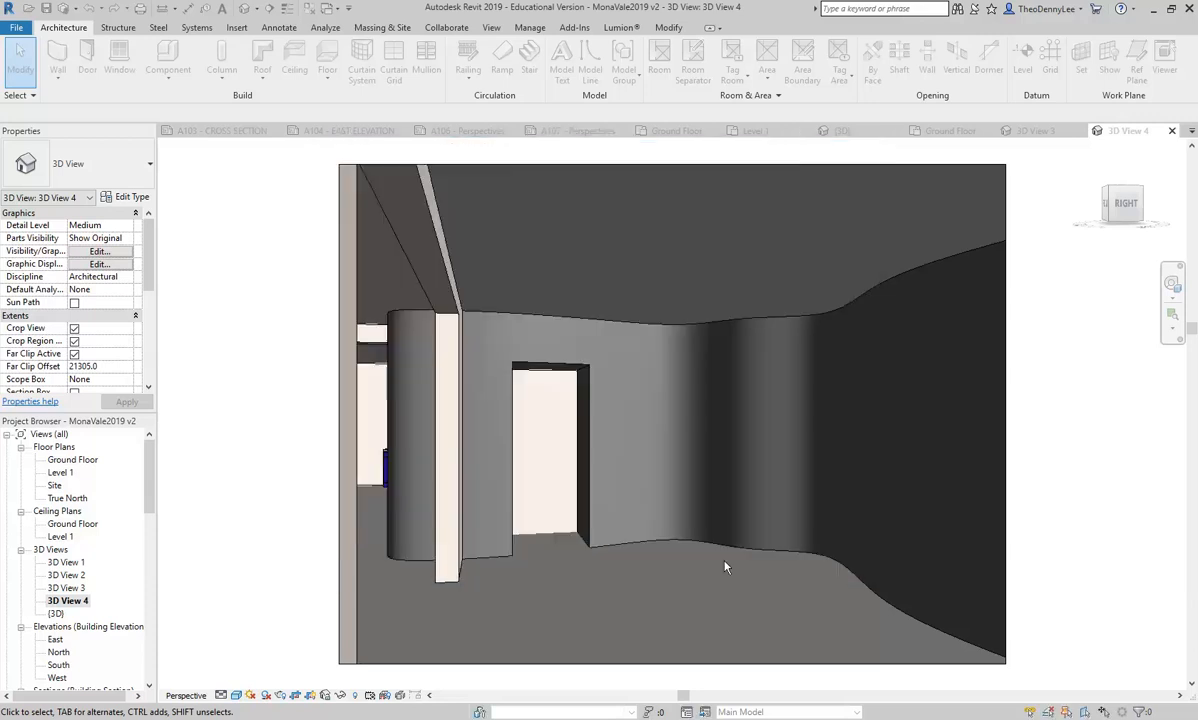
pyautogui.click(630, 486)
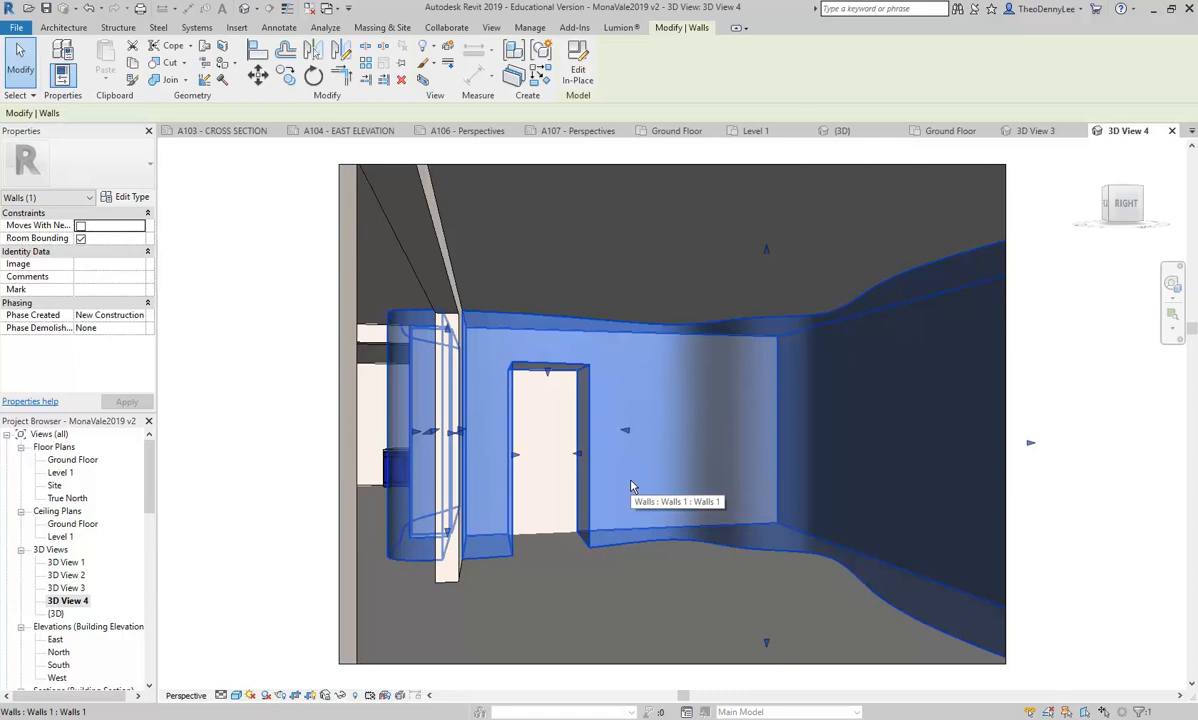
pyautogui.click(277, 369)
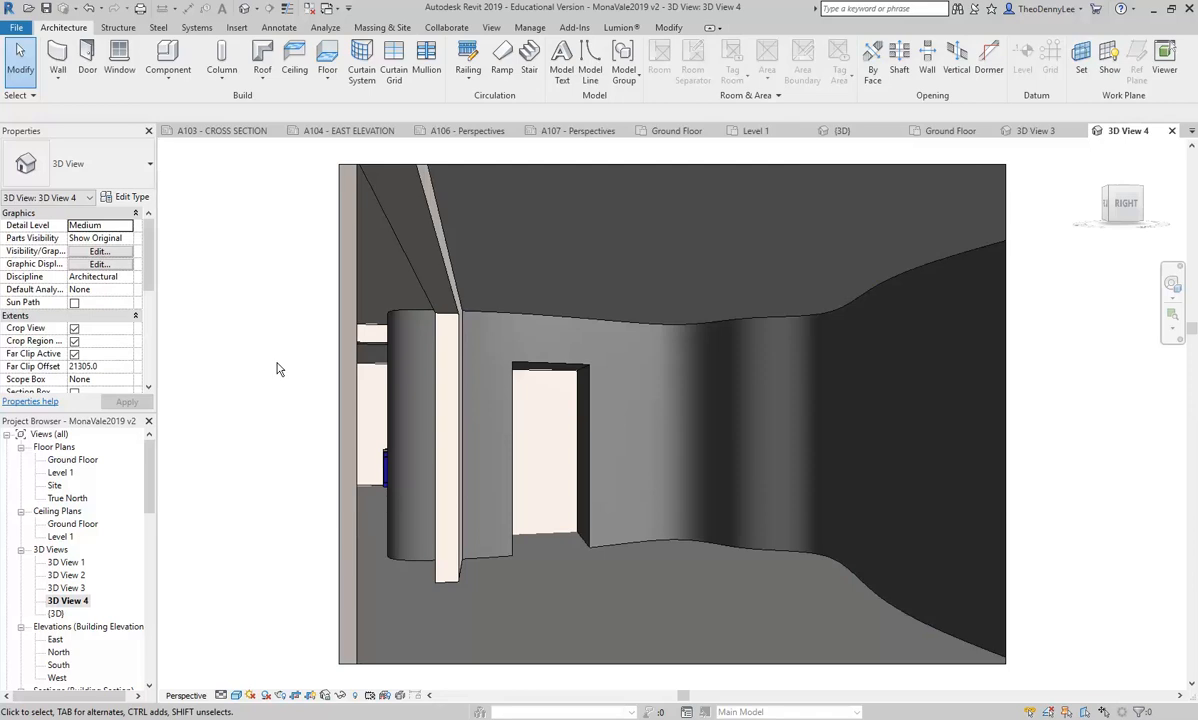
pyautogui.click(20, 28)
pyautogui.click(16, 30)
pyautogui.click(16, 30)
pyautogui.click(376, 103)
# - Look up Lighting Fixtures among the in-place family categories and cancel without creating a component
pyautogui.click(175, 88)
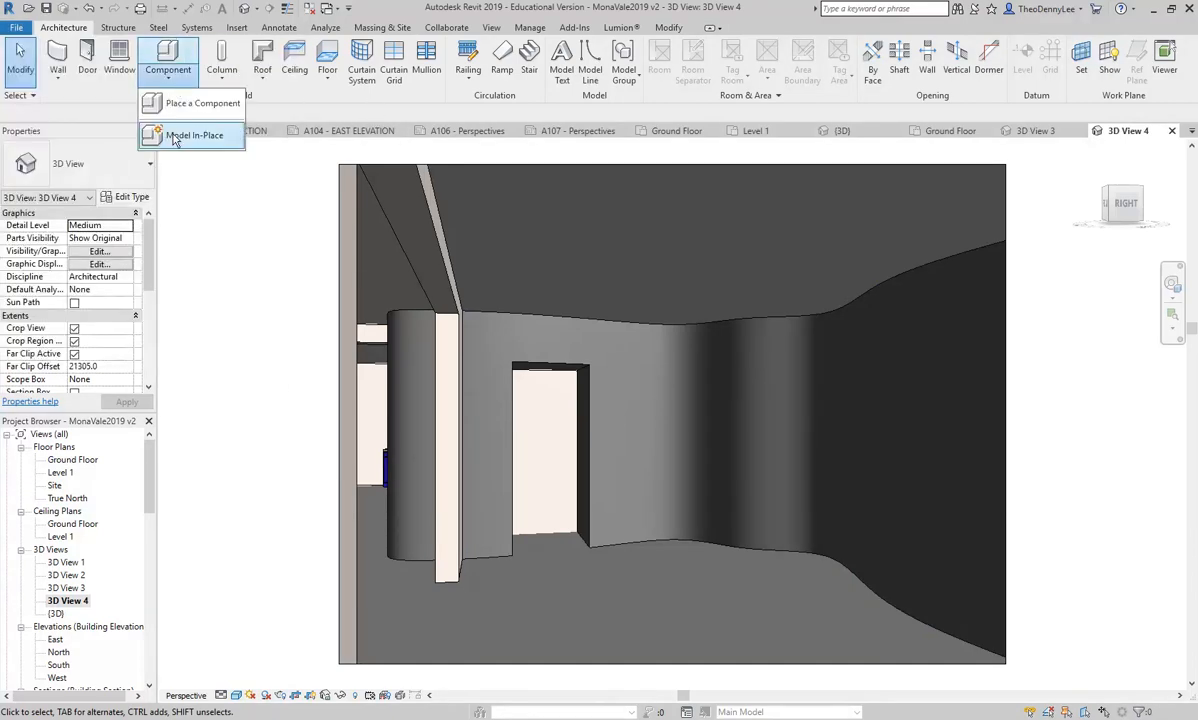
pyautogui.click(168, 138)
pyautogui.scroll(-2, 427, 355)
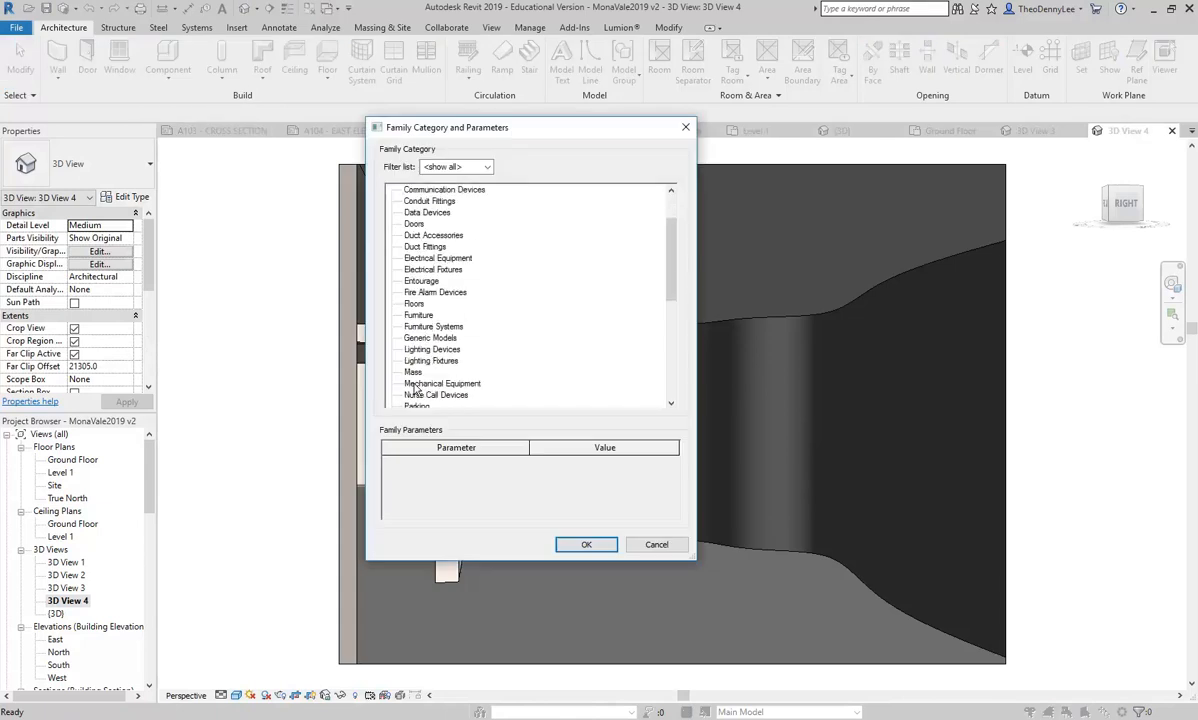
pyautogui.click(423, 362)
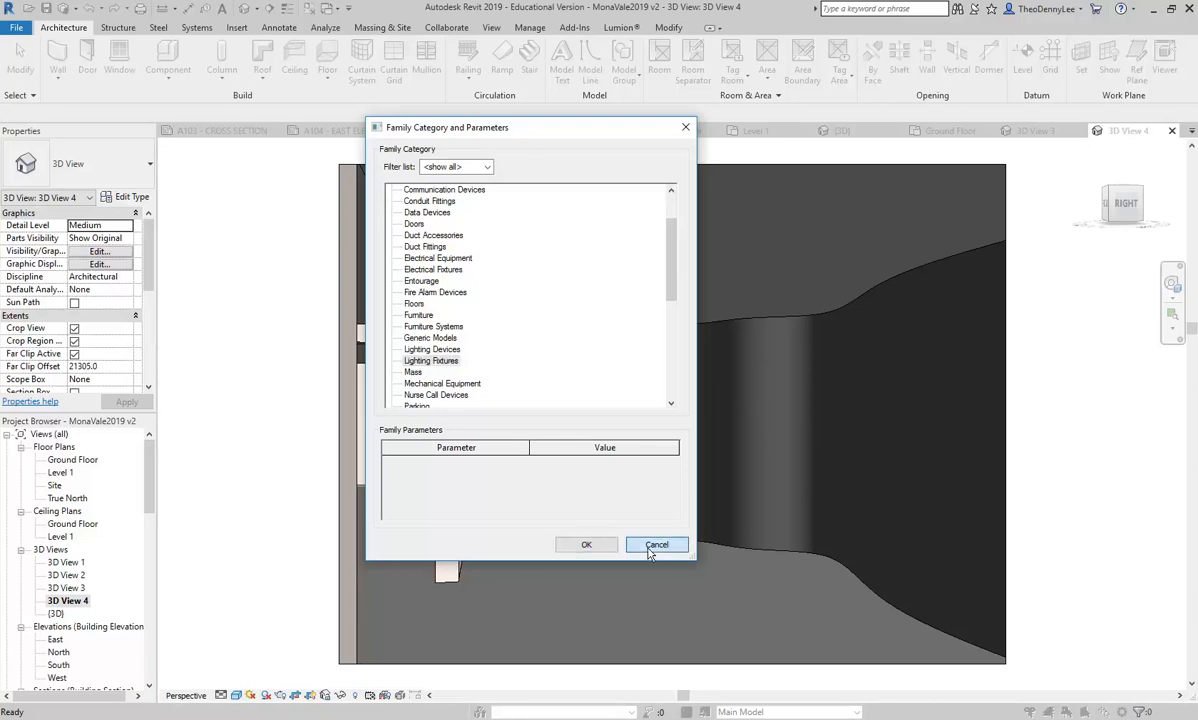
pyautogui.click(656, 544)
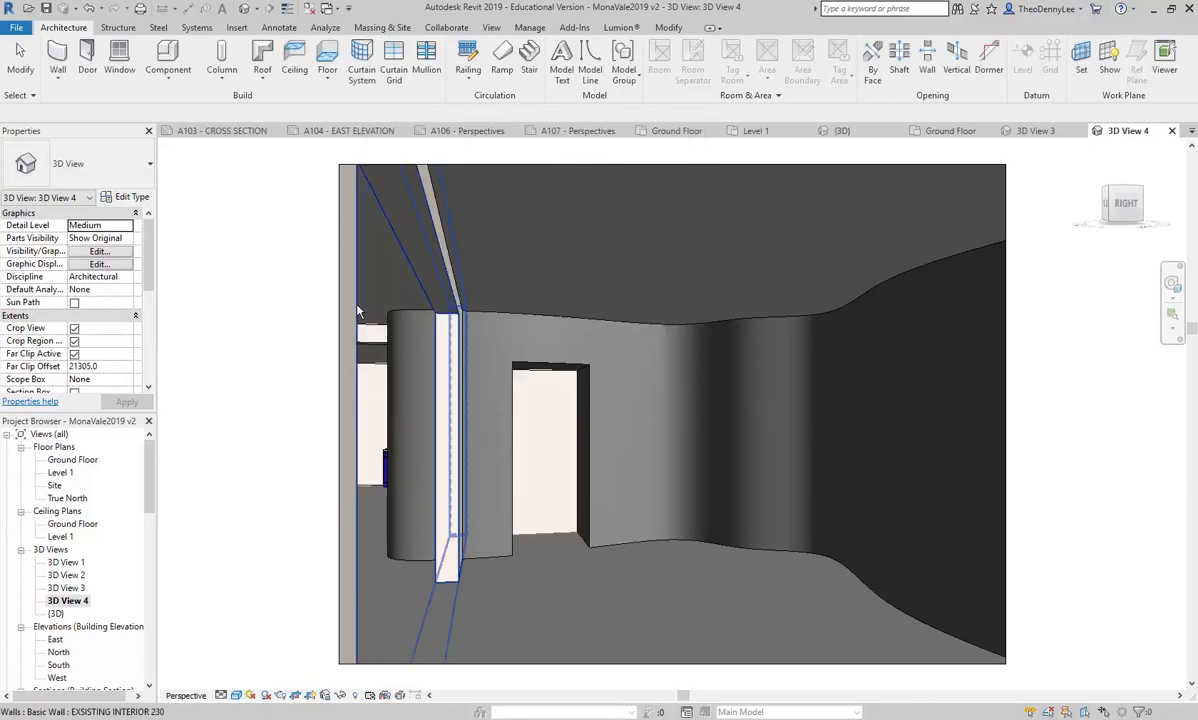
# - Start a new family from the Metric Lighting Fixture template
pyautogui.click(16, 27)
pyautogui.moveTo(85, 90)
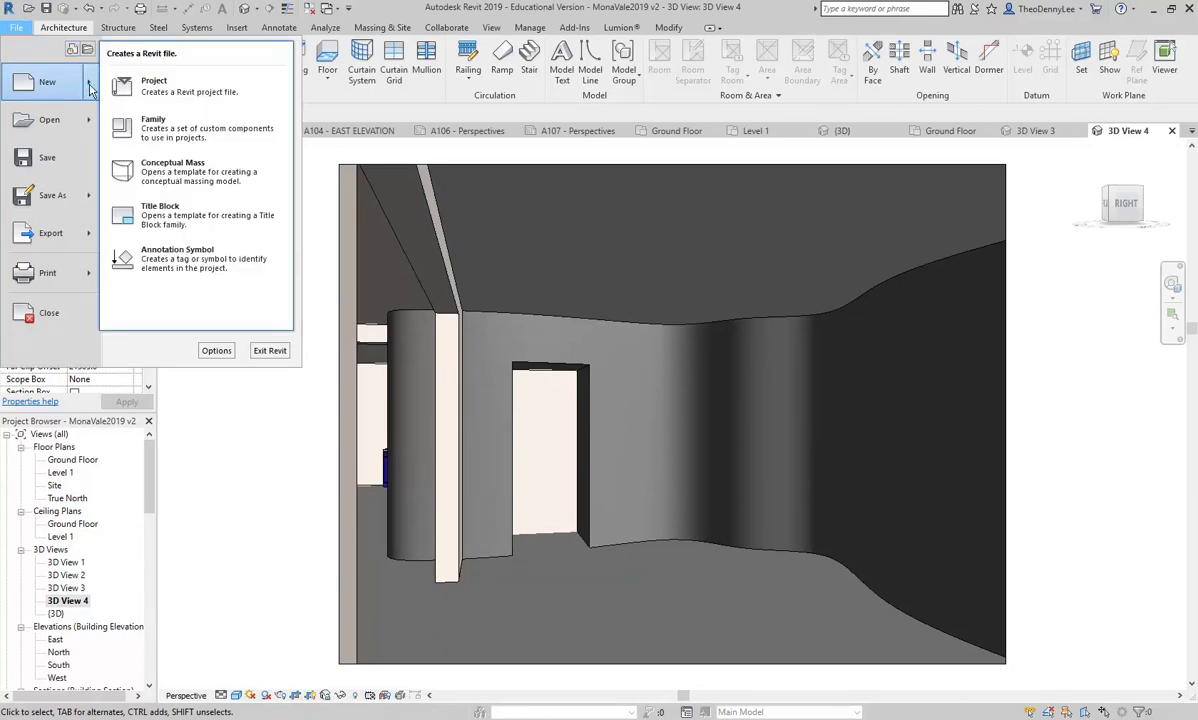
pyautogui.click(152, 136)
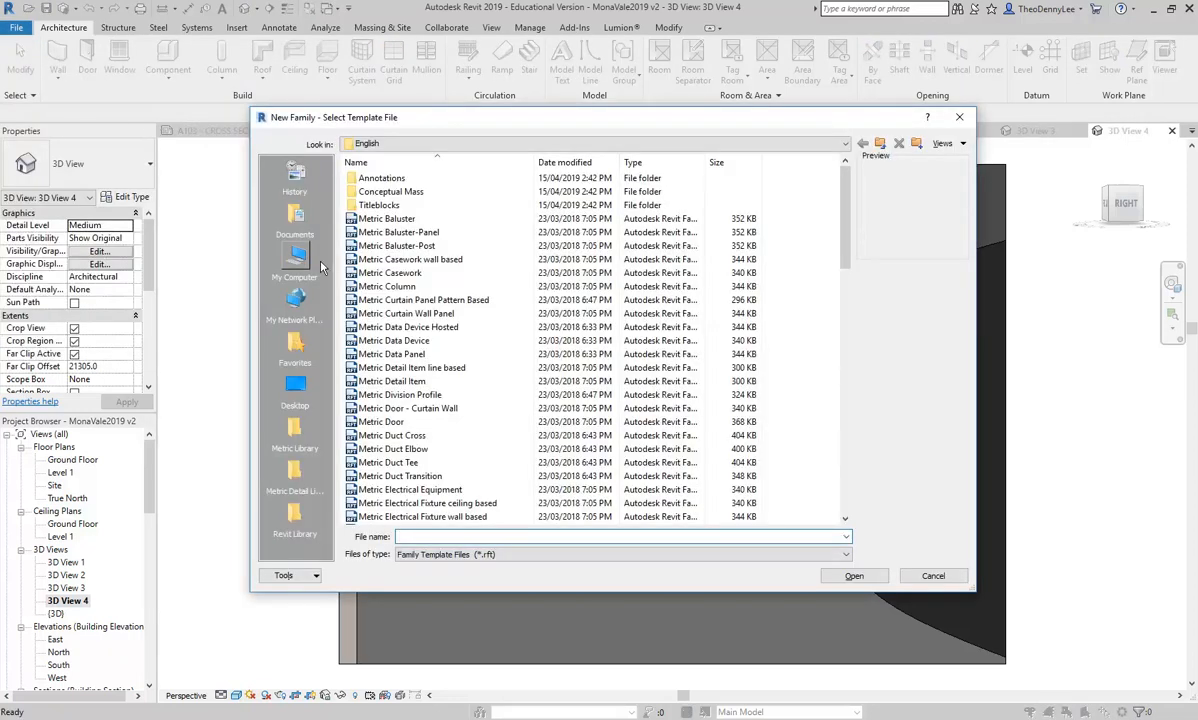
pyautogui.scroll(-20, 405, 232)
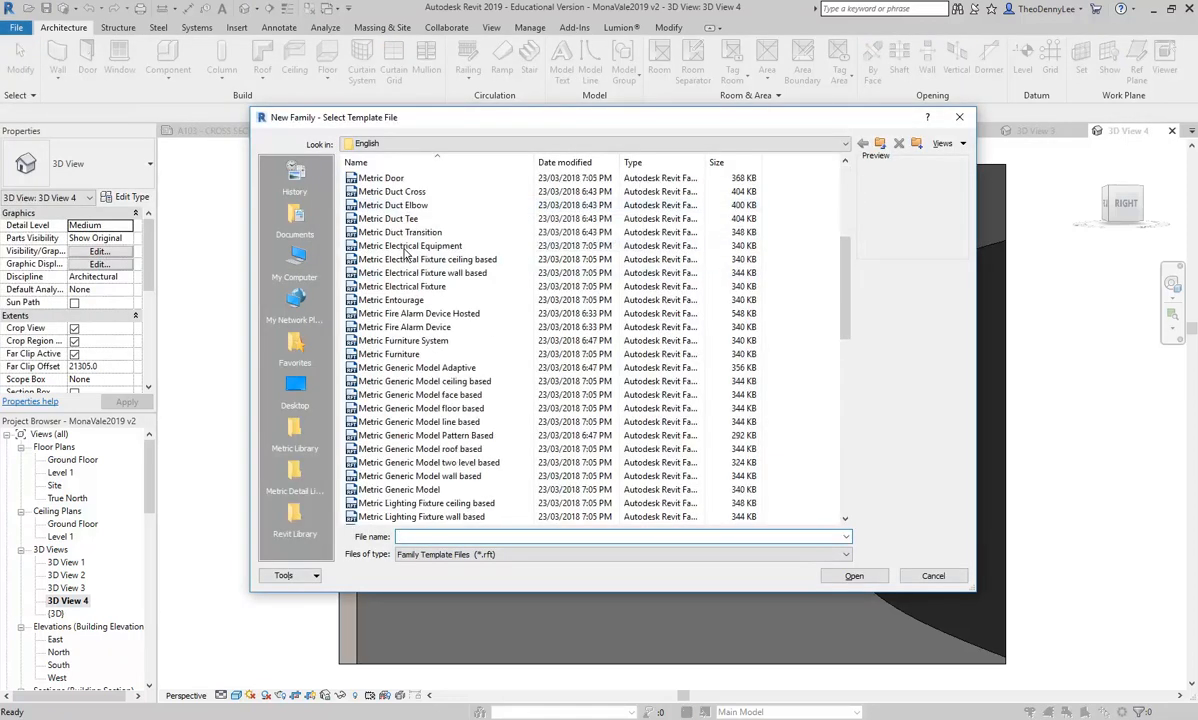
pyautogui.scroll(1, 405, 282)
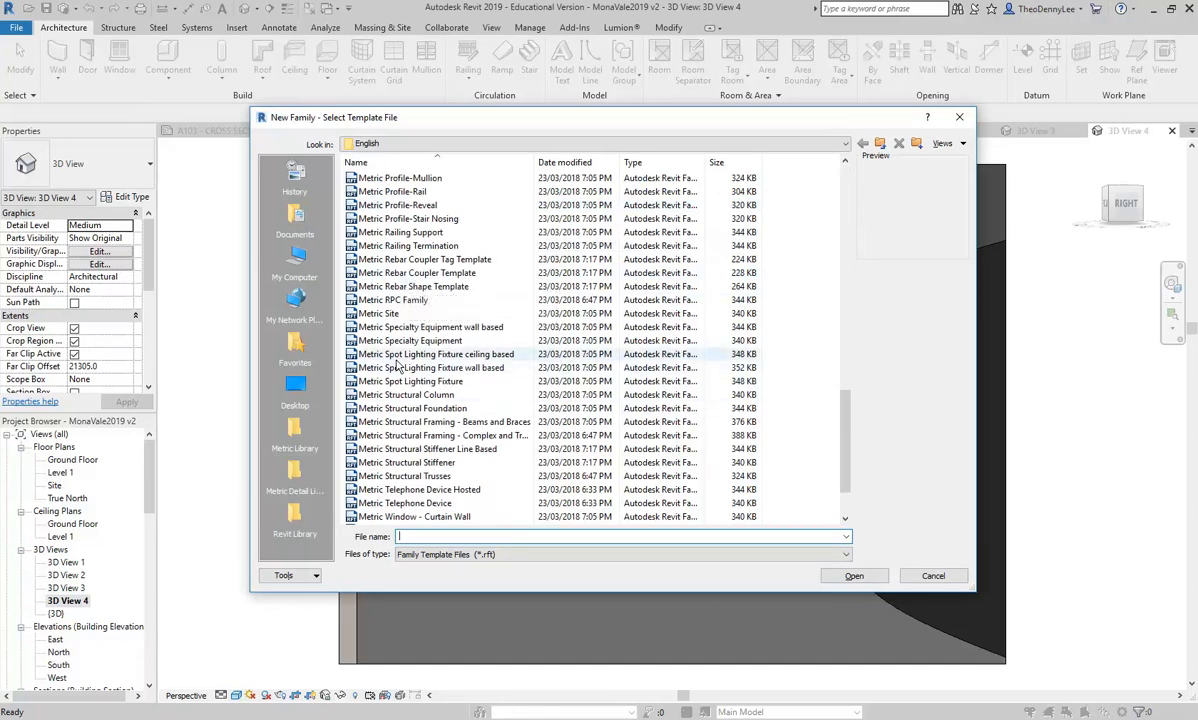
pyautogui.scroll(14, 397, 366)
pyautogui.scroll(-6, 397, 352)
pyautogui.click(372, 328)
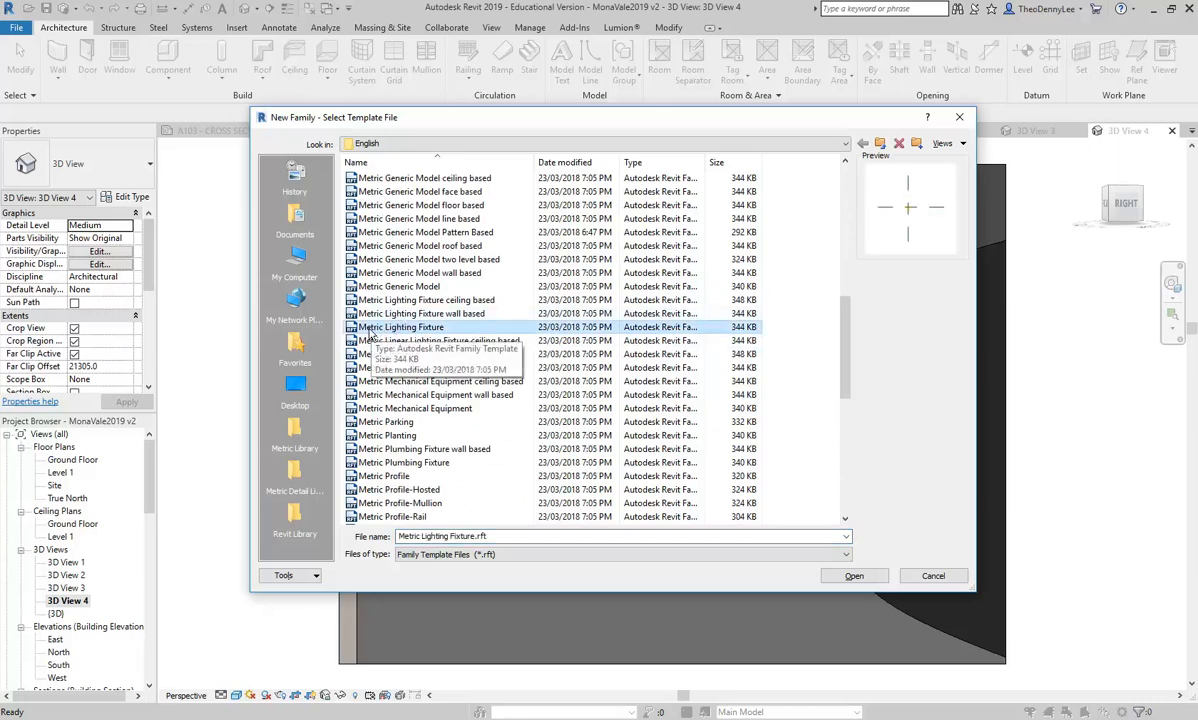
pyautogui.doubleClick(377, 329)
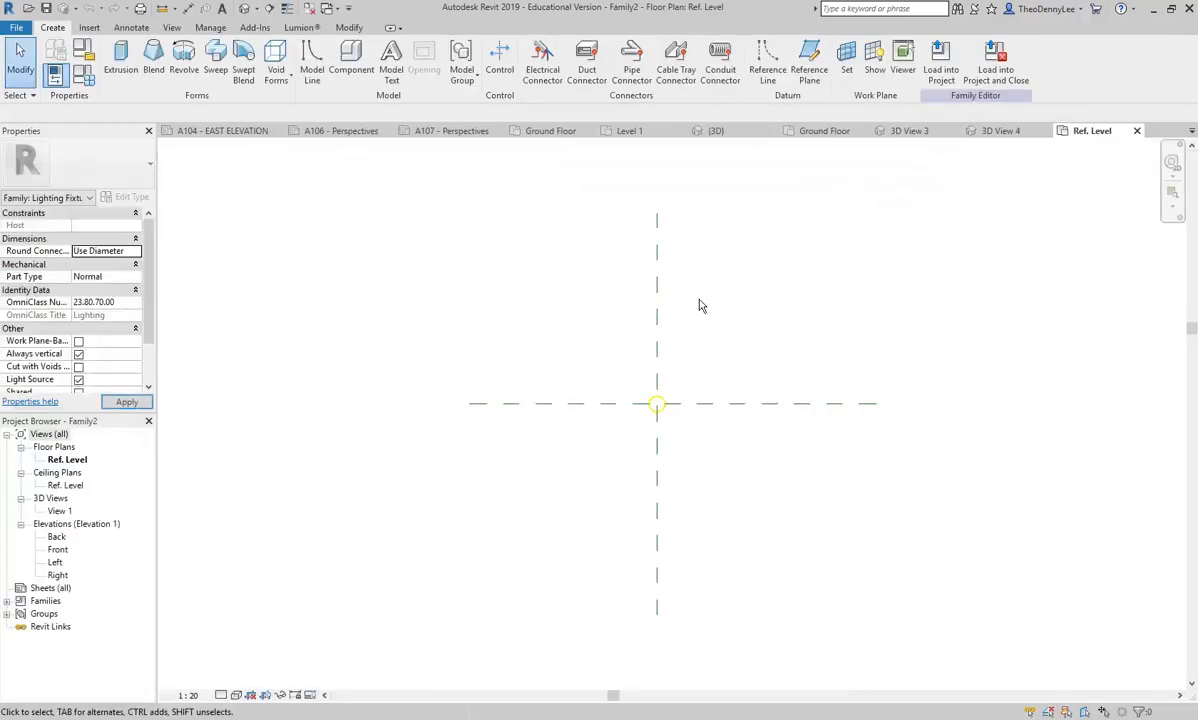
# - Open the family's 3D view, View 1, and set the light source's light distribution to the spot cone
pyautogui.scroll(3, 680, 407)
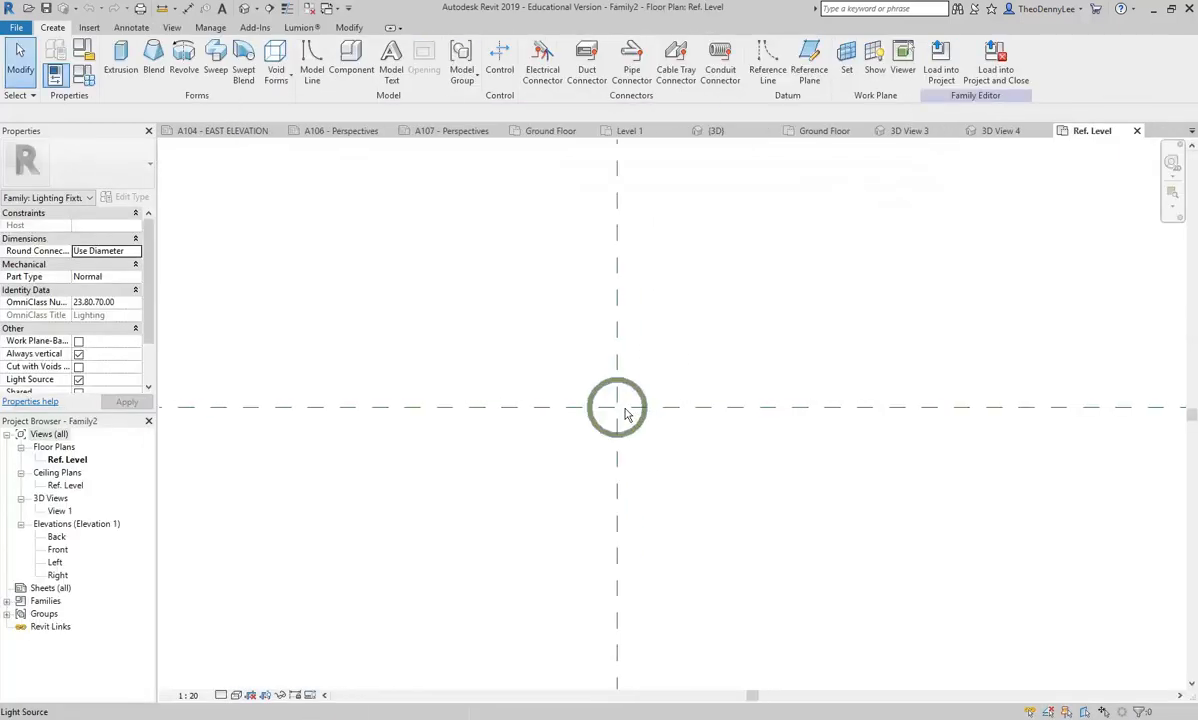
pyautogui.scroll(2, 628, 414)
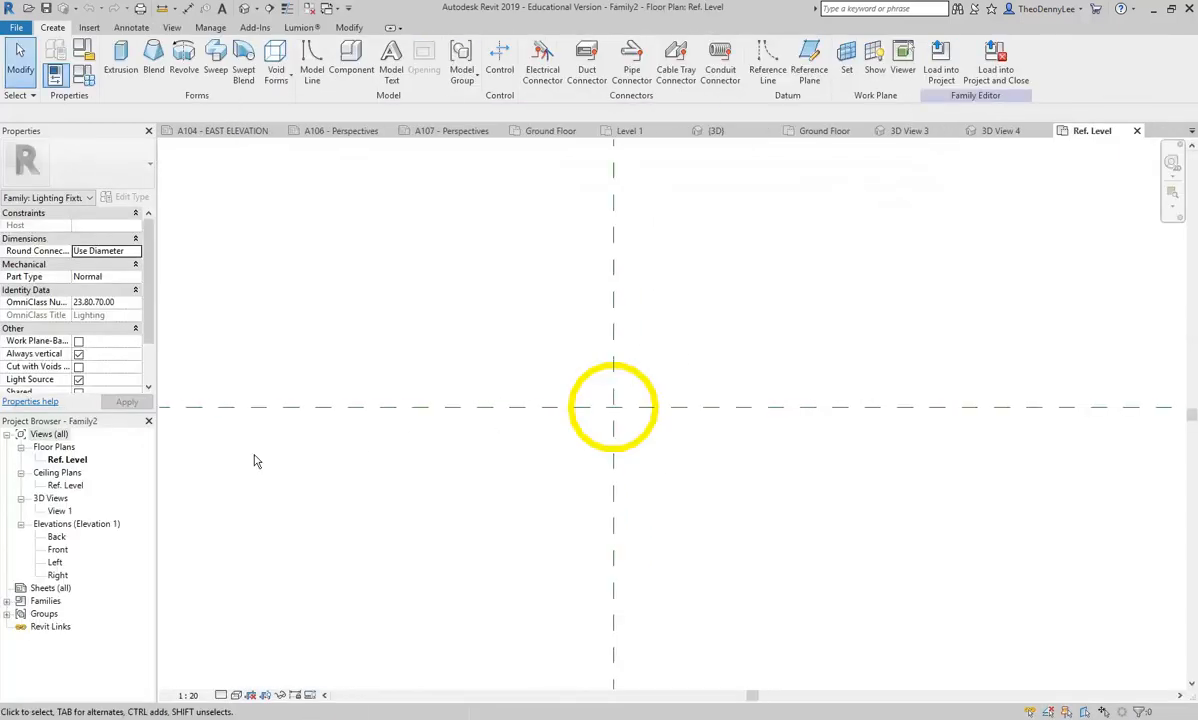
pyautogui.doubleClick(60, 511)
pyautogui.keyDown('shift'); pyautogui.moveTo(603, 363); pyautogui.dragTo(604, 559, button='middle'); pyautogui.keyUp('shift')
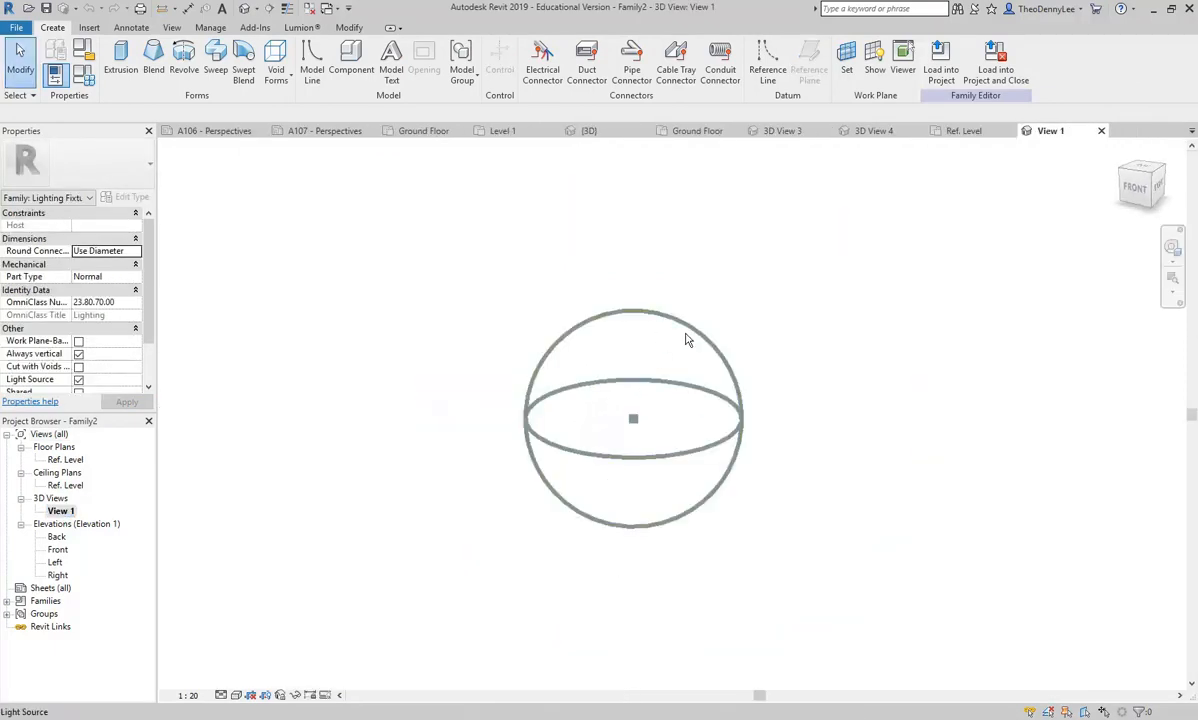
pyautogui.moveTo(659, 342); pyautogui.dragTo(590, 350, button='middle')
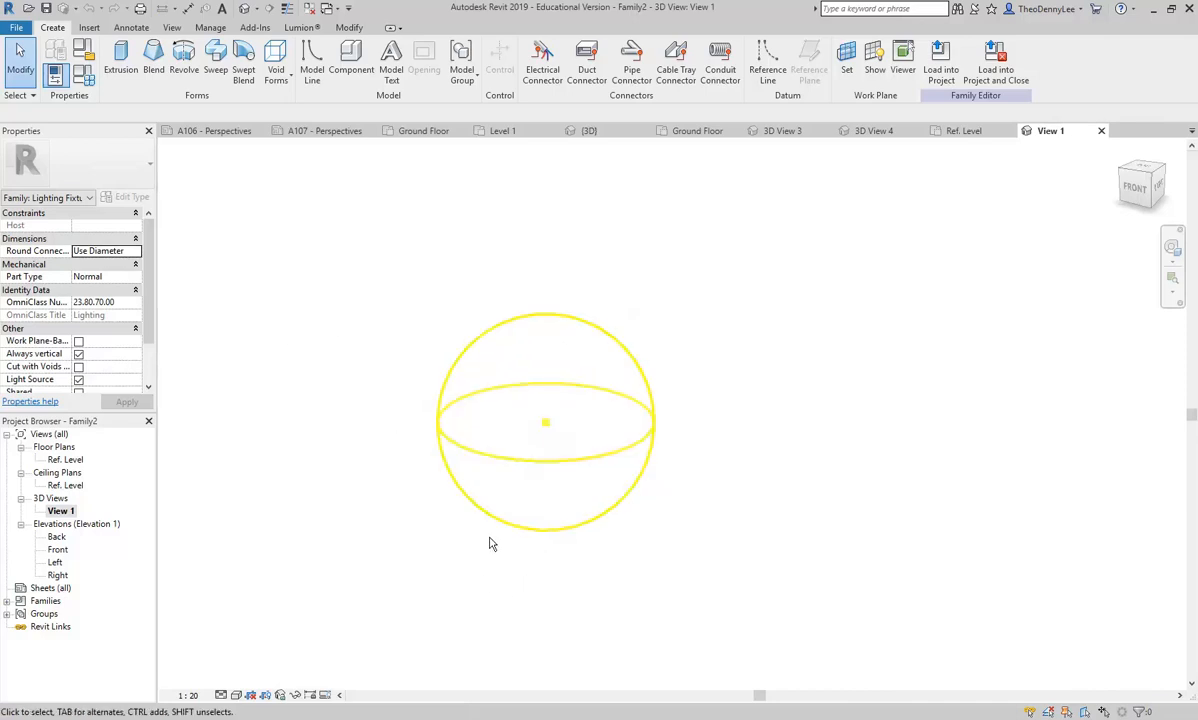
pyautogui.click(553, 420)
pyautogui.click(504, 62)
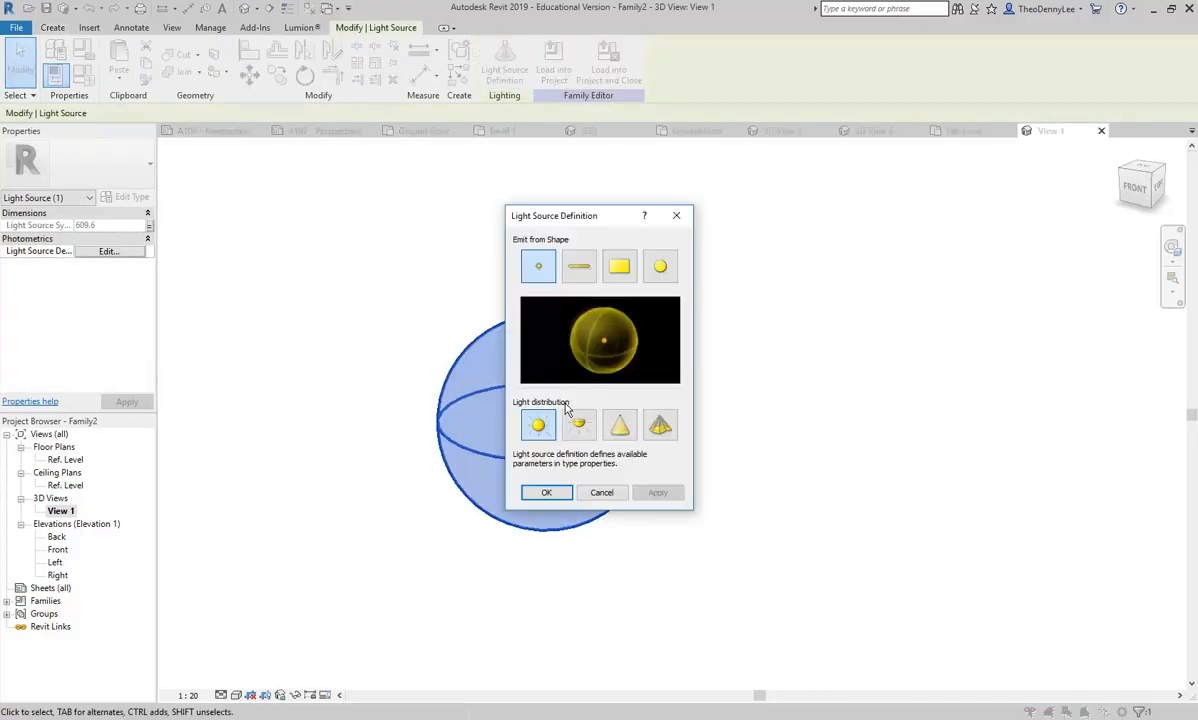
pyautogui.click(623, 428)
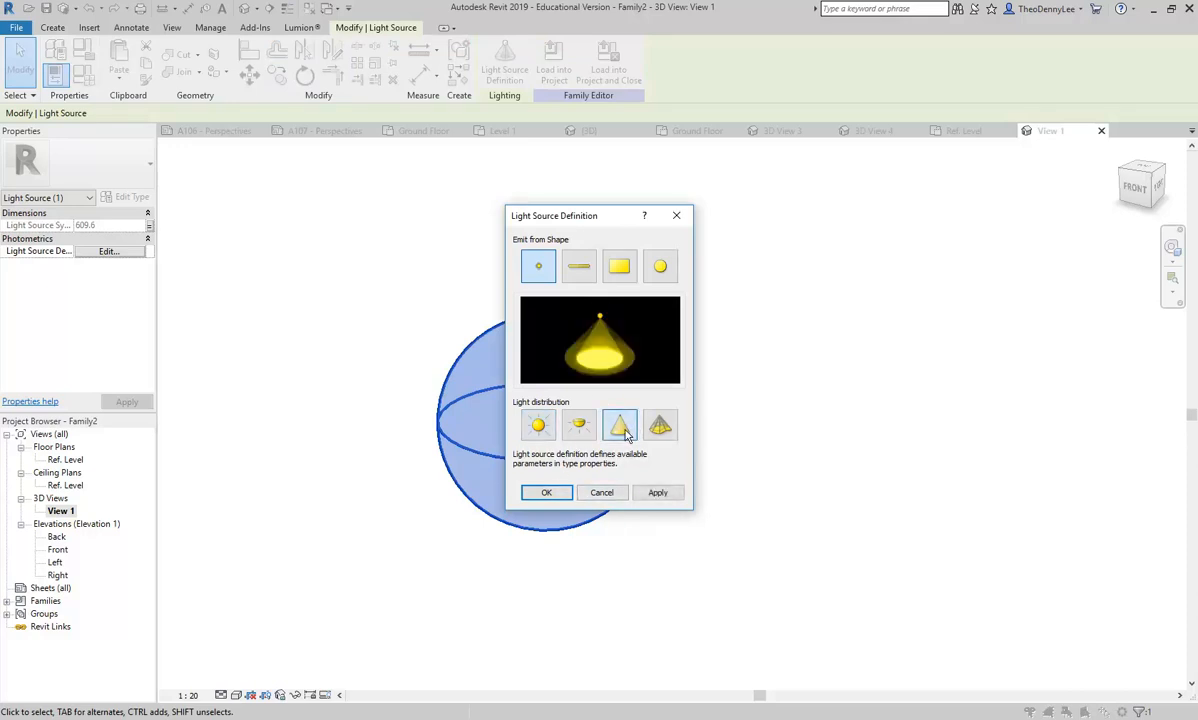
pyautogui.click(548, 493)
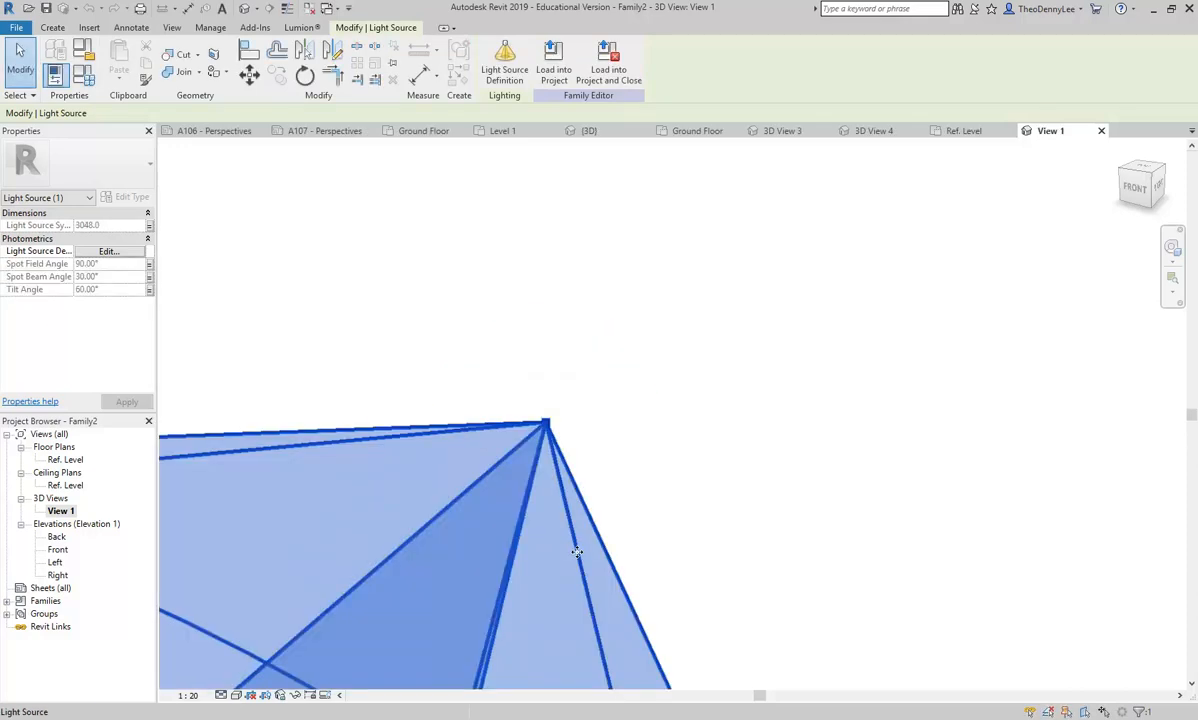
# - Review the spot beam, spot field and tilt angle parameters in the family types and cancel without changes
pyautogui.click(60, 73)
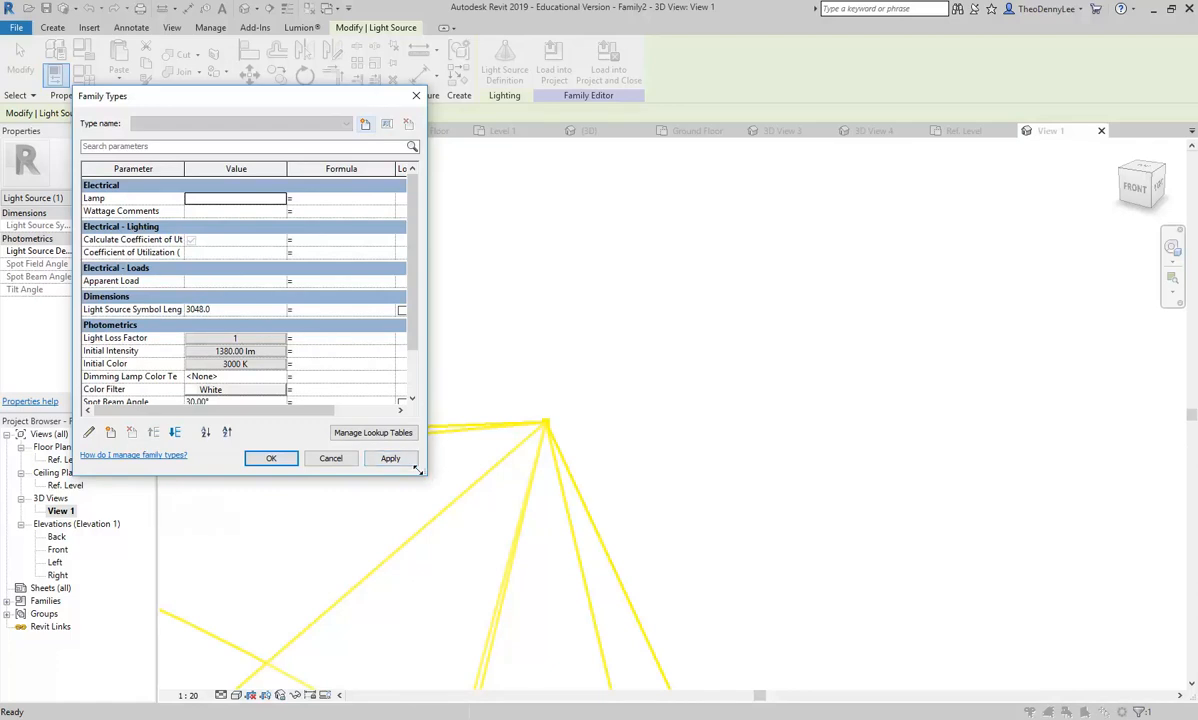
pyautogui.moveTo(418, 472); pyautogui.dragTo(655, 612)
pyautogui.click(307, 402)
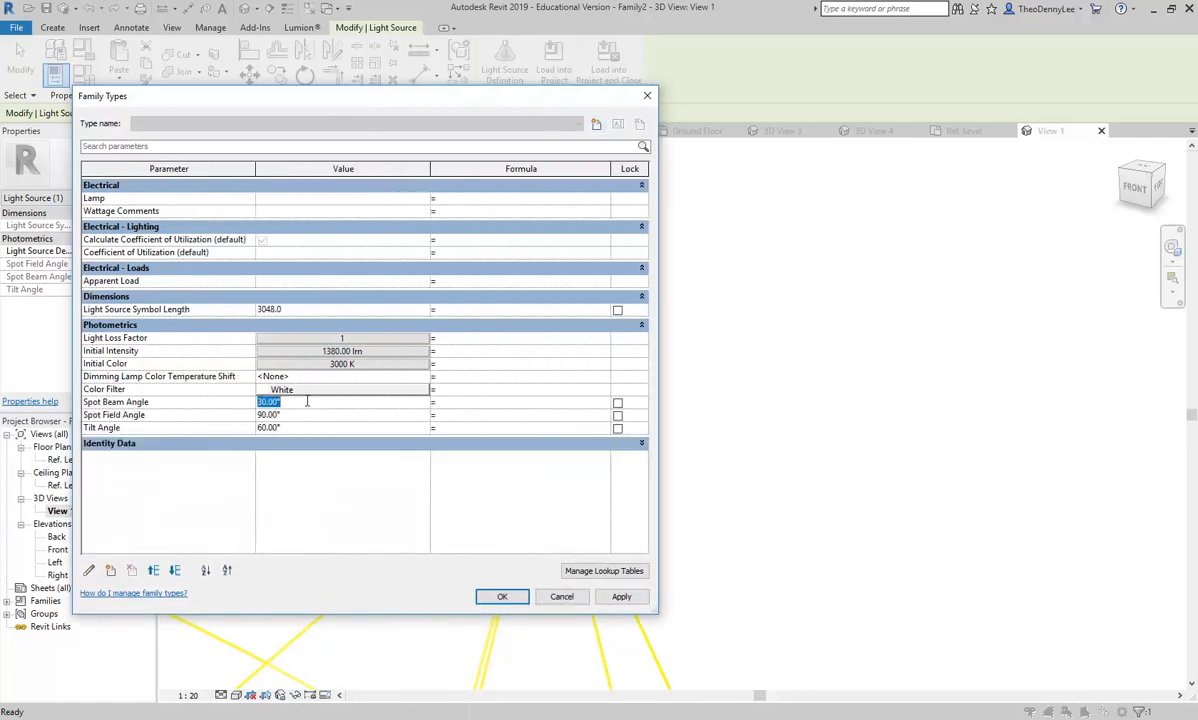
pyautogui.click(300, 416)
pyautogui.click(298, 427)
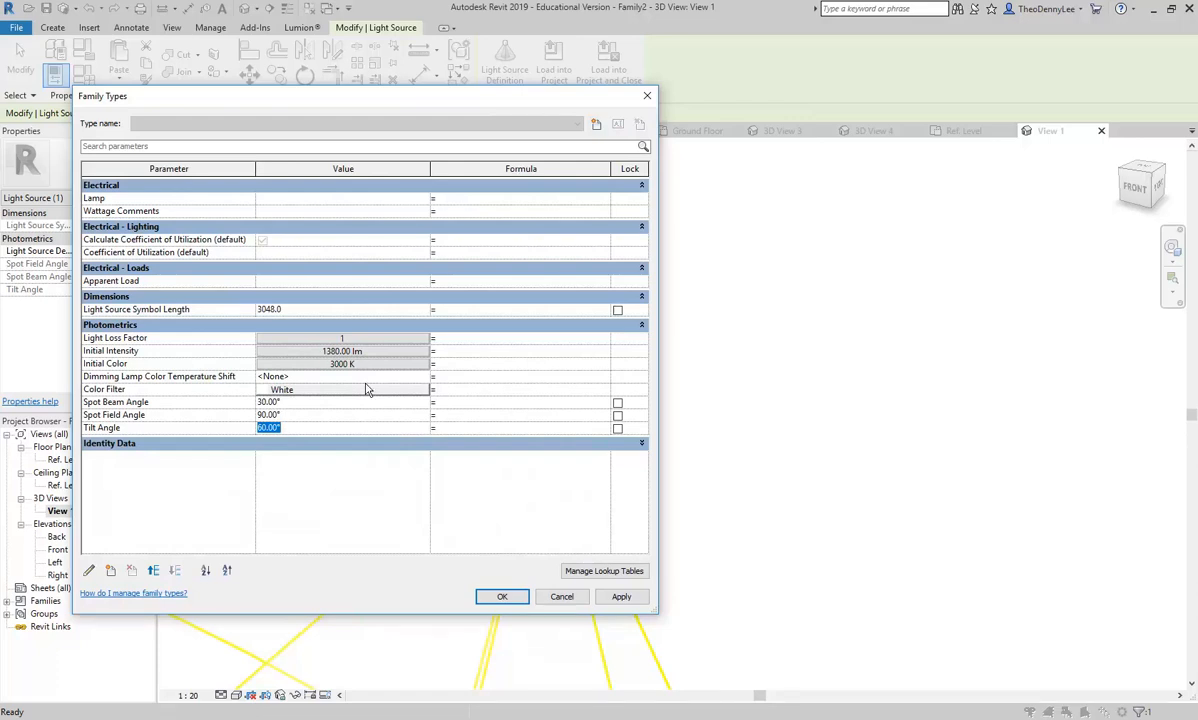
pyautogui.click(560, 598)
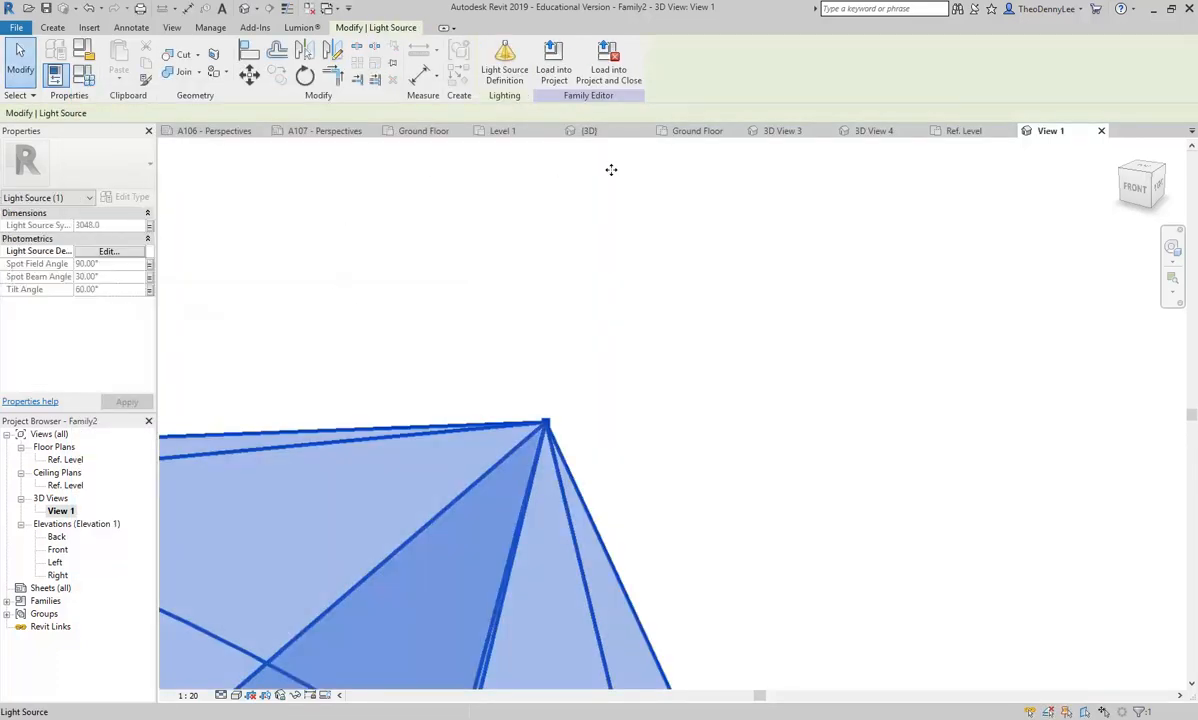
# - Close the lighting fixture family without saving it
pyautogui.click(16, 27)
pyautogui.click(65, 308)
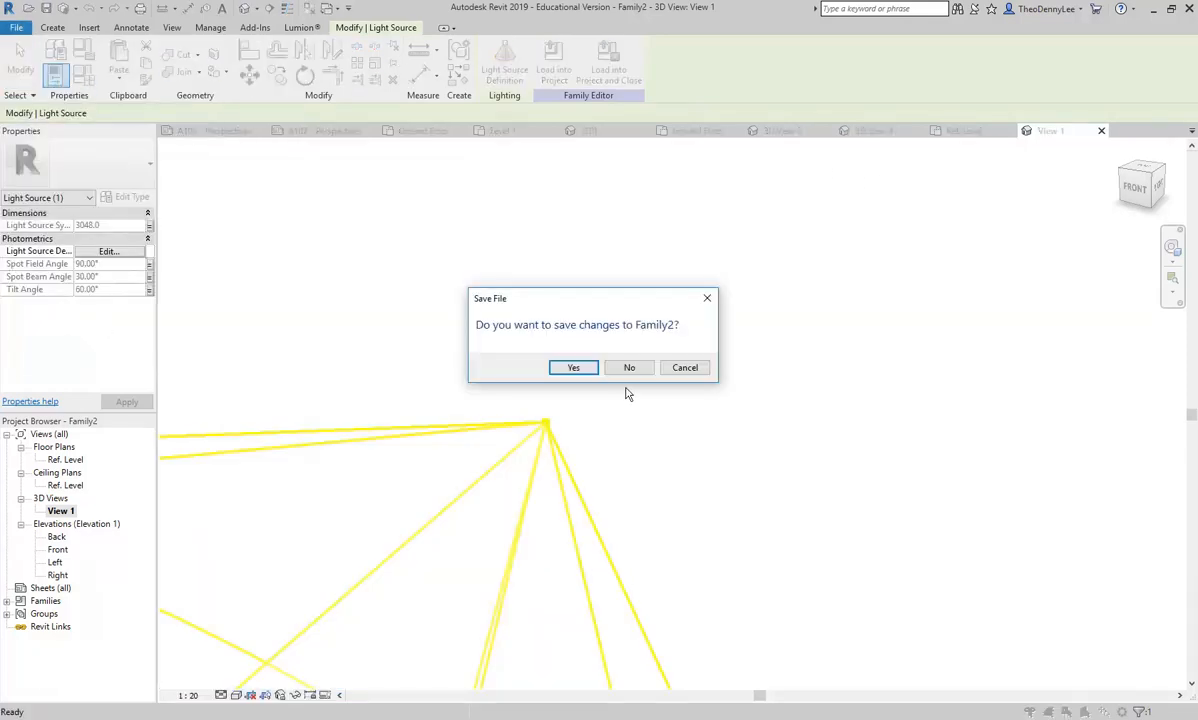
pyautogui.click(626, 369)
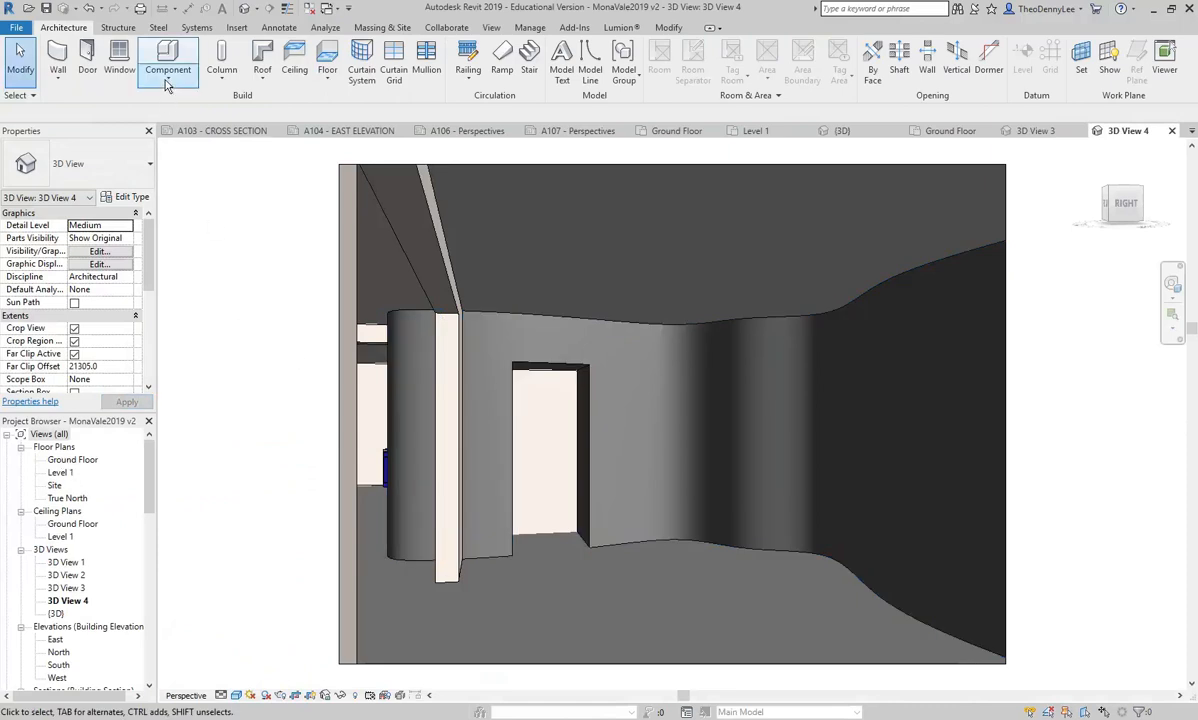
# - Browse the new-family templates, preview Metric Profile, and cancel without creating a family
pyautogui.click(16, 27)
pyautogui.moveTo(47, 81)
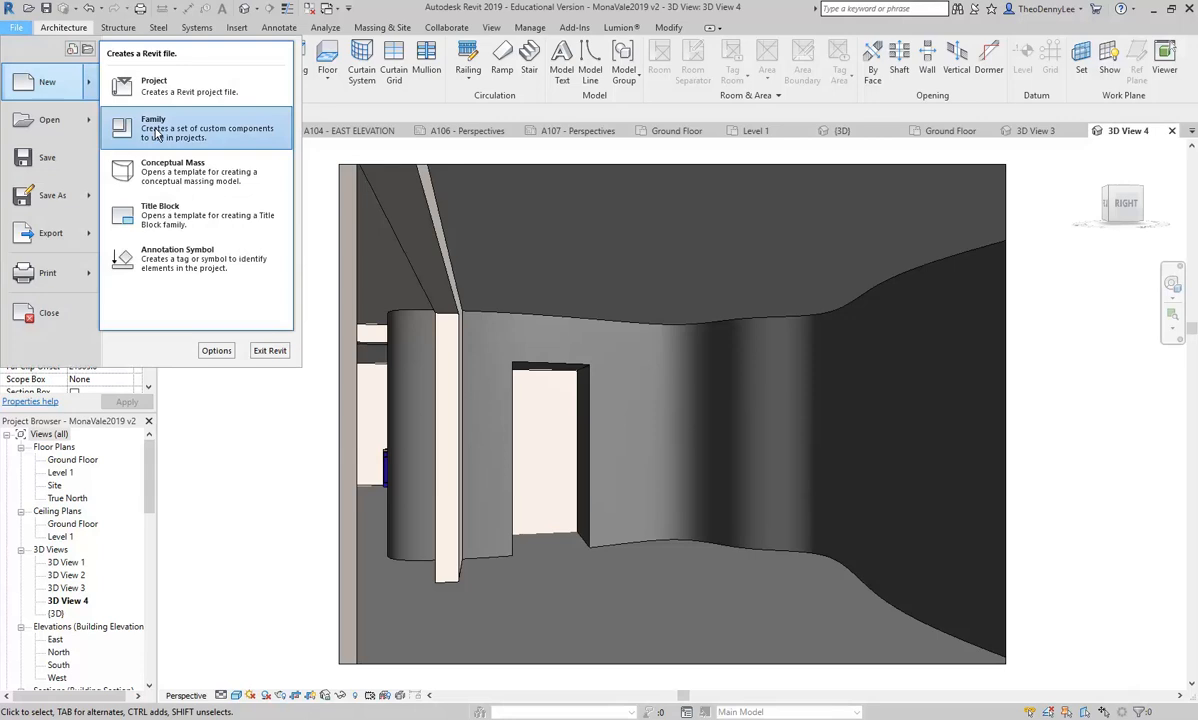
pyautogui.click(156, 133)
pyautogui.scroll(-15, 417, 382)
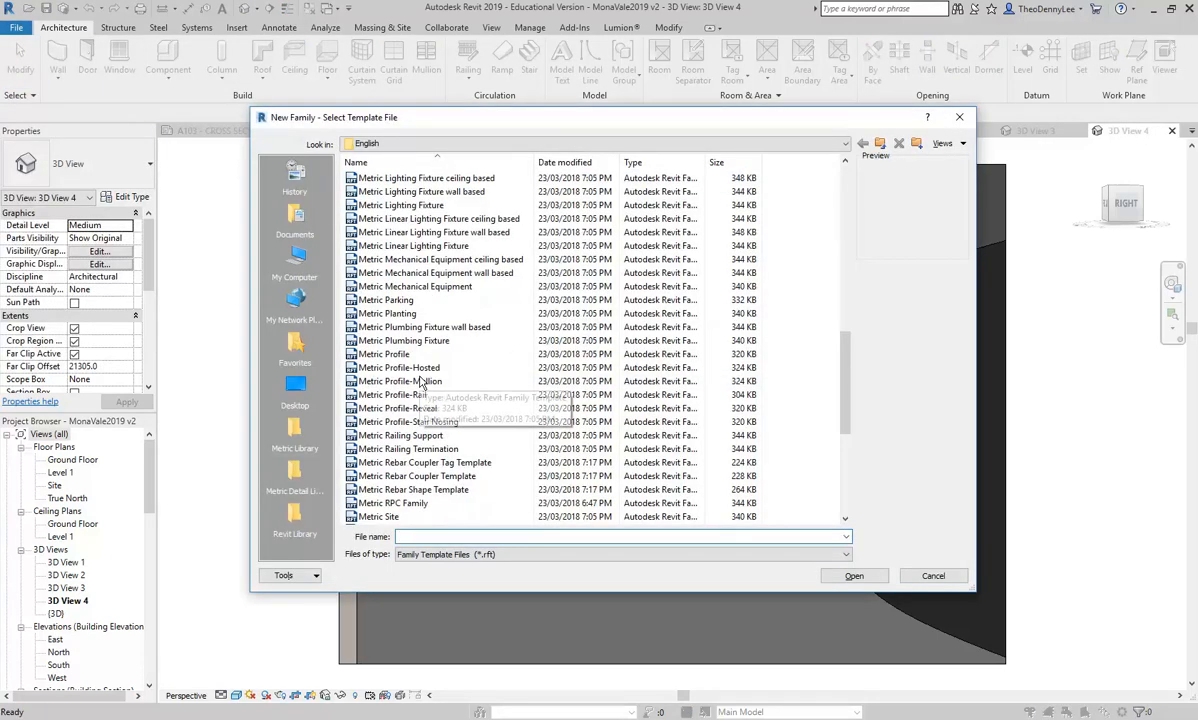
pyautogui.click(398, 354)
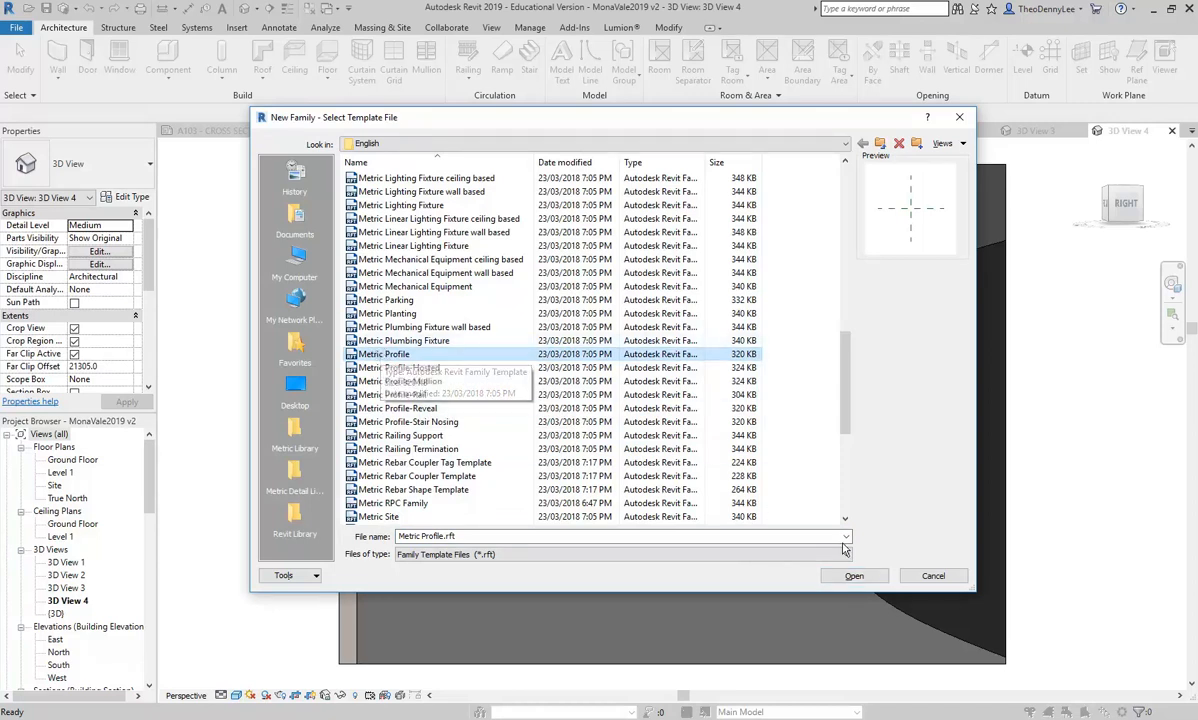
pyautogui.click(933, 577)
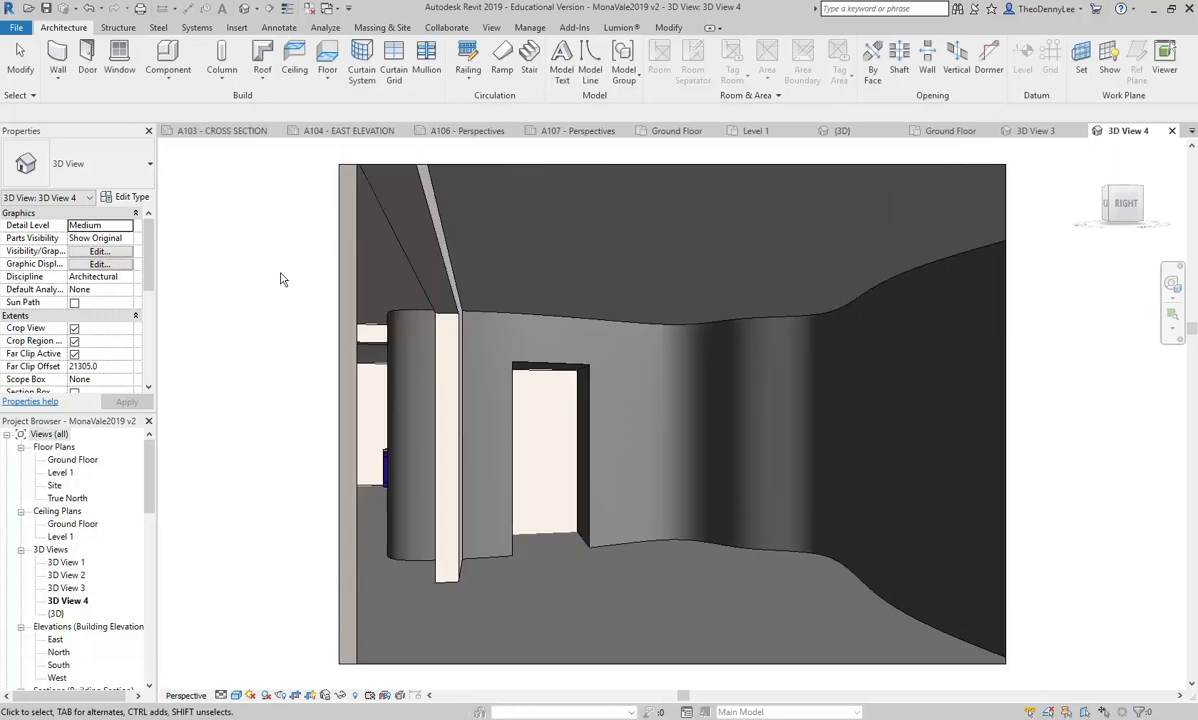
# - Create a new family from the Metric Generic Model template, view its reference planes, and close it
pyautogui.click(20, 28)
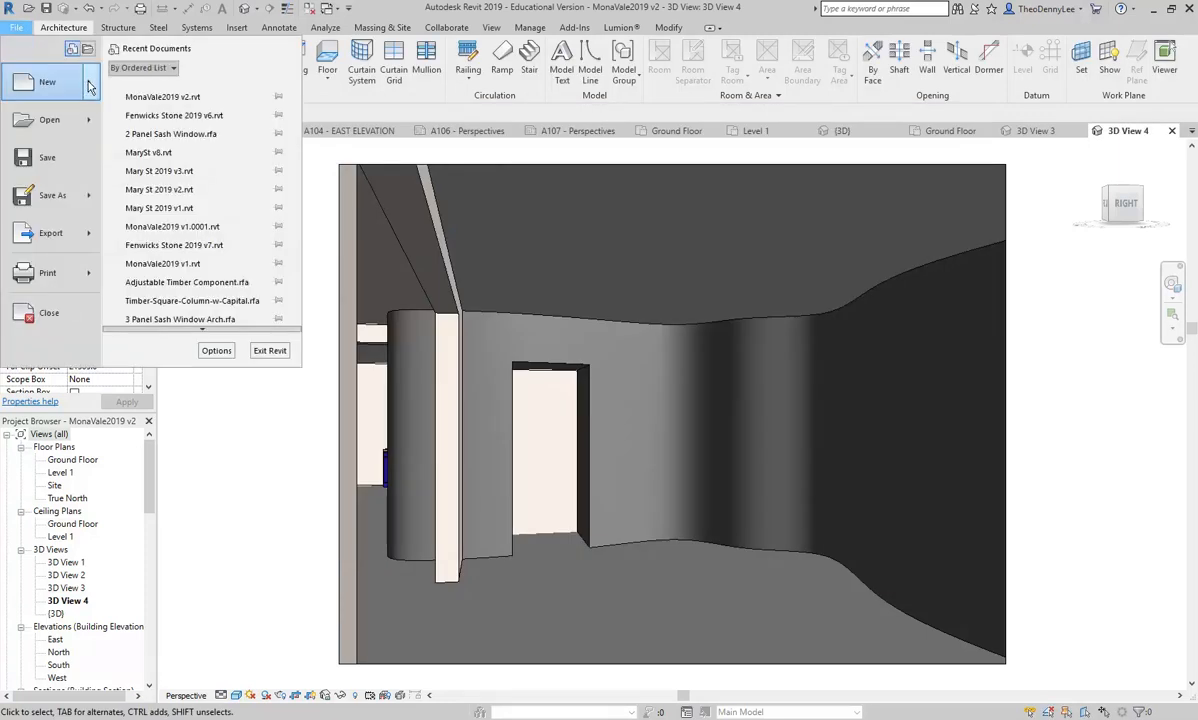
pyautogui.moveTo(80, 82)
pyautogui.click(160, 130)
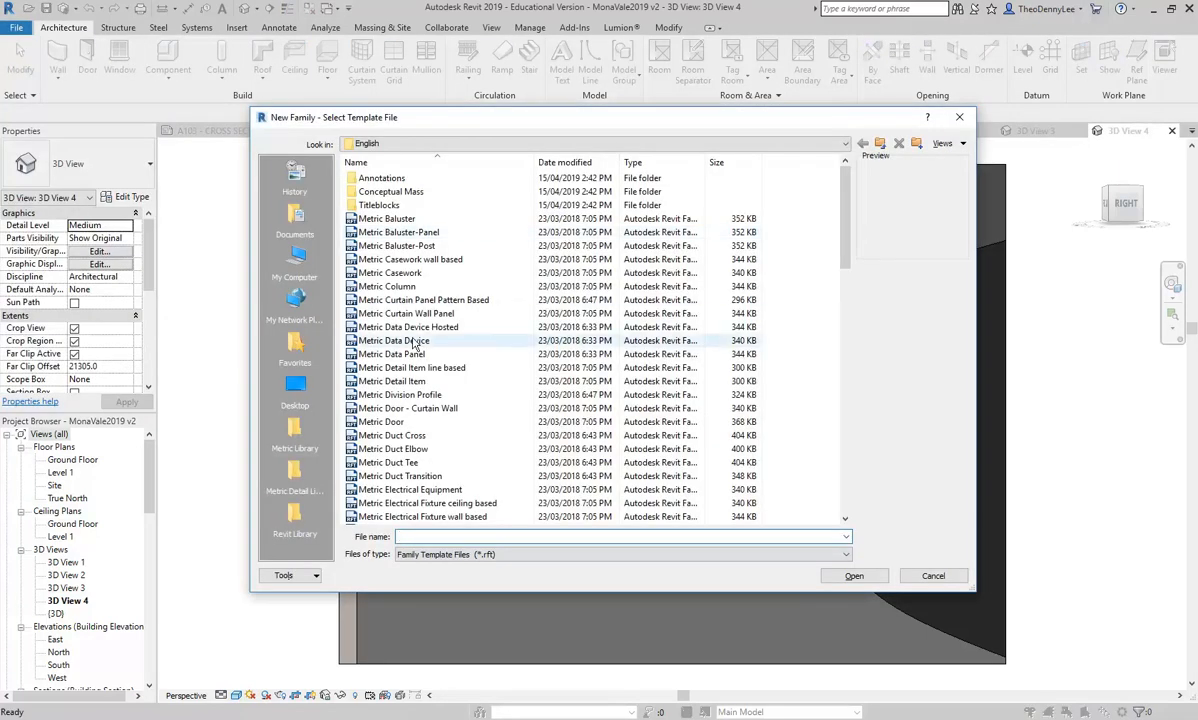
pyautogui.click(390, 273)
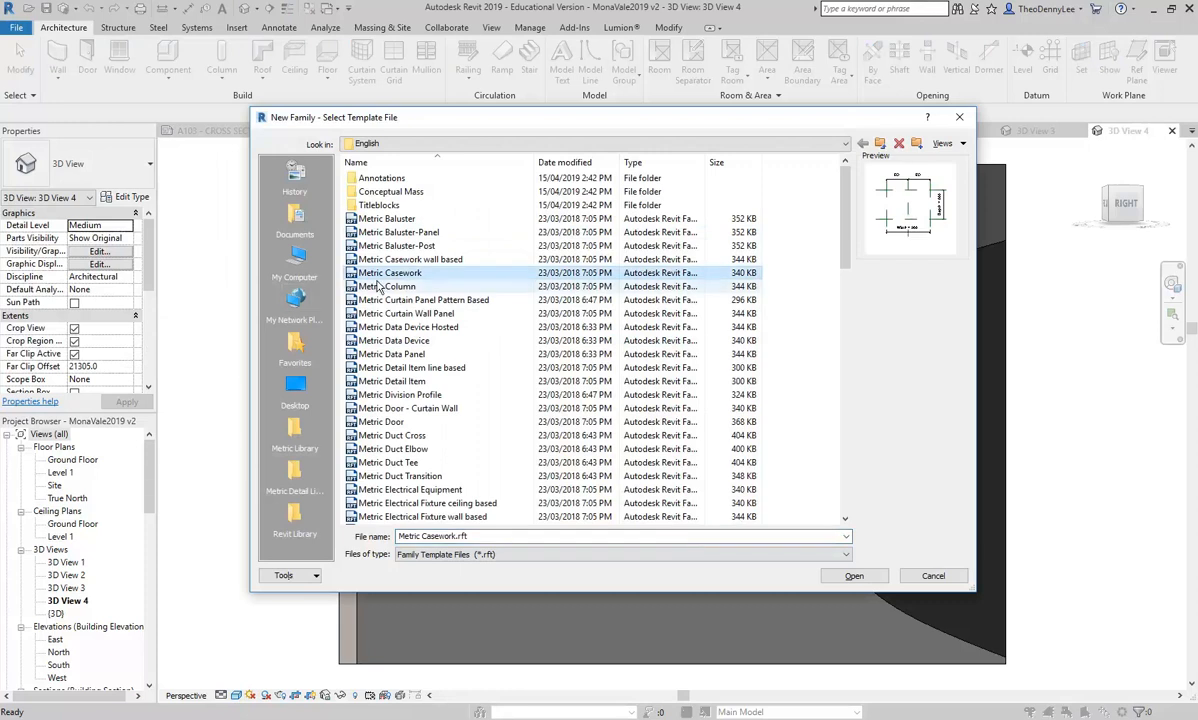
pyautogui.scroll(-5, 400, 290)
pyautogui.scroll(-4, 400, 414)
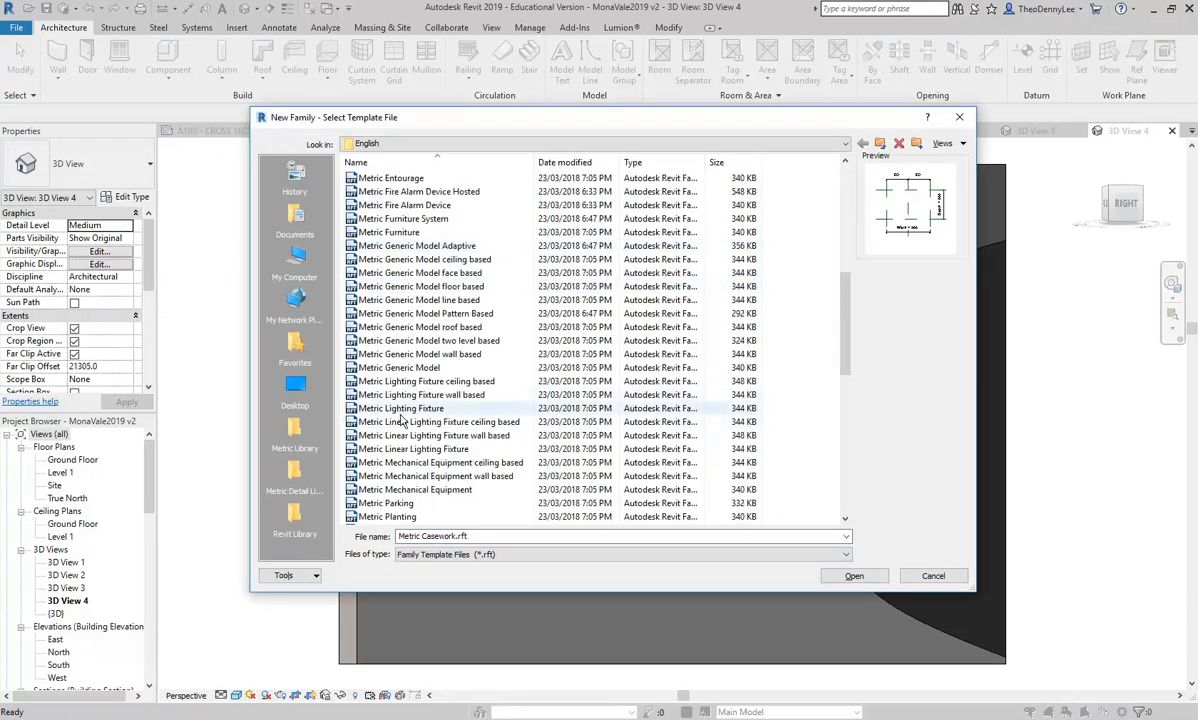
pyautogui.click(398, 368)
pyautogui.doubleClick(384, 368)
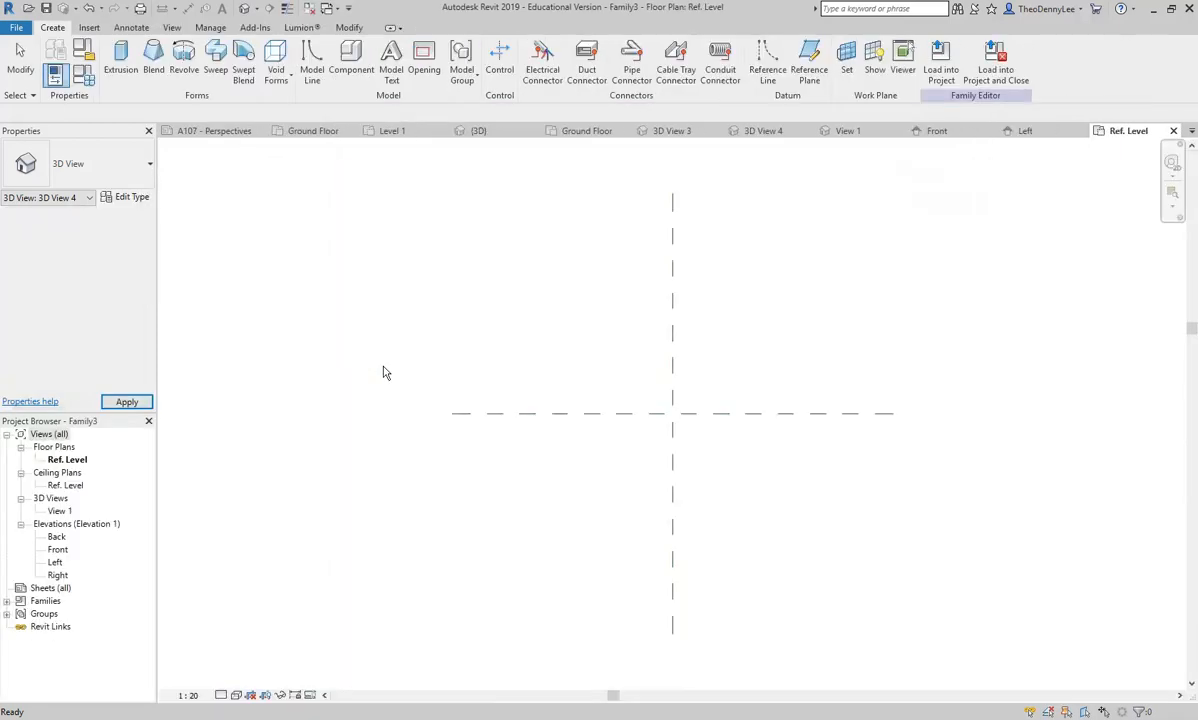
pyautogui.moveTo(580, 387); pyautogui.dragTo(510, 397, button='middle')
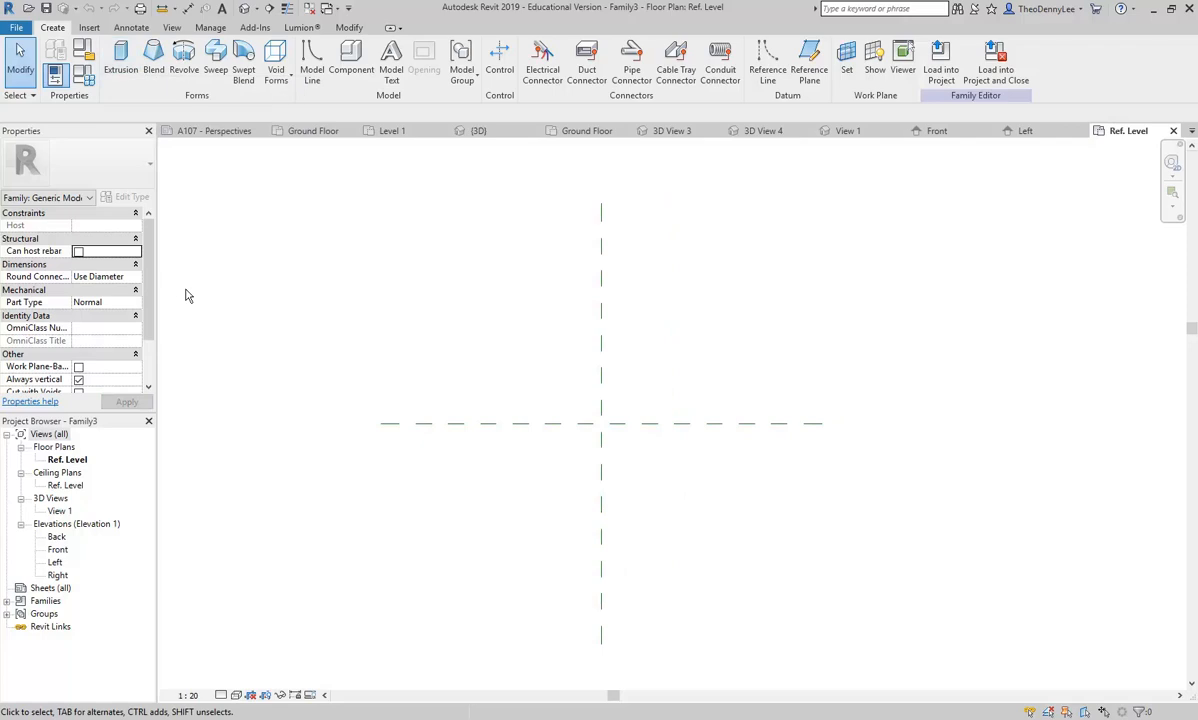
pyautogui.click(16, 28)
pyautogui.click(30, 307)
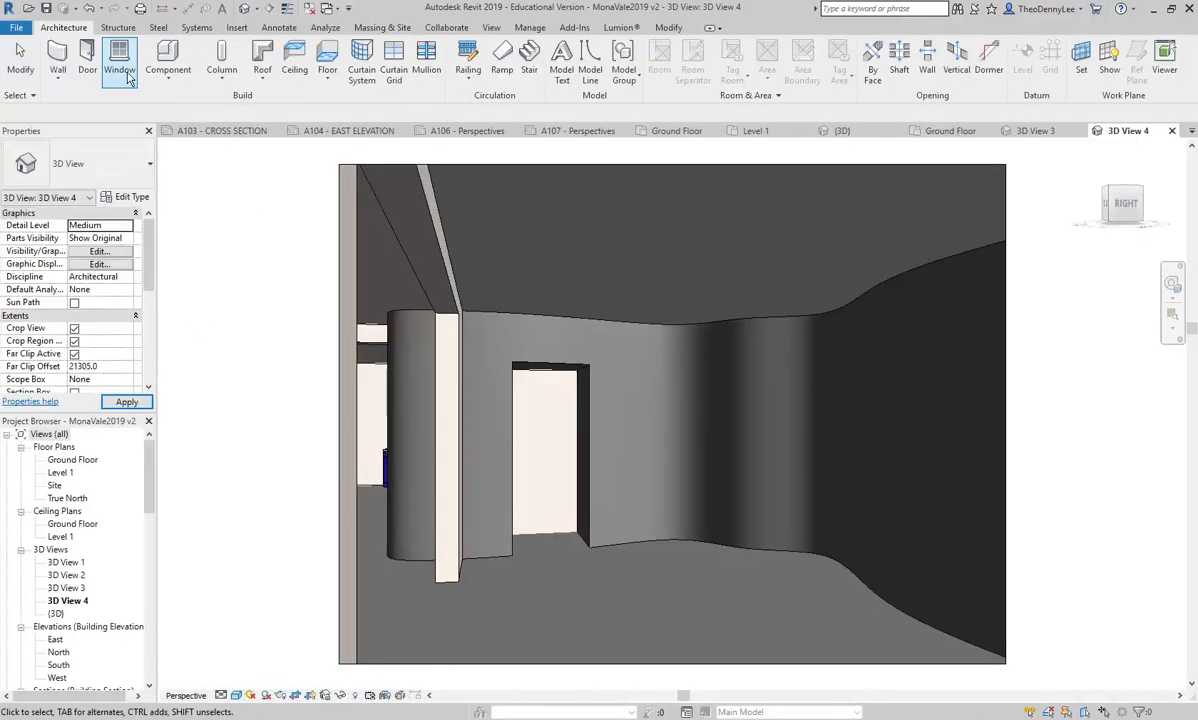
# - Create a new family from the Metric Profile template, look at its Line tool, and close it
pyautogui.click(16, 27)
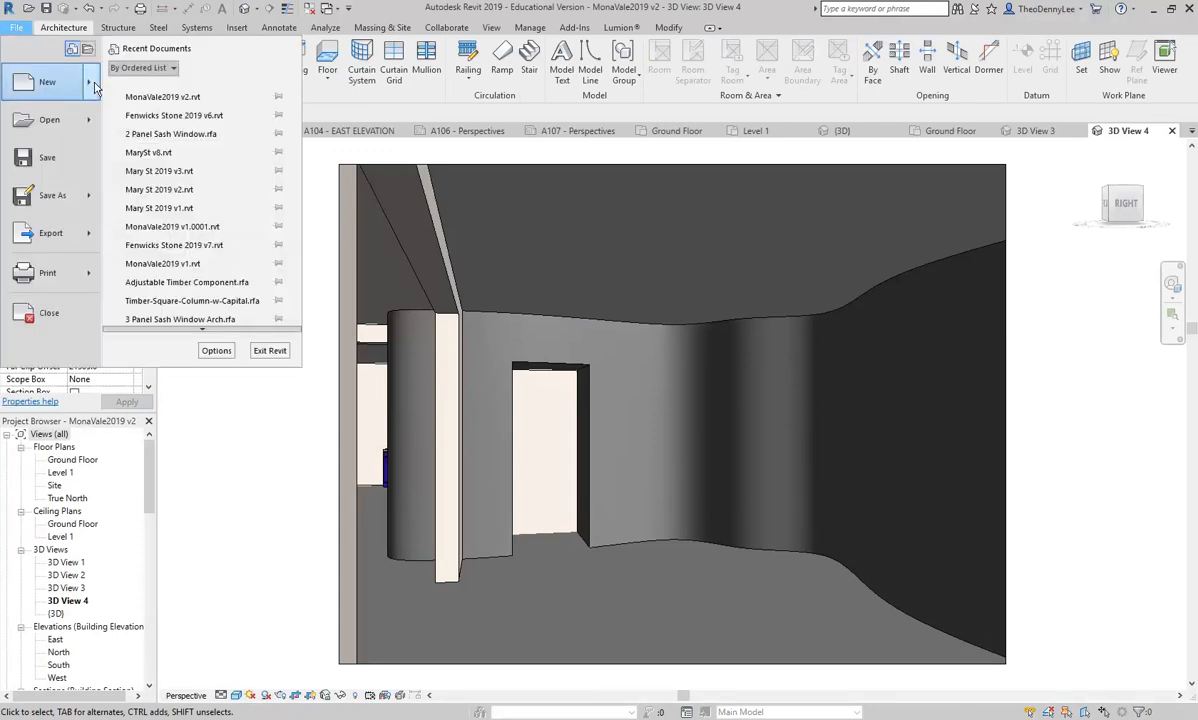
pyautogui.moveTo(95, 88)
pyautogui.click(140, 112)
pyautogui.scroll(-7, 490, 380)
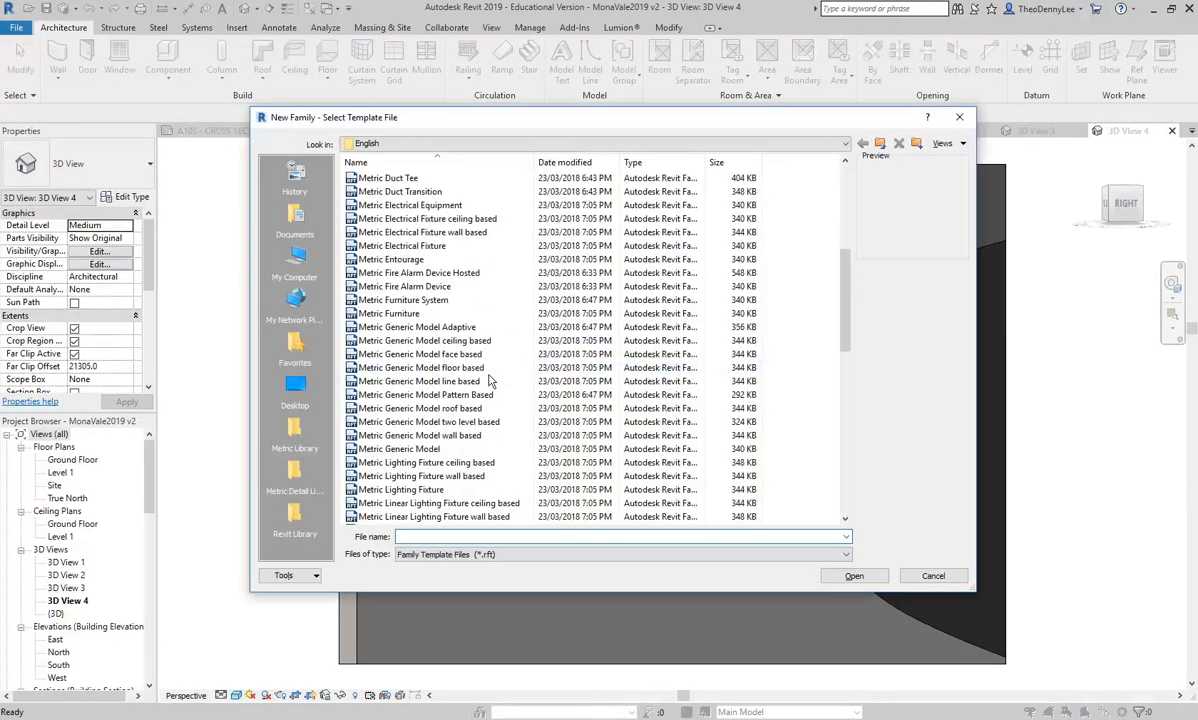
pyautogui.scroll(-6, 490, 380)
pyautogui.click(385, 395)
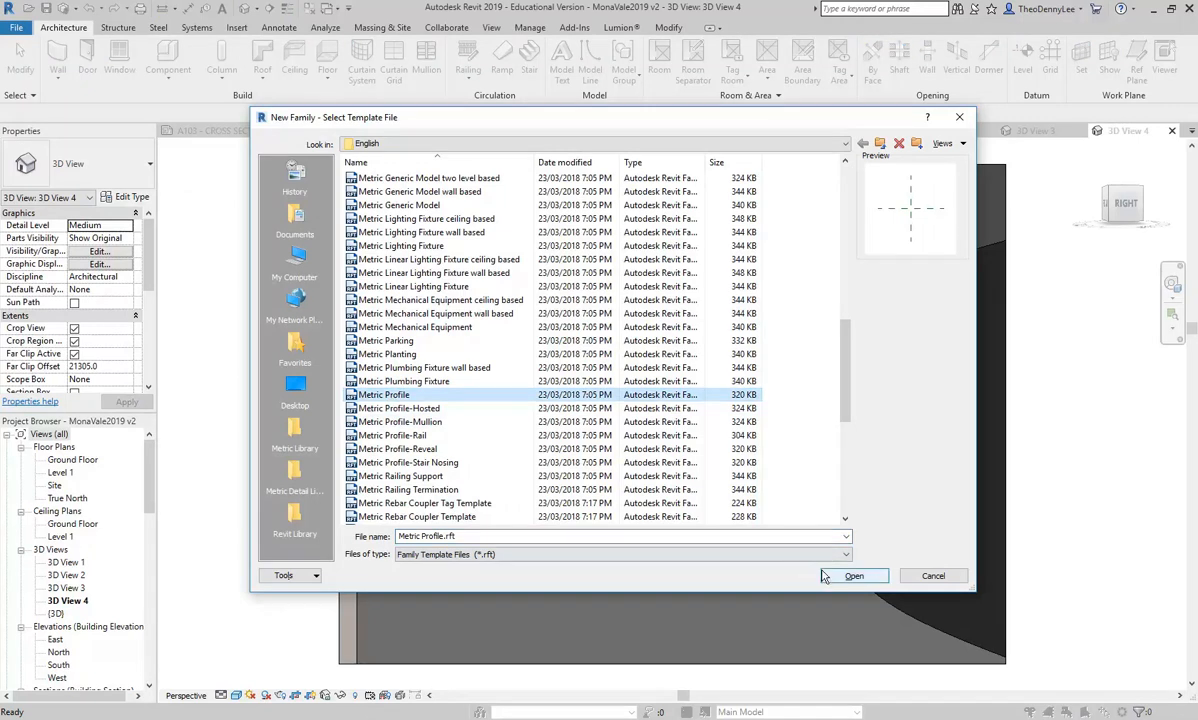
pyautogui.click(853, 575)
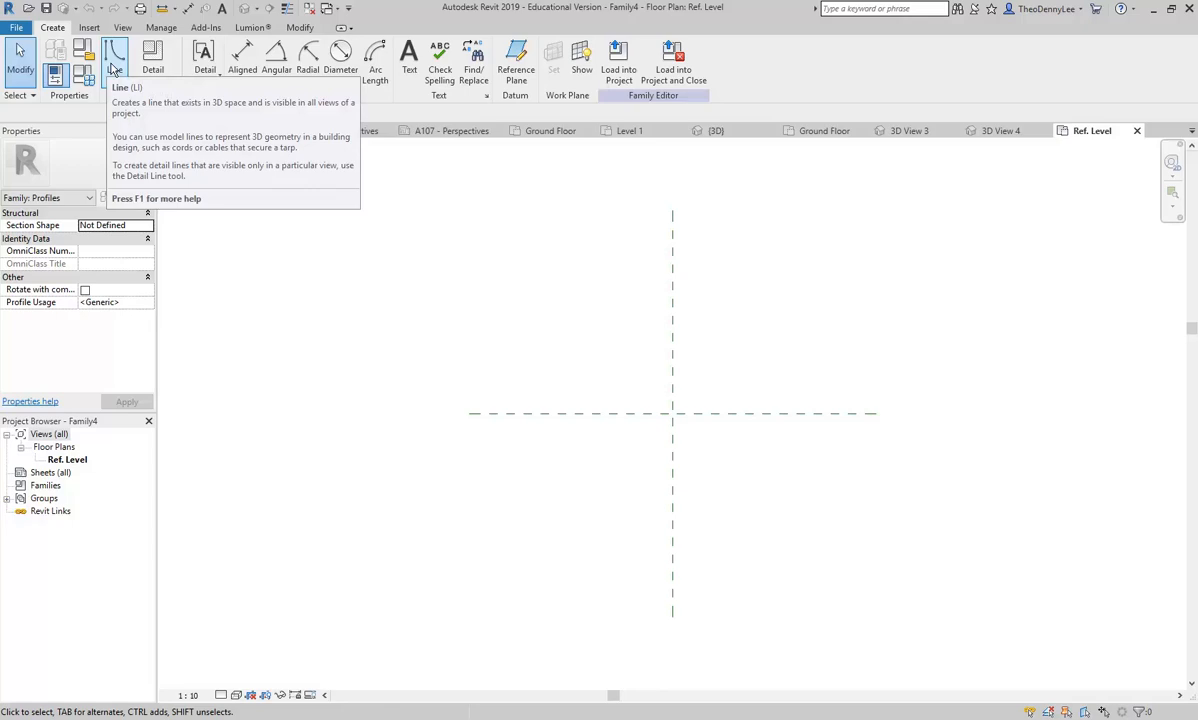
pyautogui.click(1137, 131)
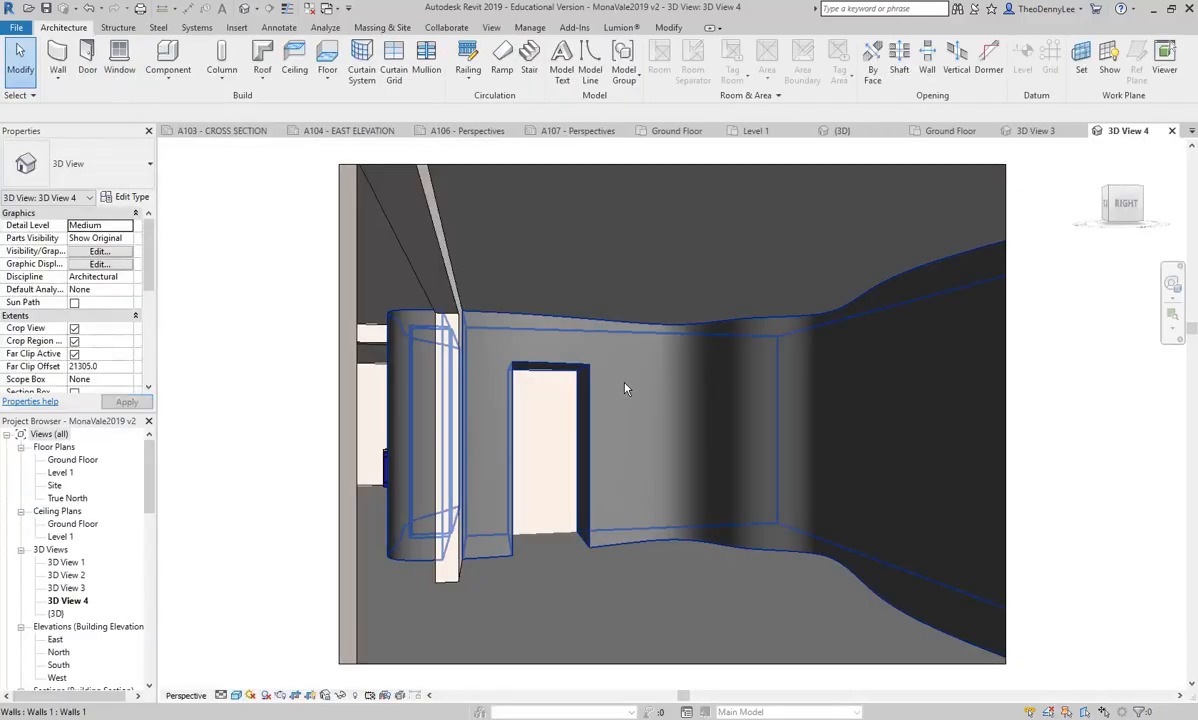
# - Open the {3D} view and place a roof gutter along the front eave's upper edge and the short return at its near end
pyautogui.doubleClick(56, 613)
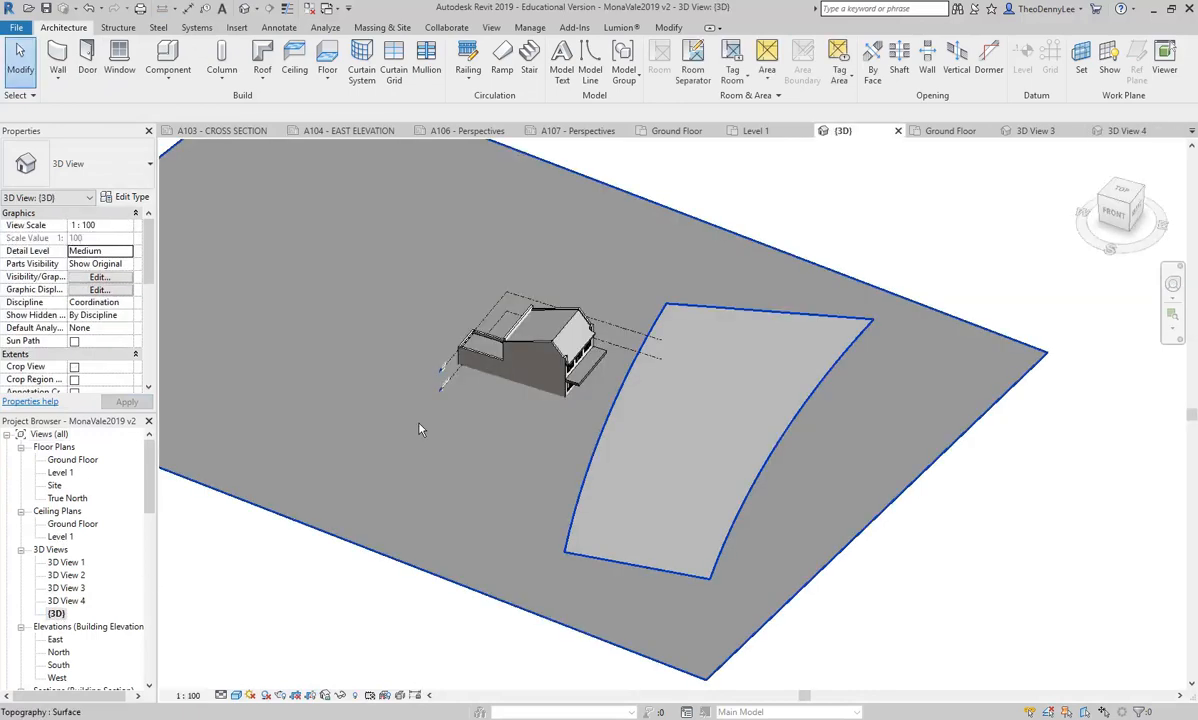
pyautogui.scroll(3, 589, 393)
pyautogui.keyDown('shift'); pyautogui.moveTo(589, 393); pyautogui.dragTo(549, 334, button='middle'); pyautogui.keyUp('shift')
pyautogui.scroll(6, 549, 334)
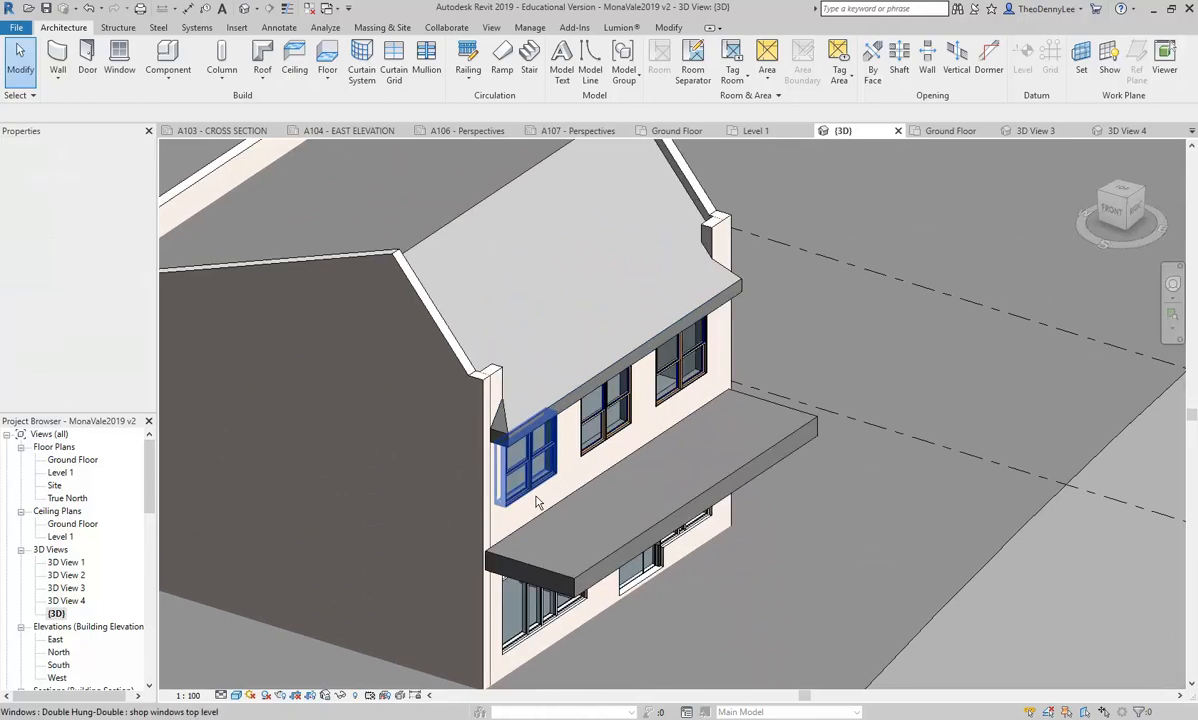
pyautogui.click(262, 84)
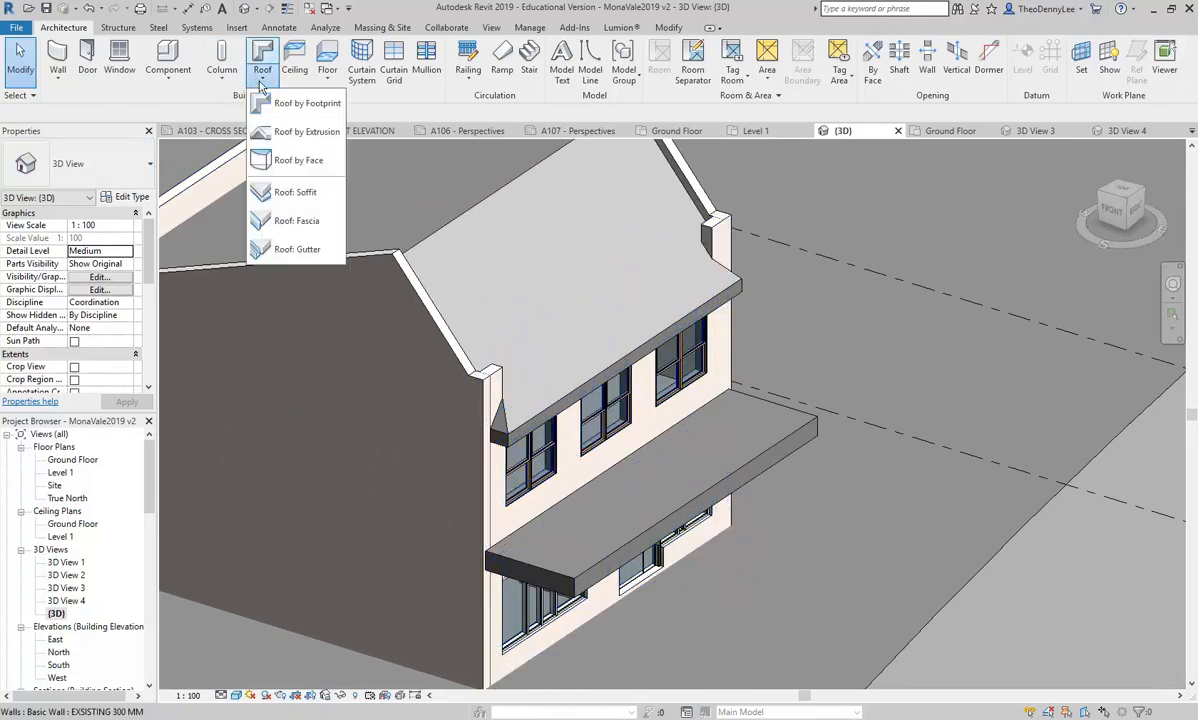
pyautogui.click(280, 248)
pyautogui.scroll(5, 503, 398)
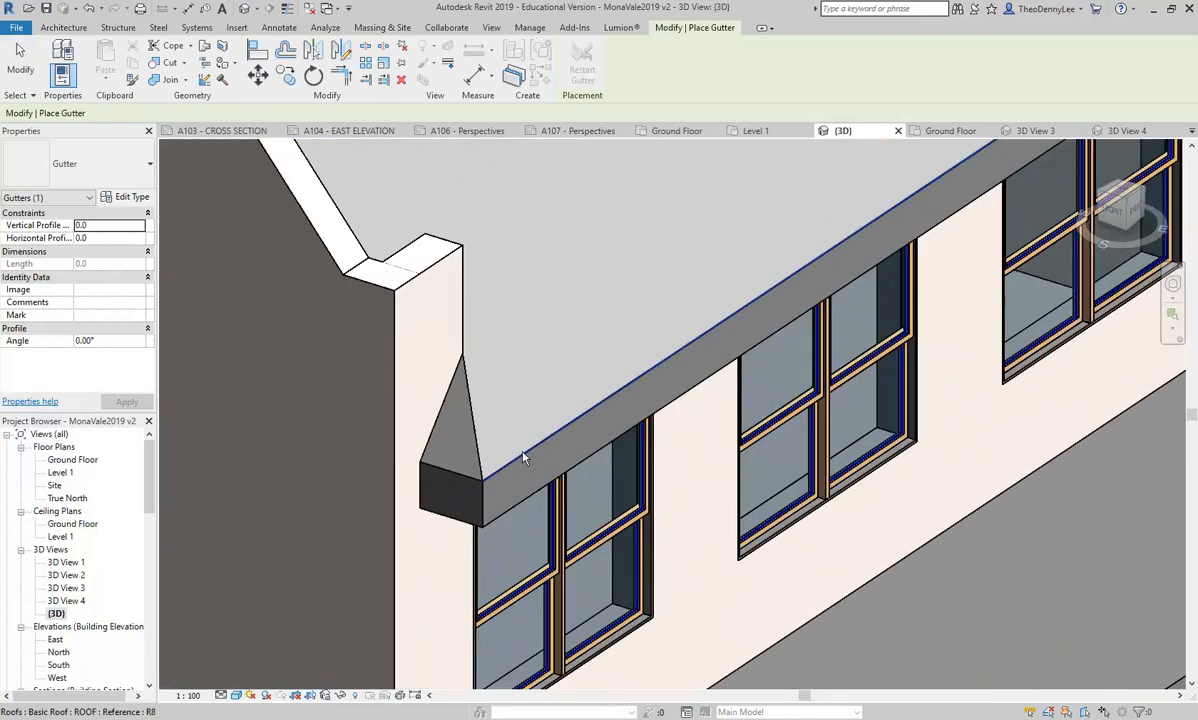
pyautogui.click(526, 458)
pyautogui.click(463, 474)
# - Continue the gutter around the short roof return at the opposite end of the front eave and finish the Gutter command
pyautogui.scroll(-3, 638, 432)
pyautogui.moveTo(636, 440); pyautogui.dragTo(359, 602, button='middle')
pyautogui.scroll(2, 694, 306)
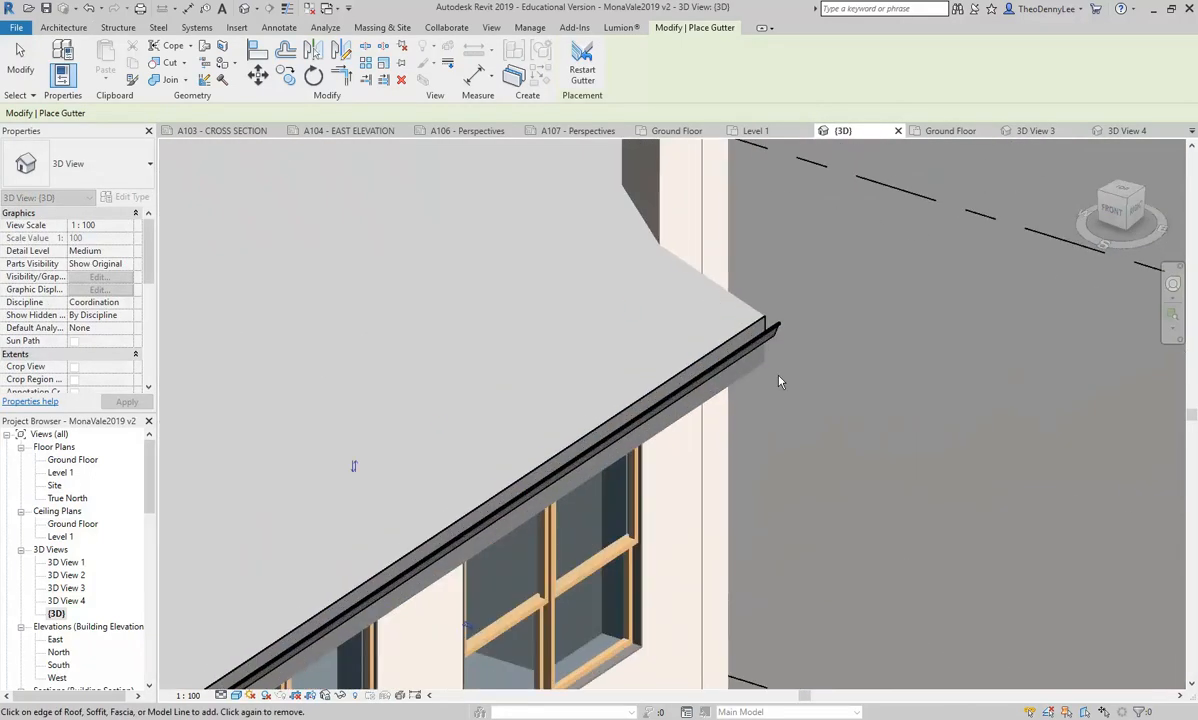
pyautogui.keyDown('shift'); pyautogui.moveTo(783, 380); pyautogui.dragTo(711, 385, button='middle'); pyautogui.keyUp('shift')
pyautogui.keyDown('shift'); pyautogui.moveTo(848, 463); pyautogui.dragTo(734, 516, button='middle'); pyautogui.keyUp('shift')
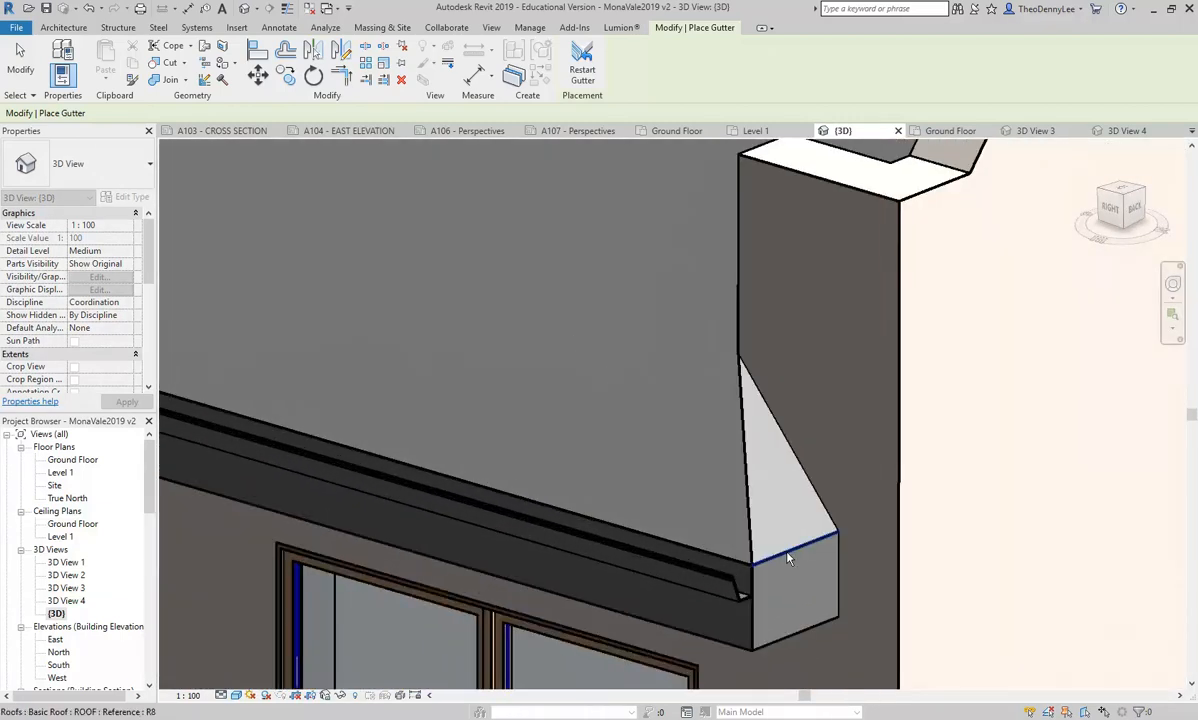
pyautogui.moveTo(564, 452); pyautogui.dragTo(548, 368, button='middle')
pyautogui.press('Escape')
pyautogui.scroll(-1, 500, 364)
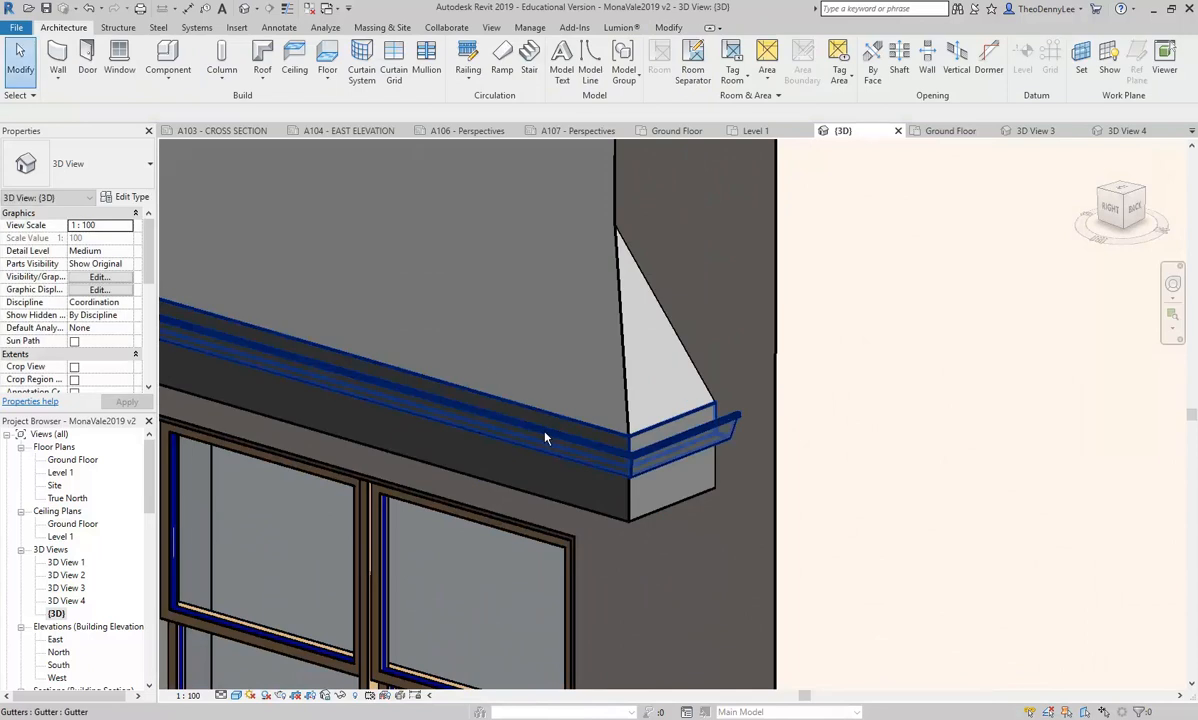
# - Review the profile choices in the new gutter's type properties and cancel without changing the type
pyautogui.click(509, 402)
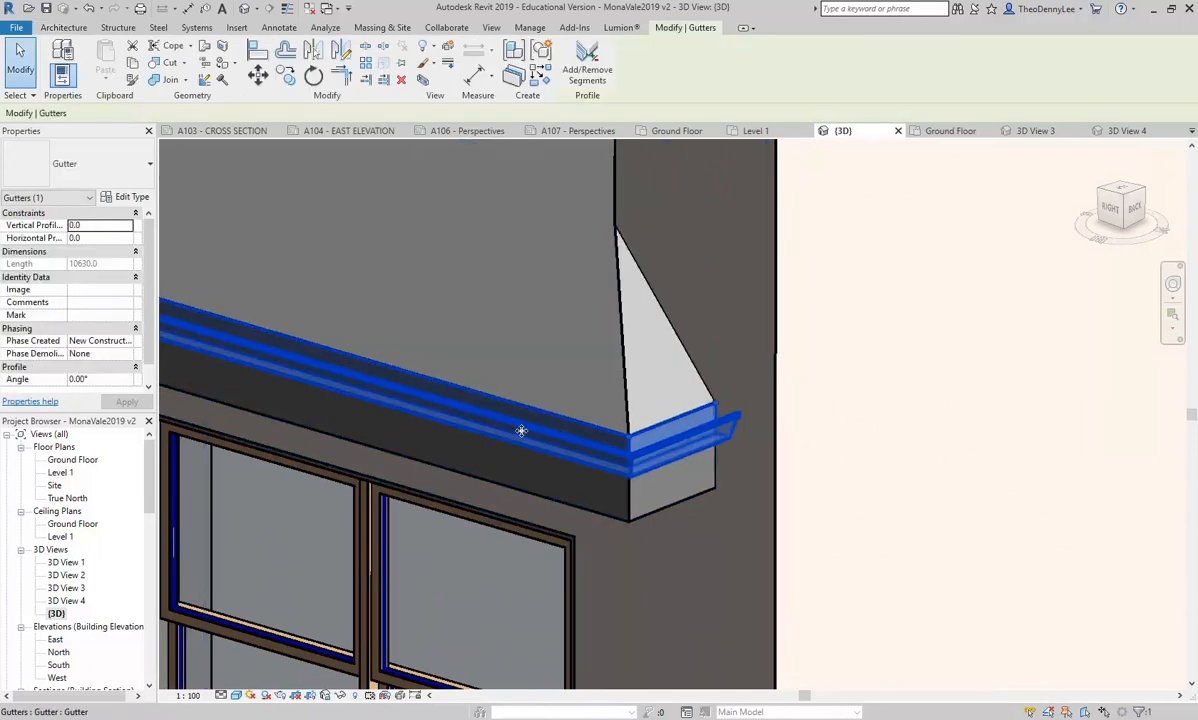
pyautogui.click(120, 197)
pyautogui.click(562, 238)
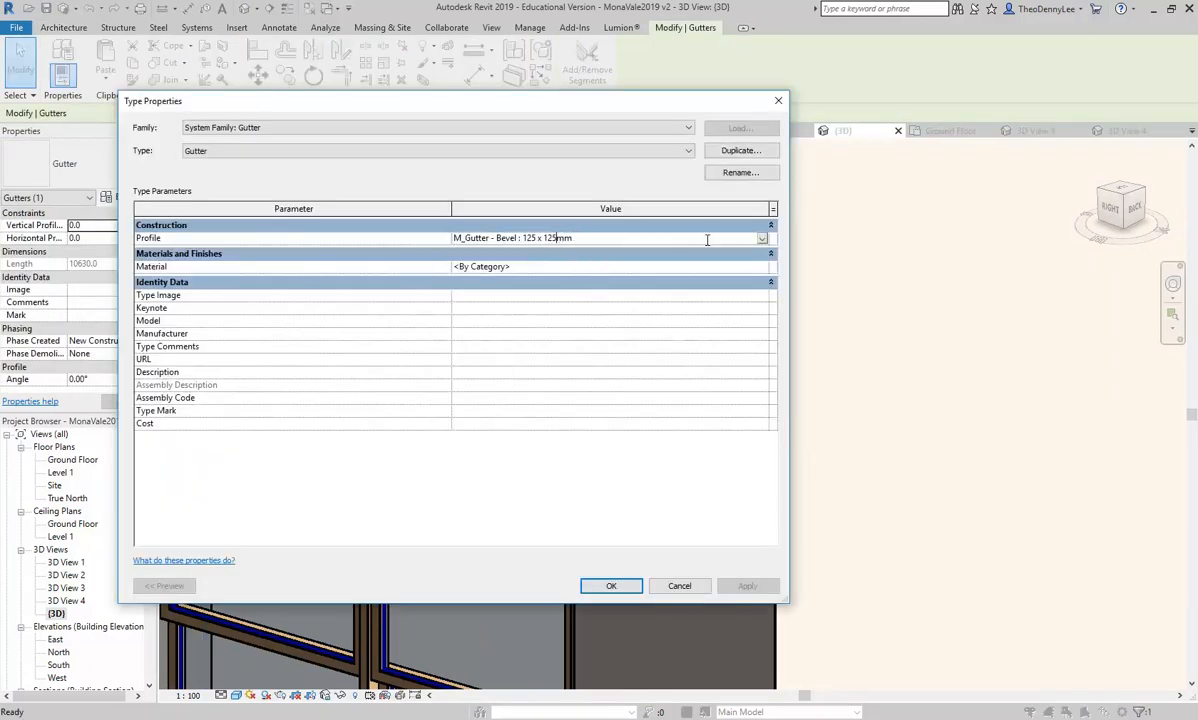
pyautogui.click(762, 240)
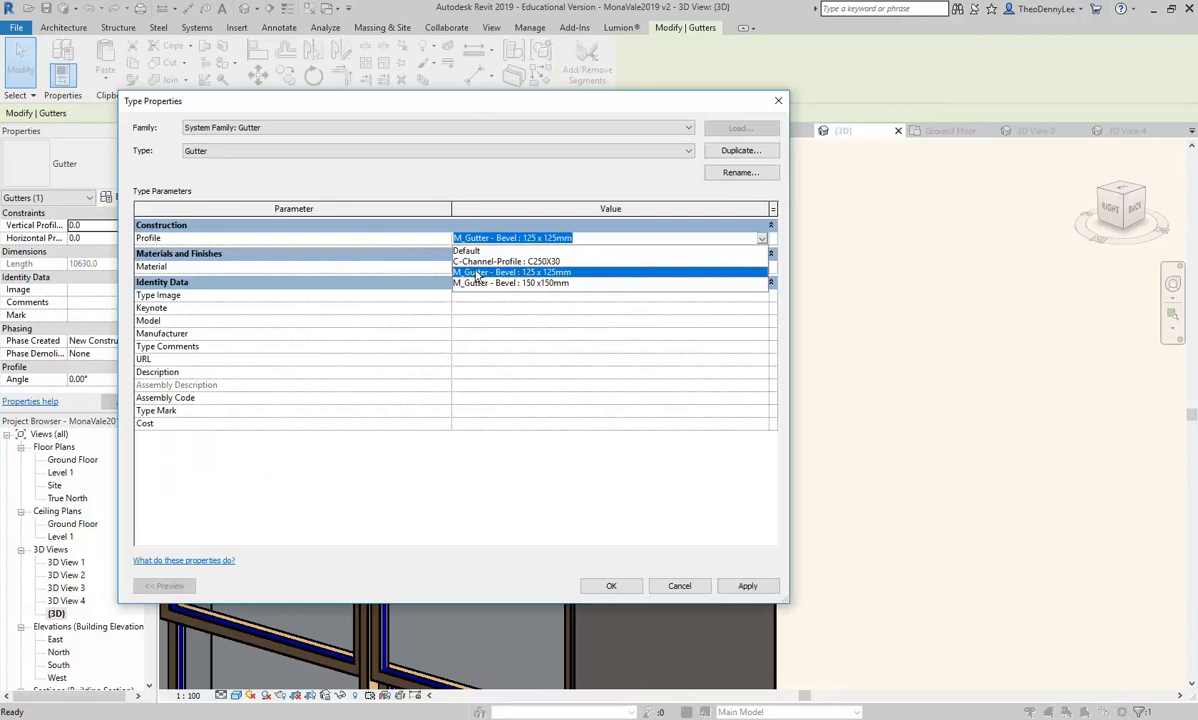
pyautogui.click(688, 588)
pyautogui.click(688, 588)
pyautogui.press('Escape')
pyautogui.scroll(-2, 504, 438)
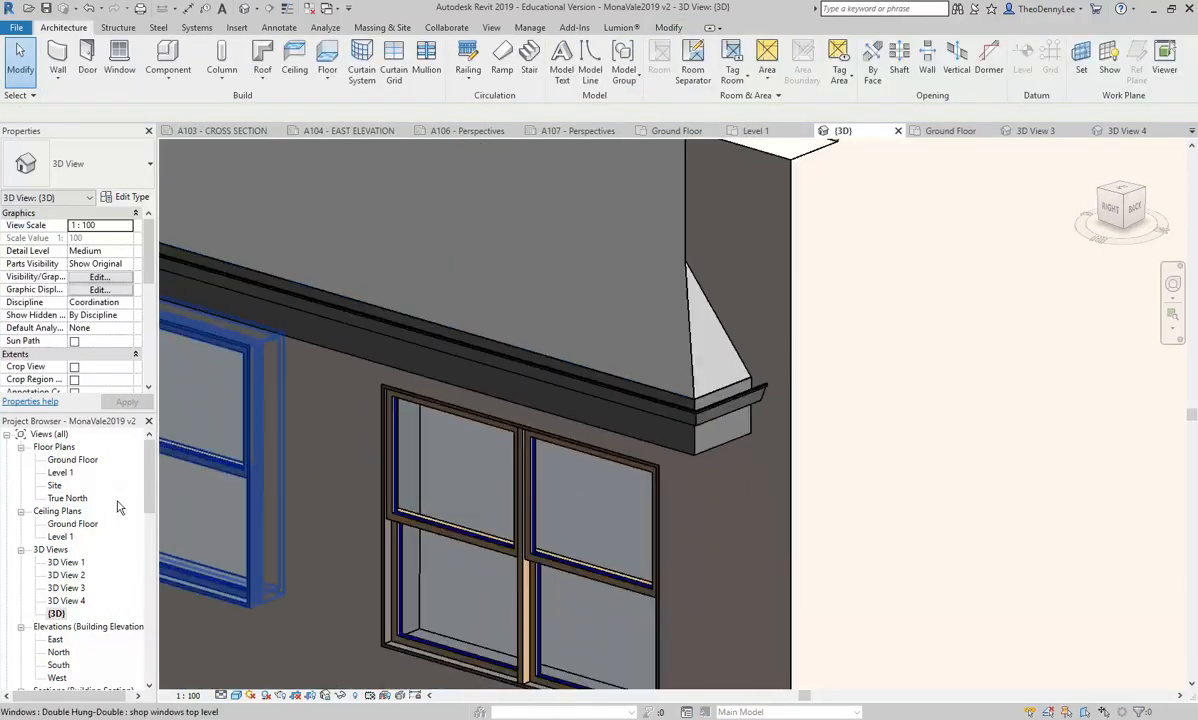
# - Browse the project's families to Profiles and expand M_Gutter - Bevel to view its types
pyautogui.moveTo(150, 459); pyautogui.dragTo(157, 521)
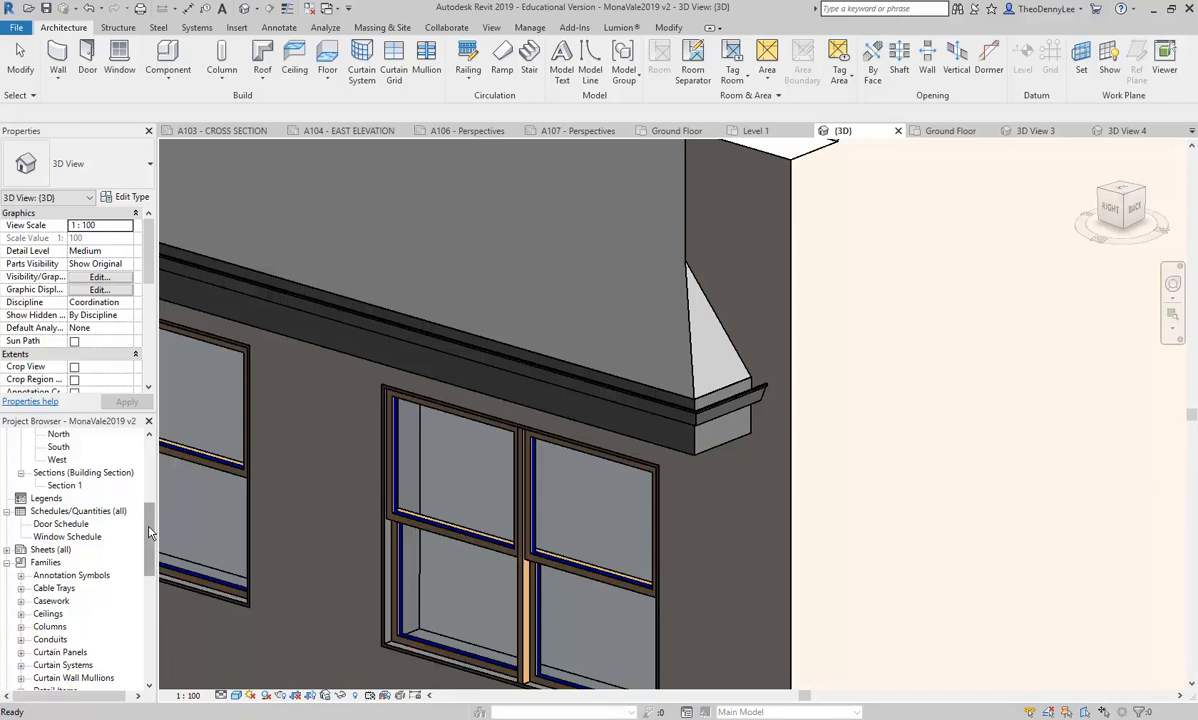
pyautogui.moveTo(150, 532)
pyautogui.mouseDown()
pyautogui.moveTo(152, 521)
pyautogui.moveTo(150, 573)
pyautogui.mouseUp()
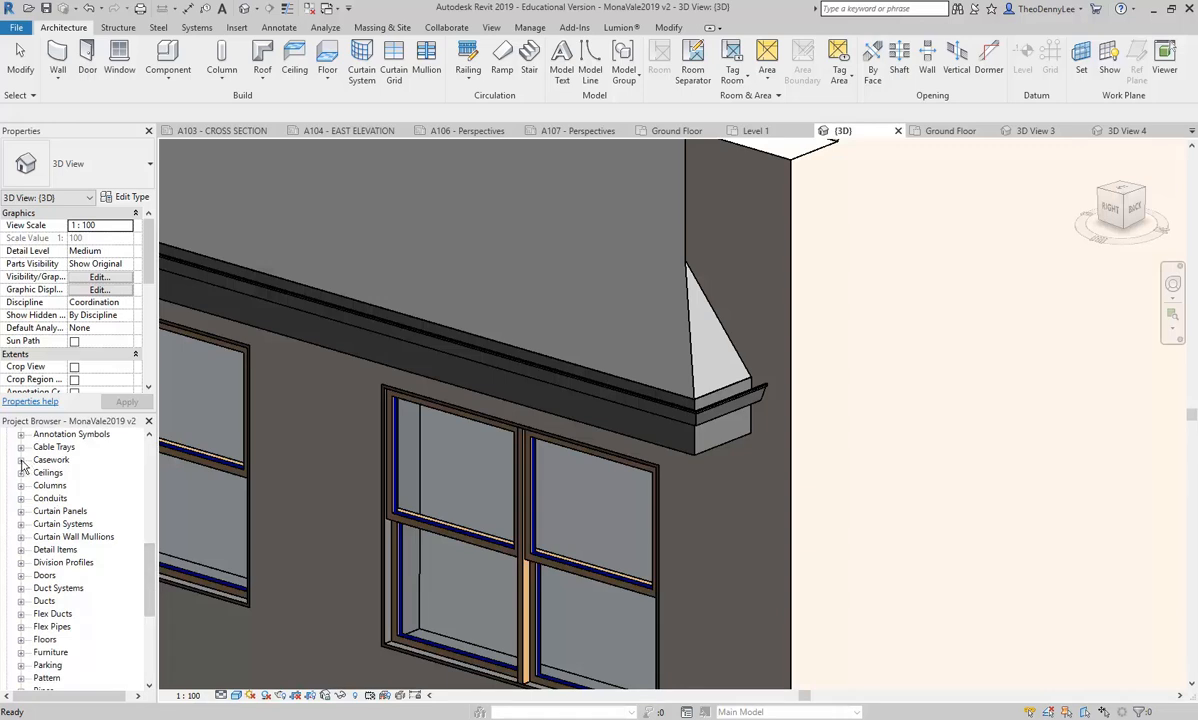
pyautogui.scroll(-4, 43, 509)
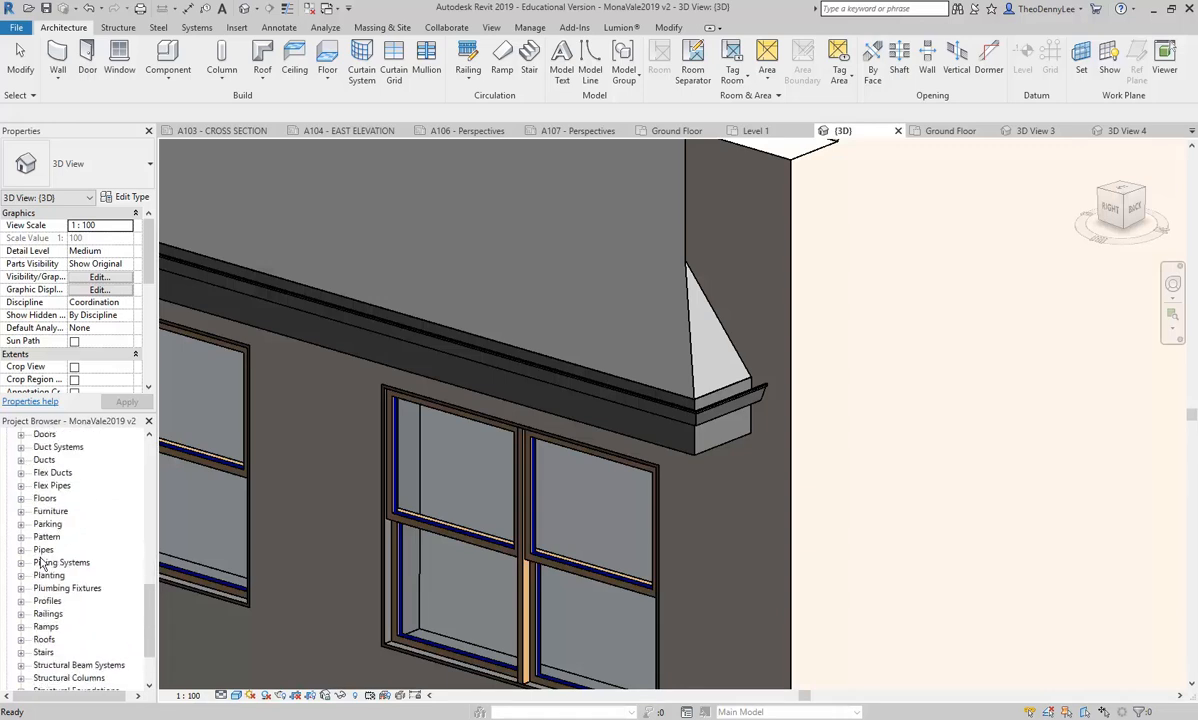
pyautogui.scroll(-1, 40, 565)
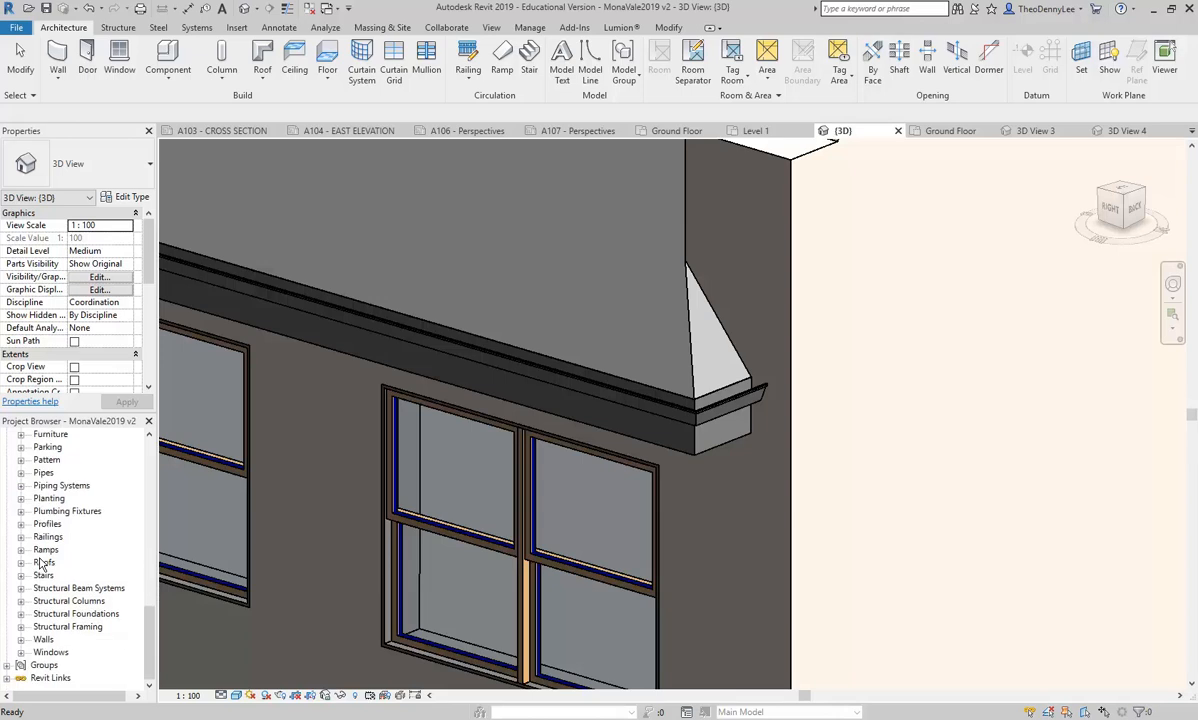
pyautogui.click(21, 524)
pyautogui.scroll(-1, 59, 574)
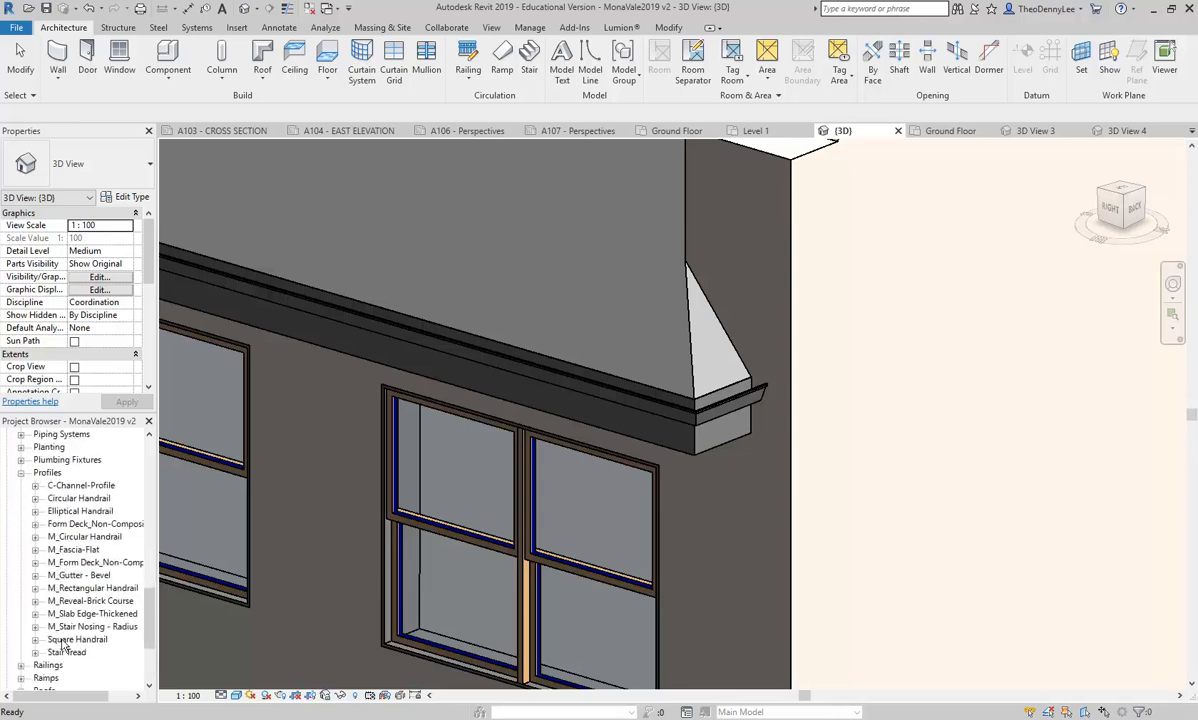
pyautogui.doubleClick(68, 577)
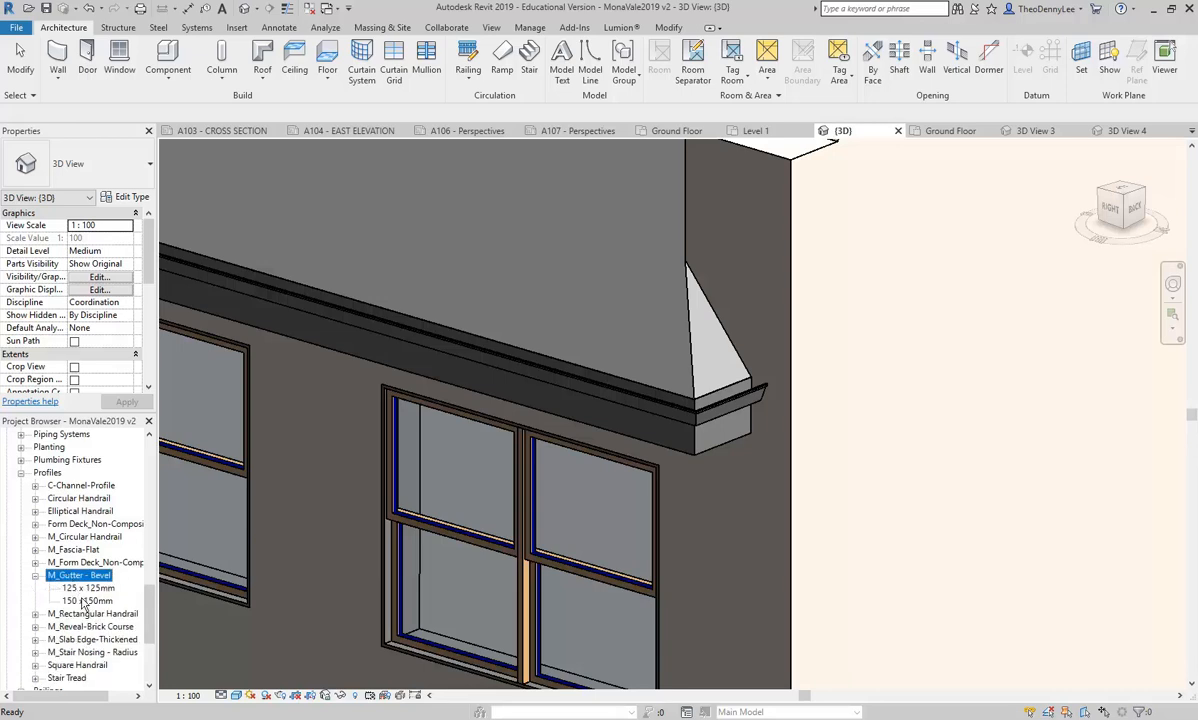
# - Open the M_Gutter - Bevel family for editing, examine its profile outline, and close it without saving
pyautogui.click(85, 601)
pyautogui.rightClick(85, 601)
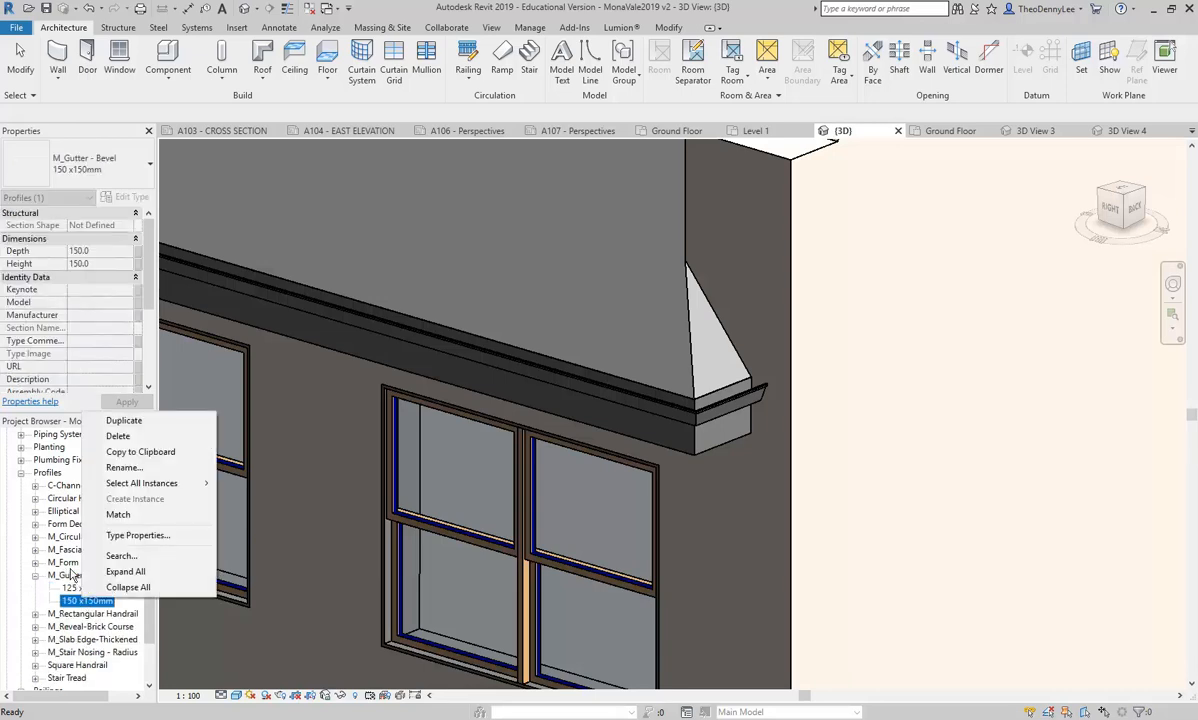
pyautogui.rightClick(66, 577)
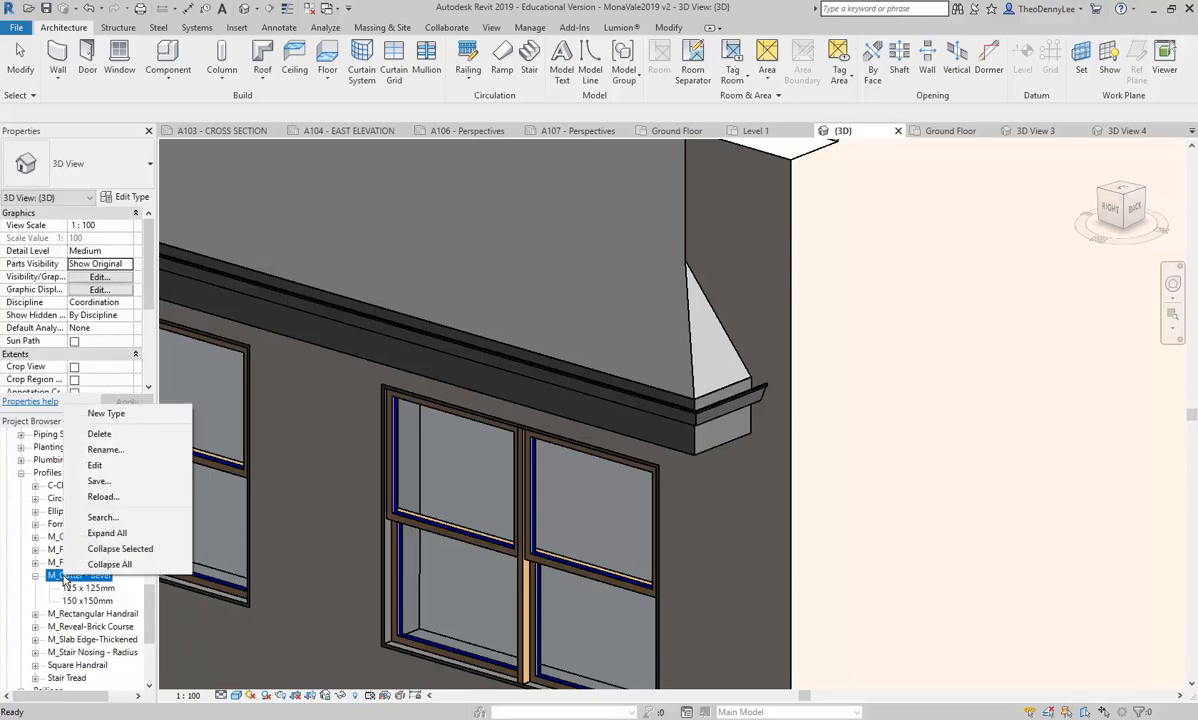
pyautogui.click(95, 465)
pyautogui.scroll(-2, 446, 511)
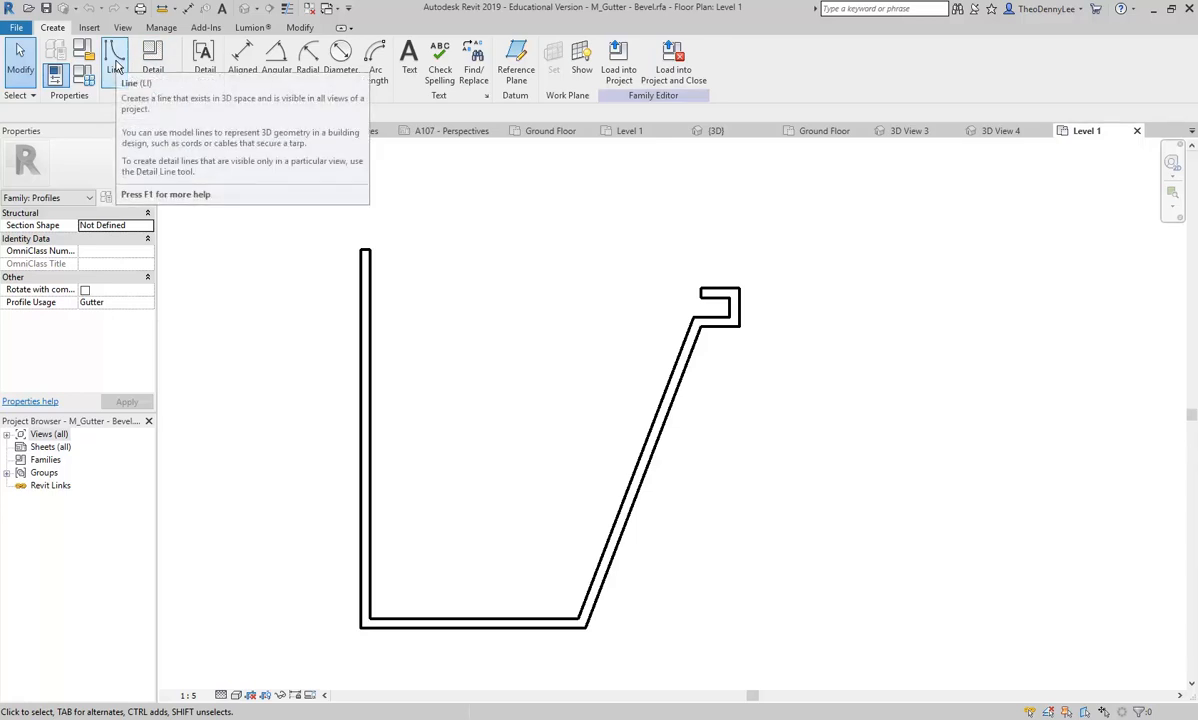
pyautogui.click(1138, 133)
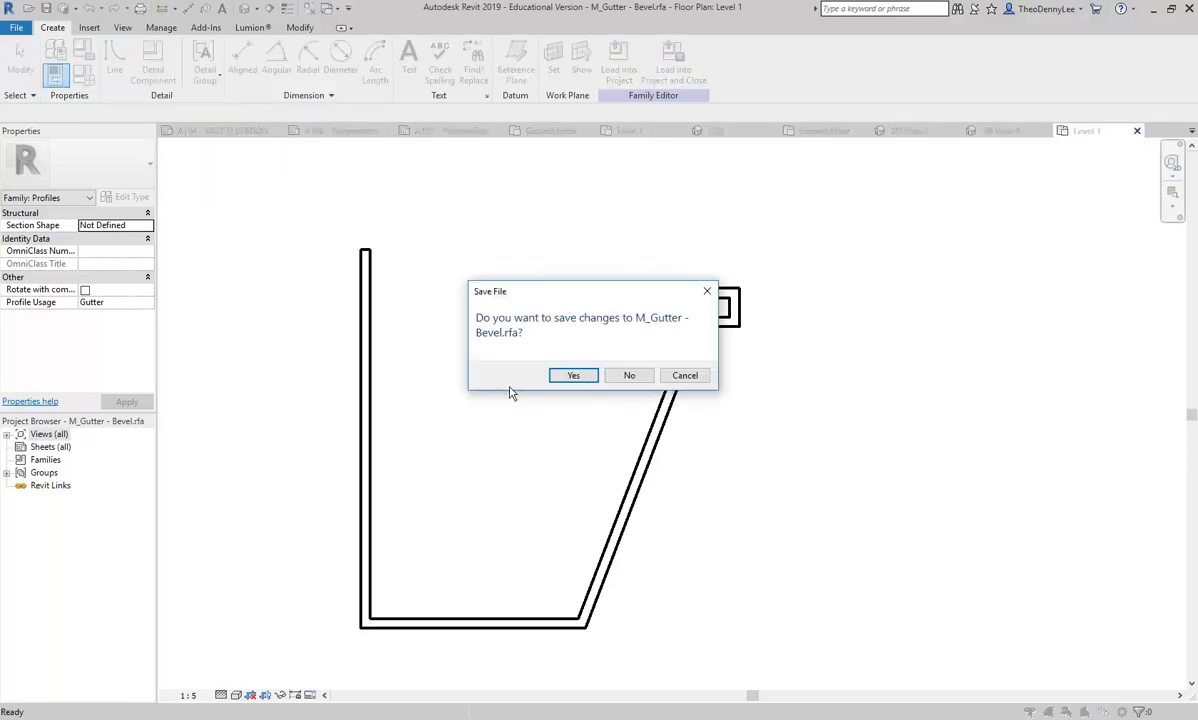
pyautogui.click(626, 374)
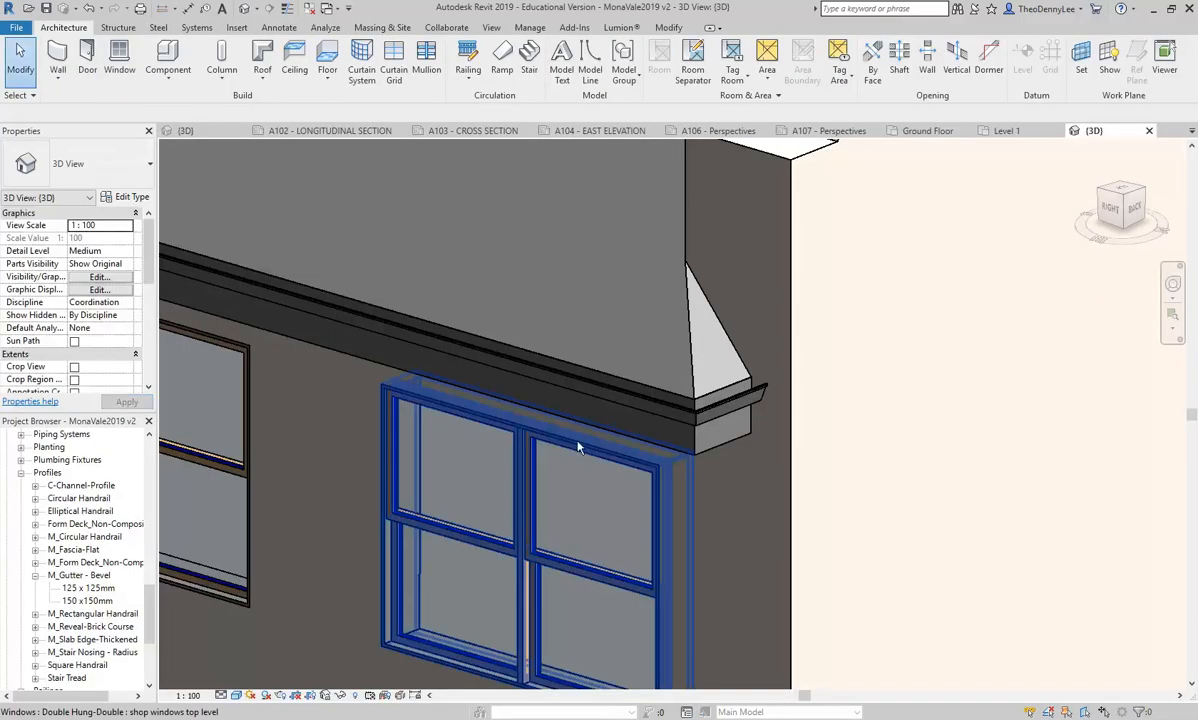
# - Open the Ground Floor plan, select the curved in-place wall to view its properties, and clear the selection
pyautogui.scroll(-5, 563, 455)
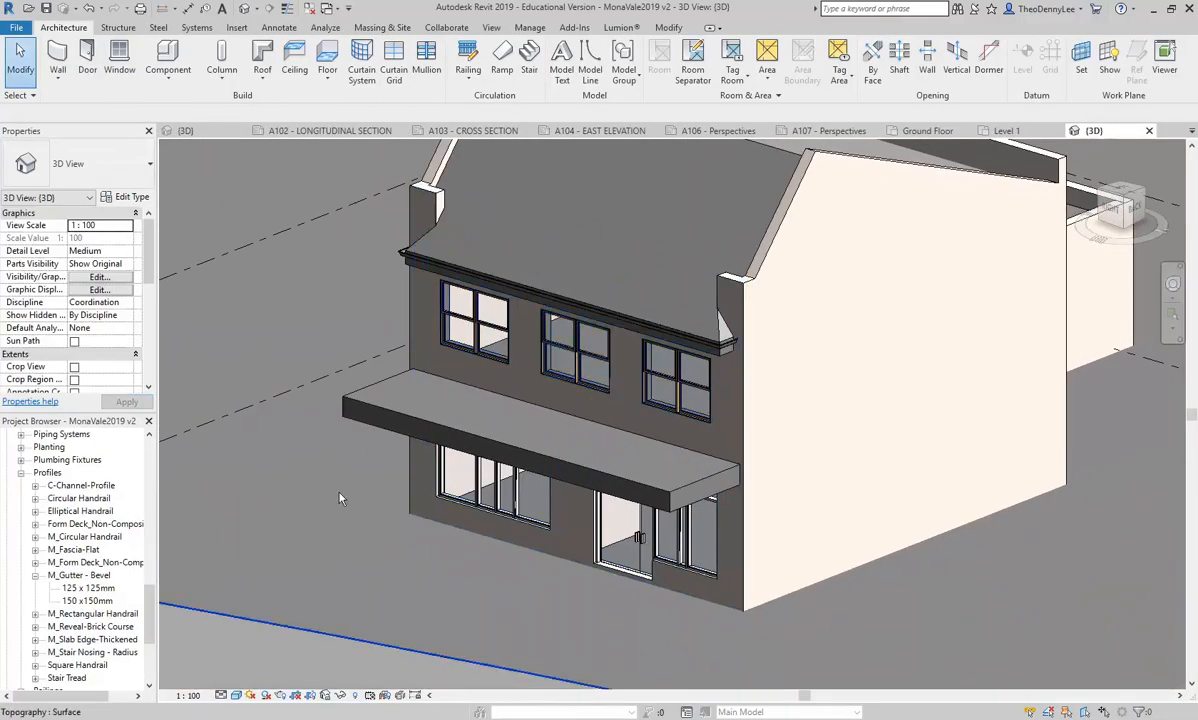
pyautogui.scroll(15, 147, 636)
pyautogui.doubleClick(74, 460)
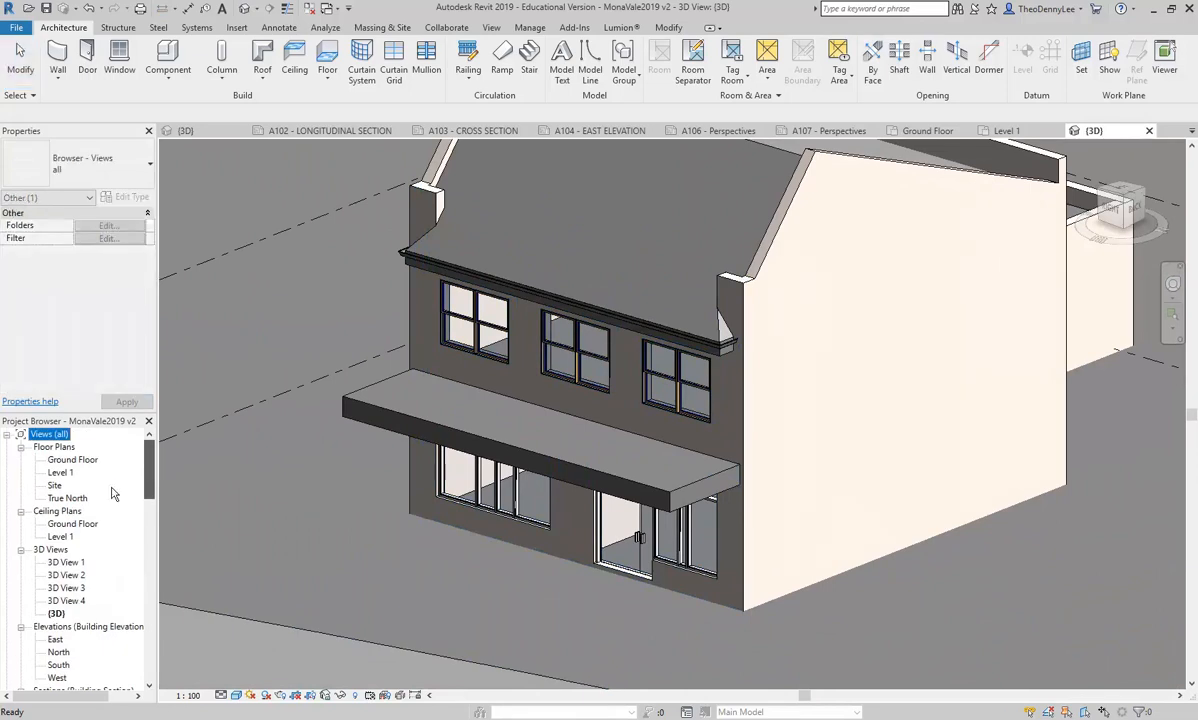
pyautogui.moveTo(506, 523); pyautogui.dragTo(500, 527, button='middle')
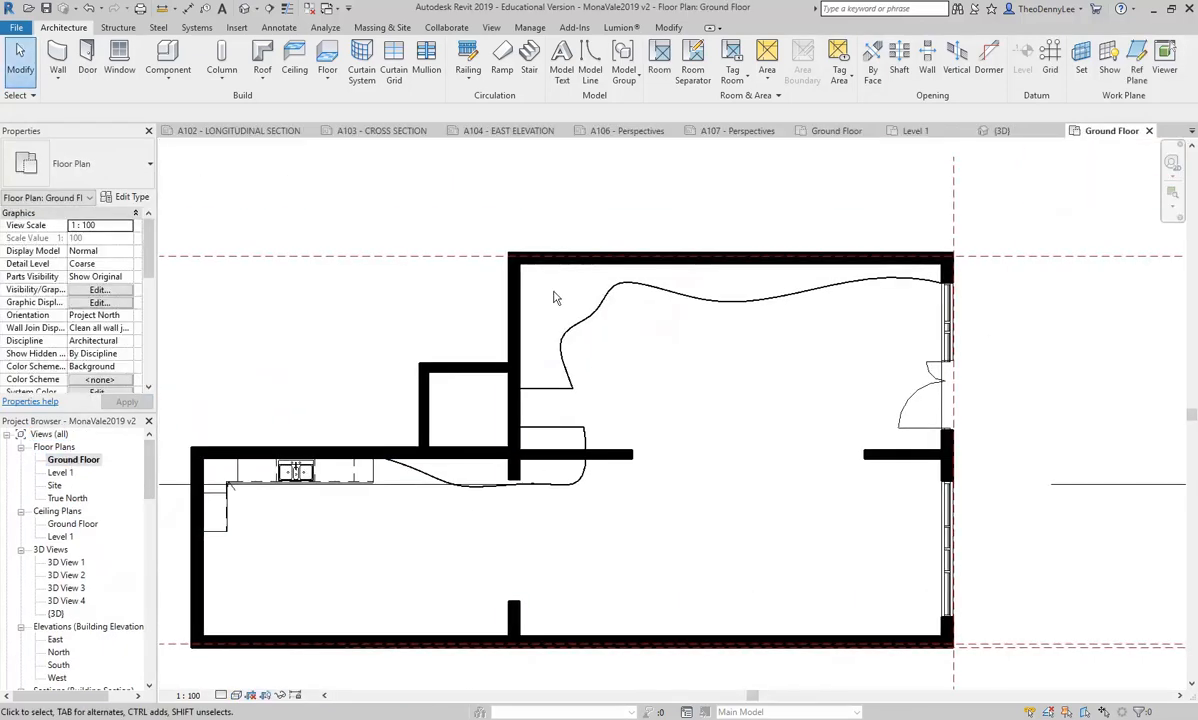
pyautogui.click(560, 343)
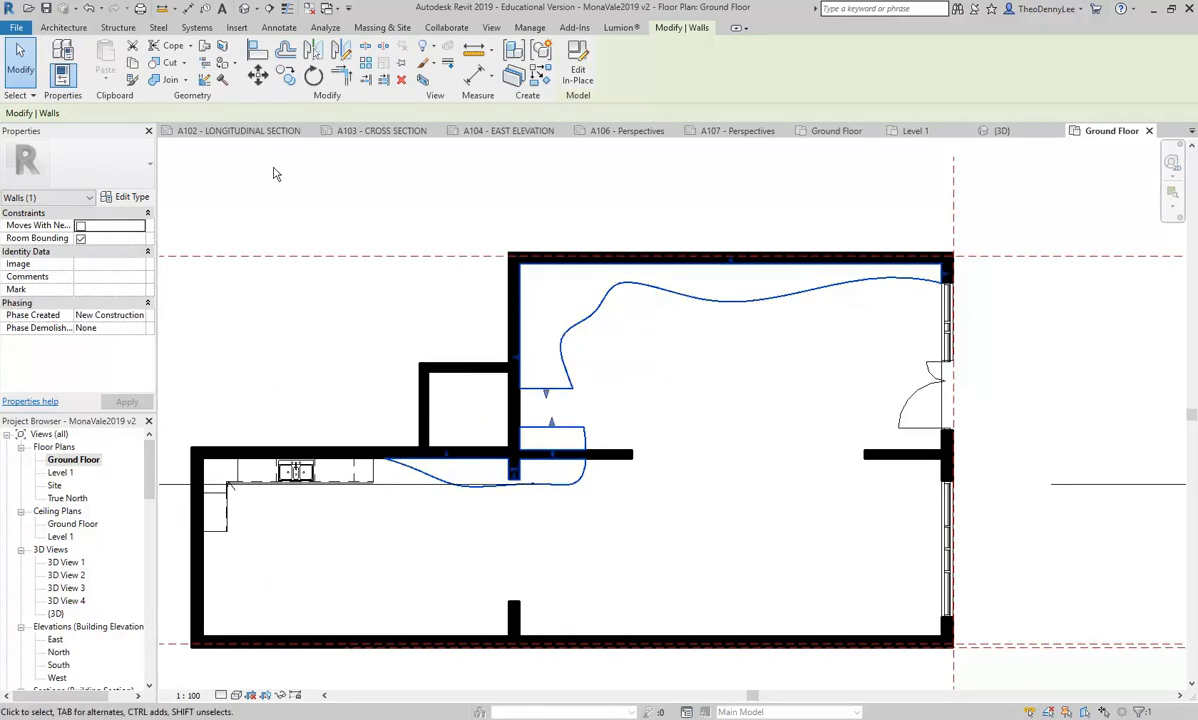
pyautogui.click(305, 211)
# - View the Place a Component and Model In-Place options without starting either command
pyautogui.click(167, 72)
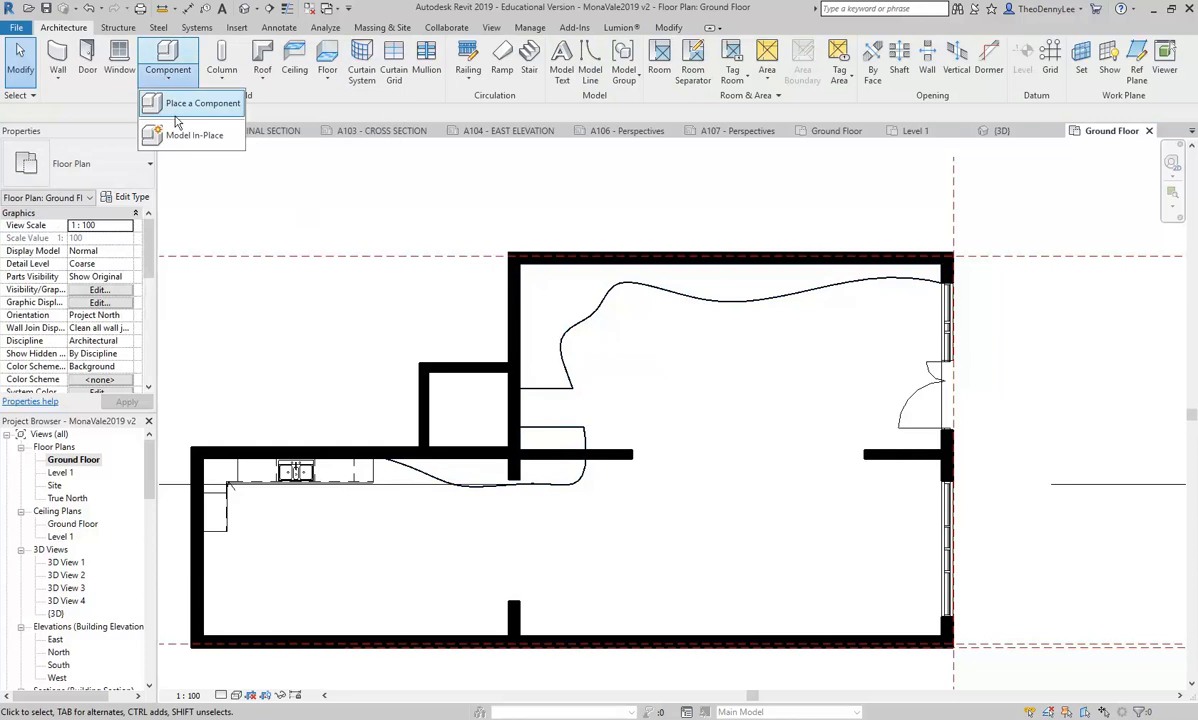
pyautogui.click(260, 179)
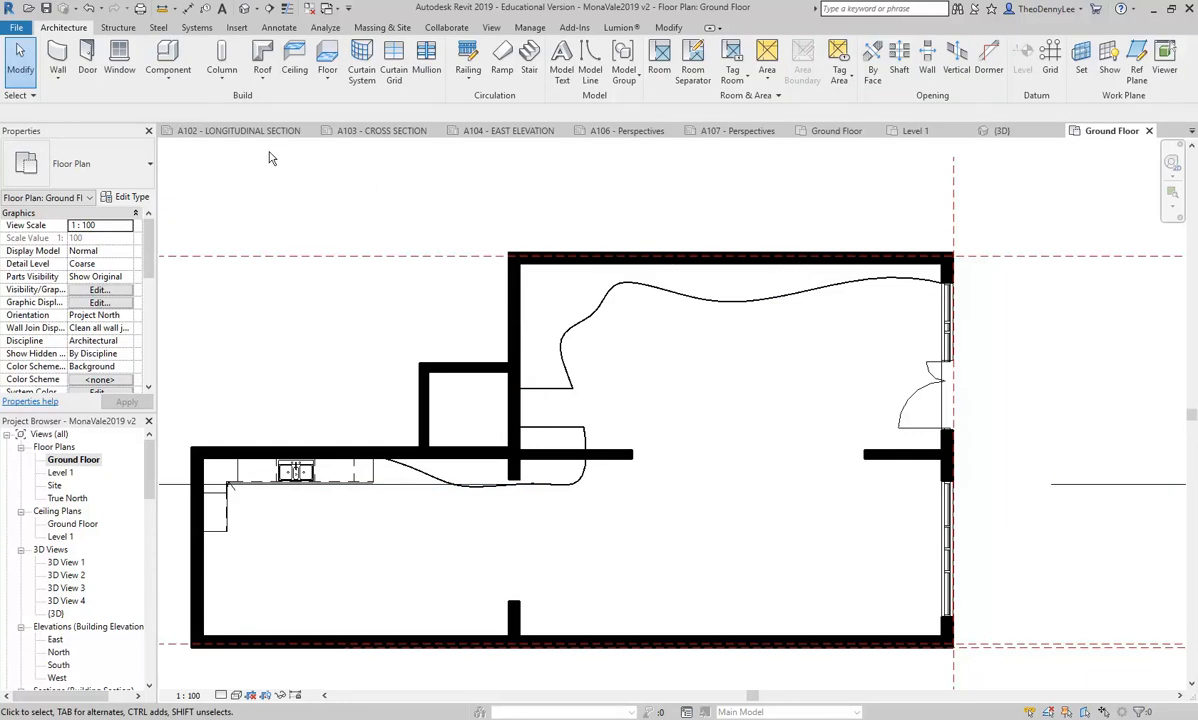
pyautogui.click(172, 84)
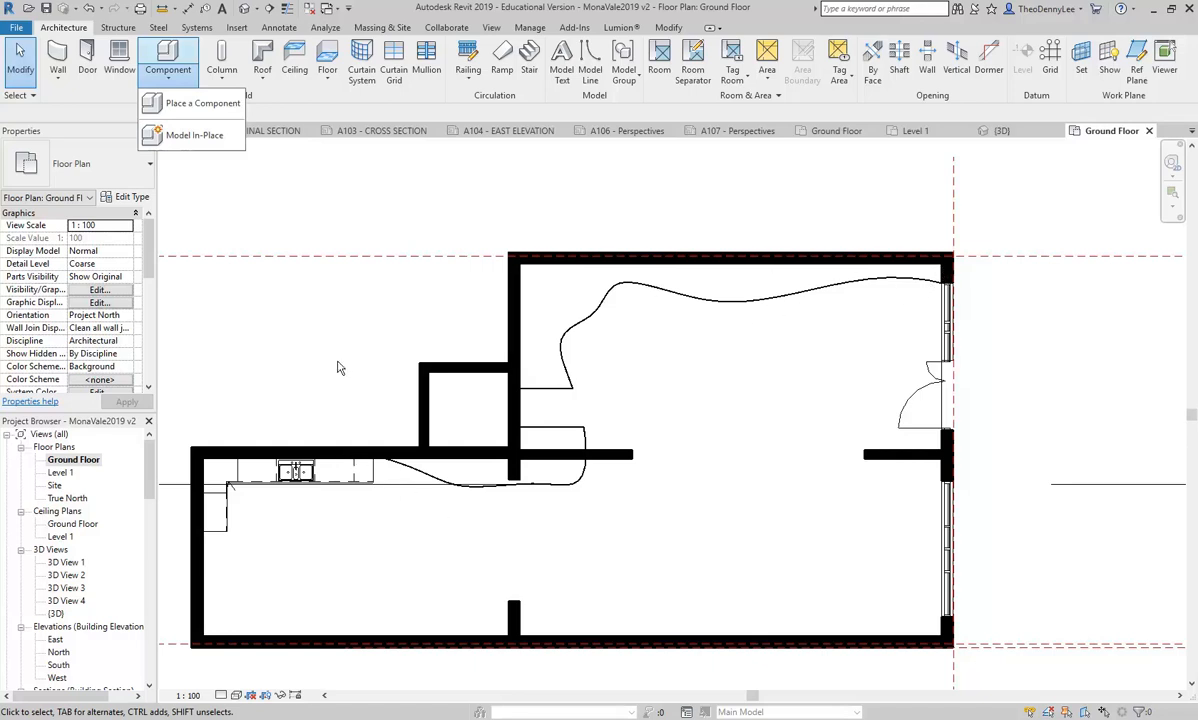
pyautogui.click(340, 360)
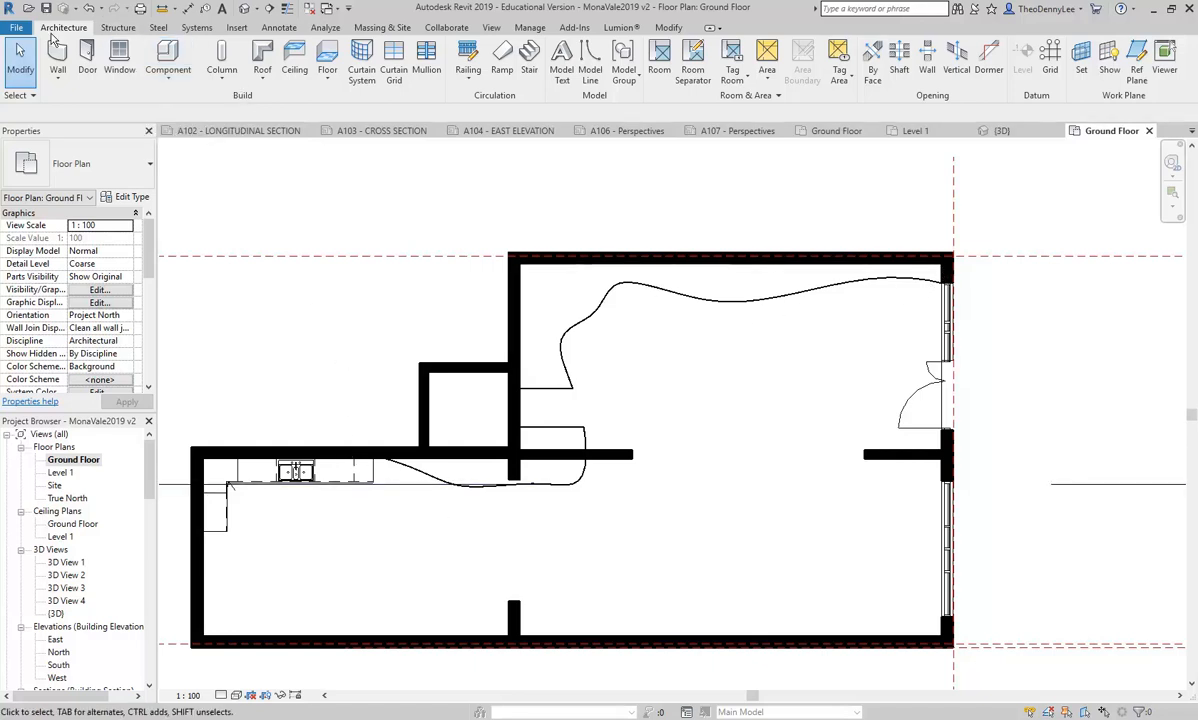
# - Start a new family and bring up the choice of family template files
pyautogui.click(20, 27)
pyautogui.moveTo(95, 93)
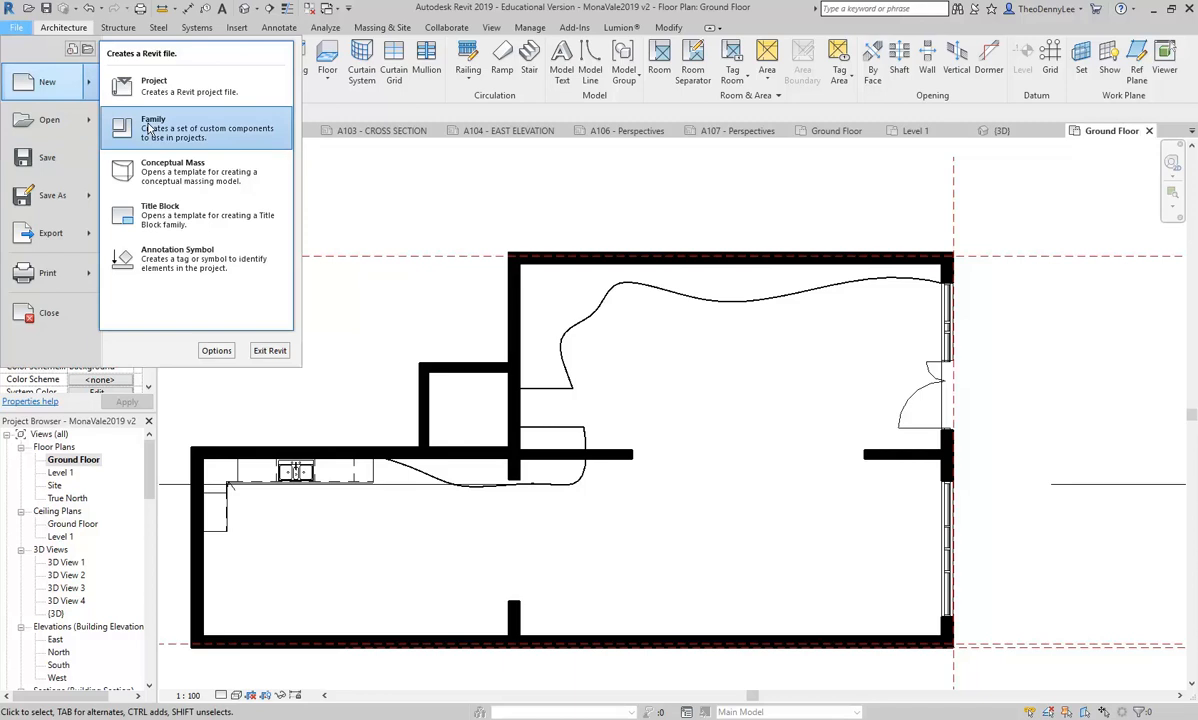
pyautogui.click(150, 128)
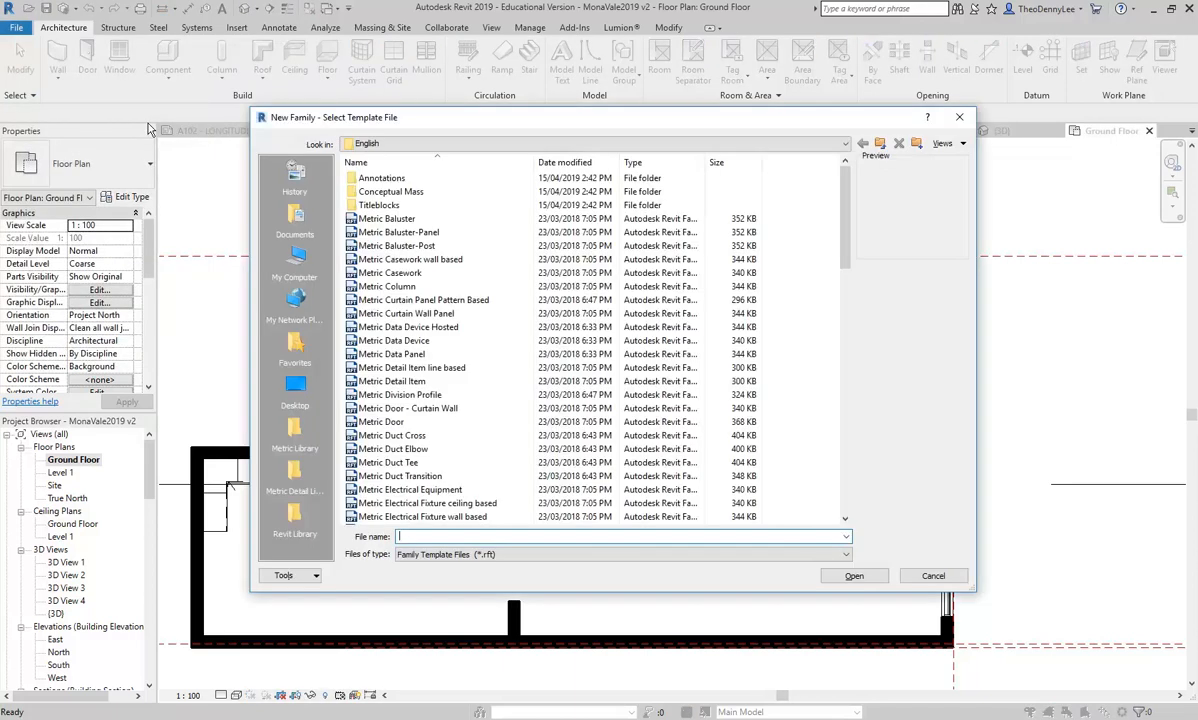
# - Compare the Metric Casework wall based, Metric Casework and Metric Furniture templates by viewing their previews
pyautogui.click(400, 259)
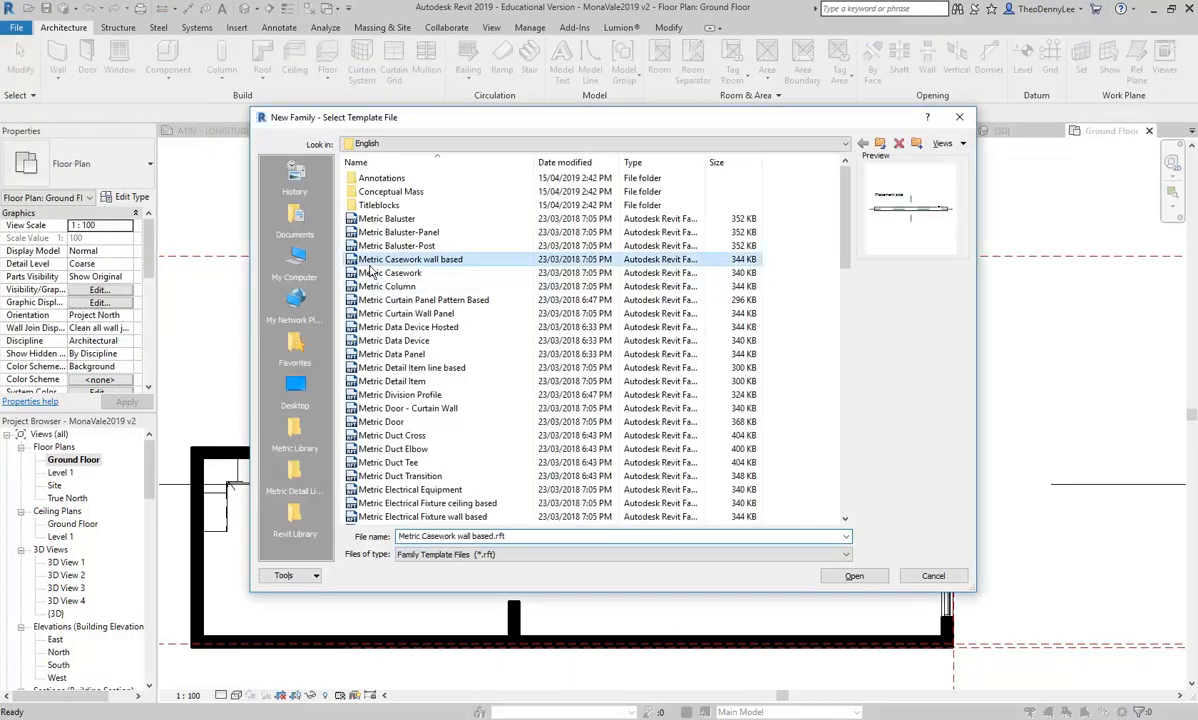
pyautogui.click(386, 273)
pyautogui.scroll(-7, 395, 300)
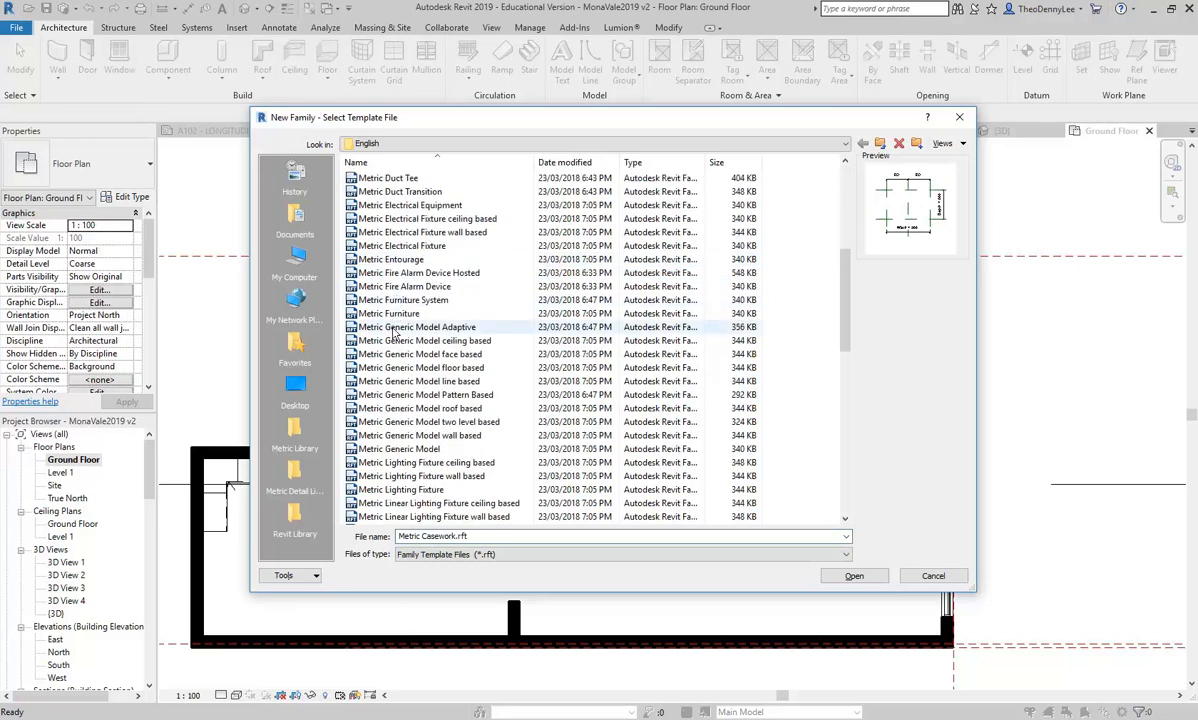
pyautogui.click(402, 314)
pyautogui.scroll(4, 395, 330)
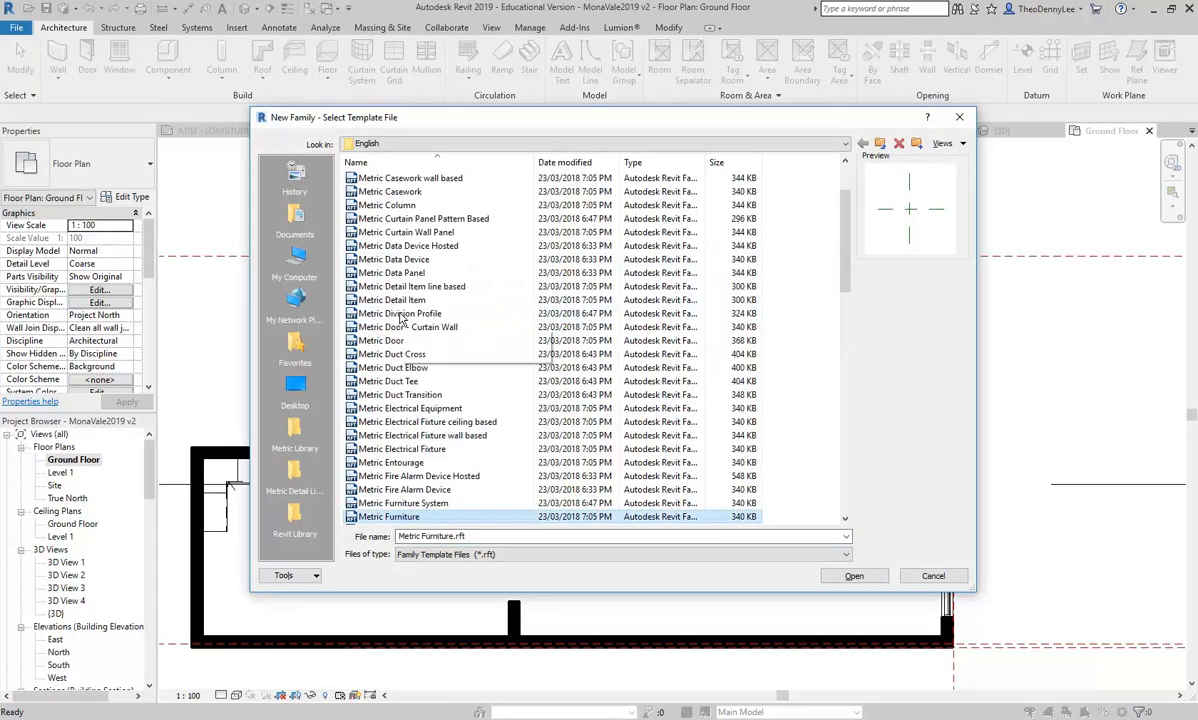
pyautogui.scroll(-2, 380, 390)
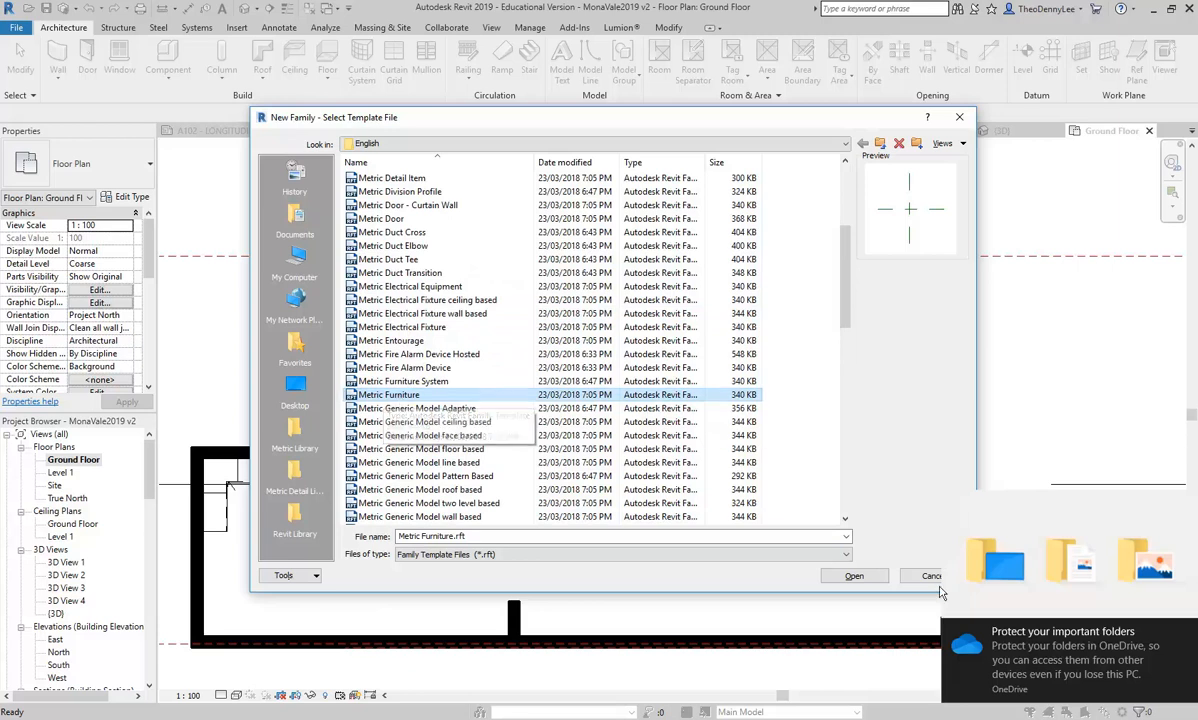
pyautogui.click(1187, 634)
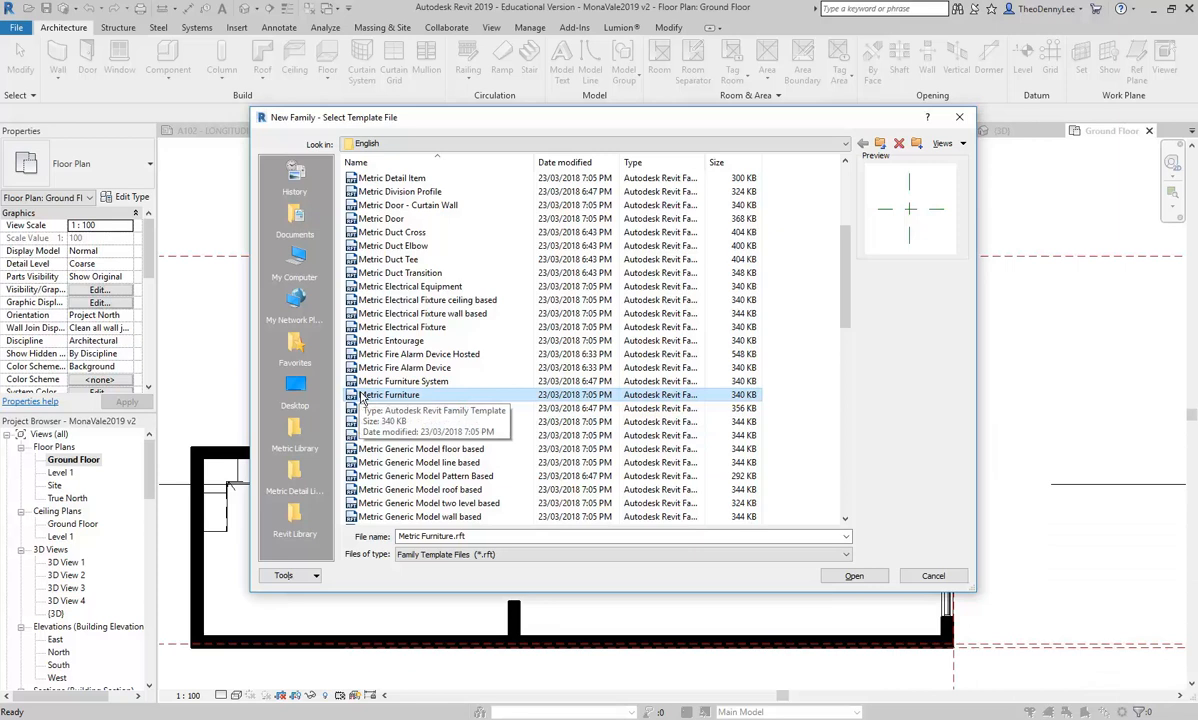
pyautogui.scroll(3, 362, 400)
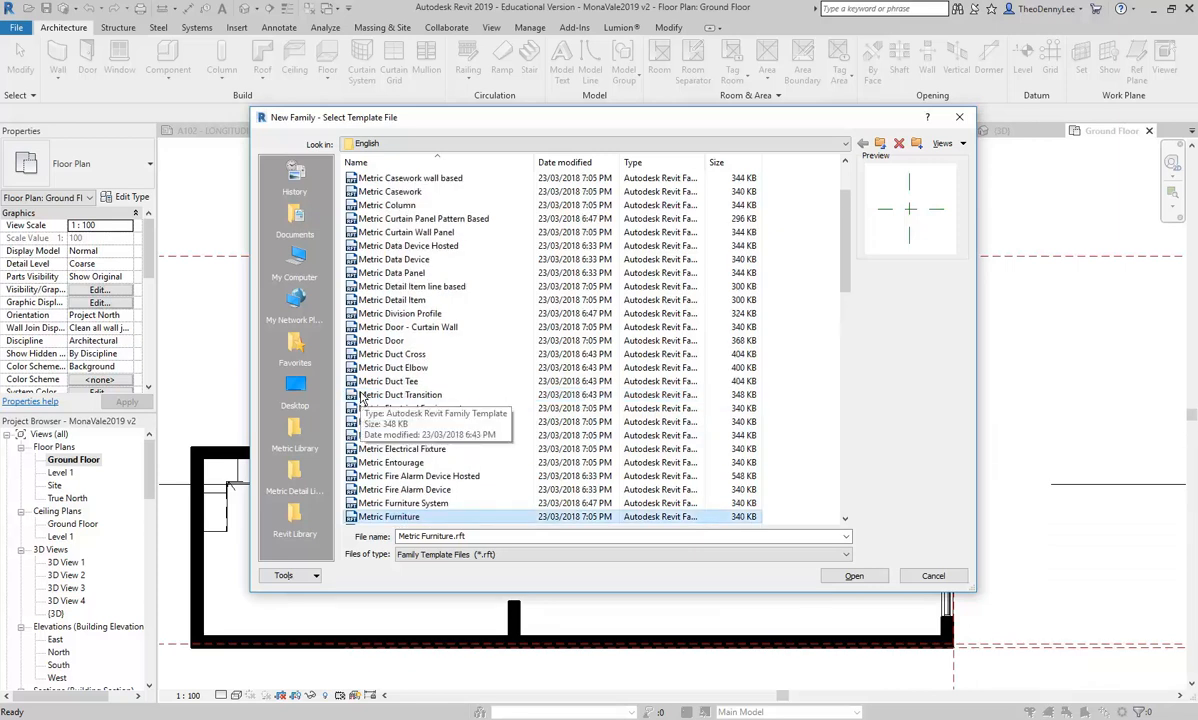
pyautogui.click(389, 192)
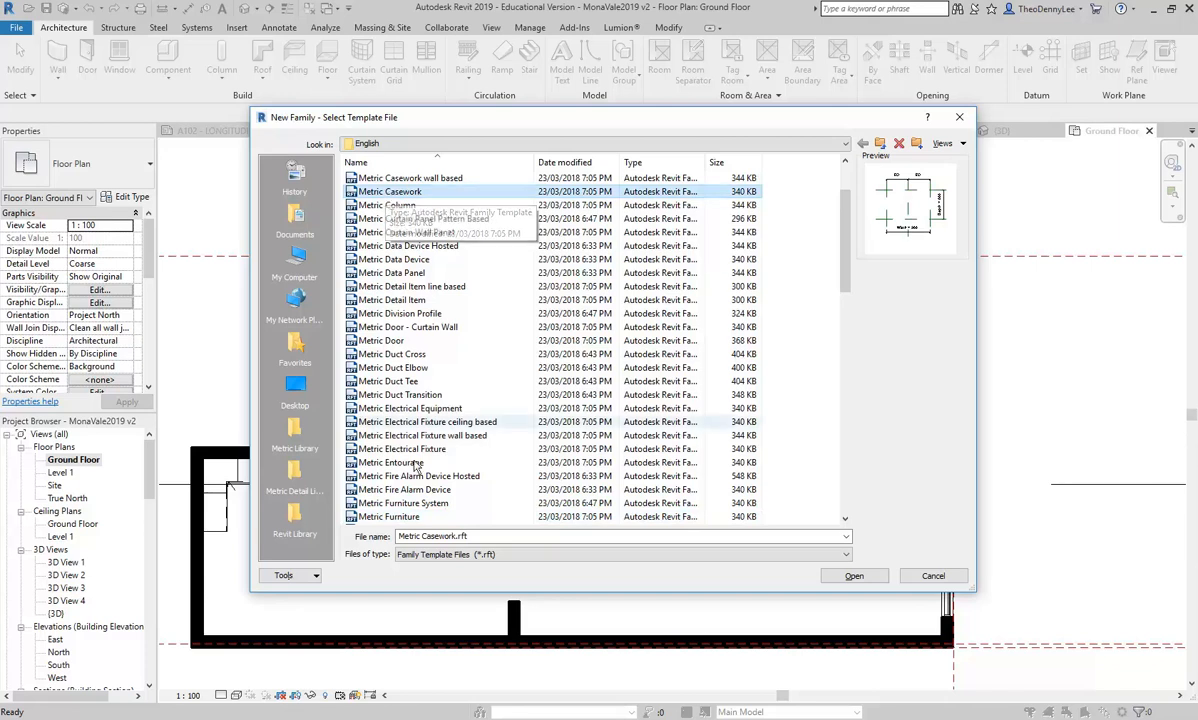
pyautogui.click(389, 517)
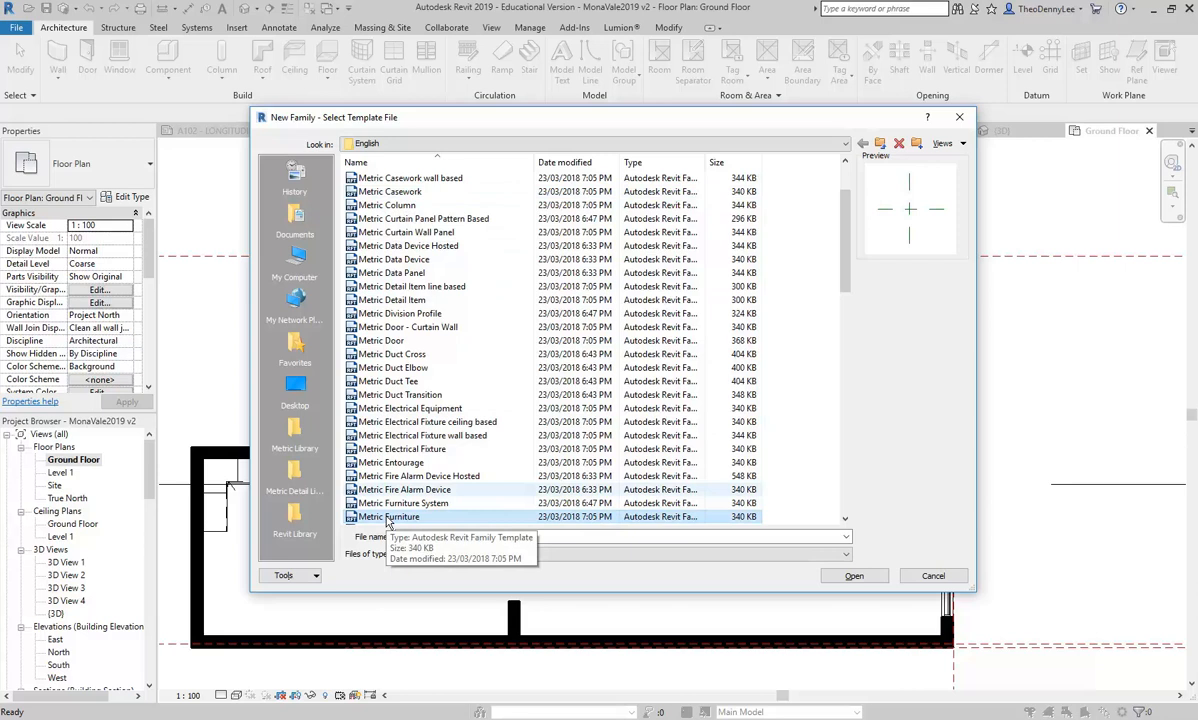
pyautogui.click(389, 193)
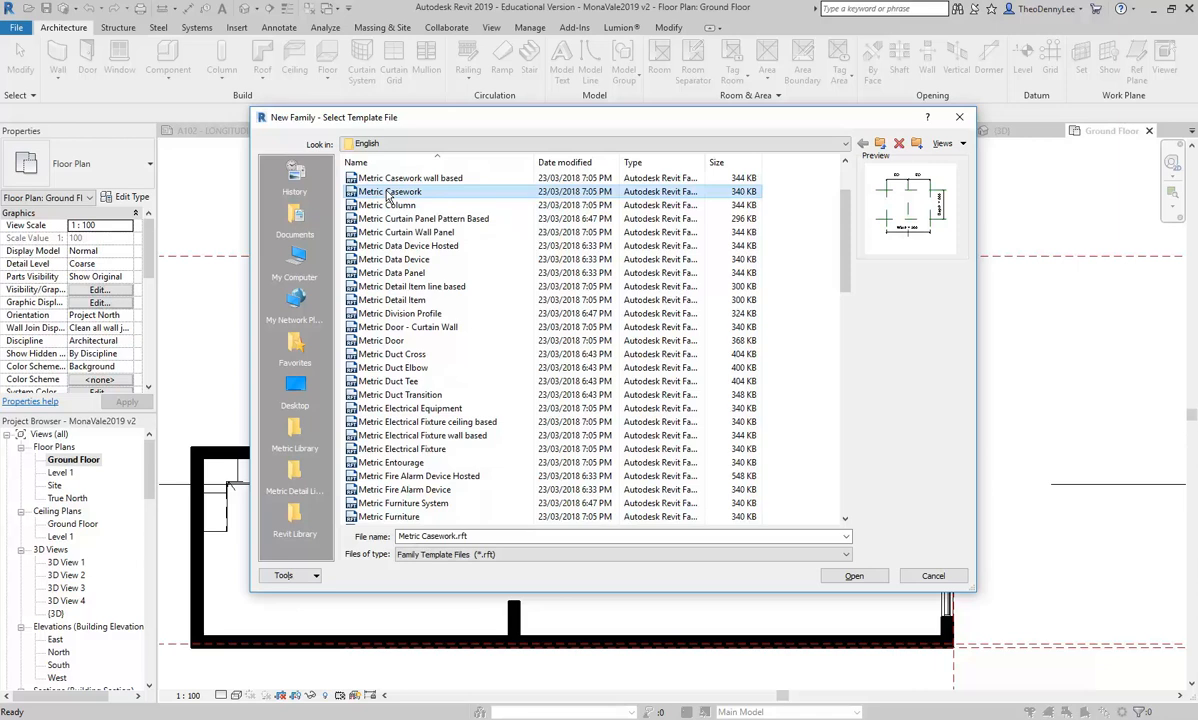
pyautogui.click(390, 517)
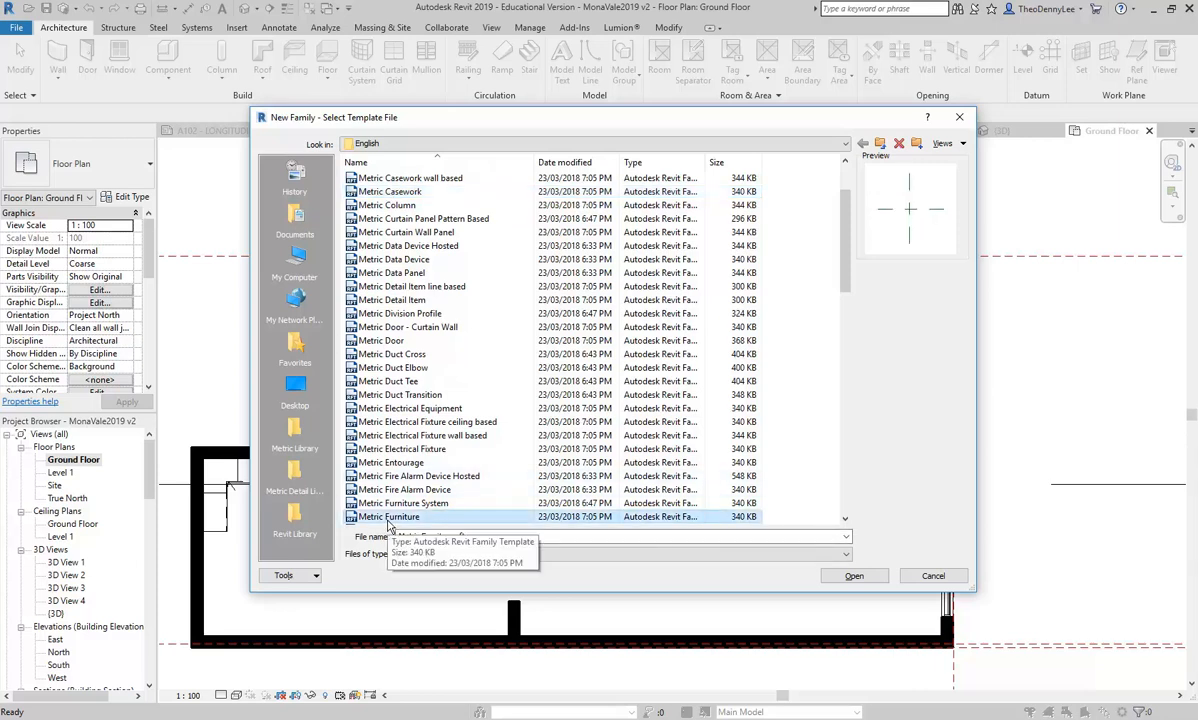
pyautogui.click(391, 193)
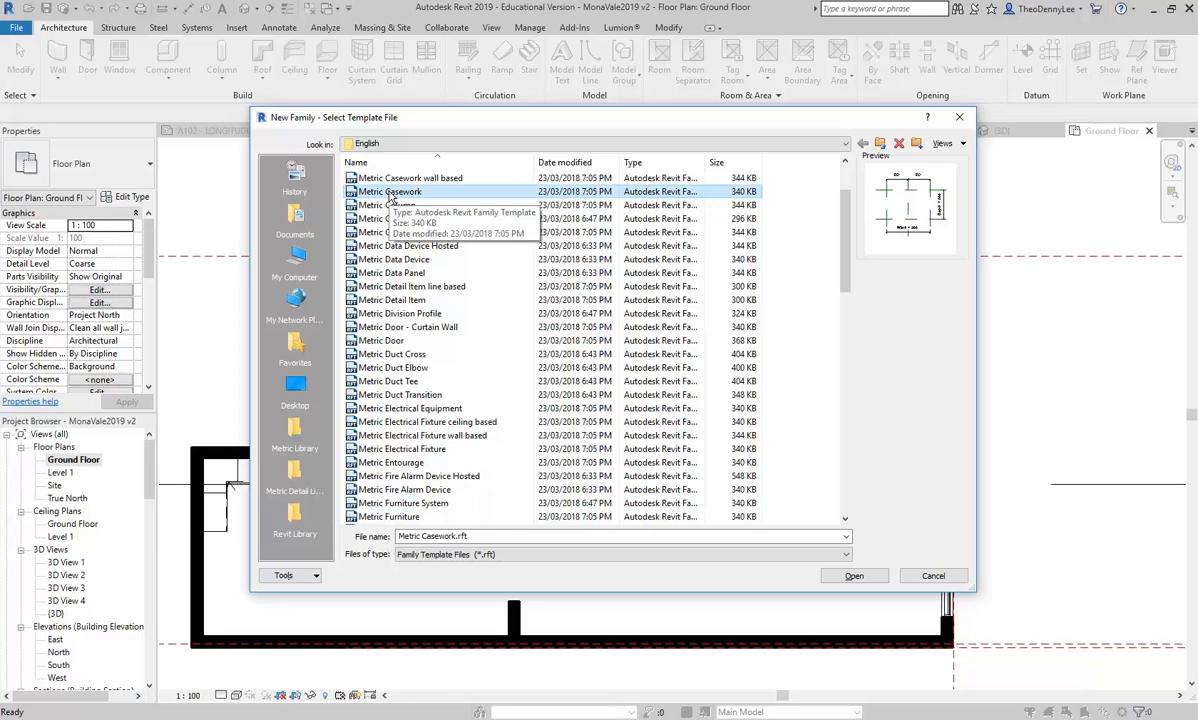
pyautogui.click(388, 516)
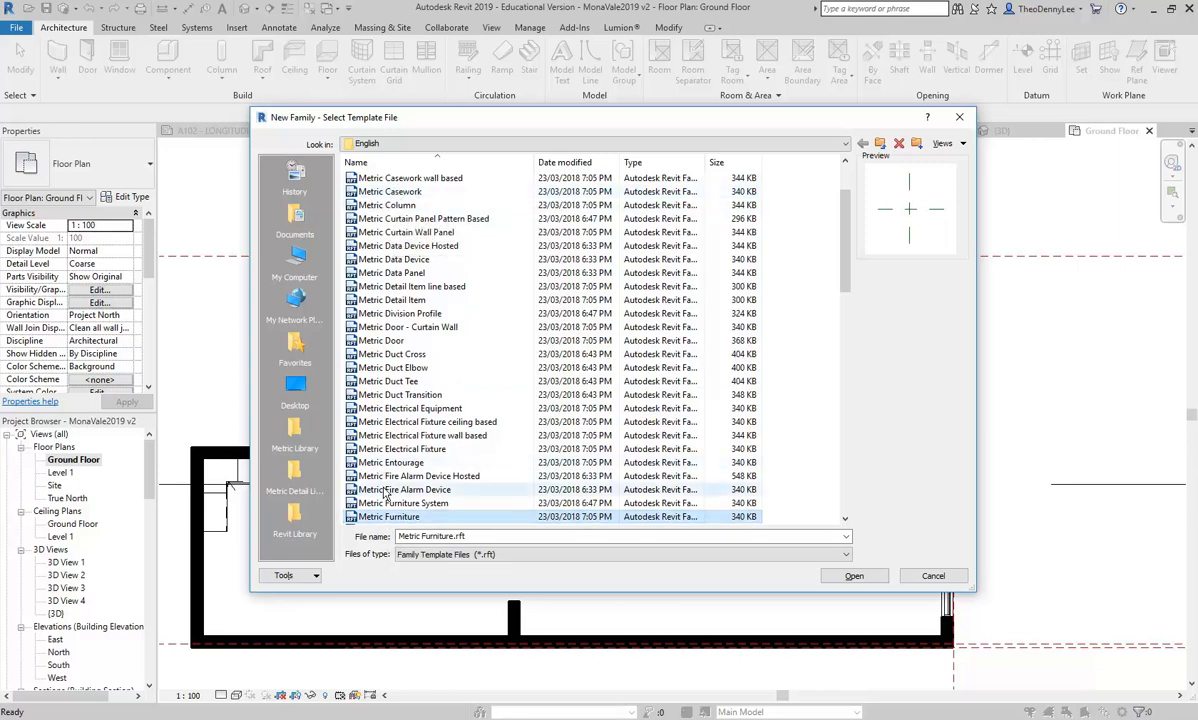
pyautogui.click(385, 191)
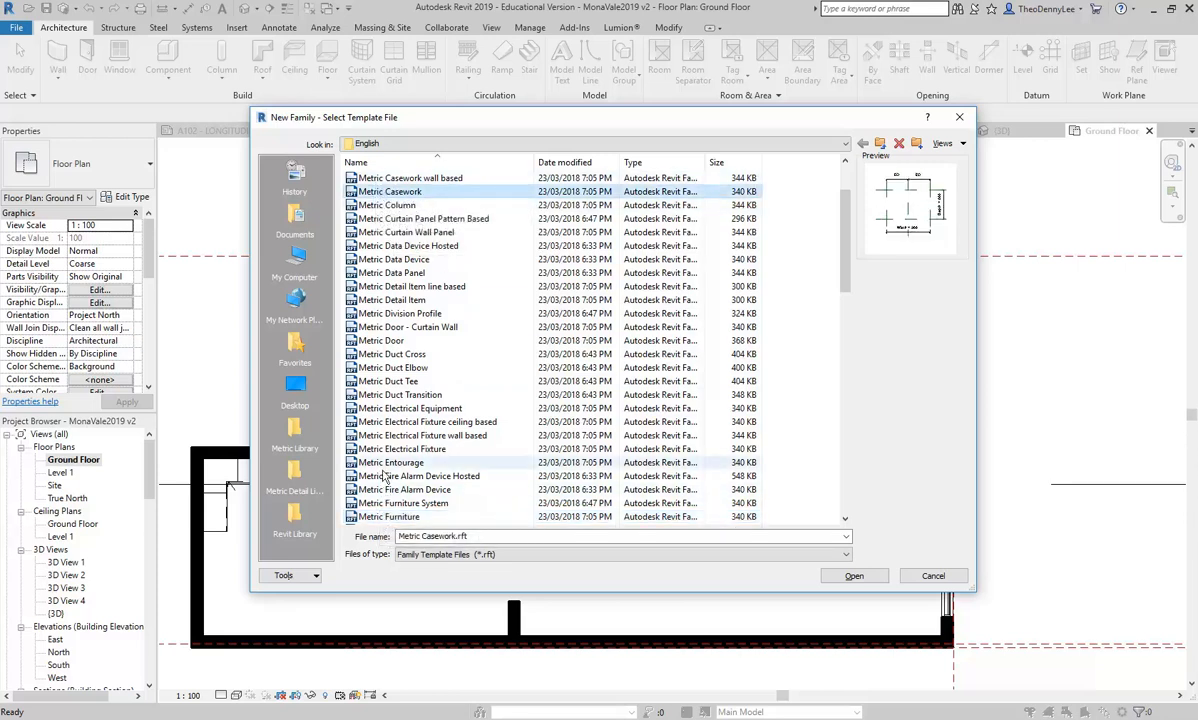
# - Create the new family from the Metric Furniture template
pyautogui.click(378, 517)
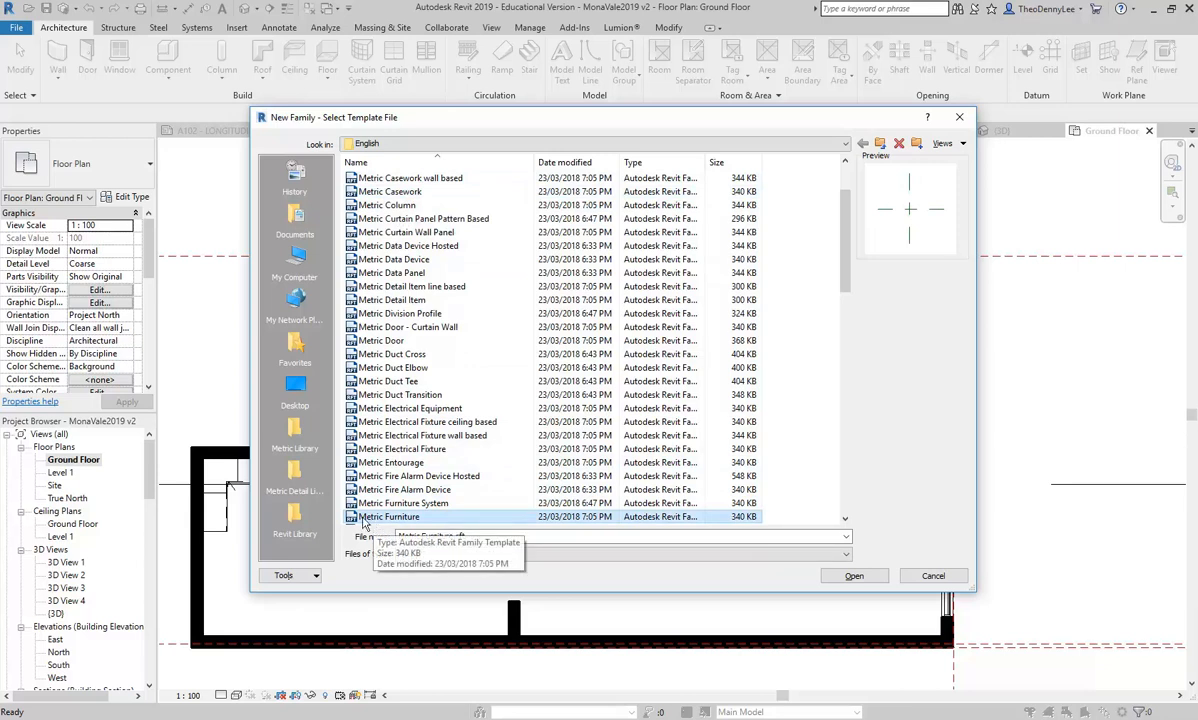
pyautogui.doubleClick(362, 518)
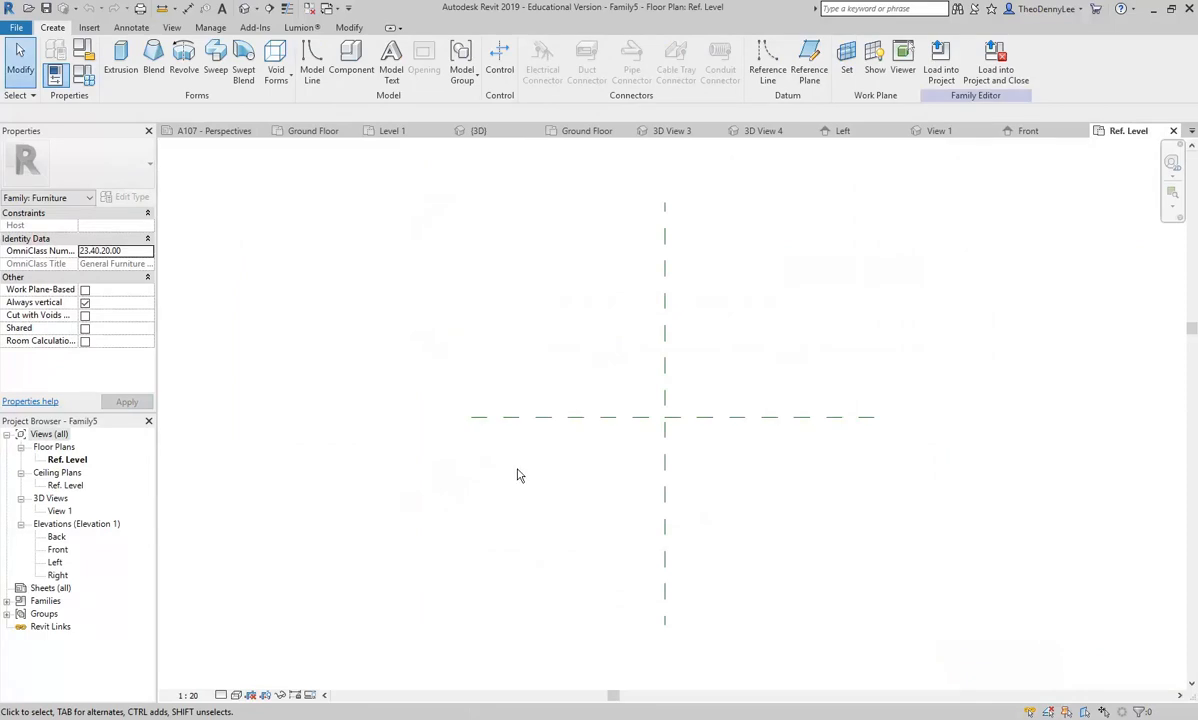
# - Start an extrusion and sketch a circle about 300 mm in radius, centred on the intersection of the two reference planes
pyautogui.scroll(3, 545, 377)
pyautogui.scroll(-1, 545, 377)
pyautogui.moveTo(545, 377); pyautogui.dragTo(457, 422, button='middle')
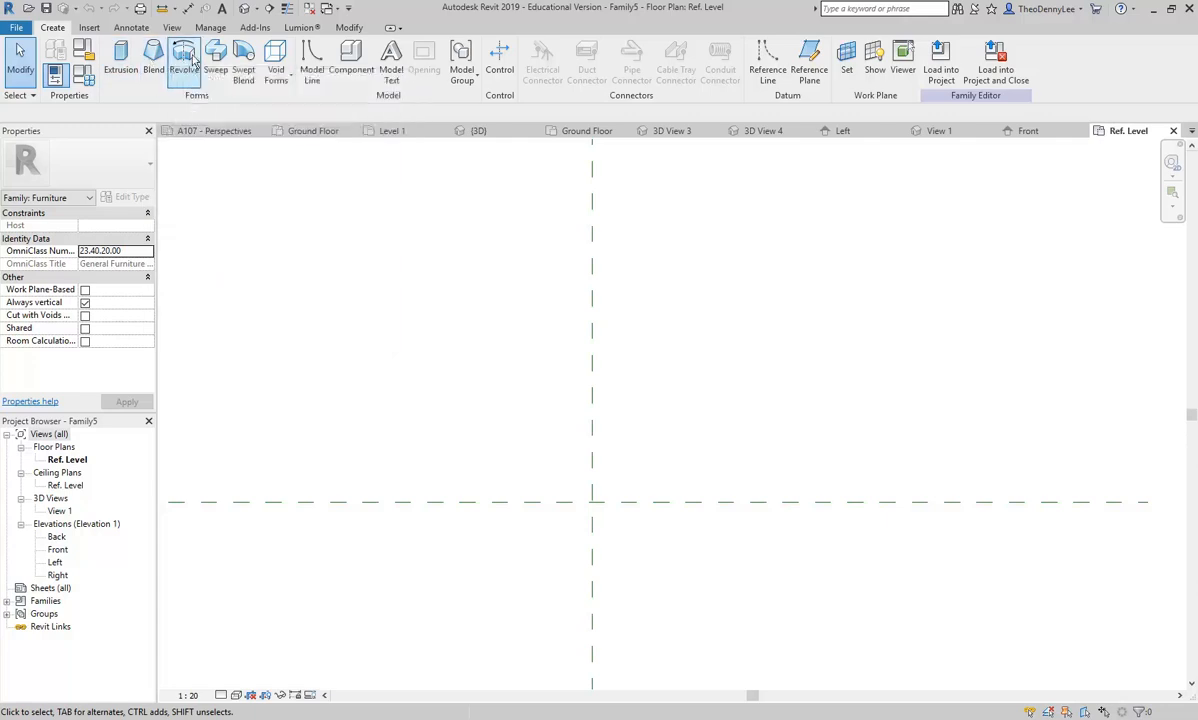
pyautogui.click(117, 66)
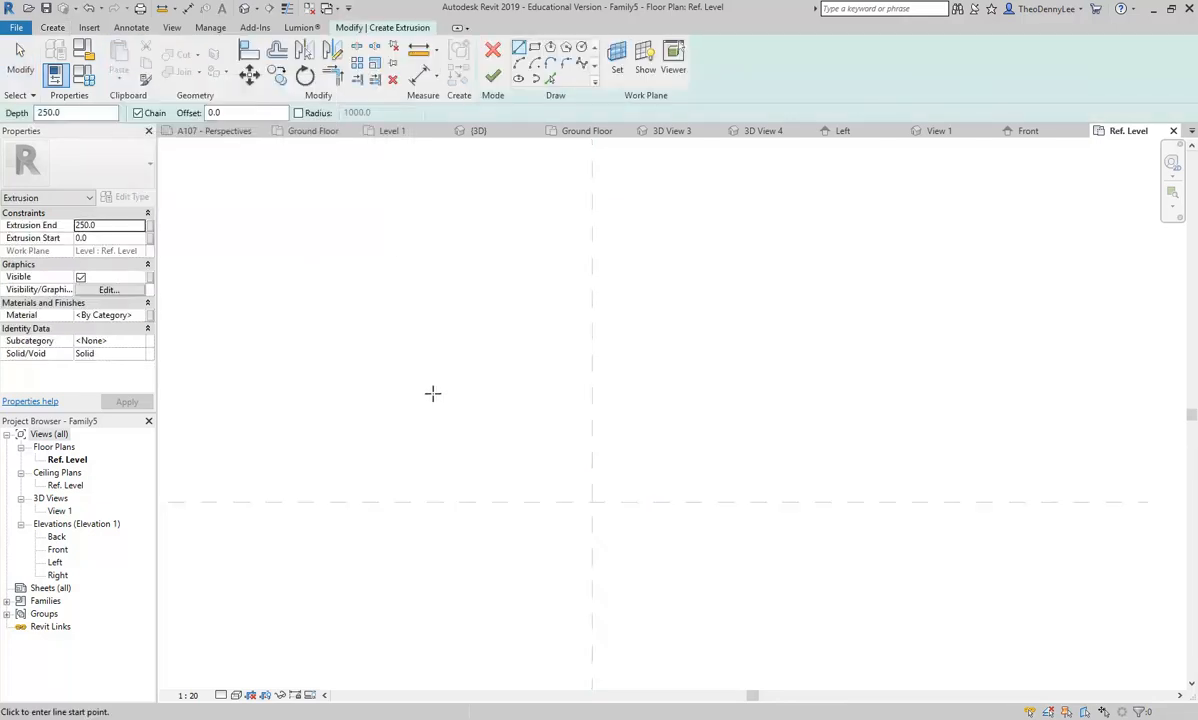
pyautogui.click(581, 48)
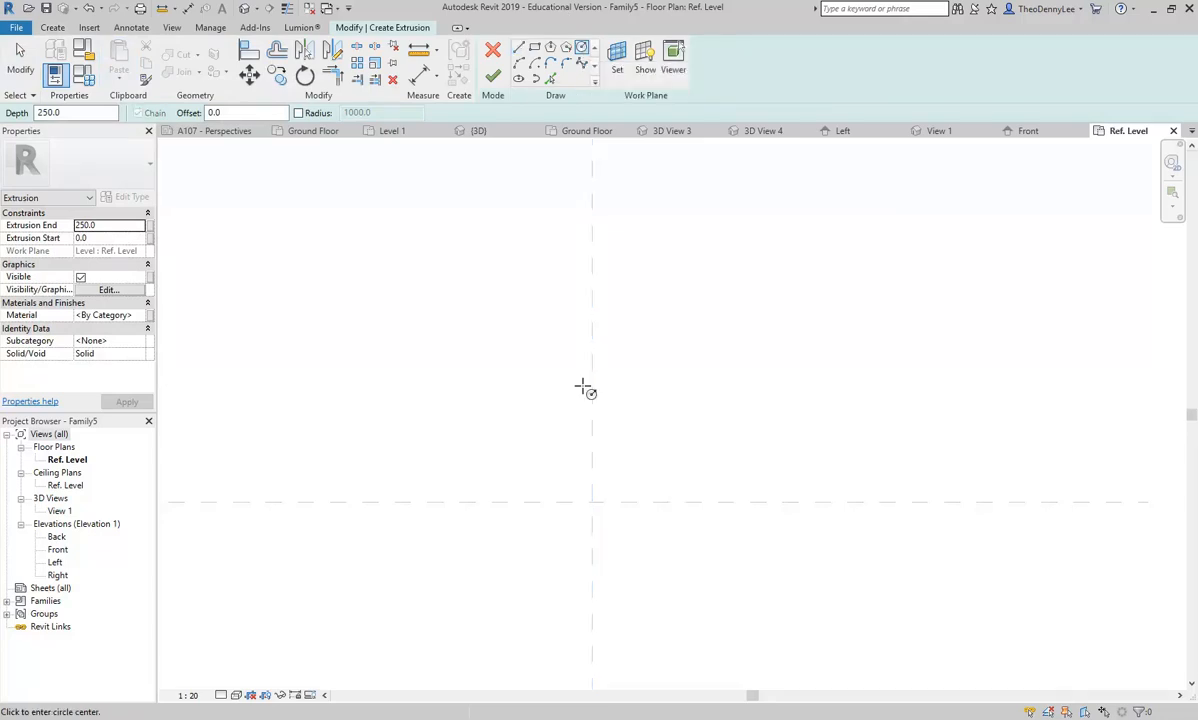
pyautogui.click(592, 502)
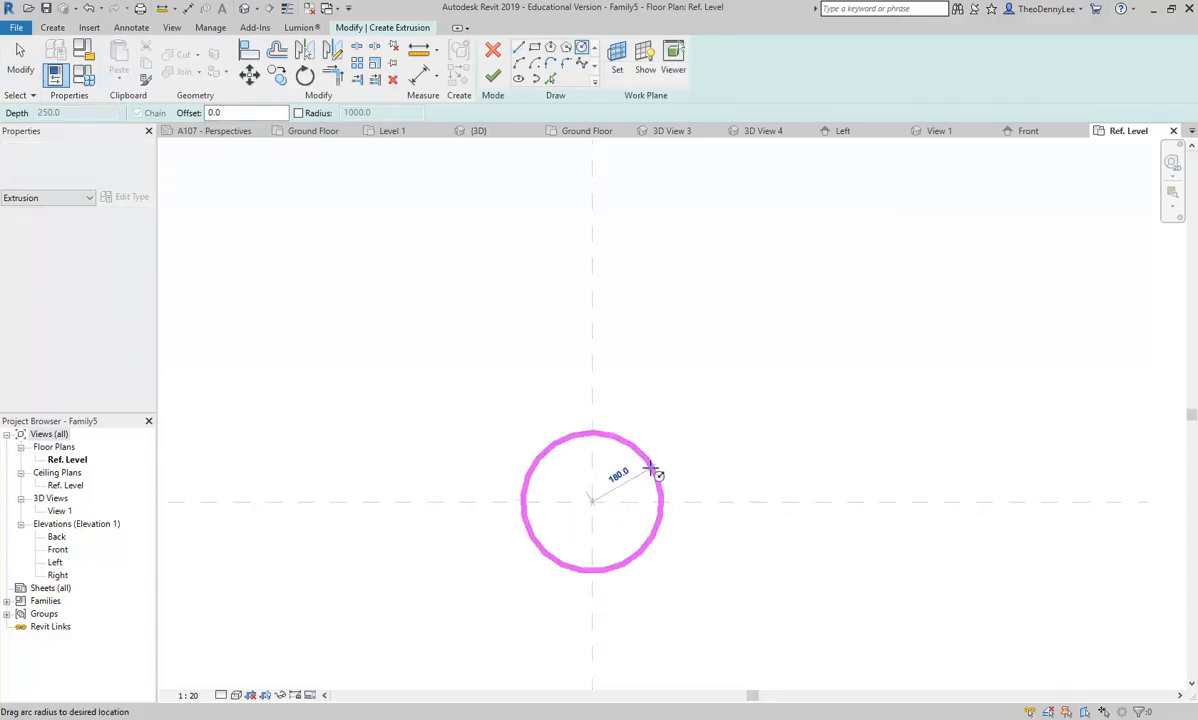
pyautogui.click(709, 504)
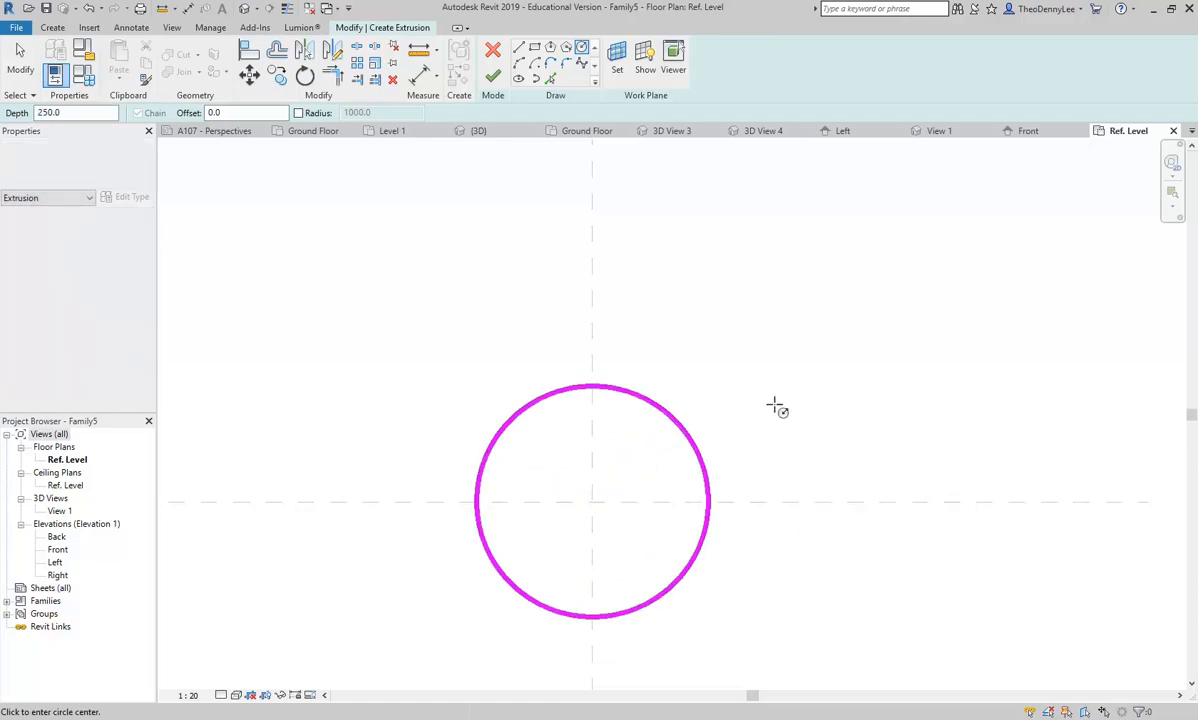
pyautogui.press('Escape')
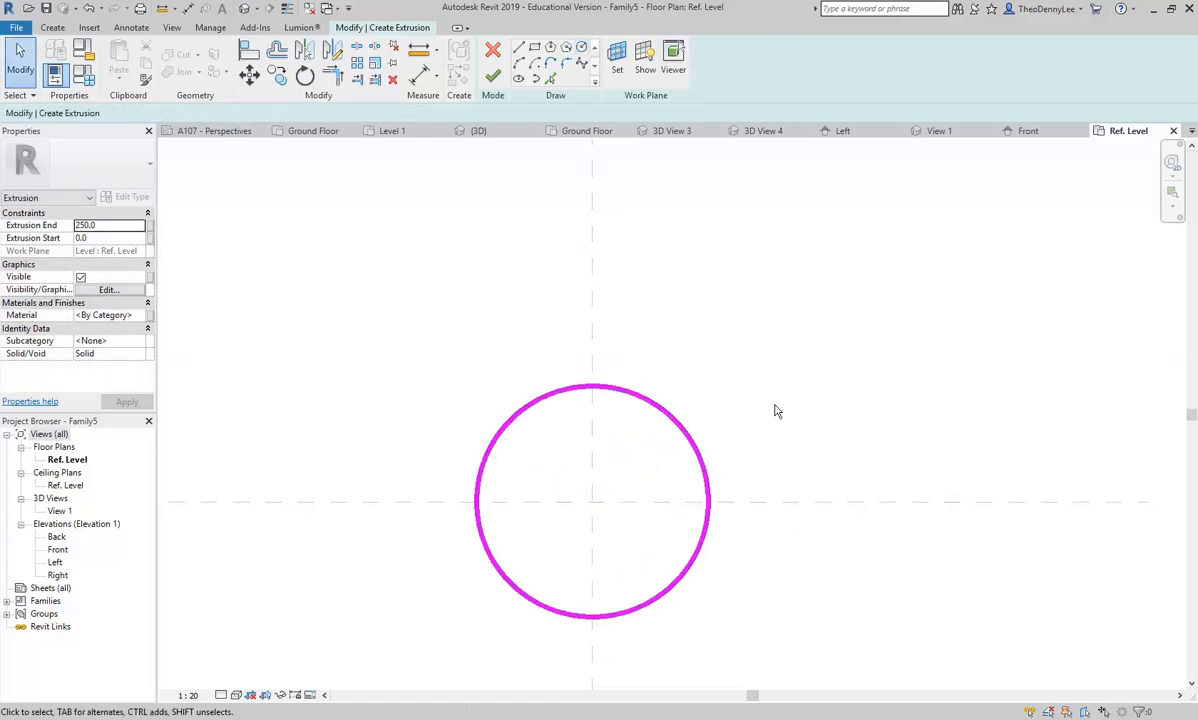
# - Set the sketched circle's radius to 400 mm
pyautogui.moveTo(784, 411); pyautogui.dragTo(807, 337, button='middle')
pyautogui.scroll(-1, 804, 354)
pyautogui.scroll(4, 770, 377)
pyautogui.click(709, 417)
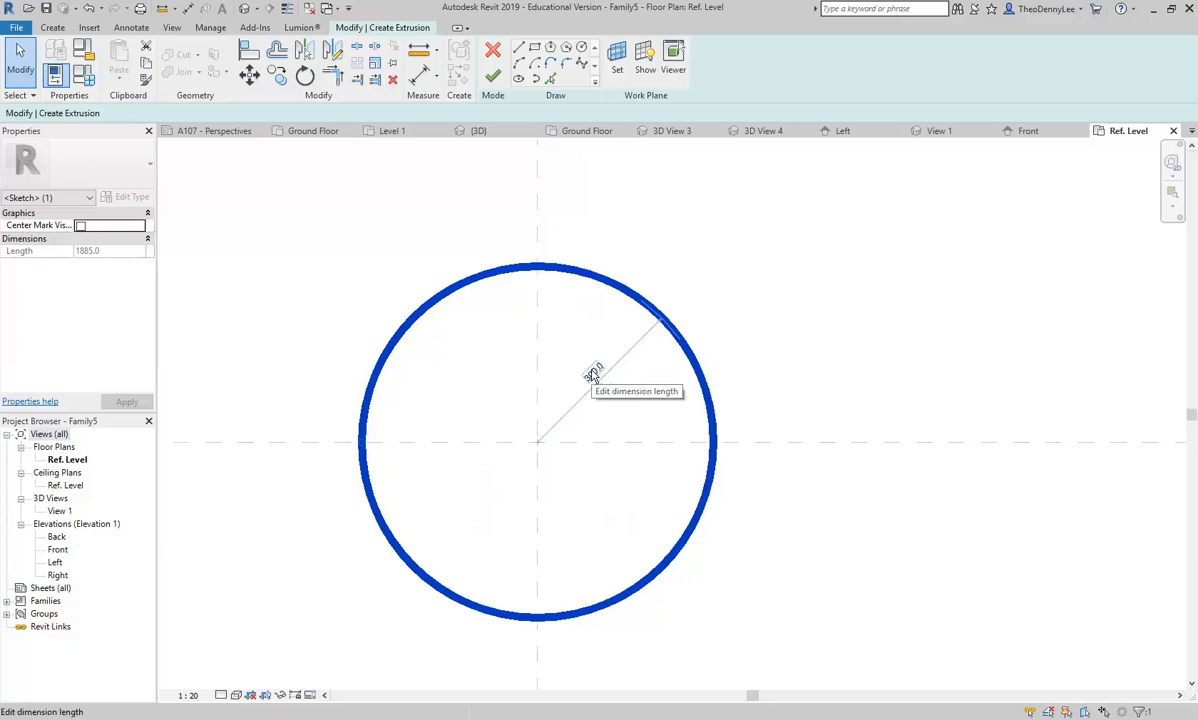
pyautogui.click(593, 374)
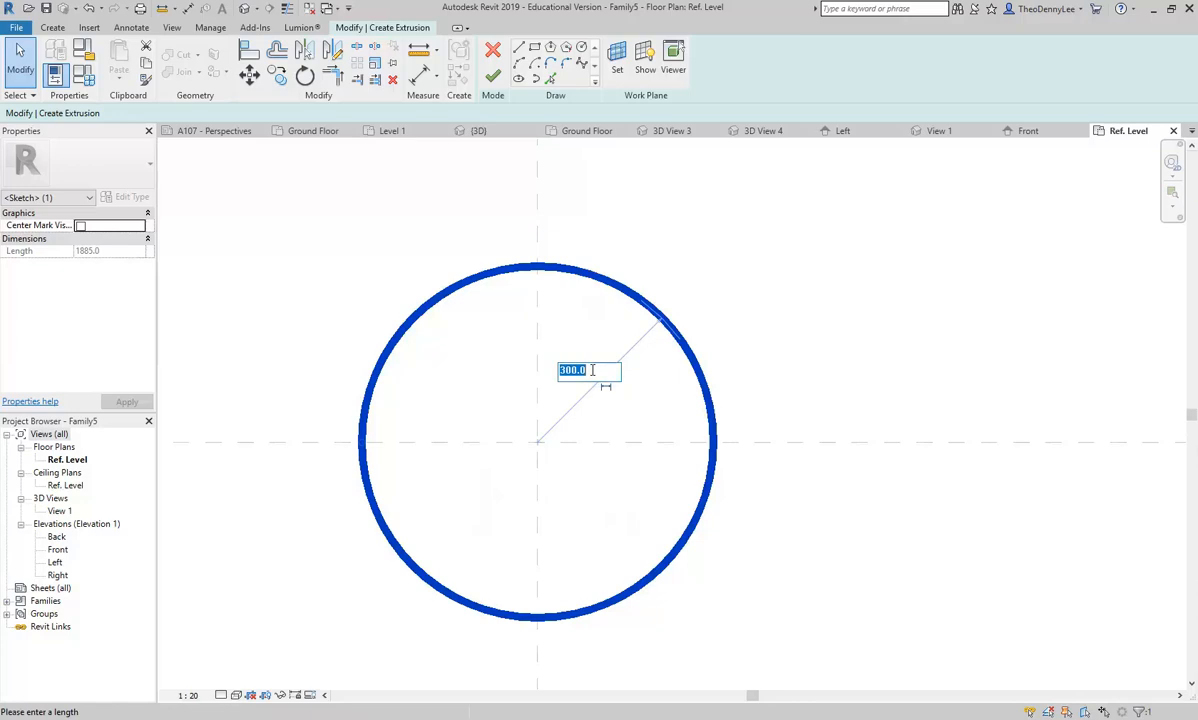
pyautogui.write('400')
pyautogui.press('Return')
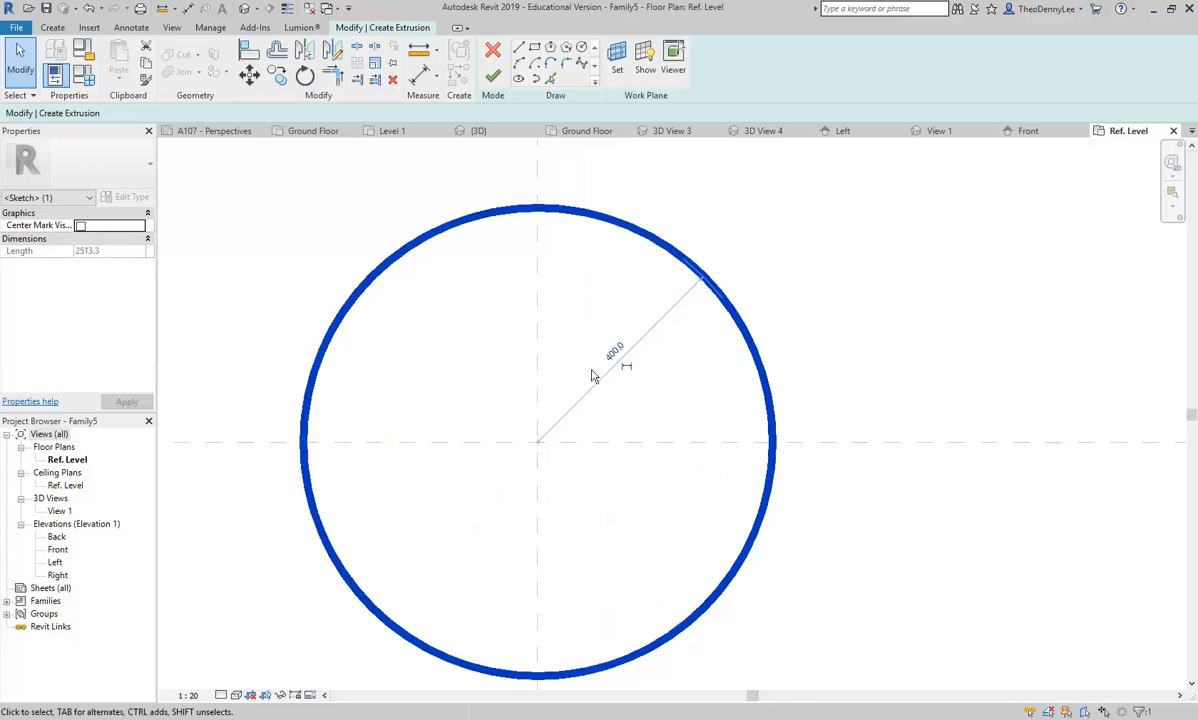
pyautogui.click(821, 348)
pyautogui.scroll(-2, 817, 365)
pyautogui.moveTo(817, 365); pyautogui.dragTo(794, 392, button='middle')
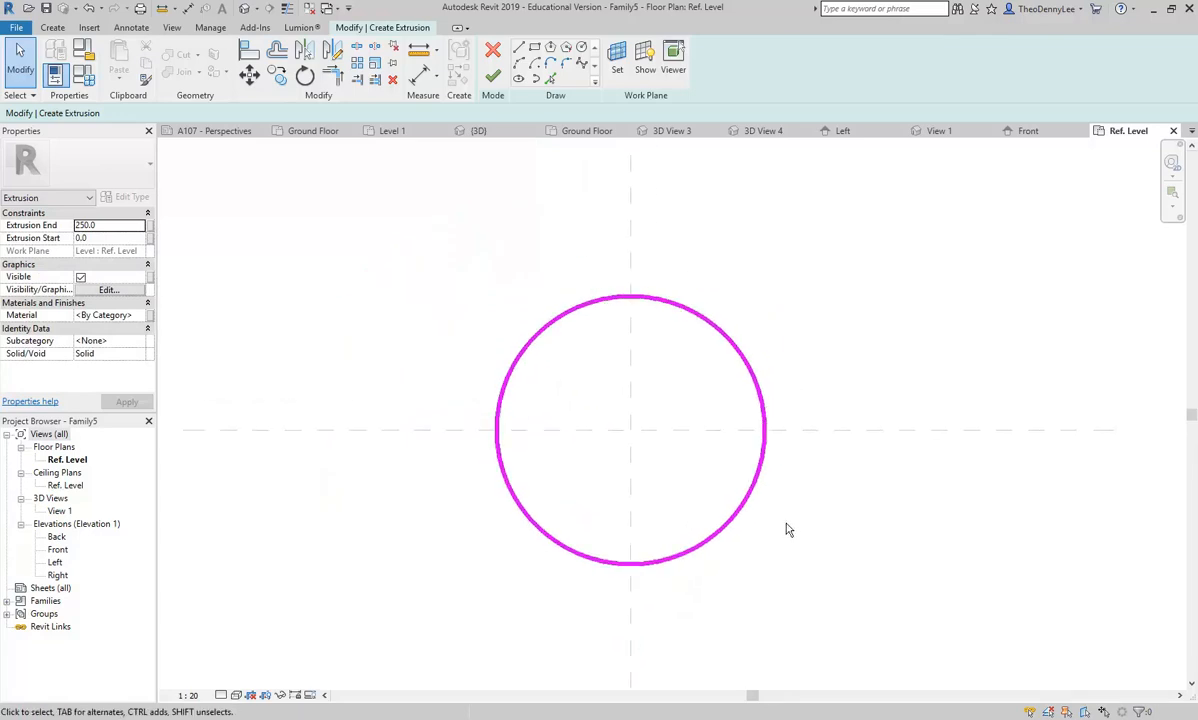
# - Set the Extrusion Start to 100 and the Extrusion End to 400, and finish the extrusion
pyautogui.scroll(1, 473, 350)
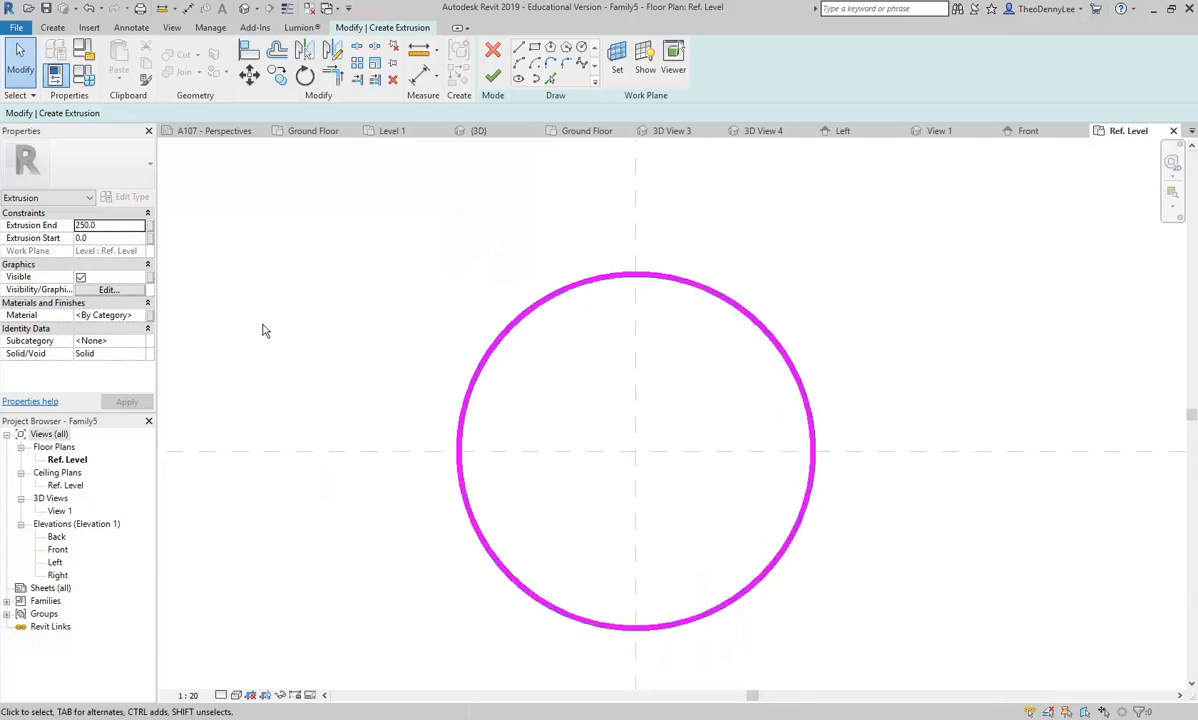
pyautogui.doubleClick(100, 224)
pyautogui.click(104, 238)
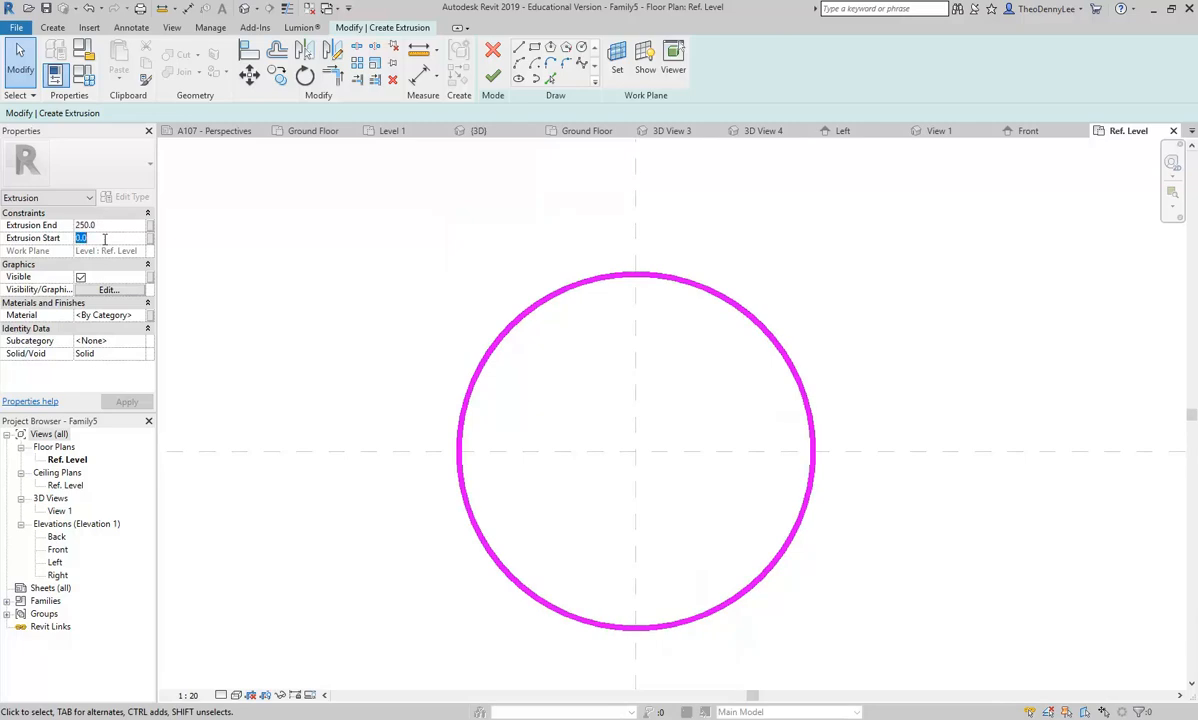
pyautogui.write('100')
pyautogui.click(104, 225)
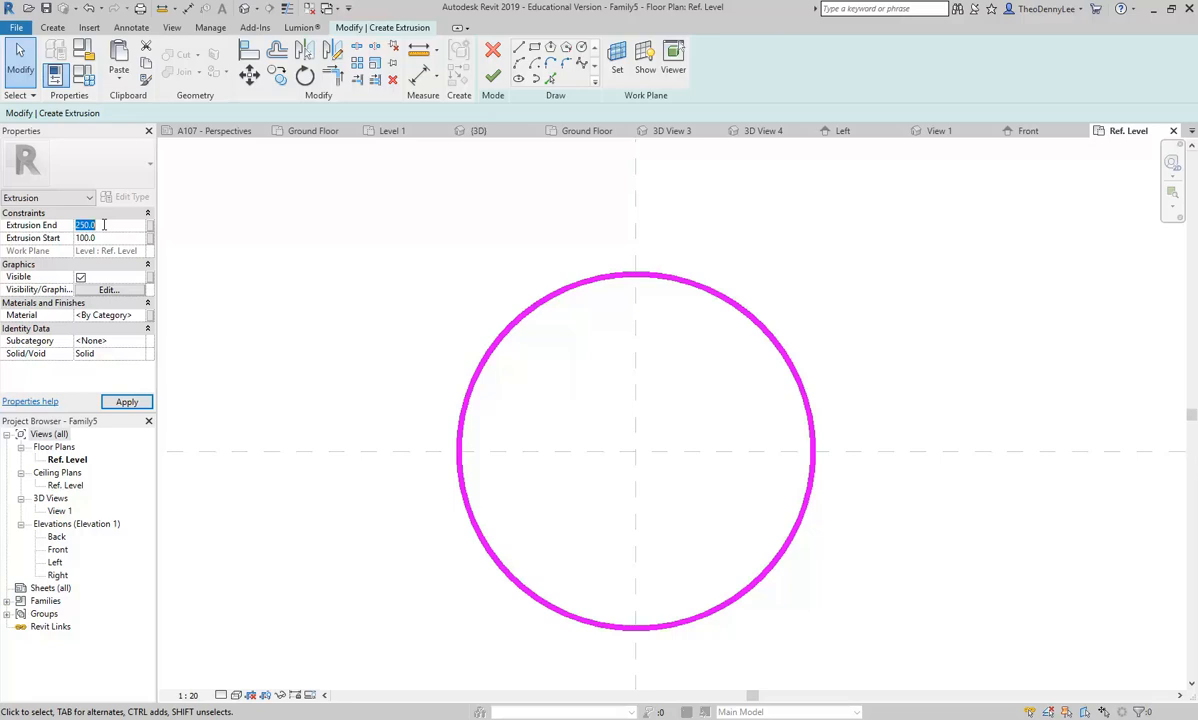
pyautogui.write('4000')
pyautogui.press('BackSpace')
pyautogui.click(273, 247)
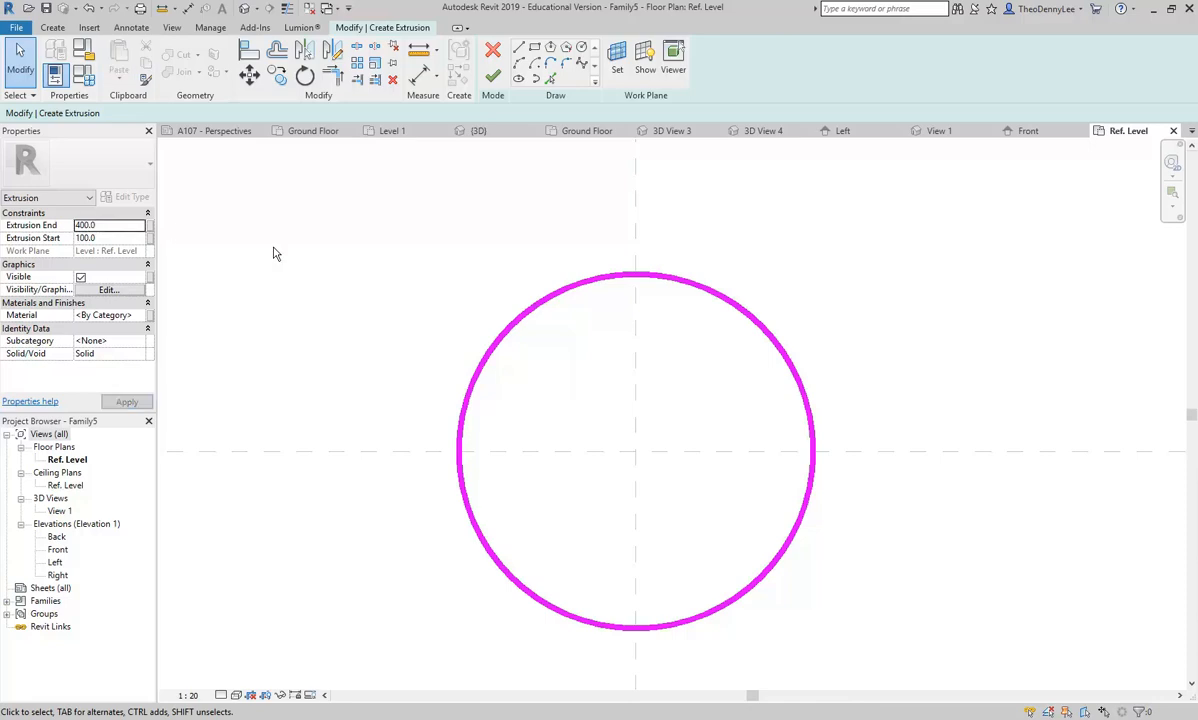
pyautogui.click(493, 80)
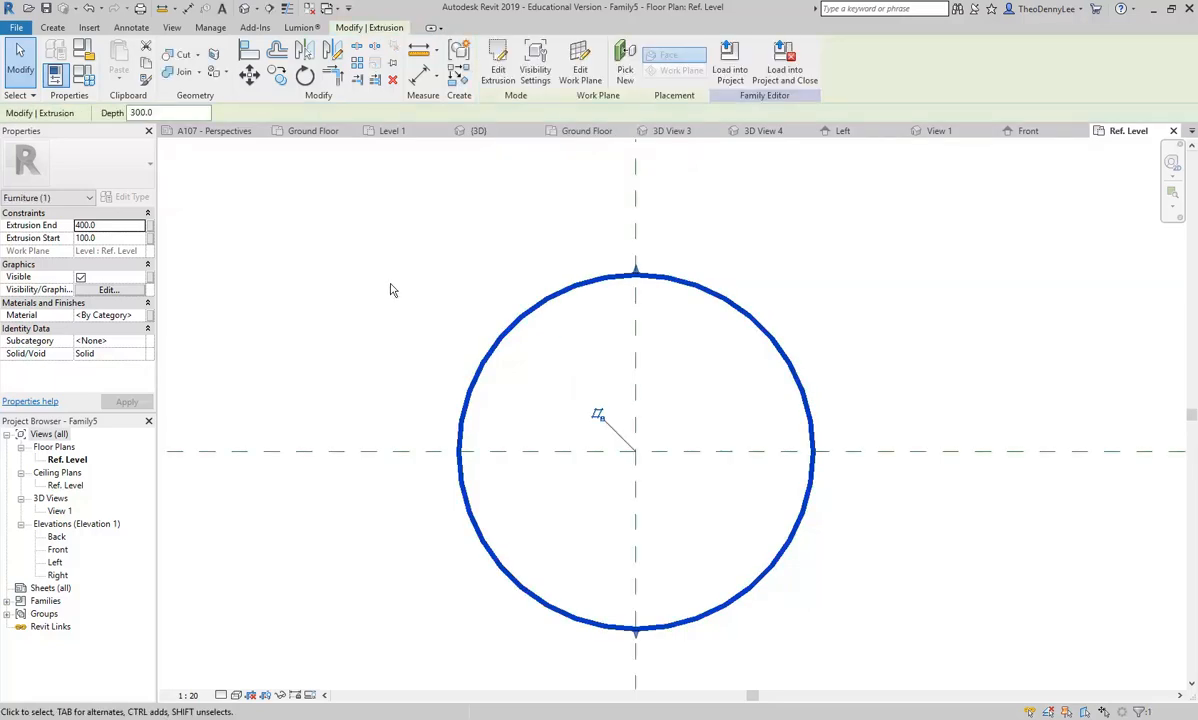
pyautogui.press('Escape')
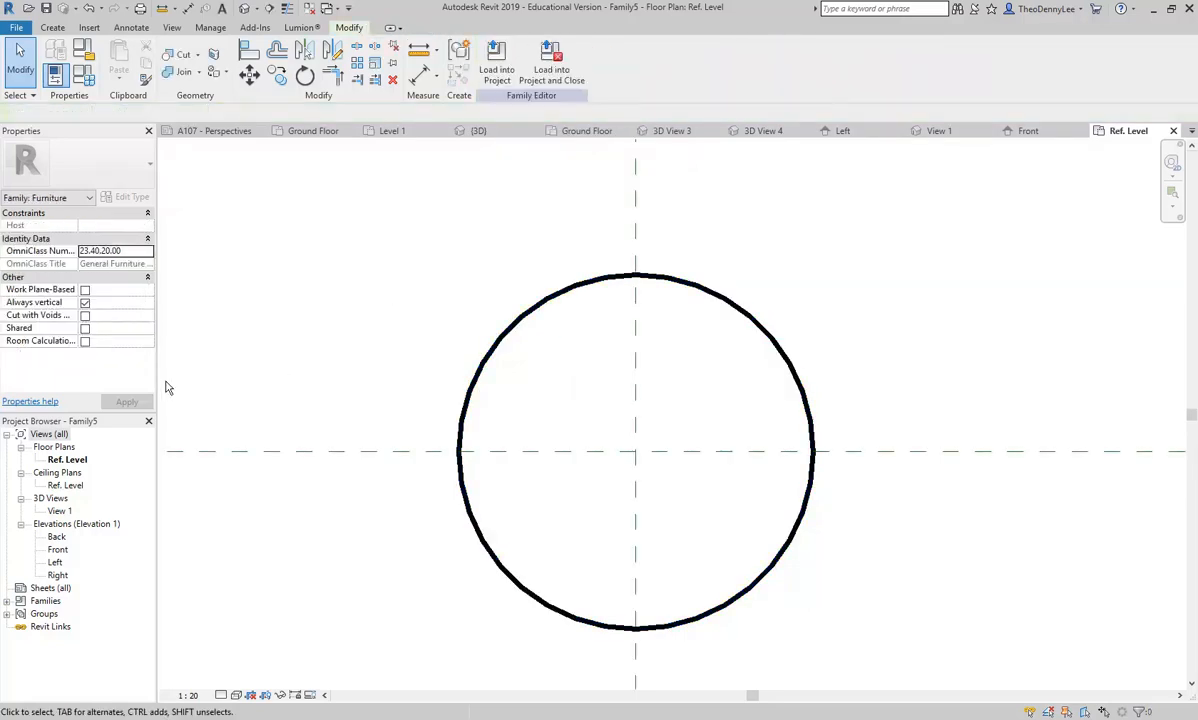
# - View the extrusion in the Front elevation and open the 3D view View 1
pyautogui.doubleClick(58, 549)
pyautogui.scroll(2, 500, 400)
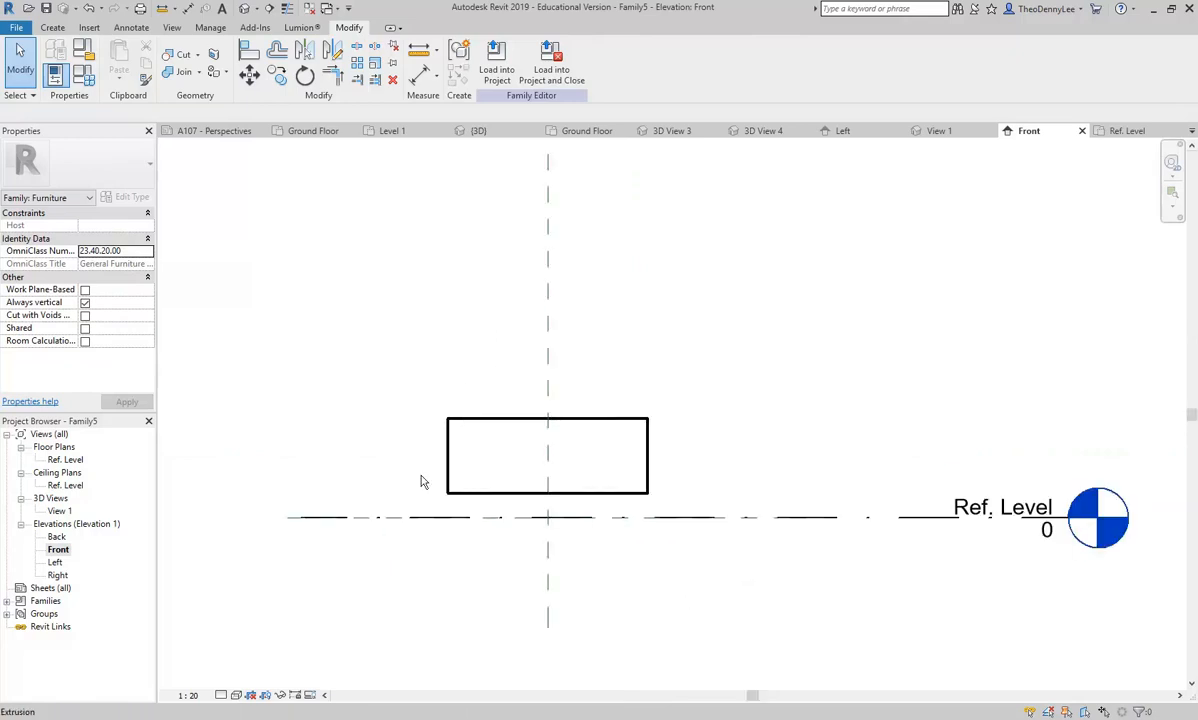
pyautogui.click(60, 511)
pyautogui.doubleClick(60, 511)
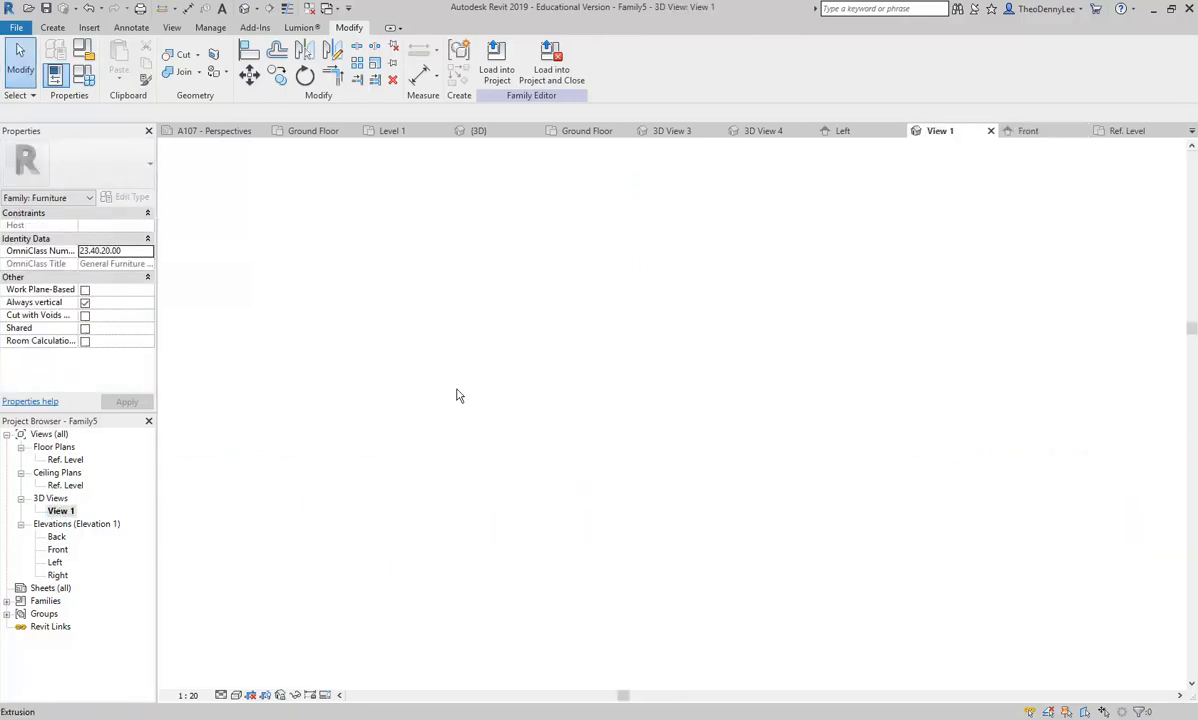
# - Set the cylindrical extrusion's Extrusion Start to 130
pyautogui.scroll(-1, 485, 360)
pyautogui.keyDown('shift'); pyautogui.moveTo(476, 334); pyautogui.dragTo(497, 487, button='middle'); pyautogui.keyUp('shift')
pyautogui.keyDown('shift'); pyautogui.moveTo(444, 401); pyautogui.dragTo(487, 562, button='middle'); pyautogui.keyUp('shift')
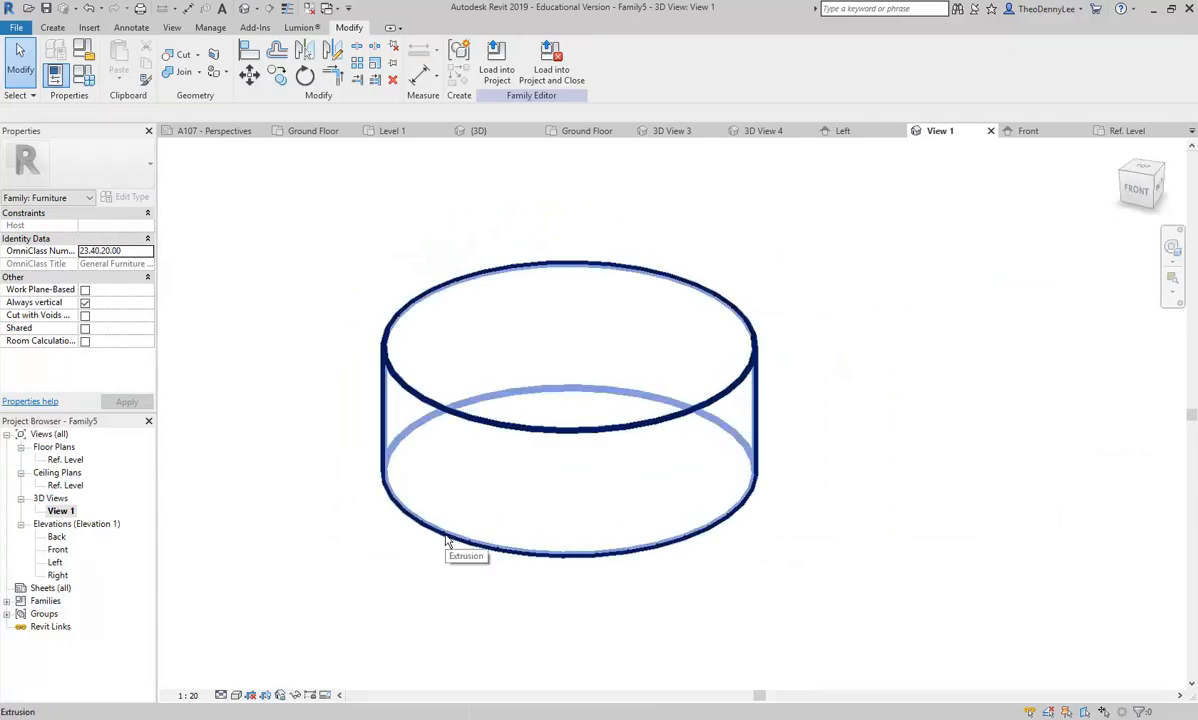
pyautogui.click(447, 540)
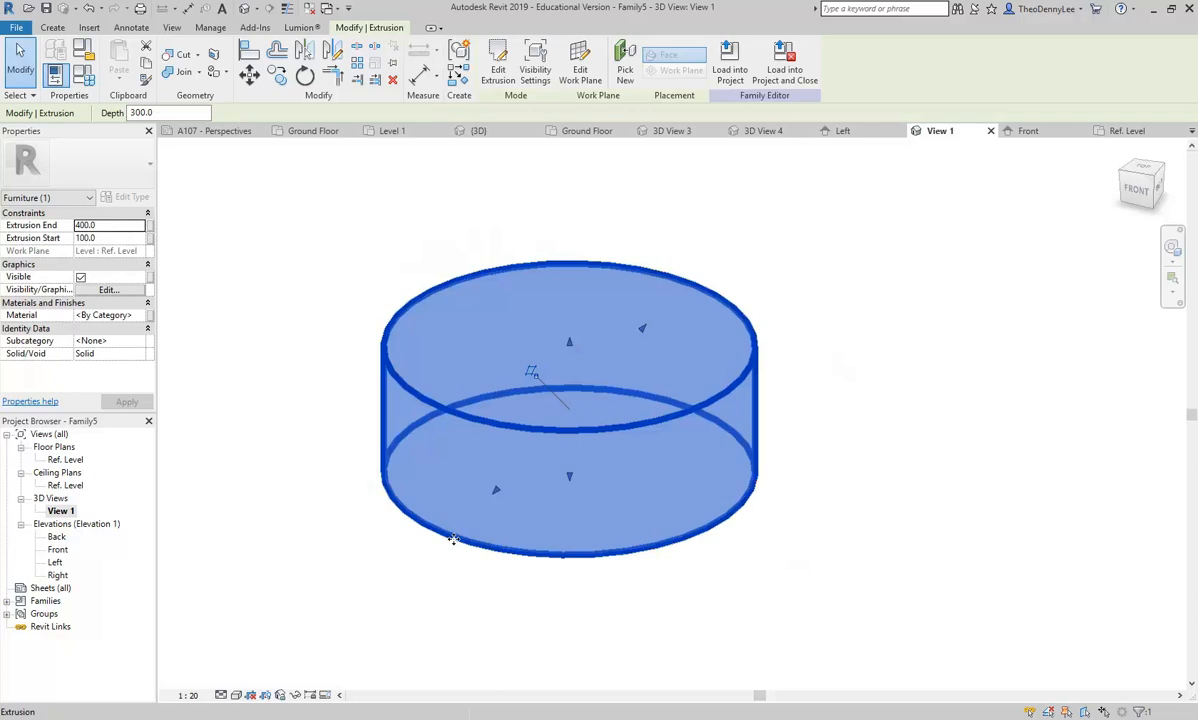
pyautogui.click(106, 238)
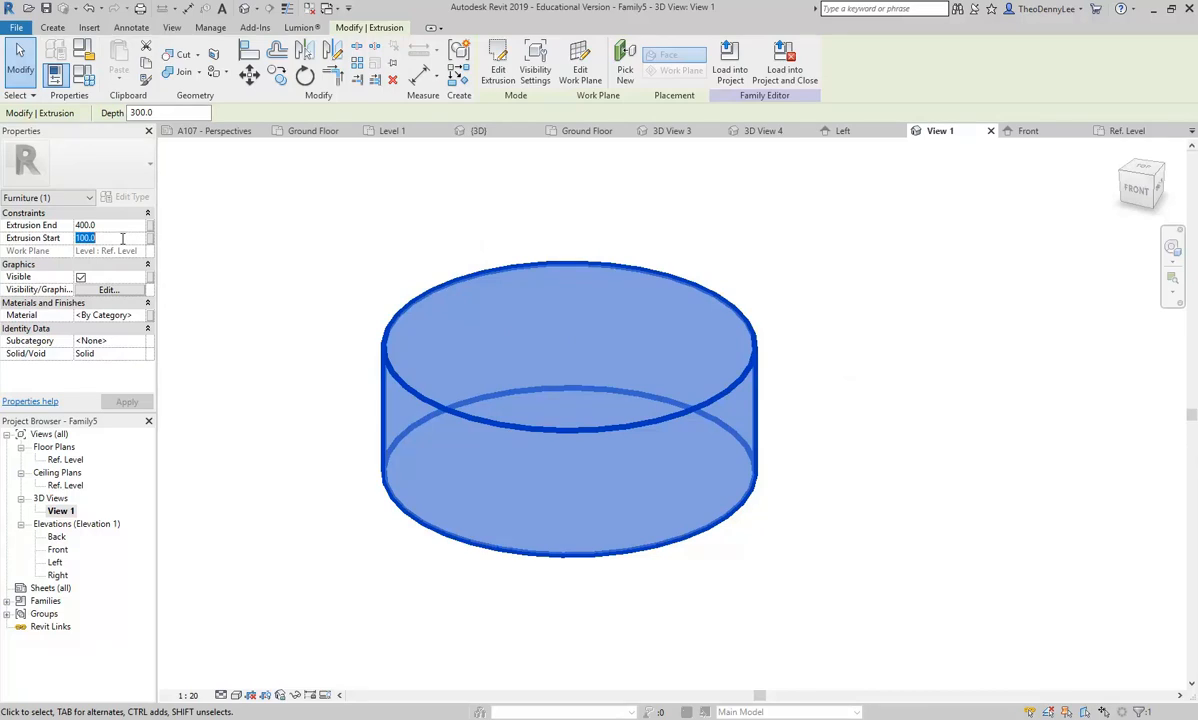
pyautogui.write('130')
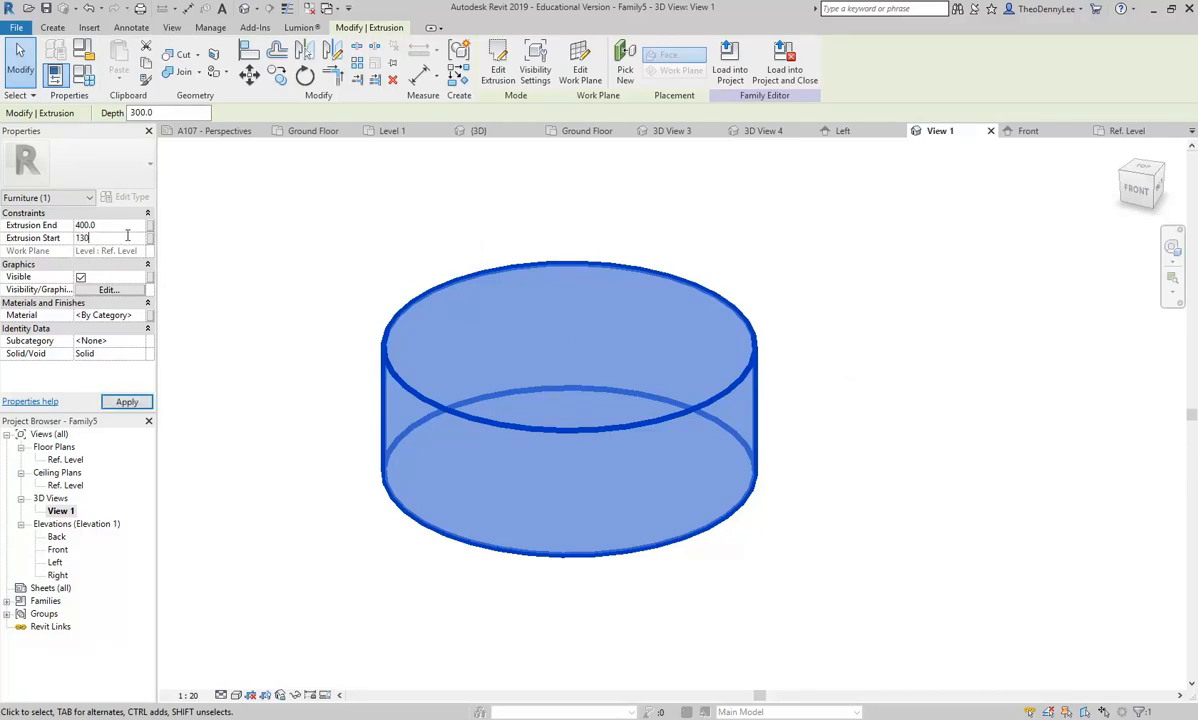
pyautogui.press('Return')
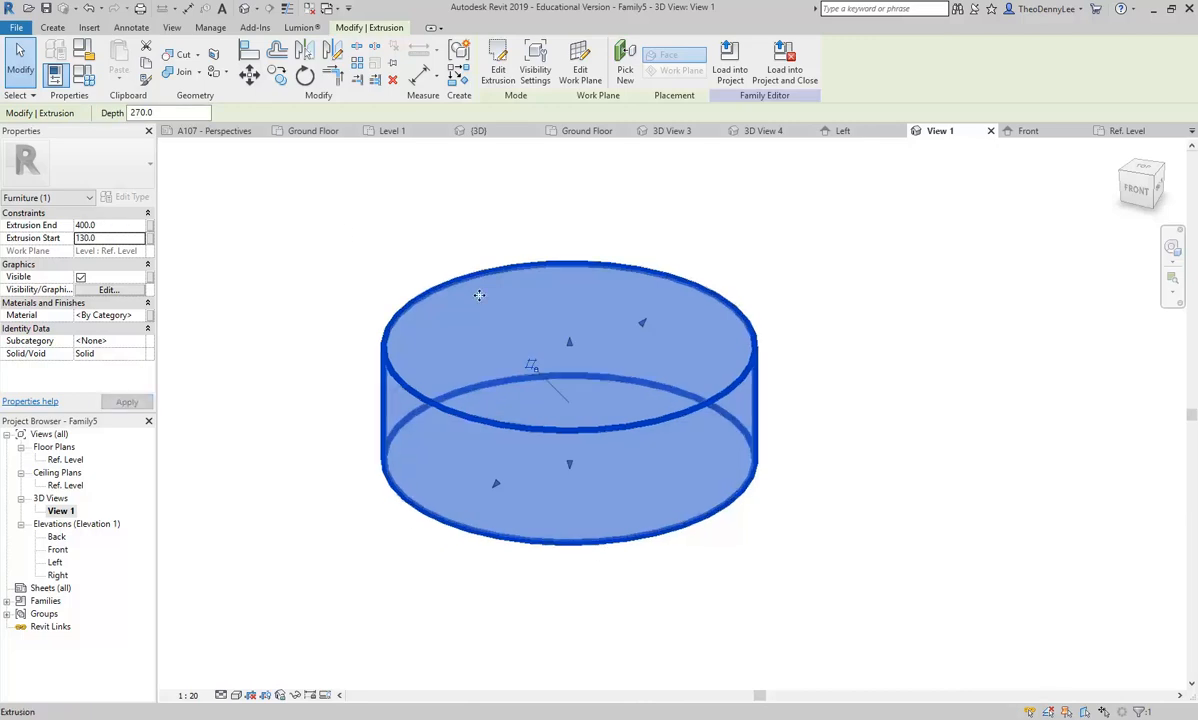
pyautogui.click(369, 245)
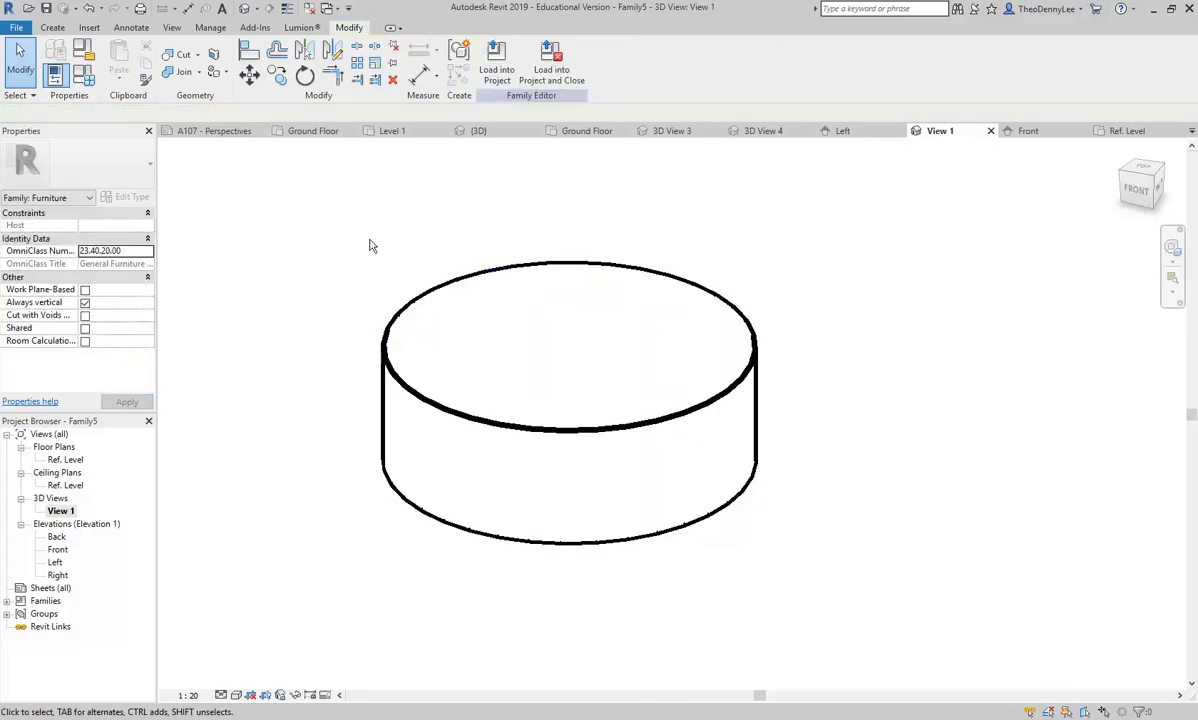
# - Inspect the cylinder in the Front elevation, and set the 3D view View 1 to the Shaded visual style
pyautogui.doubleClick(58, 549)
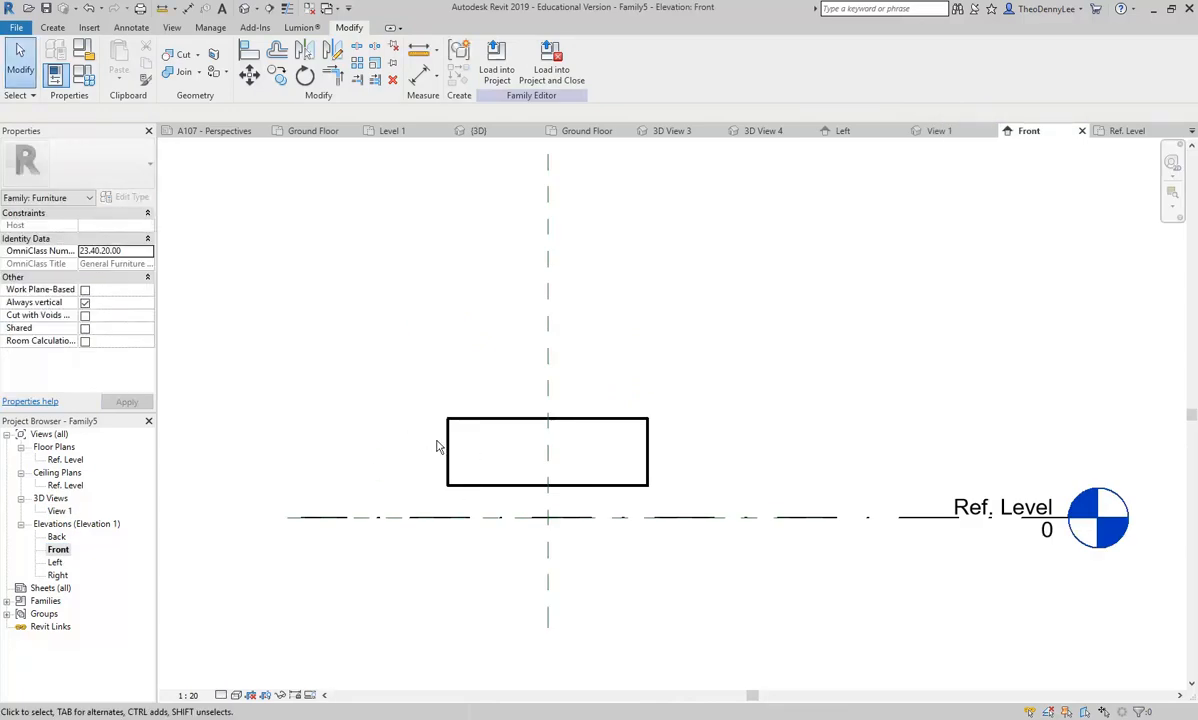
pyautogui.scroll(2, 383, 419)
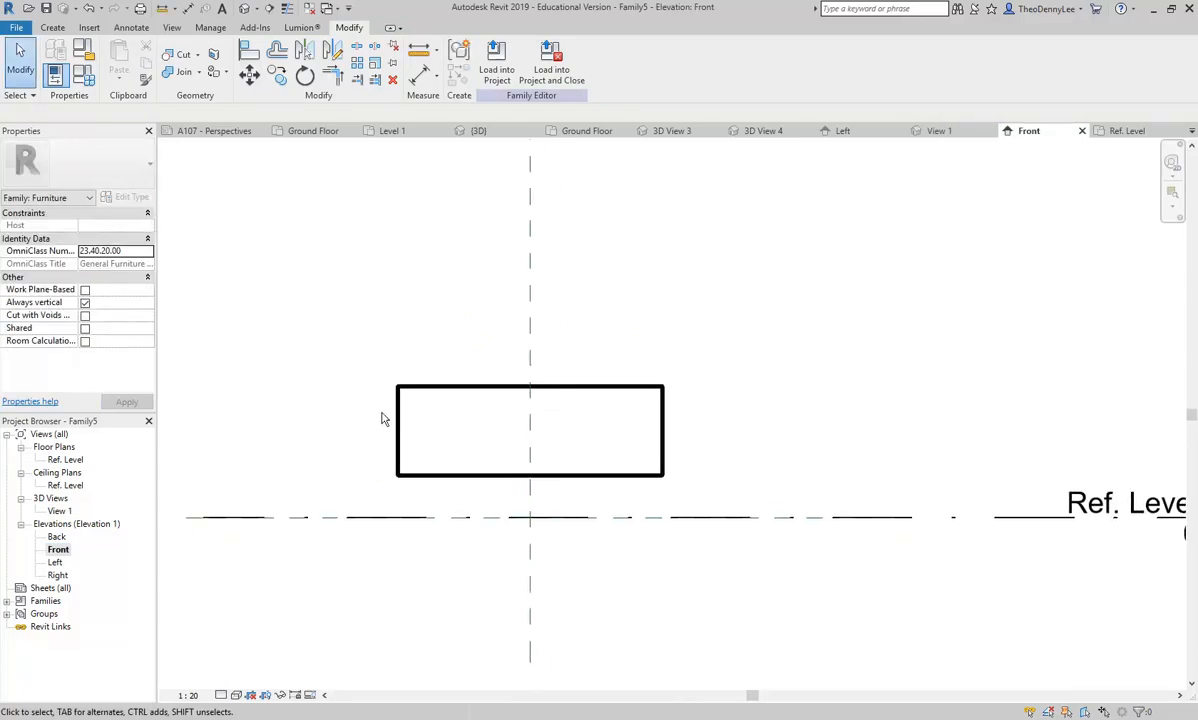
pyautogui.scroll(1, 461, 414)
pyautogui.moveTo(472, 415)
pyautogui.mouseDown(button='middle')
pyautogui.moveTo(418, 438)
pyautogui.moveTo(472, 409)
pyautogui.mouseUp(button='middle')
pyautogui.scroll(1, 416, 428)
pyautogui.scroll(1, 418, 459)
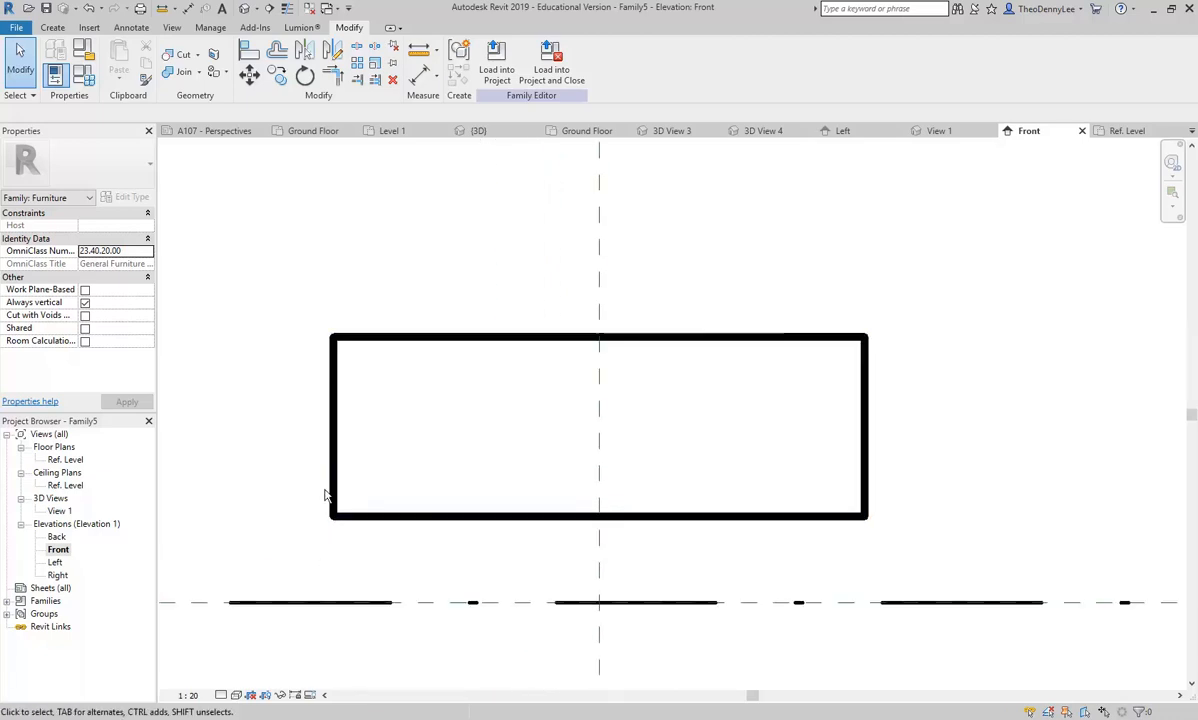
pyautogui.doubleClick(58, 512)
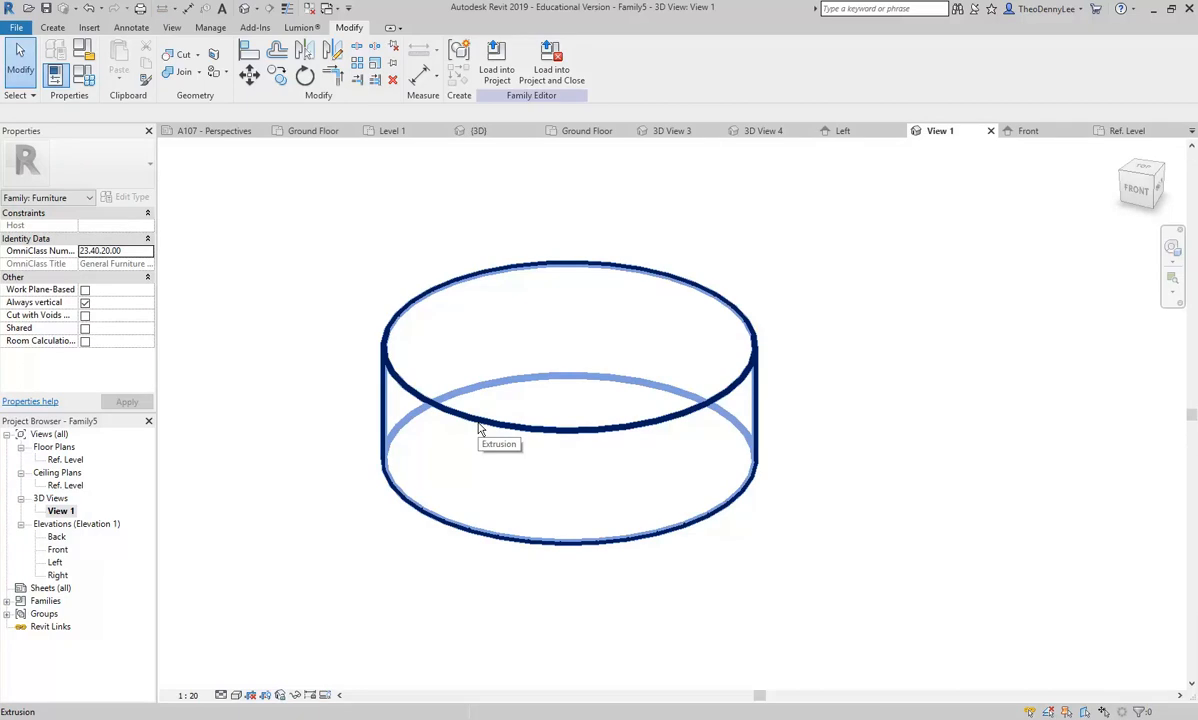
pyautogui.click(236, 695)
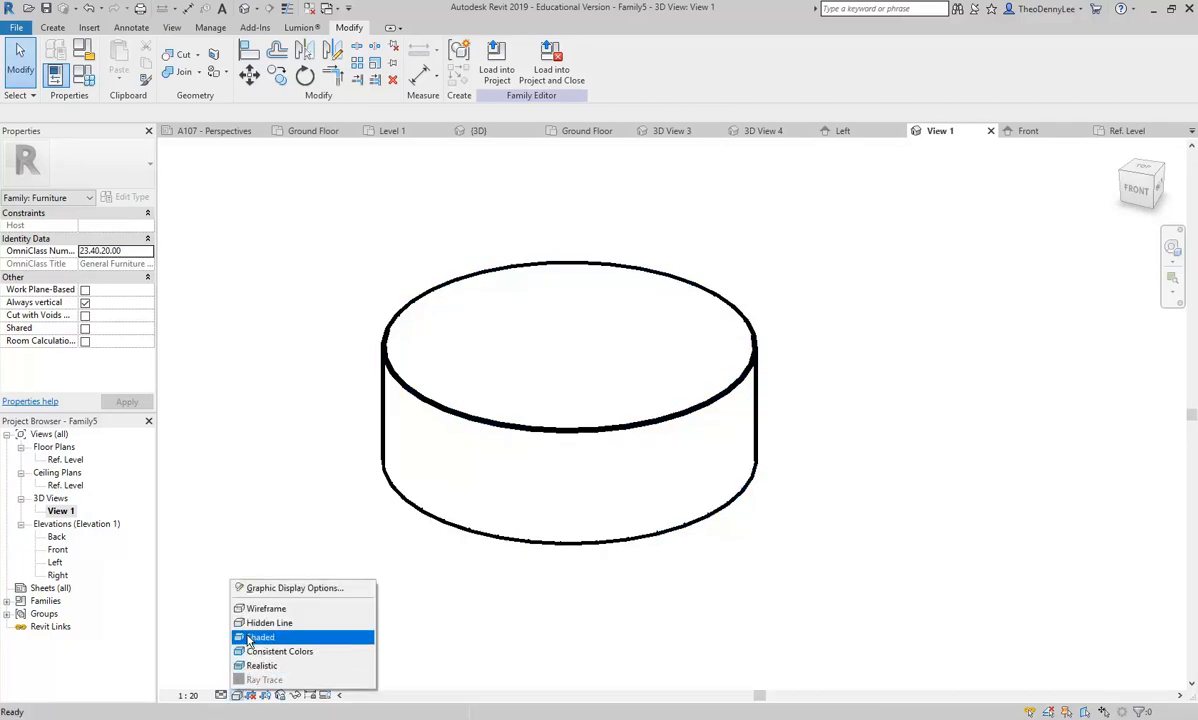
pyautogui.click(259, 637)
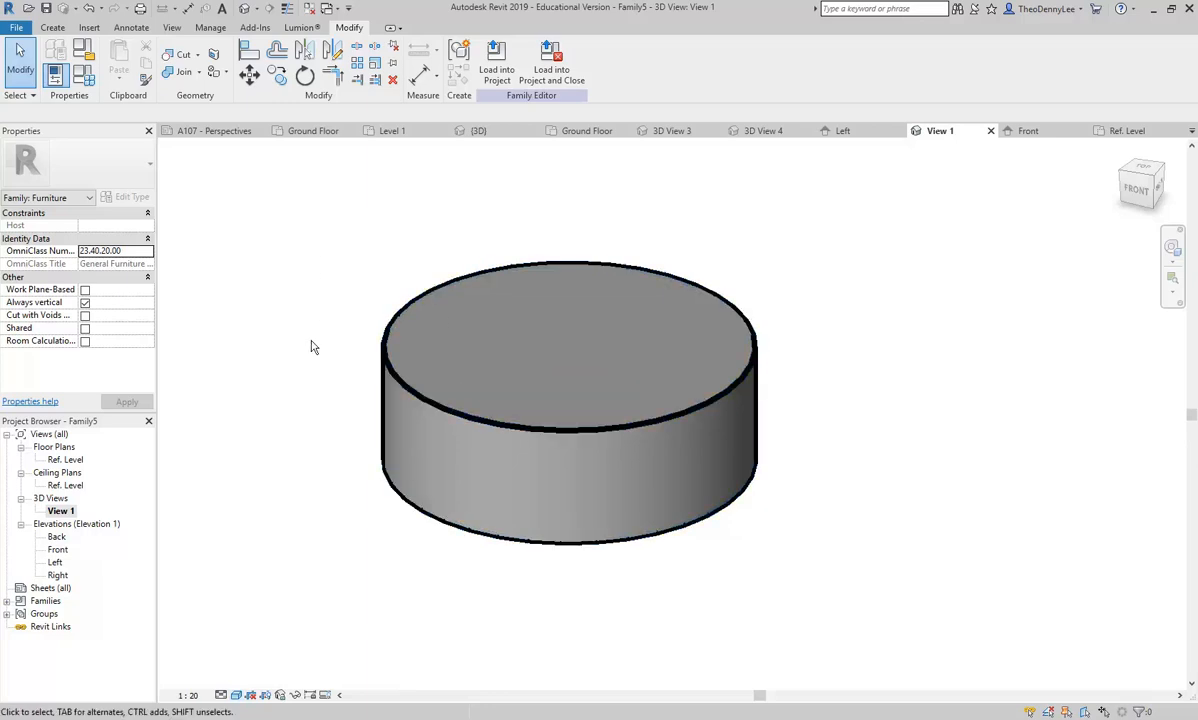
# - Start a revolve in the Front elevation and sketch a 50 mm boundary line inward from the cylinder's upper-left corner and one about 50 mm upward
pyautogui.doubleClick(57, 550)
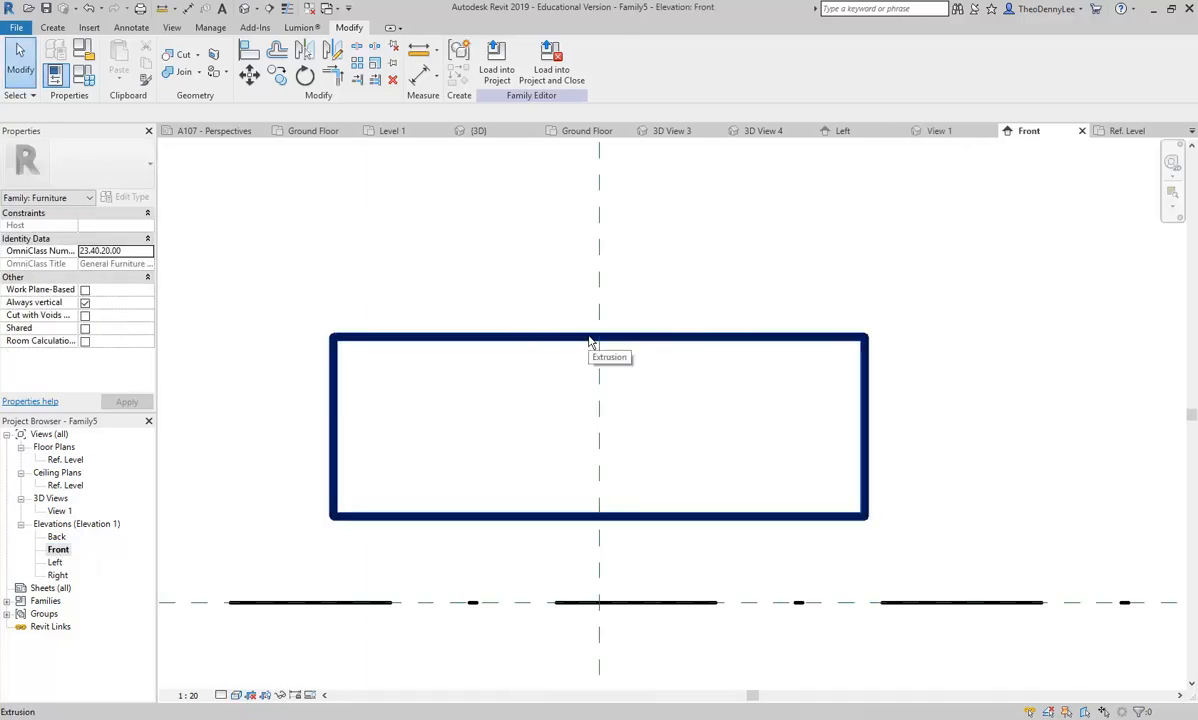
pyautogui.moveTo(300, 275); pyautogui.dragTo(396, 275, button='middle')
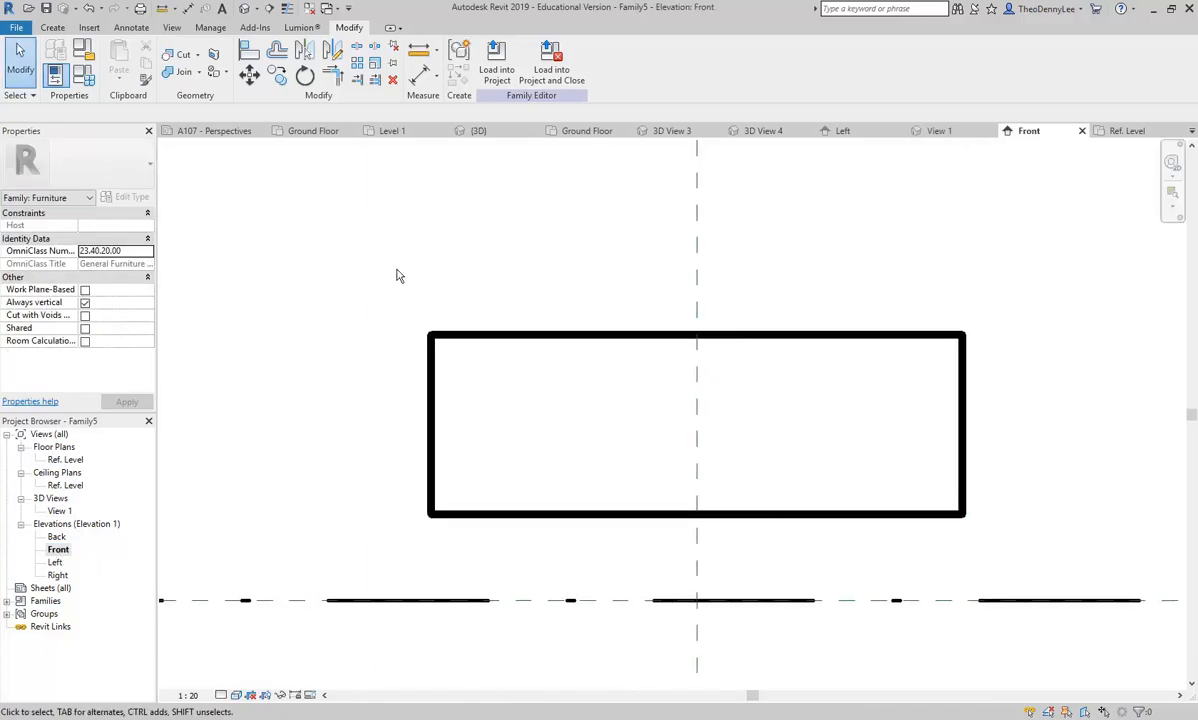
pyautogui.click(52, 27)
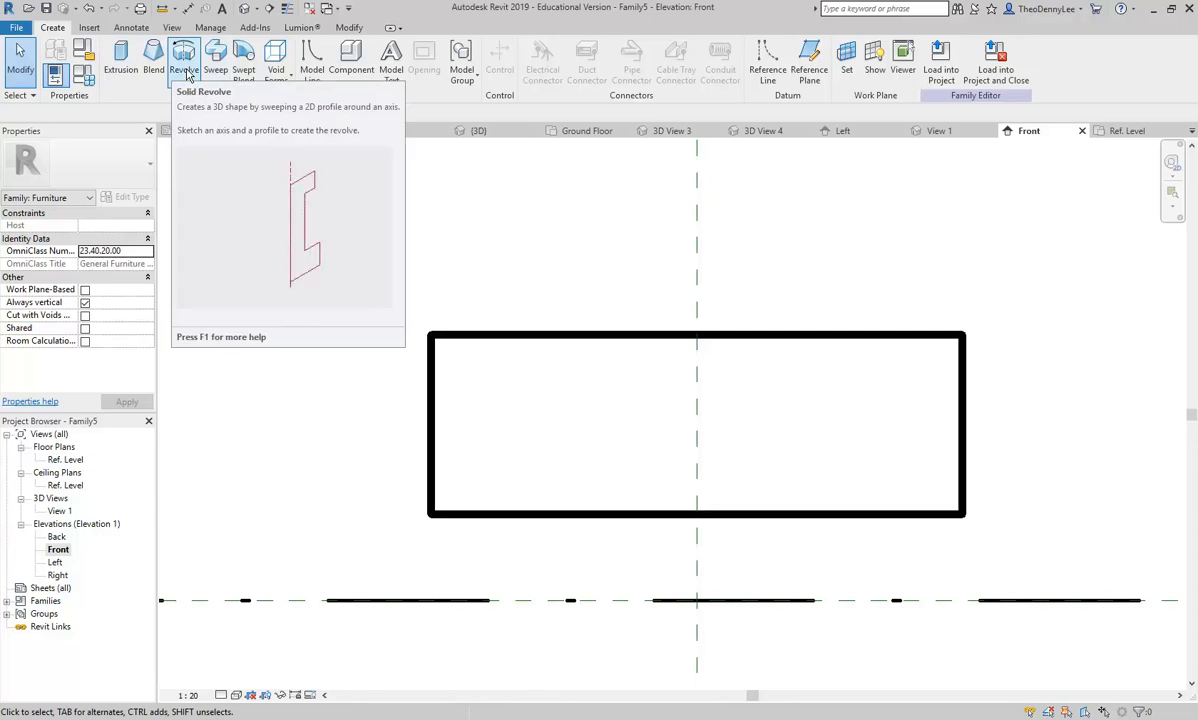
pyautogui.click(185, 72)
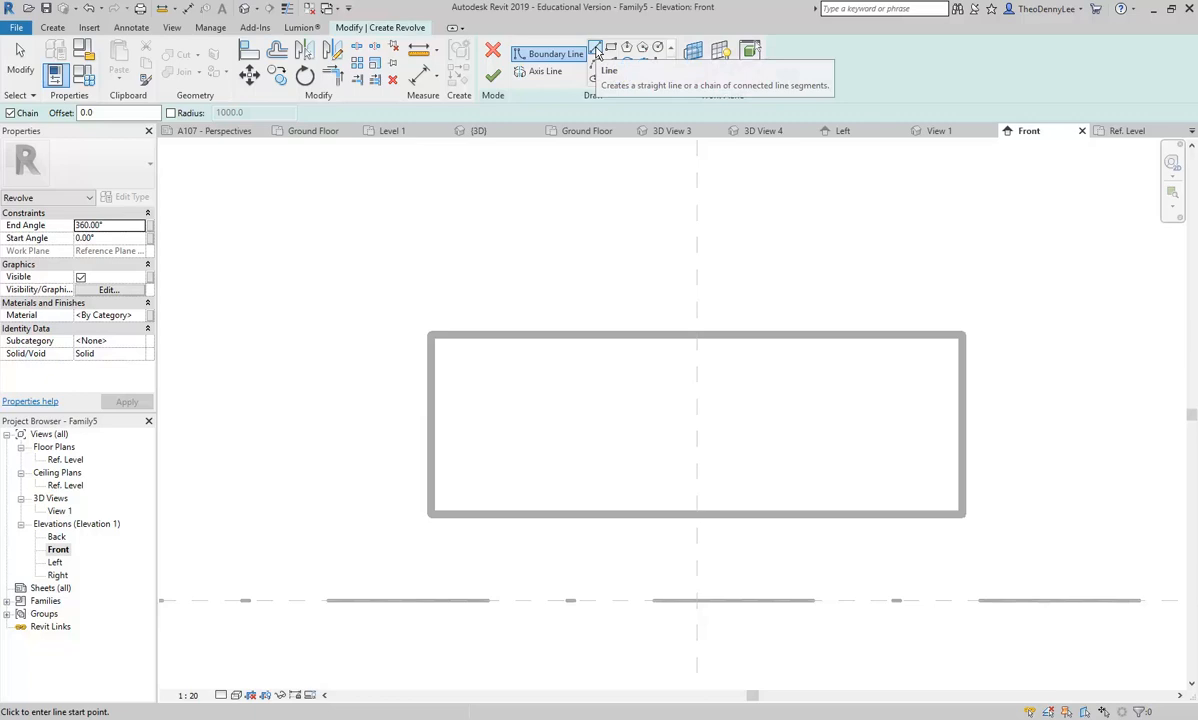
pyautogui.click(428, 334)
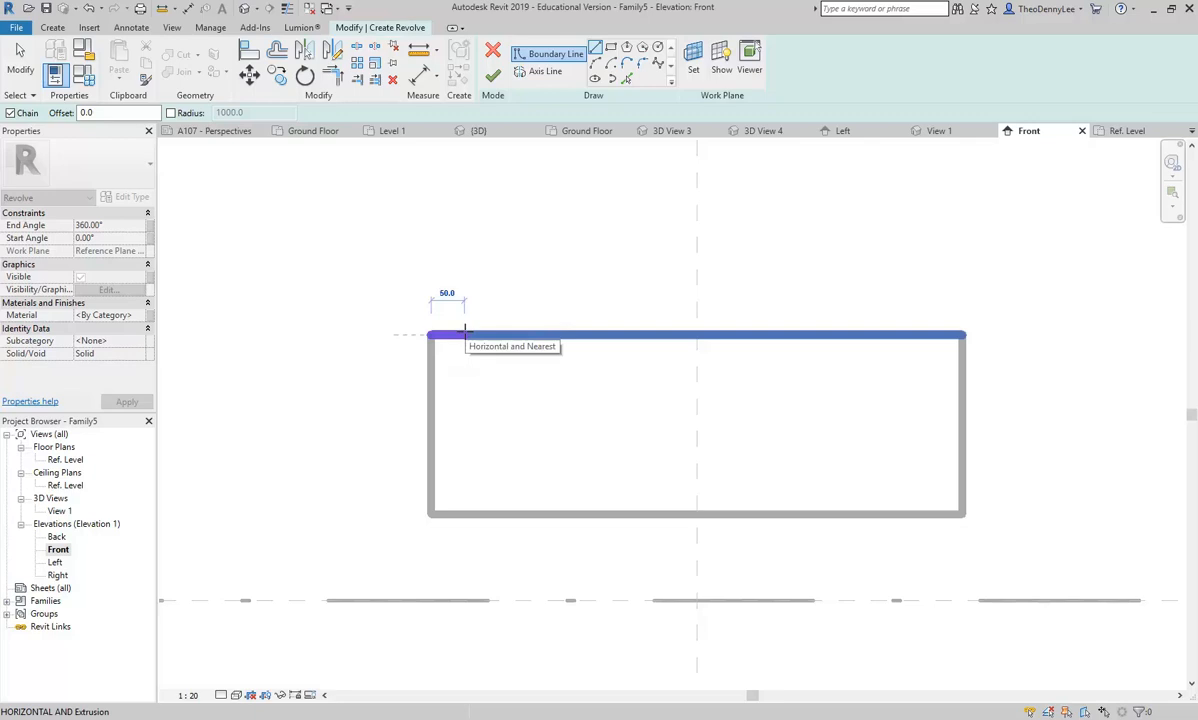
pyautogui.click(464, 334)
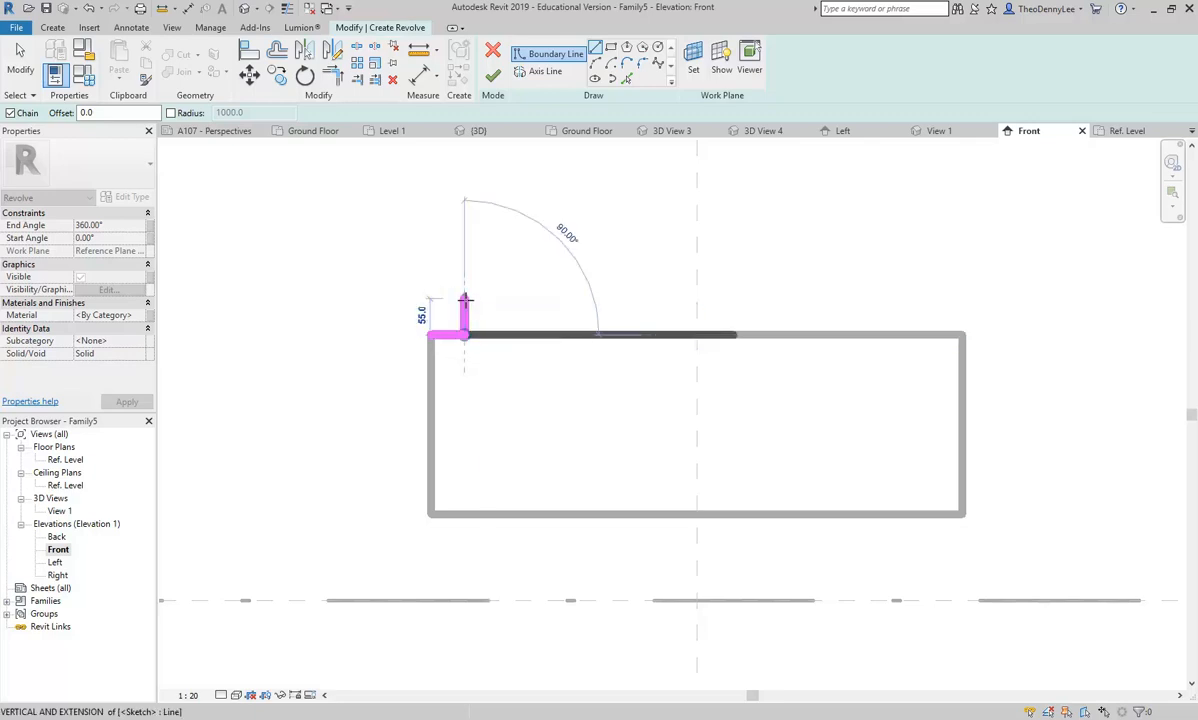
pyautogui.click(464, 302)
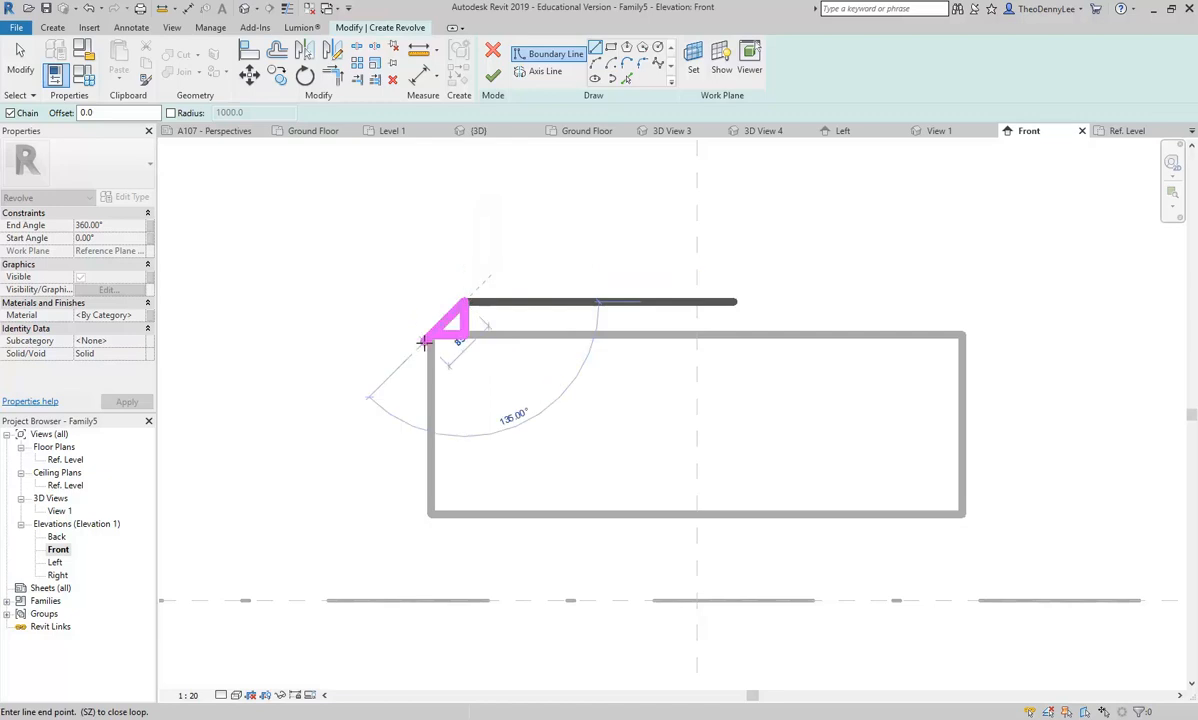
pyautogui.scroll(3, 414, 275)
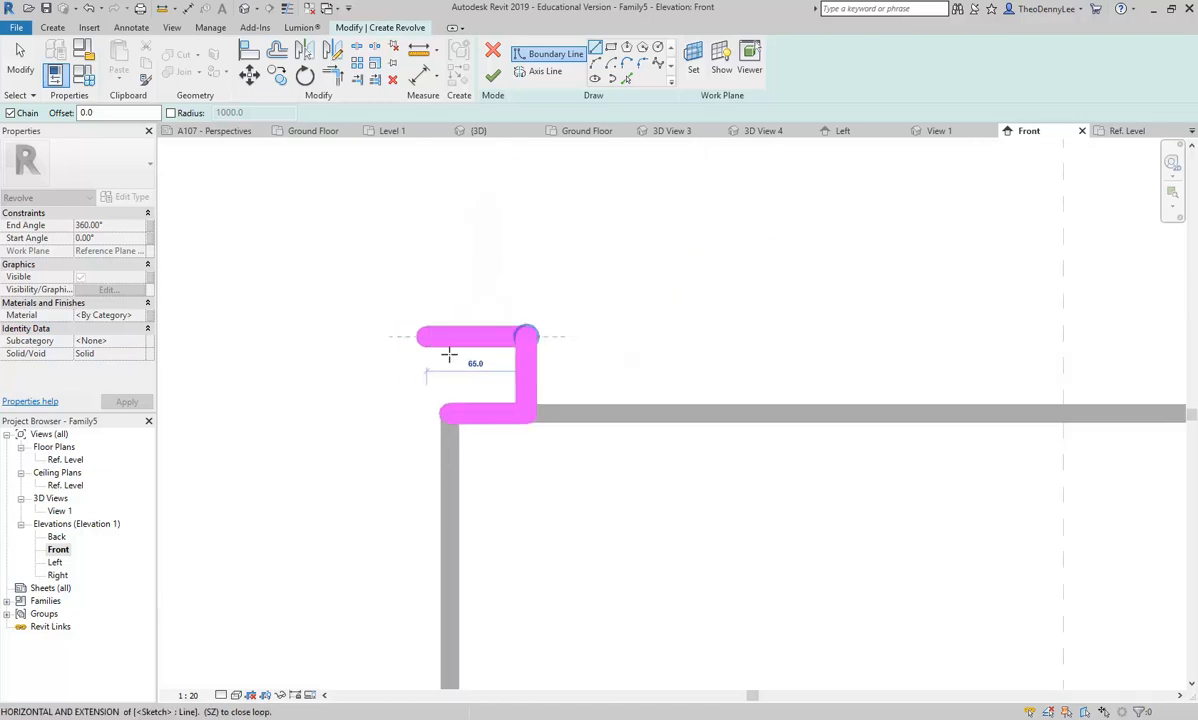
pyautogui.scroll(1, 455, 355)
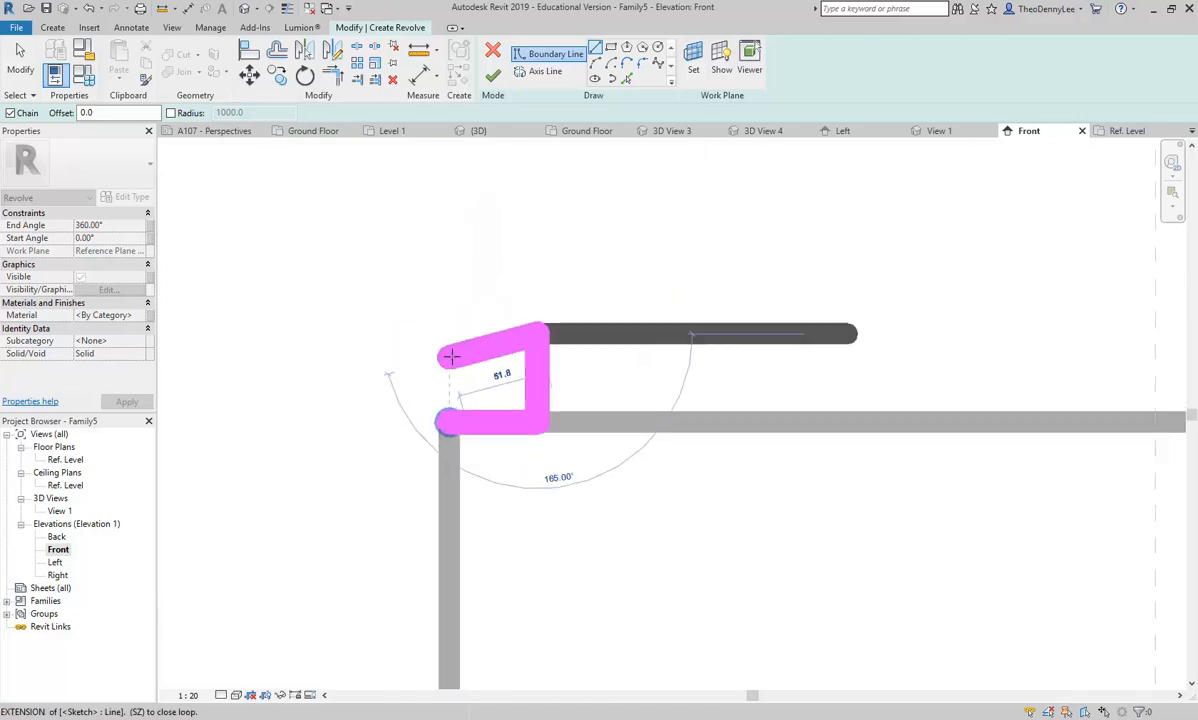
# - Close the revolve profile with a convex quarter-circle arc between the vertical line's upper end and the cylinder's upper-left corner
pyautogui.click(595, 62)
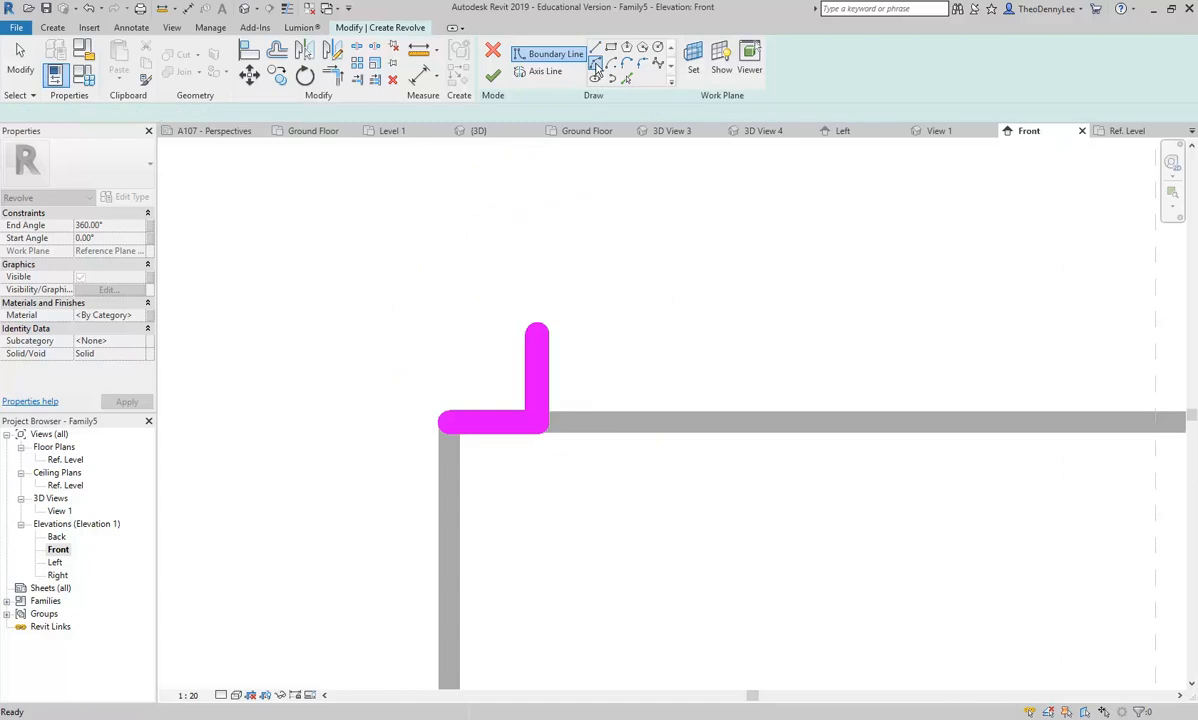
pyautogui.click(449, 425)
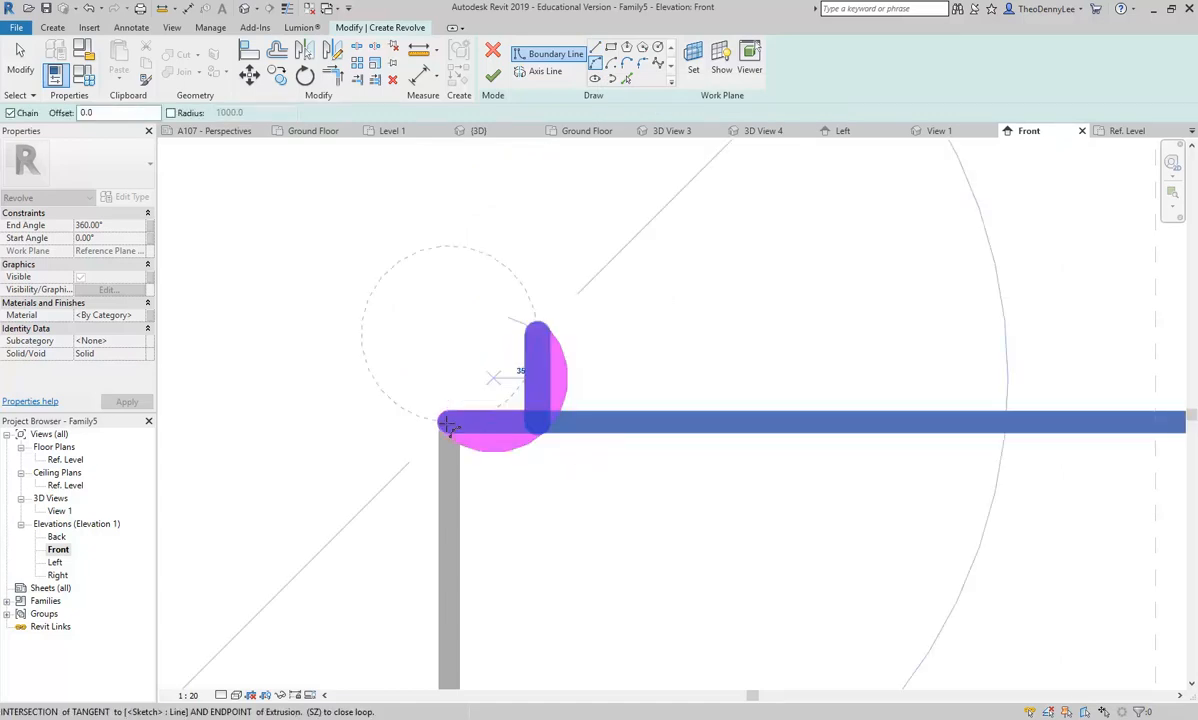
pyautogui.click(470, 375)
pyautogui.rightClick(397, 276)
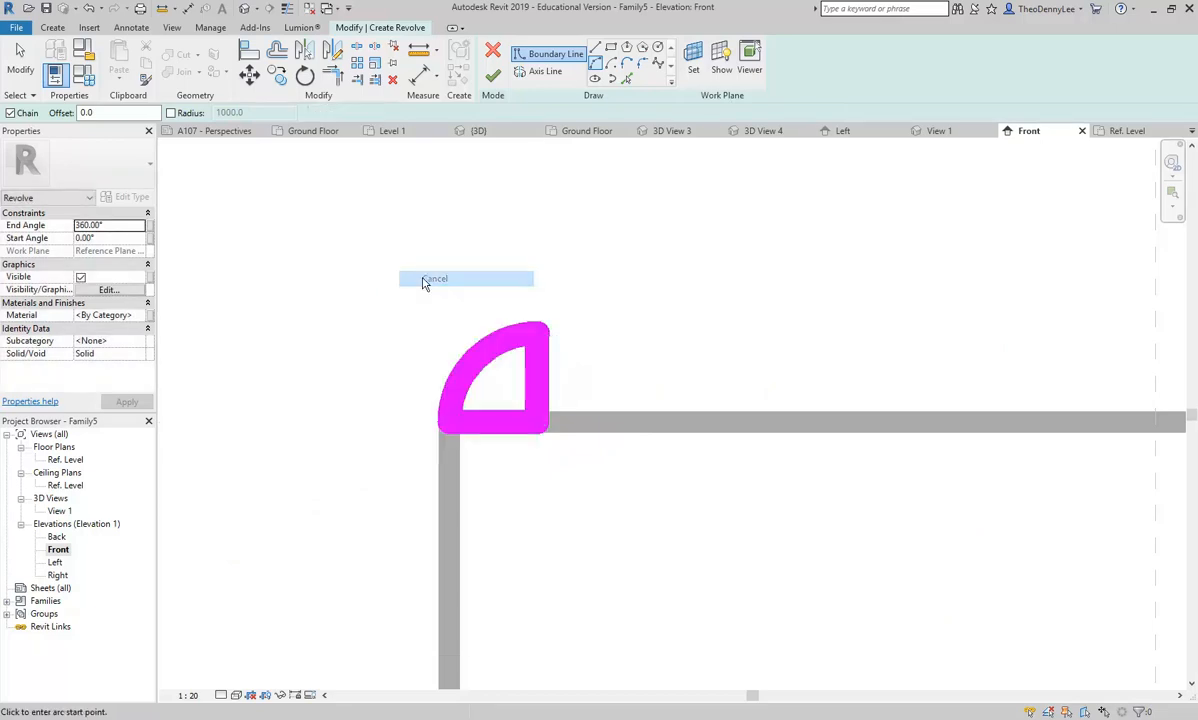
pyautogui.click(430, 279)
# - Draw a vertical axis line about 725 mm long along the centre reference plane and finish the 360° revolve
pyautogui.scroll(3, 619, 410)
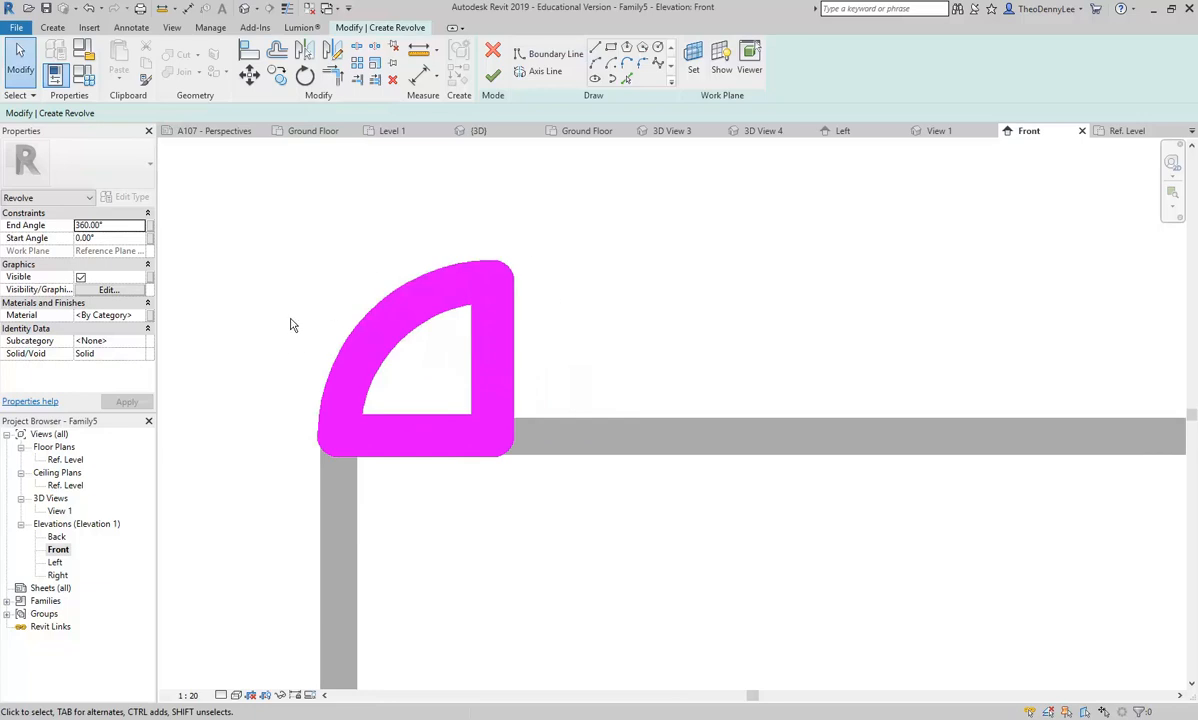
pyautogui.scroll(-4, 540, 450)
pyautogui.moveTo(759, 350); pyautogui.dragTo(505, 332, button='middle')
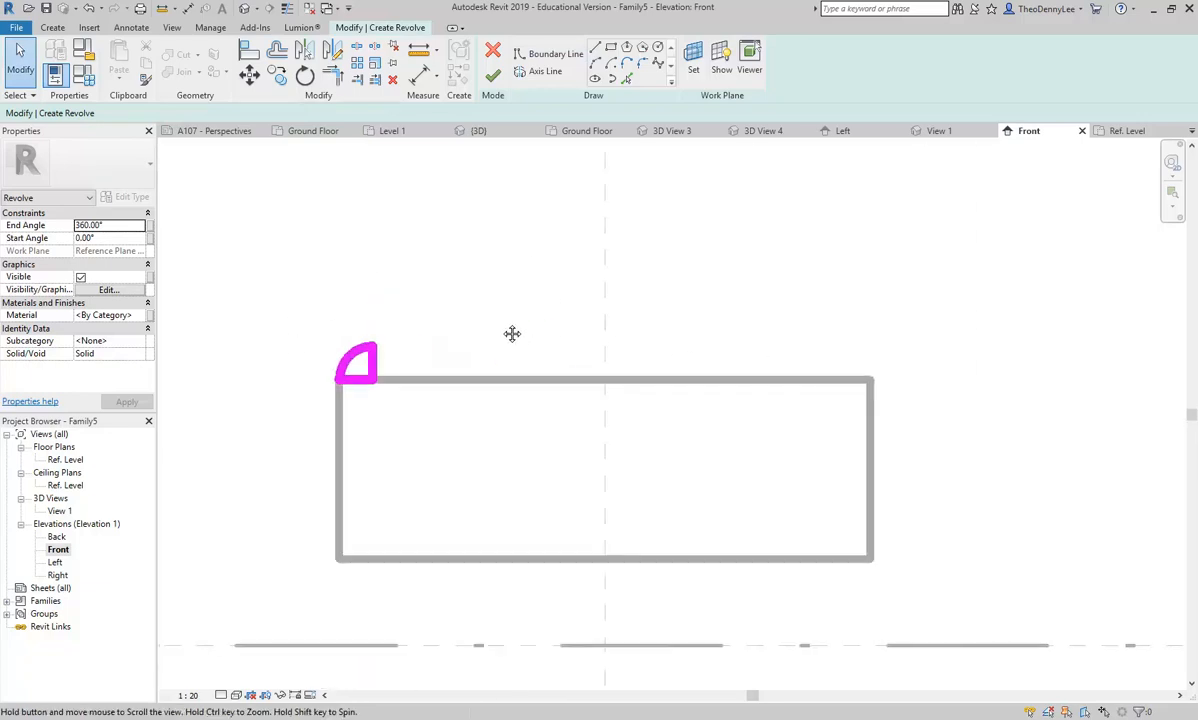
pyautogui.scroll(-1, 505, 340)
pyautogui.scroll(1, 505, 344)
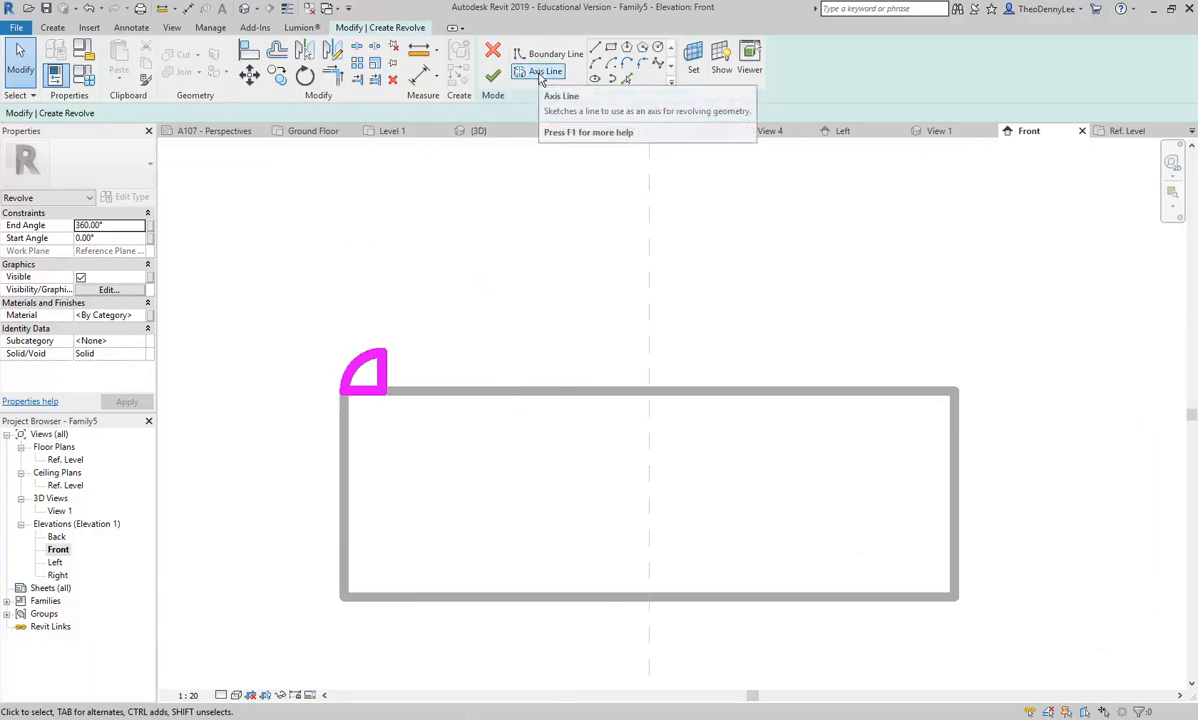
pyautogui.moveTo(262, 308); pyautogui.dragTo(397, 430)
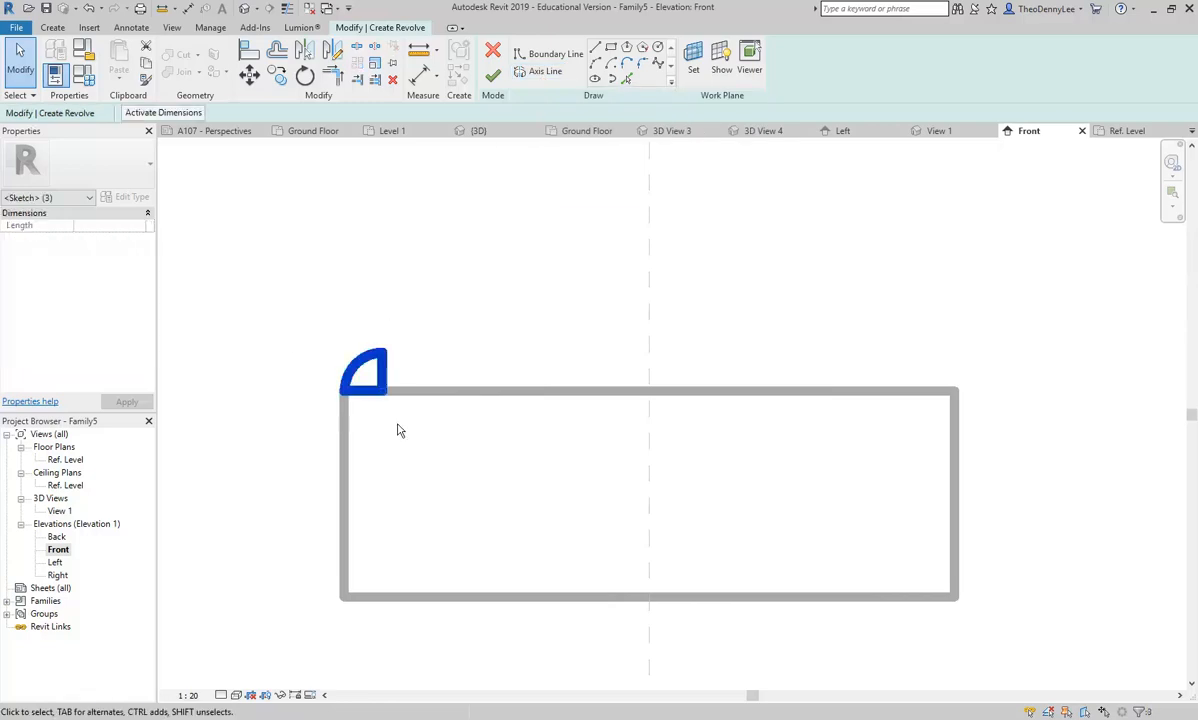
pyautogui.press('Escape')
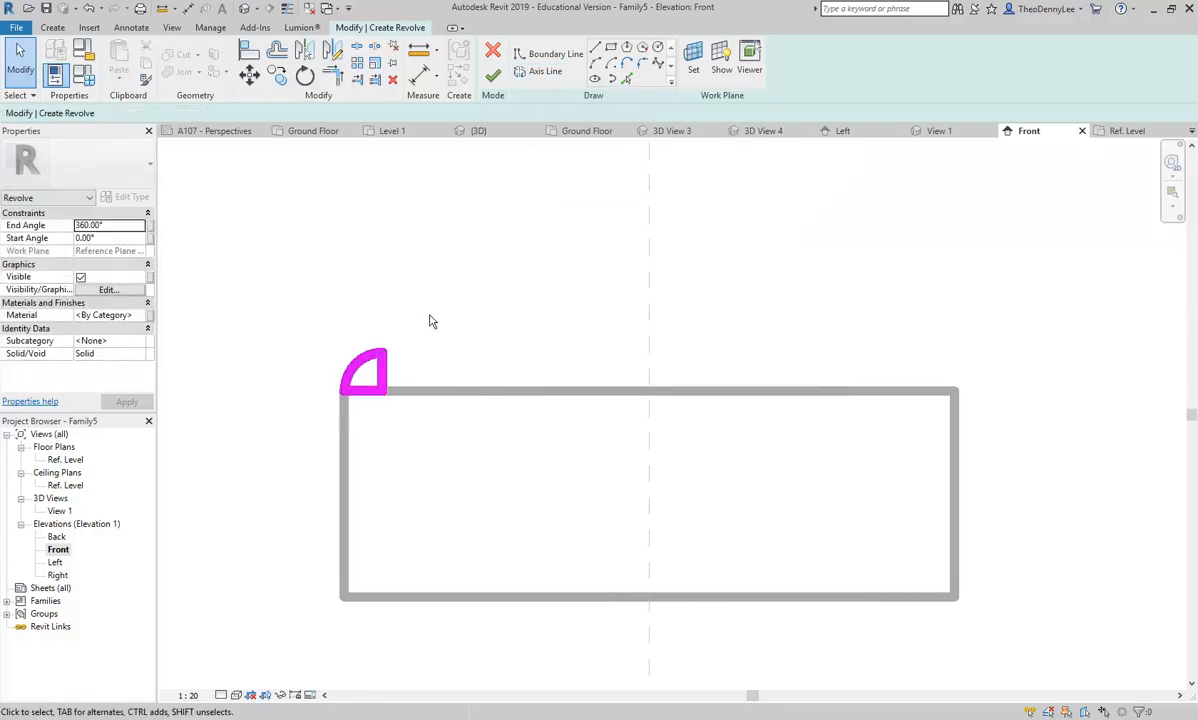
pyautogui.click(542, 54)
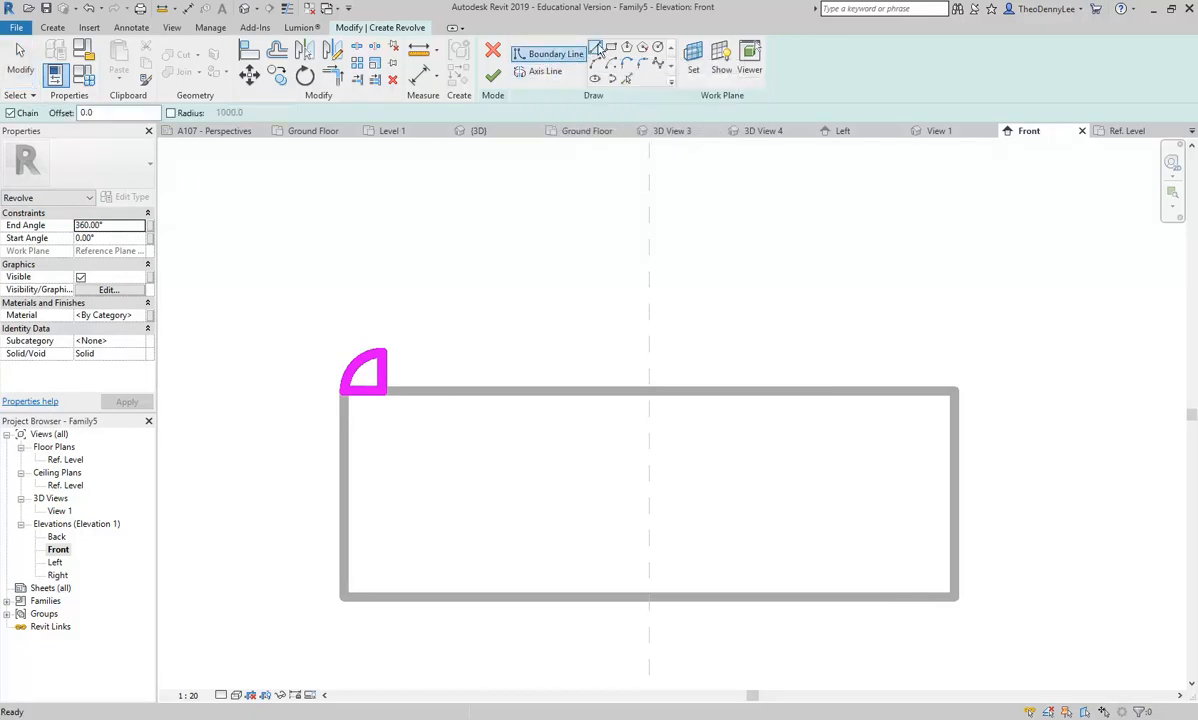
pyautogui.click(540, 72)
pyautogui.click(649, 190)
pyautogui.scroll(-1, 652, 366)
pyautogui.moveTo(650, 537); pyautogui.dragTo(642, 409, button='middle')
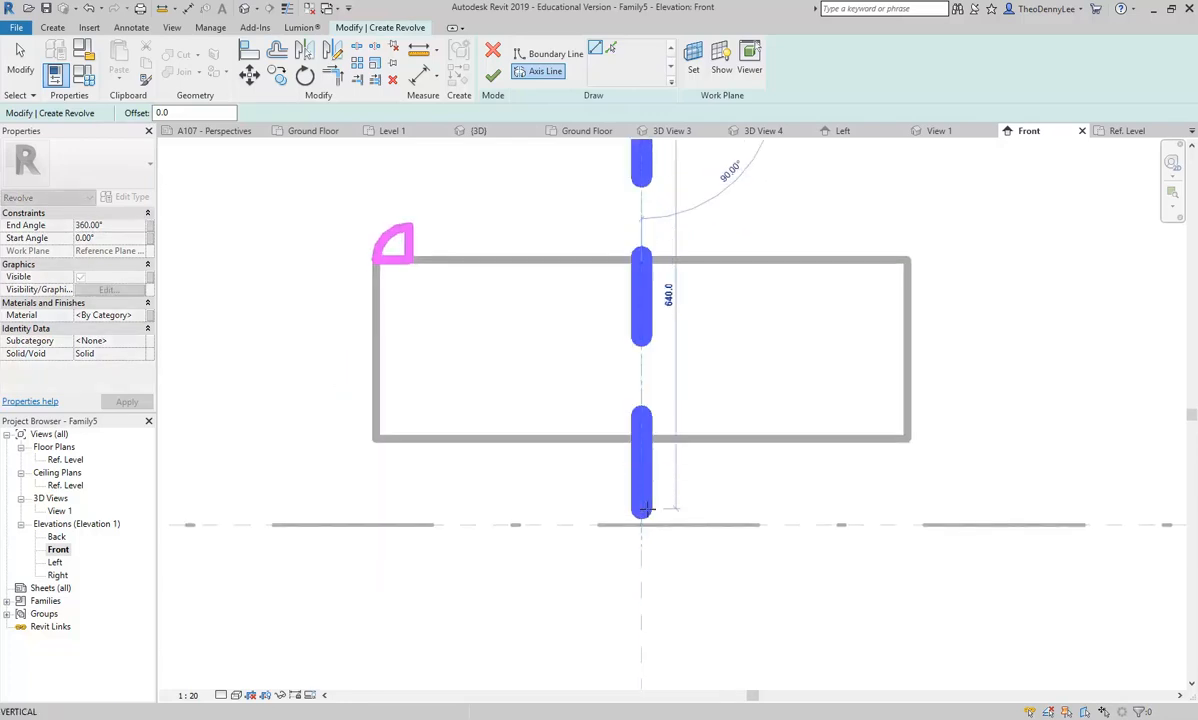
pyautogui.click(641, 564)
pyautogui.press('Escape')
pyautogui.press('Escape')
pyautogui.scroll(-1, 516, 300)
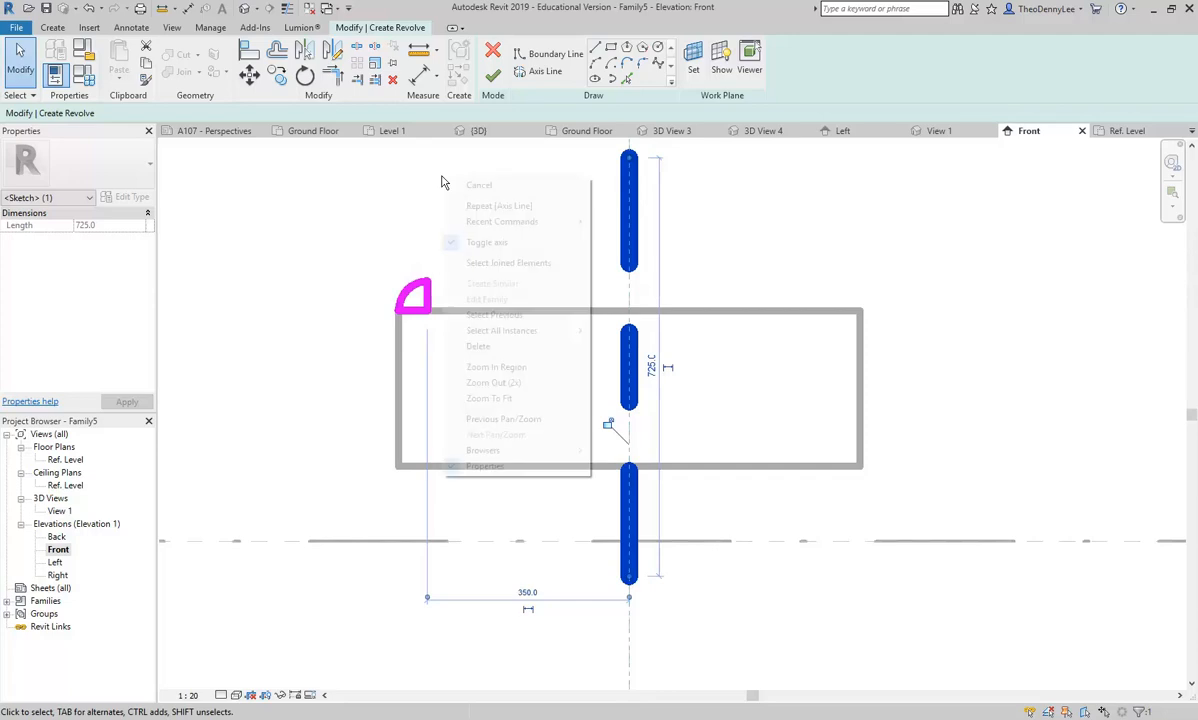
pyautogui.click(444, 182)
pyautogui.click(491, 79)
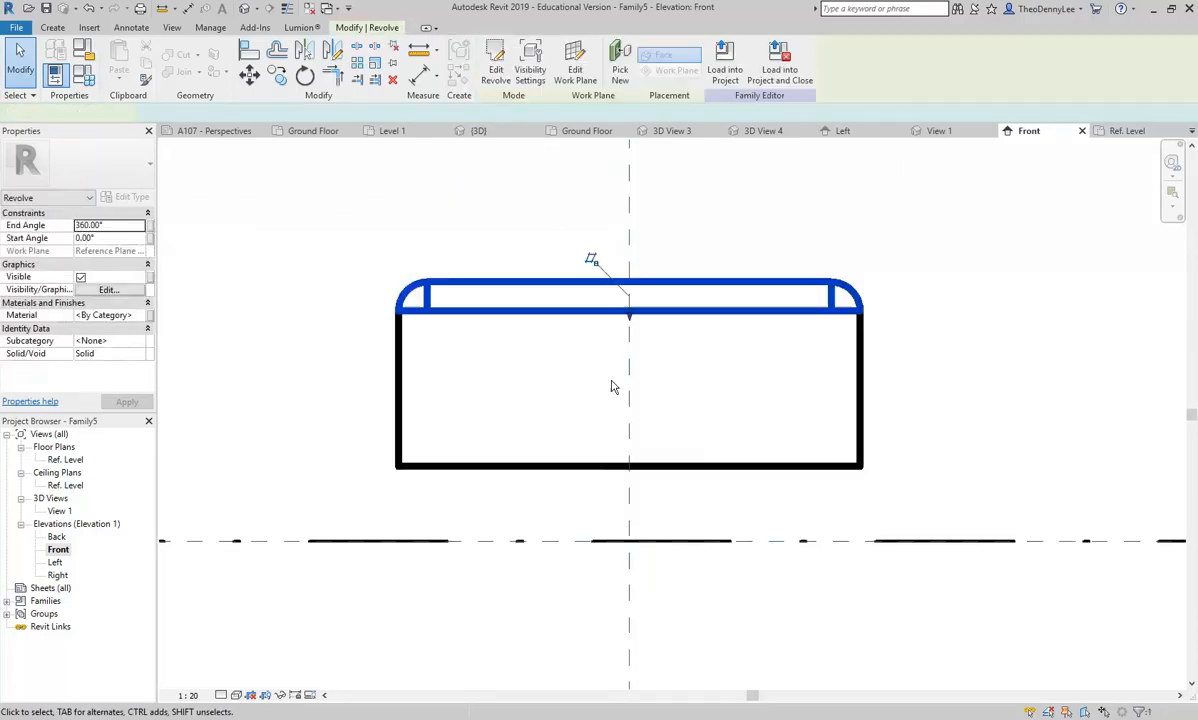
# - Deselect the revolve and set the Front elevation to the Shaded visual style
pyautogui.click(222, 284)
pyautogui.click(236, 694)
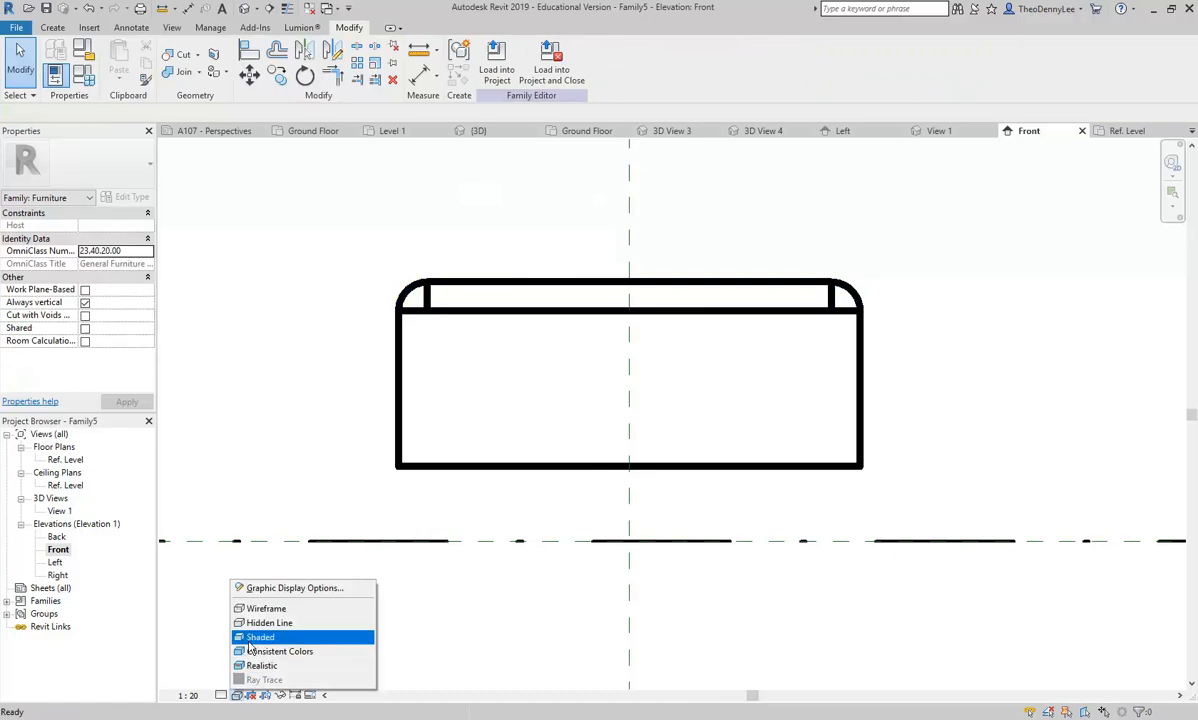
pyautogui.click(250, 640)
pyautogui.scroll(1, 441, 243)
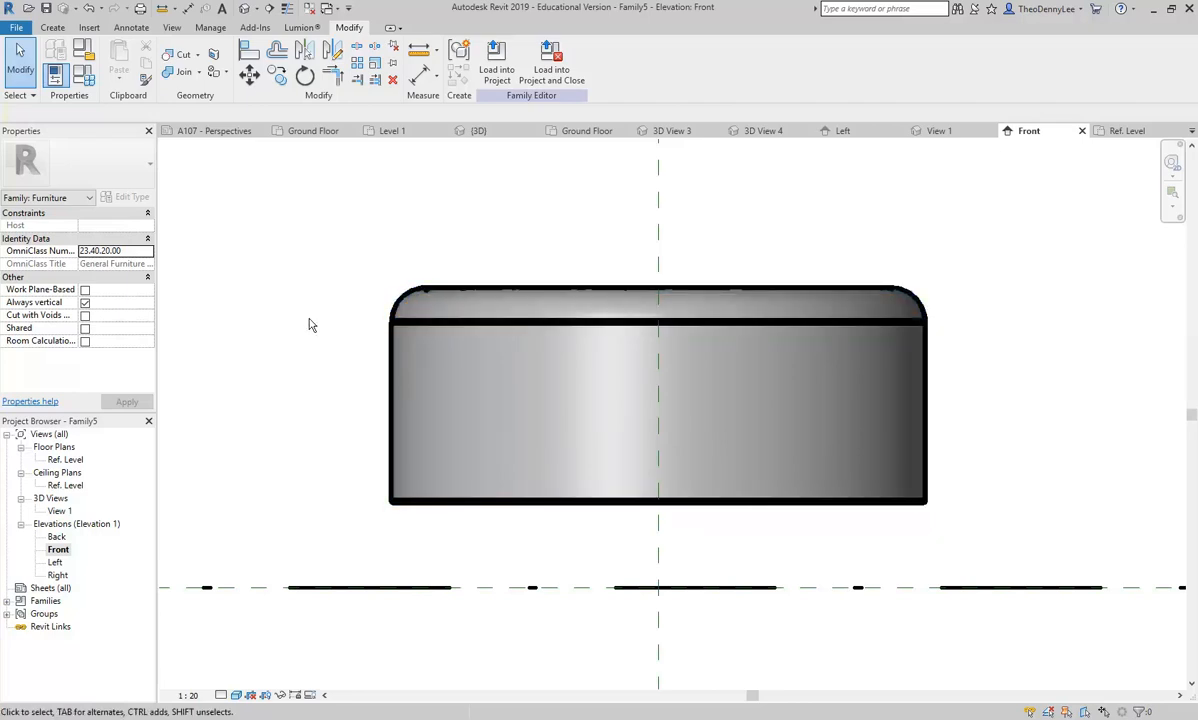
pyautogui.click(476, 291)
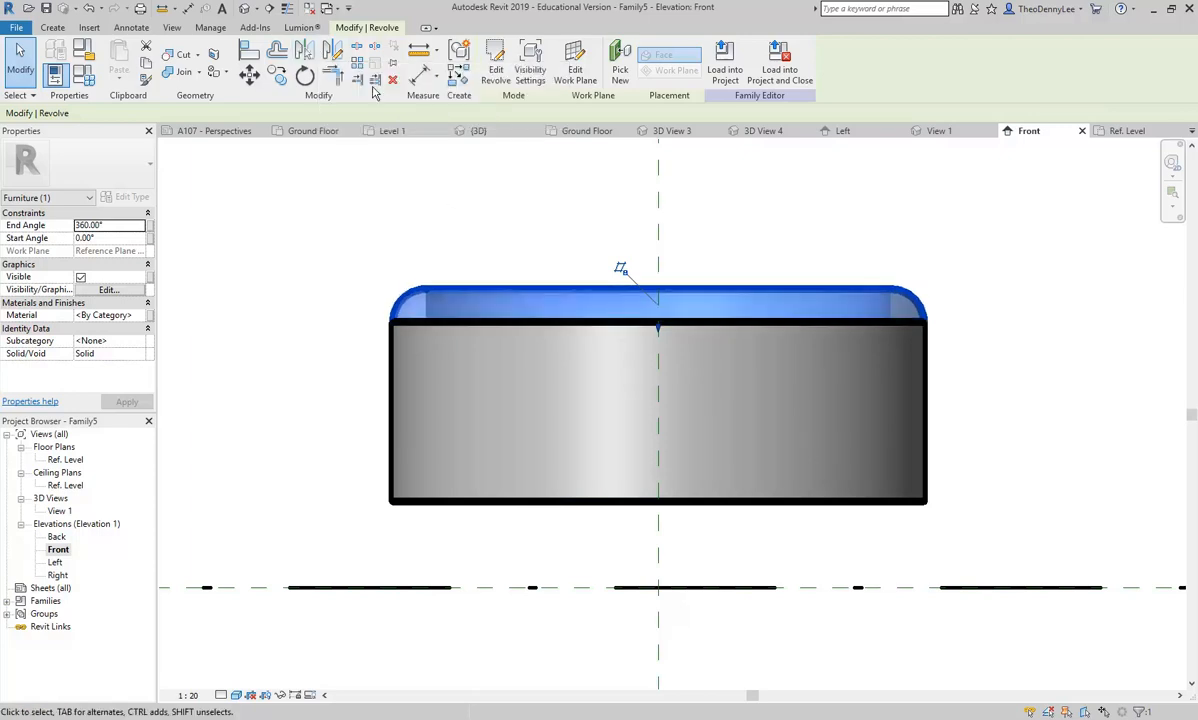
pyautogui.click(333, 52)
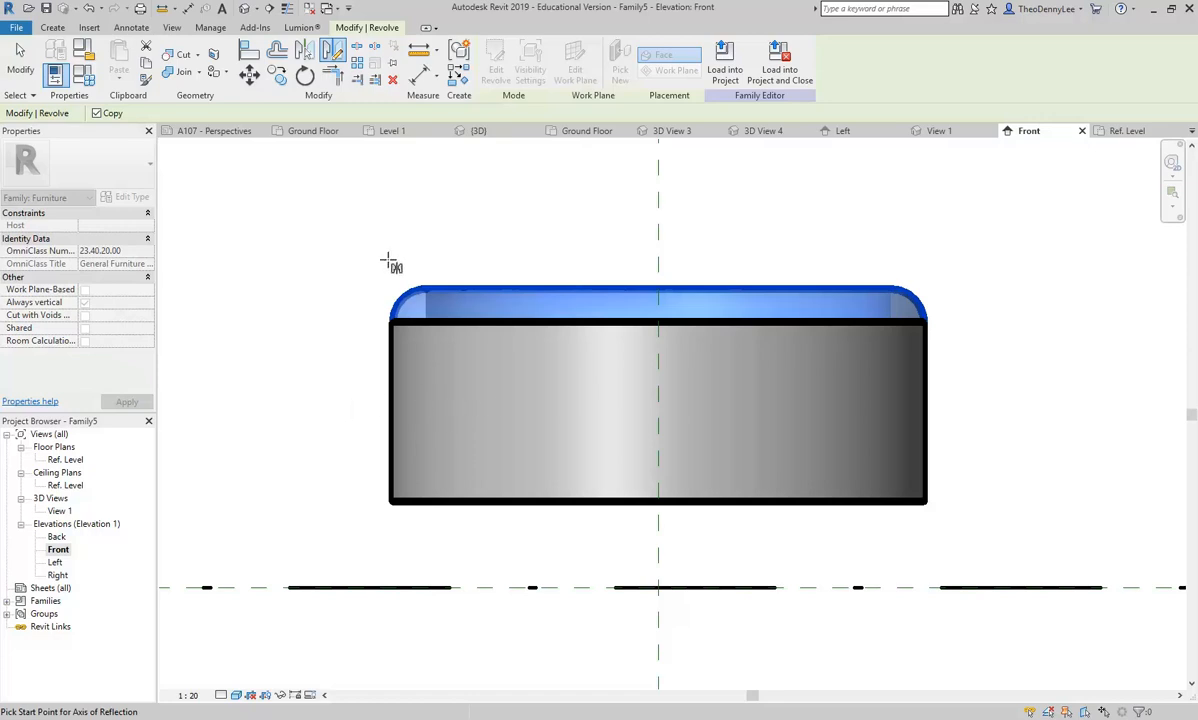
pyautogui.press('Escape')
pyautogui.press('Escape')
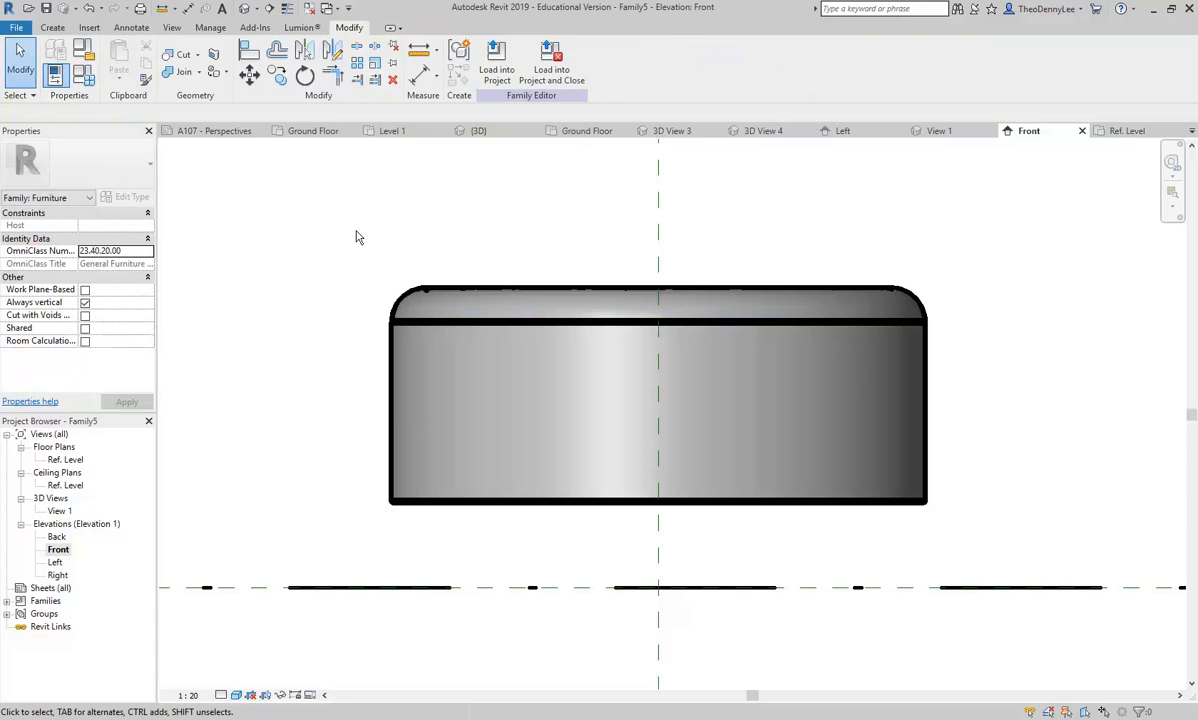
# - Start a revolve and sketch a closed 50 mm quarter-circle profile below the cylinder's lower-left corner, with two boundary lines and a convex arc
pyautogui.click(52, 27)
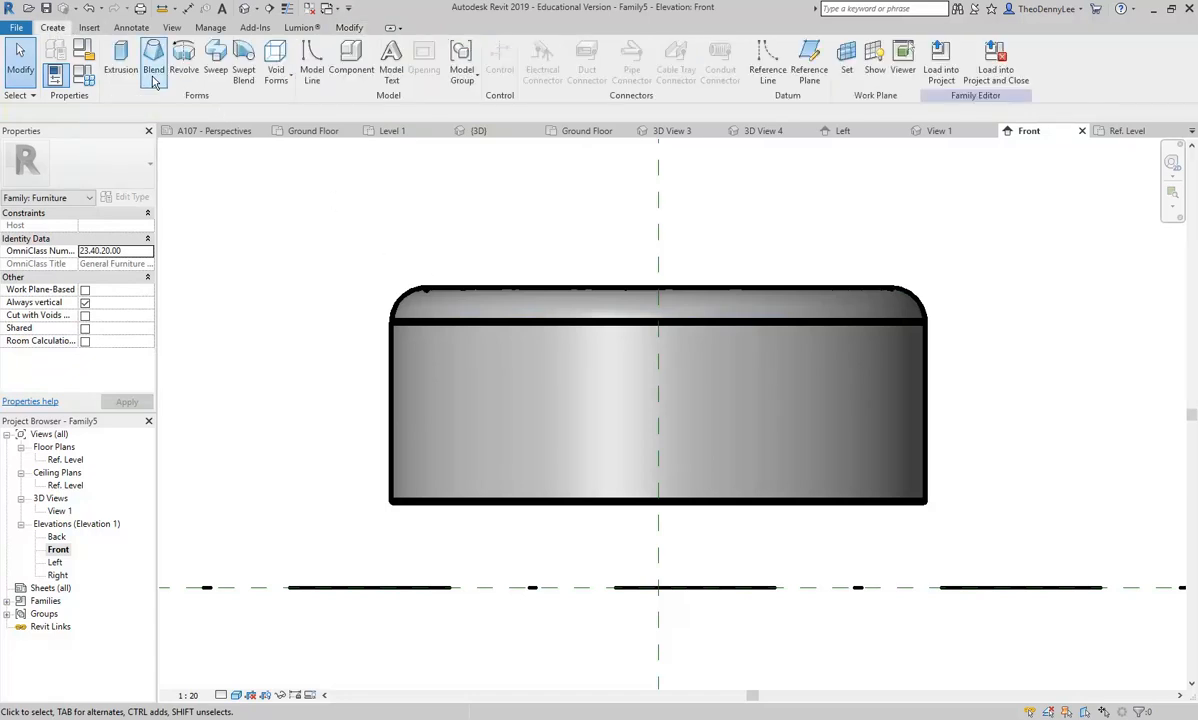
pyautogui.click(186, 62)
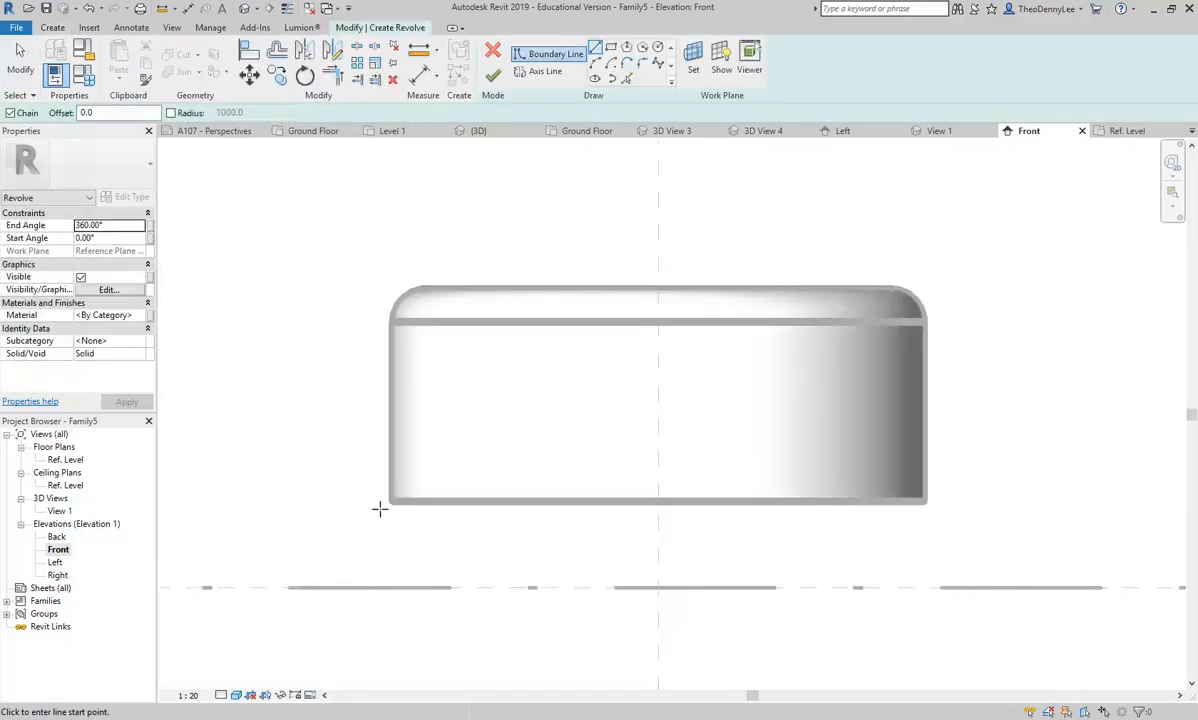
pyautogui.scroll(2, 387, 510)
pyautogui.scroll(1, 376, 581)
pyautogui.moveTo(376, 581); pyautogui.dragTo(345, 546, button='middle')
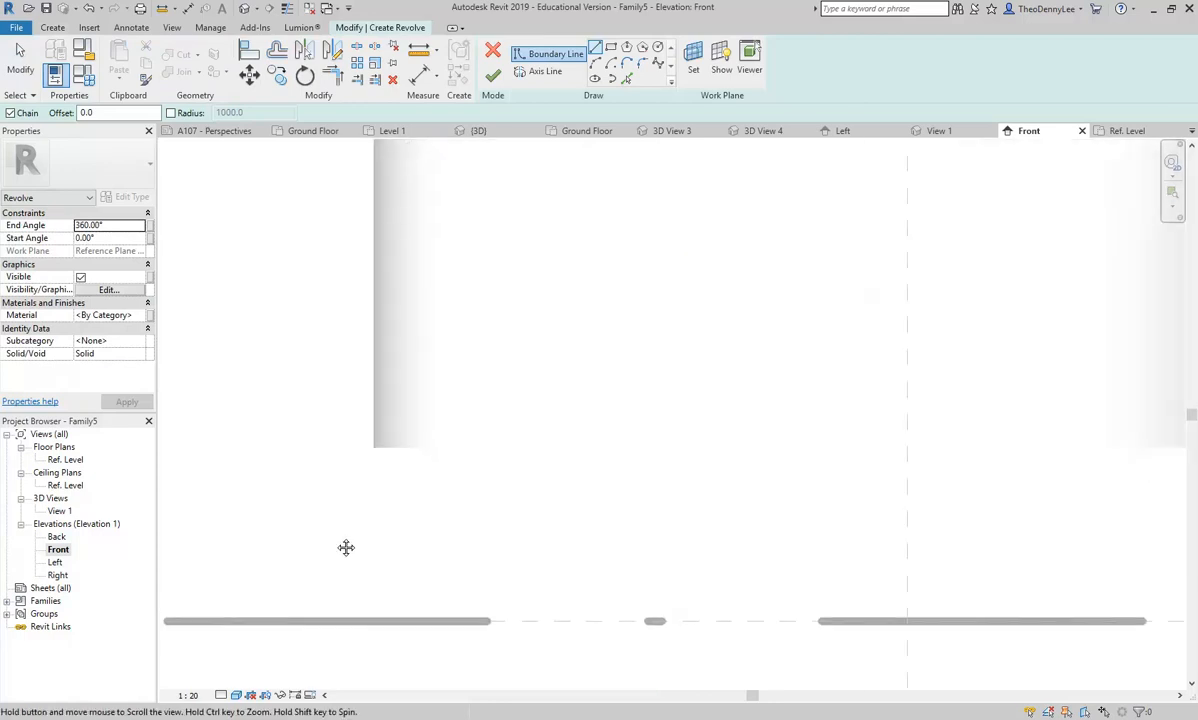
pyautogui.click(371, 446)
pyautogui.click(440, 446)
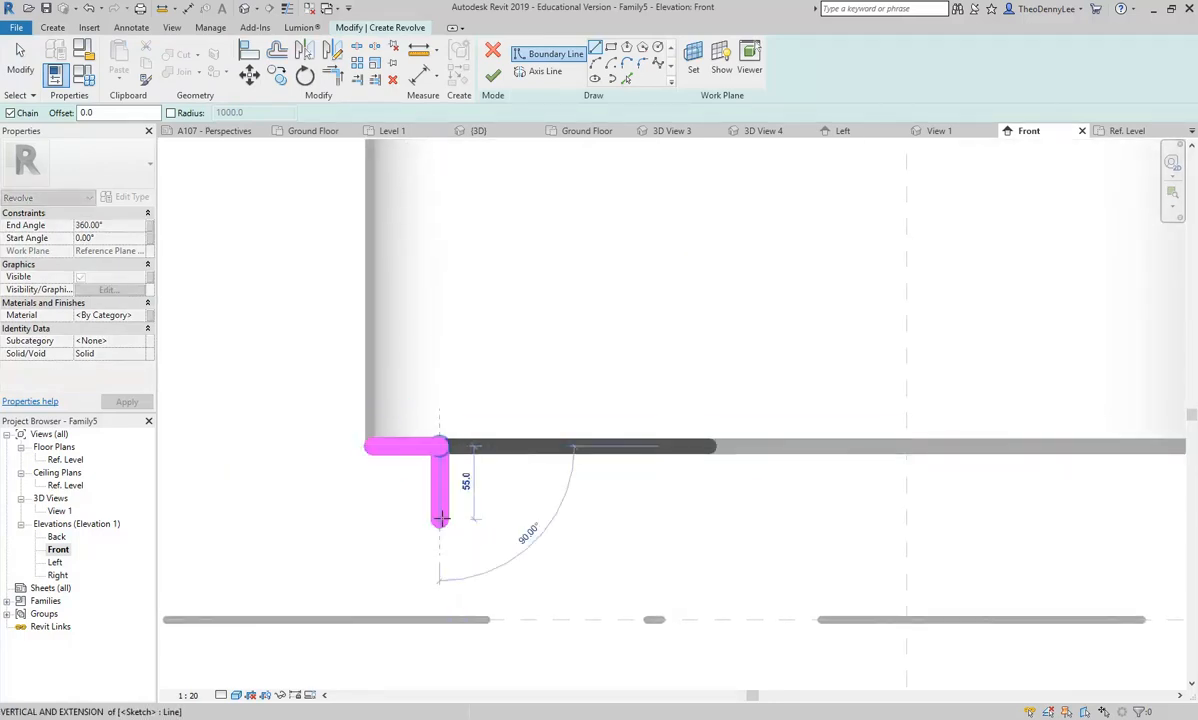
pyautogui.click(440, 510)
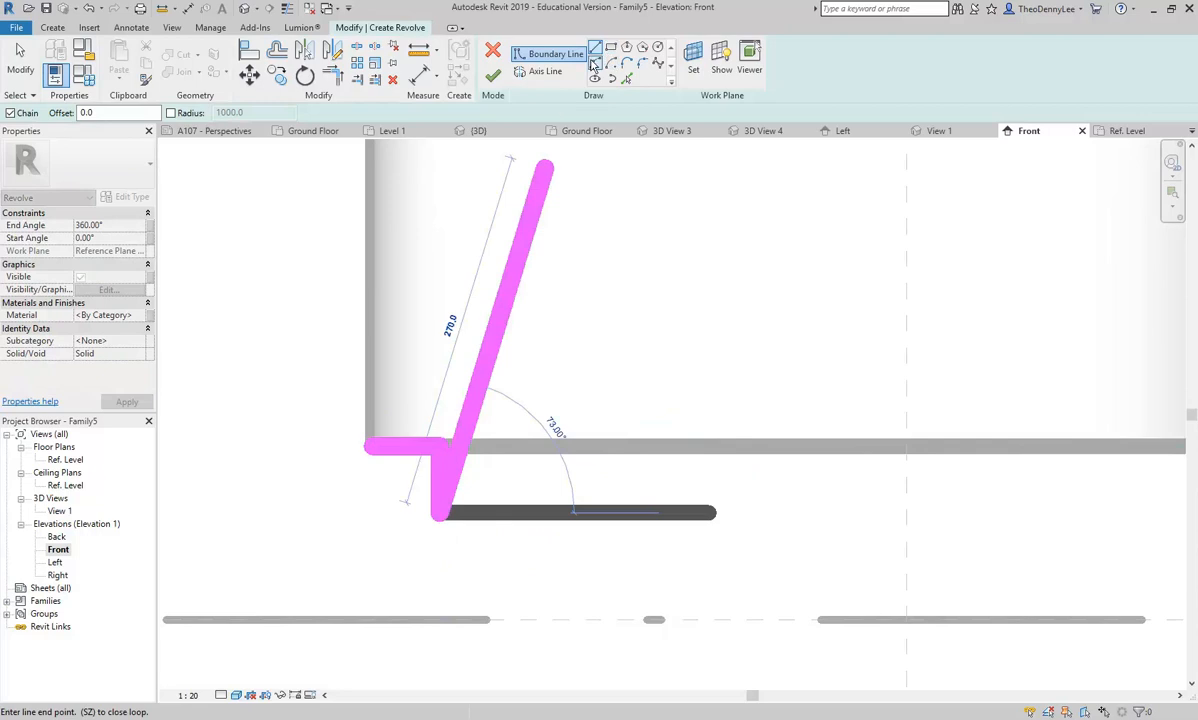
pyautogui.click(369, 444)
pyautogui.click(395, 488)
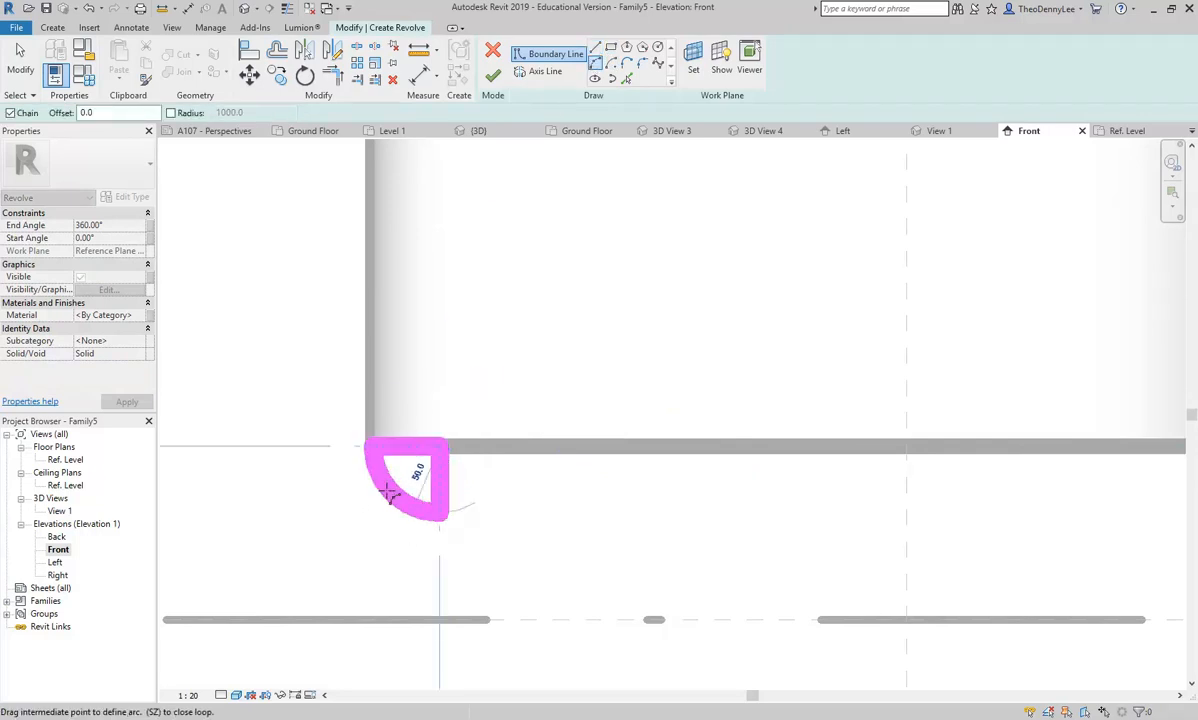
# - Draw a vertical axis line about 620 mm long on the Center (Left/Right) reference plane and finish the bottom edge's 360° revolve
pyautogui.click(540, 71)
pyautogui.scroll(-3, 497, 385)
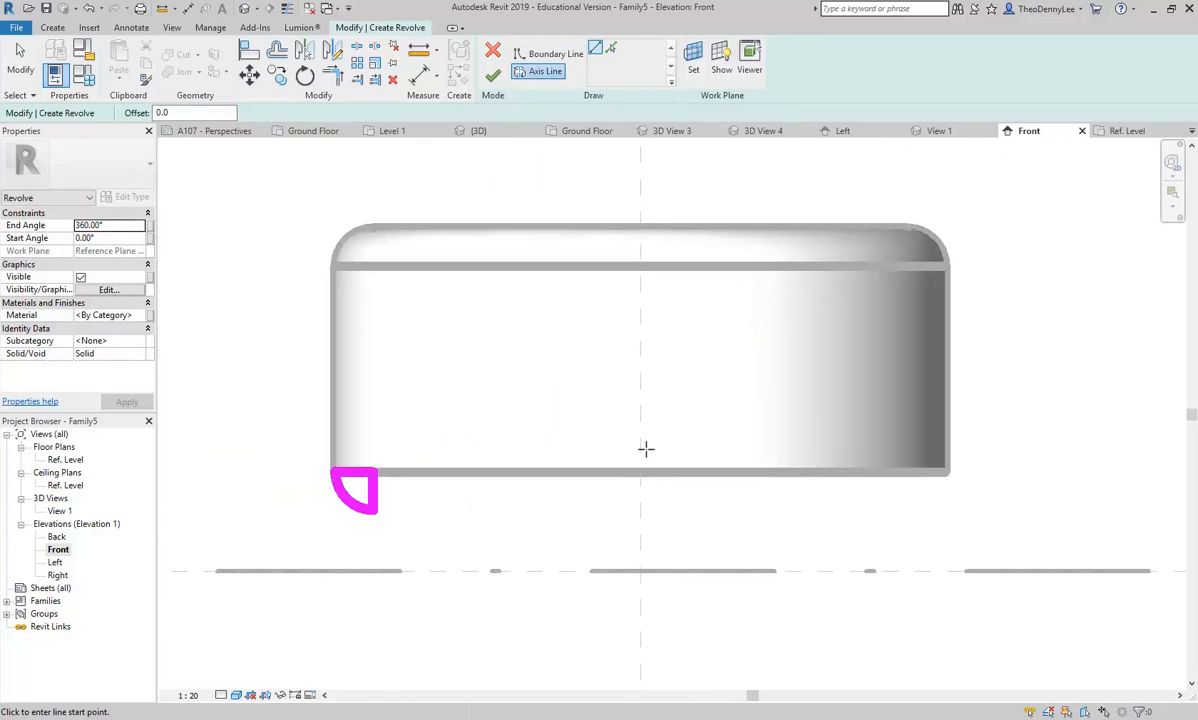
pyautogui.click(641, 170)
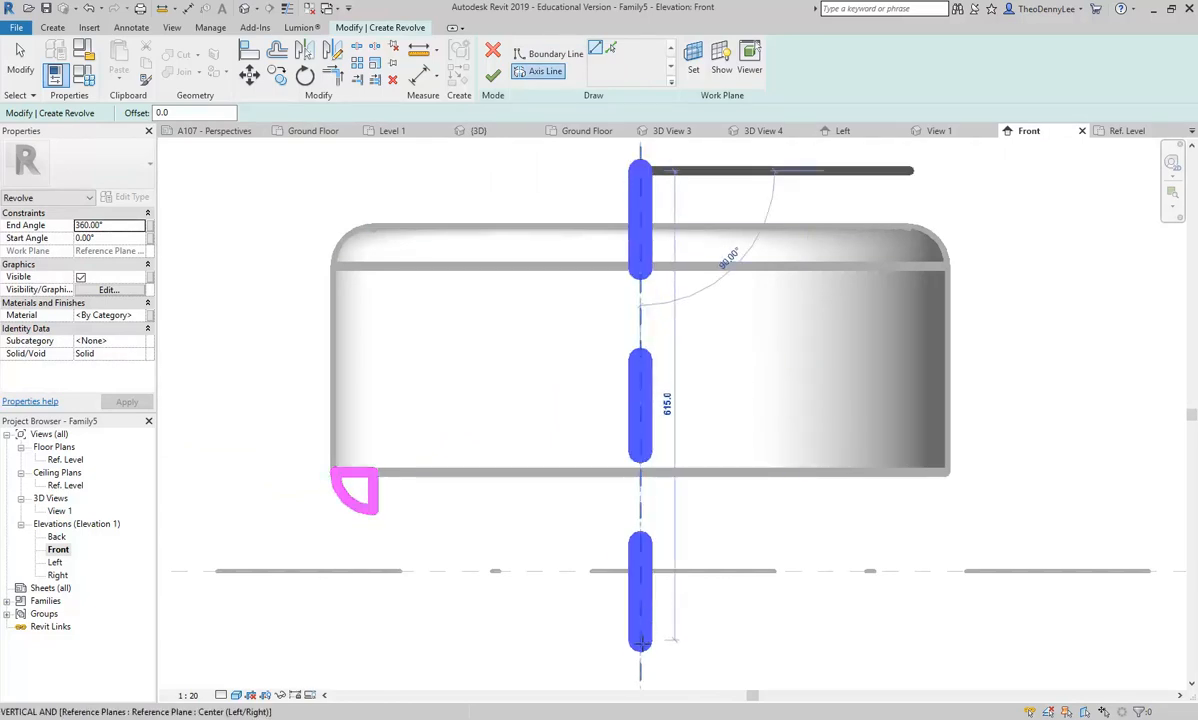
pyautogui.click(641, 652)
pyautogui.rightClick(408, 184)
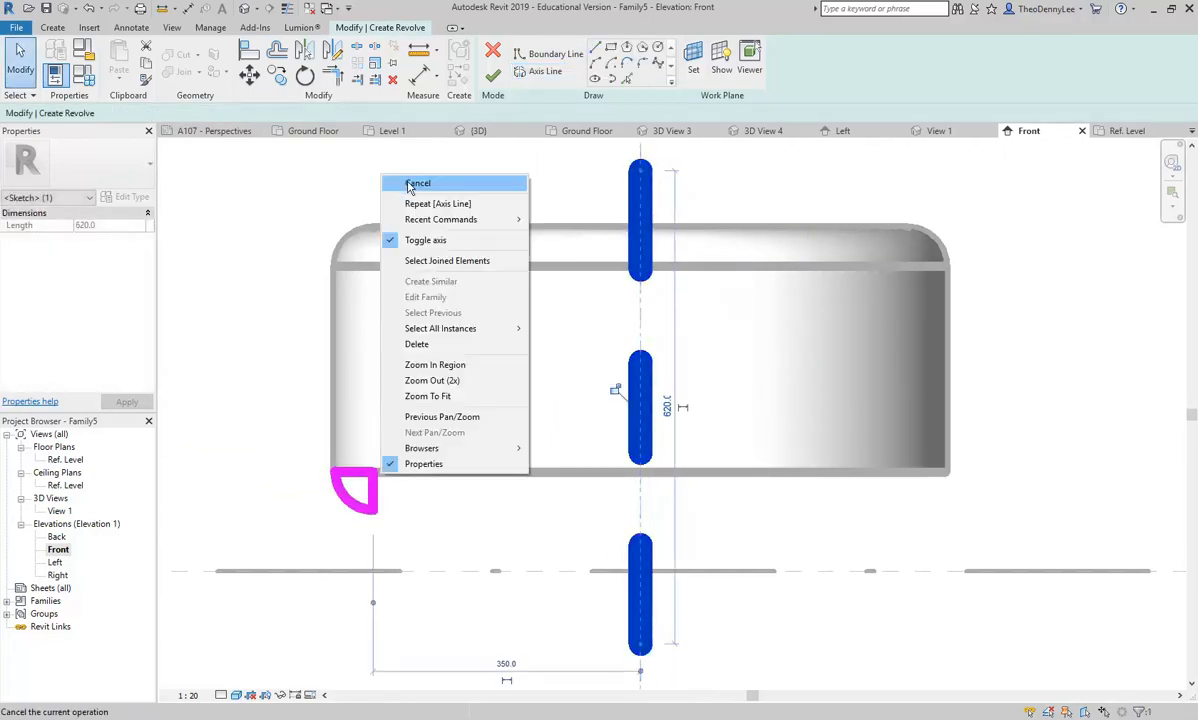
pyautogui.click(408, 184)
pyautogui.scroll(-3, 449, 241)
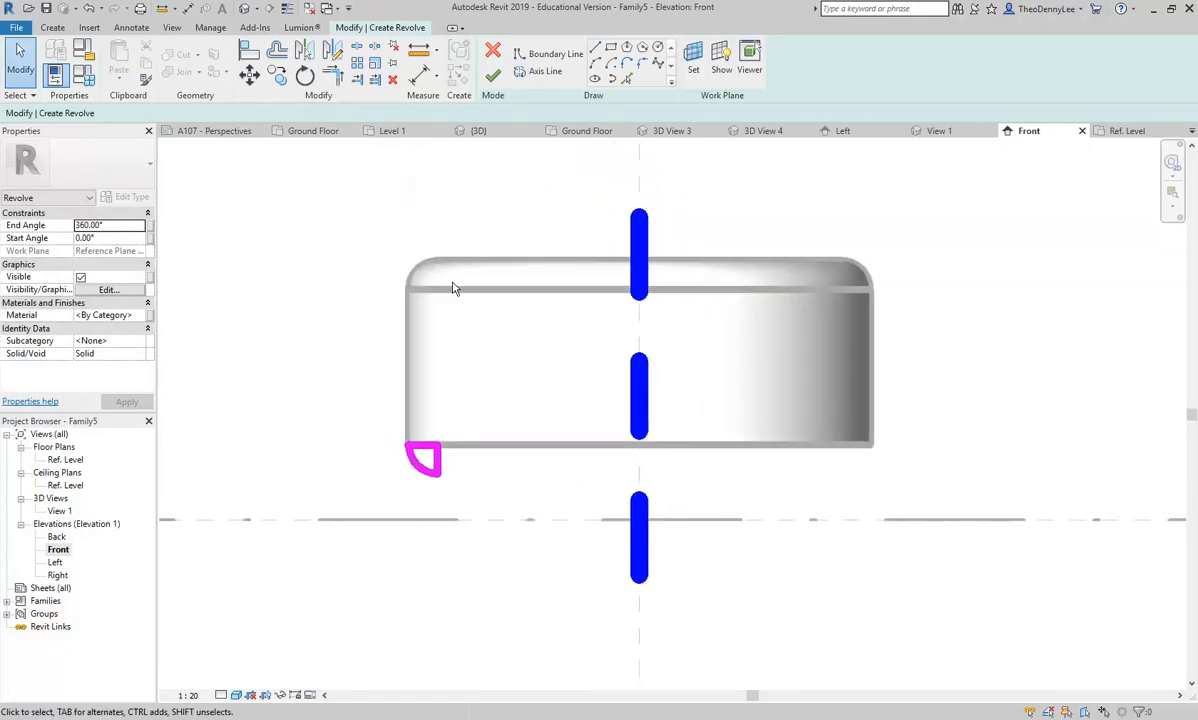
pyautogui.click(492, 75)
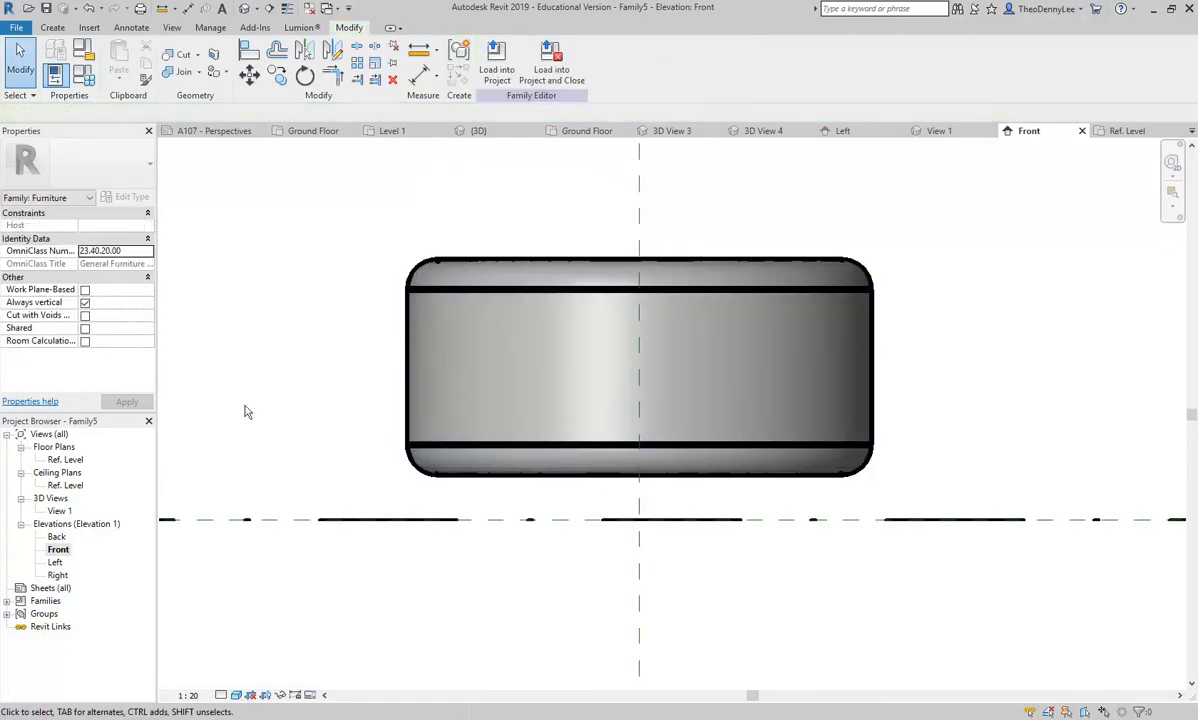
# - Open the 3D view View 1 and inspect the revolved ring around the cylinder's upper edge
pyautogui.doubleClick(59, 511)
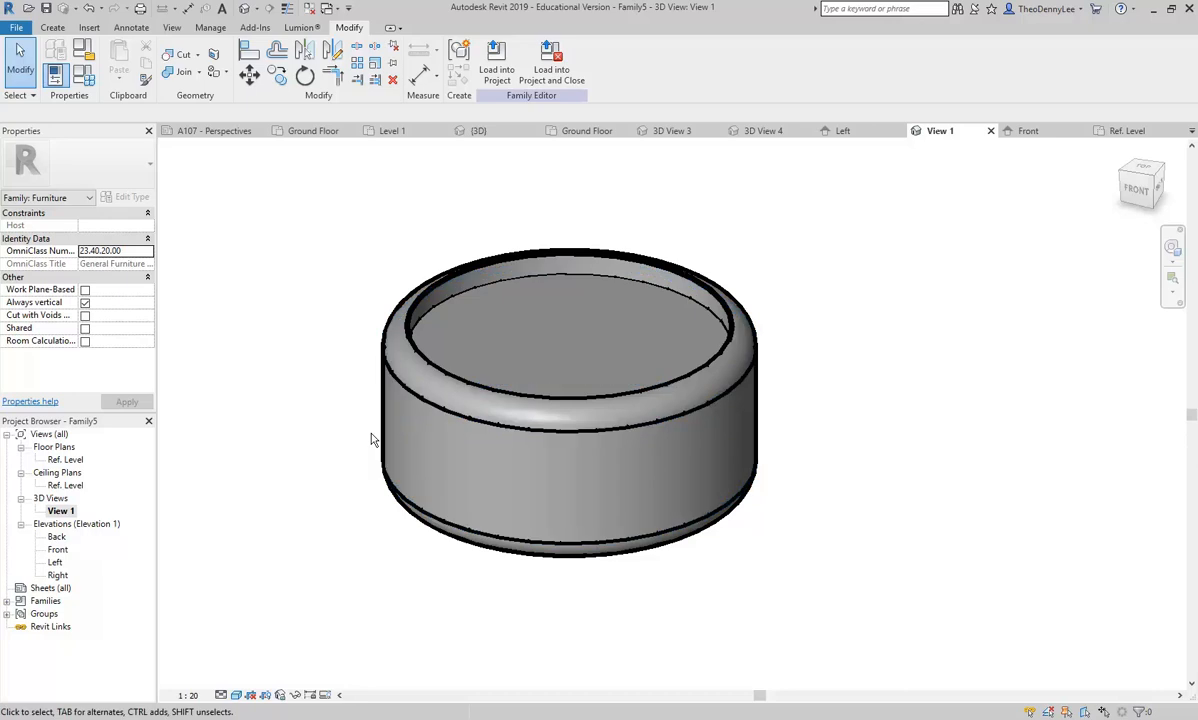
pyautogui.click(432, 293)
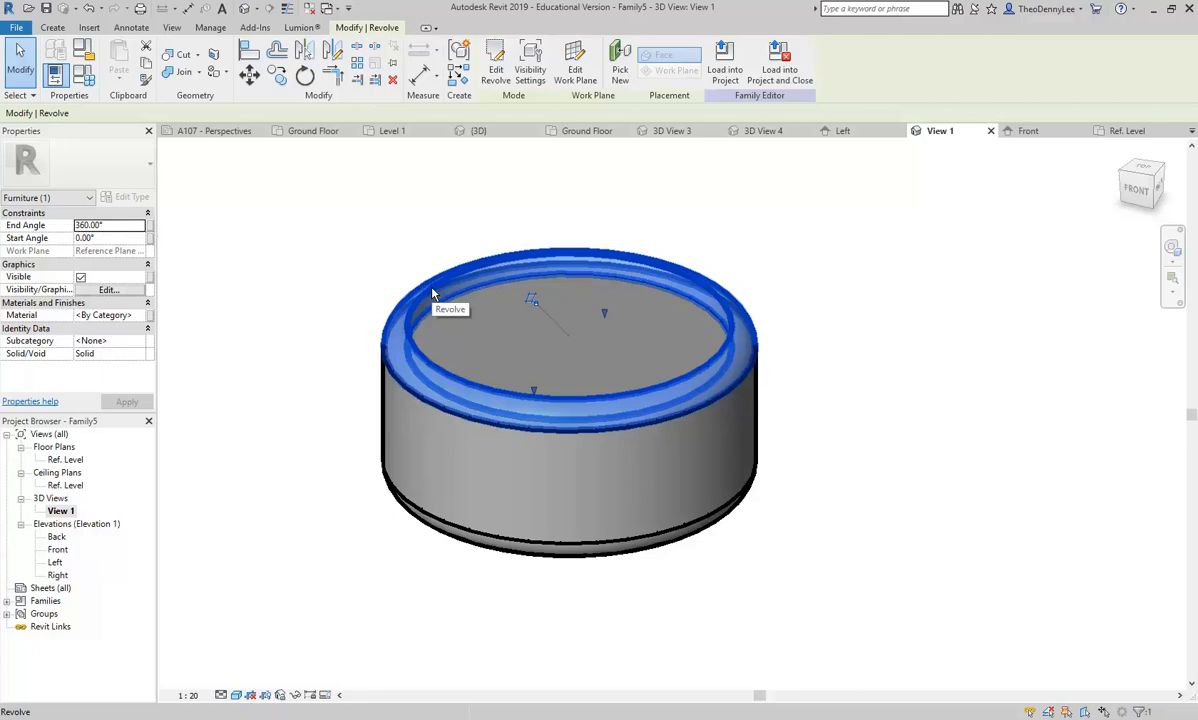
pyautogui.click(345, 209)
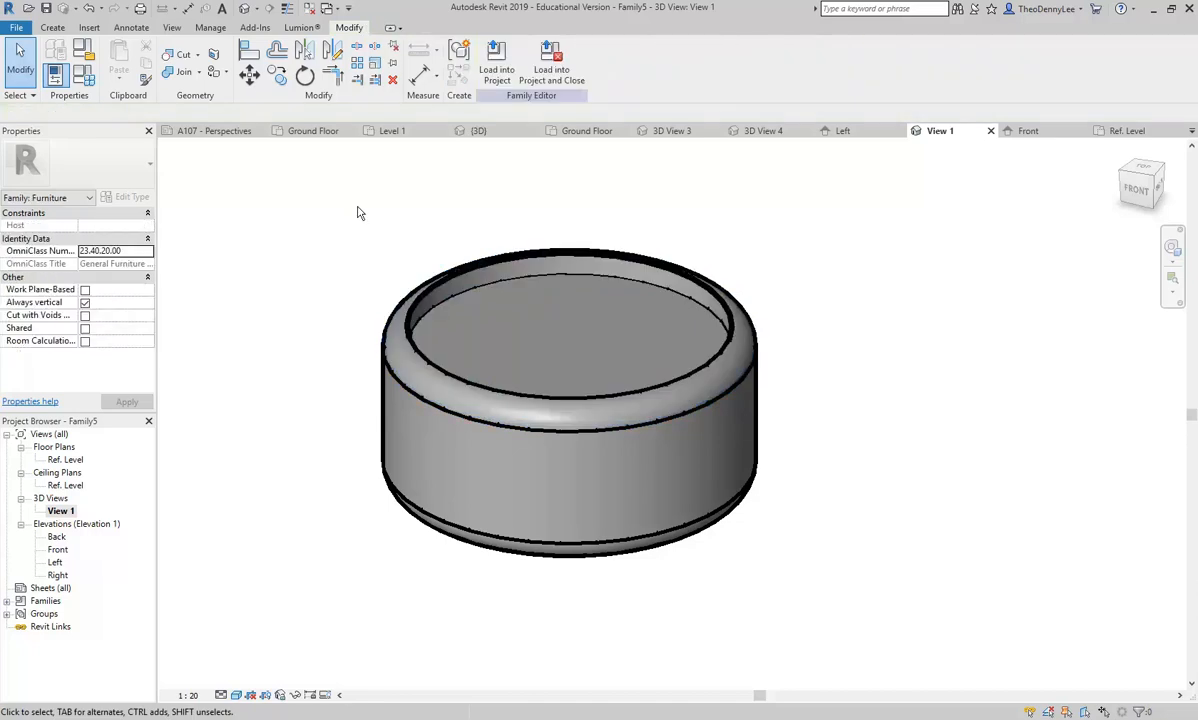
# - Start an extrusion in the Ref. Level plan and sketch a 350 mm radius circle centred on the reference planes' intersection
pyautogui.doubleClick(65, 460)
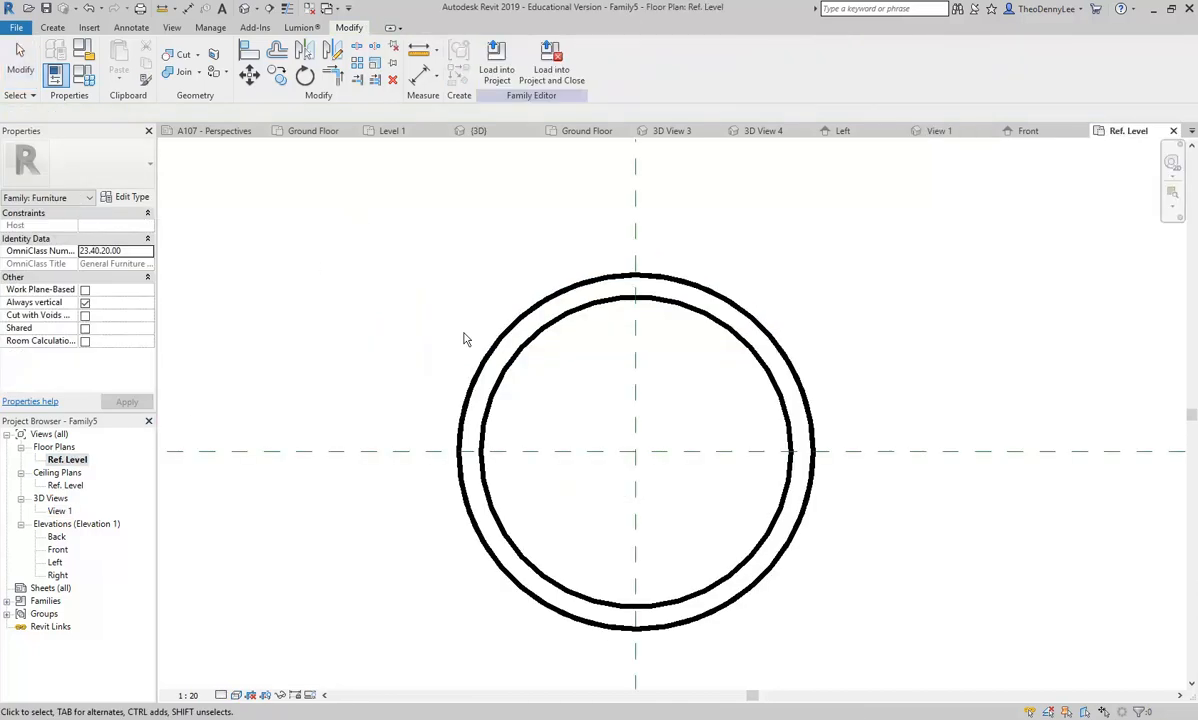
pyautogui.click(53, 28)
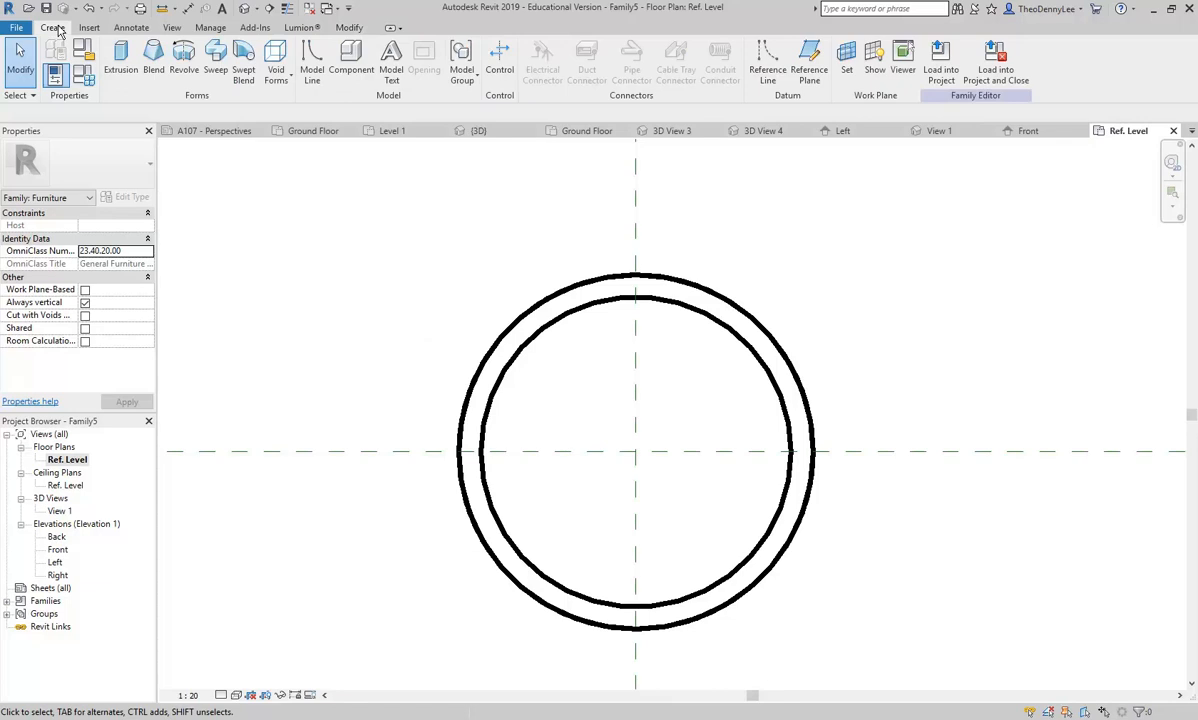
pyautogui.click(120, 60)
pyautogui.click(581, 47)
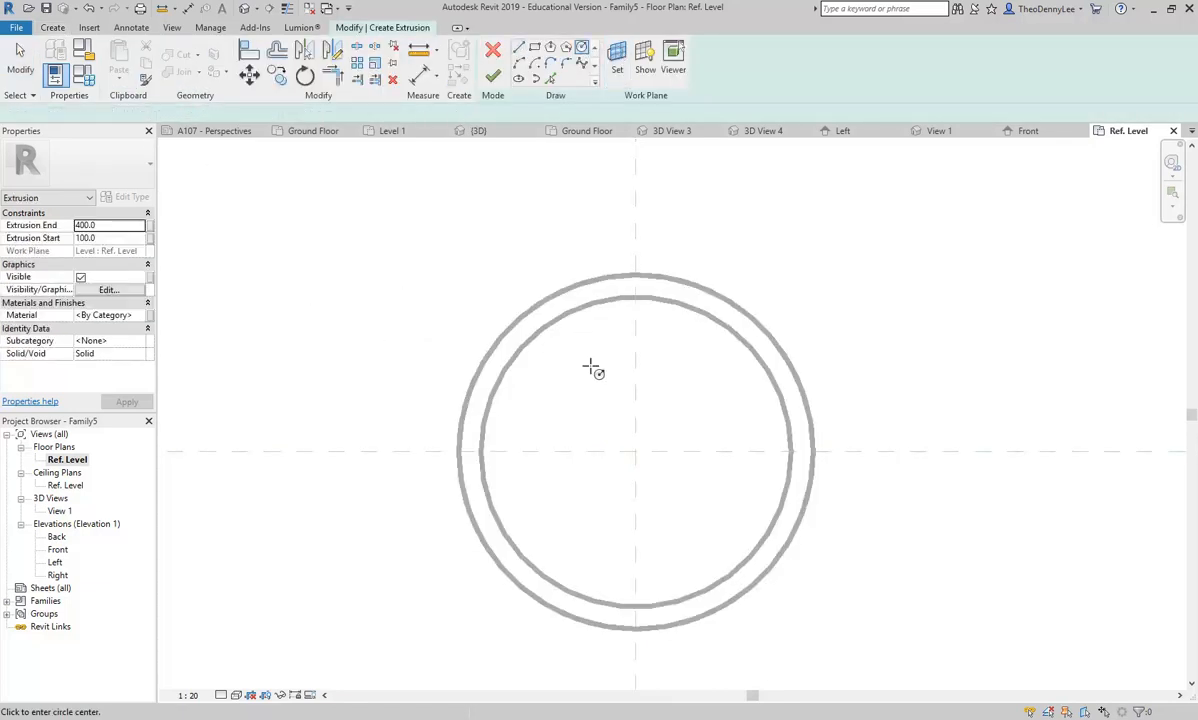
pyautogui.click(635, 452)
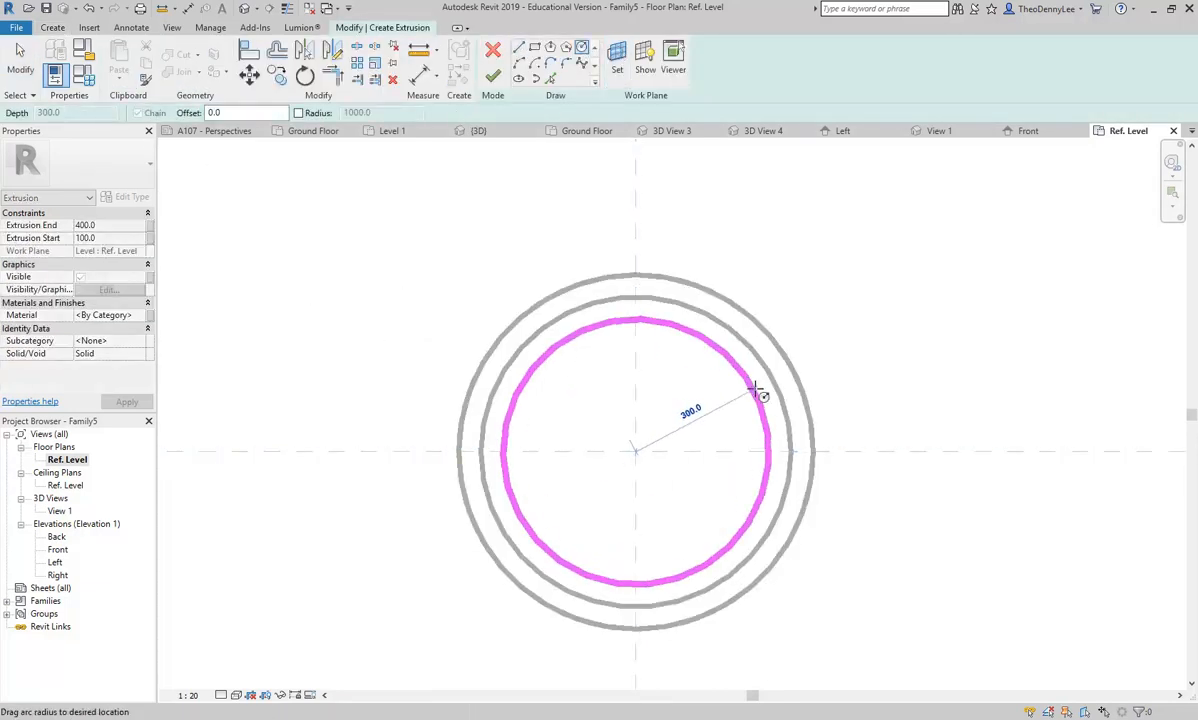
pyautogui.click(792, 452)
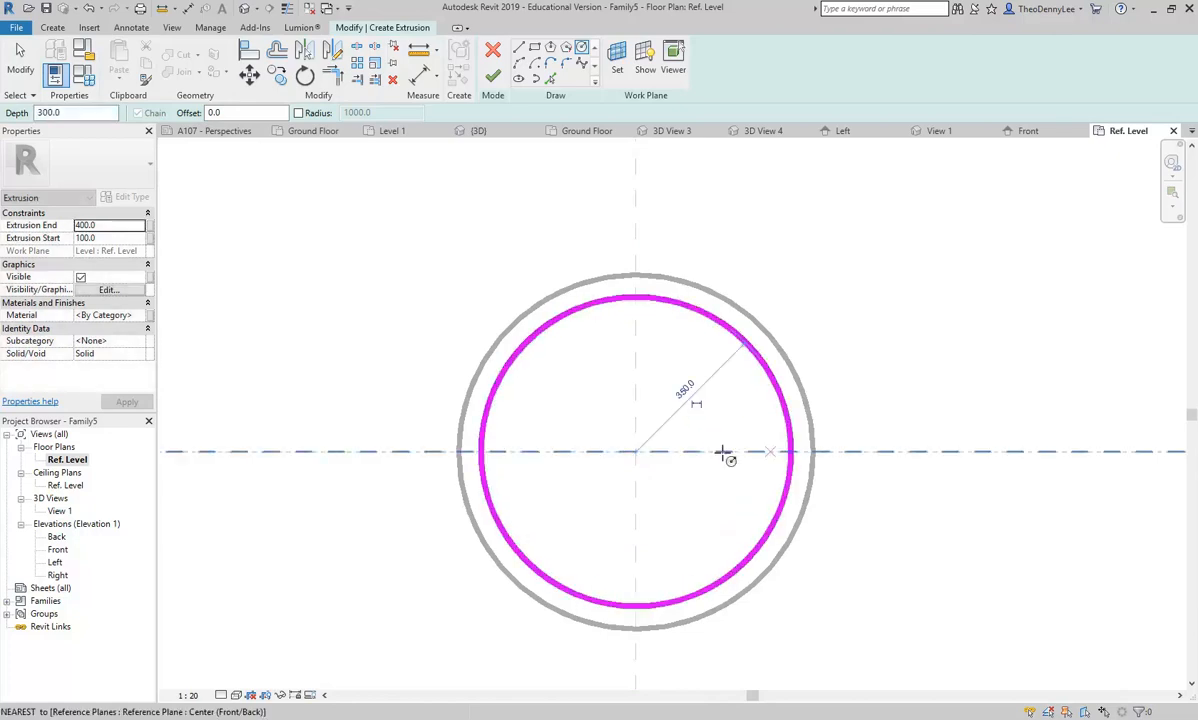
pyautogui.rightClick(267, 199)
pyautogui.rightClick(313, 140)
pyautogui.click(331, 153)
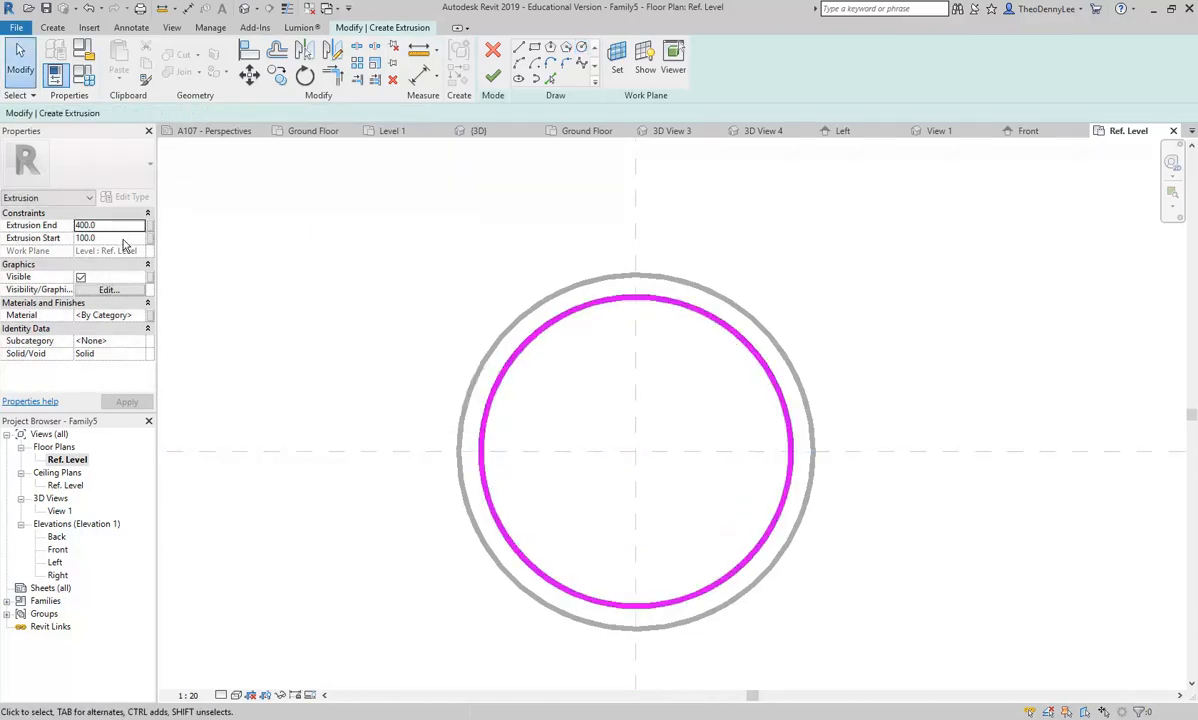
# - Set the circle's extrusion start to 400 mm and its end to 450 mm, and finish the extrusion
pyautogui.click(124, 238)
pyautogui.write('400')
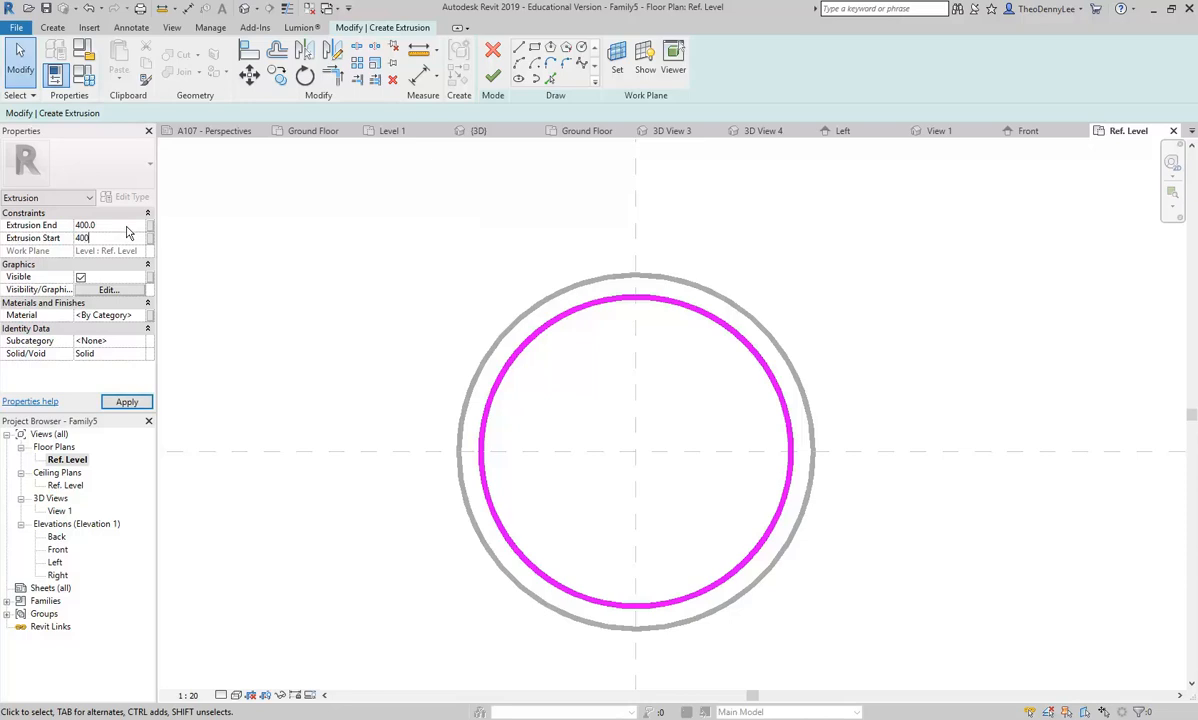
pyautogui.click(127, 226)
pyautogui.write('45')
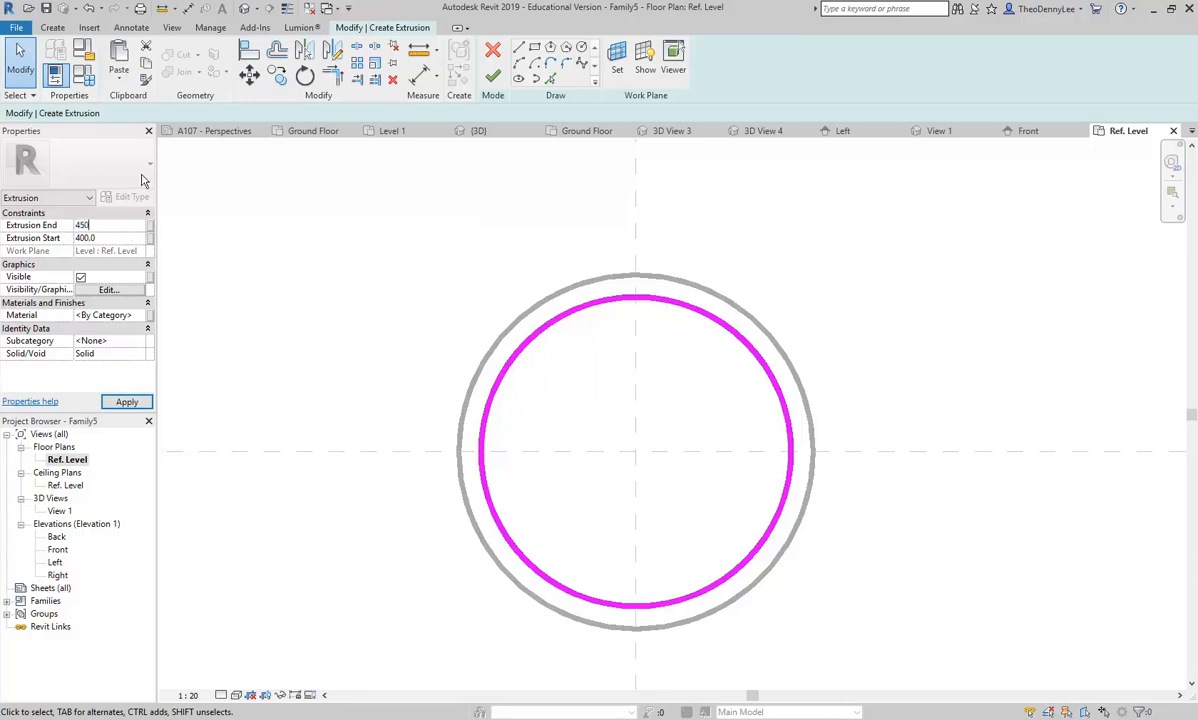
pyautogui.click(492, 76)
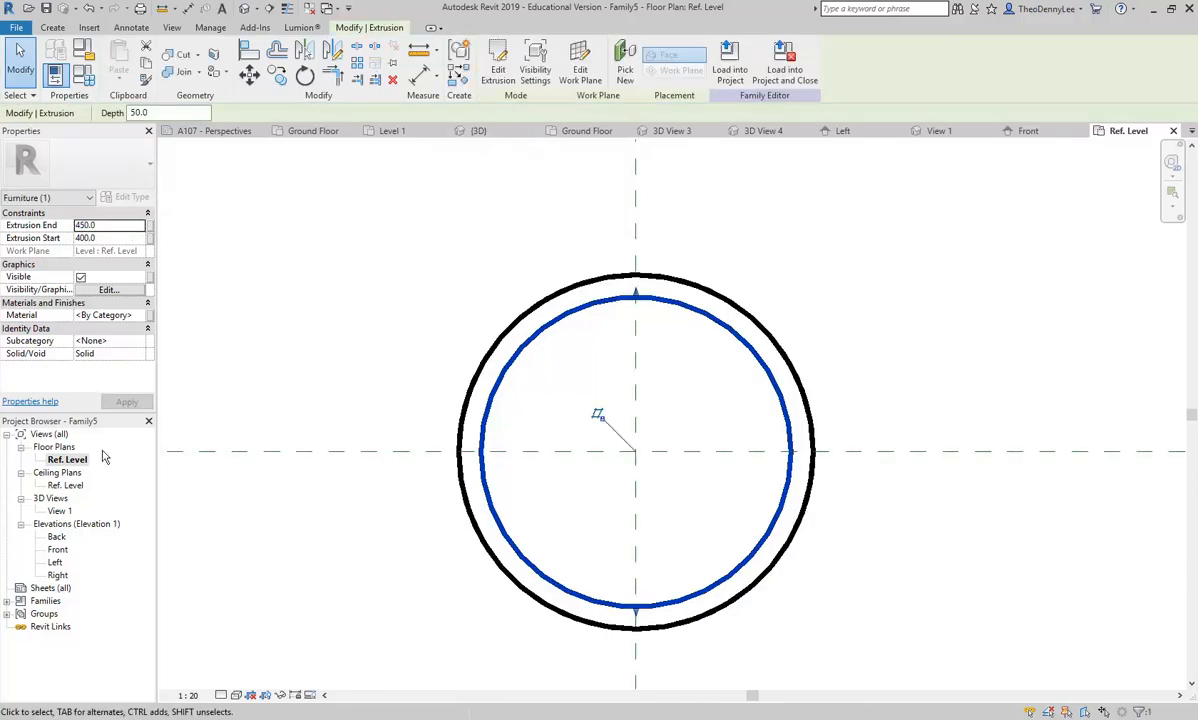
# - Examine the solid from above and below in the 3D view View 1, checking the top disc extrusion and the underside's recess
pyautogui.doubleClick(58, 511)
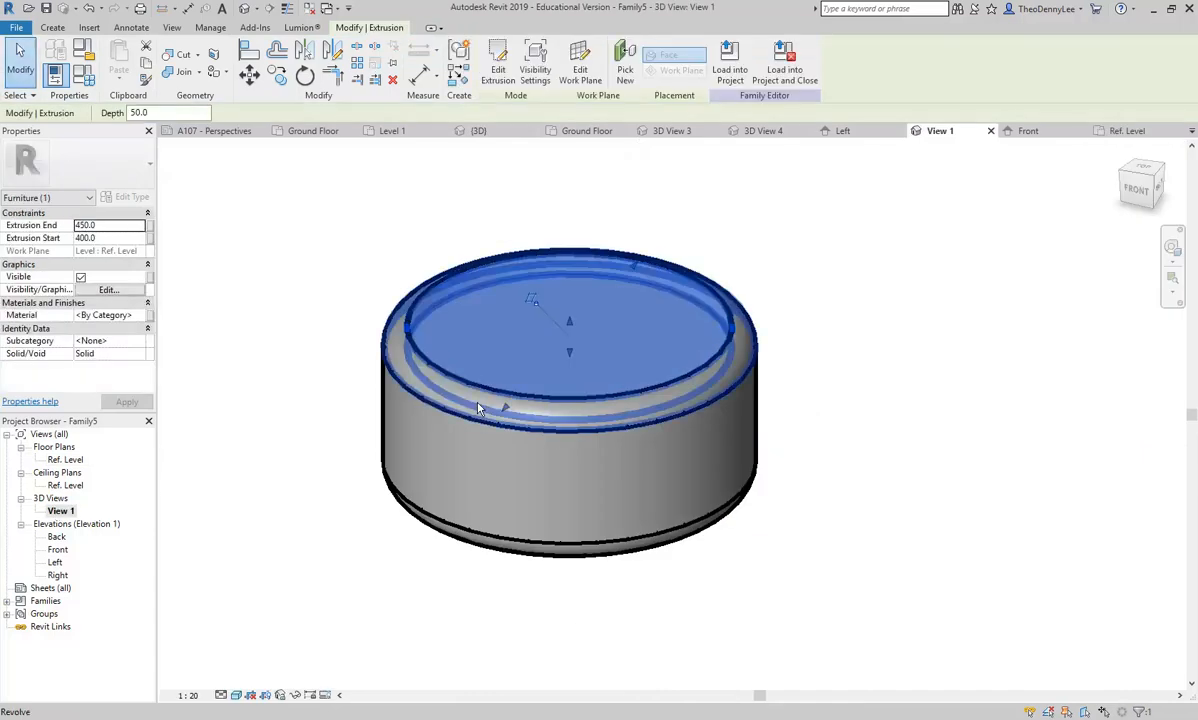
pyautogui.click(378, 266)
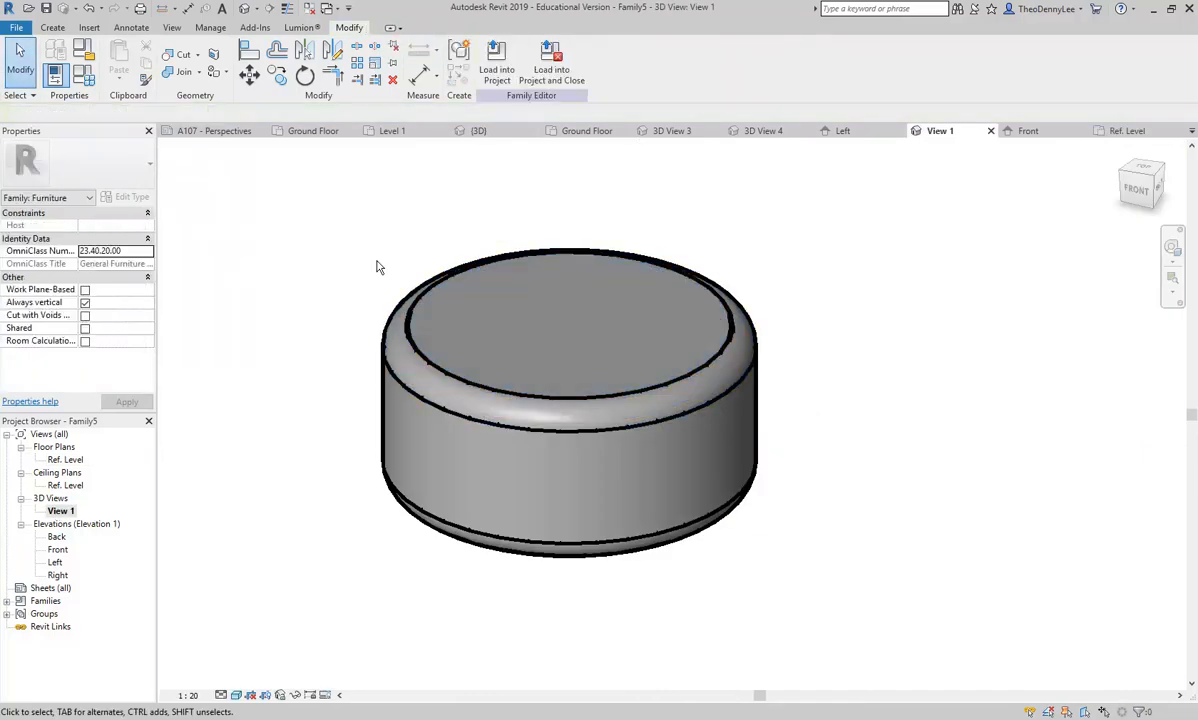
pyautogui.keyDown('shift'); pyautogui.moveTo(477, 525); pyautogui.dragTo(489, 226, button='middle'); pyautogui.keyUp('shift')
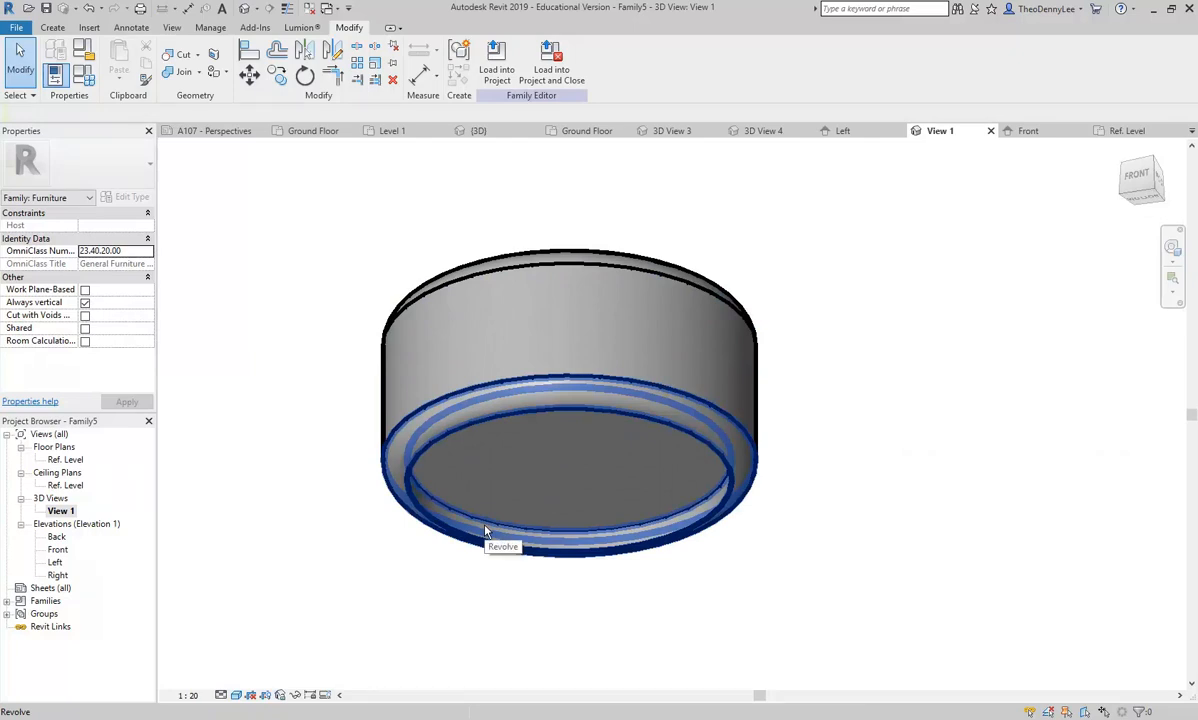
pyautogui.keyDown('shift'); pyautogui.moveTo(519, 390); pyautogui.dragTo(400, 450, button='middle'); pyautogui.keyUp('shift')
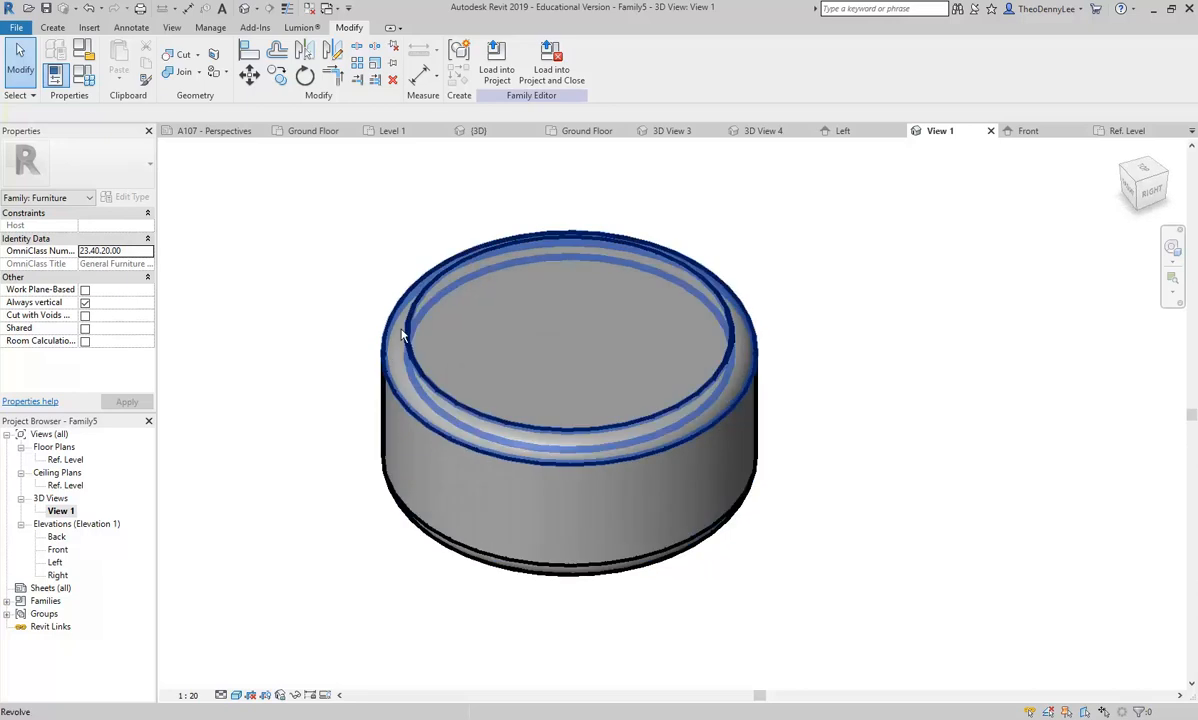
pyautogui.click(488, 299)
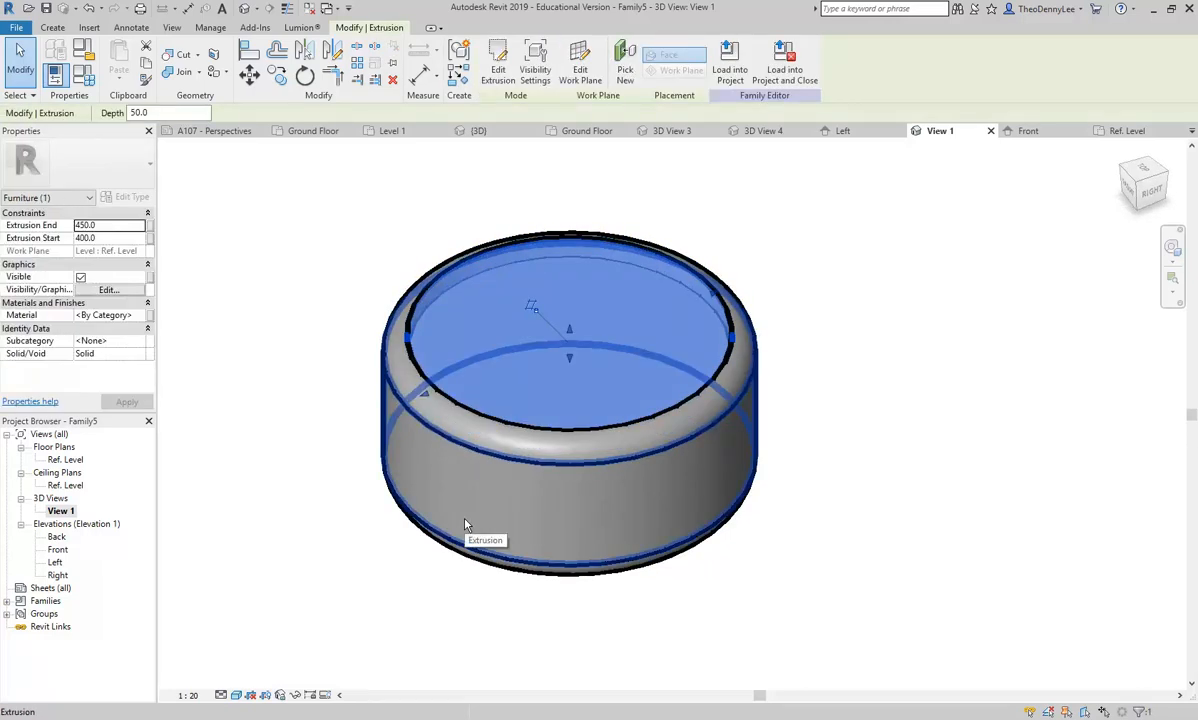
pyautogui.click(352, 288)
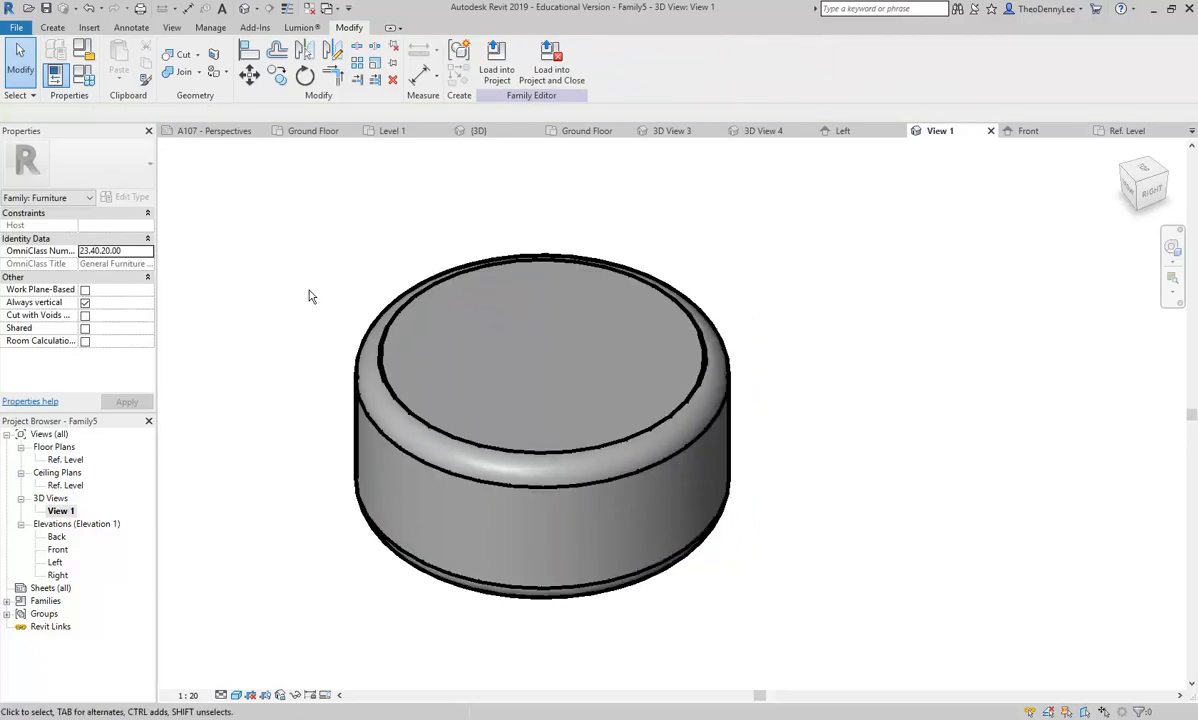
pyautogui.click(495, 382)
pyautogui.scroll(2, 456, 303)
pyautogui.scroll(1, 456, 303)
pyautogui.scroll(-3, 467, 362)
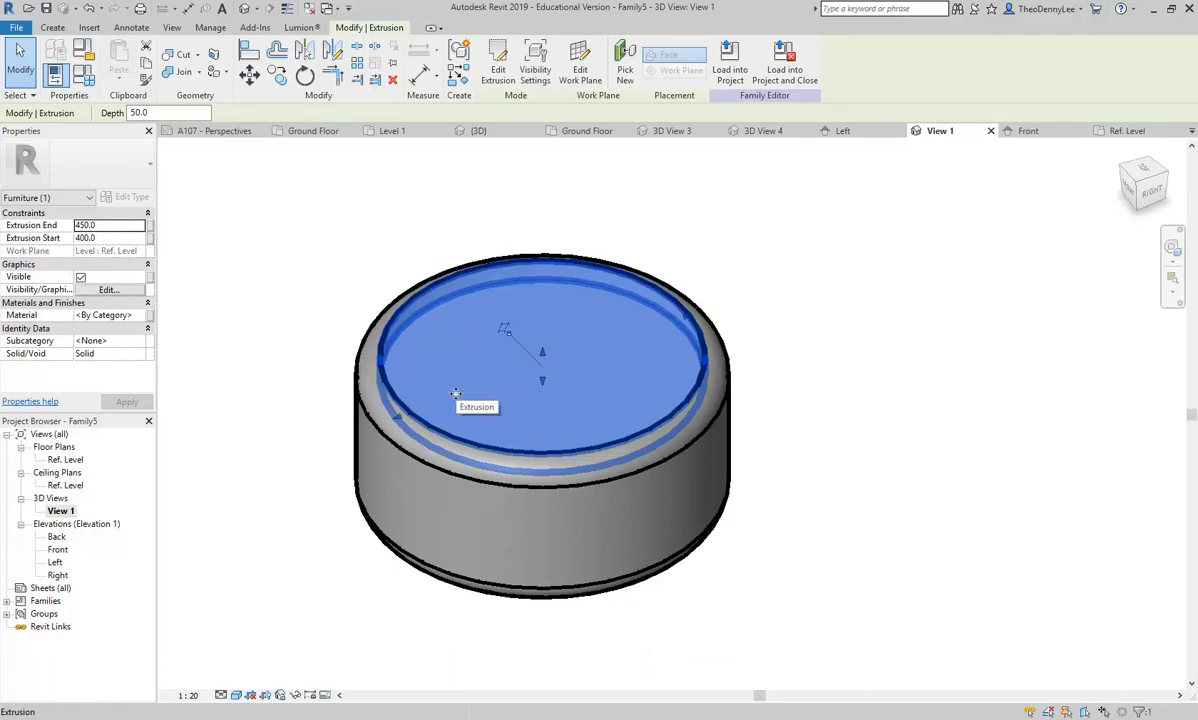
pyautogui.scroll(1, 455, 393)
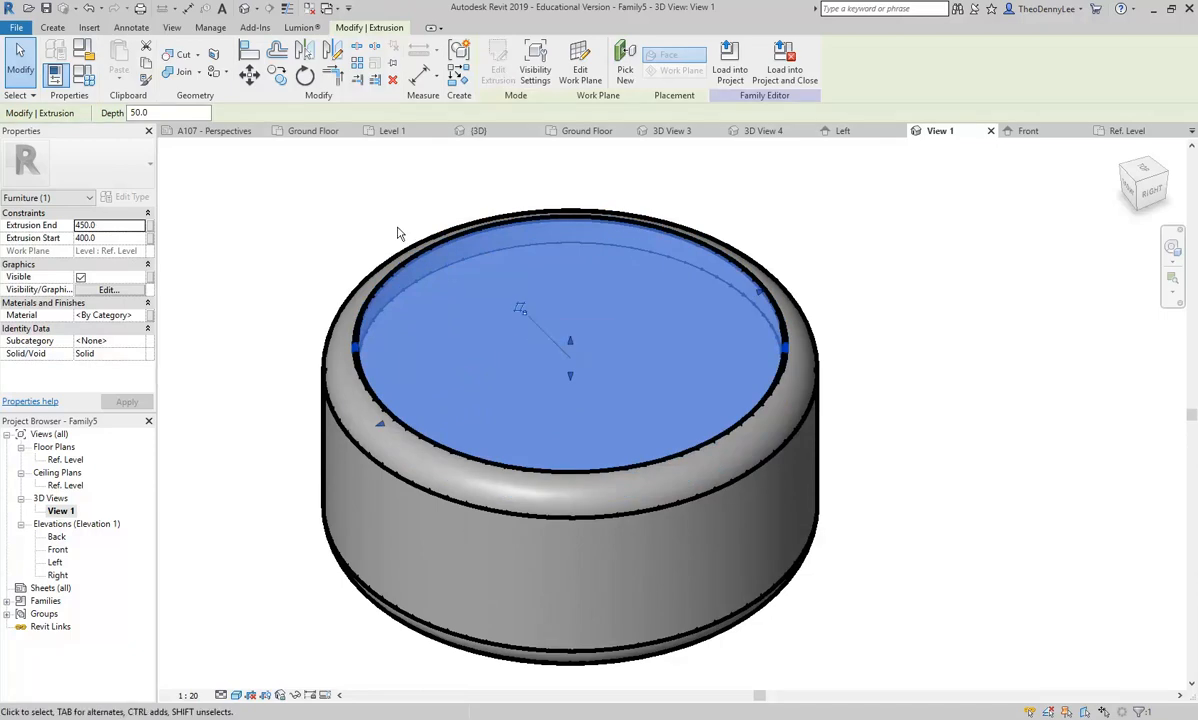
pyautogui.click(257, 254)
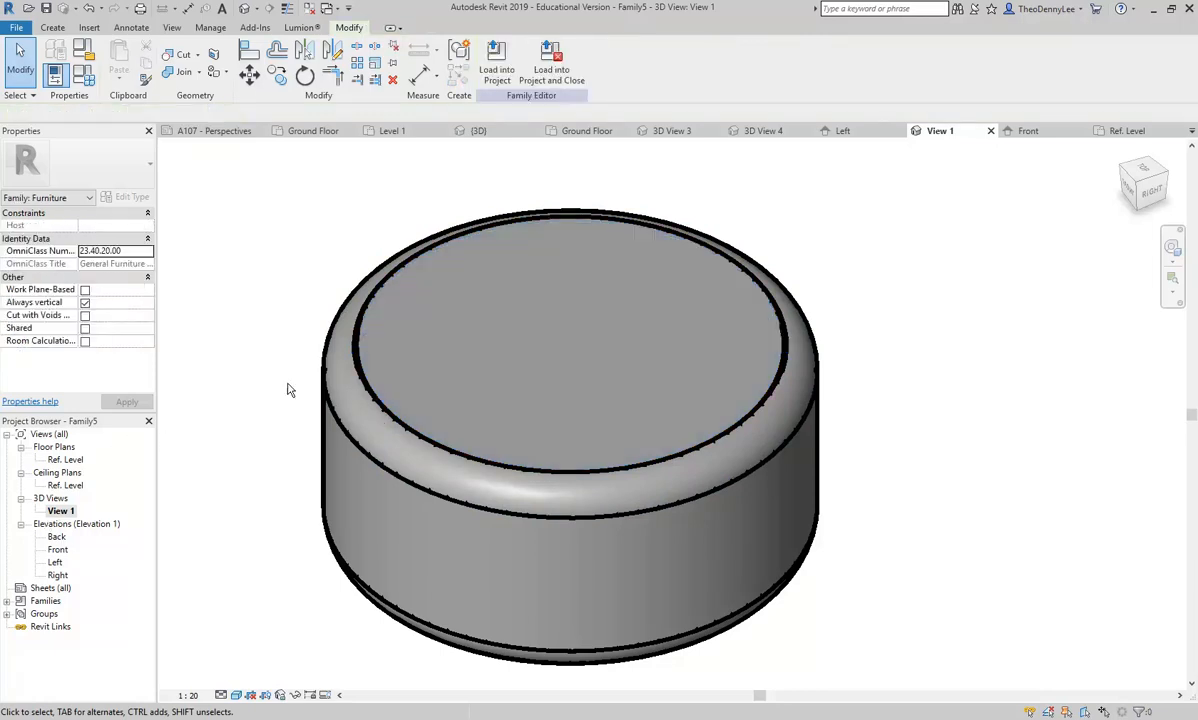
# - Select the top disc extrusion and check how it sits inside the rounded upper ring, viewing the solid from above and from the underside
pyautogui.click(495, 324)
pyautogui.keyDown('shift'); pyautogui.moveTo(476, 462); pyautogui.dragTo(543, 668, button='middle'); pyautogui.keyUp('shift')
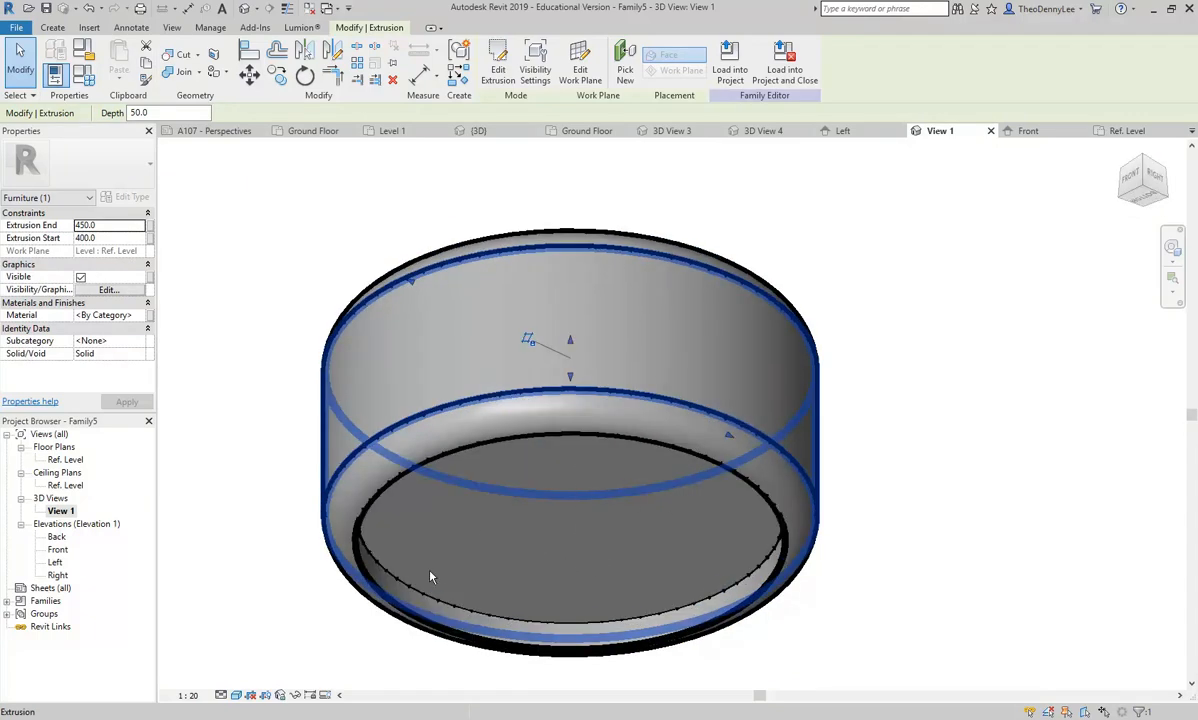
pyautogui.keyDown('shift'); pyautogui.moveTo(533, 346); pyautogui.dragTo(400, 420, button='middle'); pyautogui.keyUp('shift')
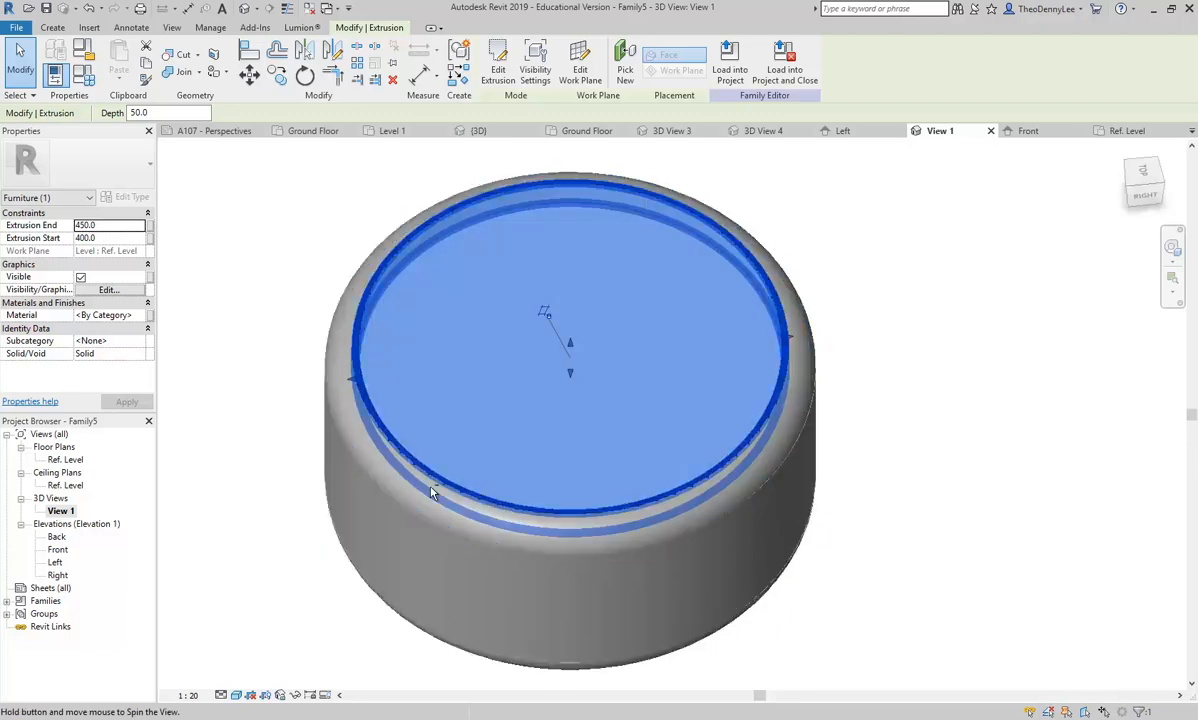
pyautogui.moveTo(310, 264)
pyautogui.keyDown('shift'); pyautogui.mouseDown(button='middle')
pyautogui.moveTo(340, 195)
pyautogui.moveTo(286, 275)
pyautogui.moveTo(321, 249)
pyautogui.moveTo(310, 248)
pyautogui.mouseUp(button='middle'); pyautogui.keyUp('shift')
pyautogui.click(286, 275)
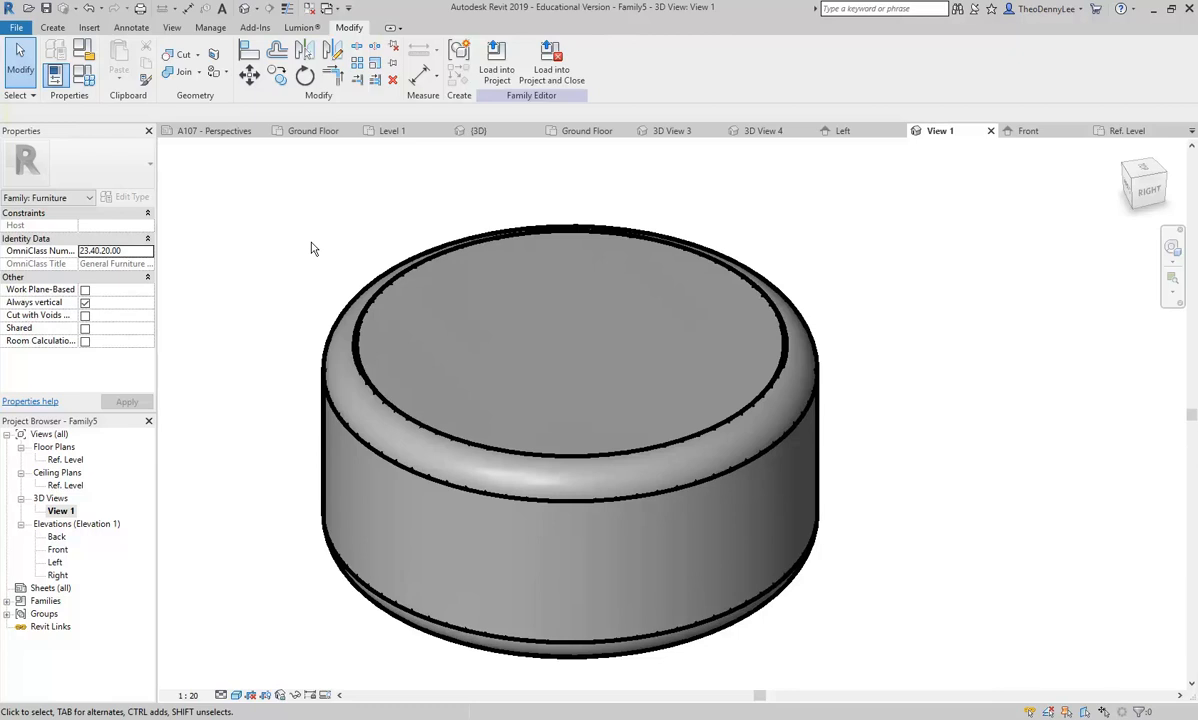
pyautogui.click(473, 331)
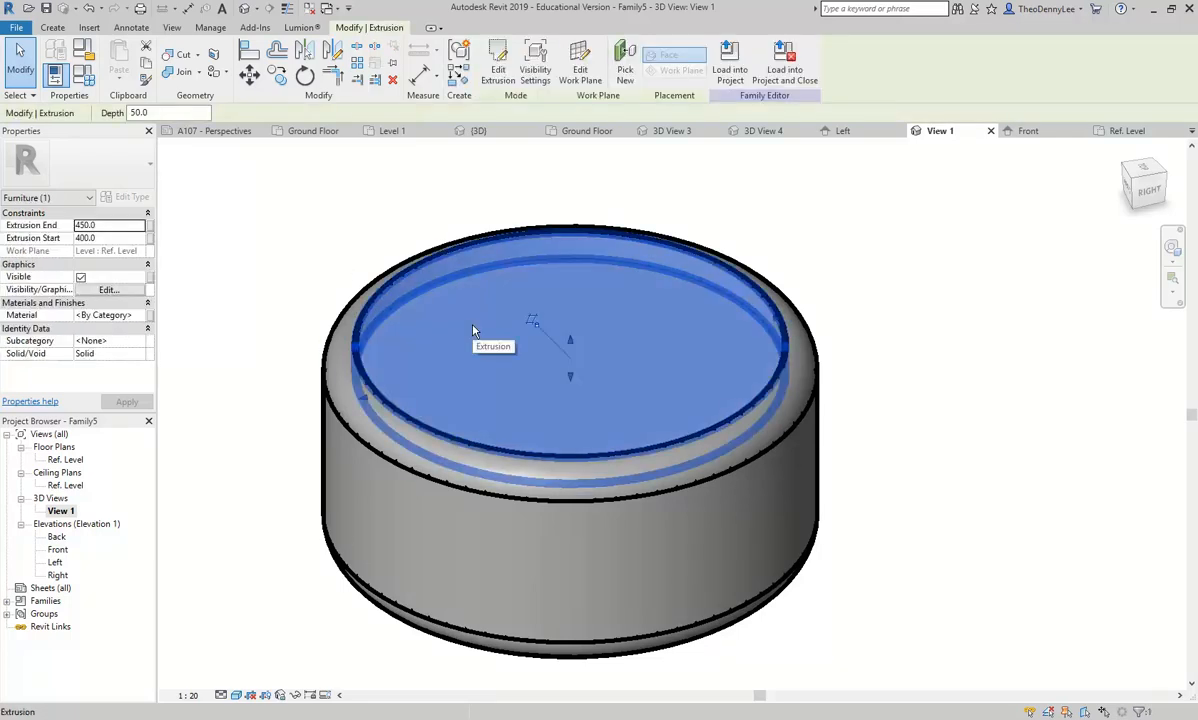
pyautogui.click(315, 237)
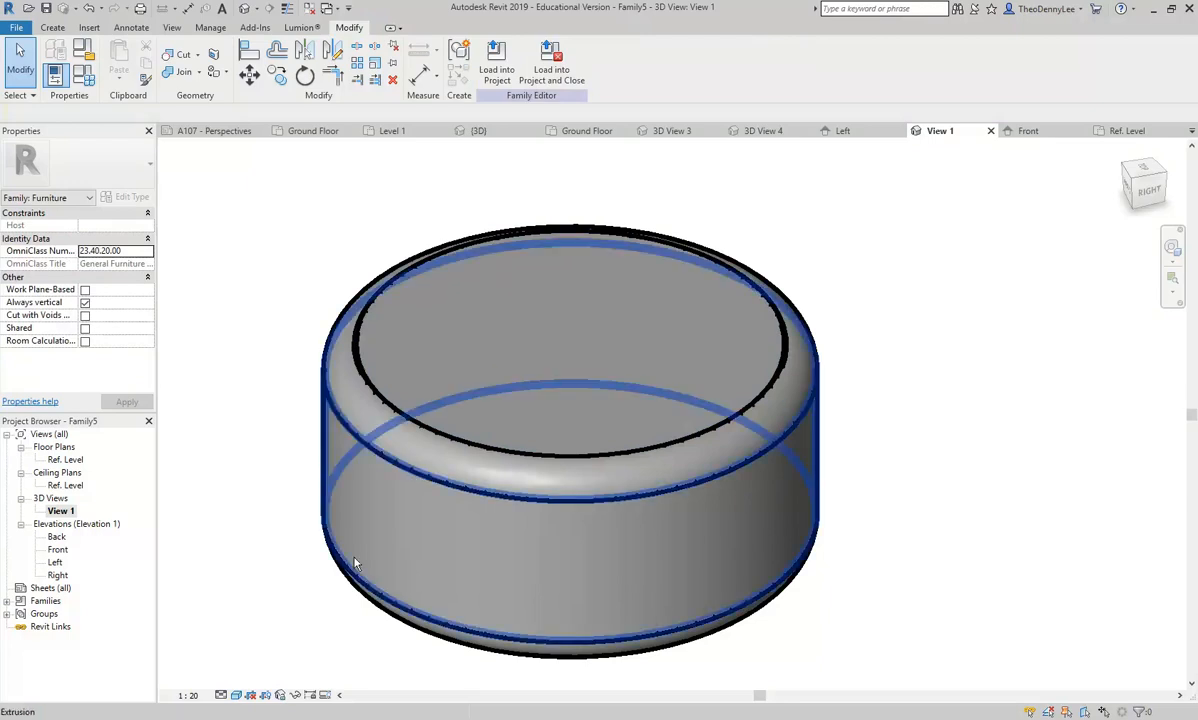
# - Start joining the geometry of the family's separate solids, with the revolved ring around the cylinder's lower edge
pyautogui.click(178, 72)
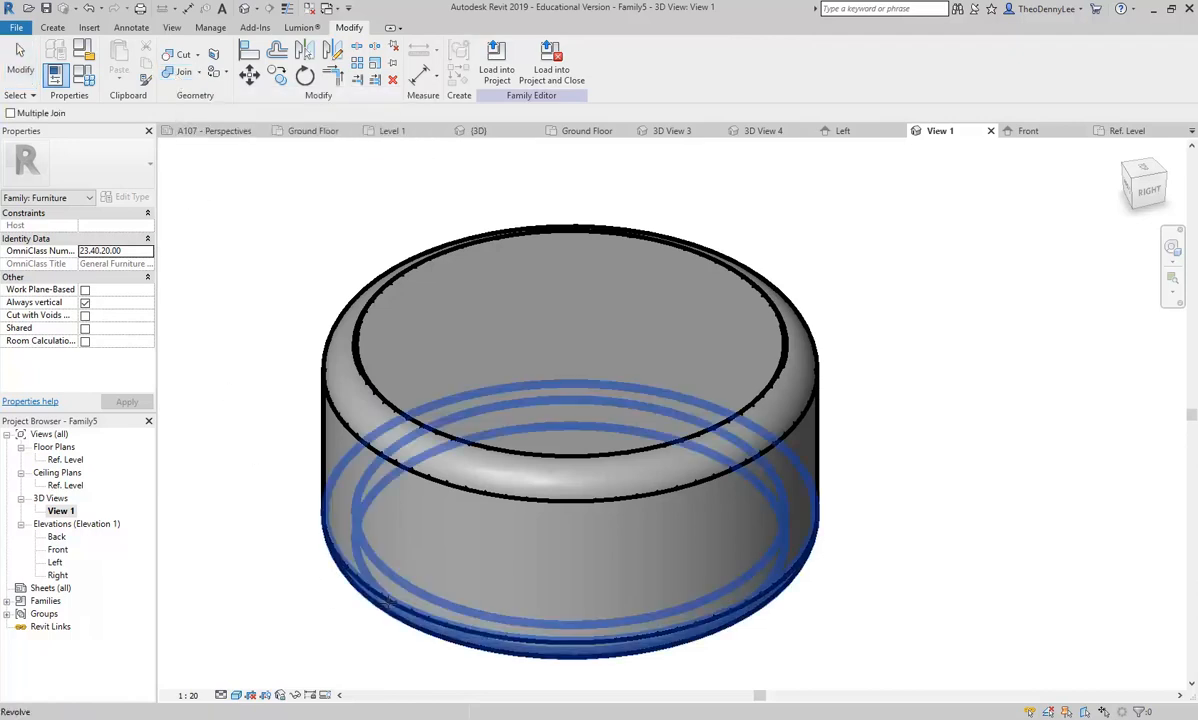
# - Join the bottom rounded edge, the cylindrical body and the top rounded edge into one continuous solid
pyautogui.click(374, 548)
pyautogui.click(372, 540)
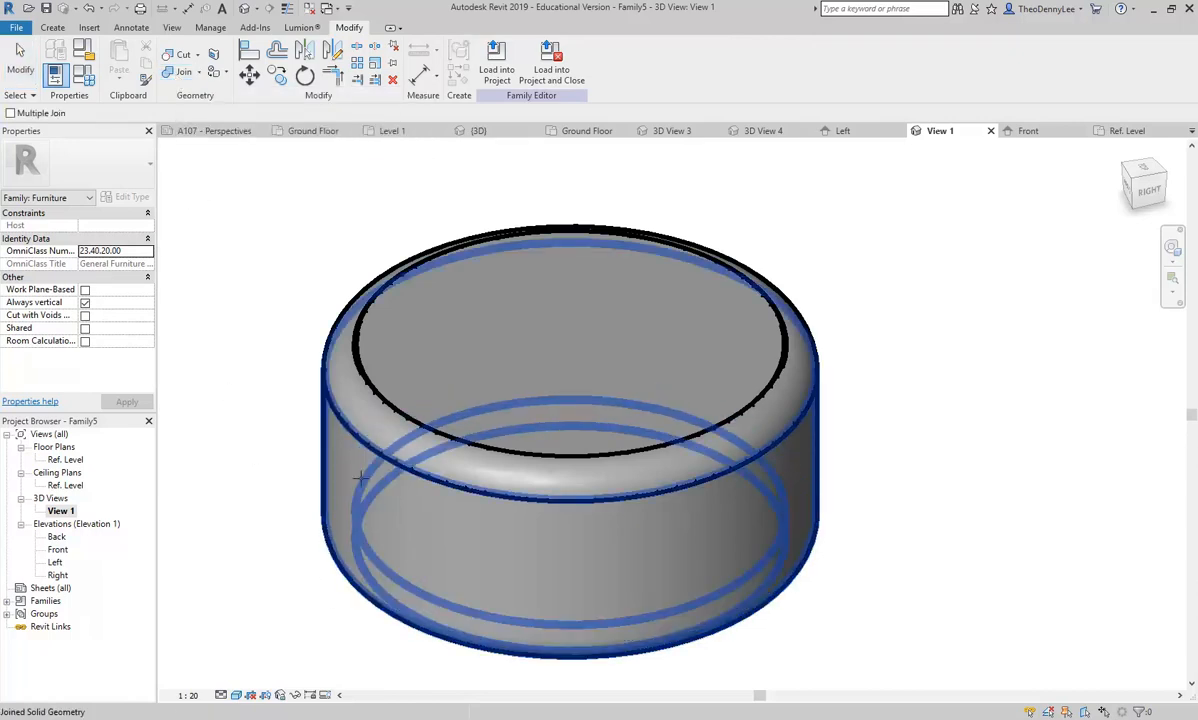
pyautogui.click(340, 446)
pyautogui.click(364, 414)
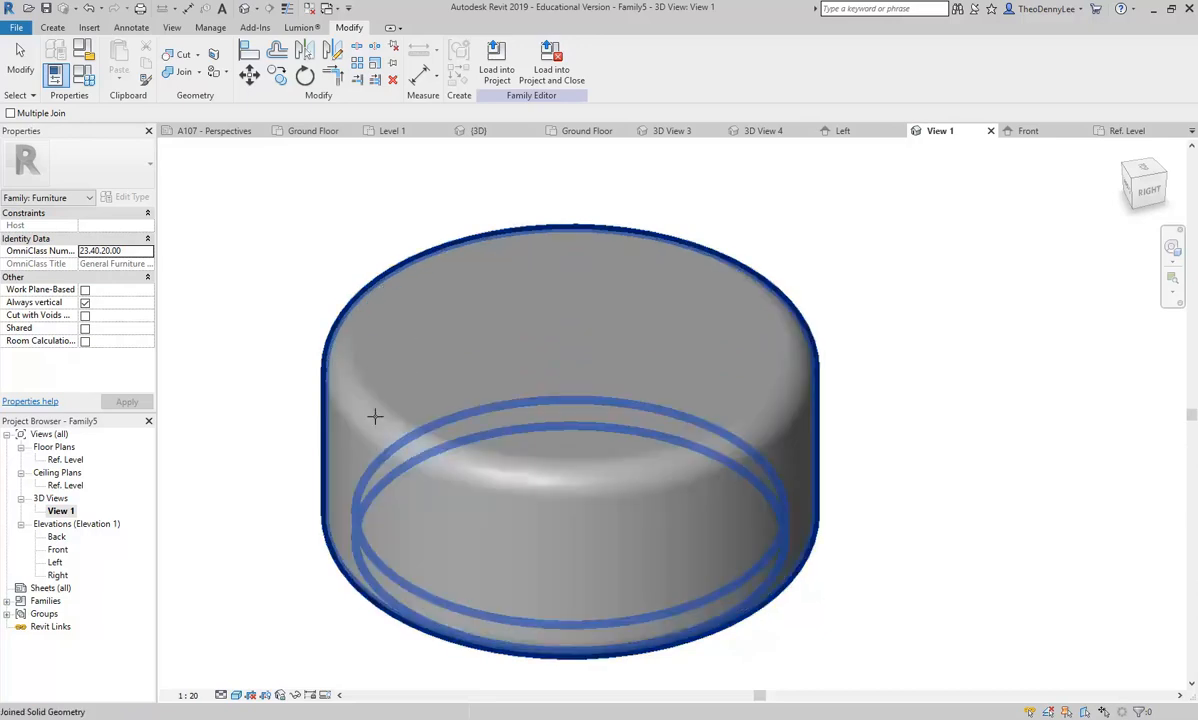
pyautogui.press('Escape')
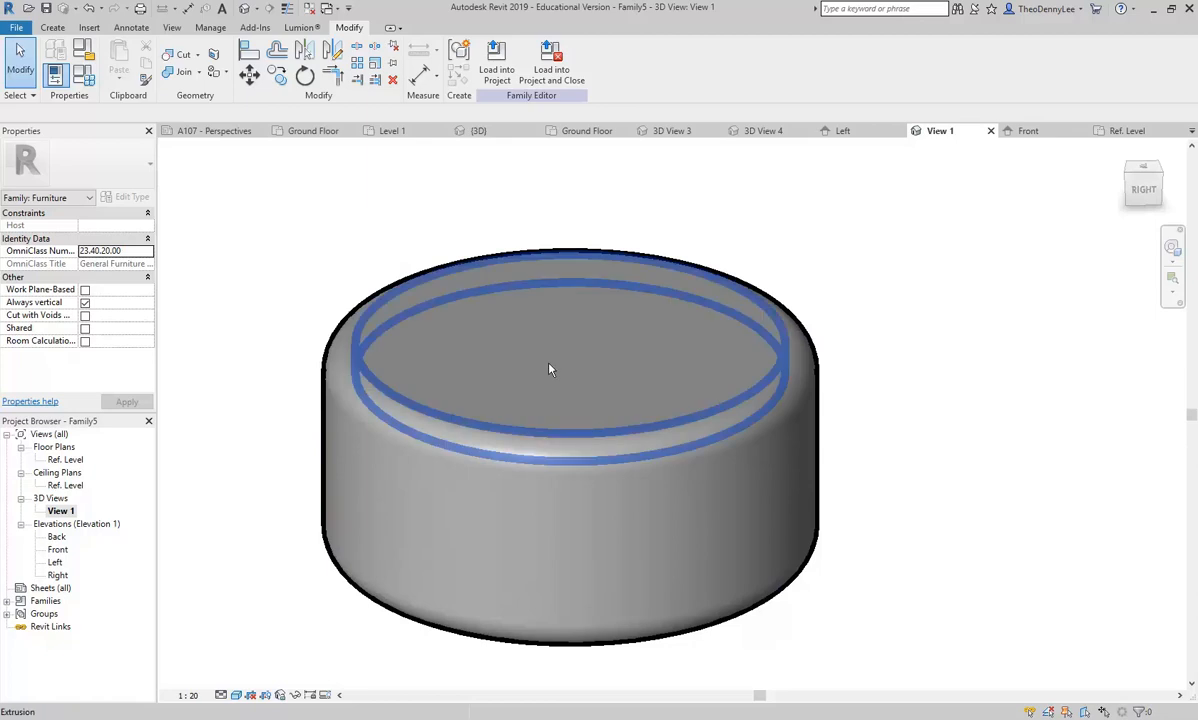
# - Start a solid blend in the Ref. Level plan and draw its base circle with radius 25 inside the upper-left part of the seat outline
pyautogui.doubleClick(65, 459)
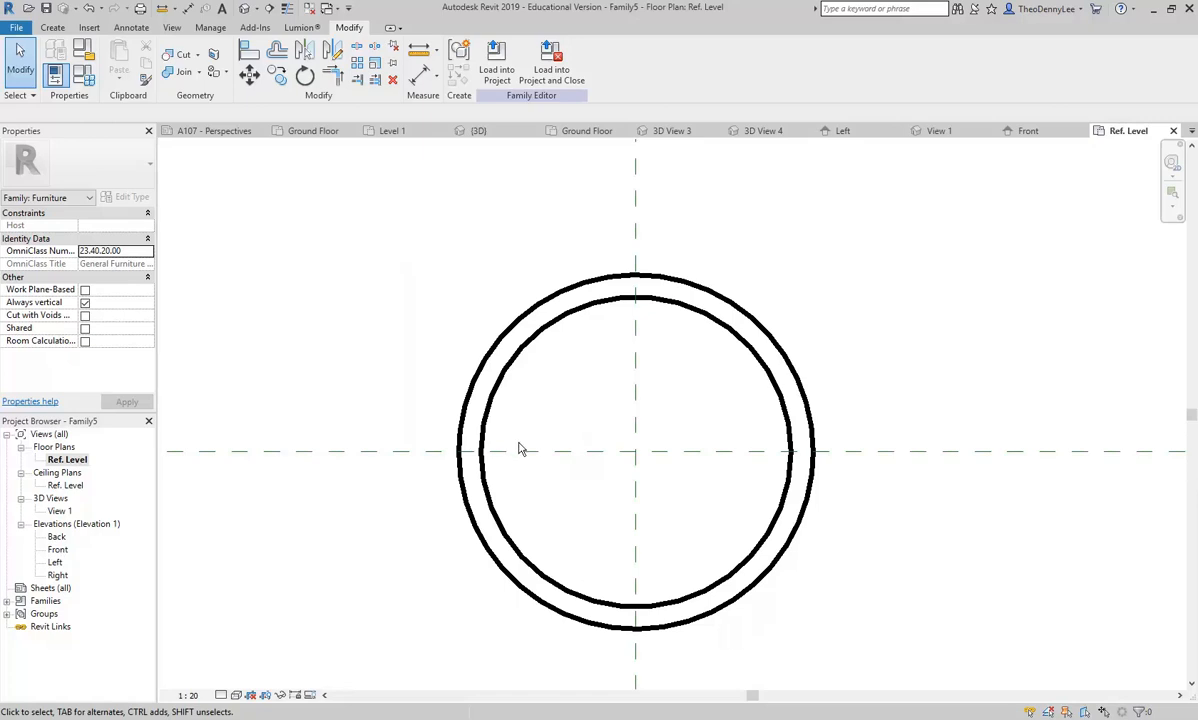
pyautogui.scroll(3, 462, 455)
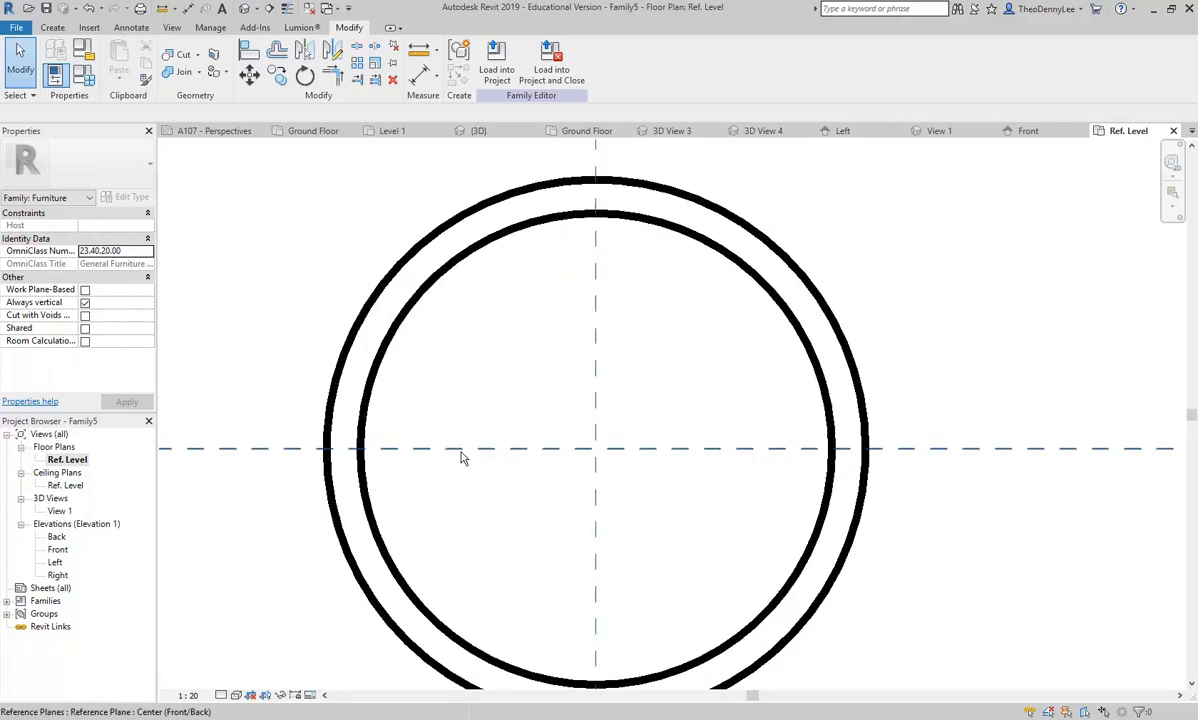
pyautogui.doubleClick(59, 550)
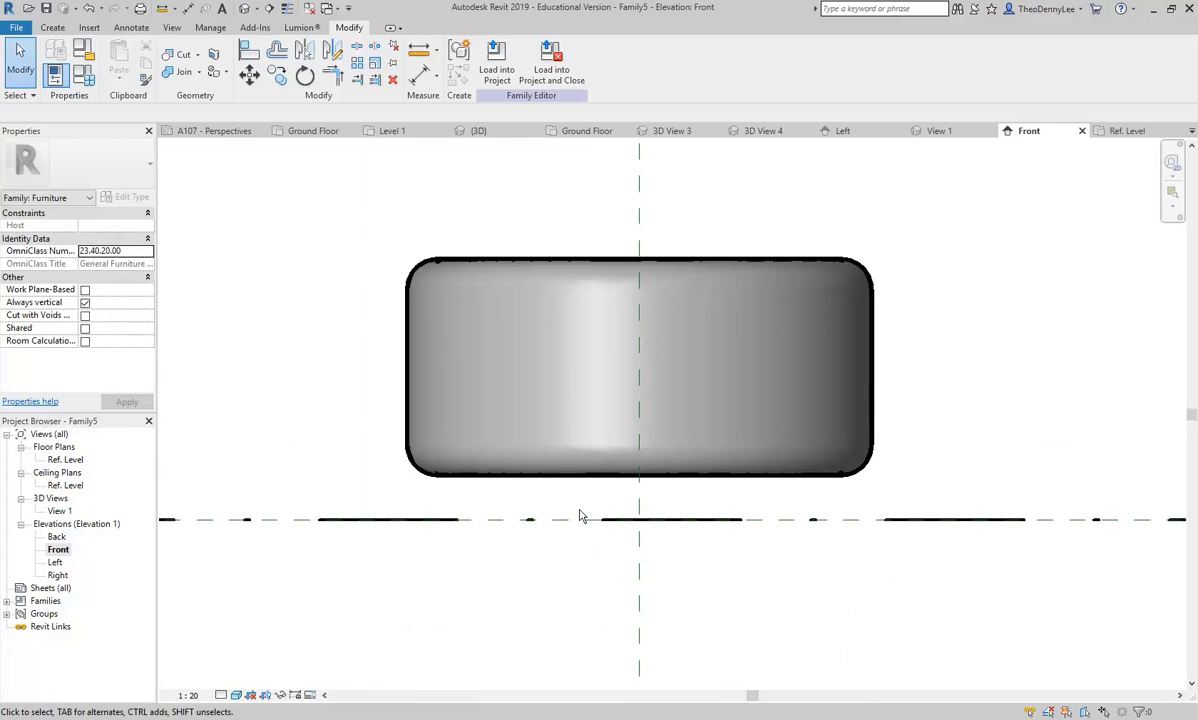
pyautogui.doubleClick(65, 459)
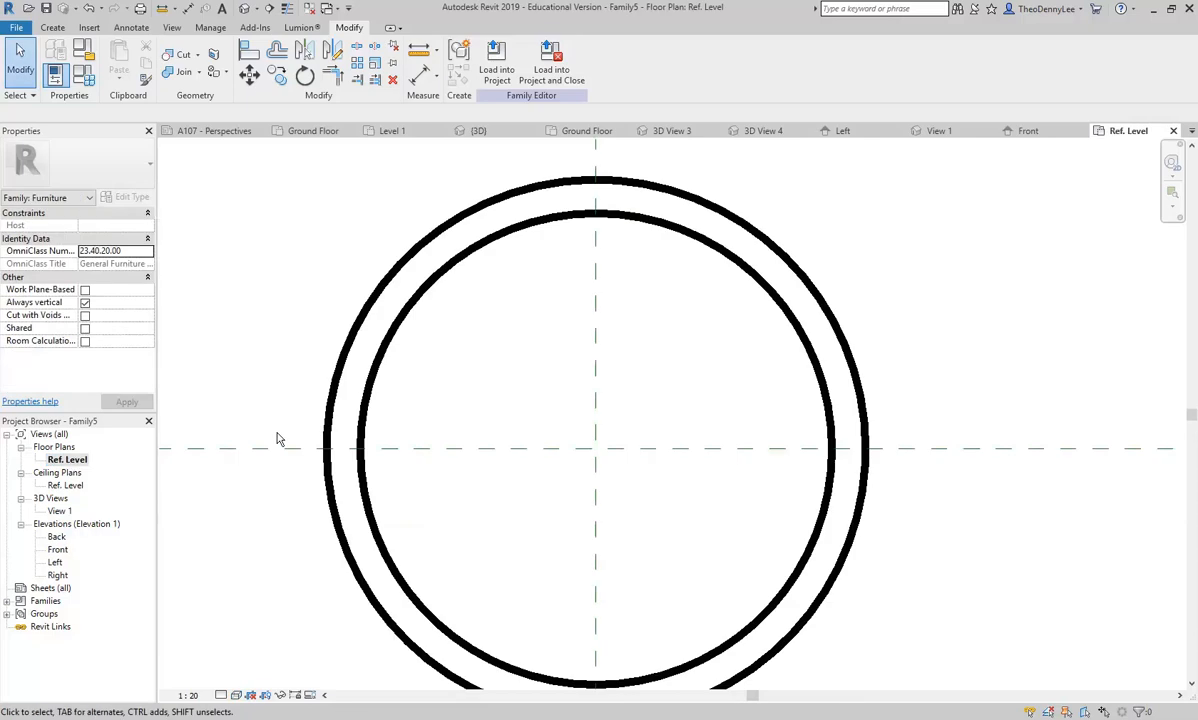
pyautogui.click(52, 27)
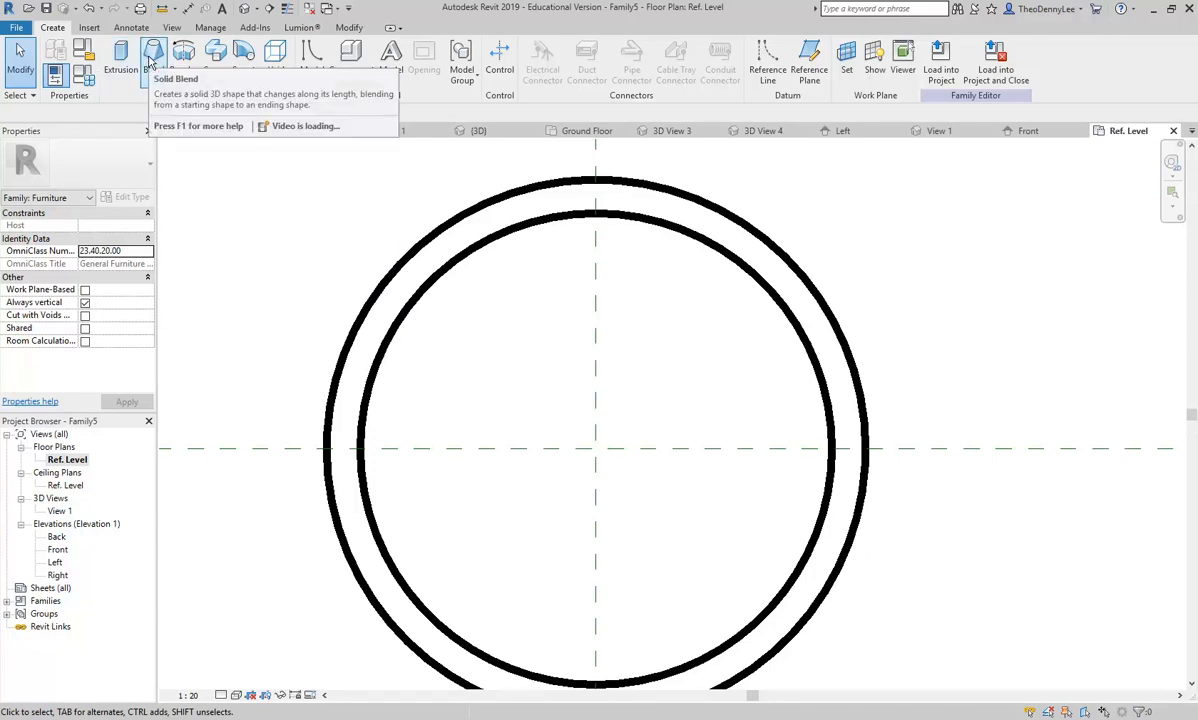
pyautogui.click(152, 58)
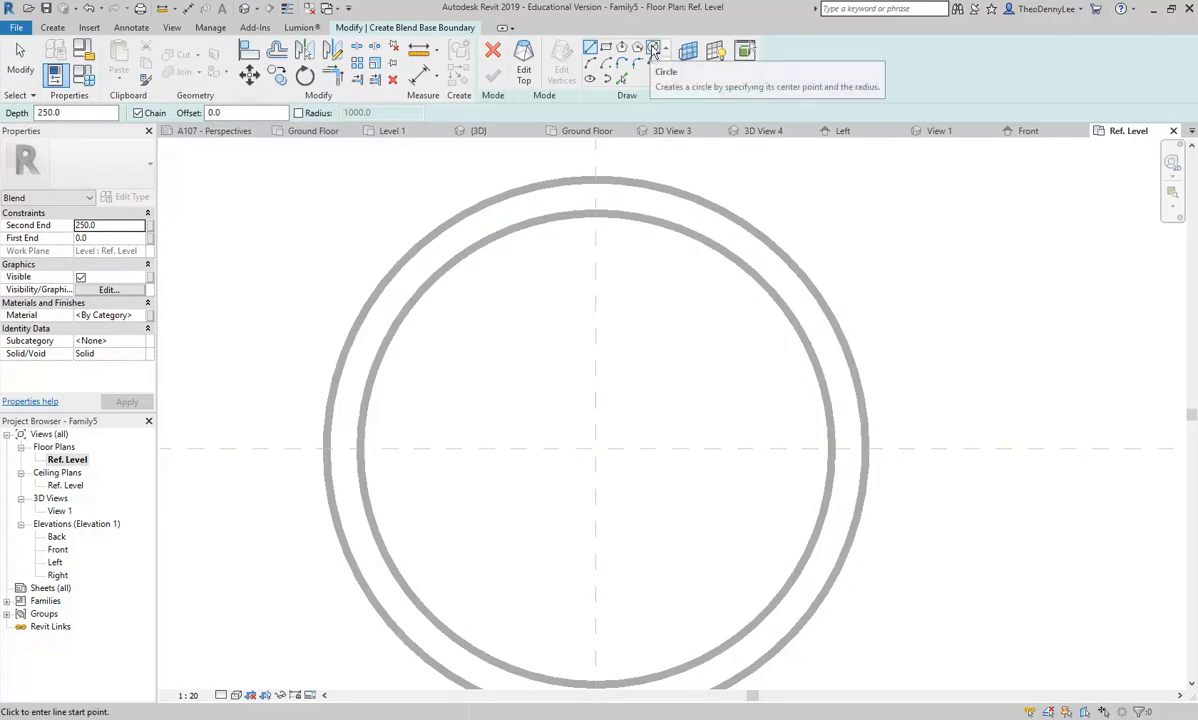
pyautogui.click(652, 48)
pyautogui.scroll(2, 474, 340)
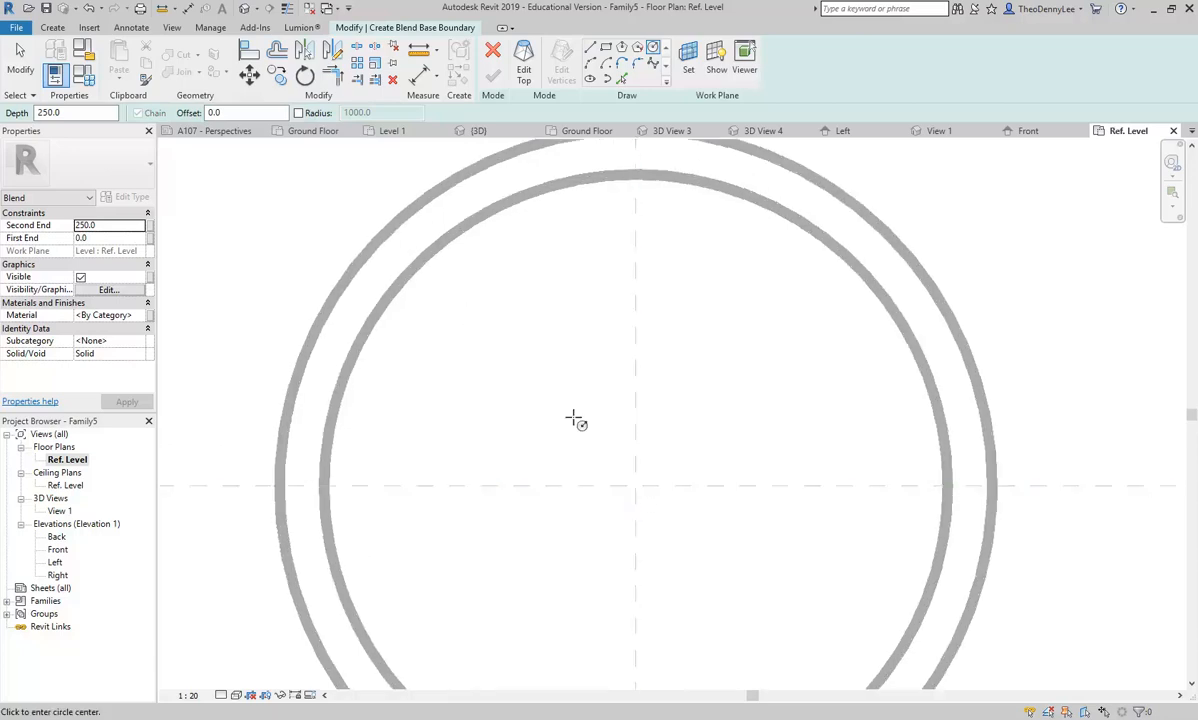
pyautogui.click(456, 311)
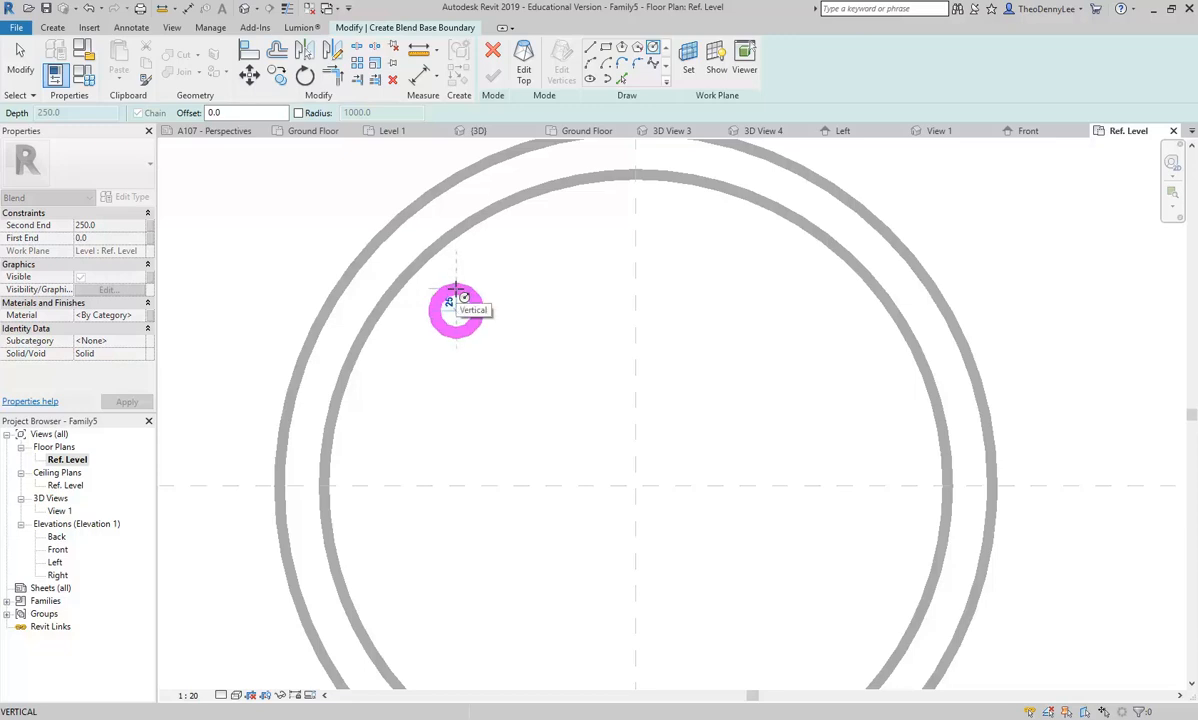
pyautogui.click(457, 299)
pyautogui.scroll(3, 417, 254)
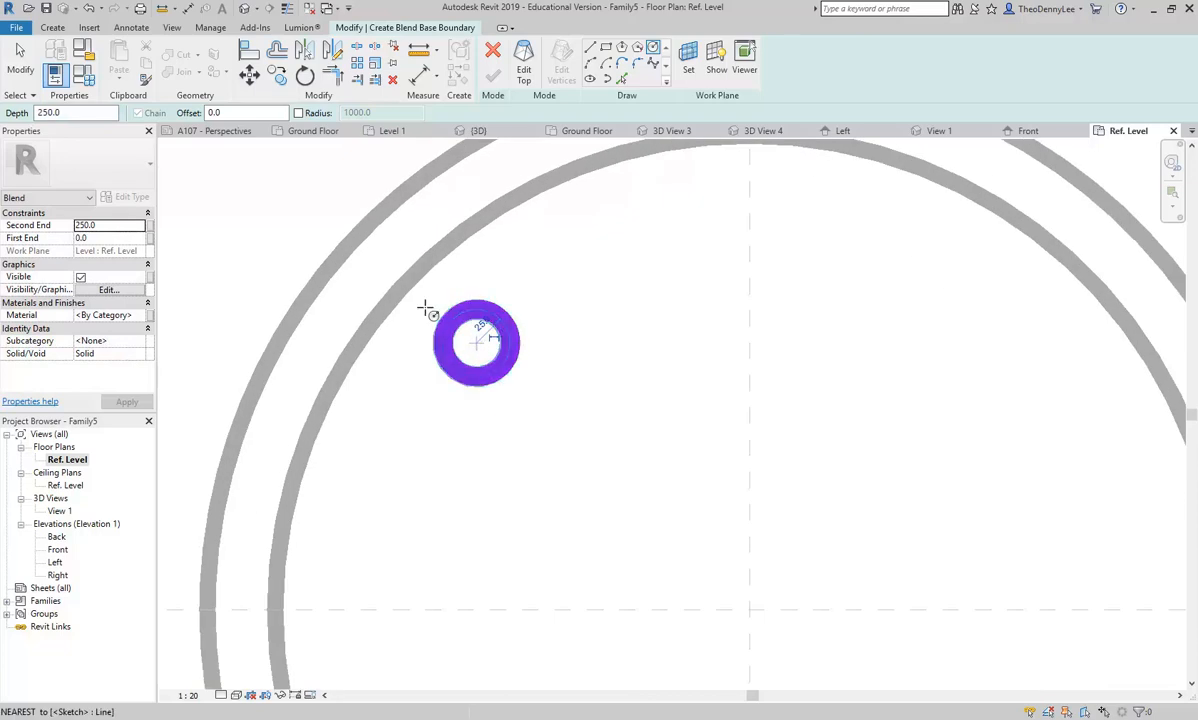
pyautogui.scroll(-3, 469, 465)
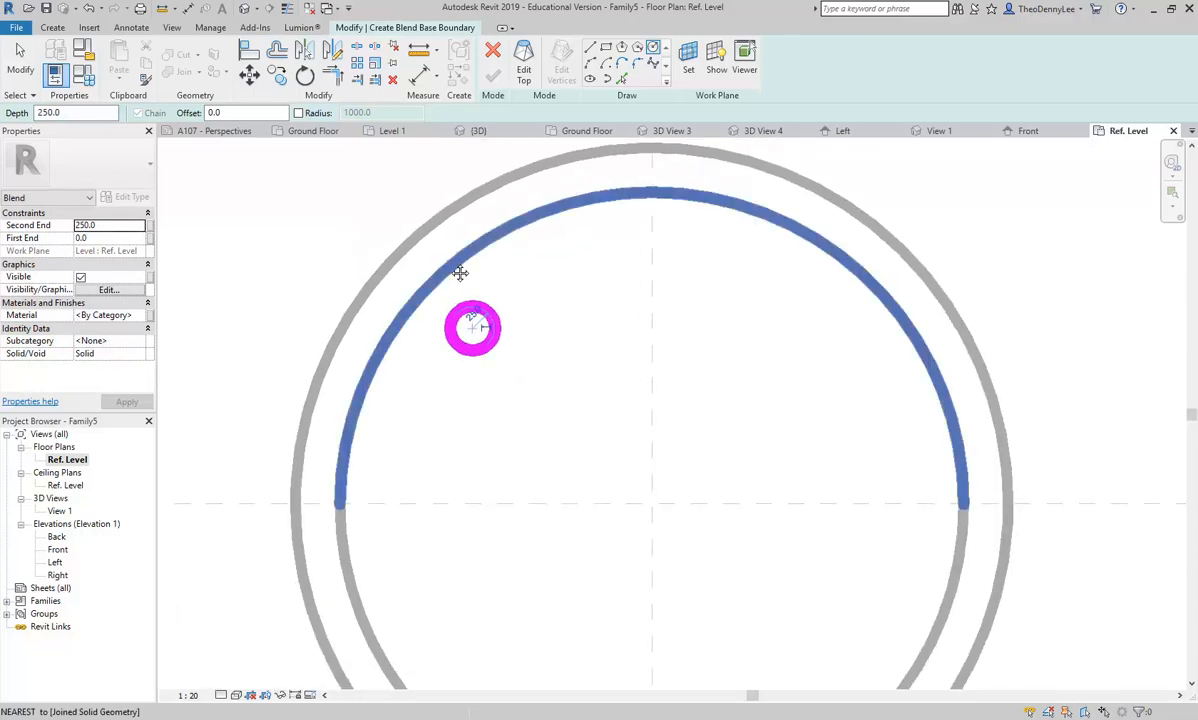
pyautogui.moveTo(458, 260); pyautogui.dragTo(492, 272, button='middle')
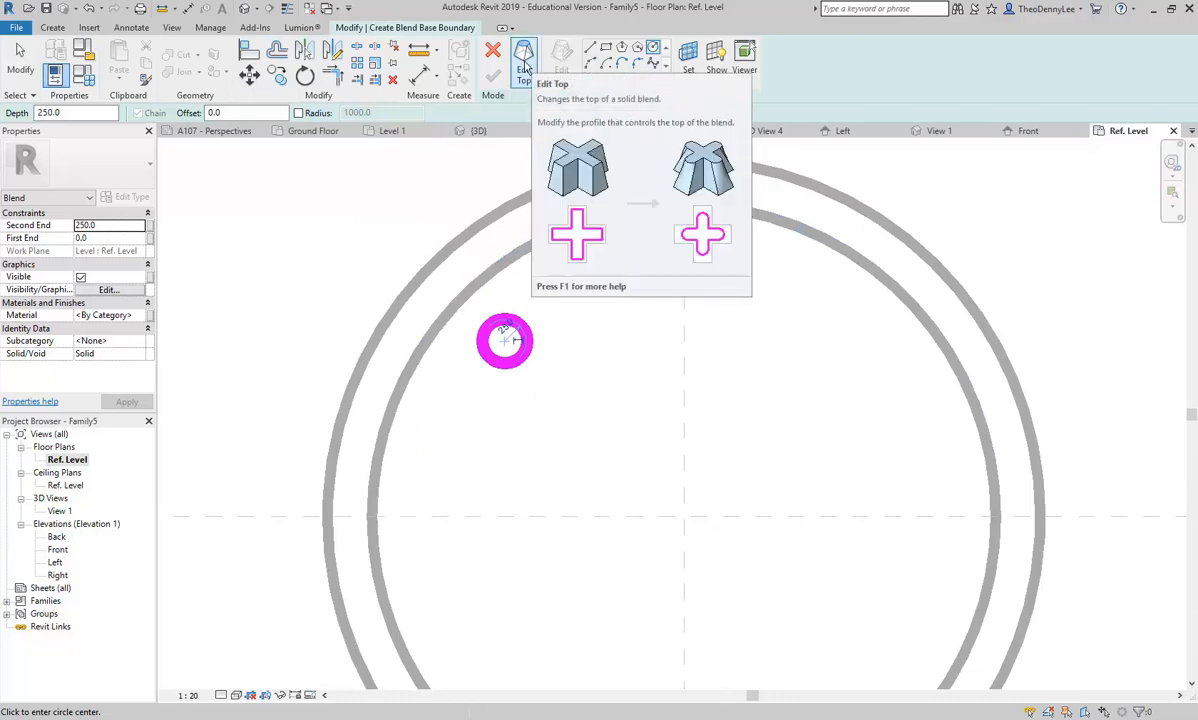
# - Draw the blend's top boundary as a circle of radius 40 concentric with the base circle
pyautogui.click(524, 68)
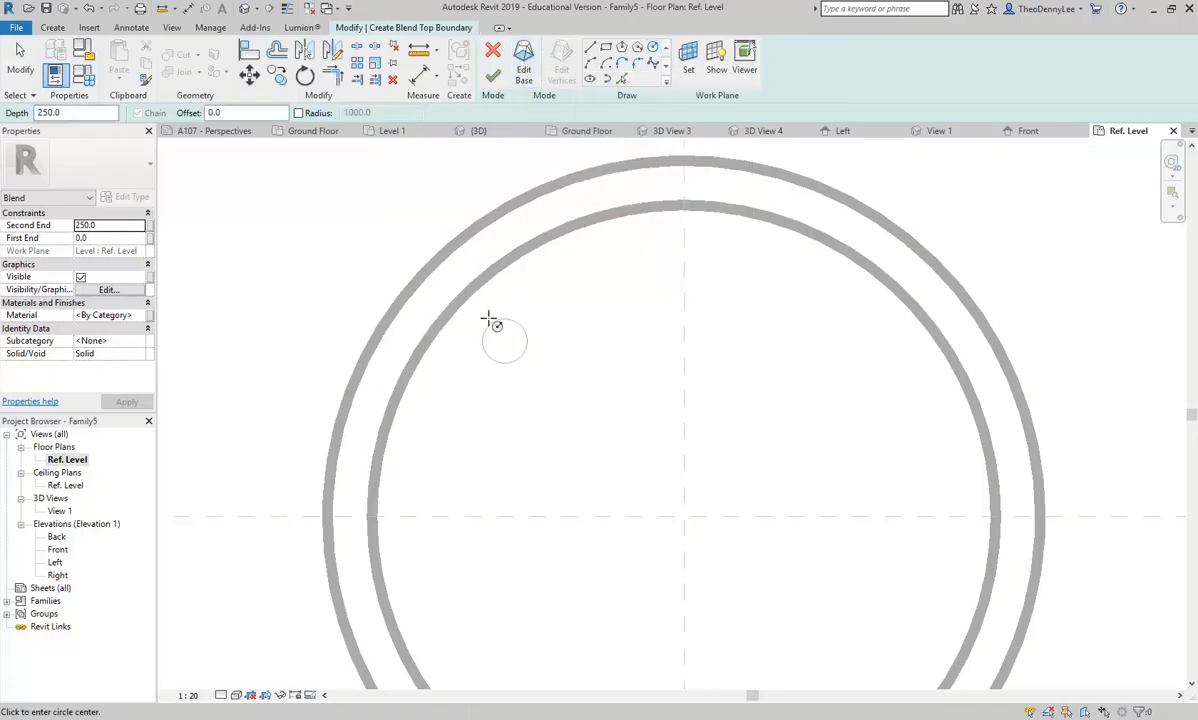
pyautogui.scroll(3, 475, 323)
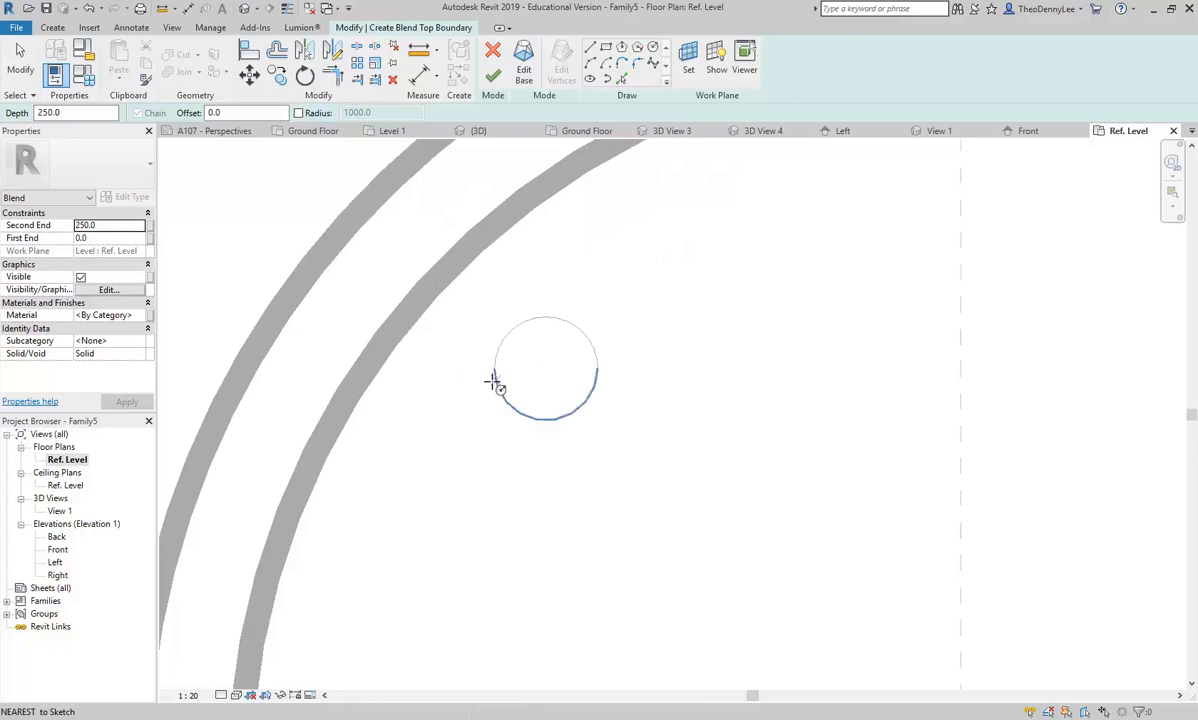
pyautogui.click(545, 369)
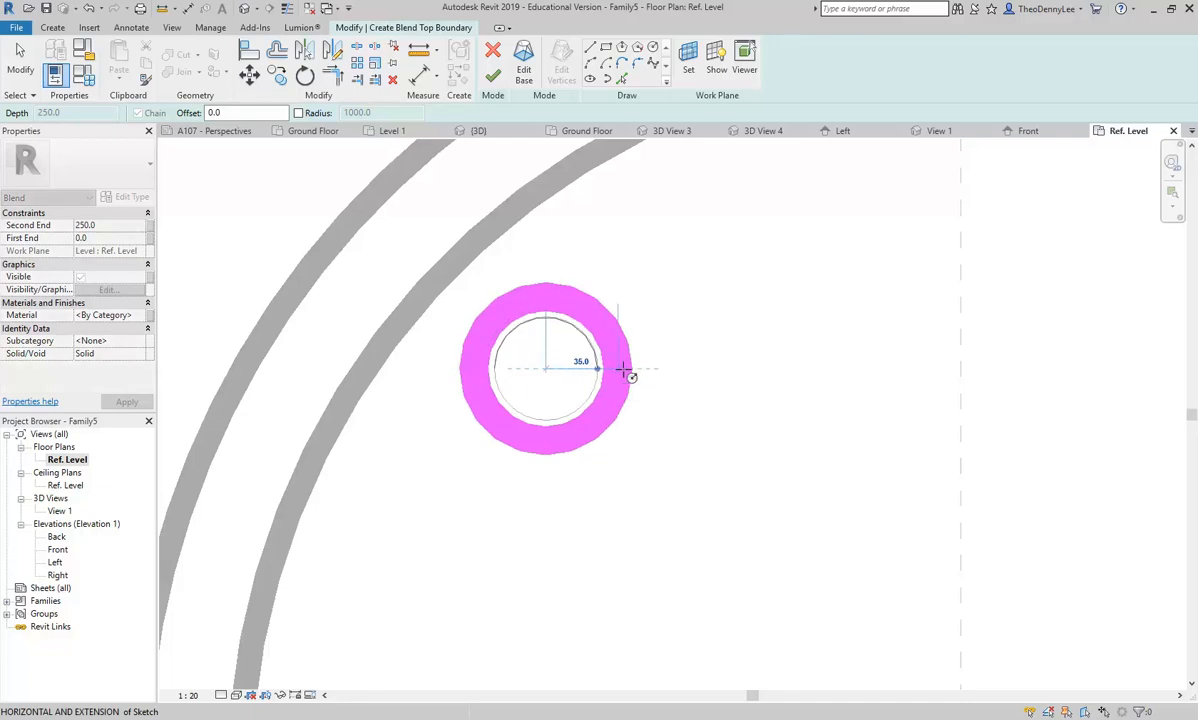
pyautogui.click(627, 370)
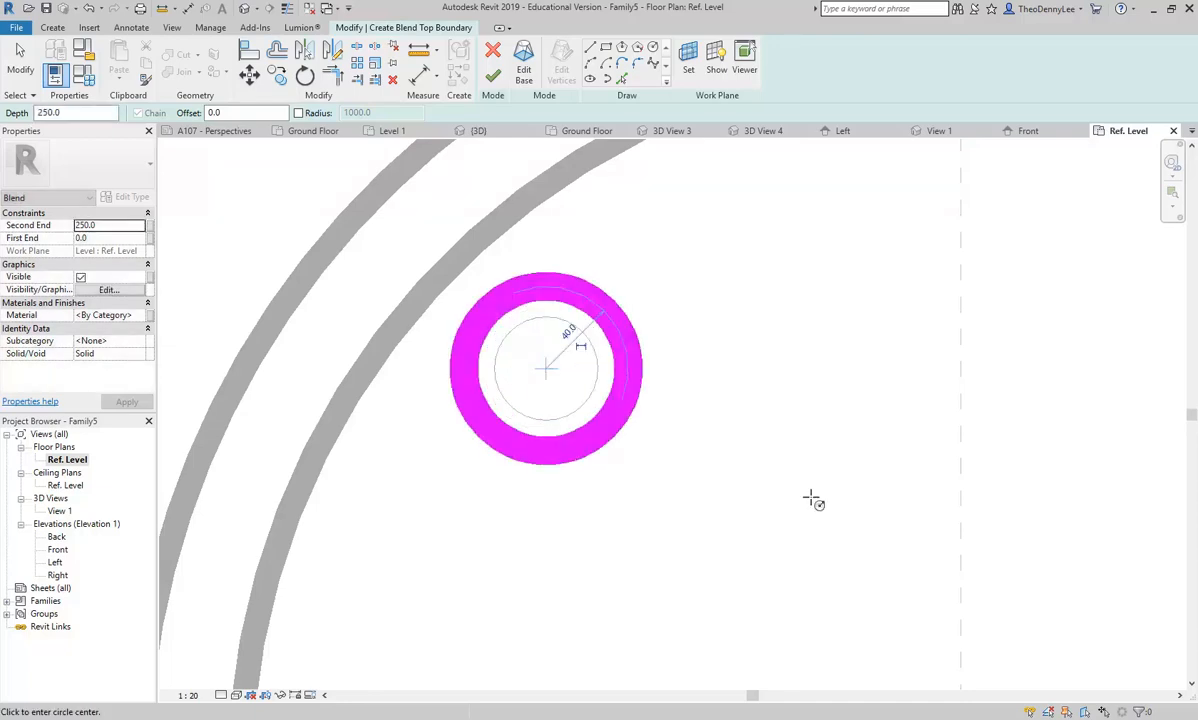
pyautogui.scroll(-3, 816, 500)
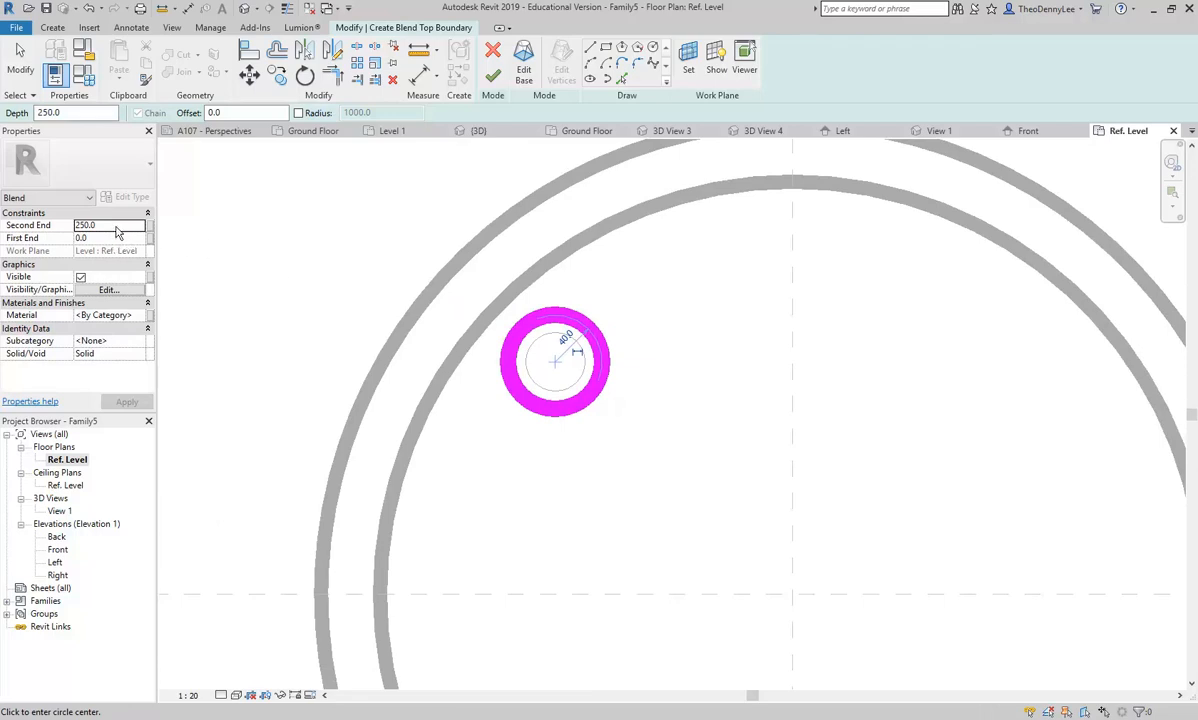
# - Set the blend's Second End to 100 and finish the blend to create the tapered leg
pyautogui.click(117, 226)
pyautogui.write('1')
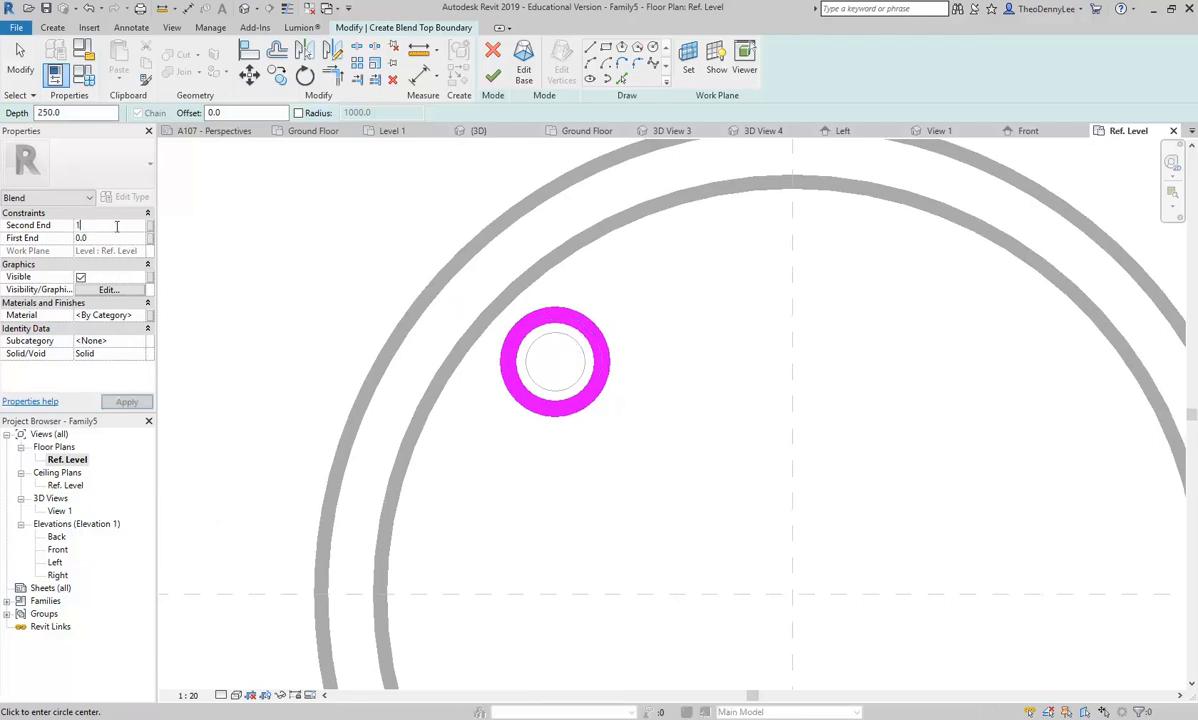
pyautogui.write('00')
pyautogui.press('Return')
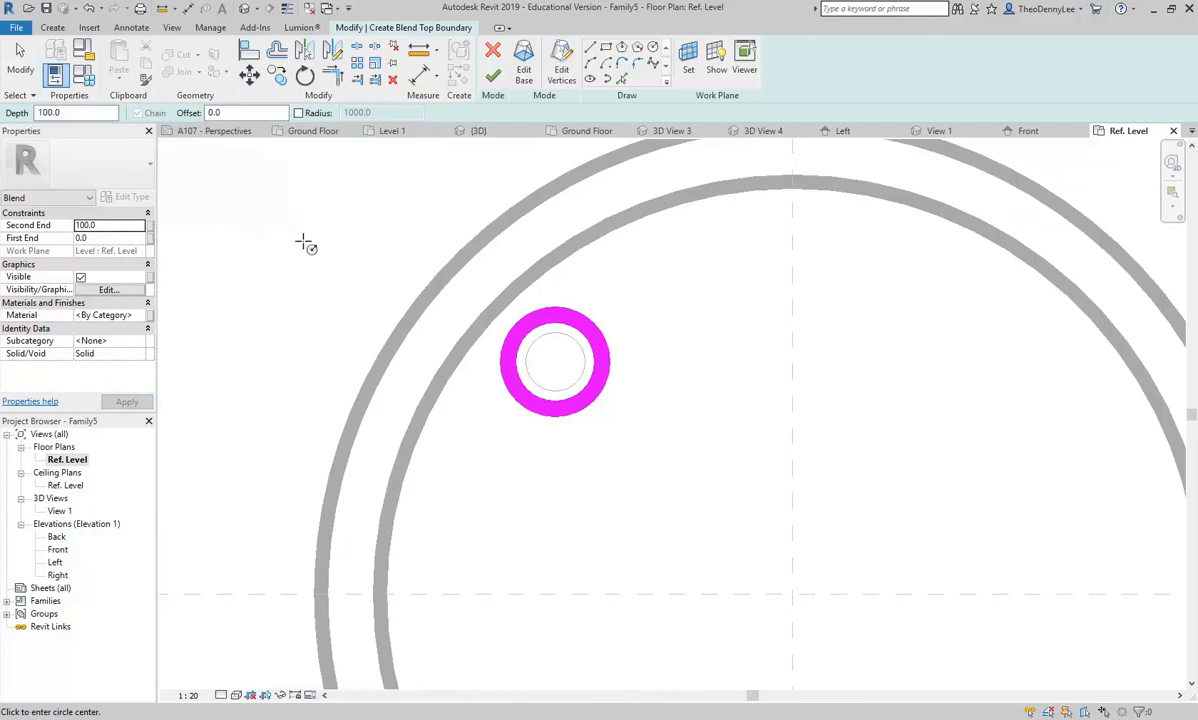
pyautogui.scroll(-3, 334, 259)
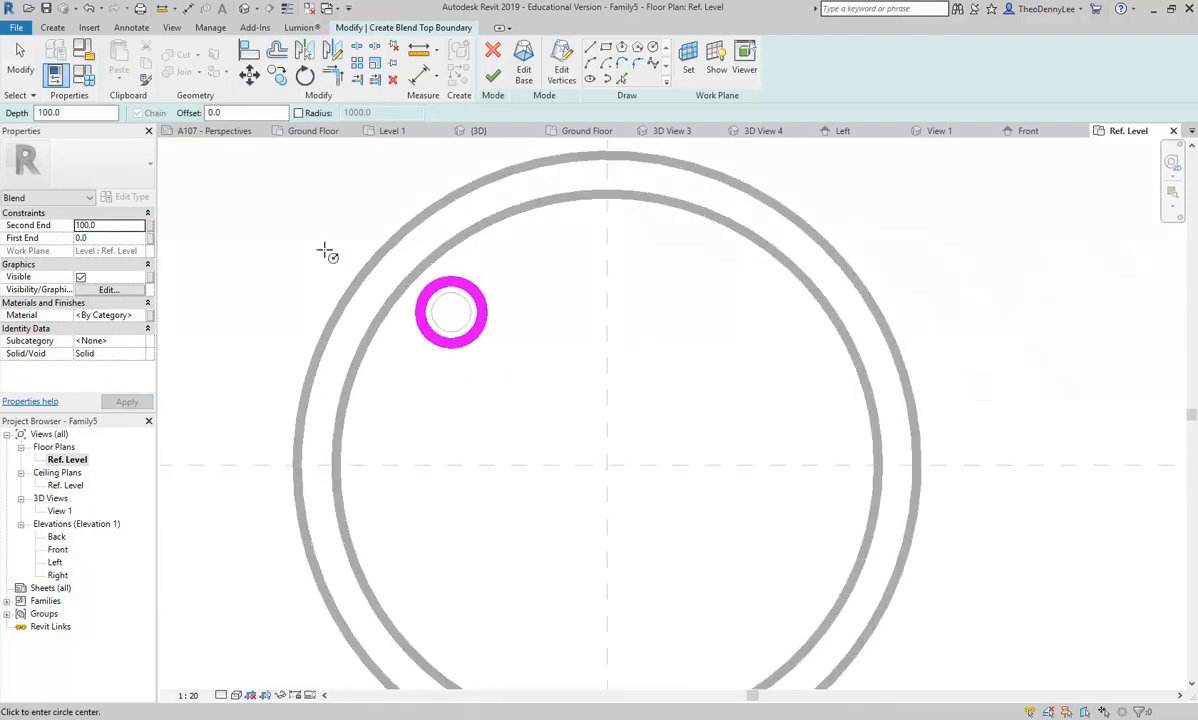
pyautogui.click(495, 77)
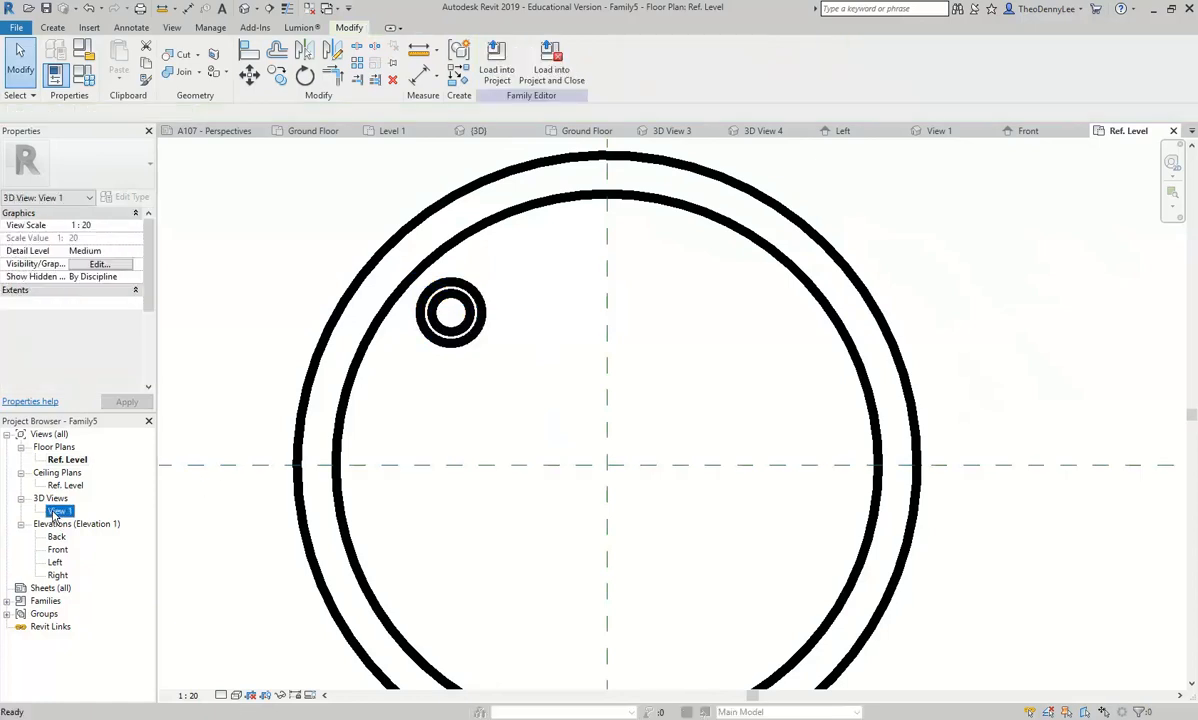
# - Shorten the tapered leg to a depth of about 80 in the Front elevation, so its top meets the underside of the body
pyautogui.doubleClick(59, 511)
pyautogui.keyDown('shift'); pyautogui.moveTo(473, 573); pyautogui.dragTo(690, 398, button='middle'); pyautogui.keyUp('shift')
pyautogui.scroll(2, 678, 565)
pyautogui.scroll(2, 688, 545)
pyautogui.keyDown('shift'); pyautogui.moveTo(708, 535); pyautogui.dragTo(700, 430, button='middle'); pyautogui.keyUp('shift')
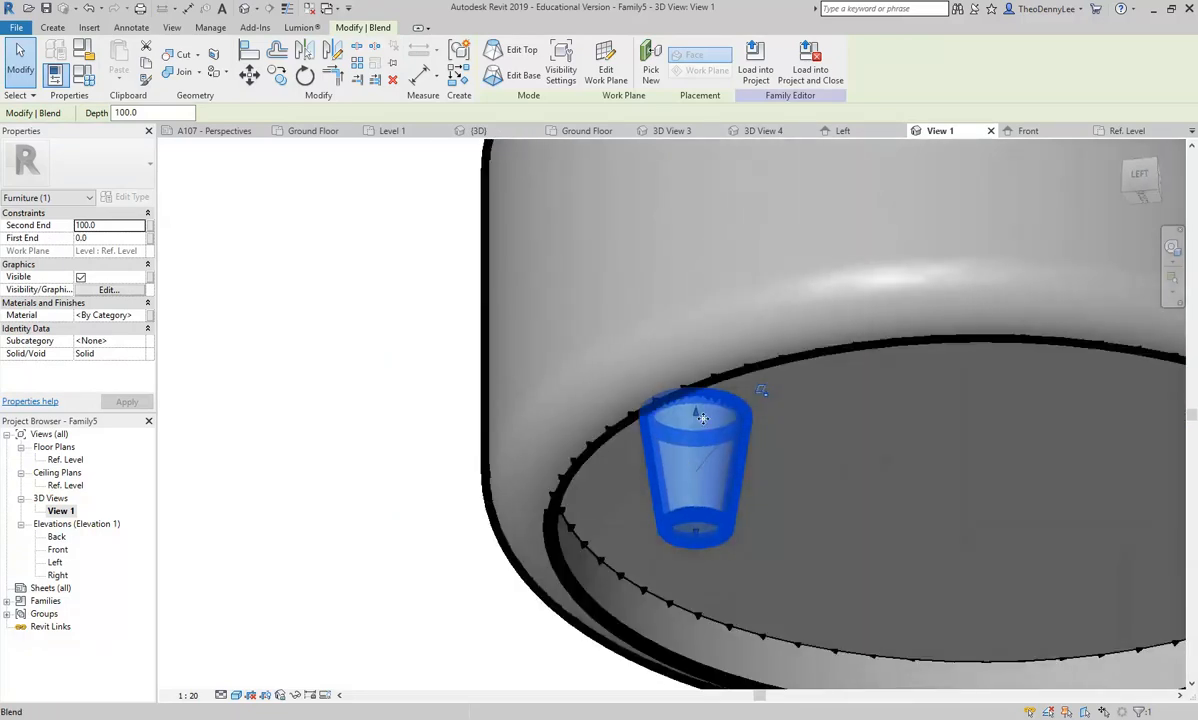
pyautogui.keyDown('shift'); pyautogui.moveTo(700, 418); pyautogui.dragTo(695, 390, button='middle'); pyautogui.keyUp('shift')
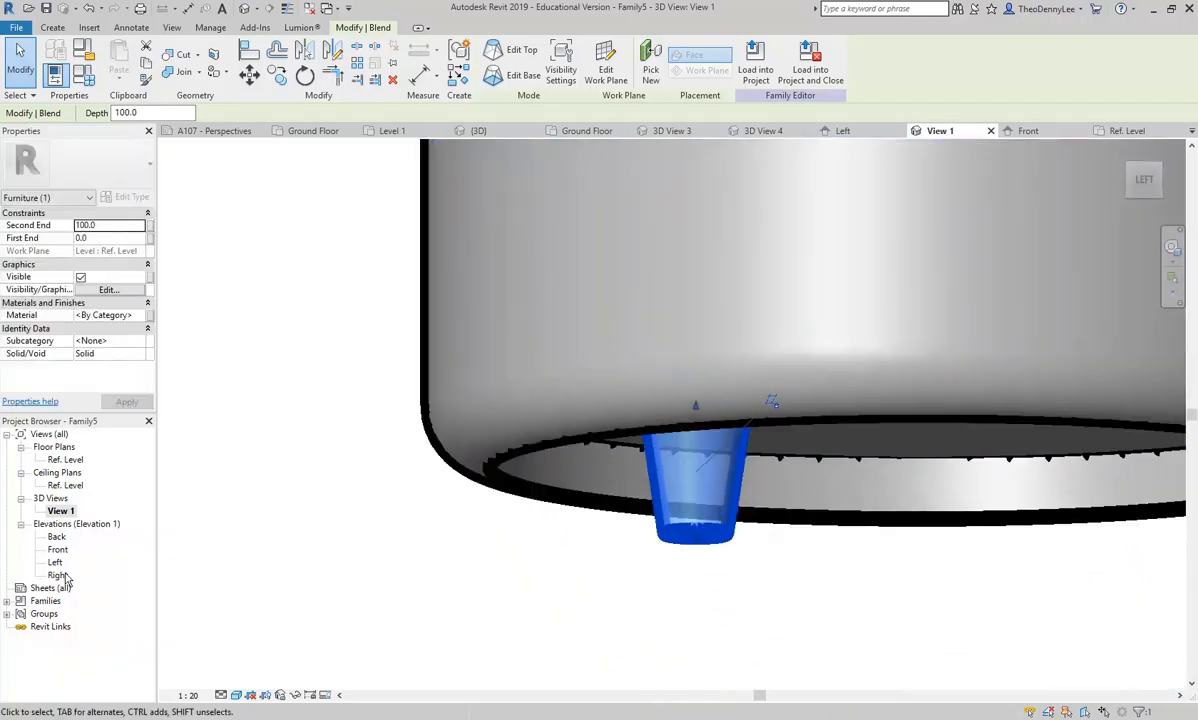
pyautogui.doubleClick(57, 549)
pyautogui.scroll(3, 510, 530)
pyautogui.scroll(1, 545, 470)
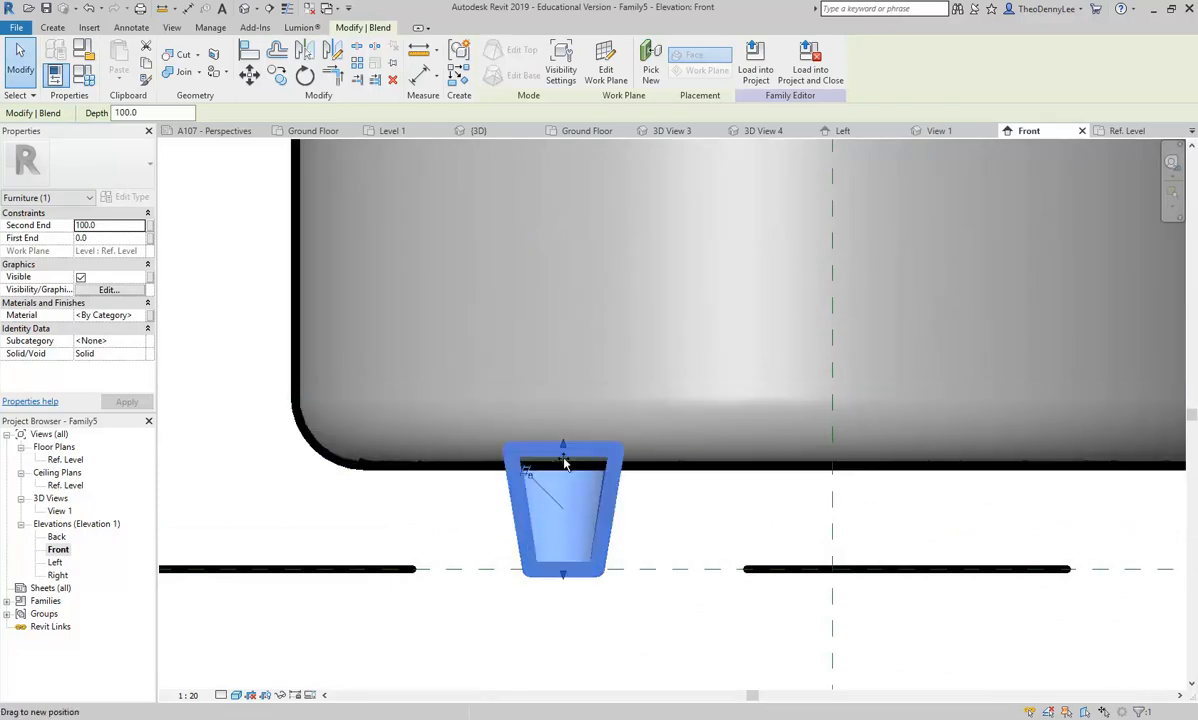
pyautogui.moveTo(563, 431); pyautogui.dragTo(565, 470)
pyautogui.click(444, 513)
pyautogui.scroll(-4, 444, 513)
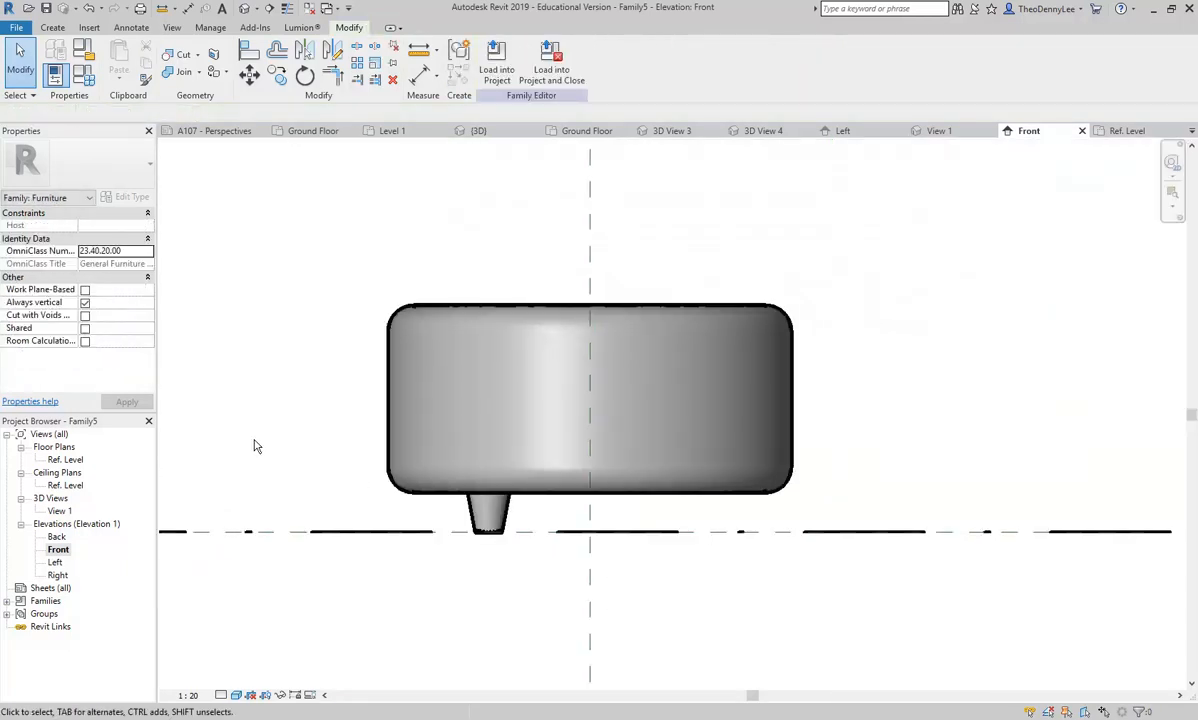
# - Mirror a copy of the leg about the vertical centre reference plane in the Ref. Level plan
pyautogui.doubleClick(65, 459)
pyautogui.click(470, 300)
pyautogui.scroll(-2, 530, 505)
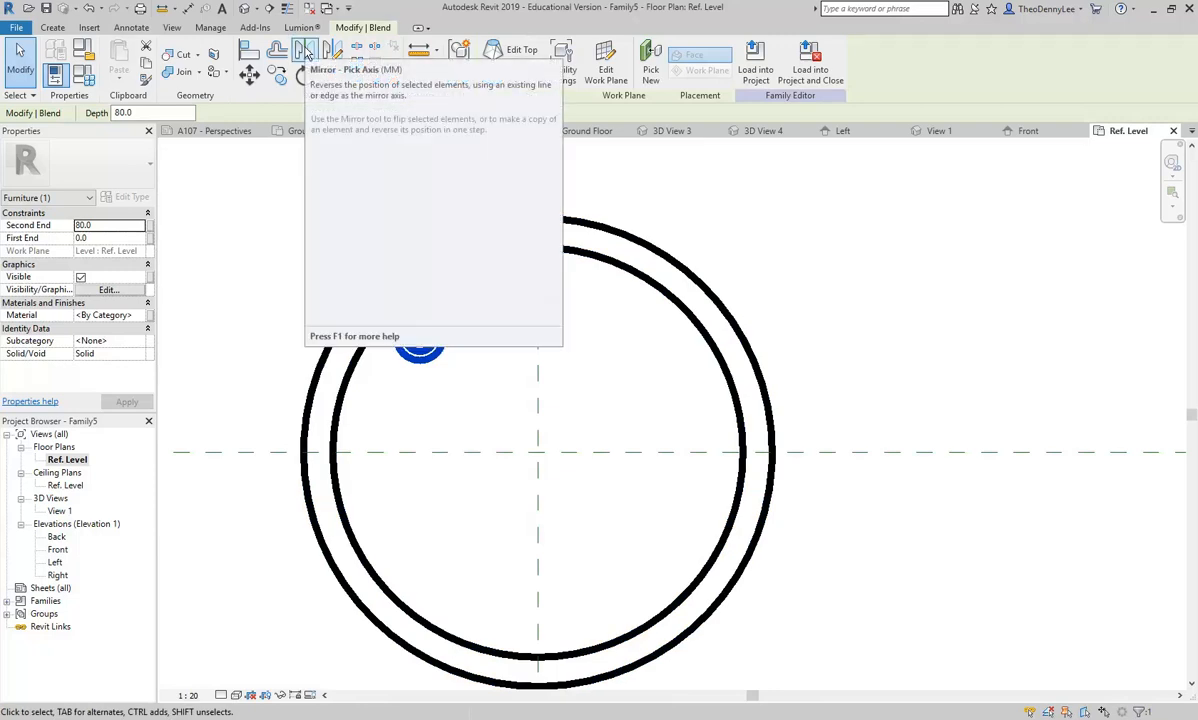
pyautogui.click(305, 50)
pyautogui.click(539, 358)
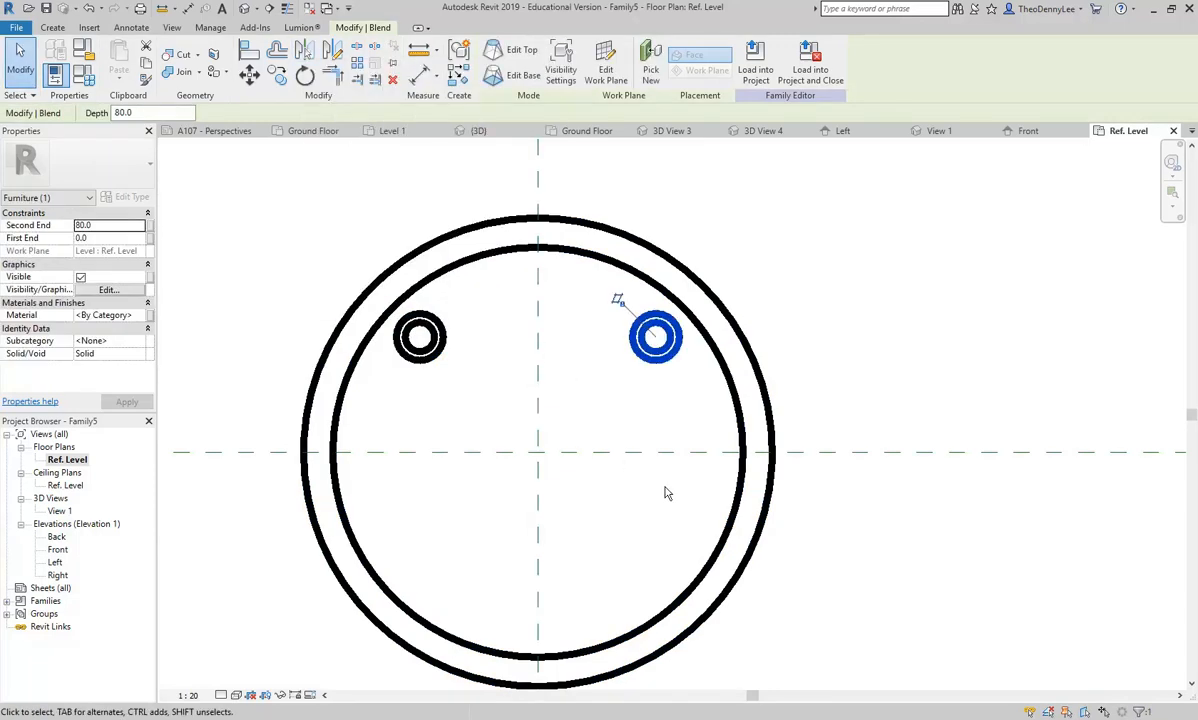
# - Mirror copies of both legs about the horizontal centre reference plane
pyautogui.keyDown('ctrl'); pyautogui.click(437, 355); pyautogui.keyUp('ctrl')
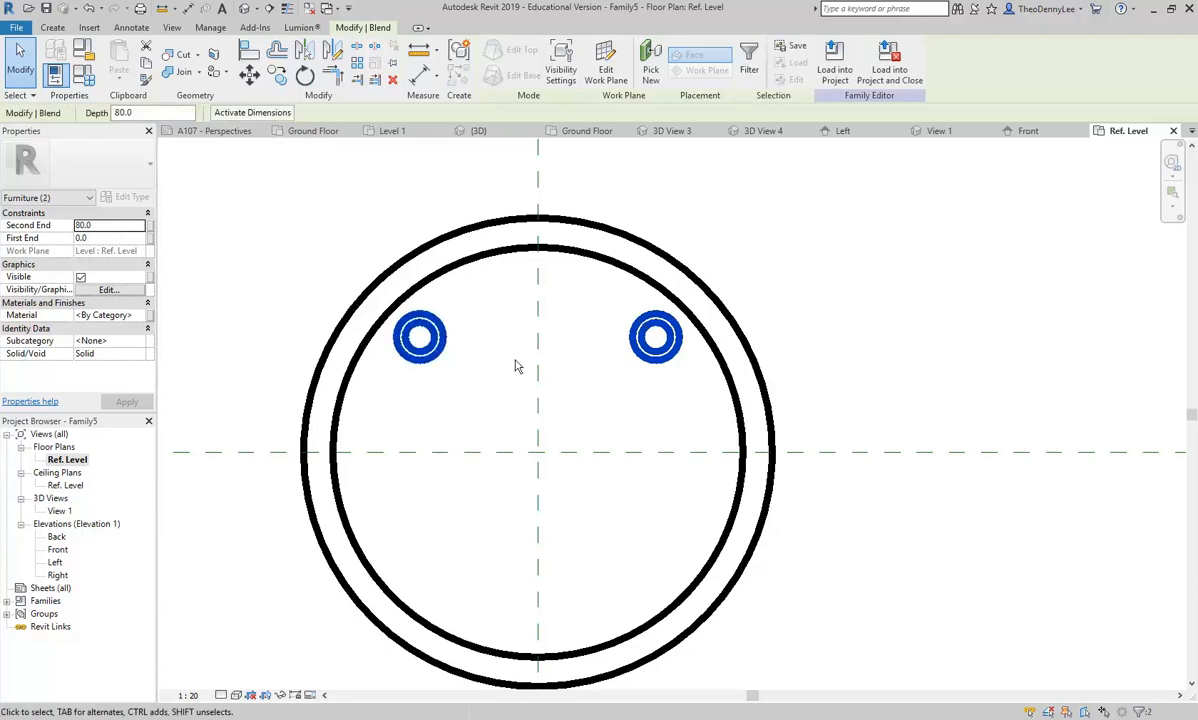
pyautogui.click(305, 52)
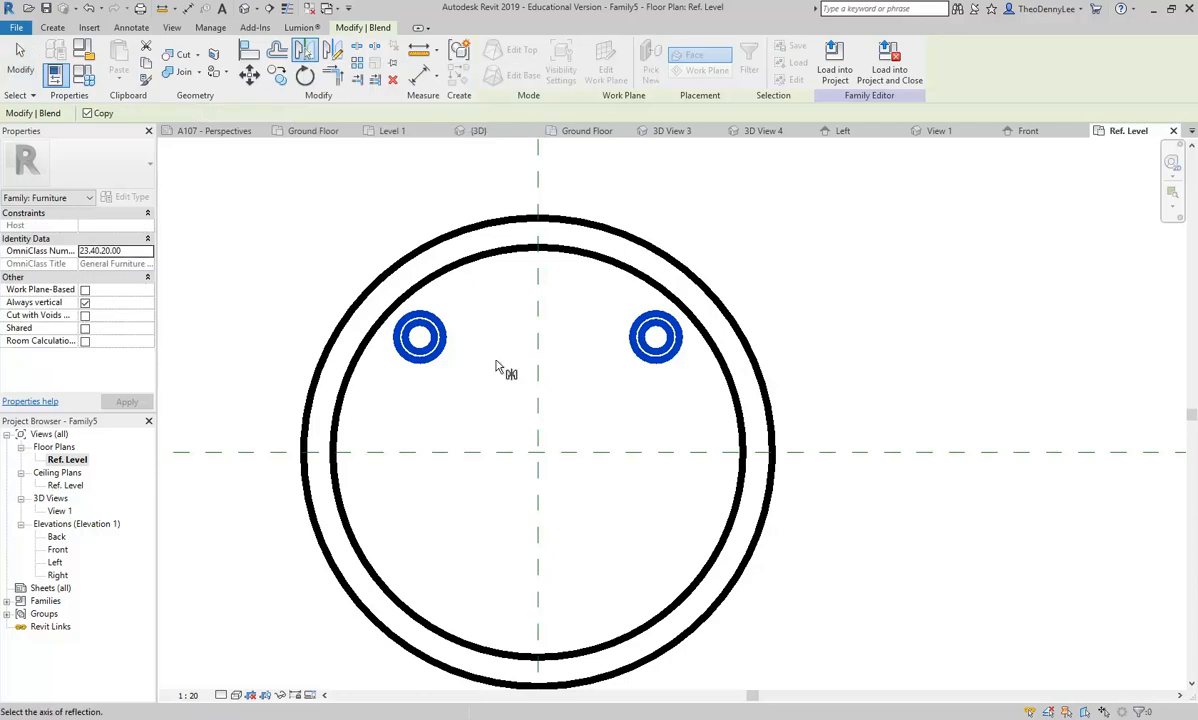
pyautogui.click(477, 455)
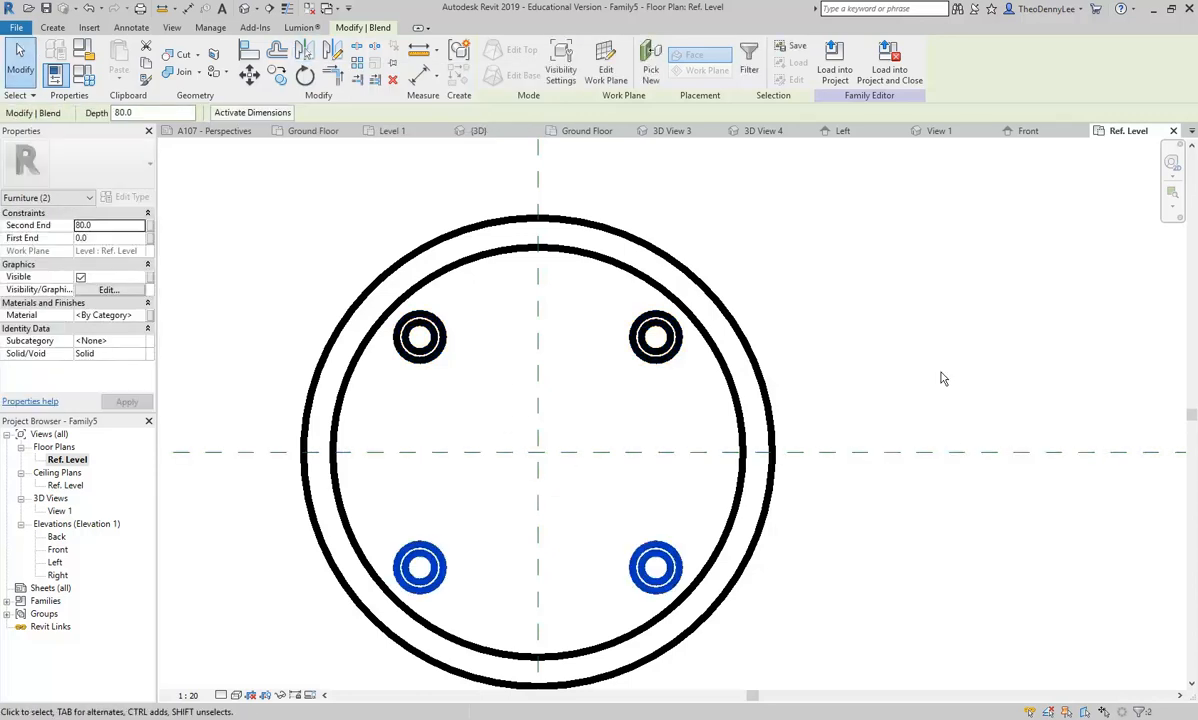
pyautogui.press('Escape')
# - Examine the round body and its legs from several angles in the 3D view
pyautogui.doubleClick(60, 511)
pyautogui.scroll(-2, 498, 367)
pyautogui.keyDown('shift'); pyautogui.moveTo(532, 320); pyautogui.dragTo(300, 458, button='middle'); pyautogui.keyUp('shift')
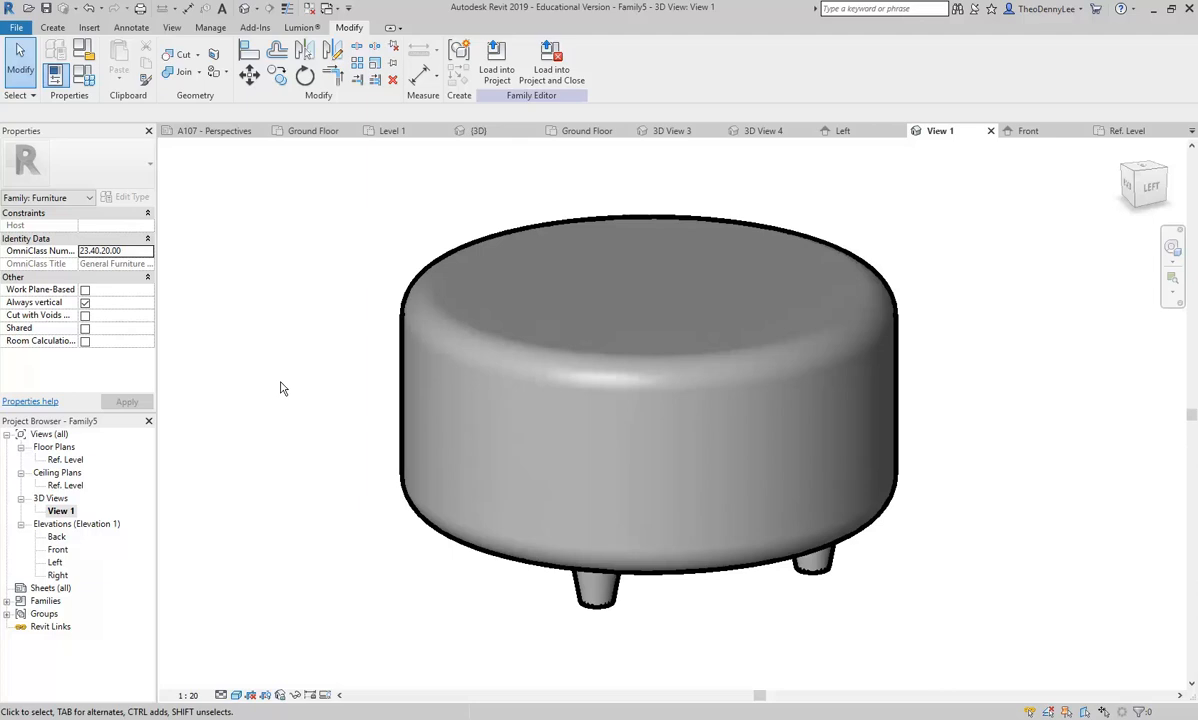
pyautogui.keyDown('shift'); pyautogui.moveTo(320, 375); pyautogui.dragTo(352, 356, button='middle'); pyautogui.keyUp('shift')
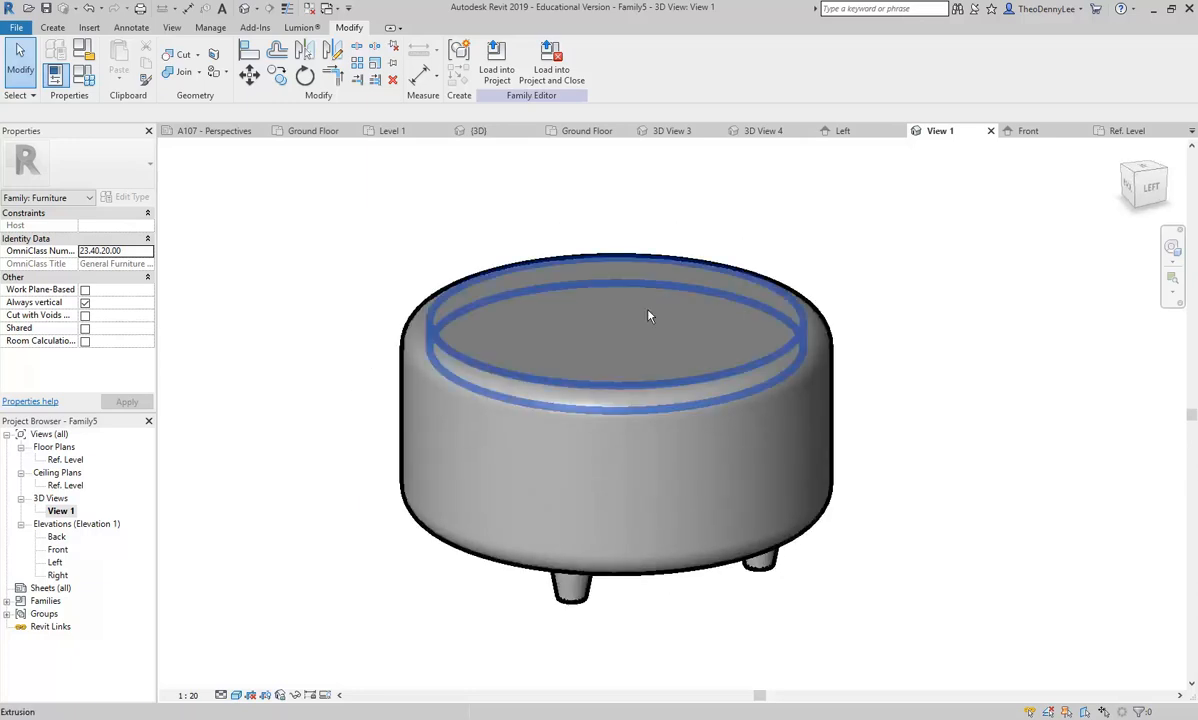
pyautogui.keyDown('shift'); pyautogui.moveTo(648, 316); pyautogui.dragTo(597, 334, button='middle'); pyautogui.keyUp('shift')
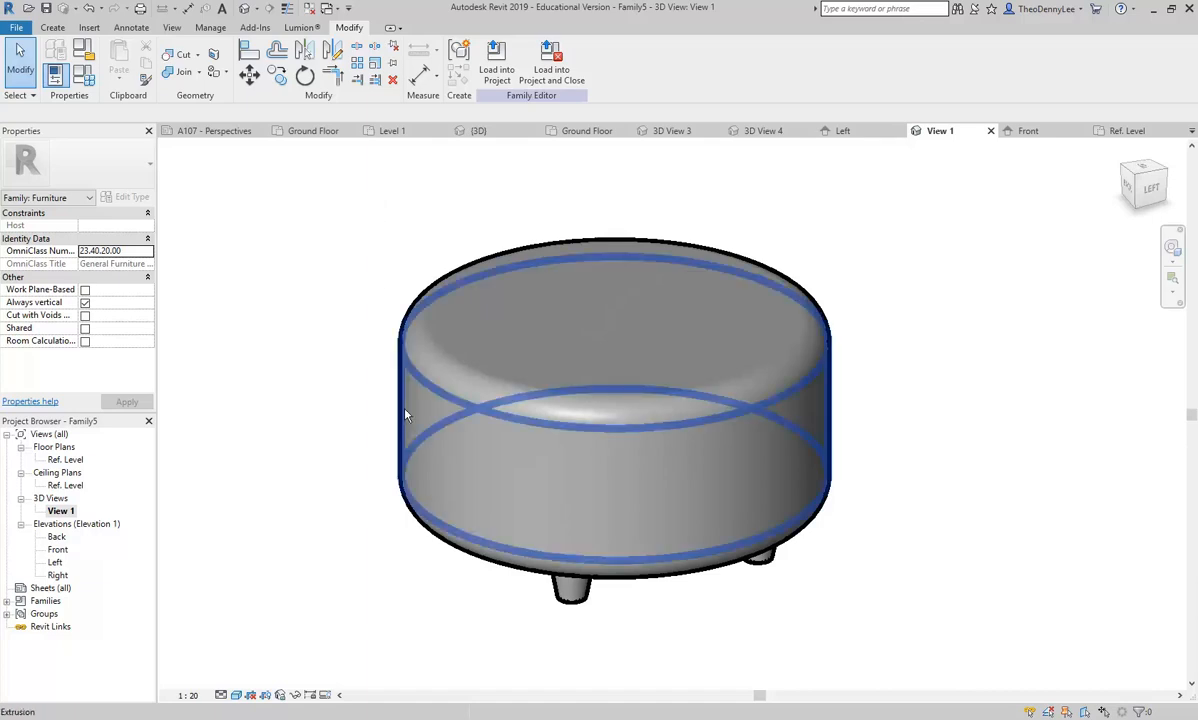
# - Orbit the 3D view to a low side angle and inspect the middle extrusion of the round body
pyautogui.keyDown('shift'); pyautogui.moveTo(494, 291); pyautogui.dragTo(332, 208, button='middle'); pyautogui.keyUp('shift')
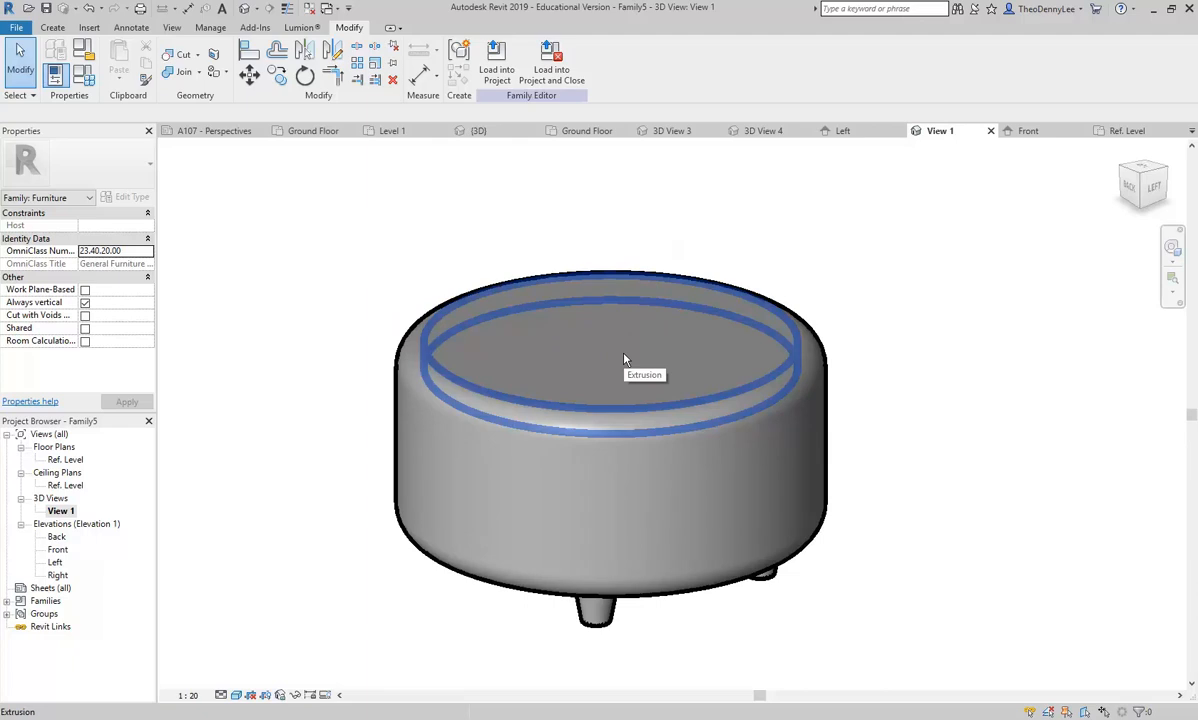
pyautogui.keyDown('shift'); pyautogui.moveTo(624, 359); pyautogui.dragTo(602, 416, button='middle'); pyautogui.keyUp('shift')
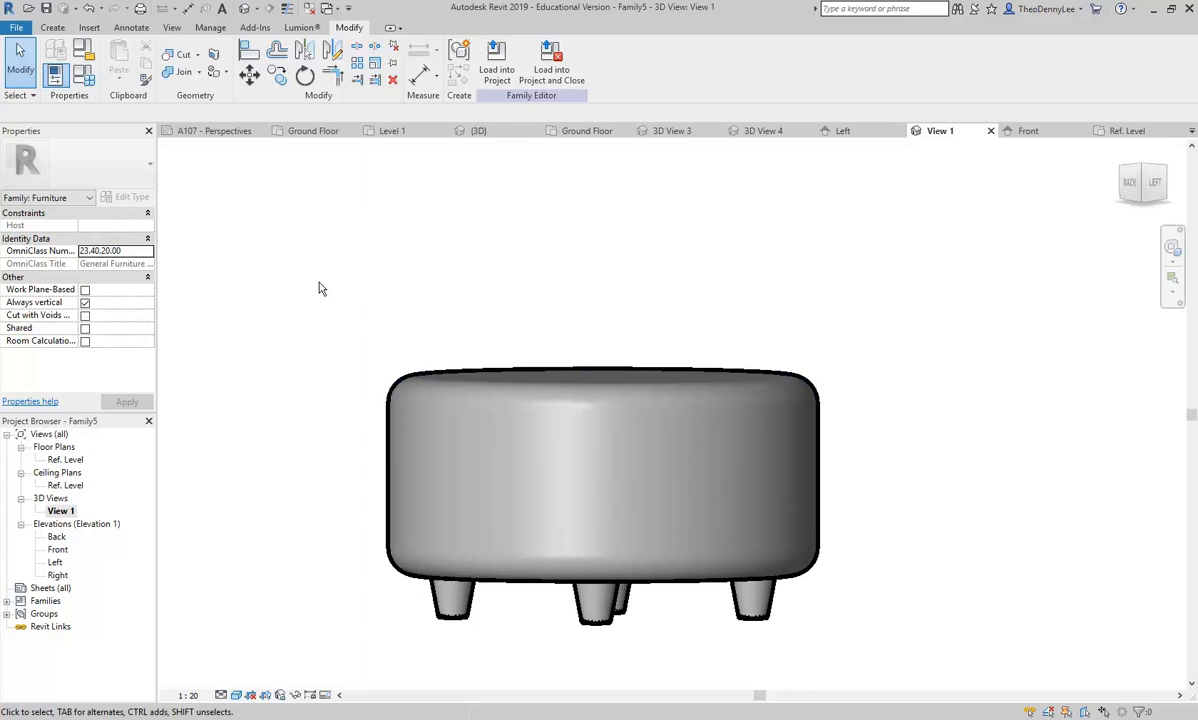
pyautogui.click(479, 502)
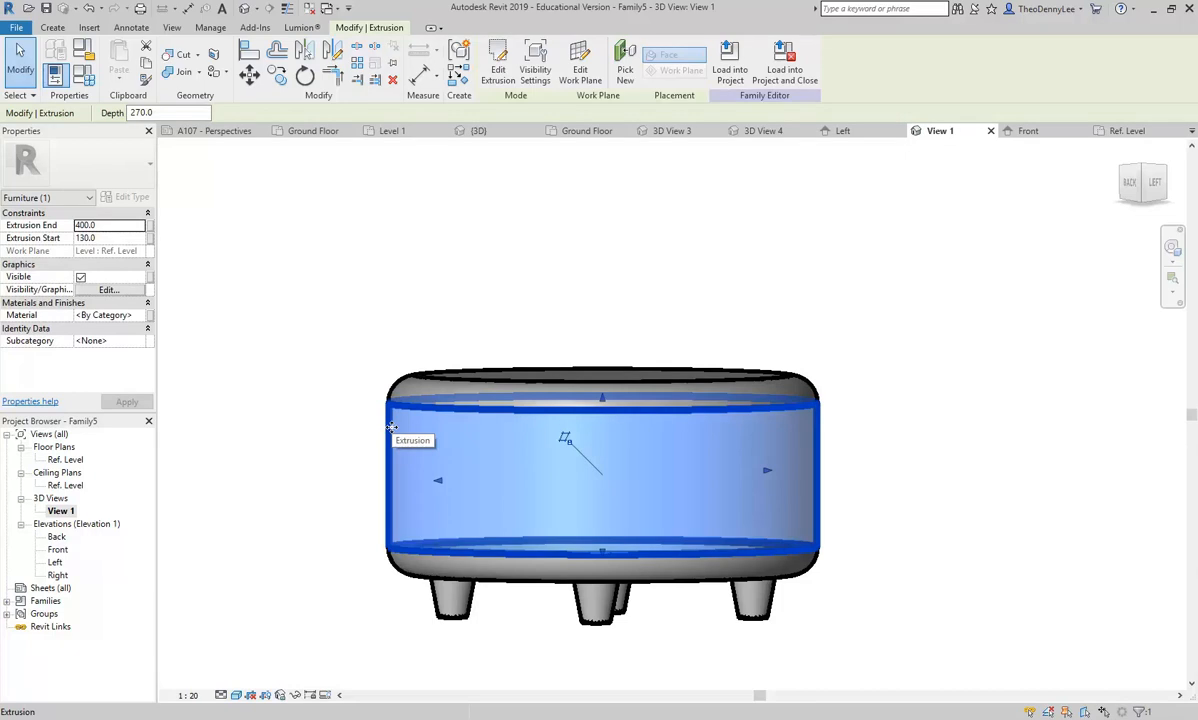
pyautogui.click(320, 358)
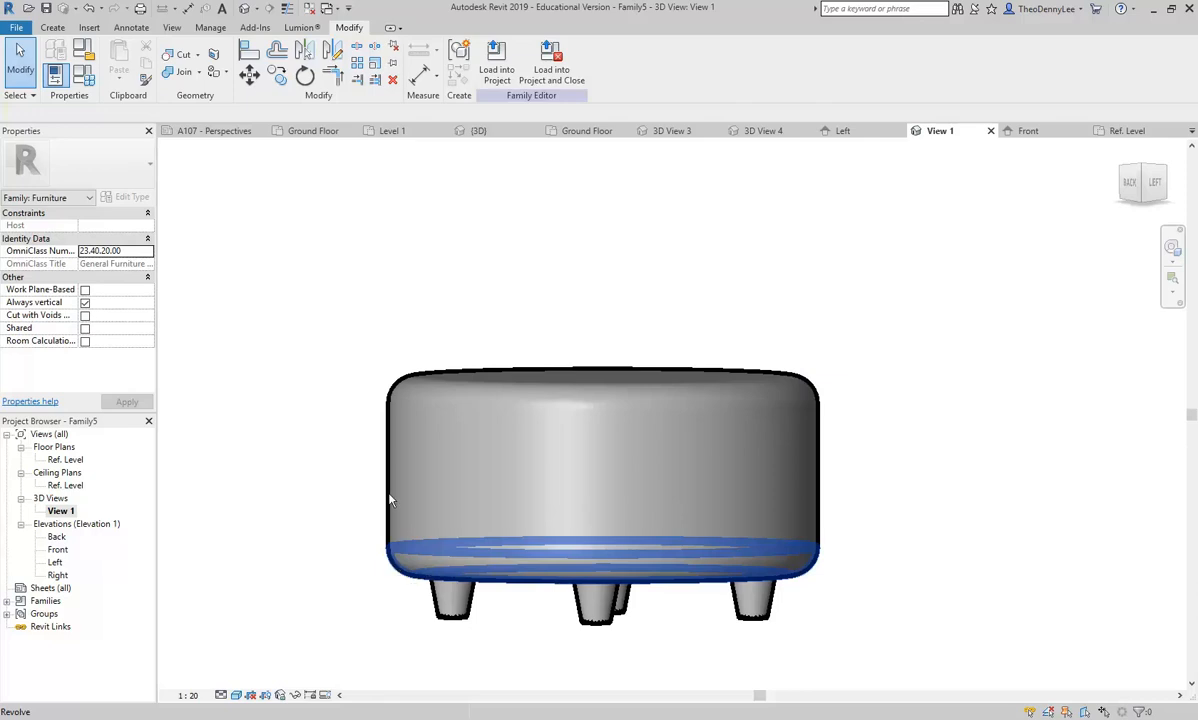
pyautogui.moveTo(322, 286); pyautogui.dragTo(884, 604)
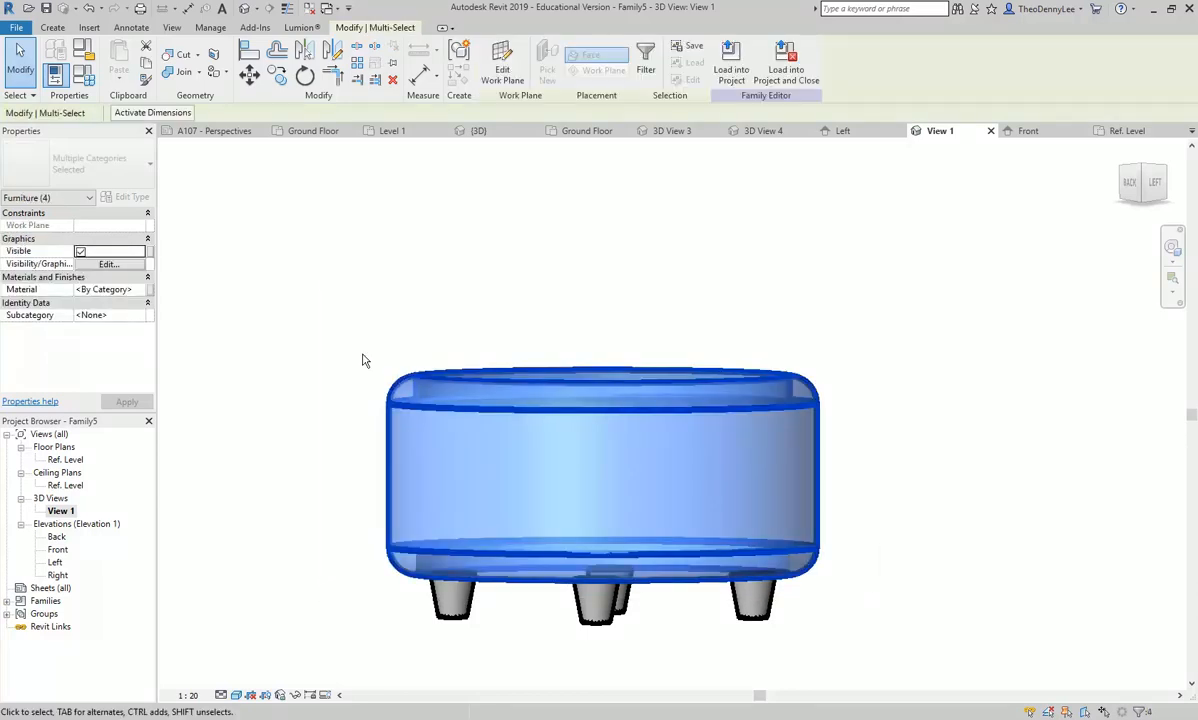
pyautogui.click(322, 257)
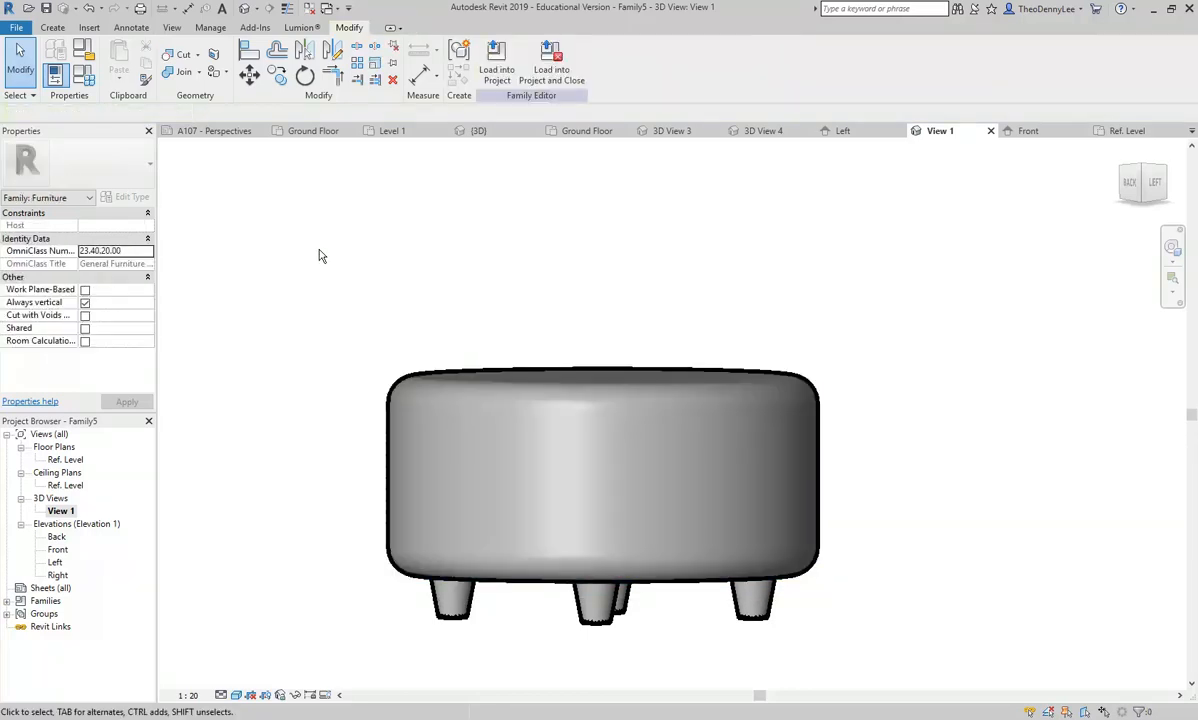
pyautogui.moveTo(314, 250); pyautogui.dragTo(891, 609)
pyautogui.moveTo(295, 250); pyautogui.dragTo(885, 591)
pyautogui.click(894, 284)
pyautogui.moveTo(894, 271); pyautogui.dragTo(297, 603)
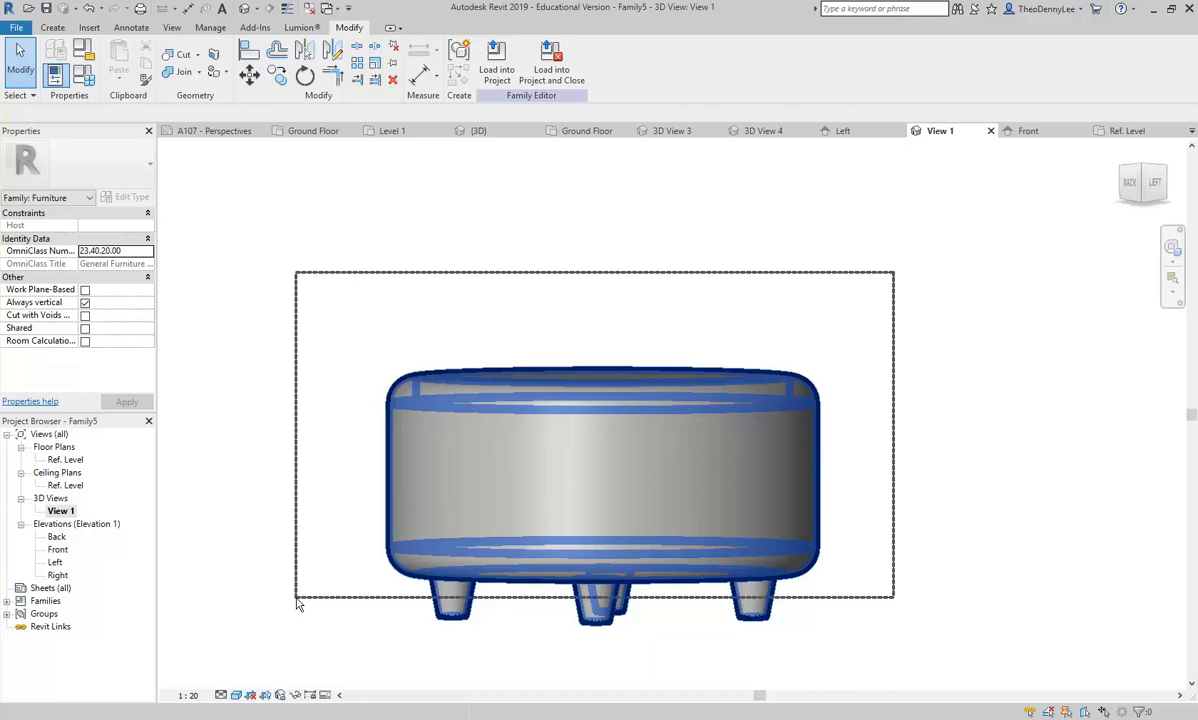
pyautogui.moveTo(297, 603); pyautogui.dragTo(297, 603)
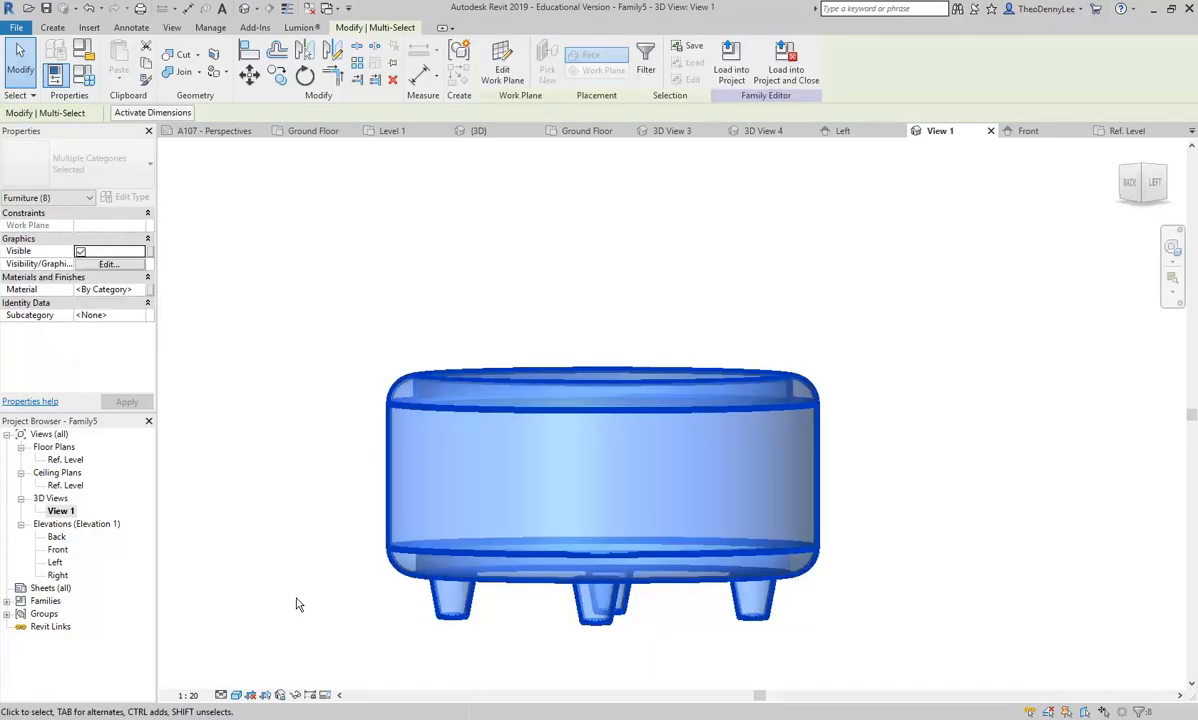
pyautogui.click(300, 320)
# - Select the four solids of the ottoman body without the legs and open the Material Browser for their material
pyautogui.moveTo(270, 283); pyautogui.dragTo(917, 602)
pyautogui.moveTo(908, 265); pyautogui.dragTo(294, 608)
pyautogui.click(281, 288)
pyautogui.moveTo(280, 271); pyautogui.dragTo(893, 599)
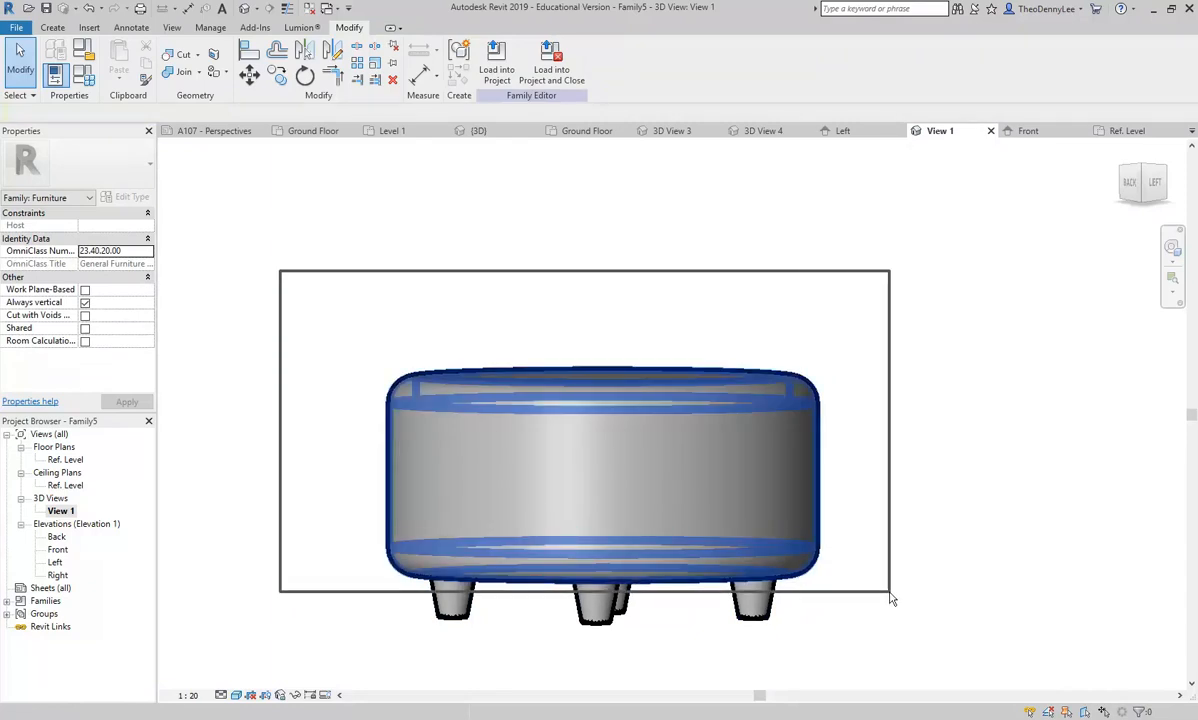
pyautogui.moveTo(893, 599); pyautogui.dragTo(892, 599)
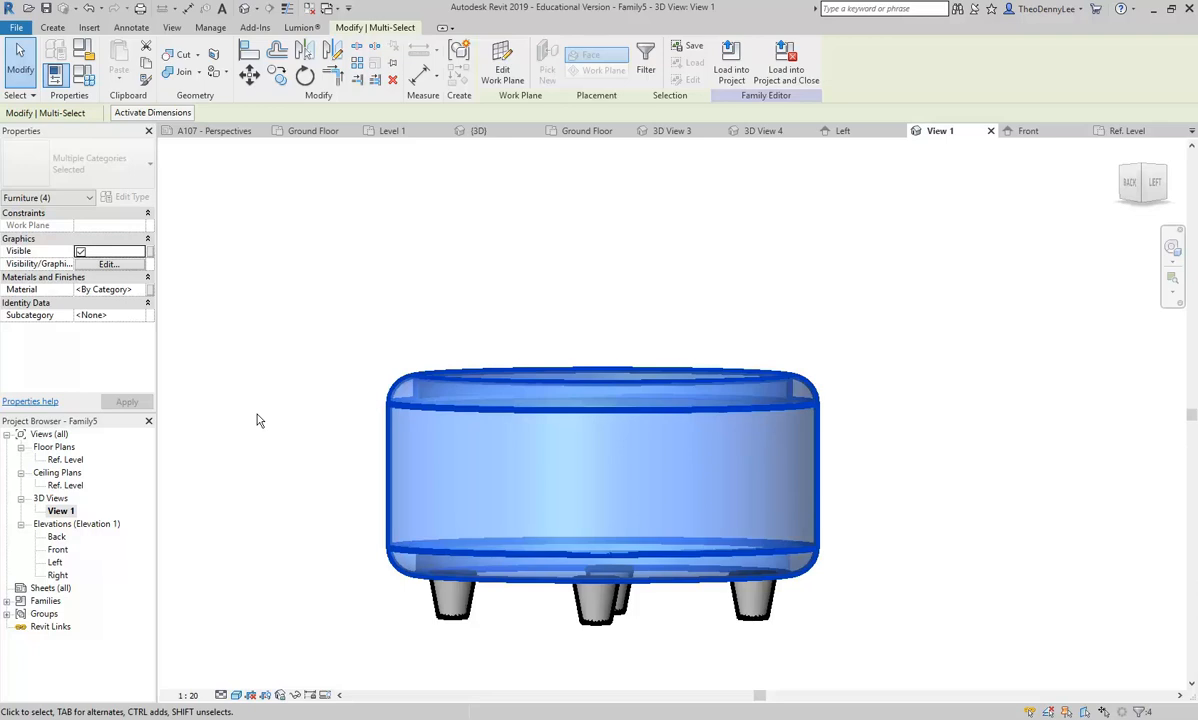
pyautogui.click(92, 290)
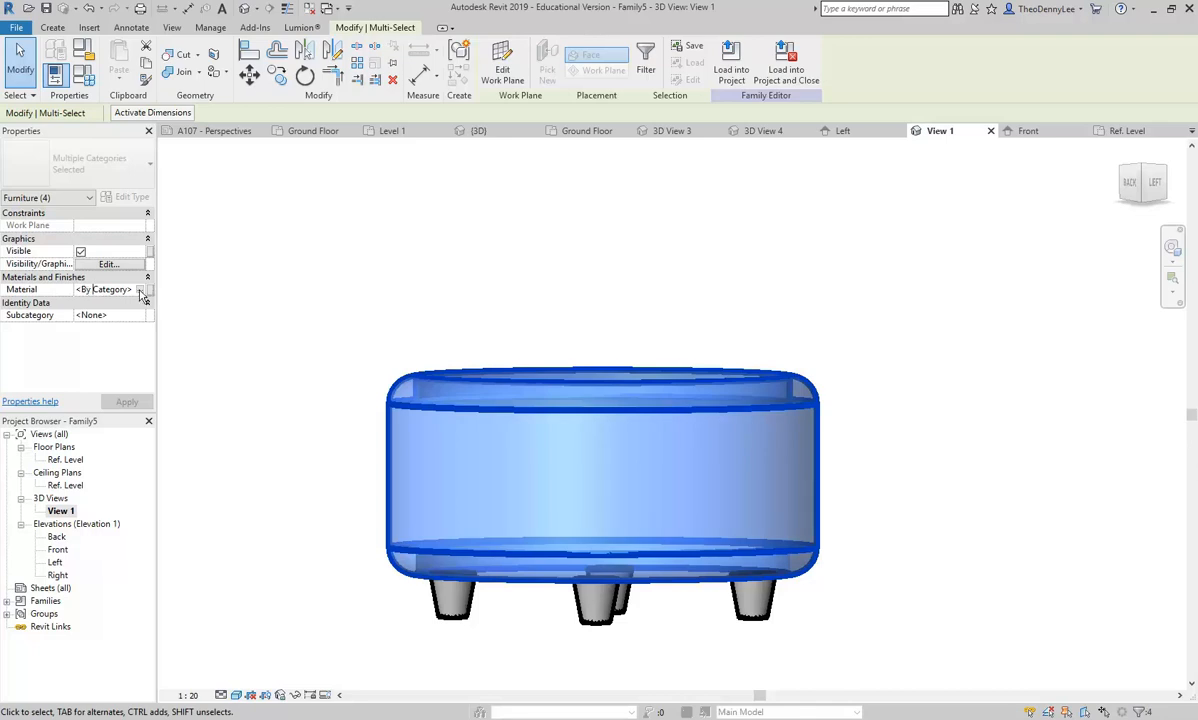
pyautogui.click(141, 290)
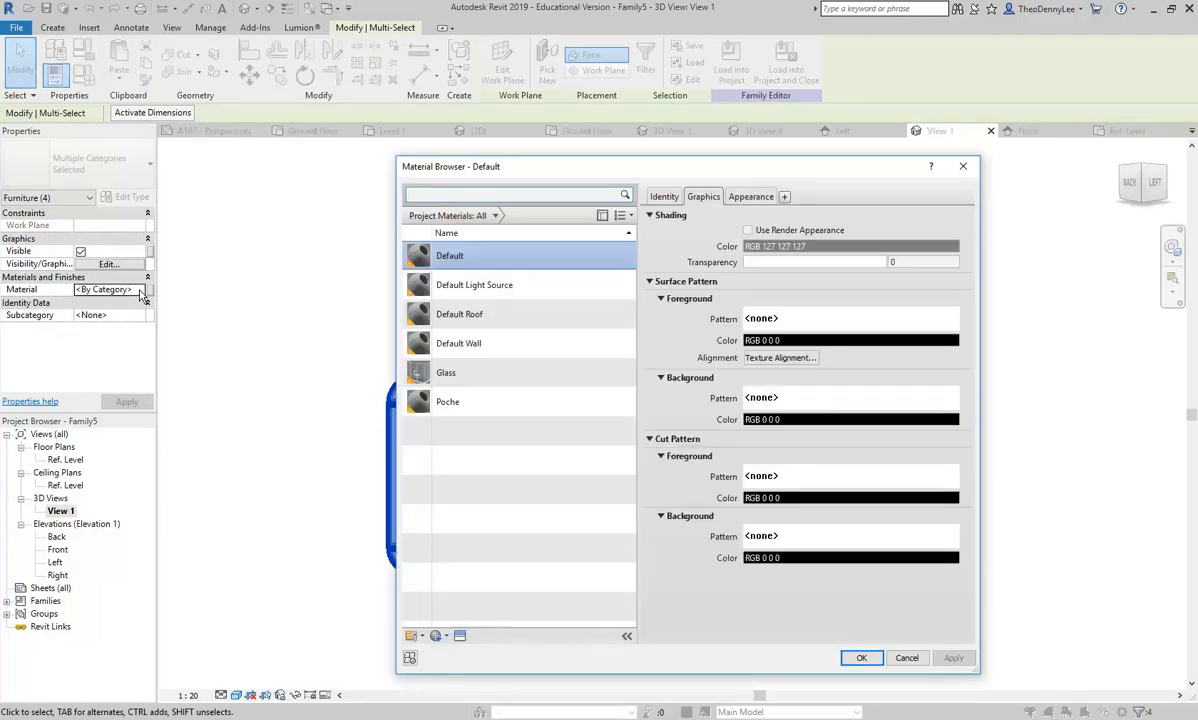
pyautogui.rightClick(452, 264)
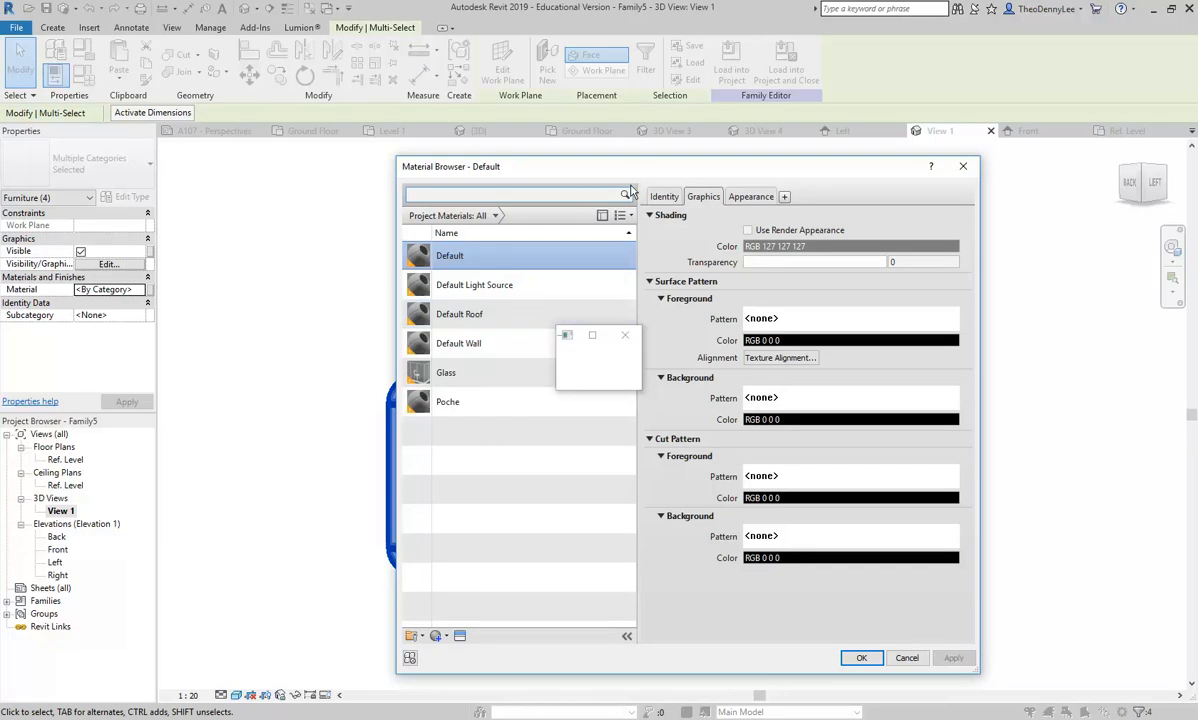
pyautogui.moveTo(640, 170); pyautogui.dragTo(486, 127)
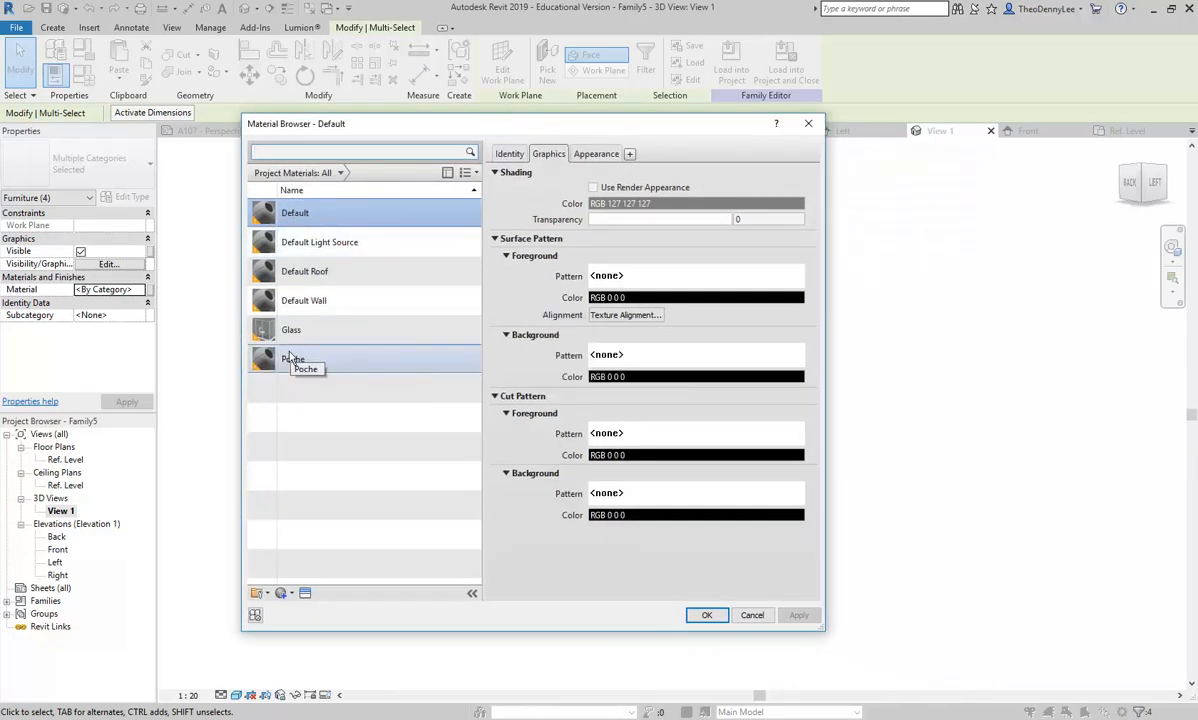
# - Duplicate the Default material and name the copy Fabric
pyautogui.rightClick(294, 215)
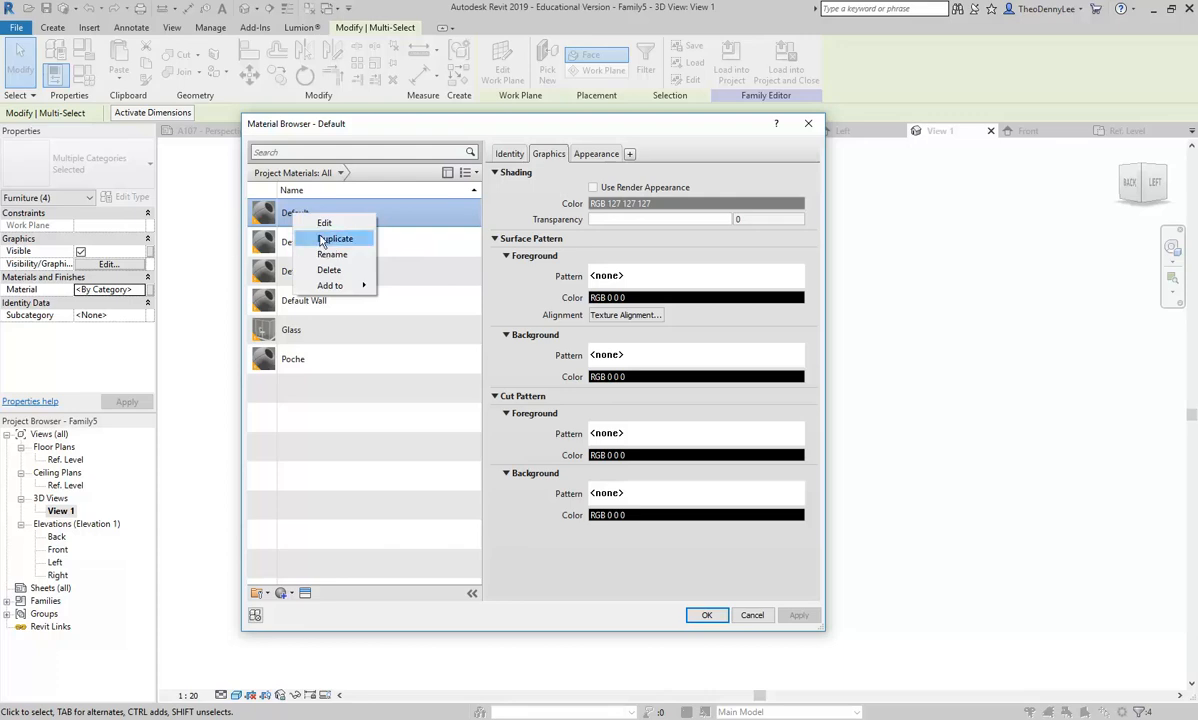
pyautogui.click(334, 239)
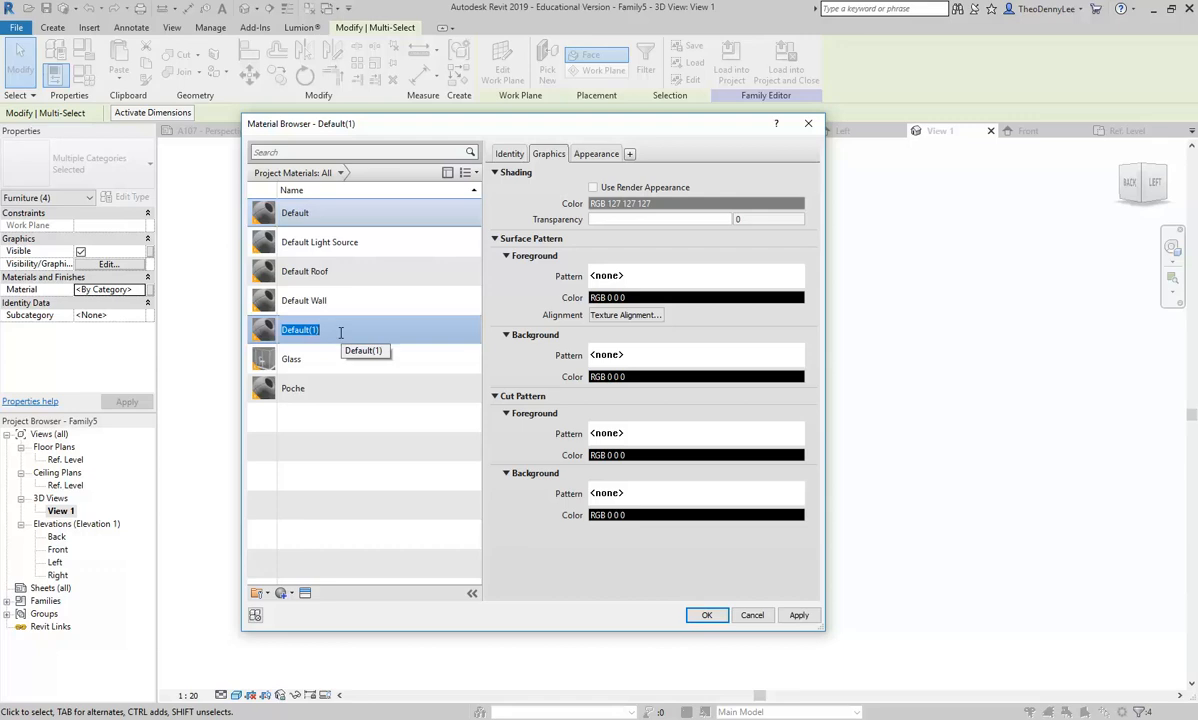
pyautogui.write('Fabric')
pyautogui.press('Return')
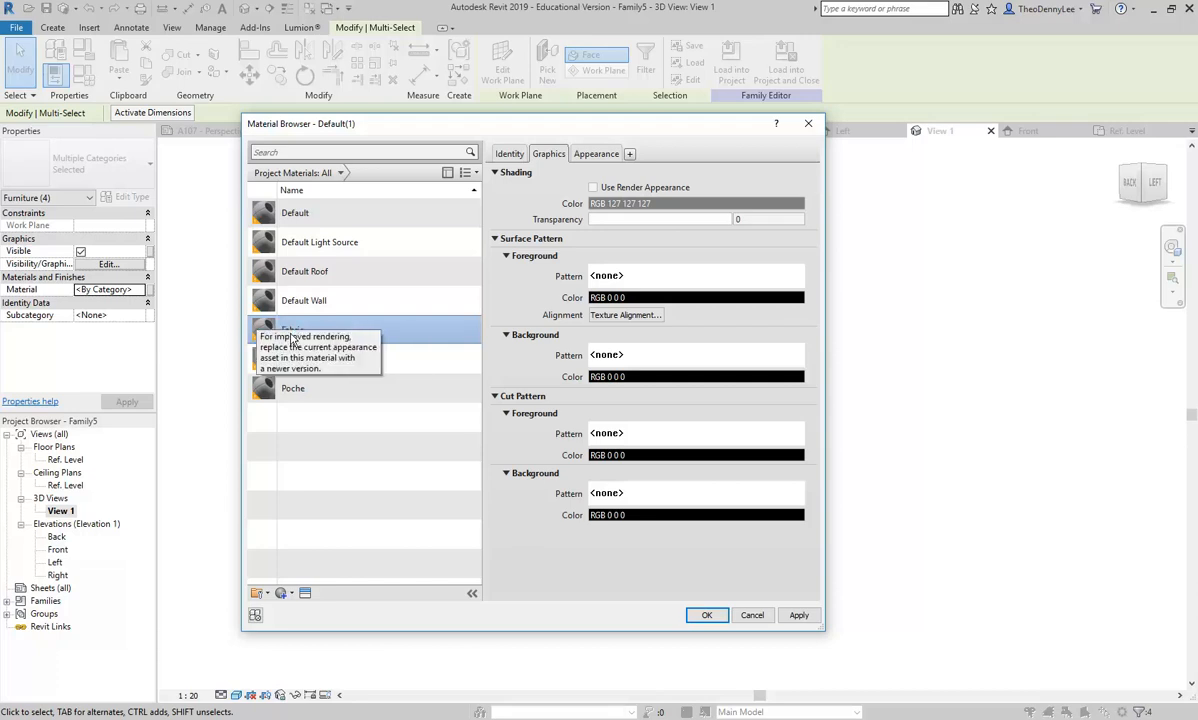
# - Duplicate the appearance asset of the Fabric material so it has its own independent copy
pyautogui.click(600, 155)
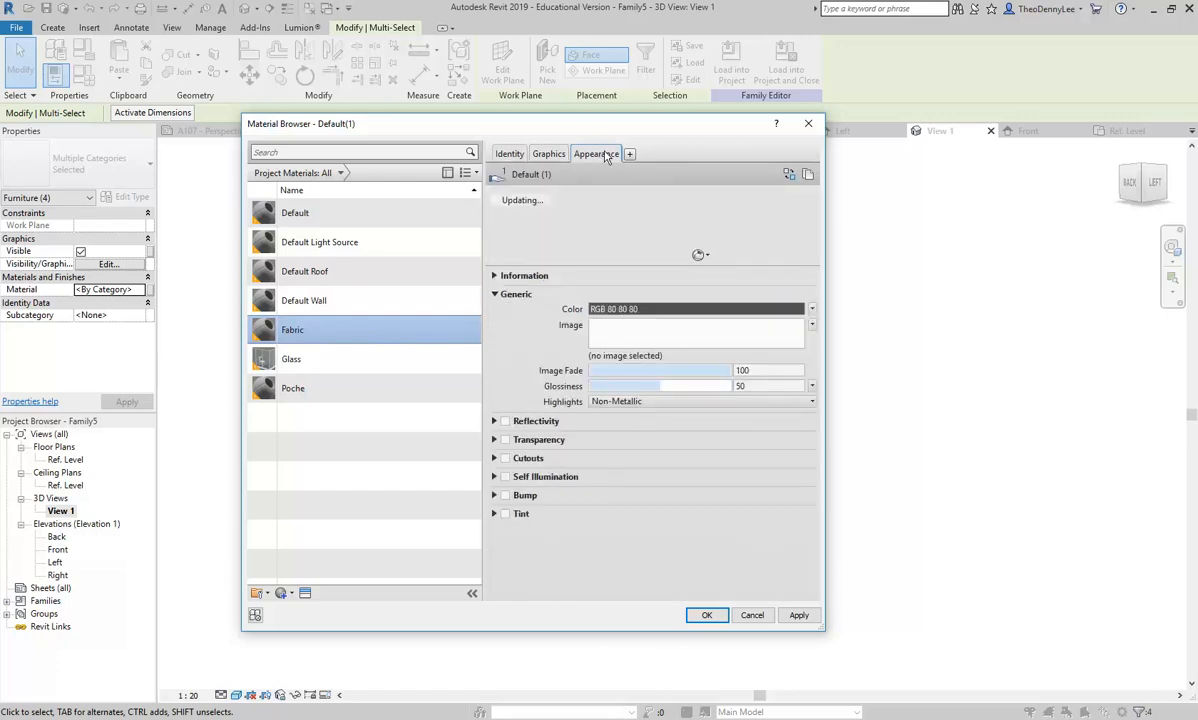
pyautogui.rightClick(604, 157)
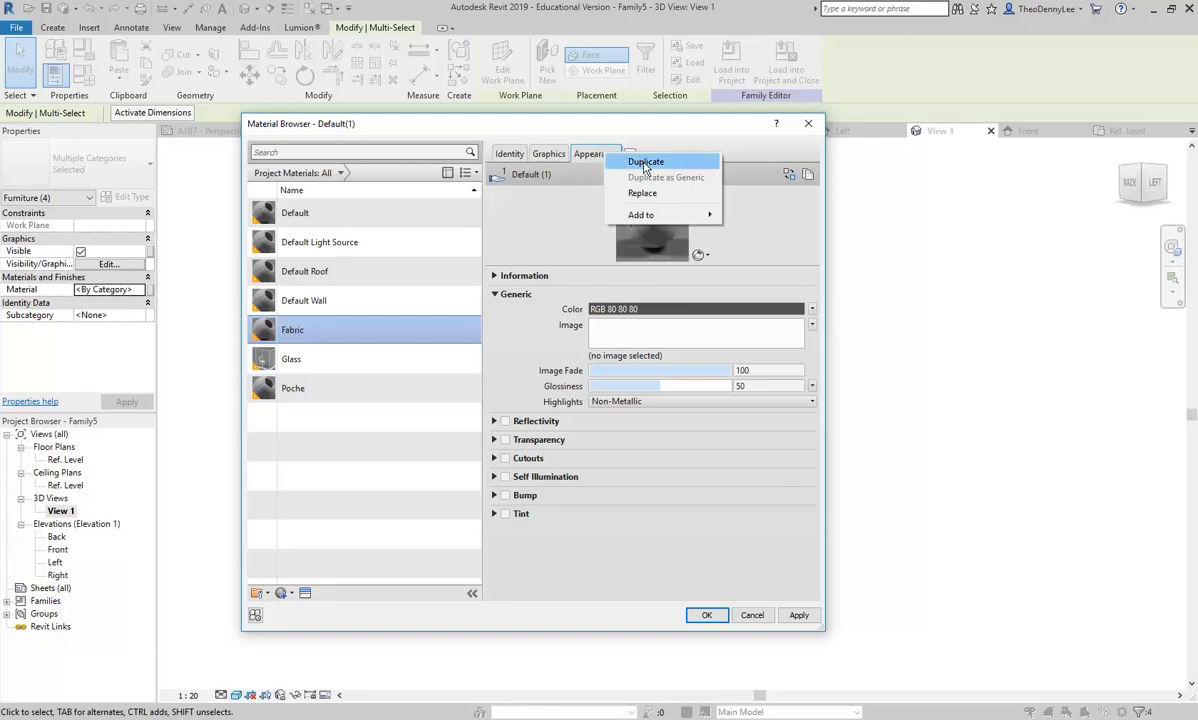
pyautogui.click(590, 157)
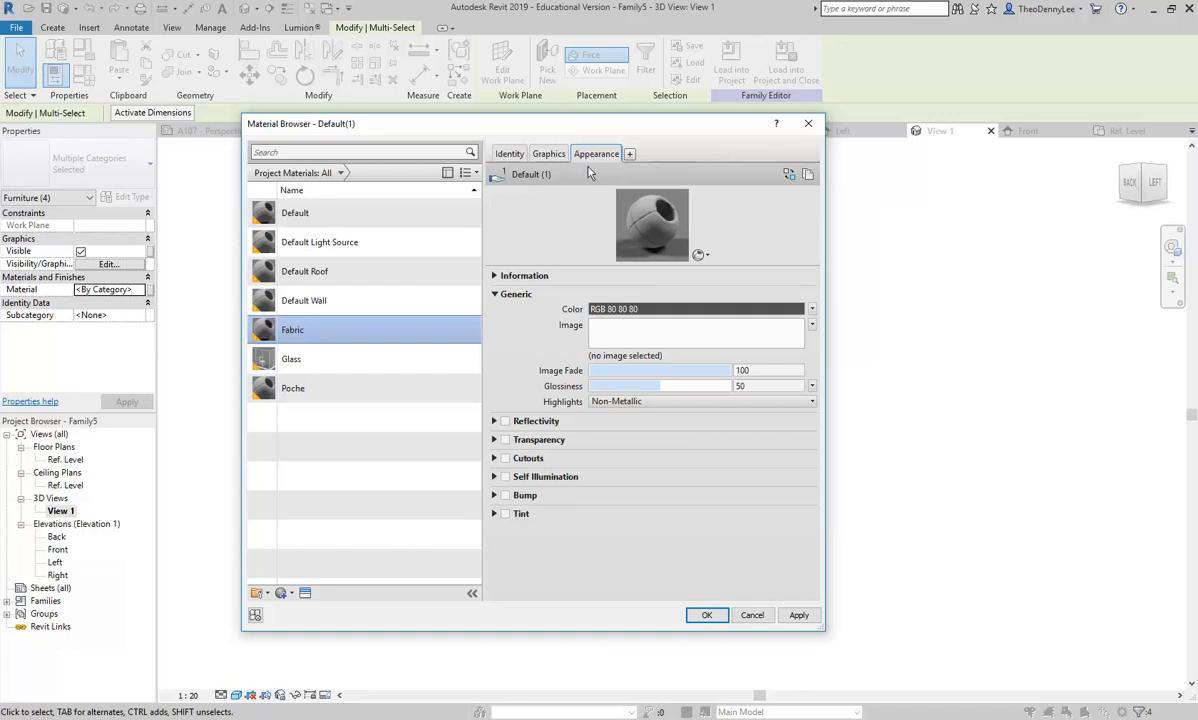
pyautogui.click(806, 174)
# - Create a new material named Timber Legs, accepting the classroom connection request that interrupts
pyautogui.click(282, 595)
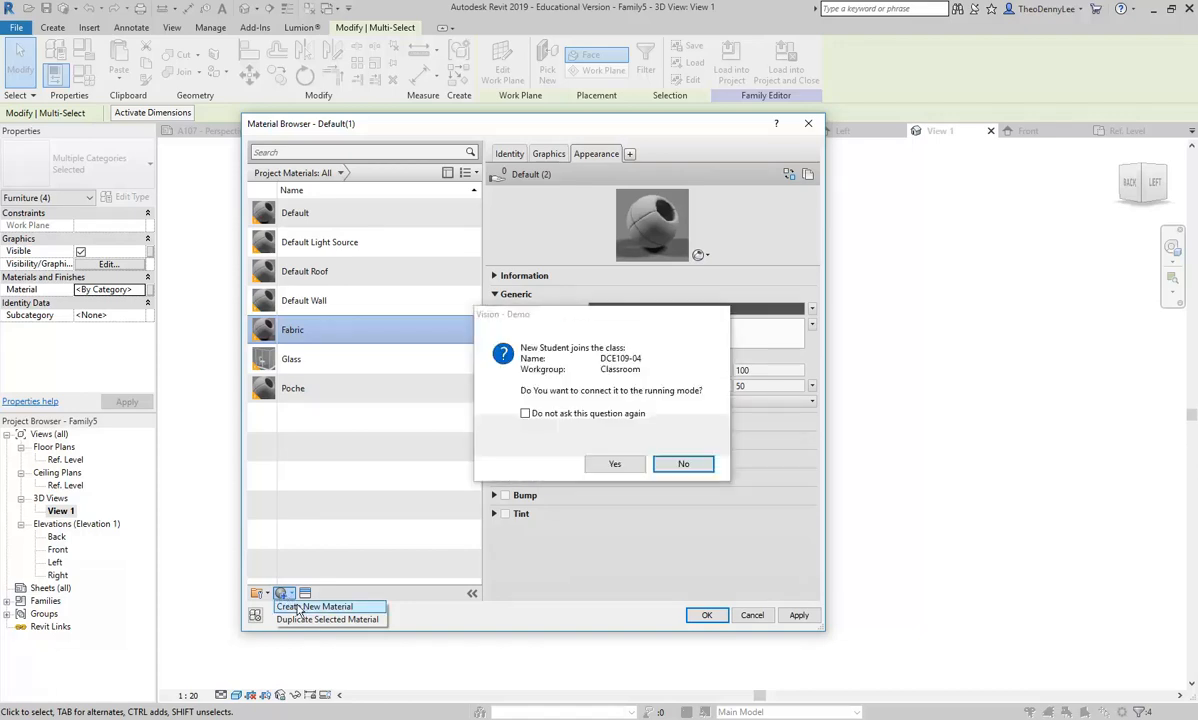
pyautogui.click(616, 469)
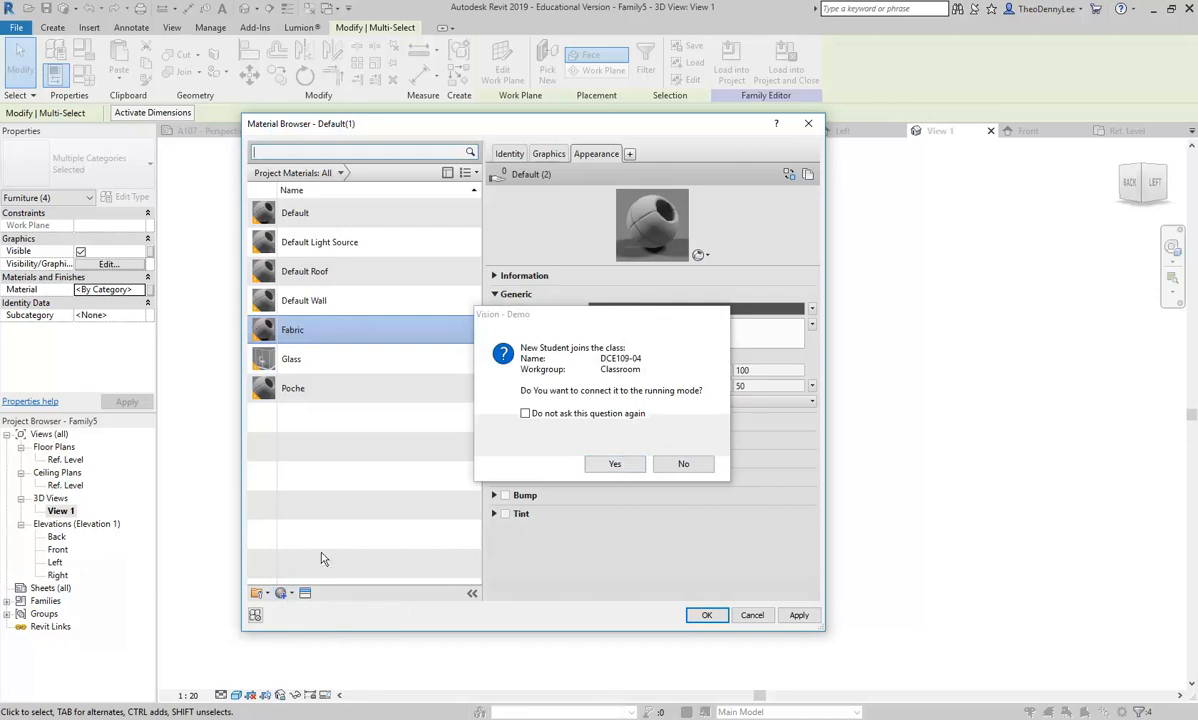
pyautogui.click(615, 464)
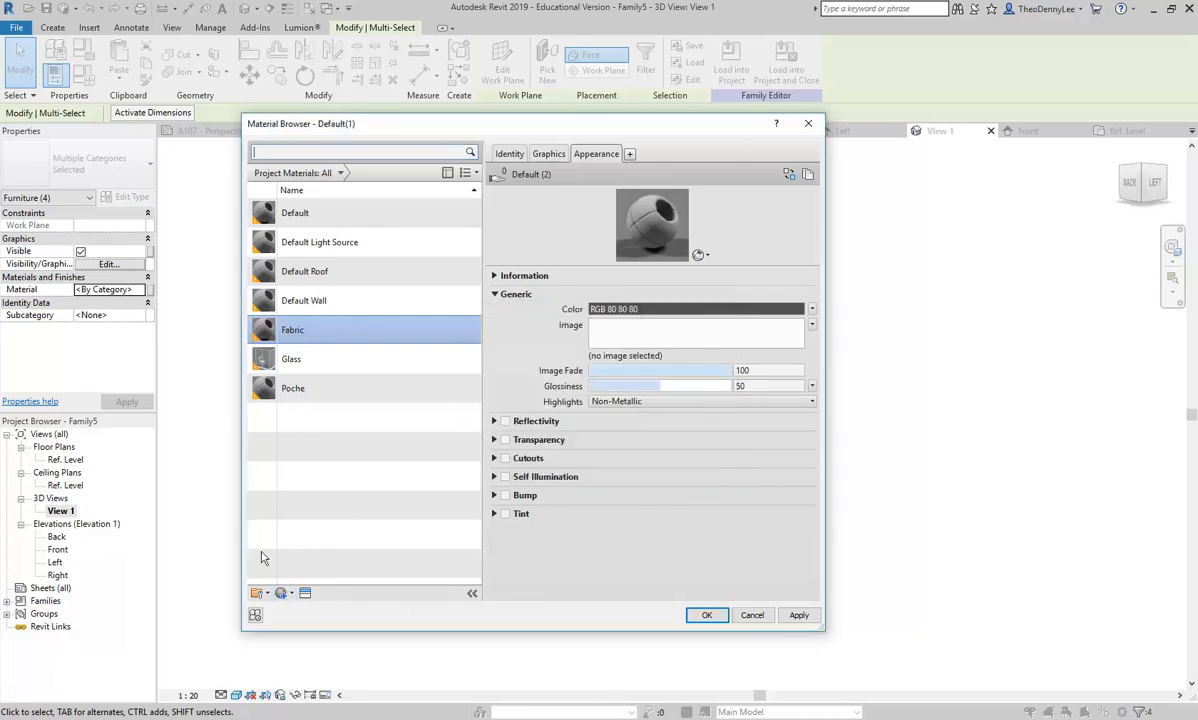
pyautogui.click(282, 596)
pyautogui.click(302, 601)
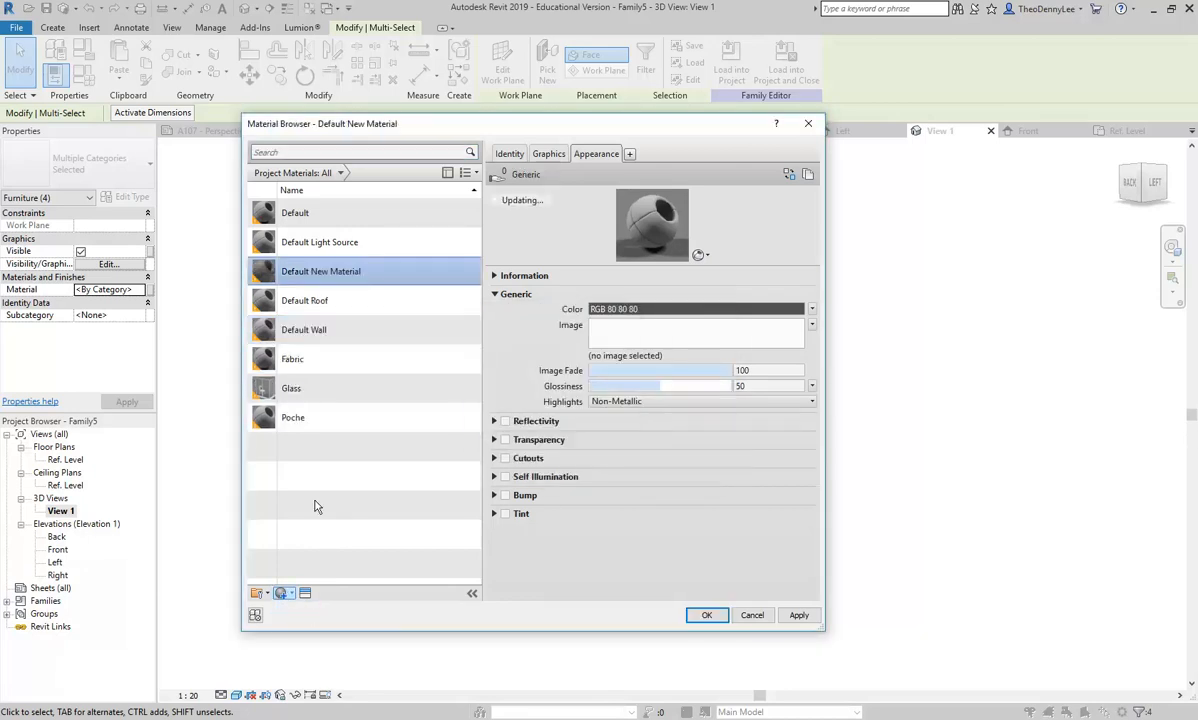
pyautogui.rightClick(307, 278)
pyautogui.click(345, 315)
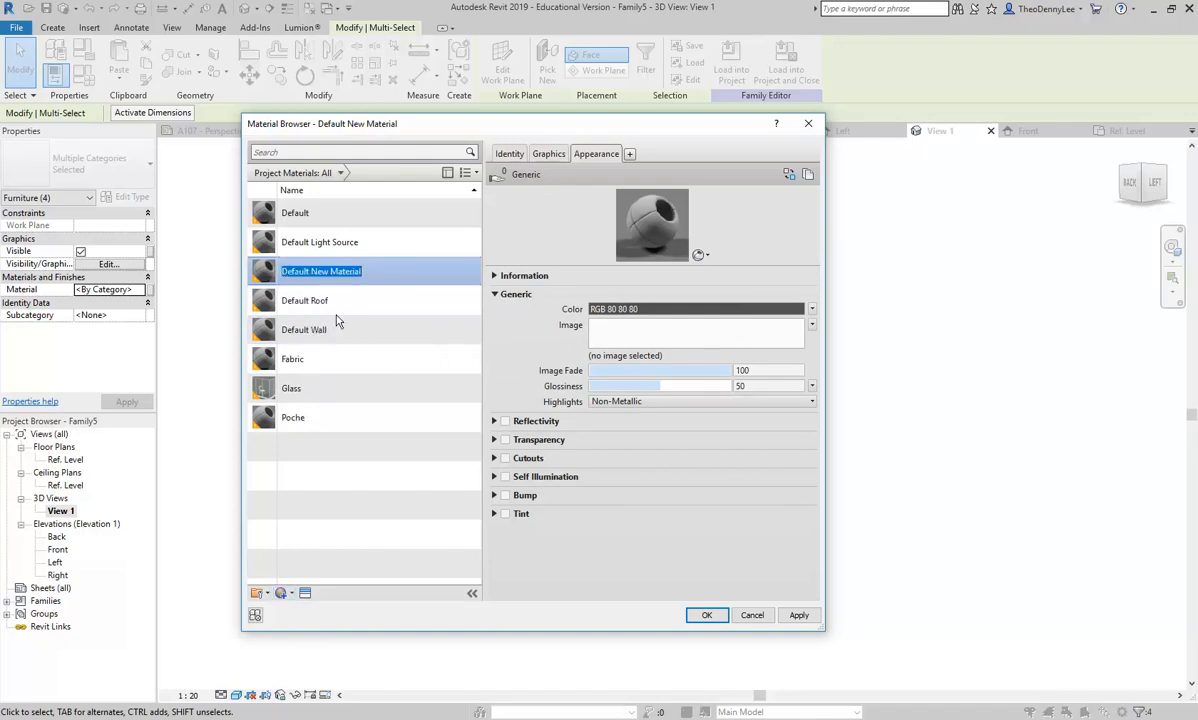
pyautogui.write('Timber Legs')
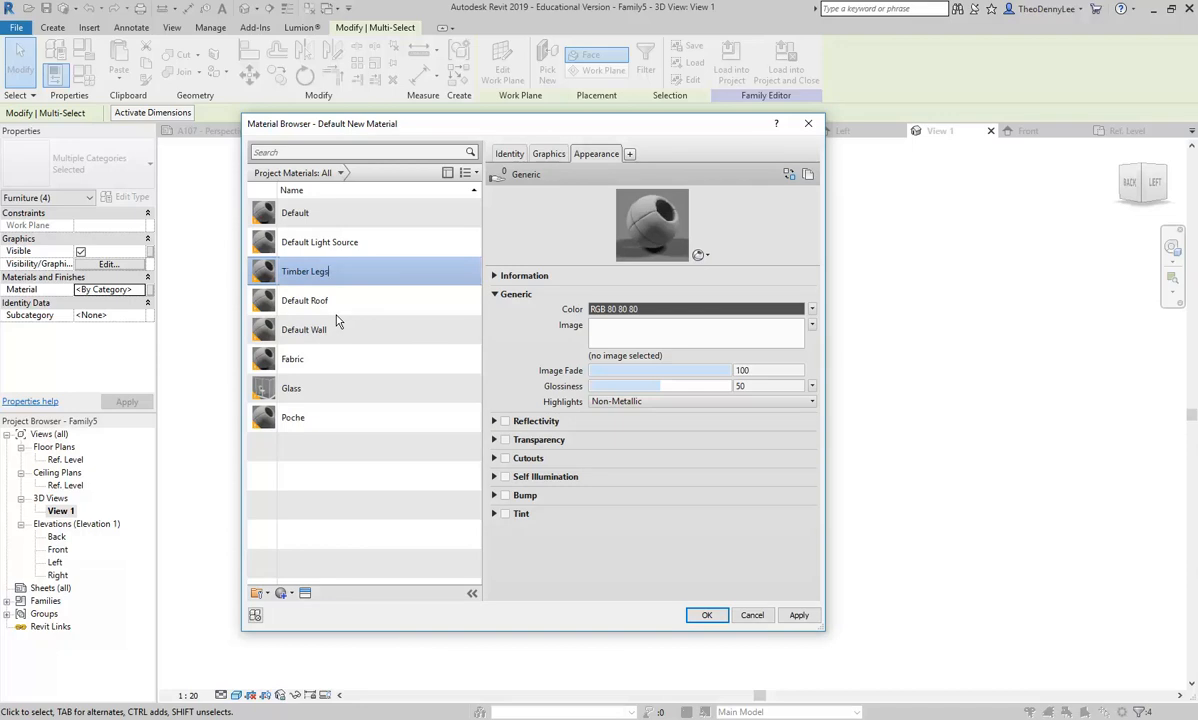
pyautogui.press('Return')
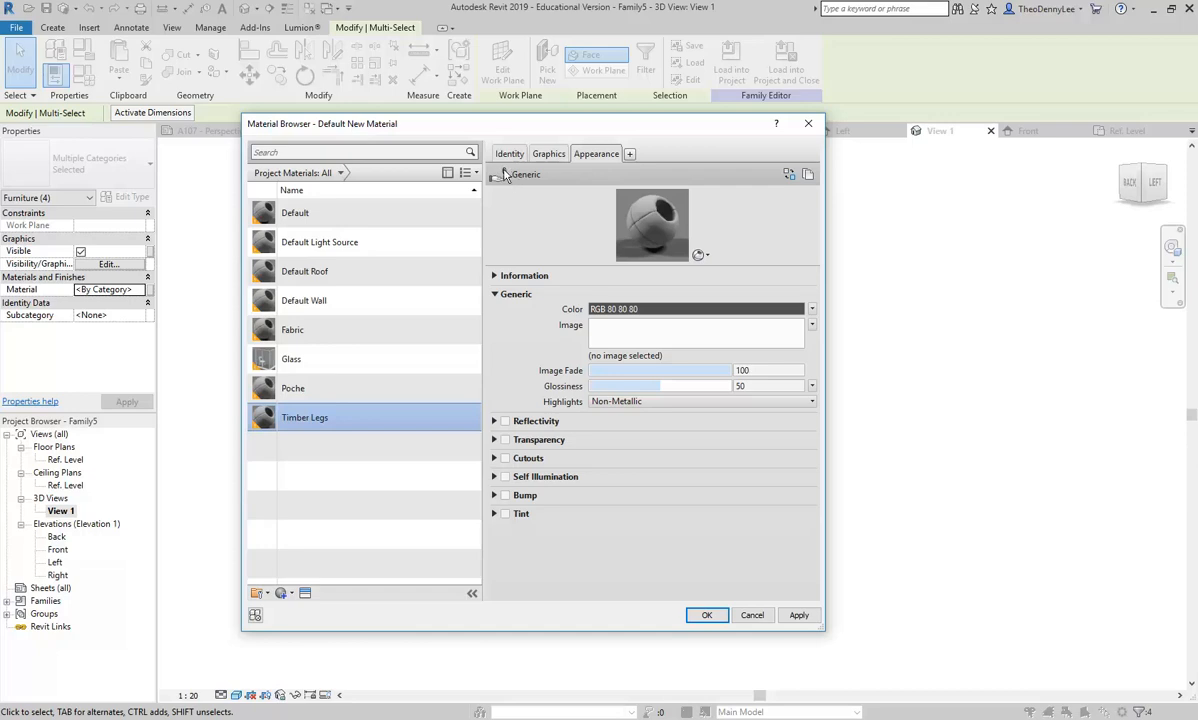
# - Compare the appearance assets of the Timber Legs and Fabric materials to check whether they are independent
pyautogui.rightClick(603, 156)
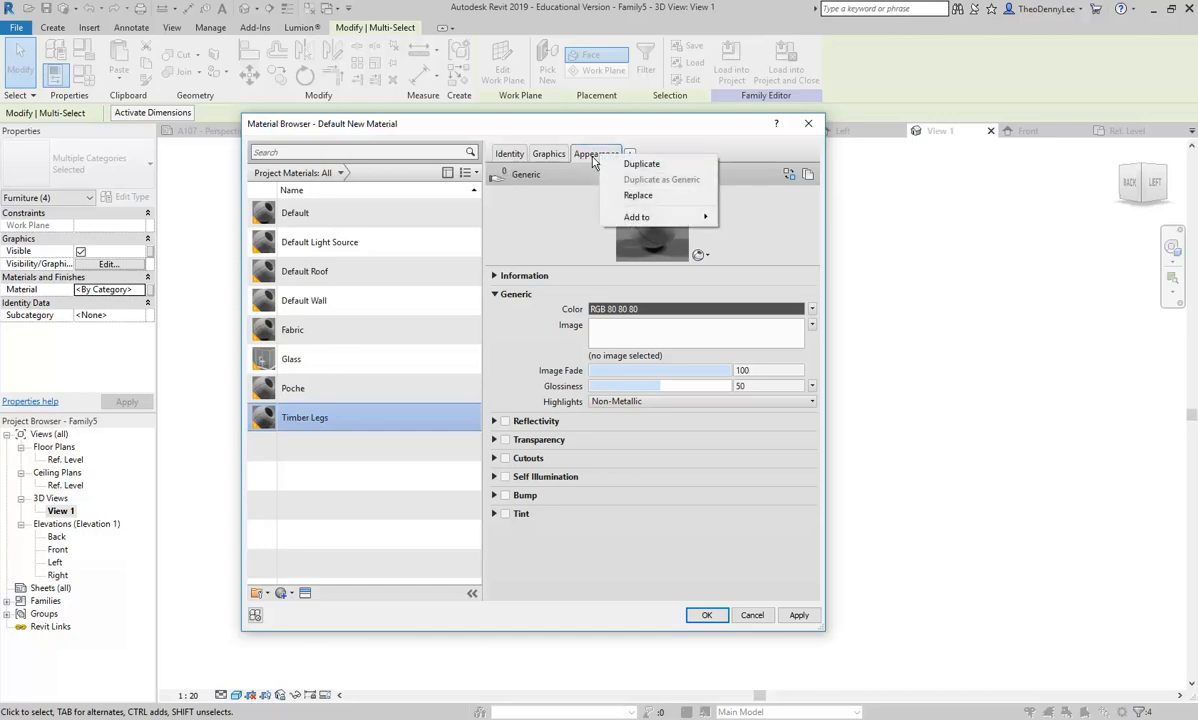
pyautogui.click(625, 166)
pyautogui.click(295, 338)
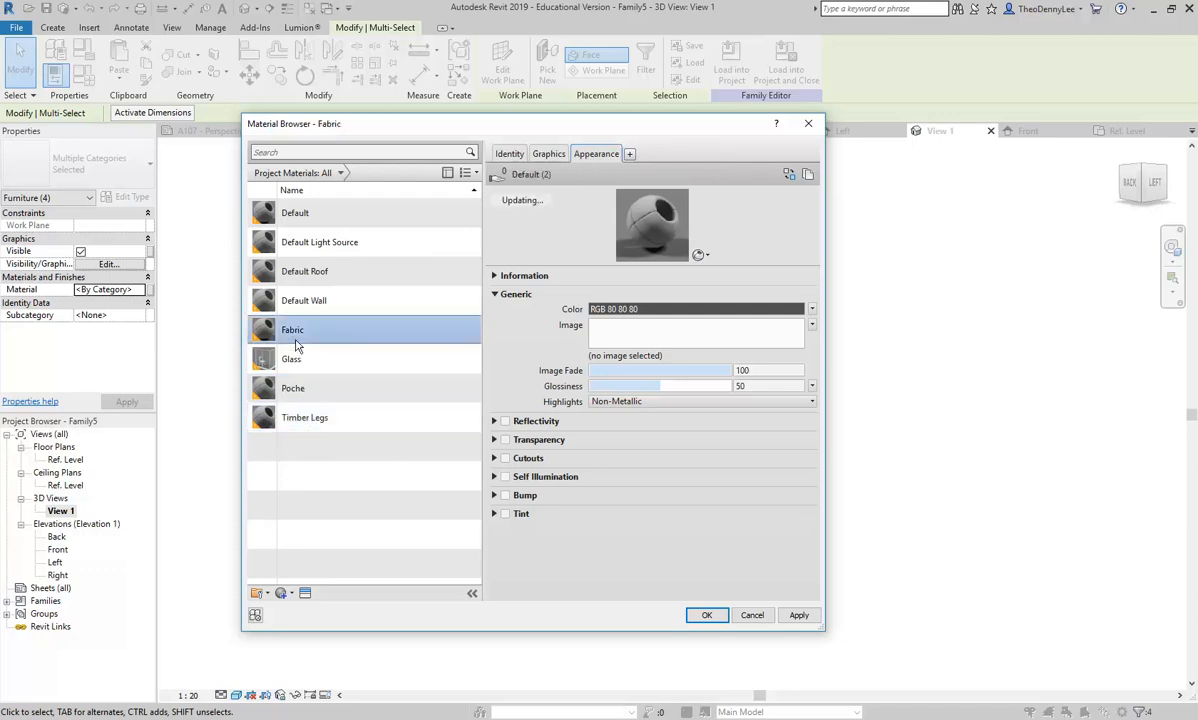
pyautogui.click(302, 416)
pyautogui.click(291, 338)
pyautogui.click(302, 418)
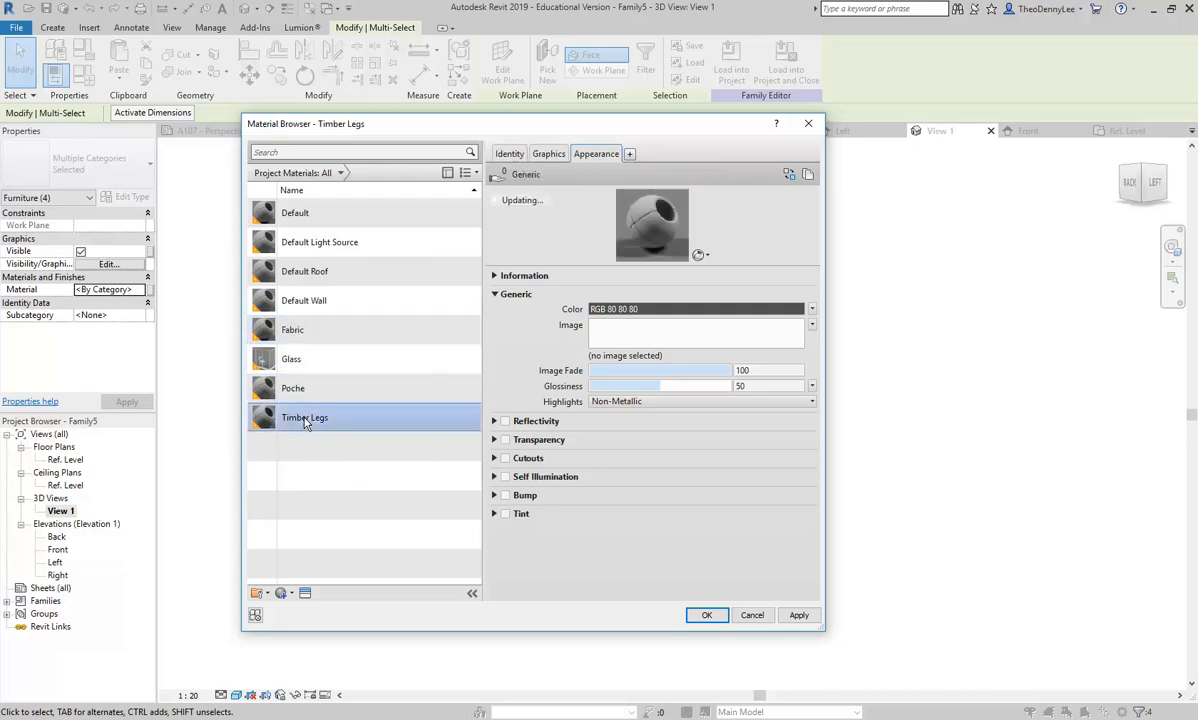
pyautogui.click(290, 333)
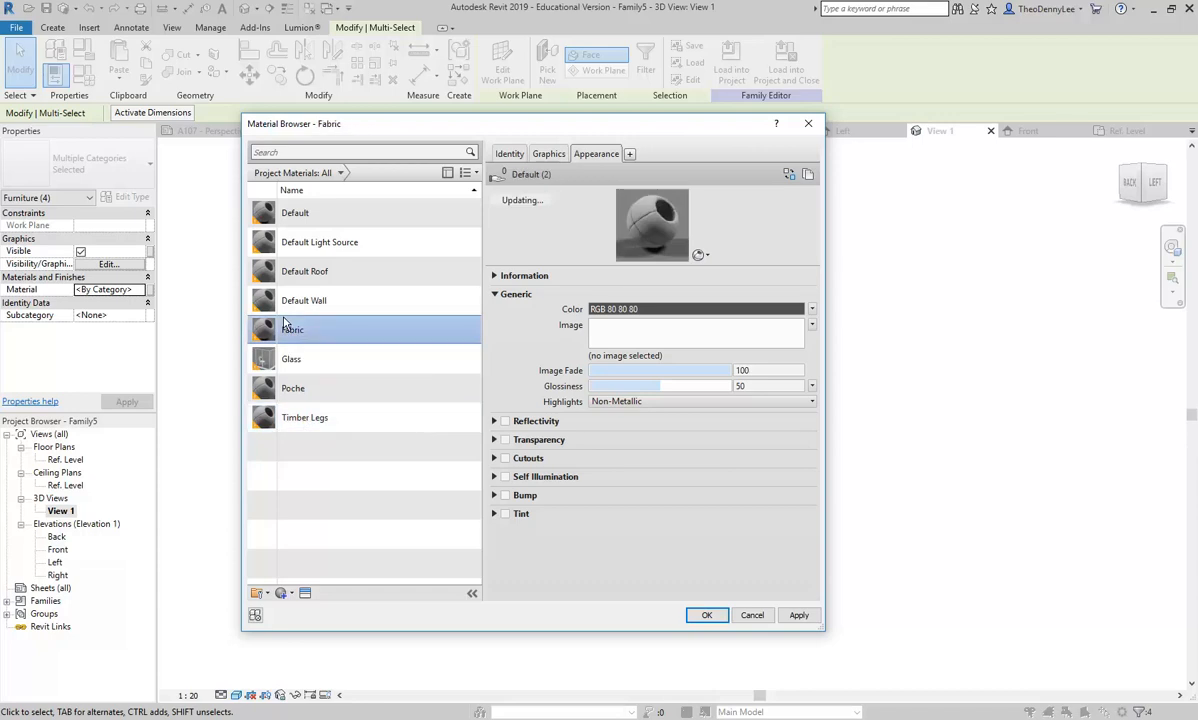
pyautogui.click(306, 422)
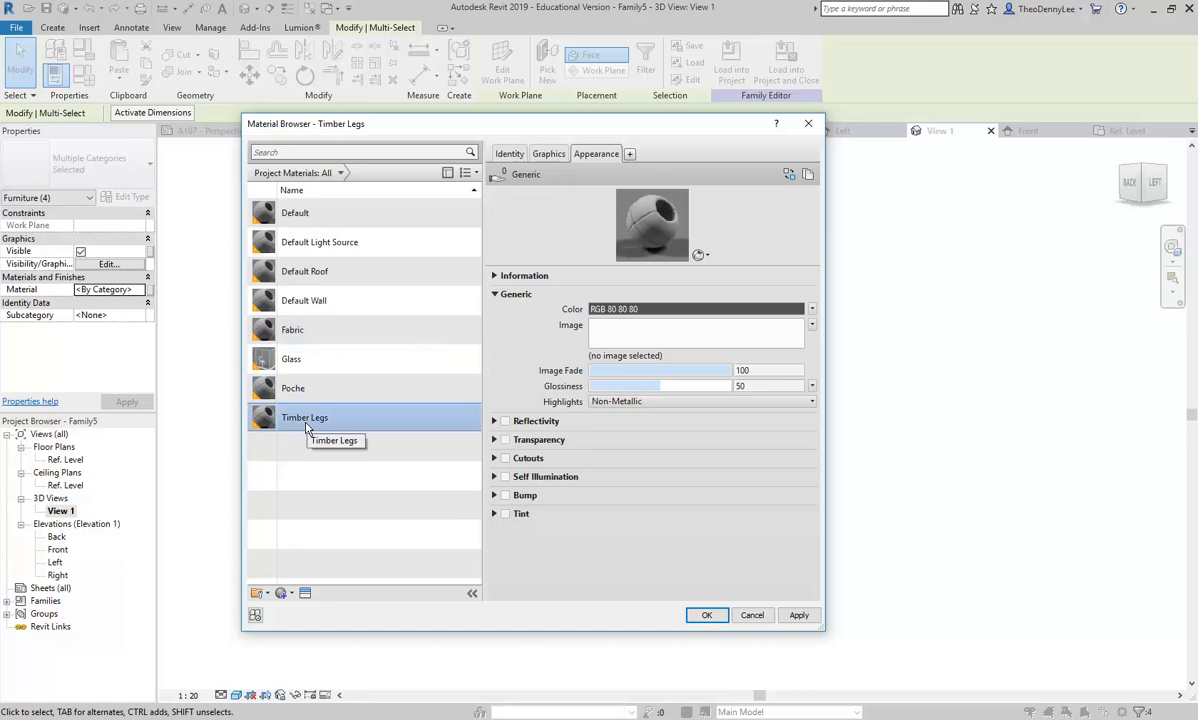
pyautogui.click(297, 322)
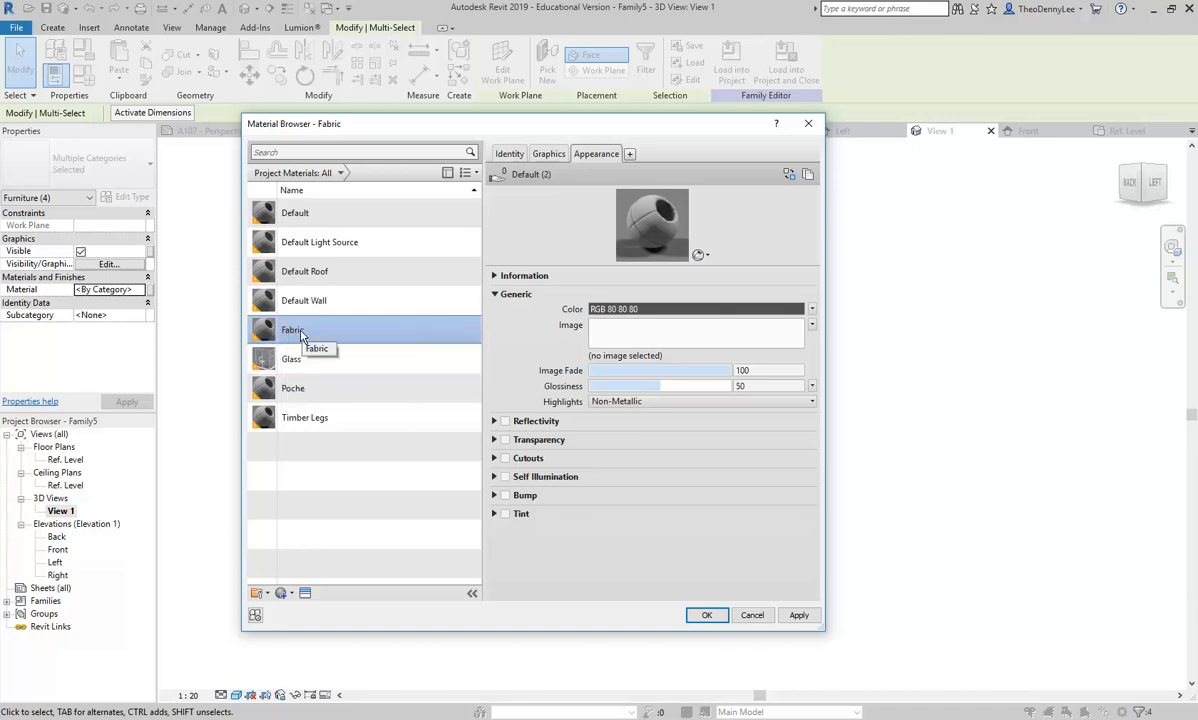
pyautogui.rightClick(598, 160)
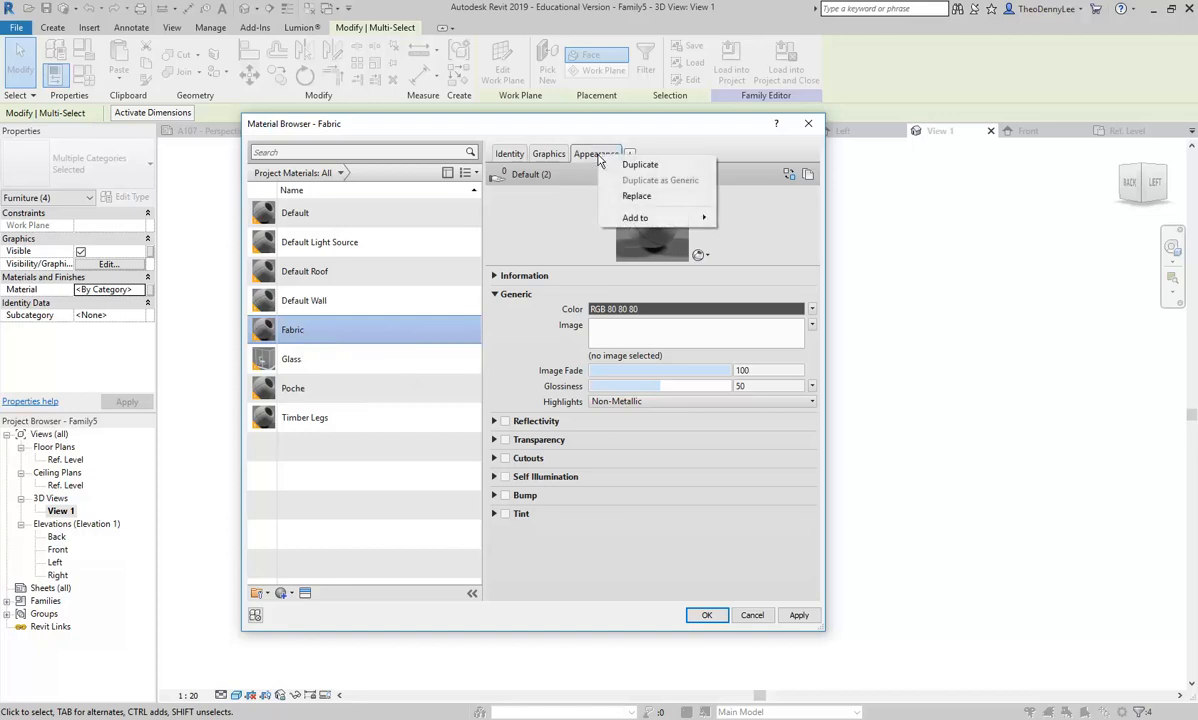
pyautogui.click(586, 160)
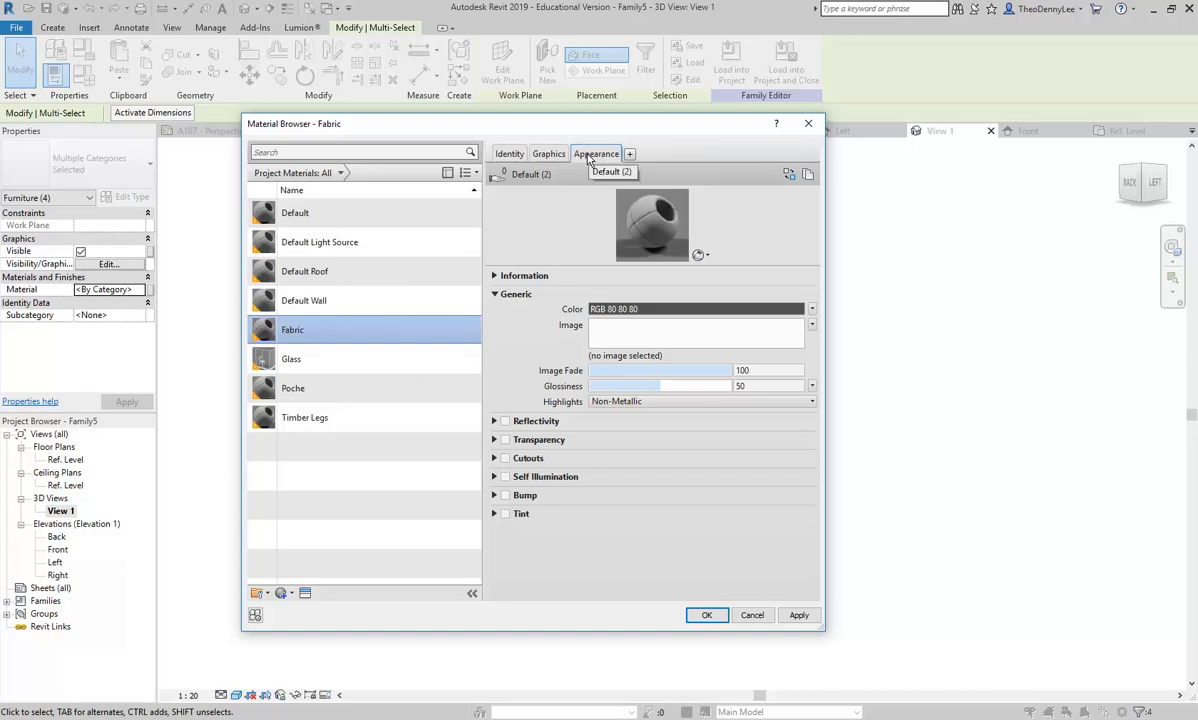
# - Open the asset browser to replace the Fabric material's appearance asset, and enlarge the browser and its library column for readability
pyautogui.rightClick(594, 162)
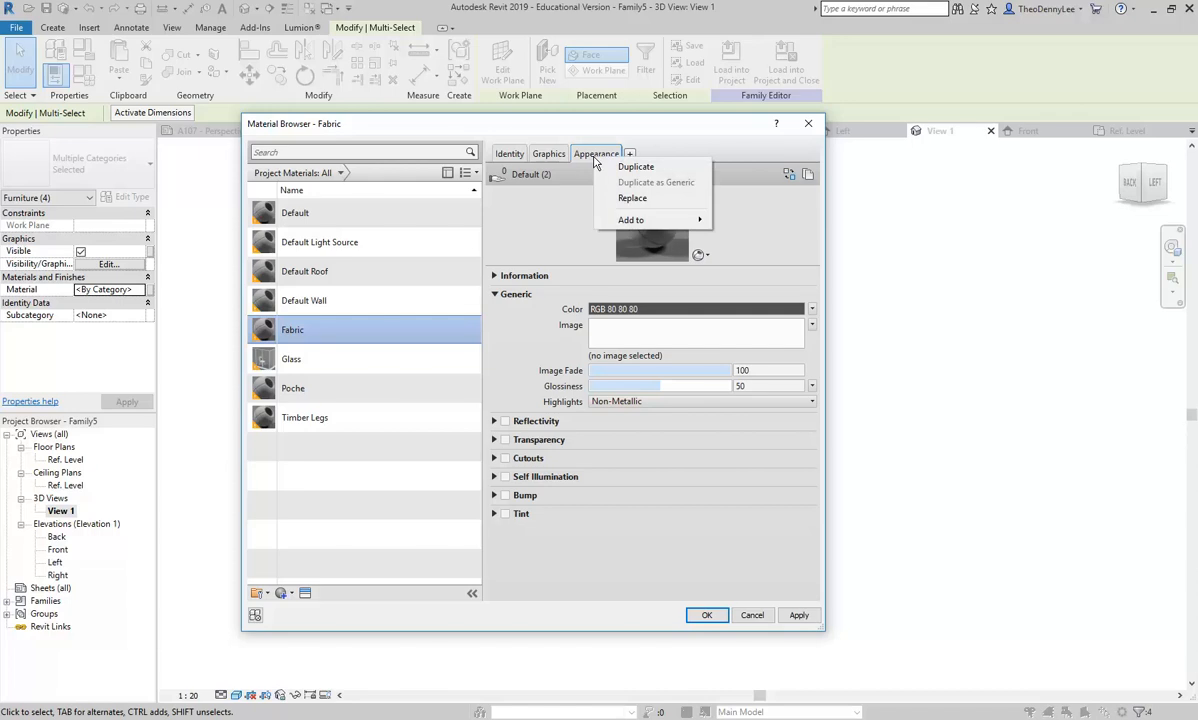
pyautogui.click(630, 198)
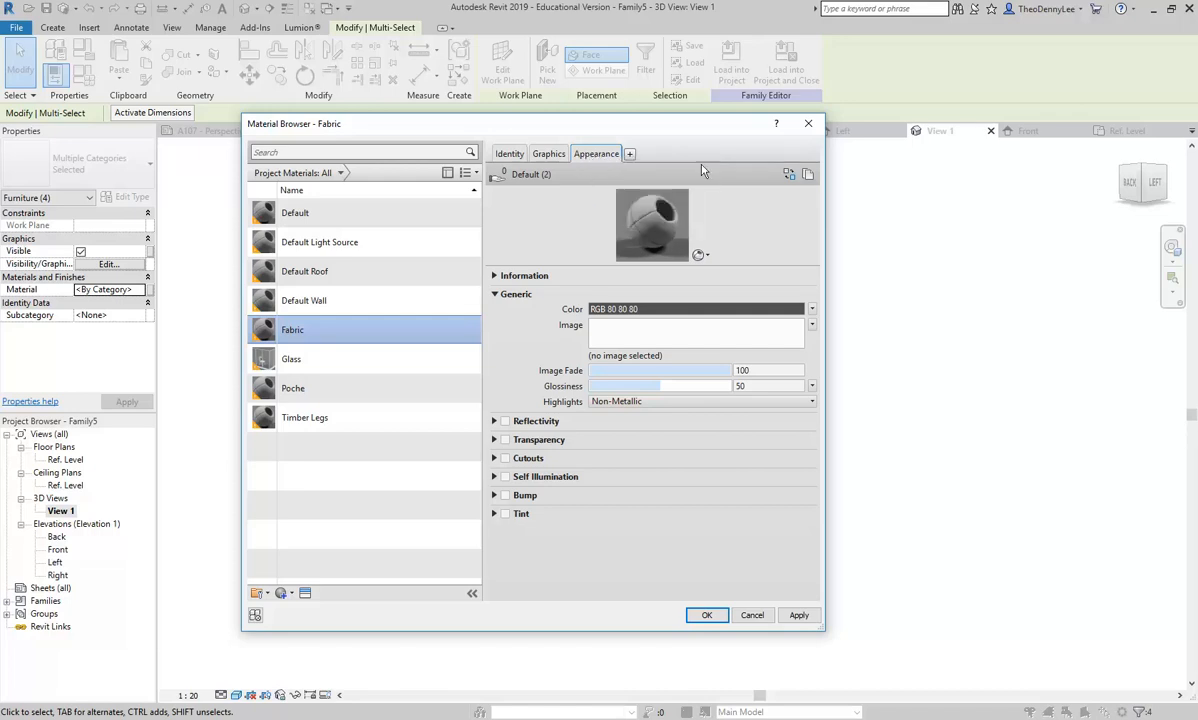
pyautogui.click(788, 176)
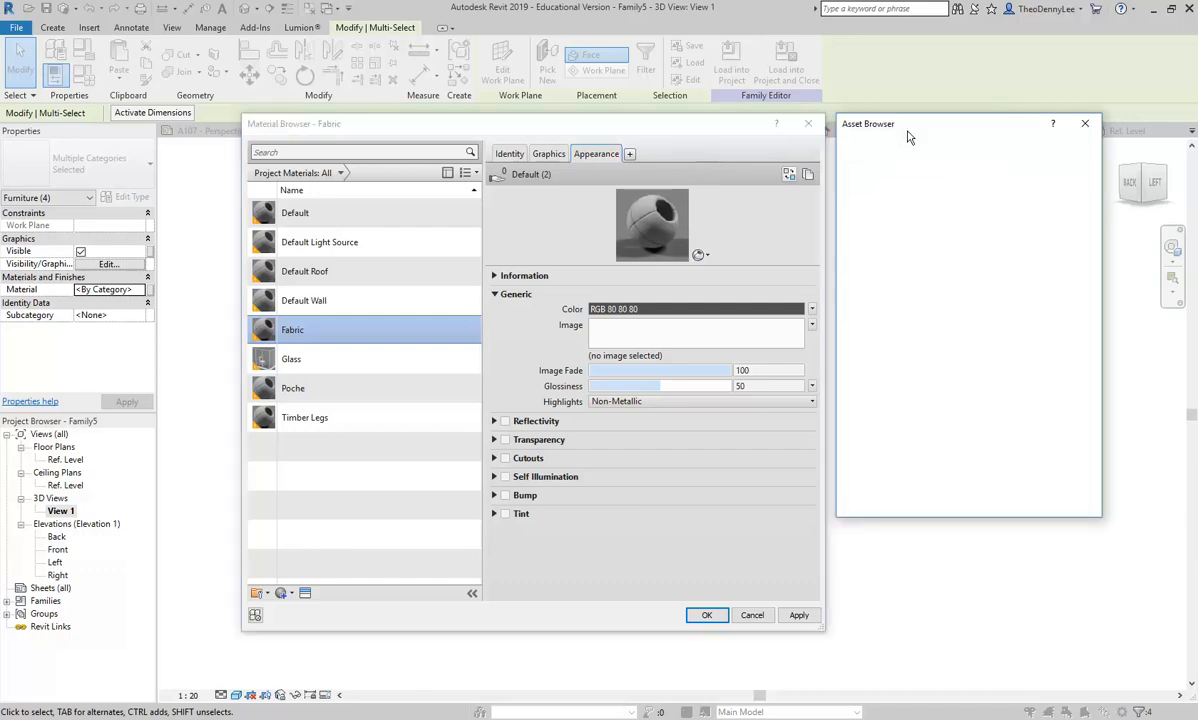
pyautogui.moveTo(1011, 127); pyautogui.dragTo(317, 61)
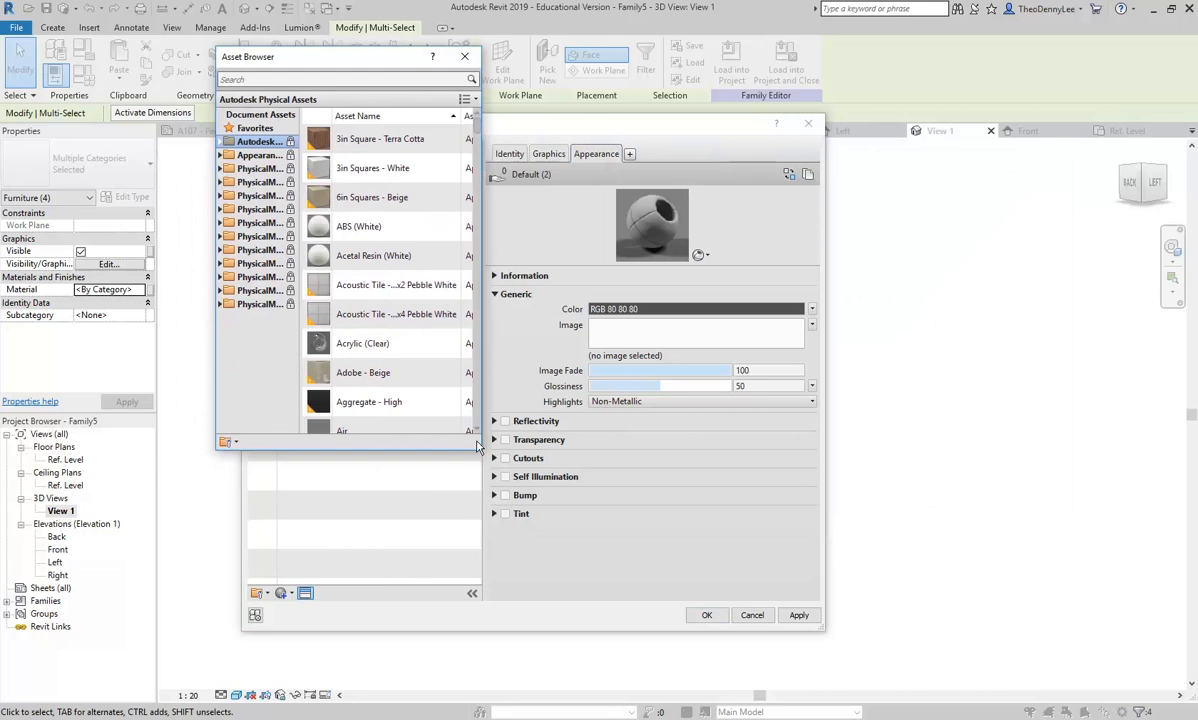
pyautogui.moveTo(511, 460); pyautogui.dragTo(706, 573)
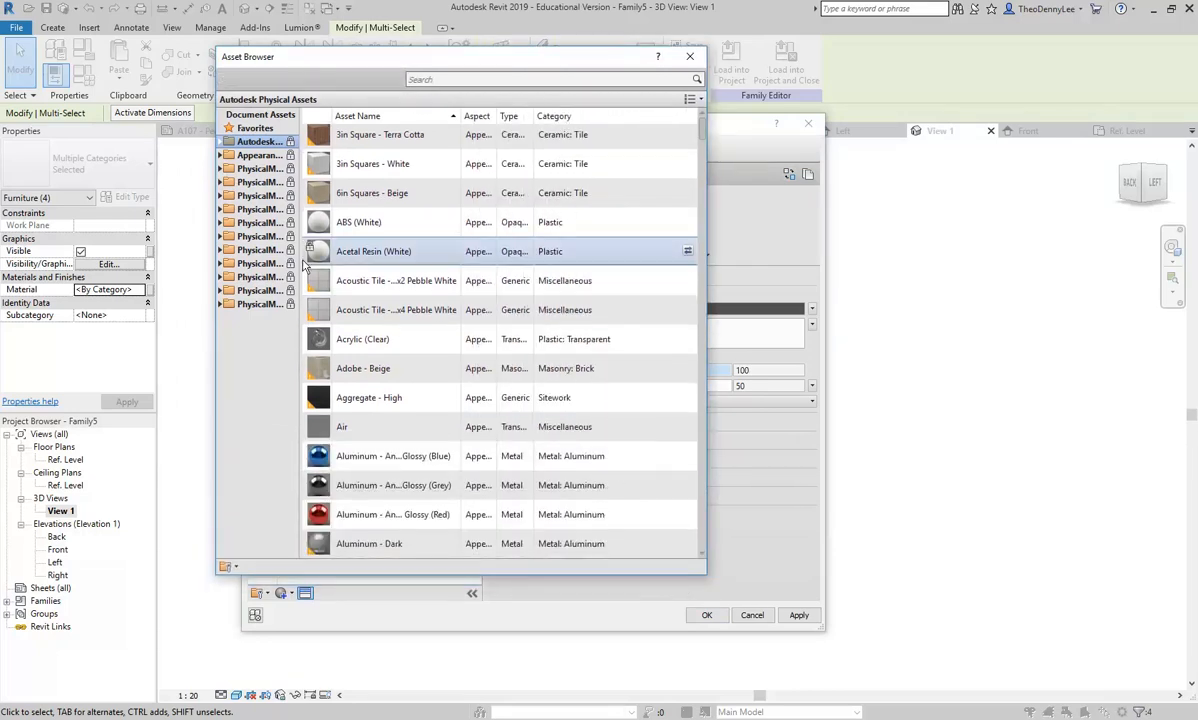
pyautogui.moveTo(298, 338); pyautogui.dragTo(364, 320)
# - Expand the Appearance Library to show its asset categories, repositioning the asset browser over the material browser
pyautogui.click(252, 155)
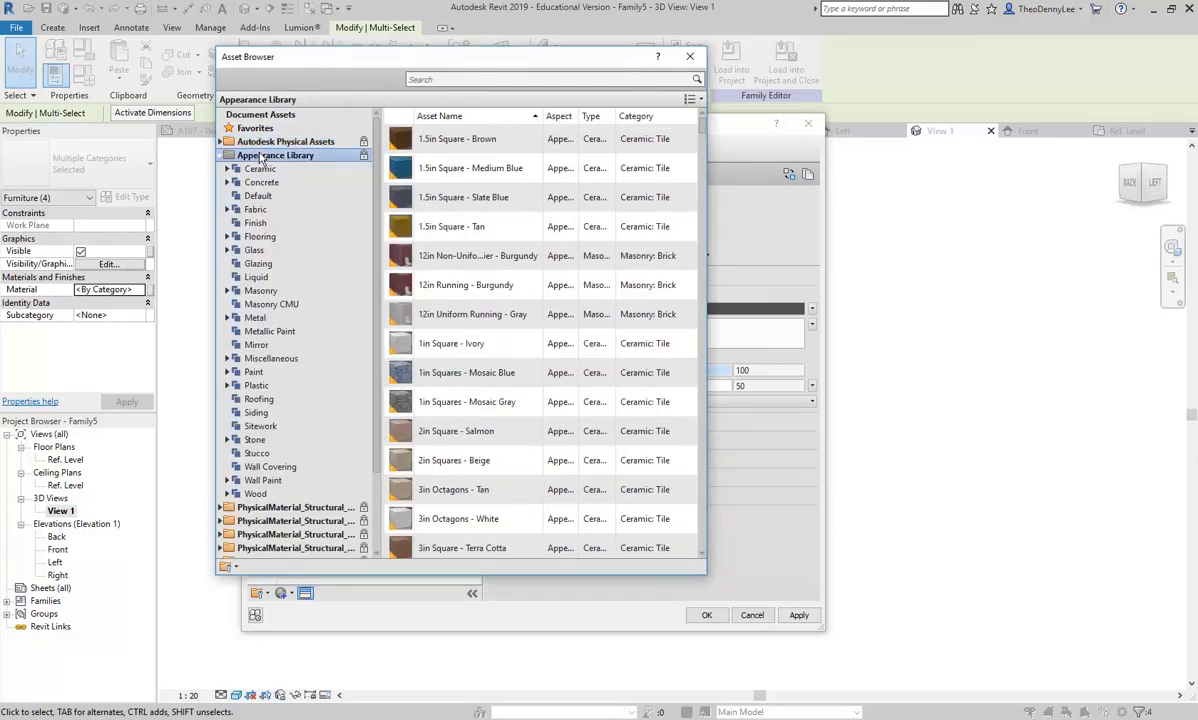
pyautogui.click(223, 157)
pyautogui.moveTo(370, 57); pyautogui.dragTo(268, 231)
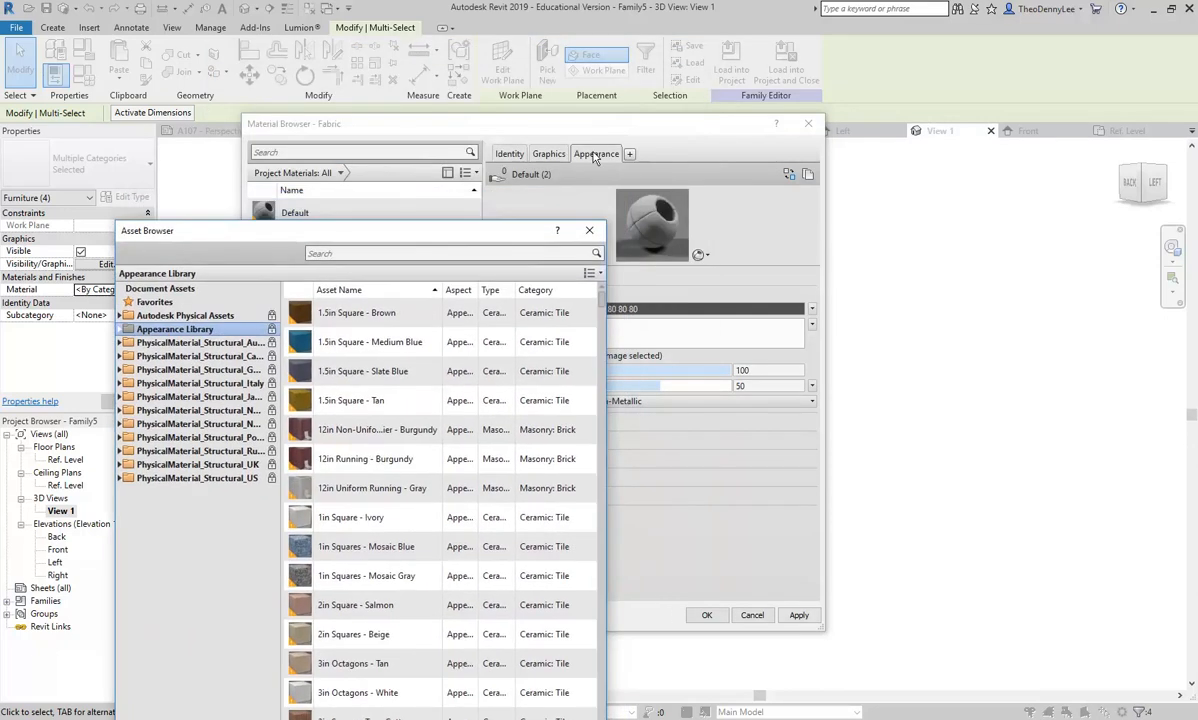
pyautogui.moveTo(412, 230); pyautogui.dragTo(522, 136)
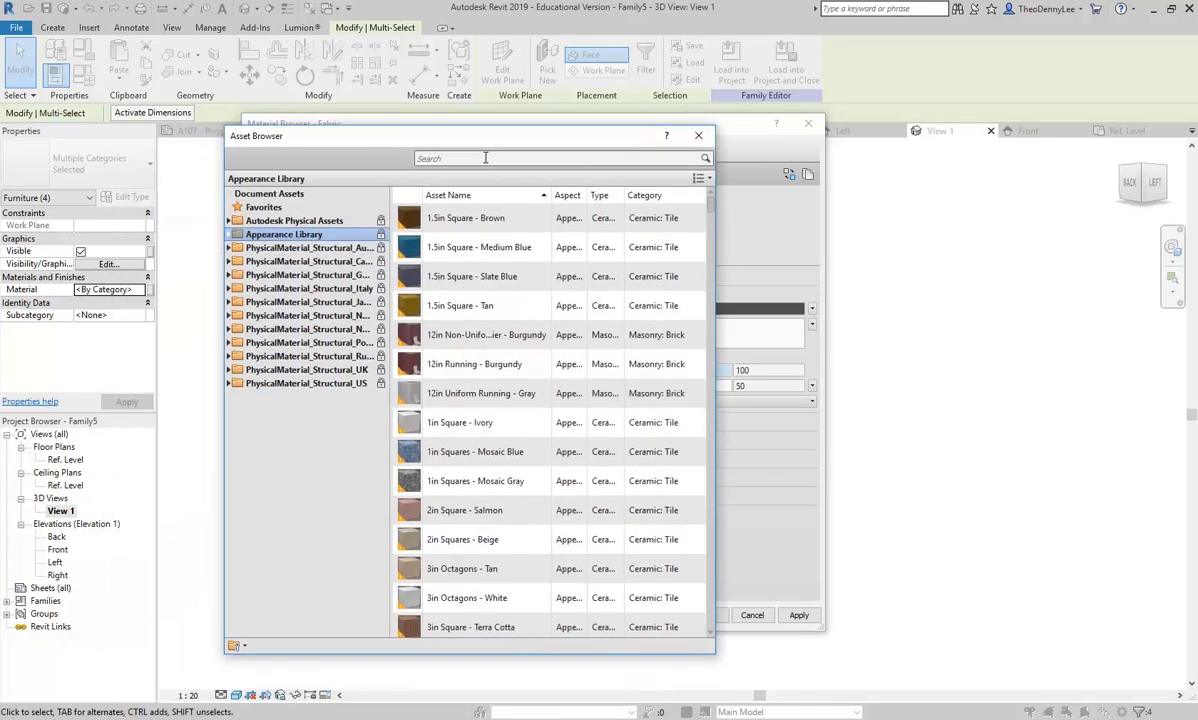
pyautogui.doubleClick(264, 238)
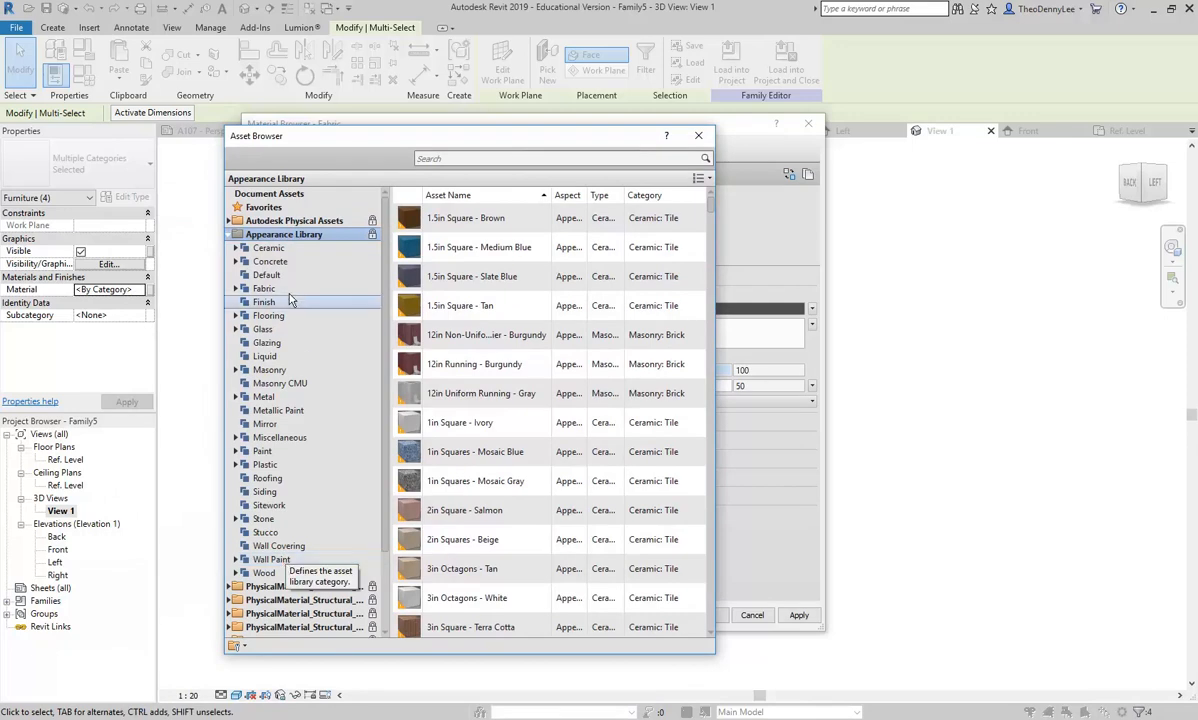
pyautogui.doubleClick(257, 237)
pyautogui.doubleClick(257, 237)
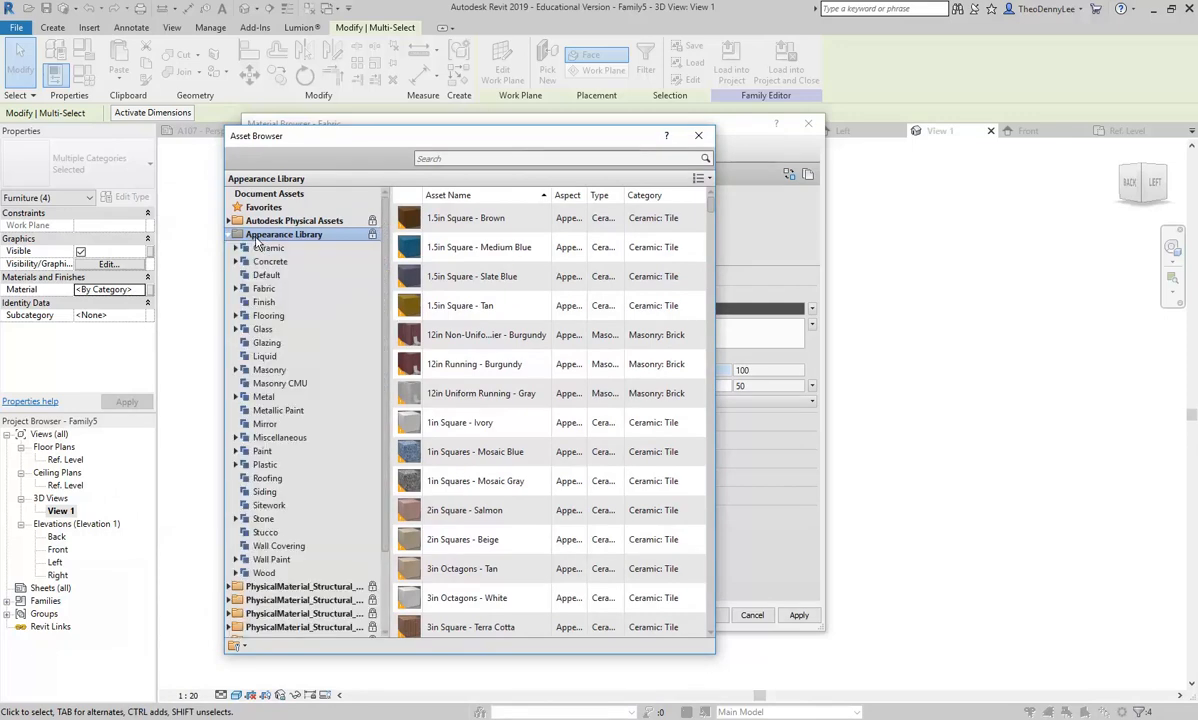
pyautogui.click(229, 234)
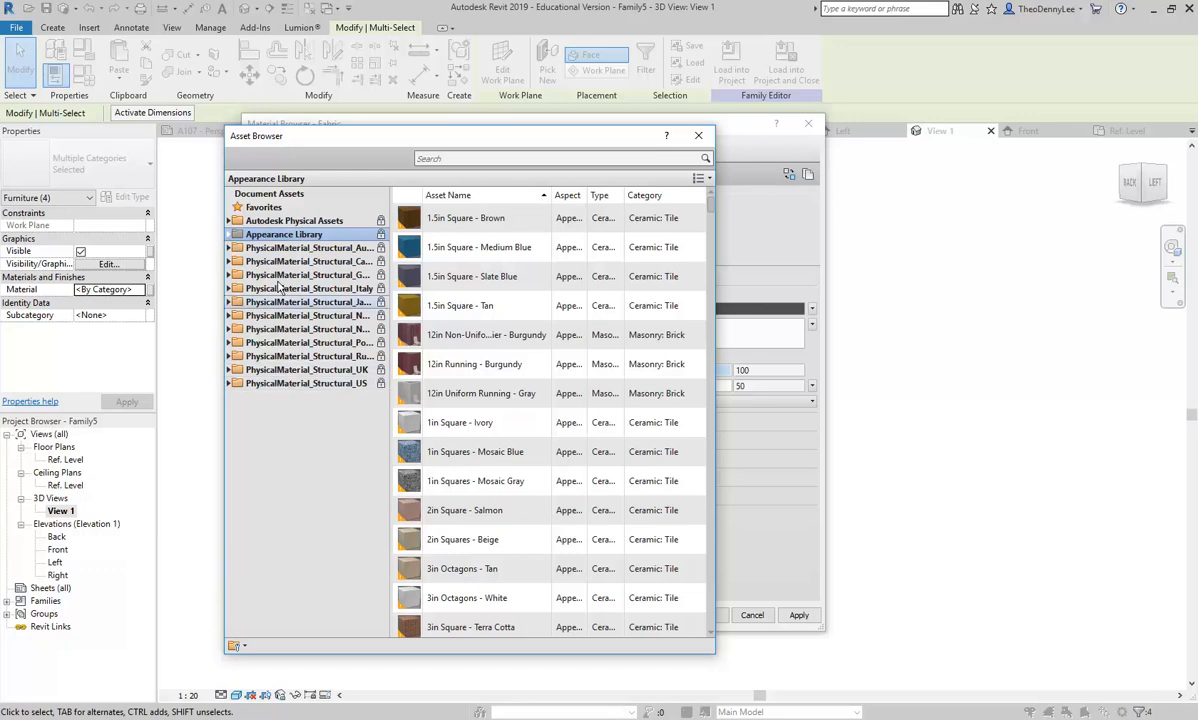
pyautogui.doubleClick(267, 236)
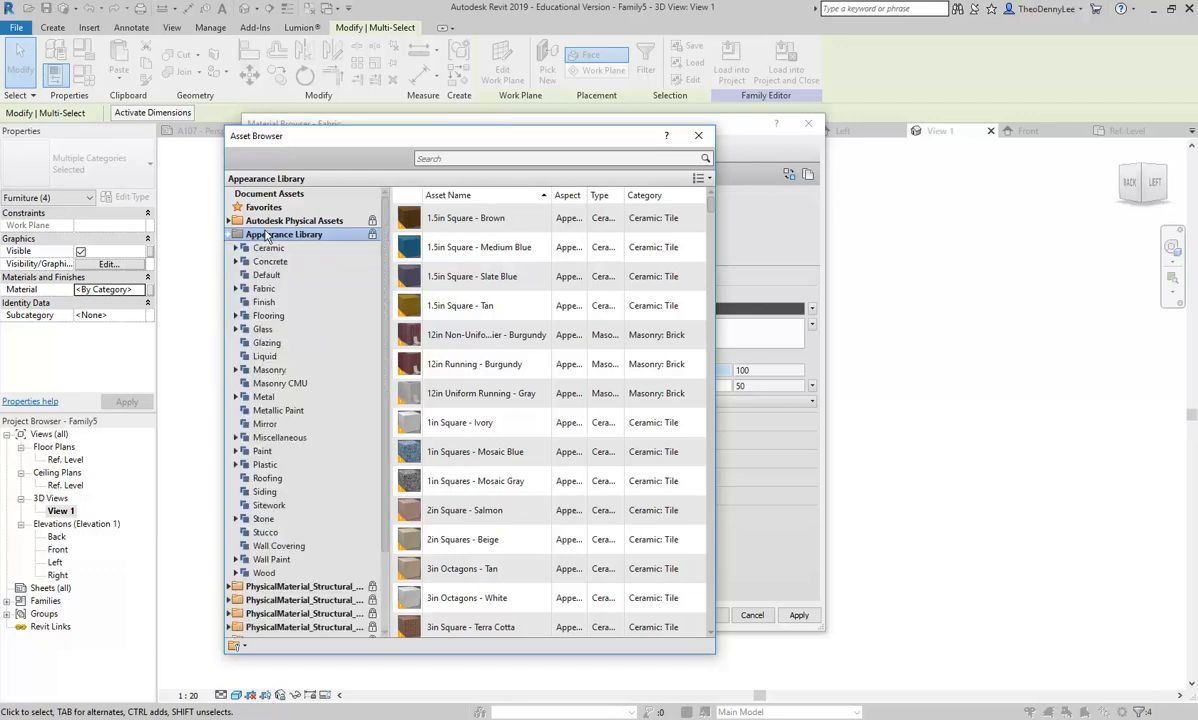
# - Replace the Fabric material's appearance with Velvet - Red from the library's Fabric category, and close the asset browser
pyautogui.click(266, 289)
pyautogui.scroll(-12, 436, 345)
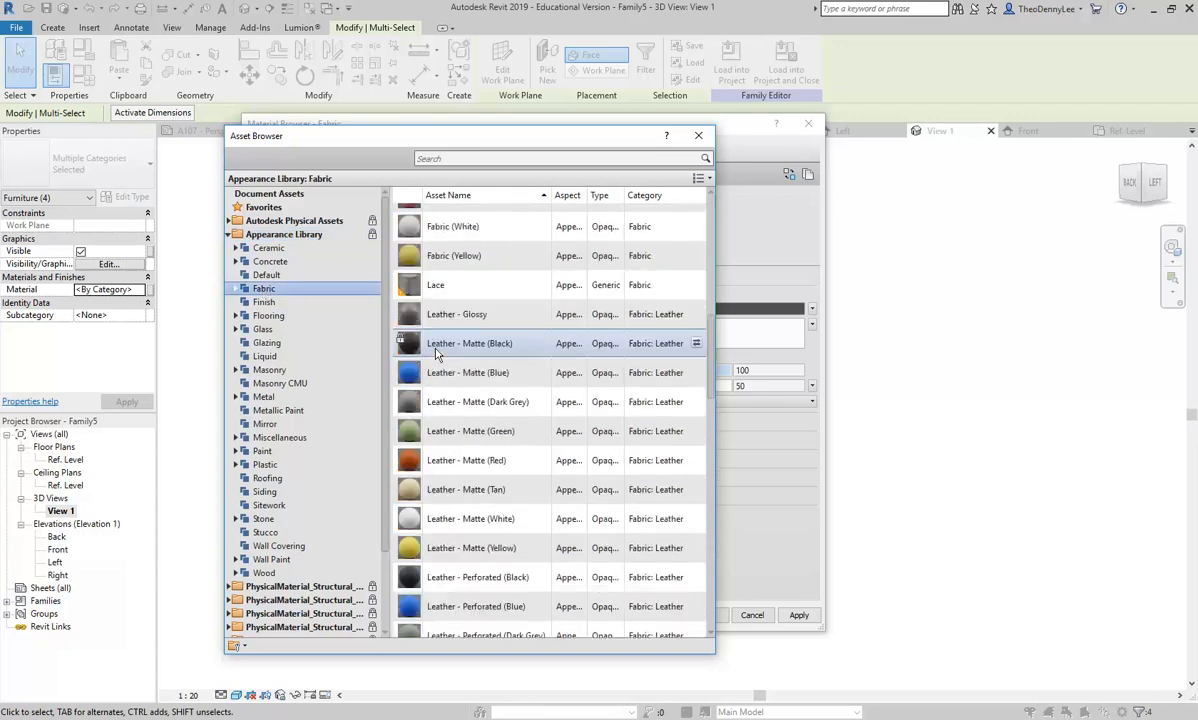
pyautogui.scroll(-5, 436, 352)
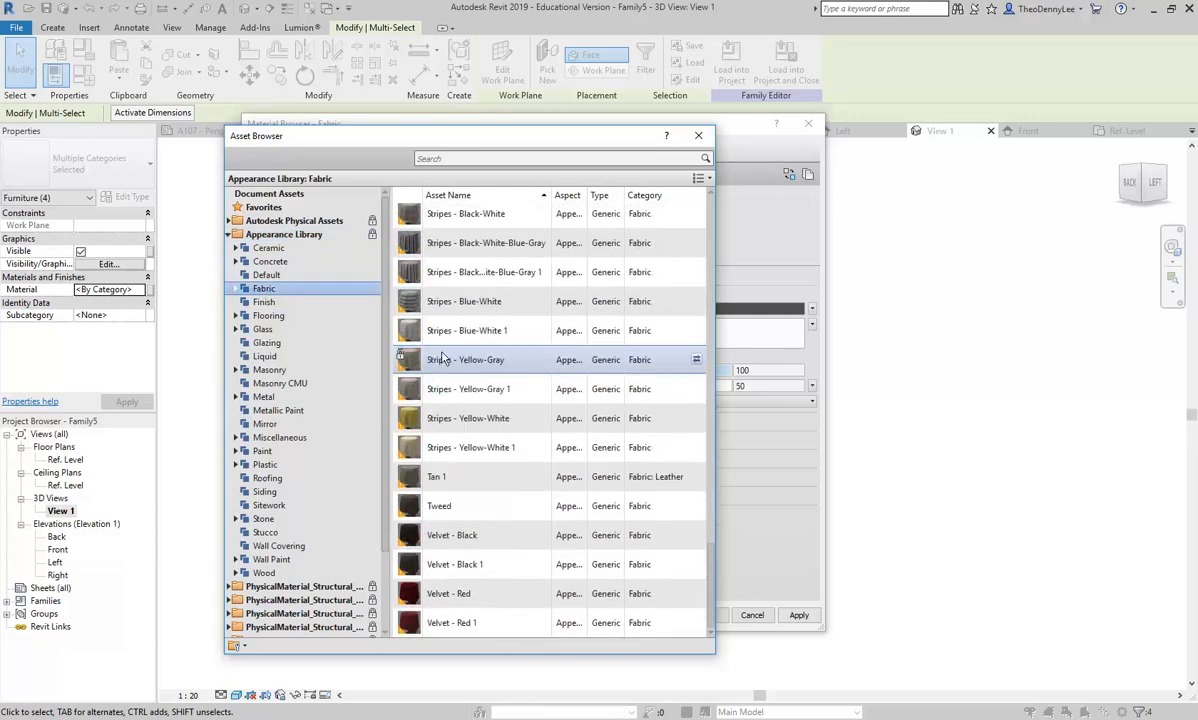
pyautogui.scroll(10, 443, 358)
pyautogui.scroll(-3, 443, 358)
pyautogui.scroll(-8, 443, 358)
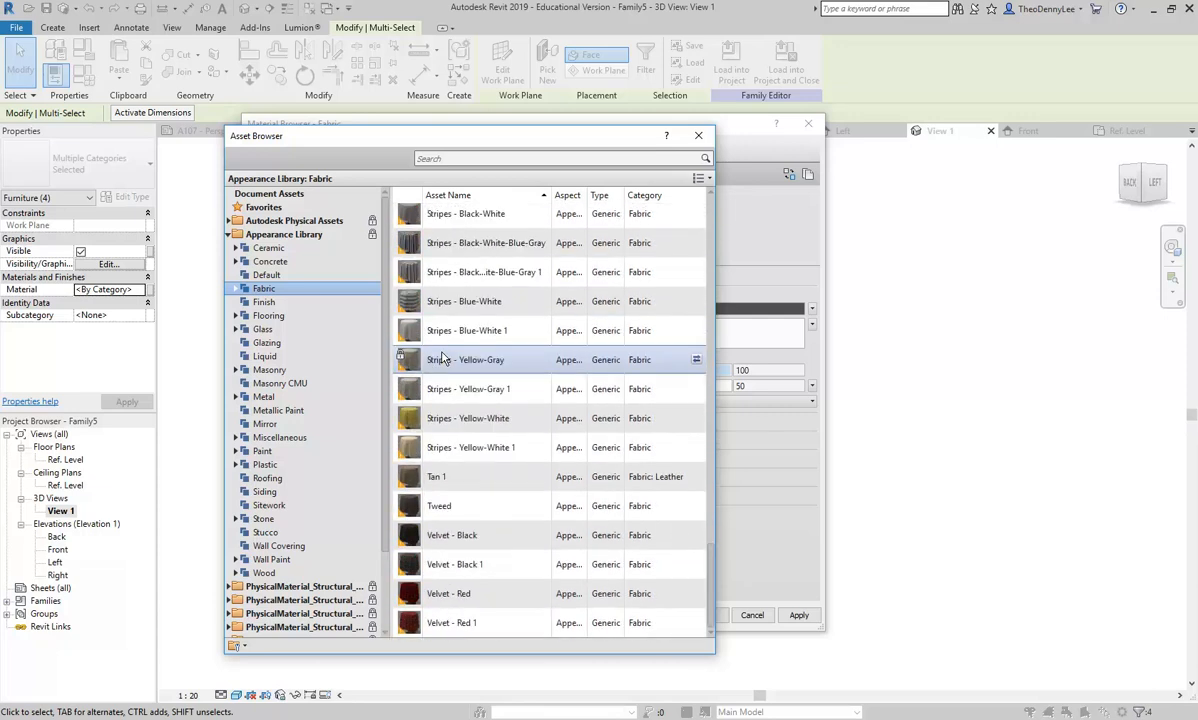
pyautogui.doubleClick(441, 596)
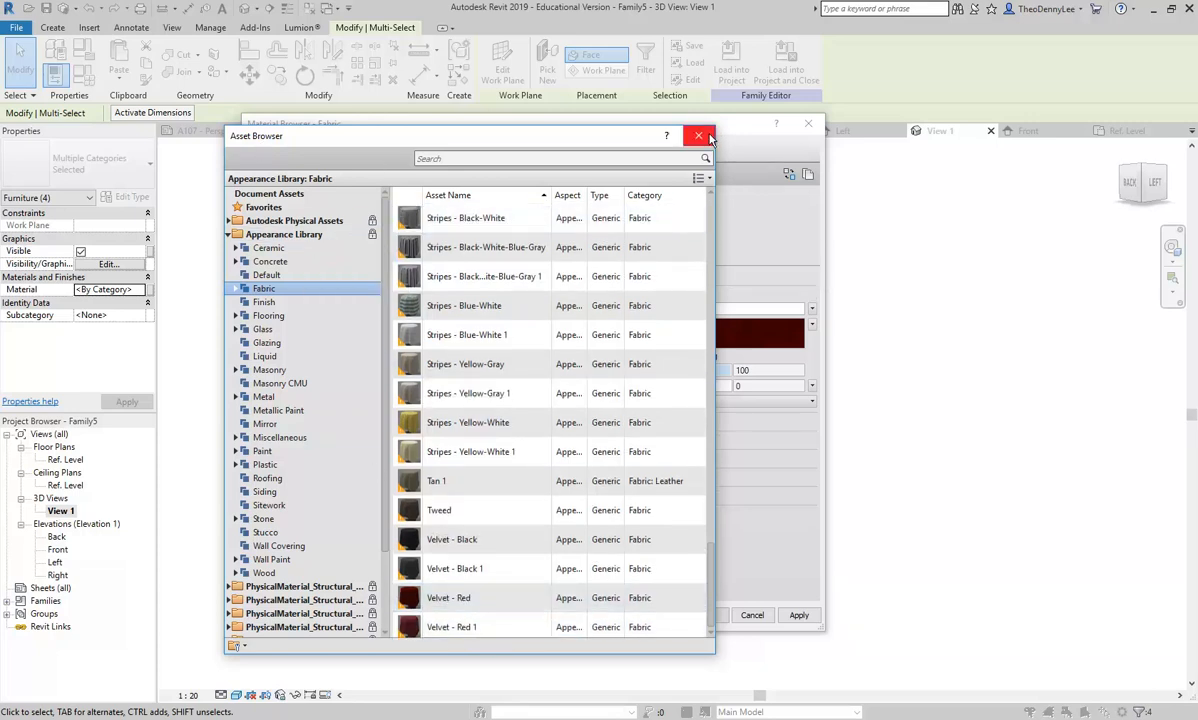
pyautogui.moveTo(545, 137); pyautogui.dragTo(615, 375)
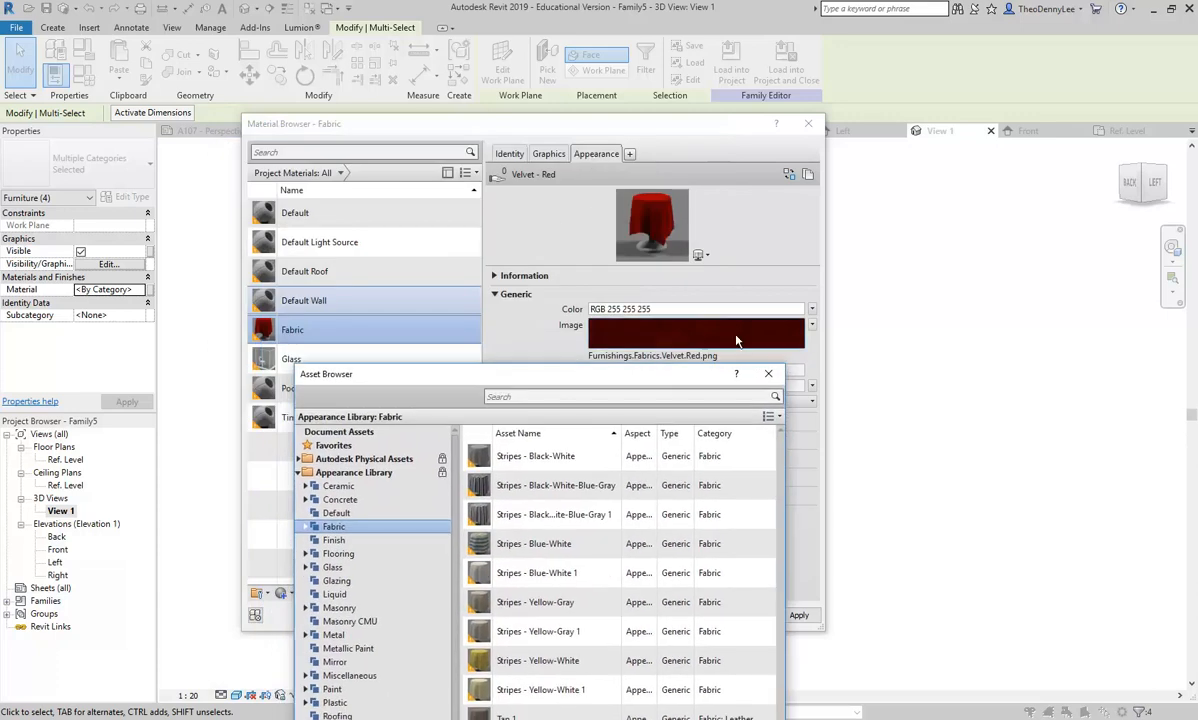
pyautogui.moveTo(677, 380); pyautogui.dragTo(667, 184)
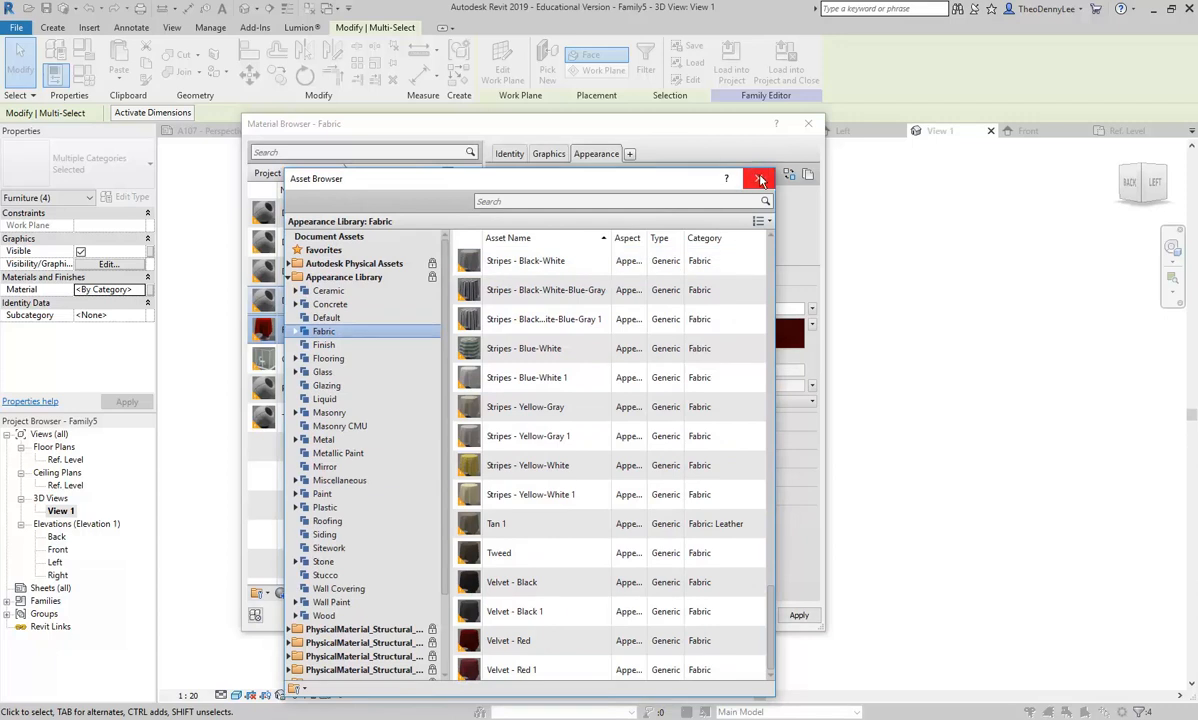
pyautogui.click(760, 179)
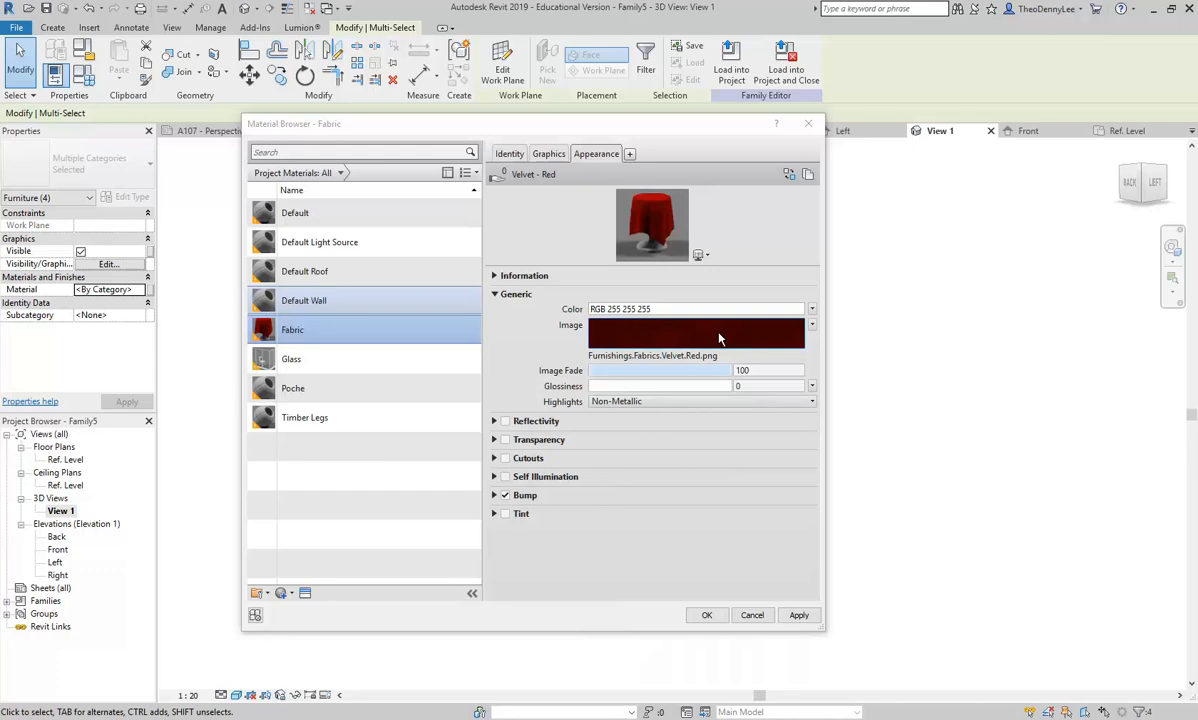
# - Browse for the Fabric material's texture image and open Furnishings.Fabrics.Velvet.Red.png in Photos
pyautogui.click(675, 358)
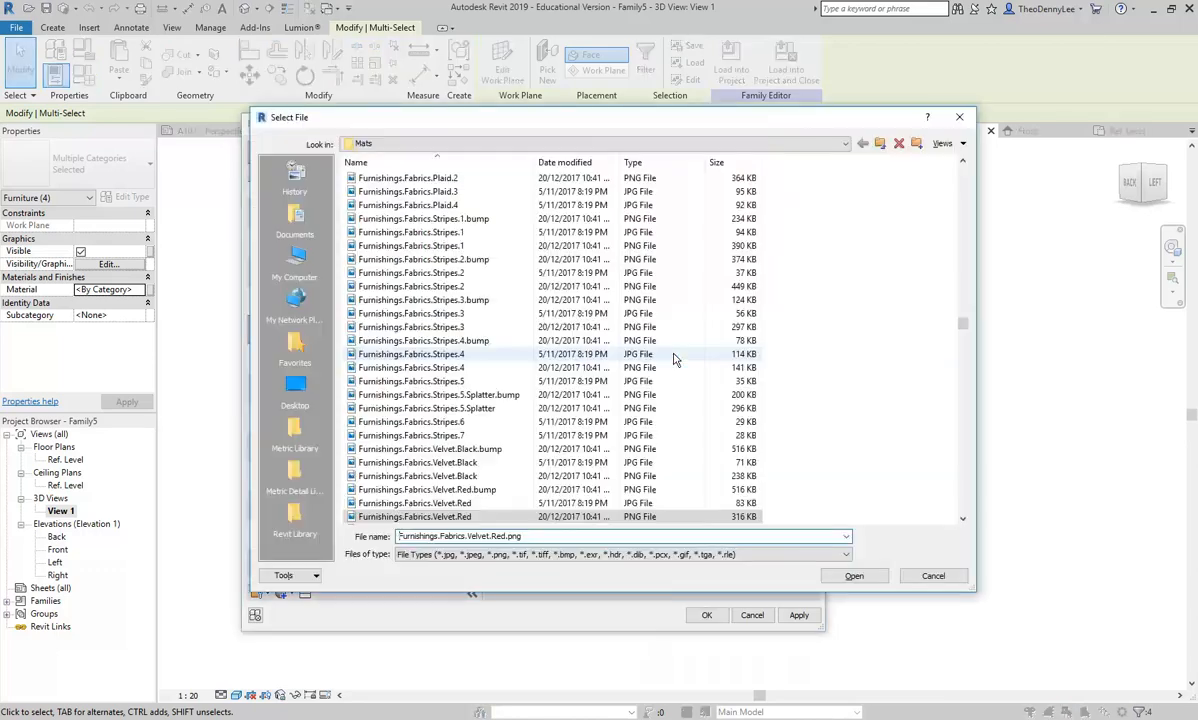
pyautogui.rightClick(408, 517)
pyautogui.moveTo(670, 362)
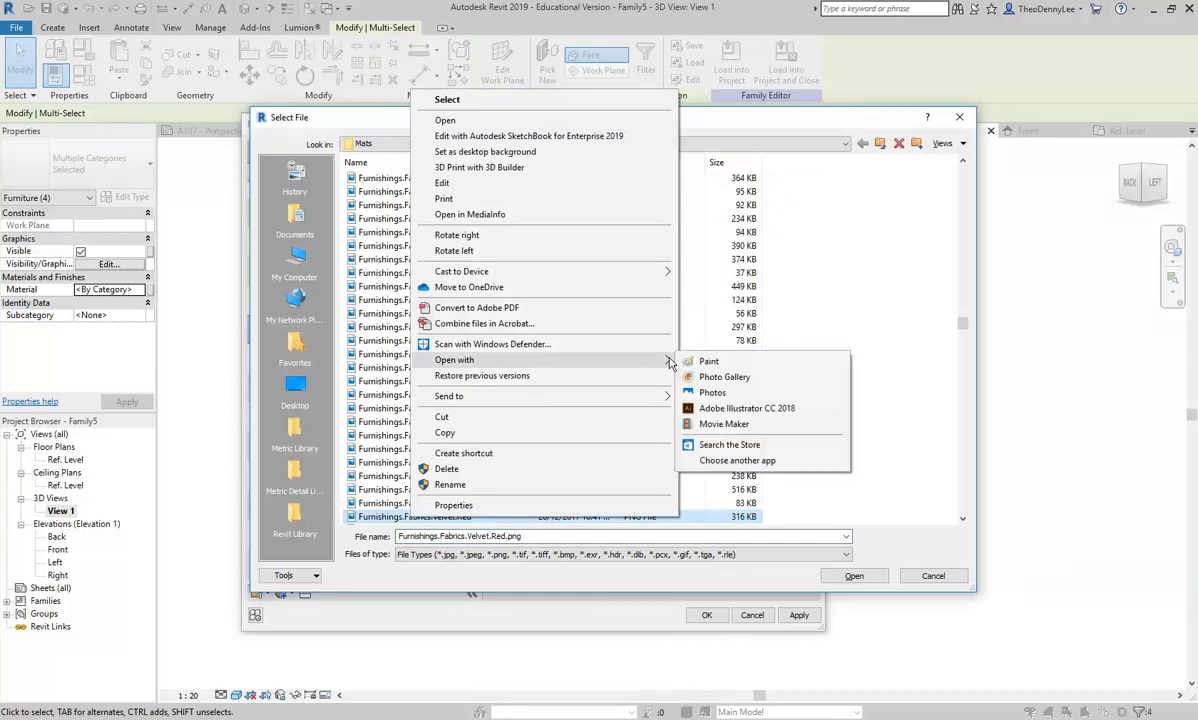
pyautogui.click(712, 392)
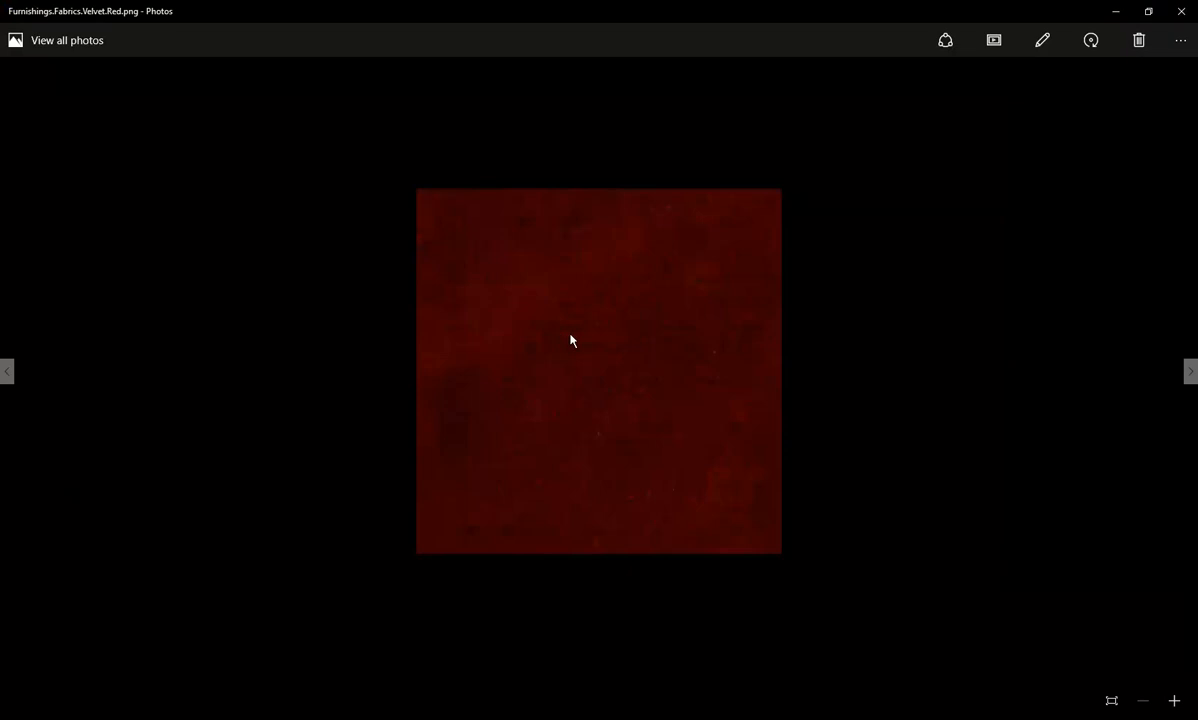
# - Compare the PNG and JPG versions of the red velvet texture for colour differences, and close Photos
pyautogui.press('Left')
pyautogui.press('Right')
pyautogui.press('Left')
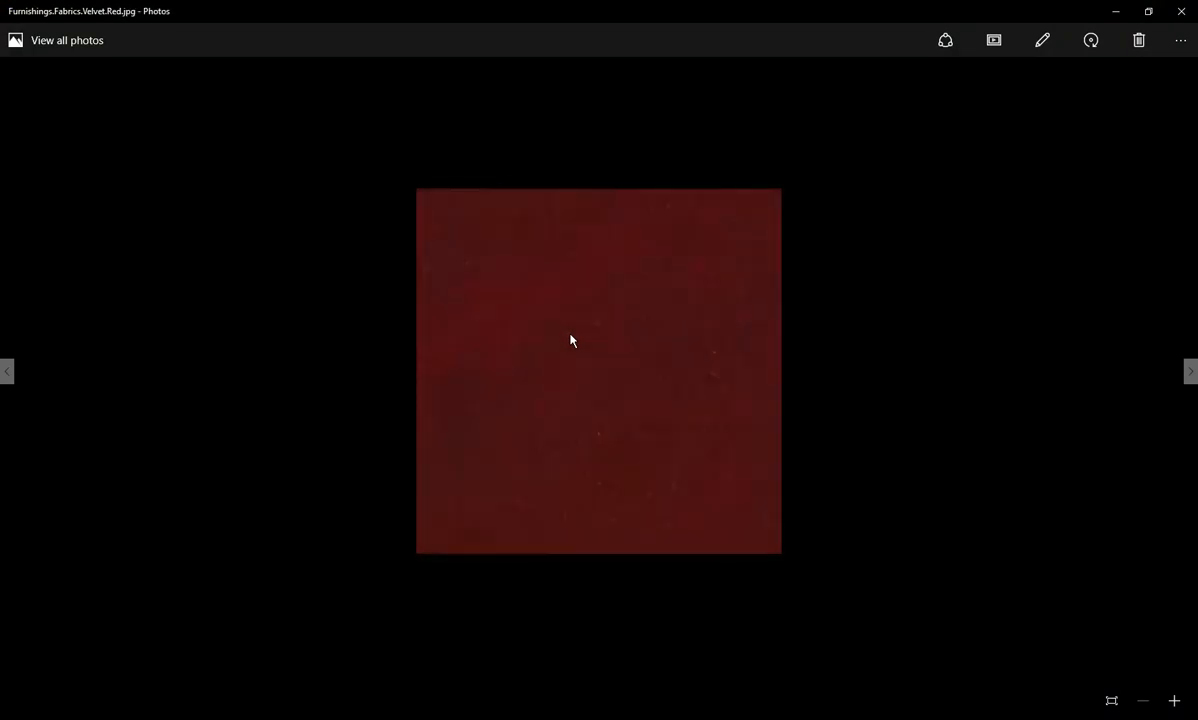
pyautogui.press('Right')
pyautogui.press('Left')
pyautogui.press('Right')
pyautogui.press('Left')
pyautogui.press('Right')
pyautogui.press('Left')
pyautogui.press('Right')
pyautogui.press('Left')
pyautogui.press('Right')
pyautogui.press('Left')
pyautogui.press('Right')
pyautogui.press('Left')
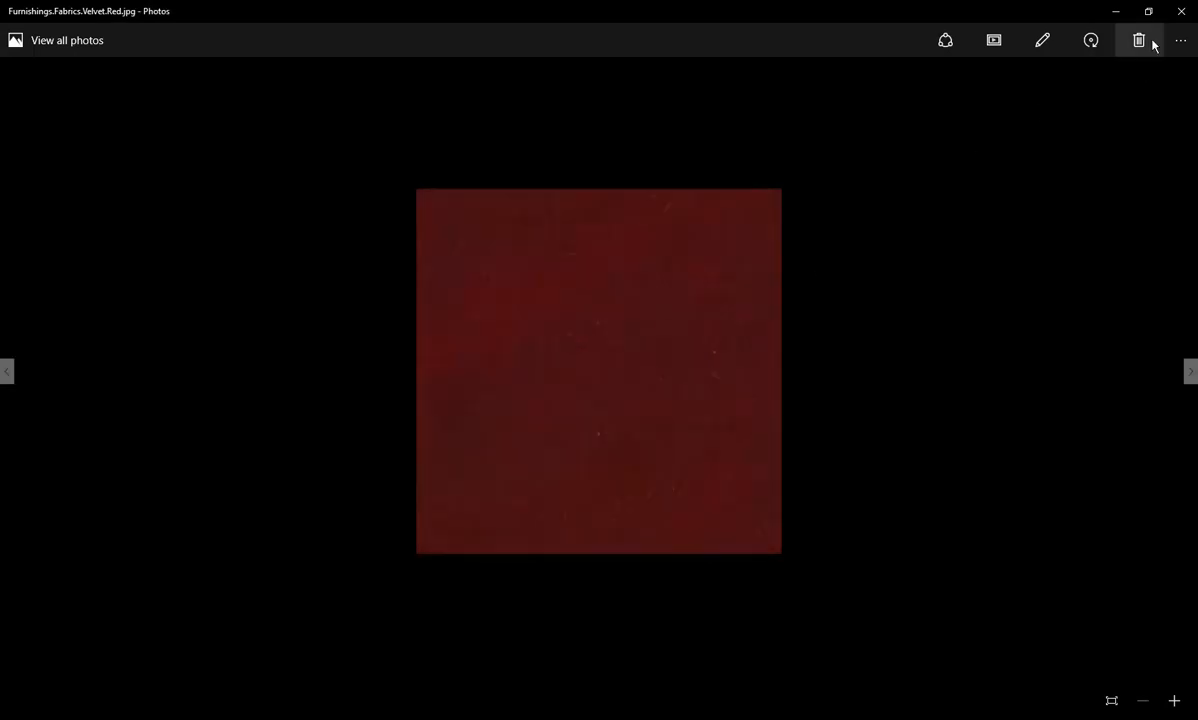
pyautogui.click(1181, 11)
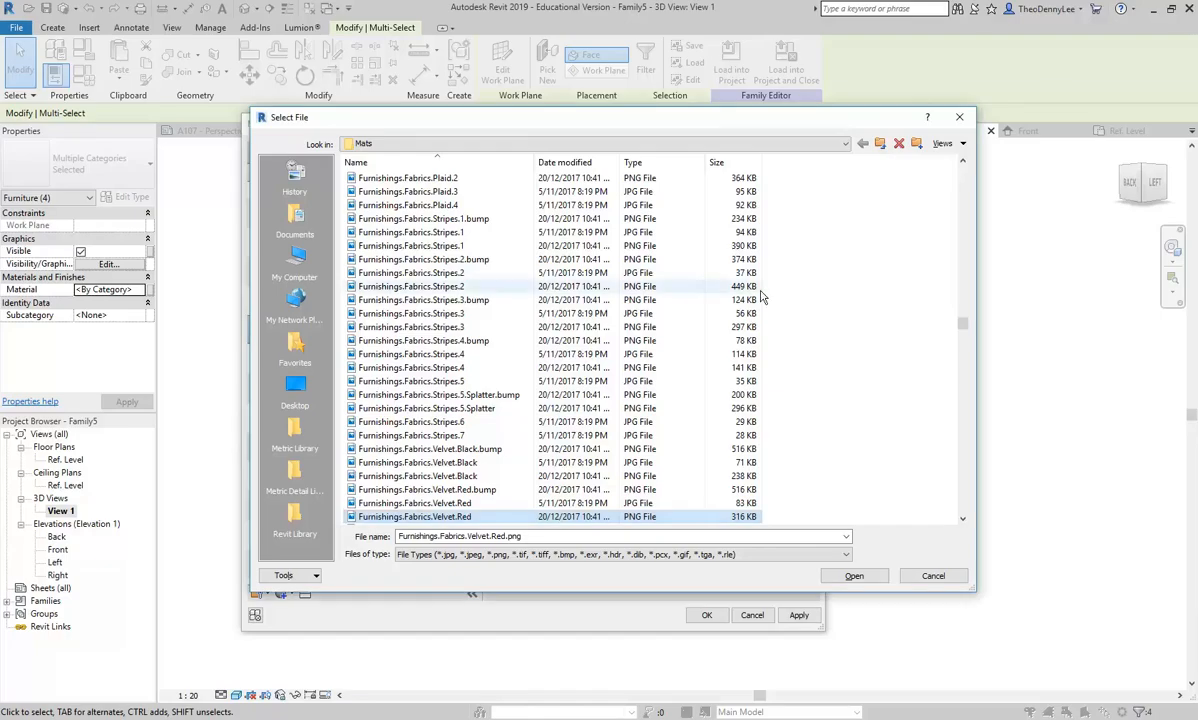
# - Use Furnishings.Fabrics.Velvet.Red.jpg as the Fabric material's appearance image
pyautogui.click(400, 503)
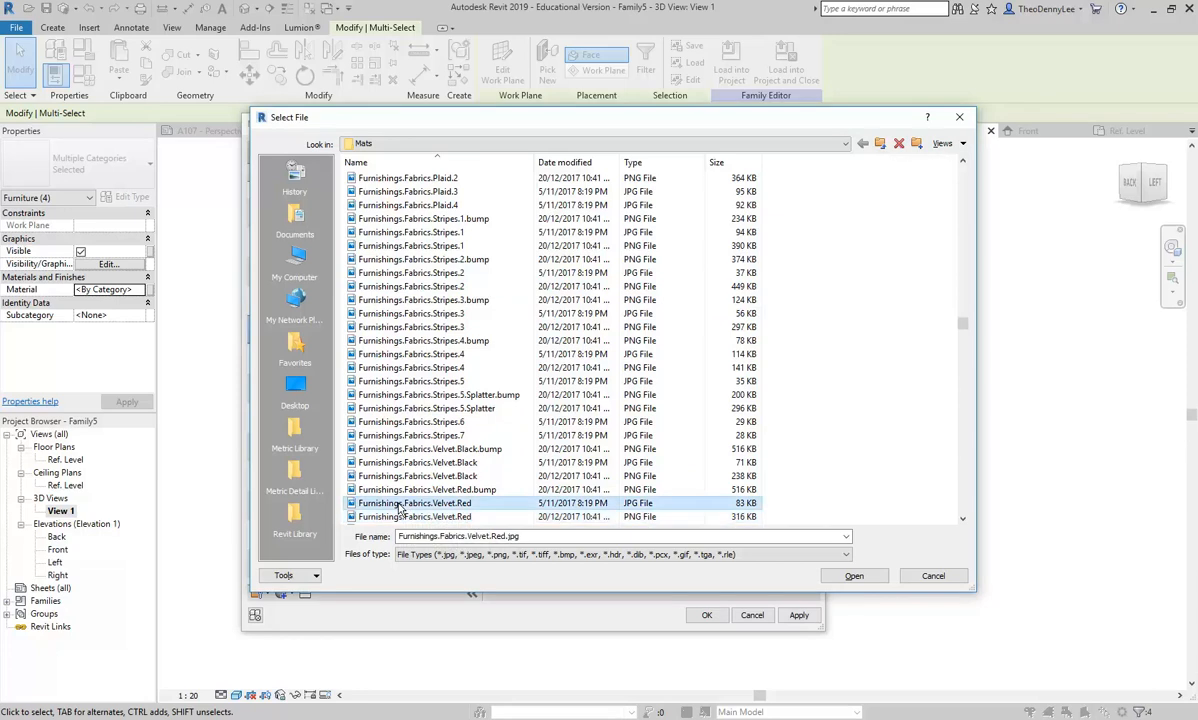
pyautogui.click(852, 575)
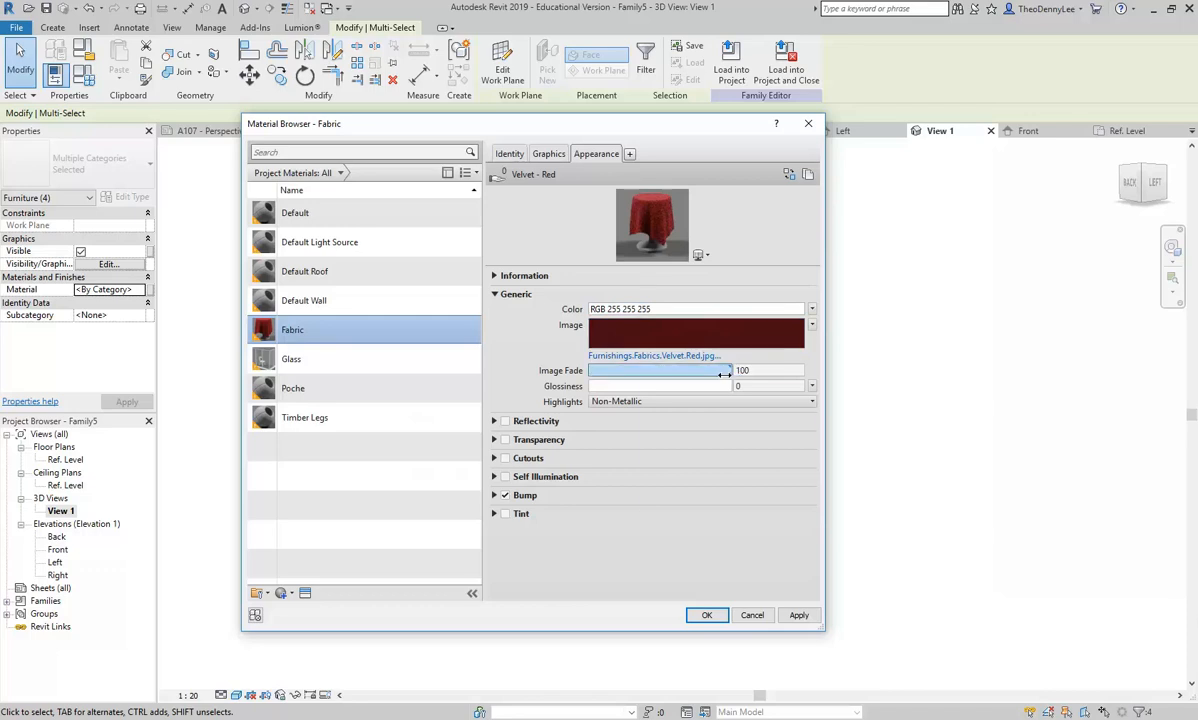
# - Try Furnishings.Fabrics.Stripes.7.jpg as the Fabric material's appearance image, widening the file name column to read the names
pyautogui.click(812, 325)
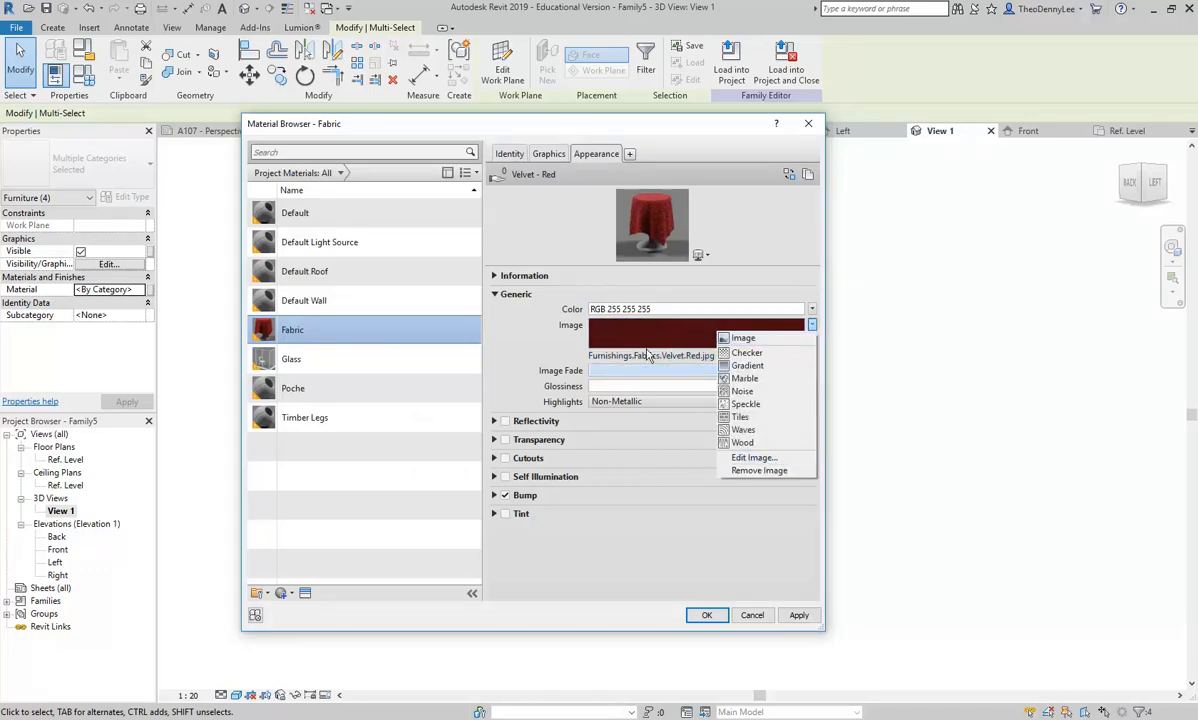
pyautogui.click(523, 339)
pyautogui.click(596, 333)
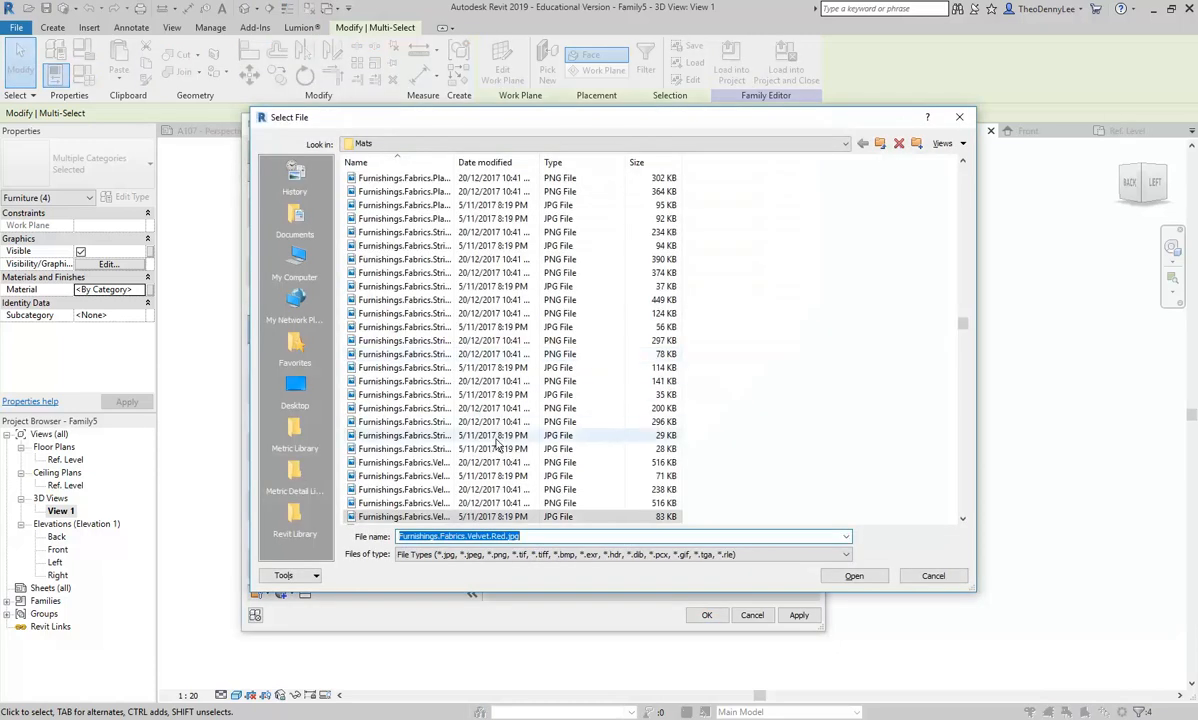
pyautogui.moveTo(455, 162); pyautogui.dragTo(643, 162)
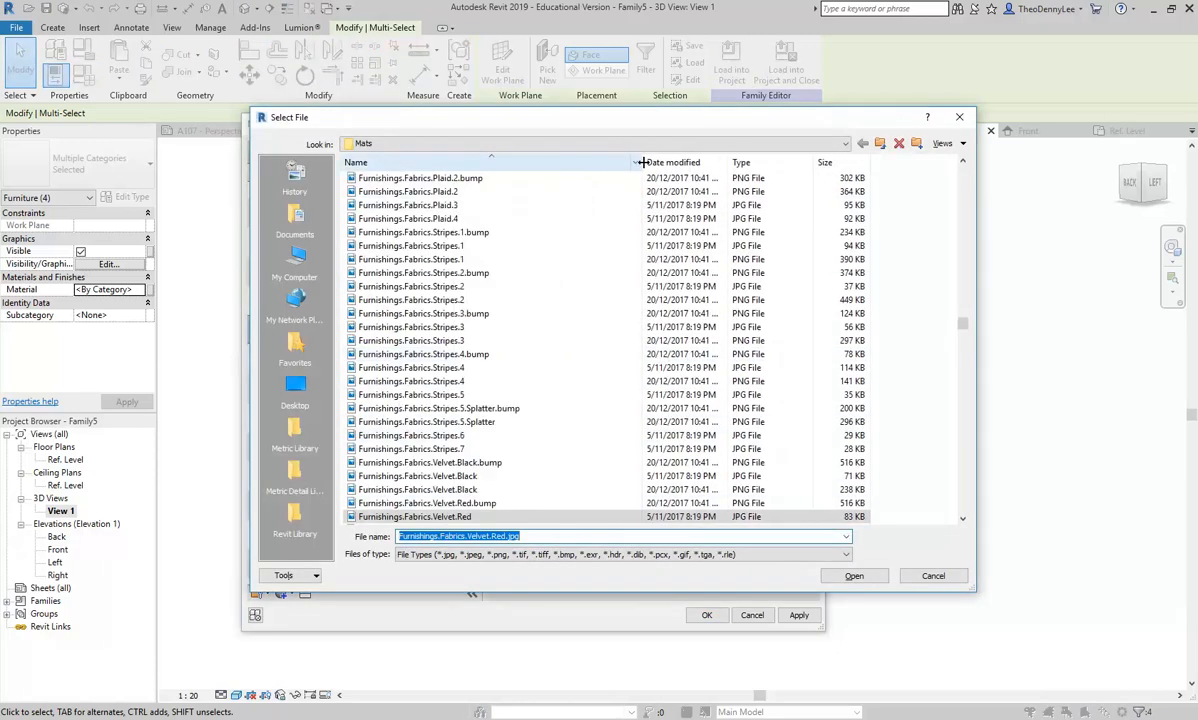
pyautogui.click(470, 449)
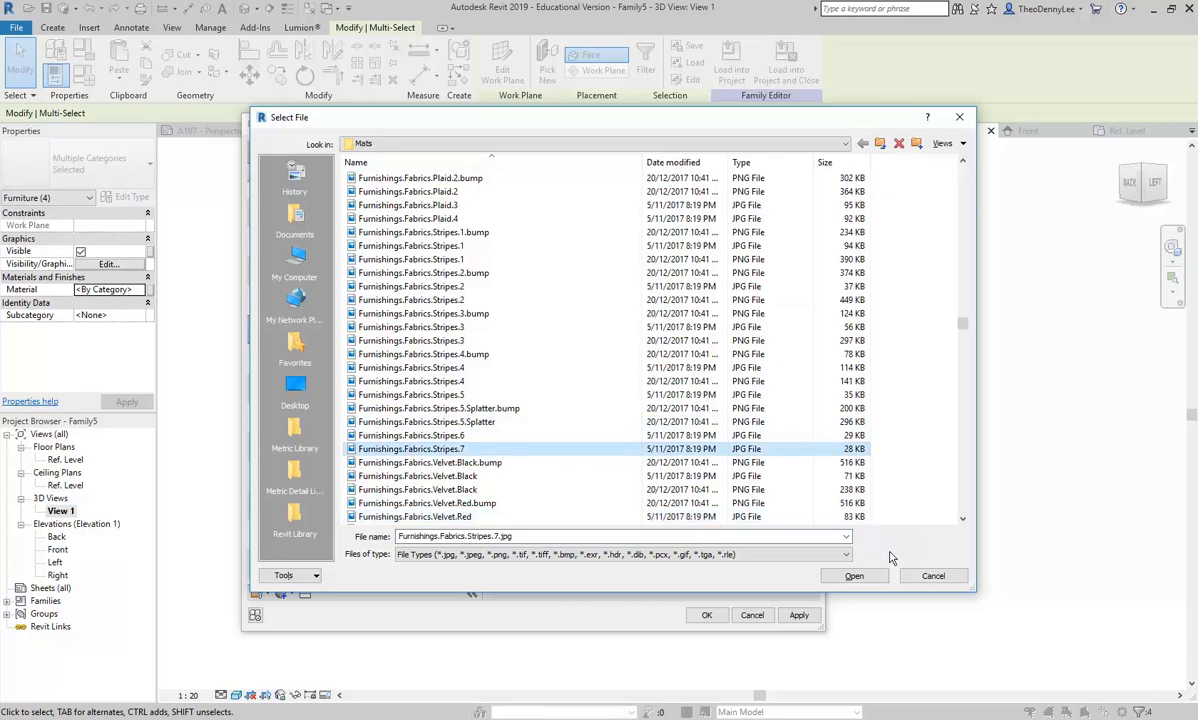
pyautogui.click(866, 580)
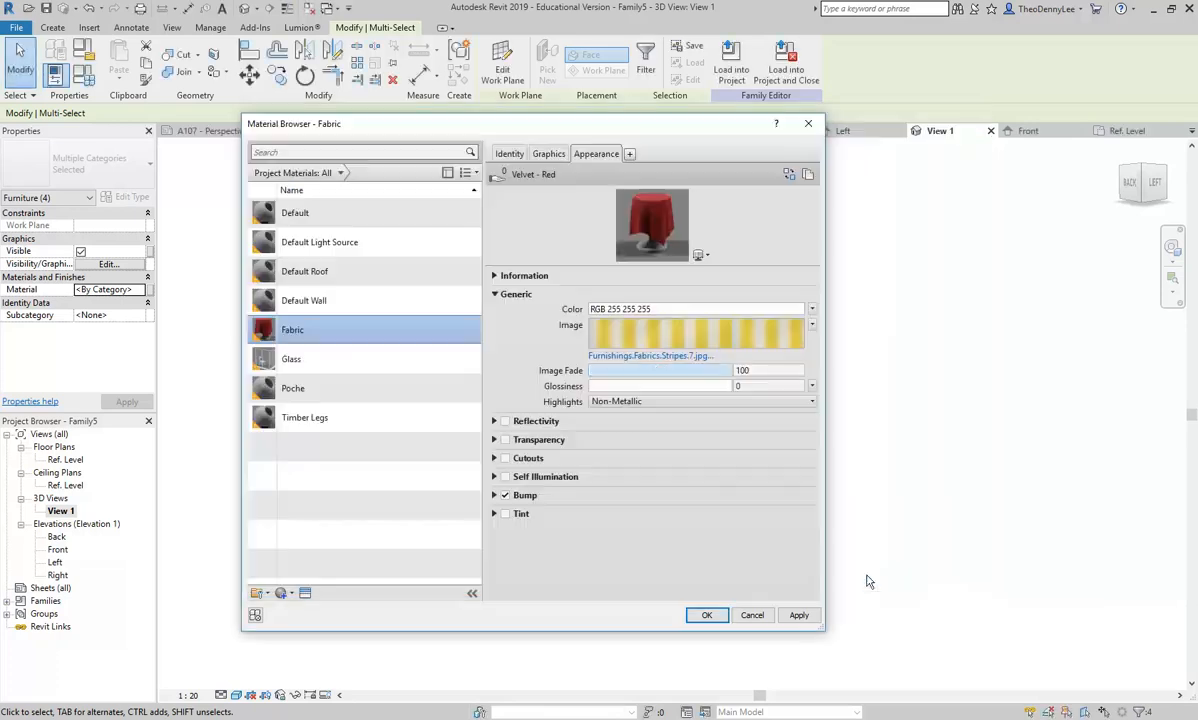
# - Switch the Fabric material's striped appearance image back to Furnishings.Fabrics.Velvet.Red.jpg
pyautogui.click(664, 357)
pyautogui.scroll(-7, 437, 466)
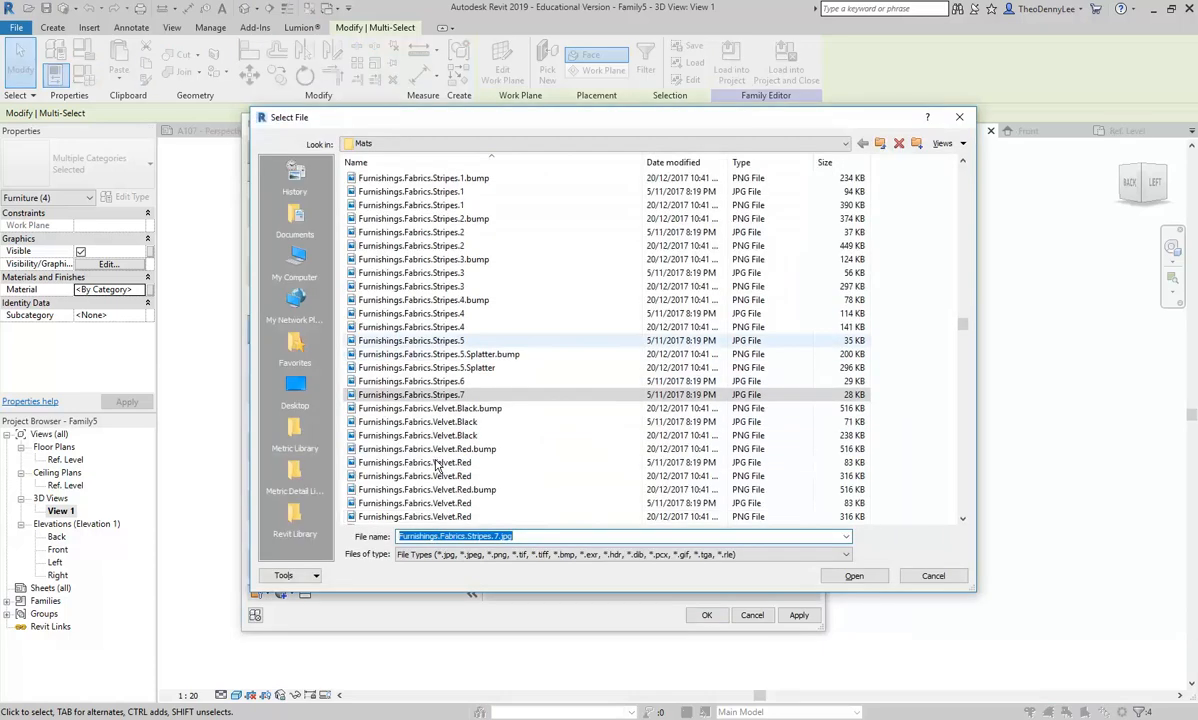
pyautogui.click(437, 464)
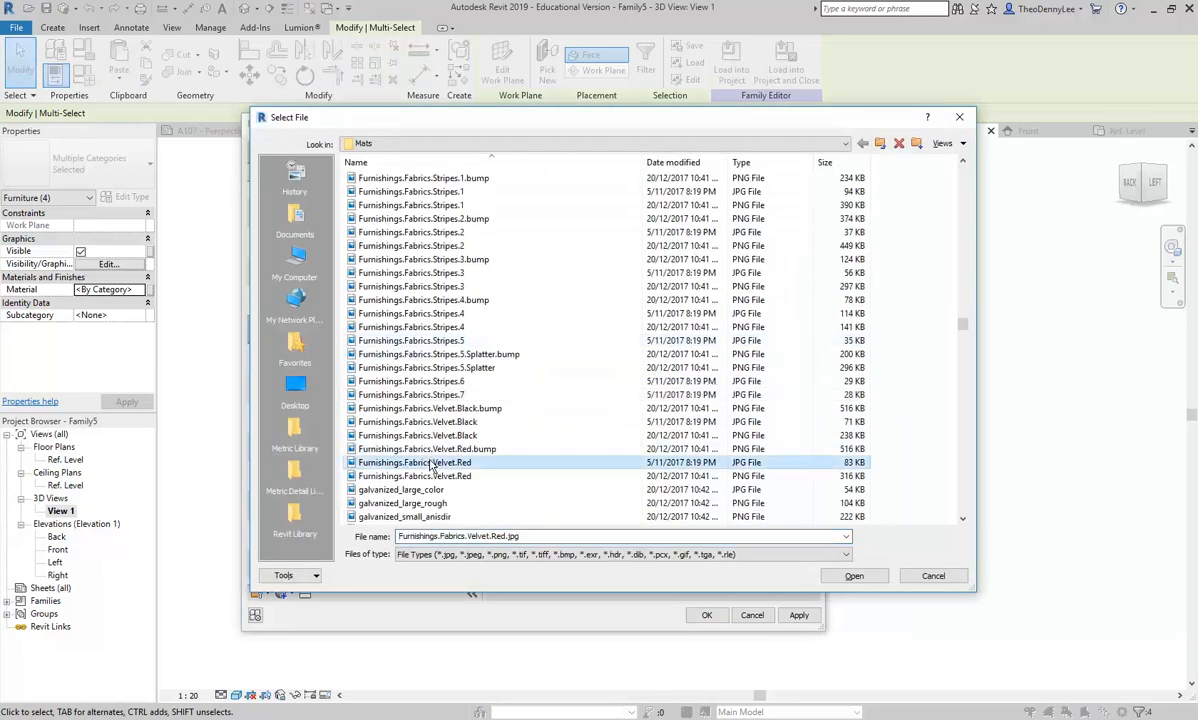
pyautogui.click(854, 576)
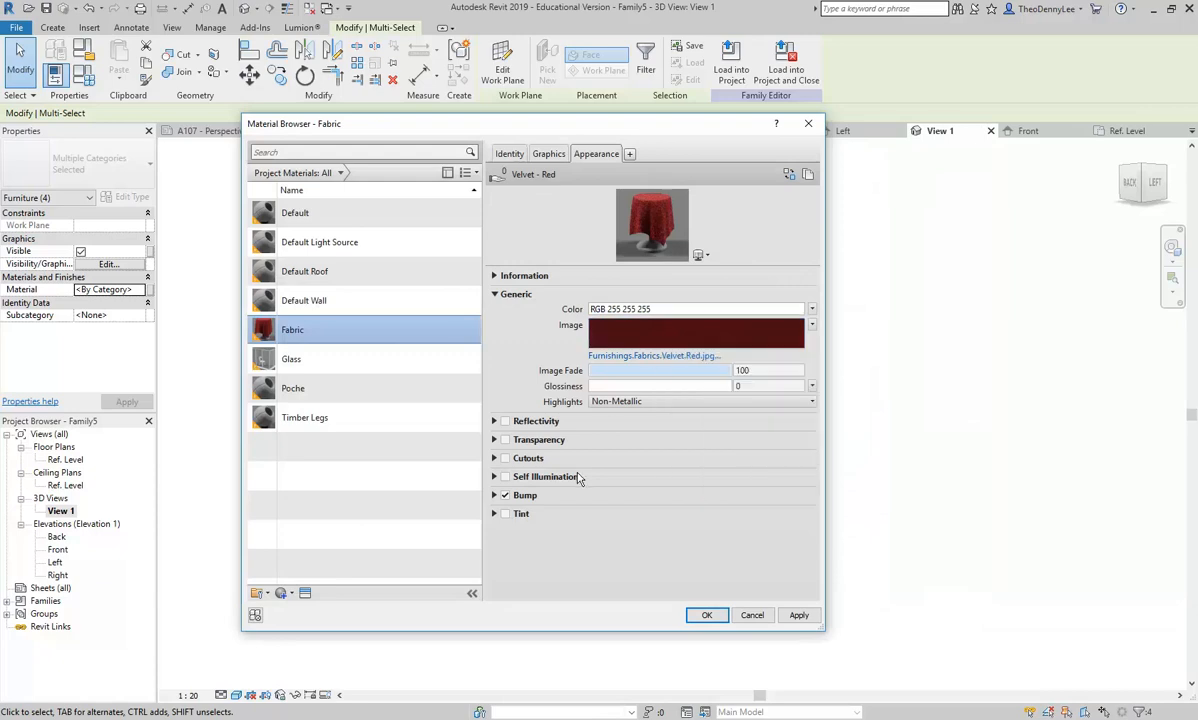
# - Examine the bump image and amount in the Fabric material's appearance settings
pyautogui.click(494, 496)
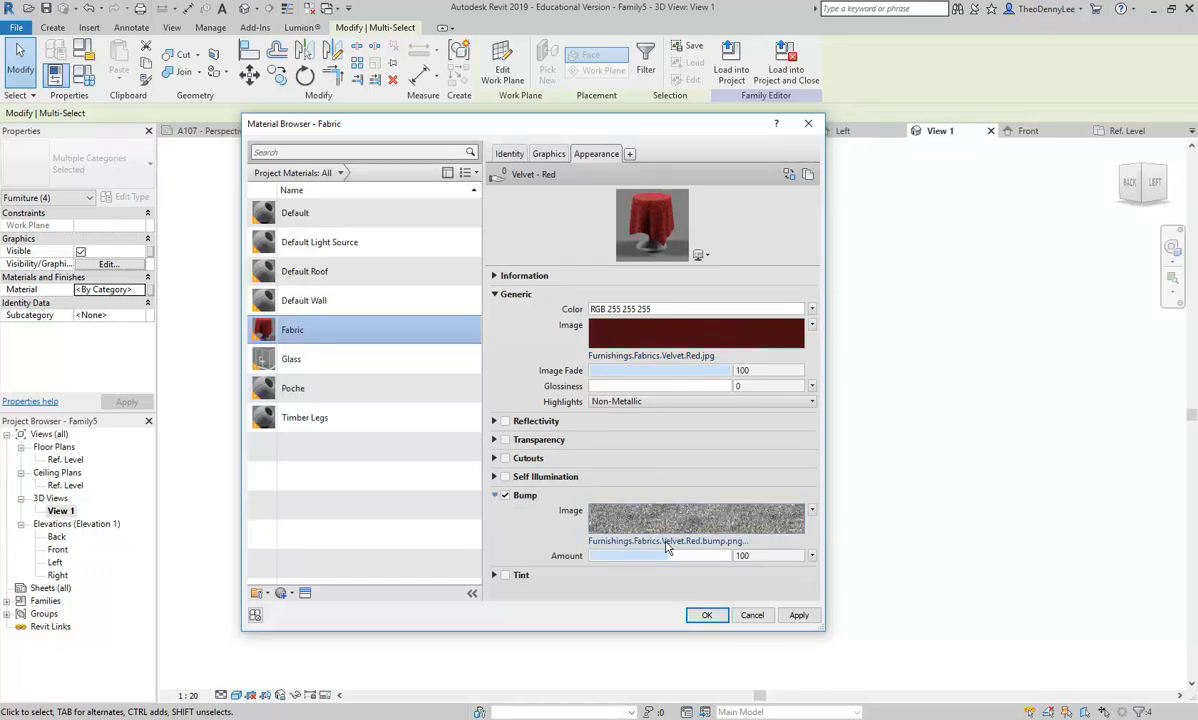
pyautogui.click(494, 495)
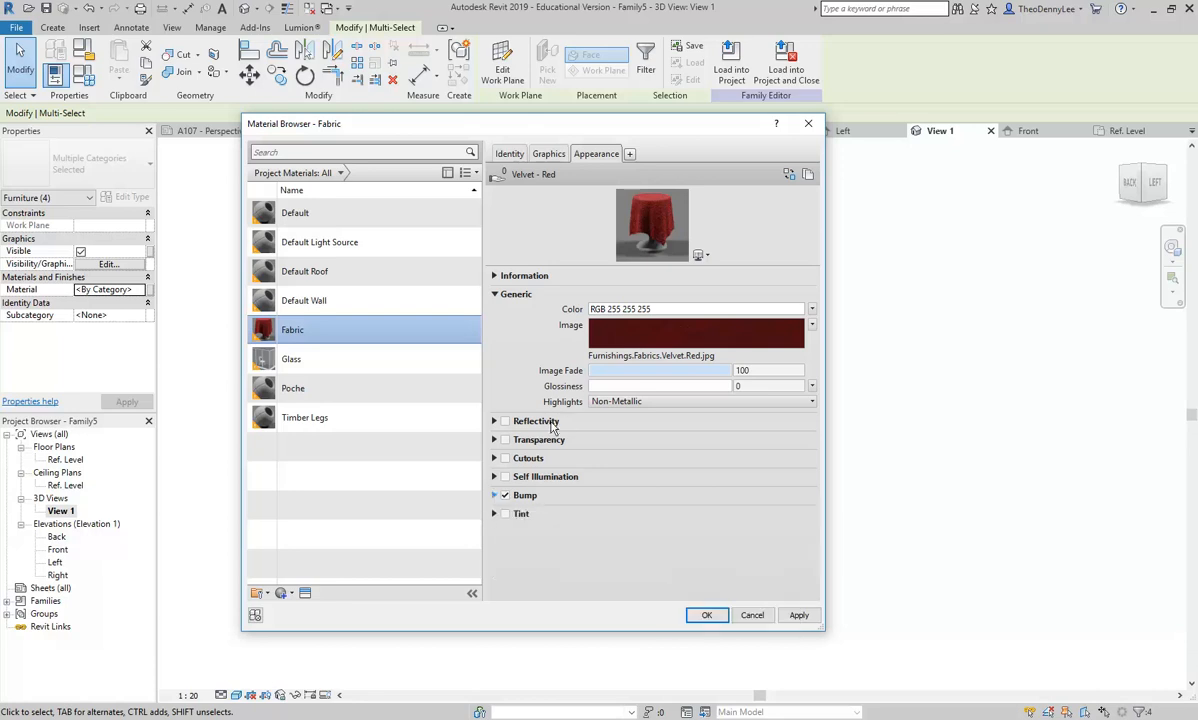
pyautogui.click(494, 495)
pyautogui.moveTo(661, 526)
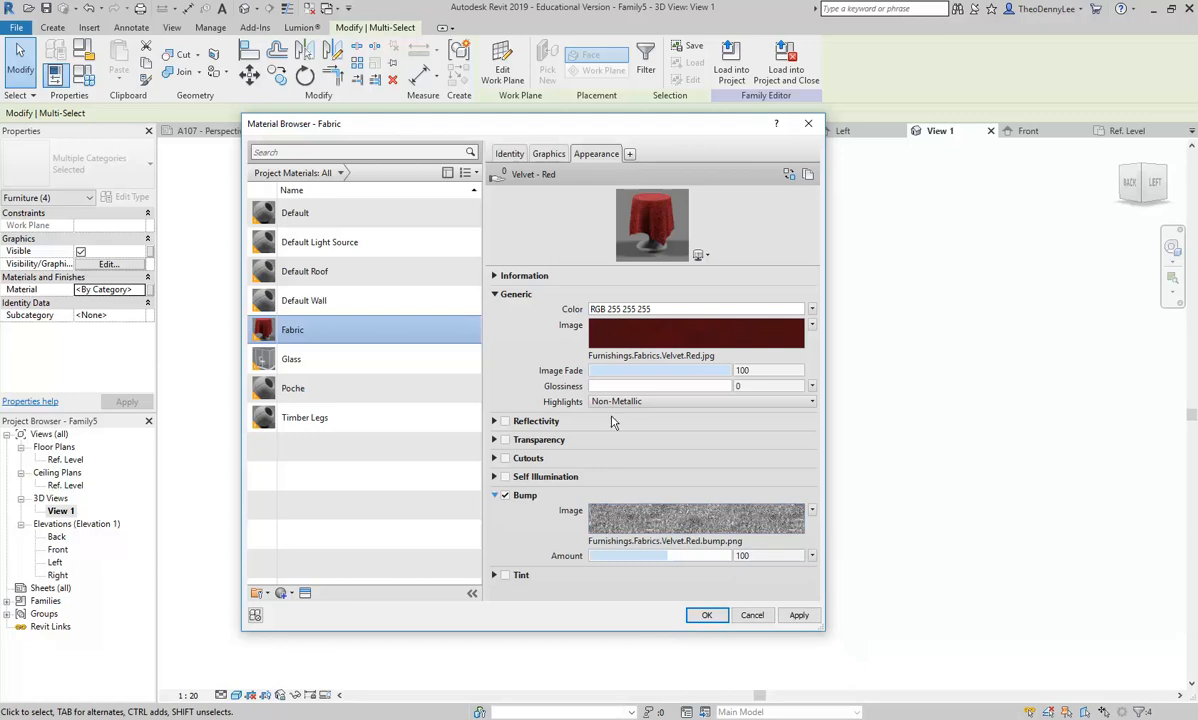
# - Set the Fabric material's shading colour to RGB 156 31 37, starting from its render appearance colour, and accept the material for the selection
pyautogui.click(549, 156)
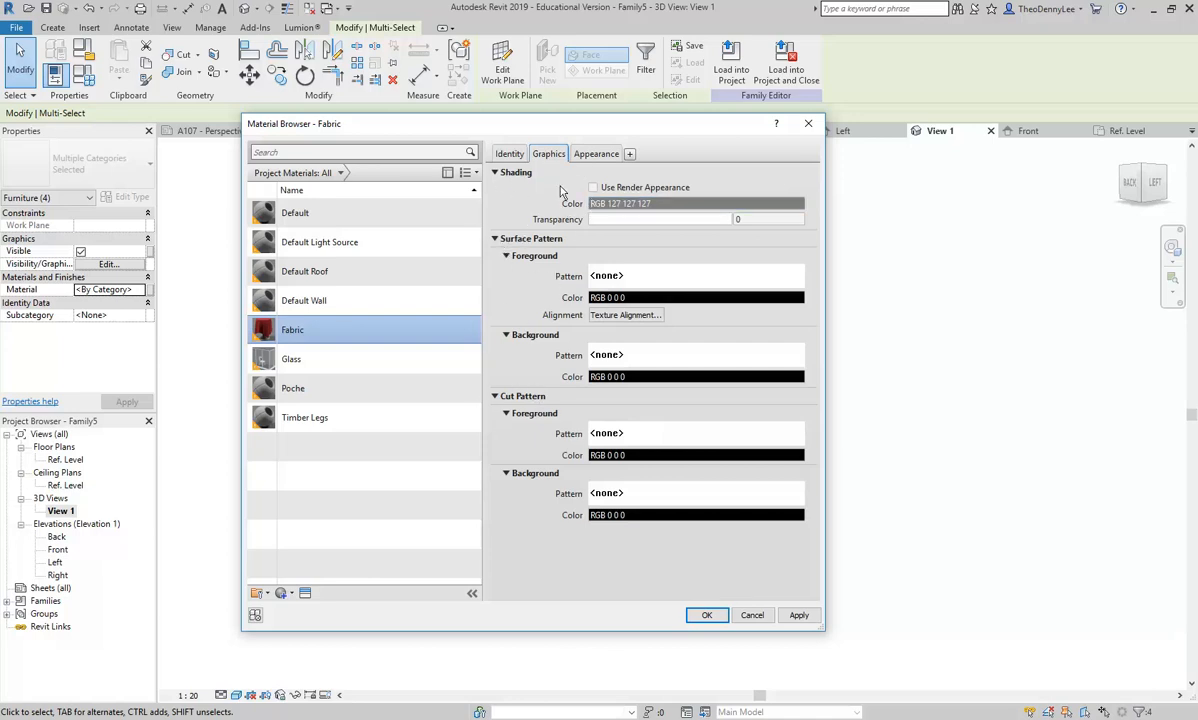
pyautogui.click(594, 188)
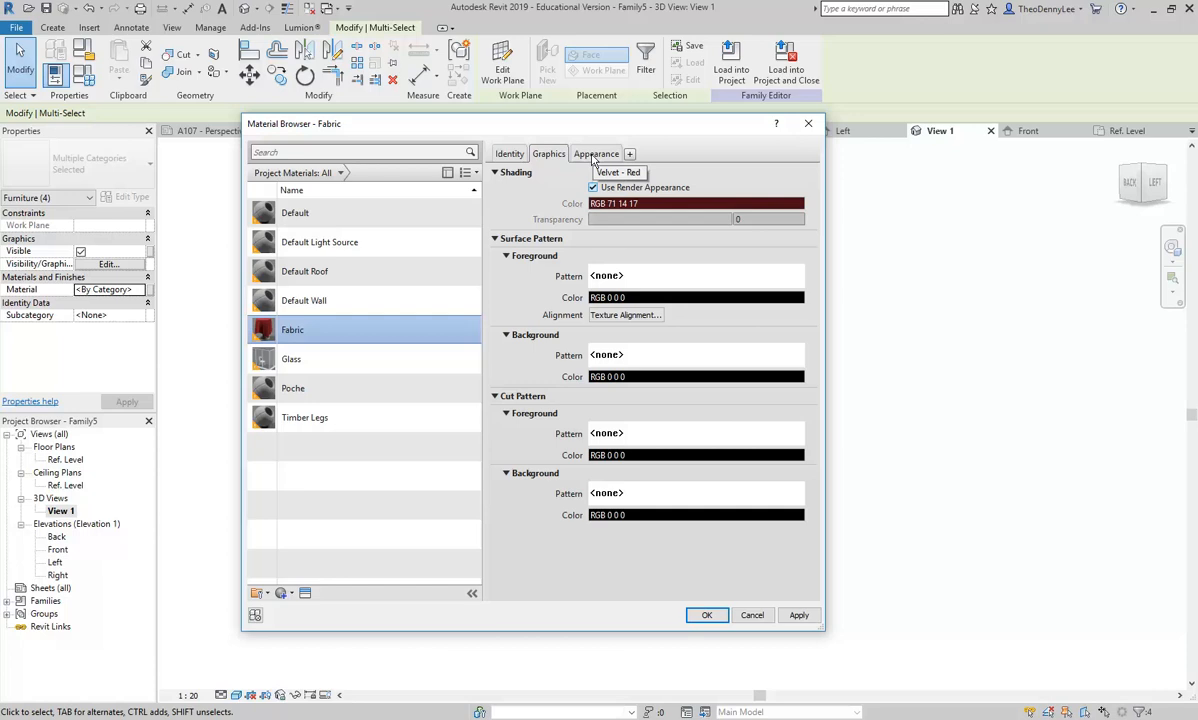
pyautogui.click(594, 188)
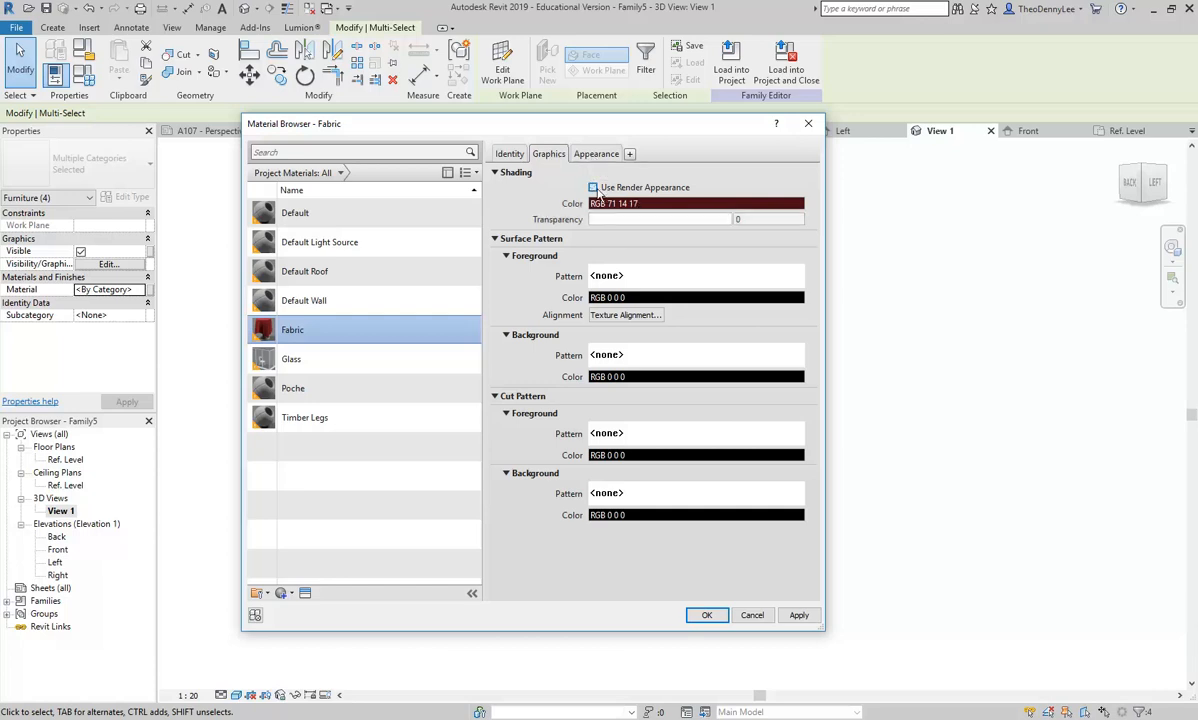
pyautogui.click(658, 205)
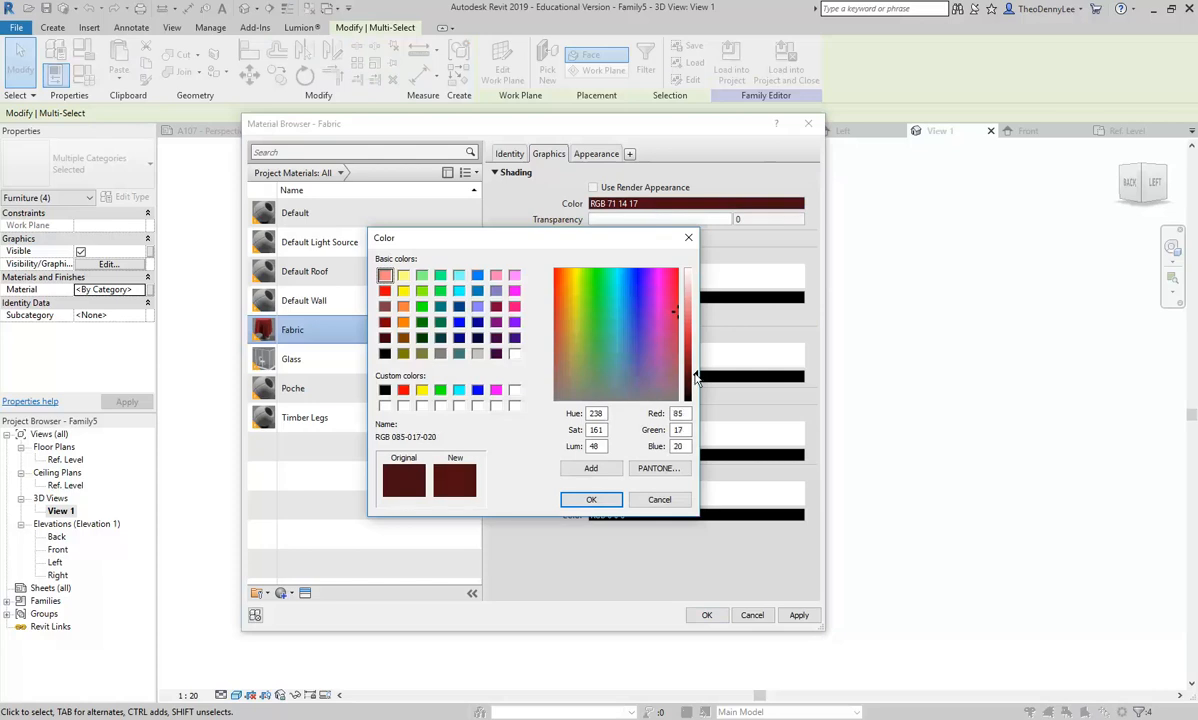
pyautogui.moveTo(694, 378); pyautogui.dragTo(695, 355)
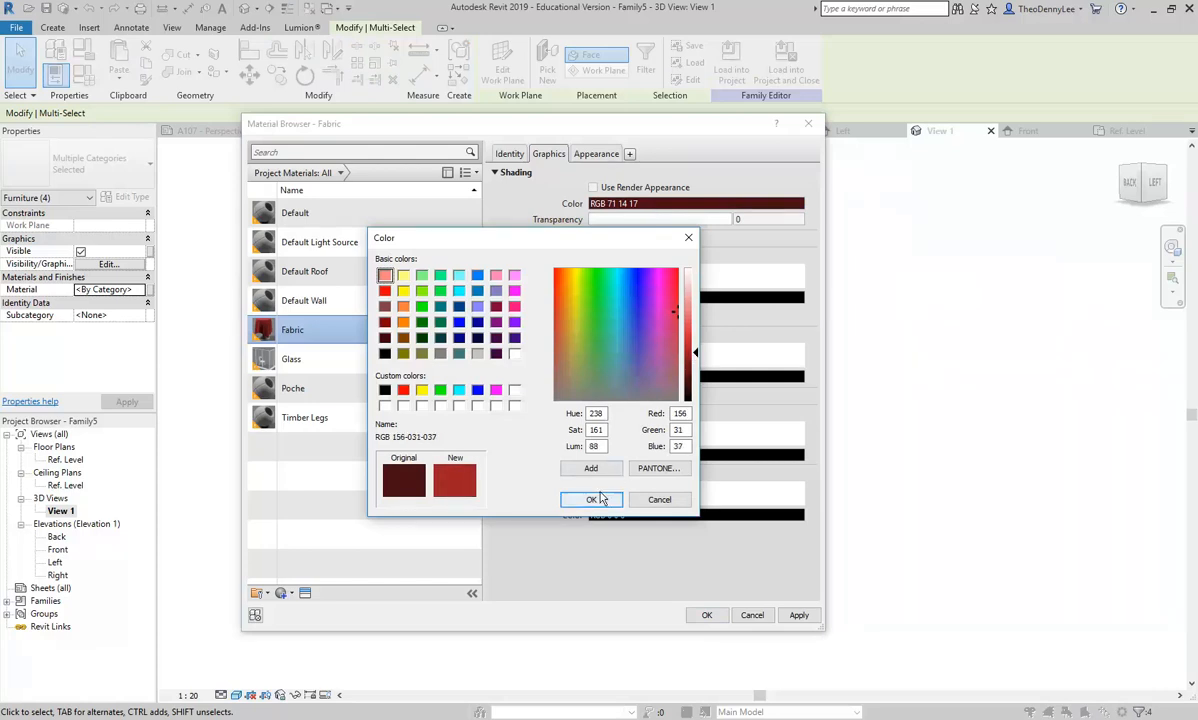
pyautogui.click(598, 499)
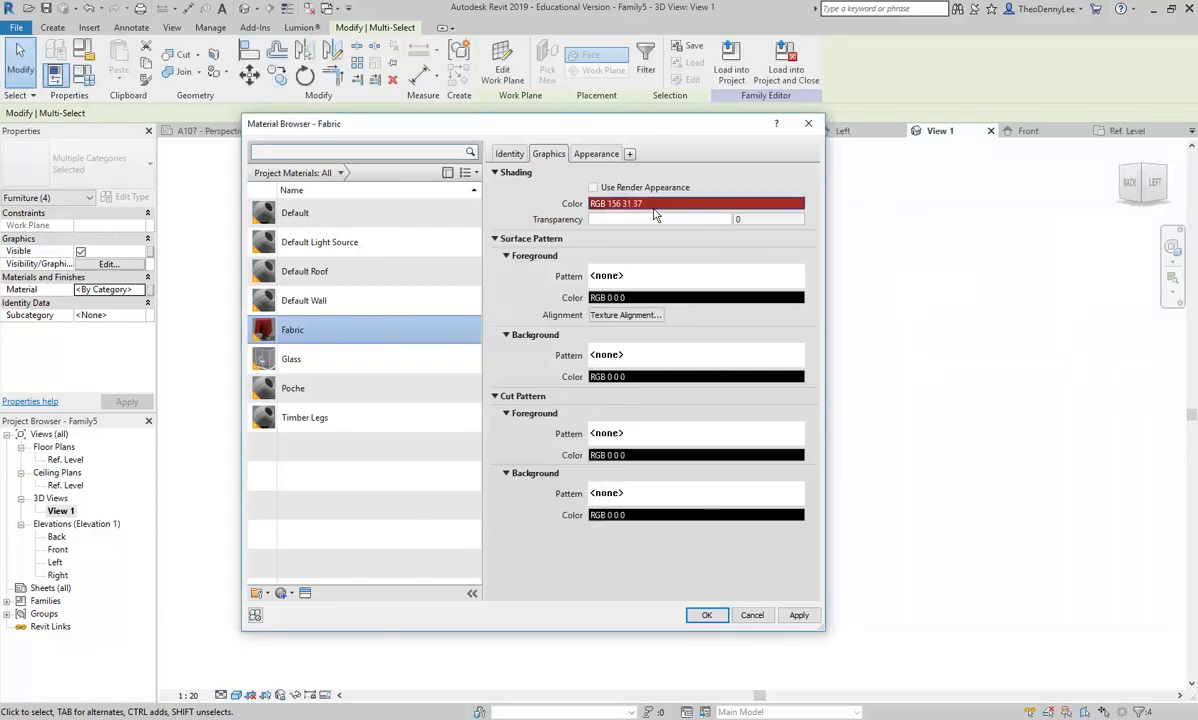
pyautogui.click(706, 615)
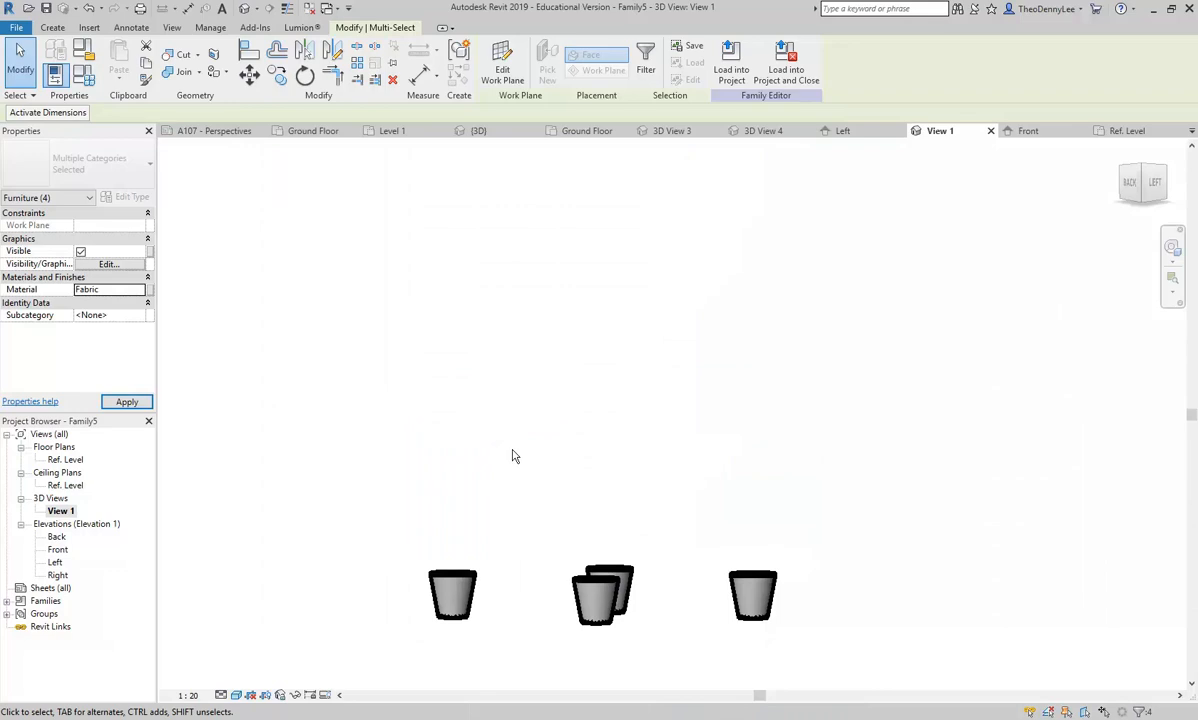
# - Undo the Fabric material assignment on the selected ottoman parts
pyautogui.scroll(-2, 500, 450)
pyautogui.keyDown('shift'); pyautogui.moveTo(490, 437); pyautogui.dragTo(513, 503); pyautogui.keyUp('shift')
pyautogui.keyDown('shift'); pyautogui.moveTo(513, 503); pyautogui.dragTo(504, 506, button='middle'); pyautogui.keyUp('shift')
pyautogui.hotkey('ctrl', 'z')
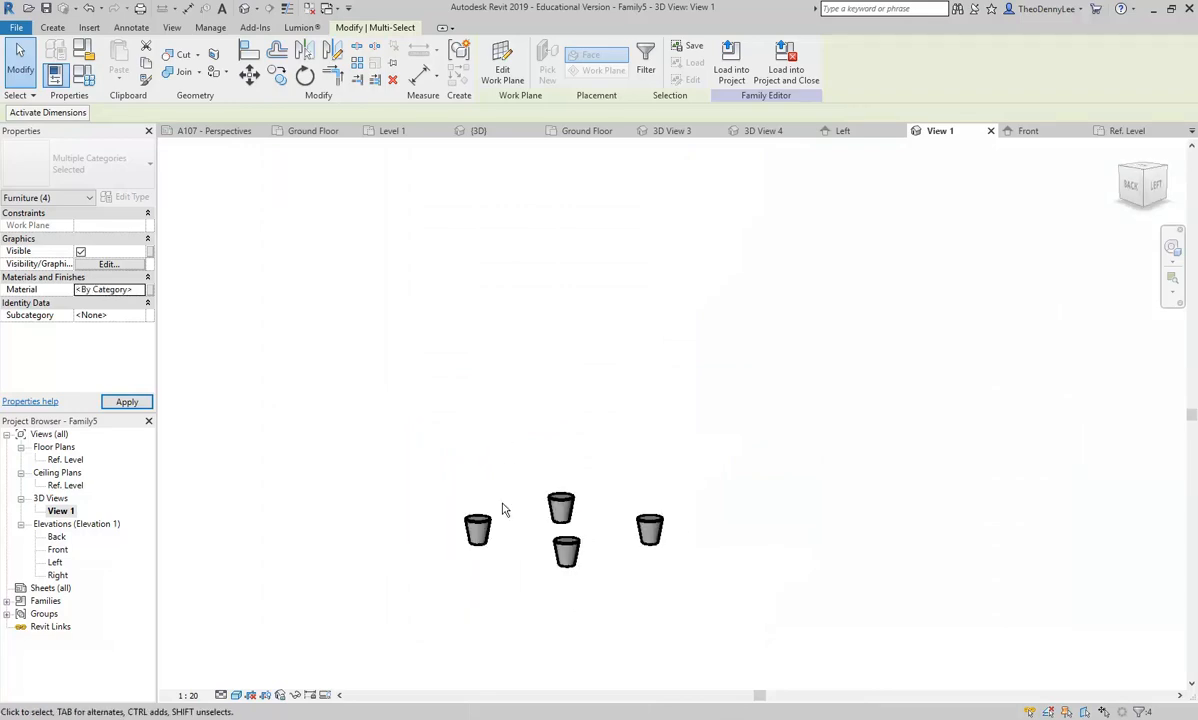
# - Select the parts of the ottoman's rounded body and assign them the Fabric material
pyautogui.click(444, 433)
pyautogui.keyDown('shift'); pyautogui.moveTo(393, 386); pyautogui.dragTo(420, 377, button='middle'); pyautogui.keyUp('shift')
pyautogui.moveTo(420, 377); pyautogui.dragTo(717, 538)
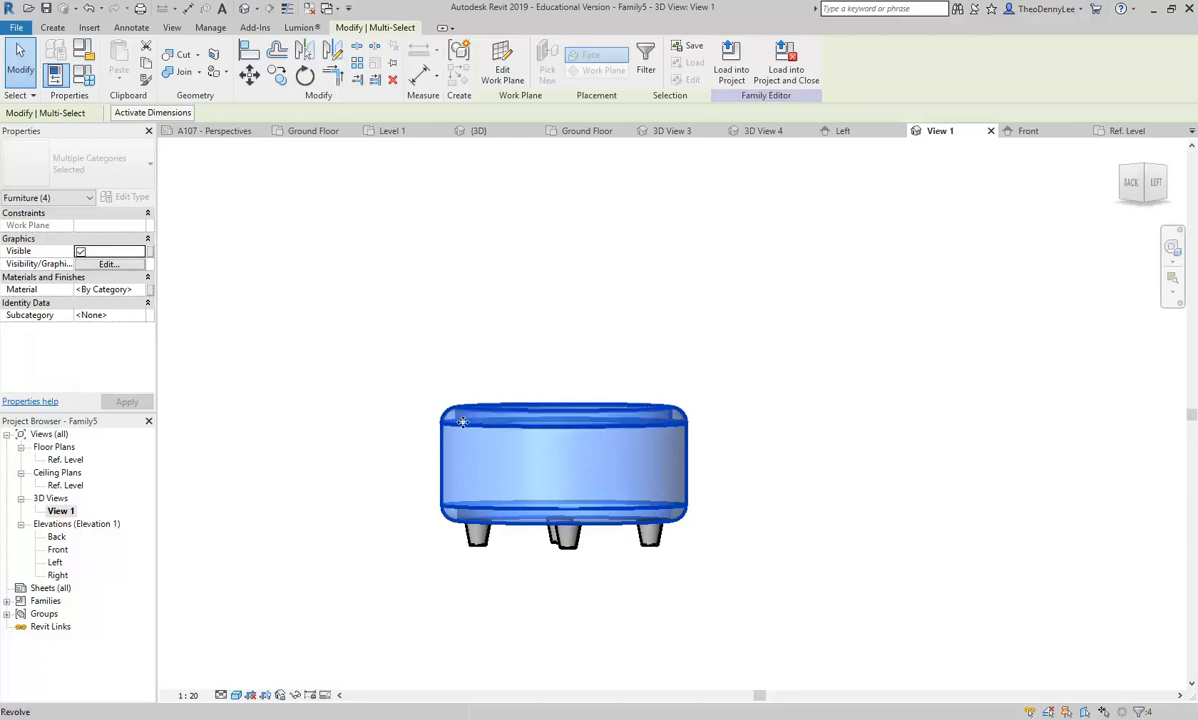
pyautogui.click(140, 290)
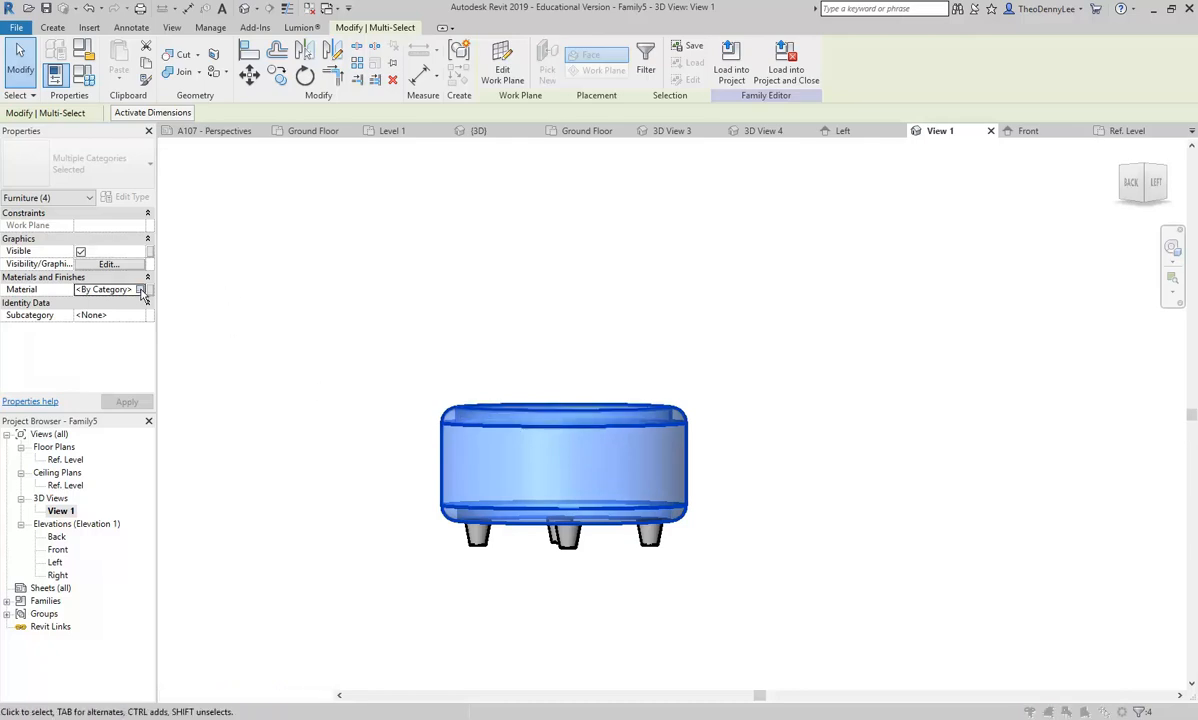
pyautogui.click(148, 289)
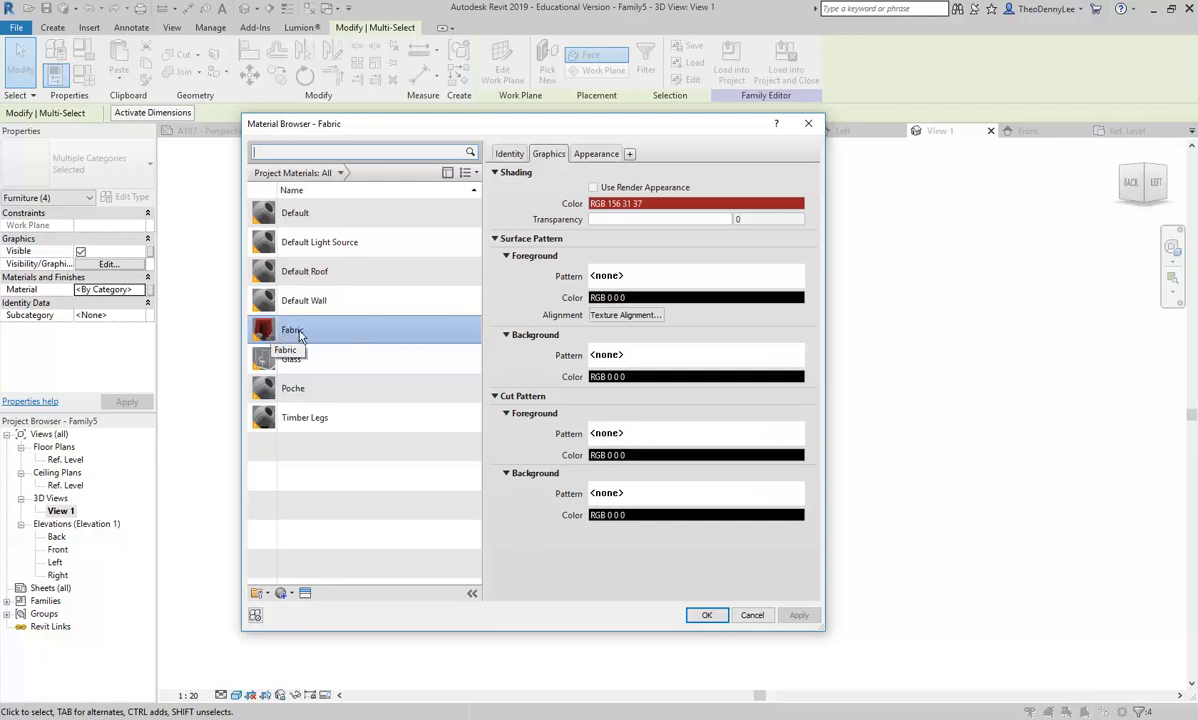
pyautogui.click(706, 615)
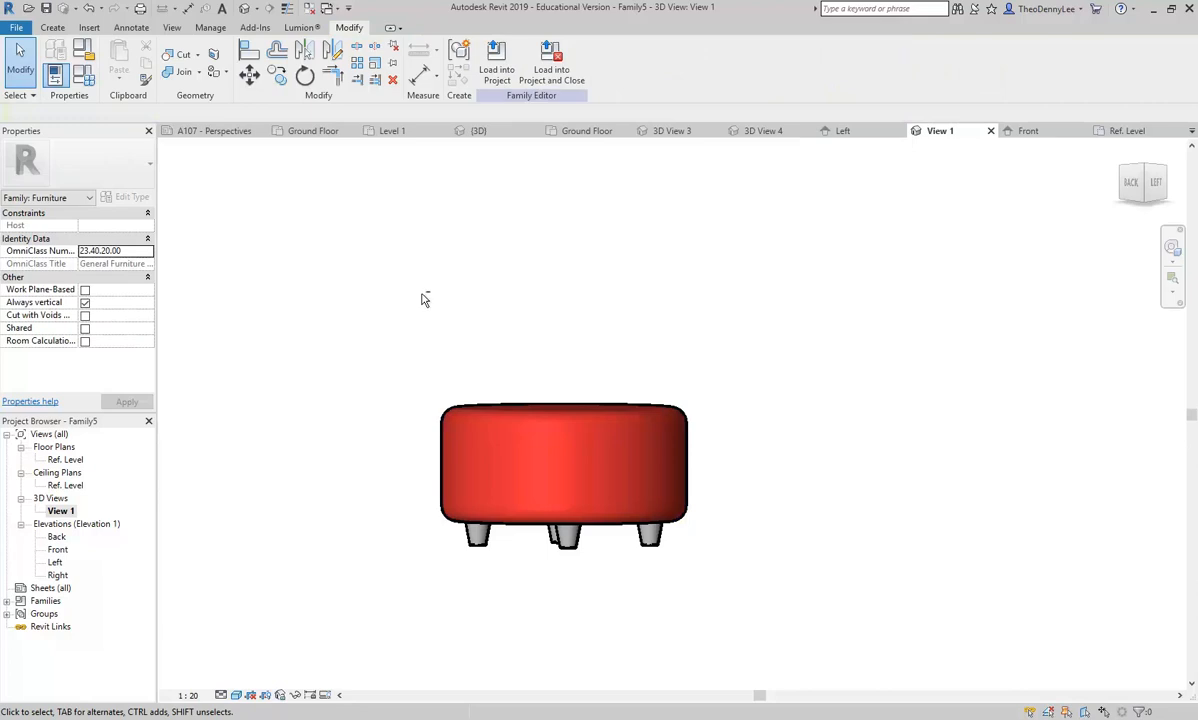
# - Select the four tapered legs and choose Timber Legs as their material
pyautogui.keyDown('shift'); pyautogui.moveTo(423, 297); pyautogui.dragTo(446, 296, button='middle'); pyautogui.keyUp('shift')
pyautogui.scroll(2, 580, 575)
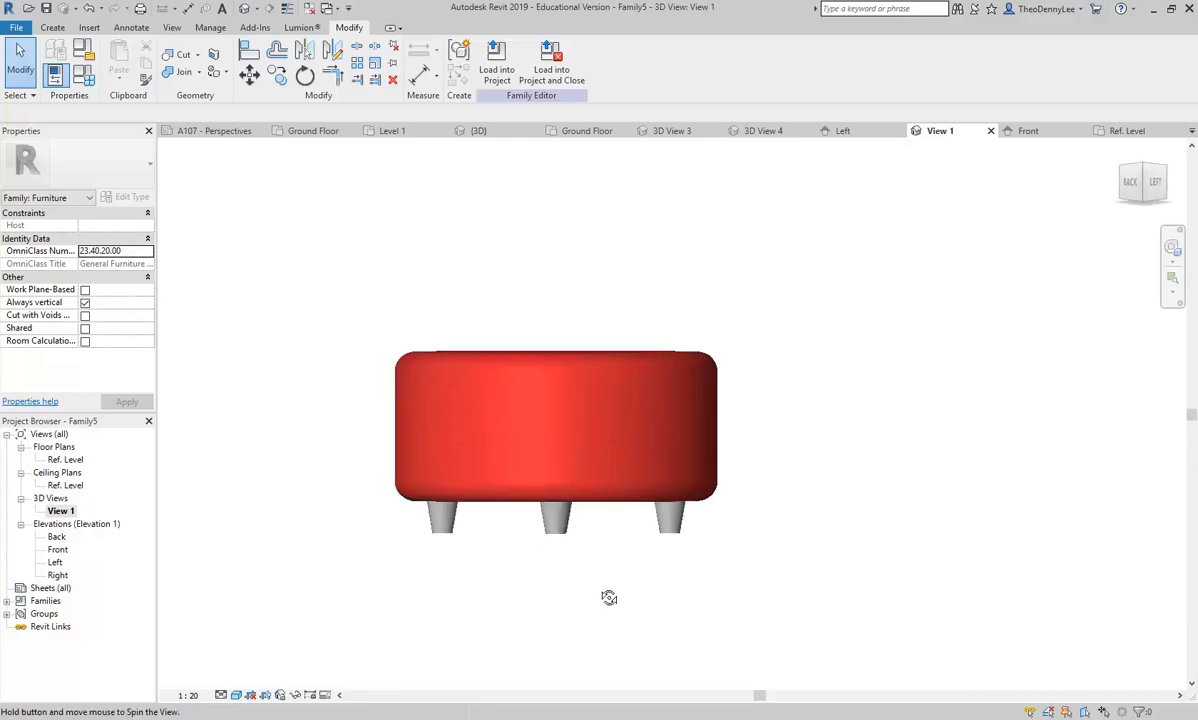
pyautogui.keyDown('shift'); pyautogui.moveTo(713, 575); pyautogui.dragTo(698, 559, button='middle'); pyautogui.keyUp('shift')
pyautogui.moveTo(719, 567); pyautogui.dragTo(347, 521)
pyautogui.moveTo(758, 590); pyautogui.dragTo(354, 525)
pyautogui.scroll(1, 472, 590)
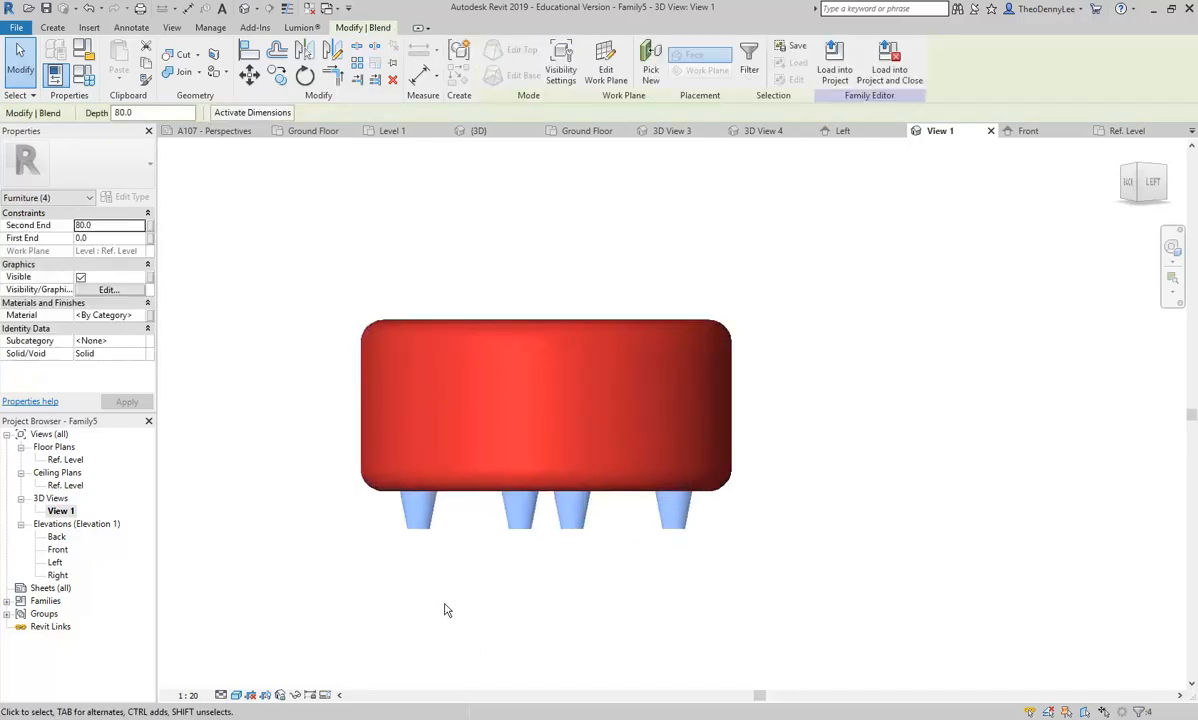
pyautogui.moveTo(727, 583); pyautogui.dragTo(302, 518)
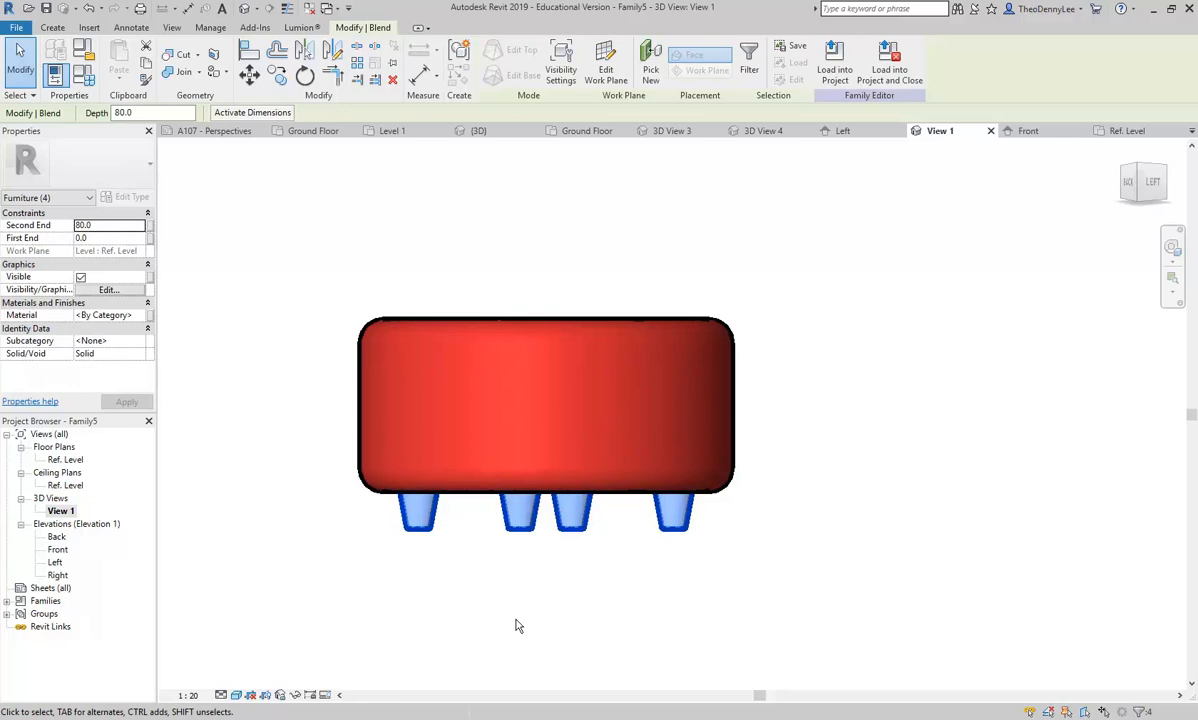
pyautogui.click(141, 316)
pyautogui.click(142, 316)
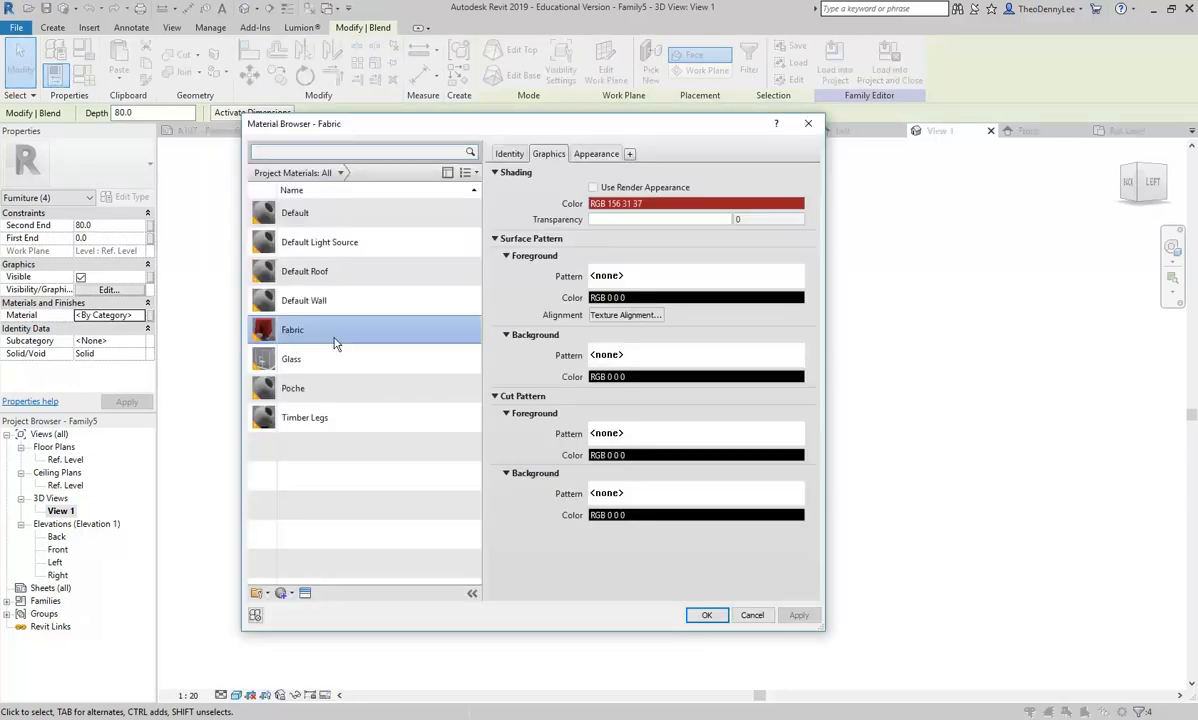
pyautogui.click(310, 421)
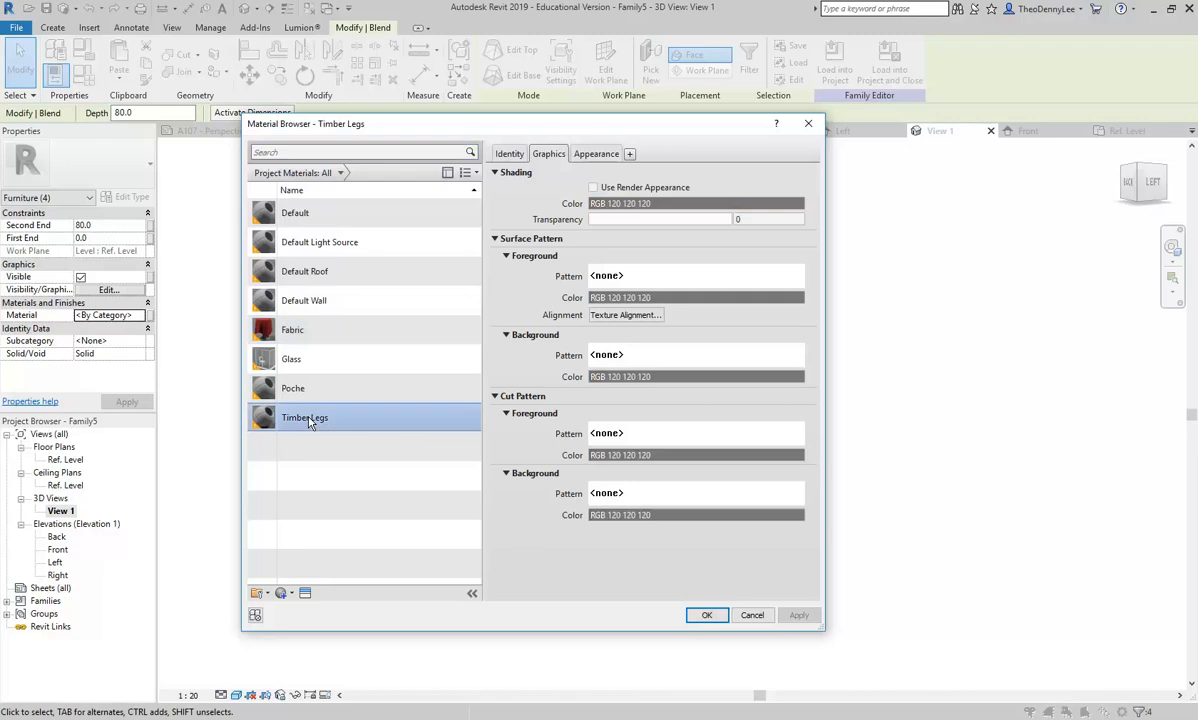
# - Replace the Timber Legs appearance with Birch - Stained Light Medium Gloss from the Wood category of the Appearance Library
pyautogui.click(596, 155)
pyautogui.rightClick(596, 160)
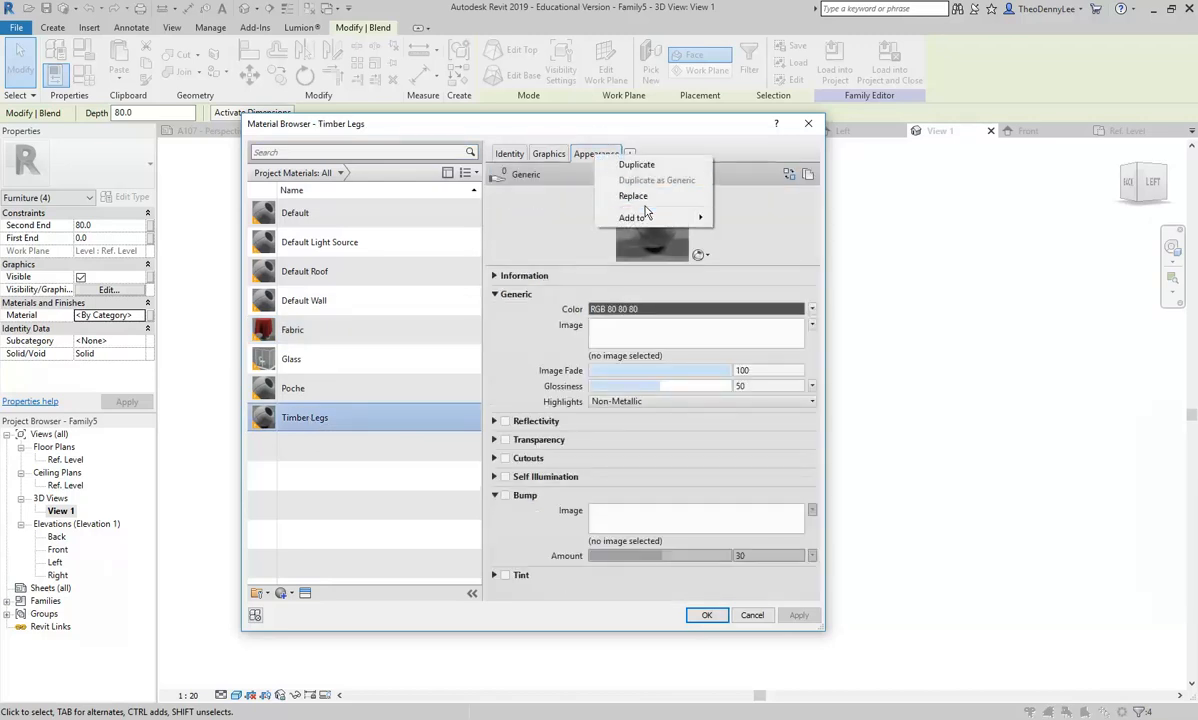
pyautogui.click(632, 193)
pyautogui.doubleClick(331, 278)
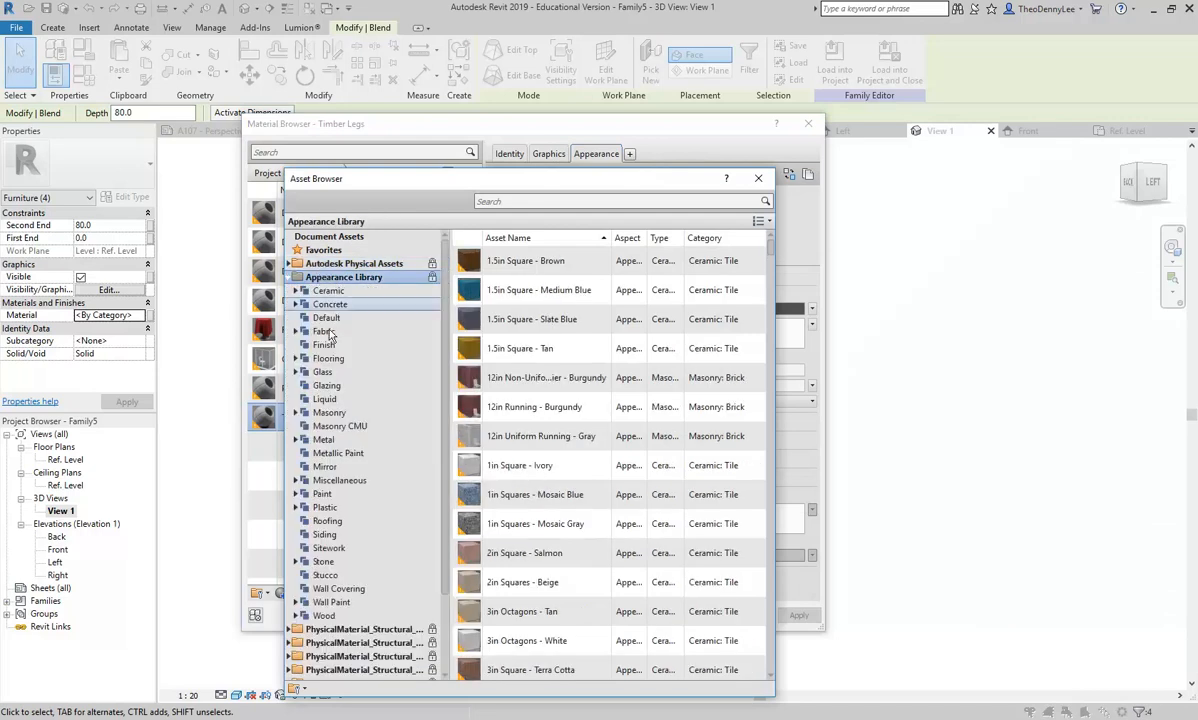
pyautogui.doubleClick(325, 616)
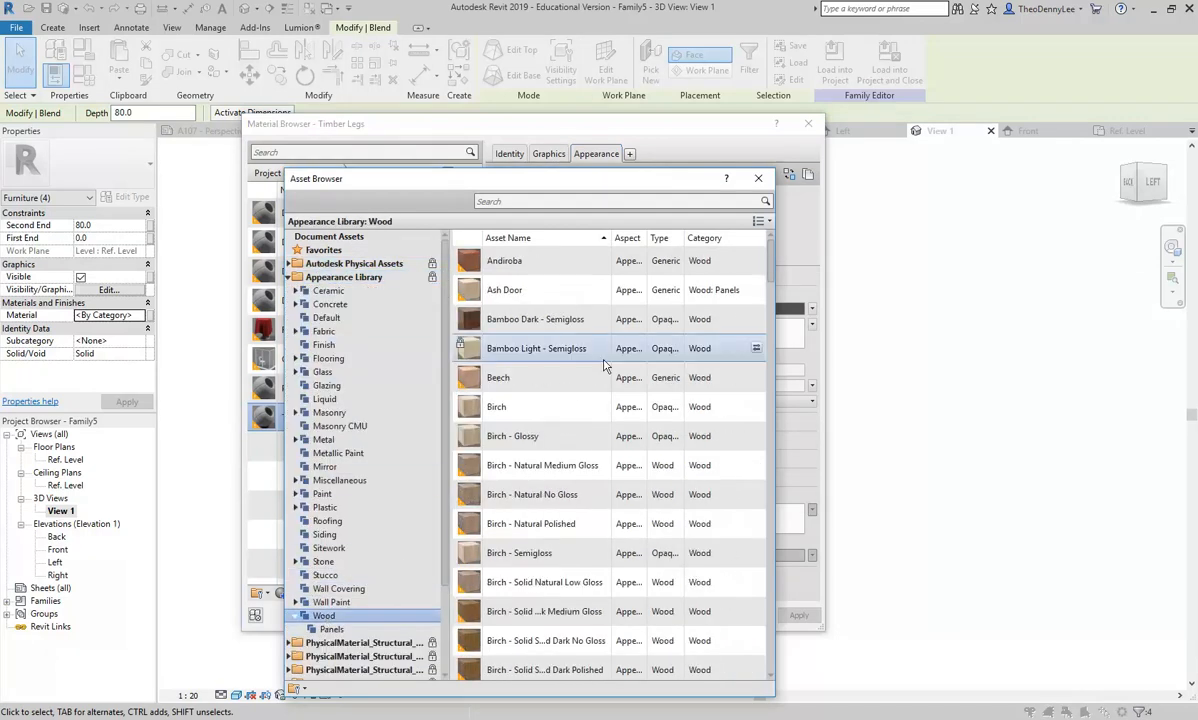
pyautogui.scroll(-3, 531, 497)
pyautogui.scroll(-1, 531, 497)
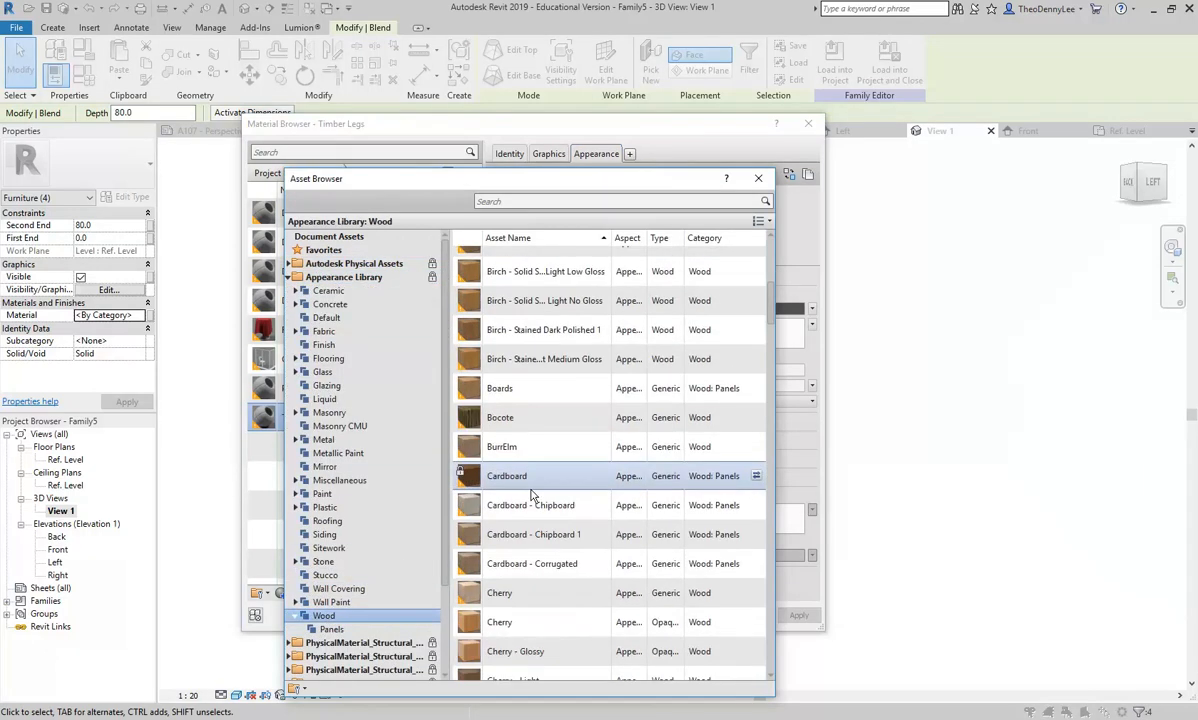
pyautogui.doubleClick(507, 368)
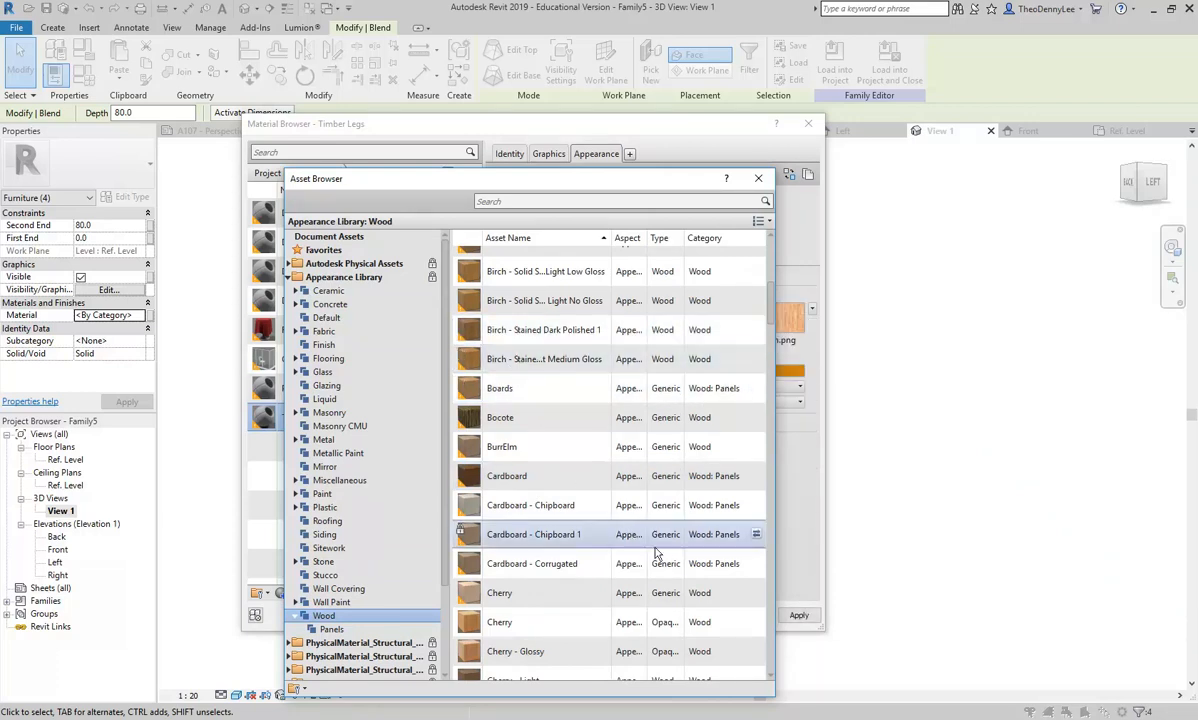
pyautogui.scroll(1, 657, 553)
pyautogui.click(758, 178)
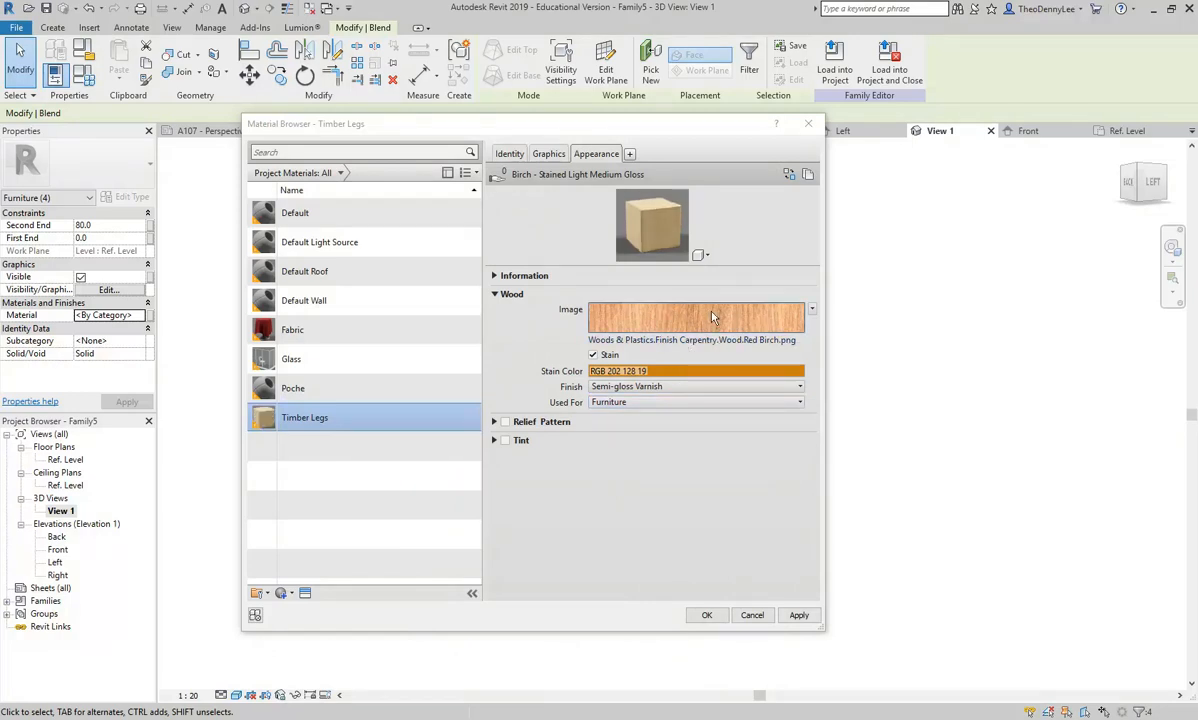
# - Keep the Timber Legs wood stained and change its stain colour to RGB 194 146 73, with saturation 120 and luminance 126
pyautogui.click(594, 356)
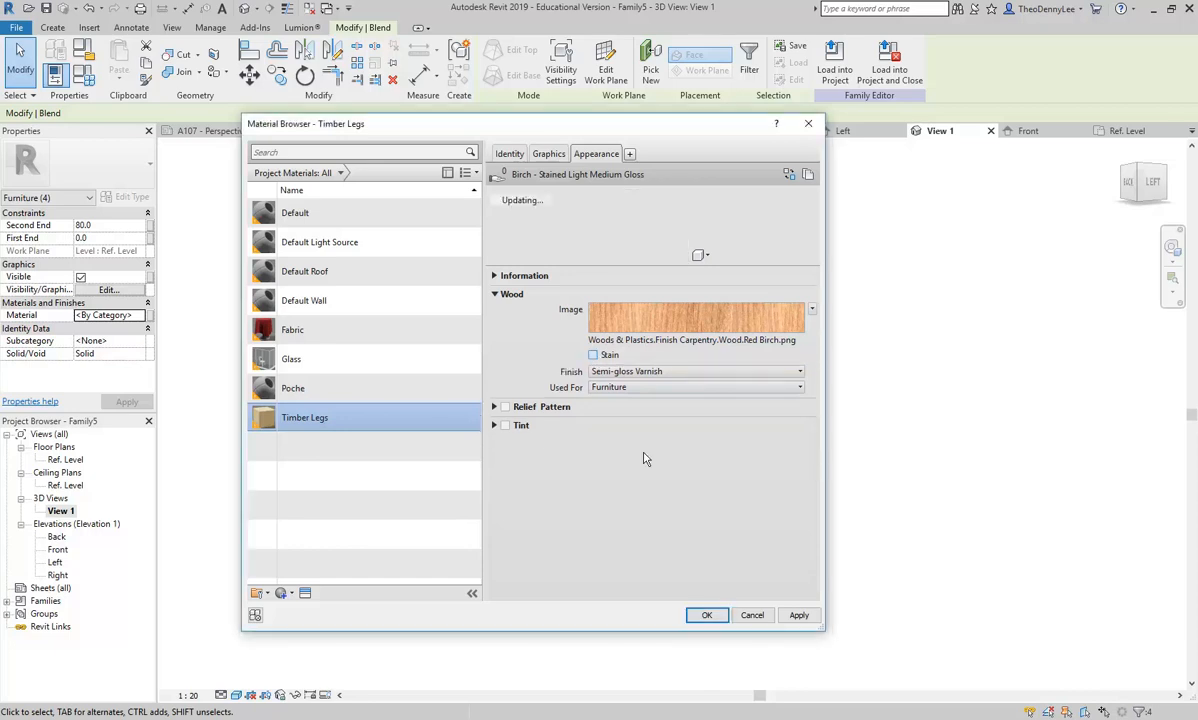
pyautogui.click(593, 355)
pyautogui.click(671, 371)
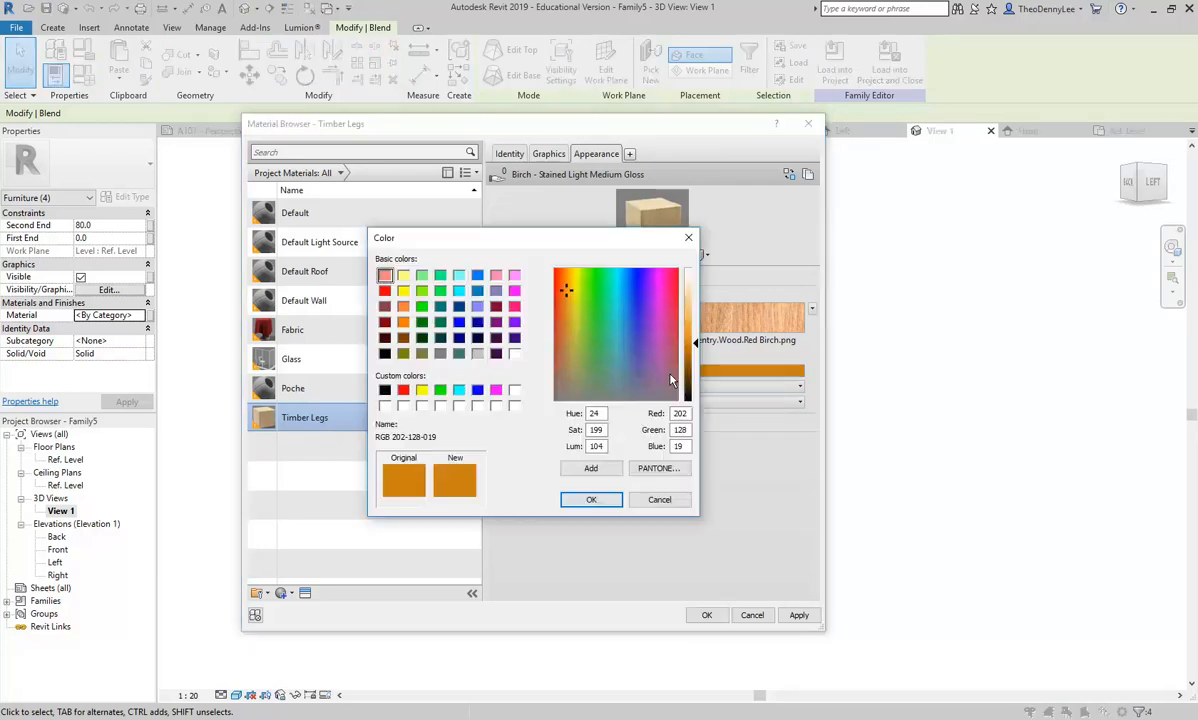
pyautogui.click(695, 345)
pyautogui.moveTo(695, 345); pyautogui.dragTo(695, 331)
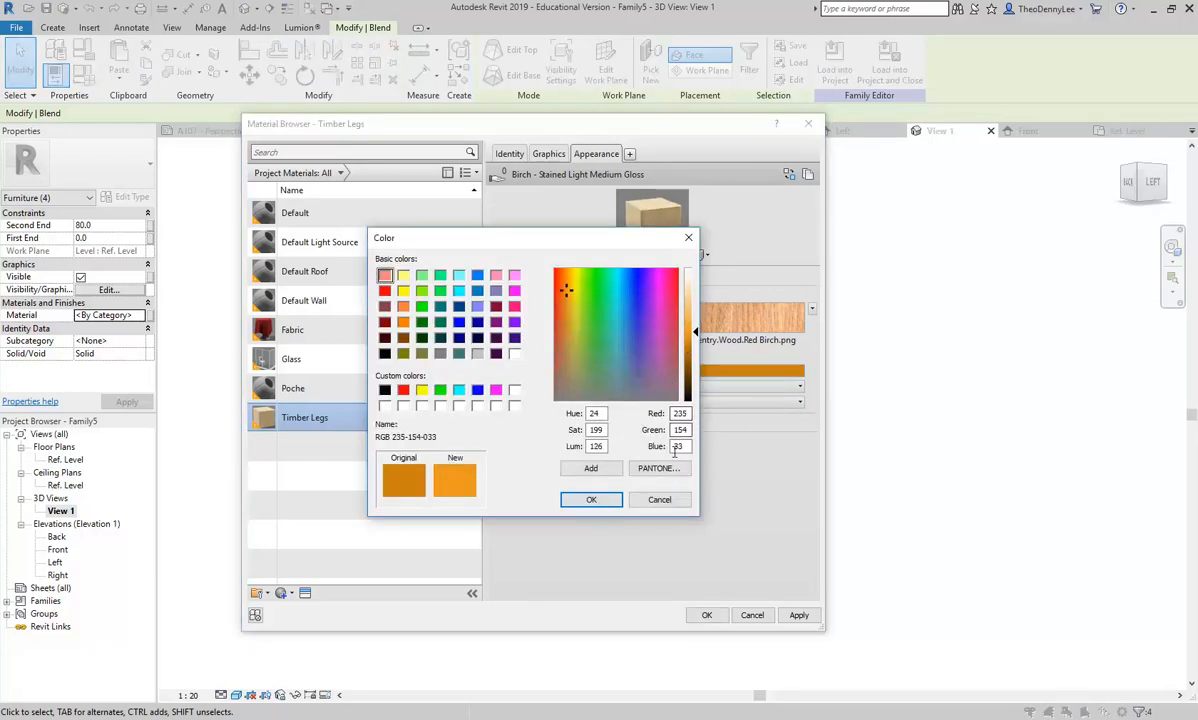
pyautogui.doubleClick(600, 429)
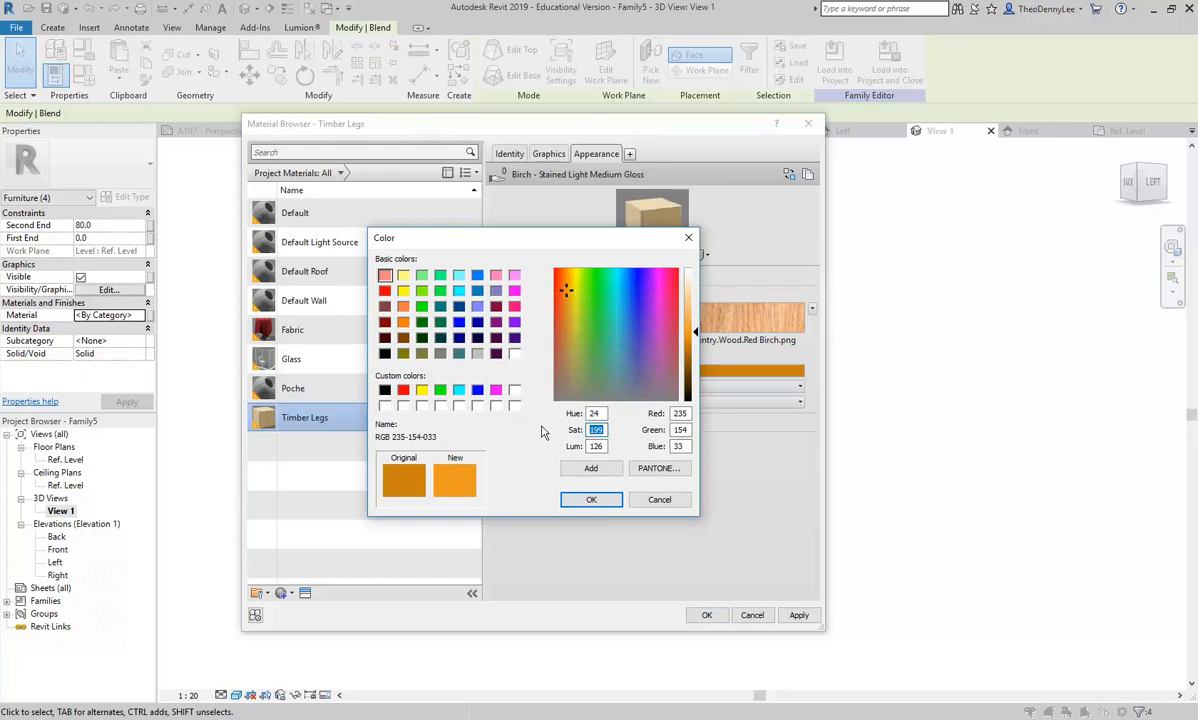
pyautogui.write('120')
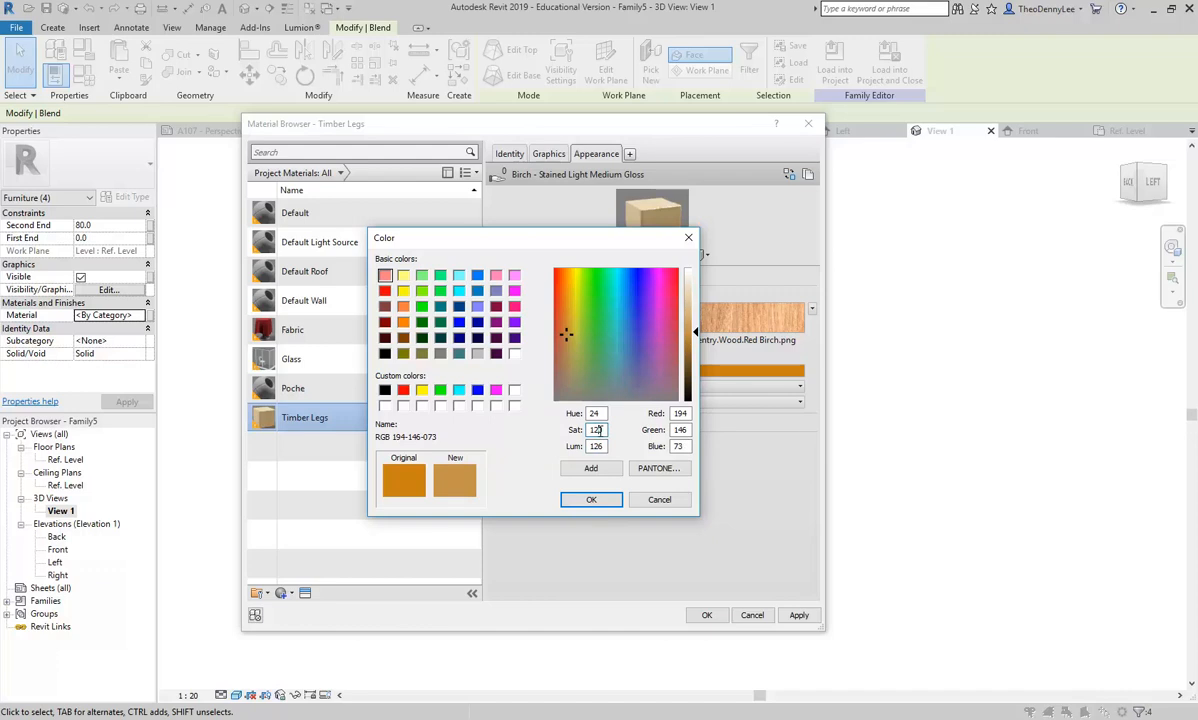
pyautogui.click(591, 500)
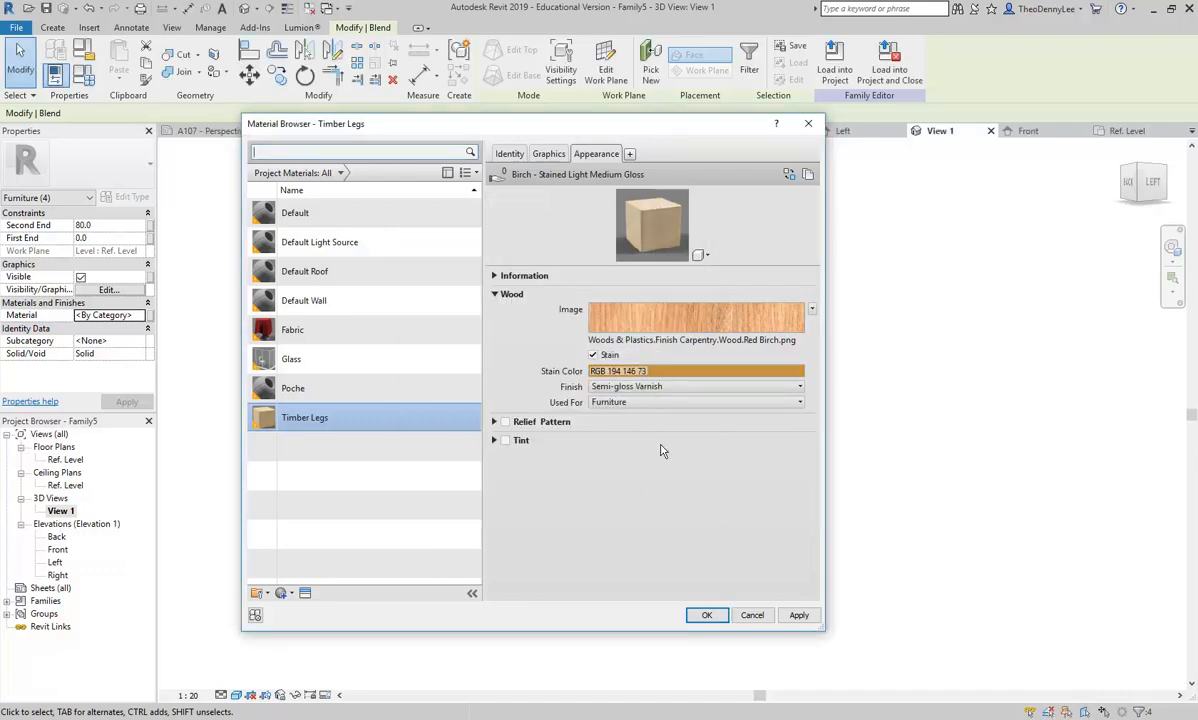
# - Make the Timber Legs shading use the render appearance, and return to the material's wood appearance settings
pyautogui.click(548, 154)
pyautogui.click(593, 187)
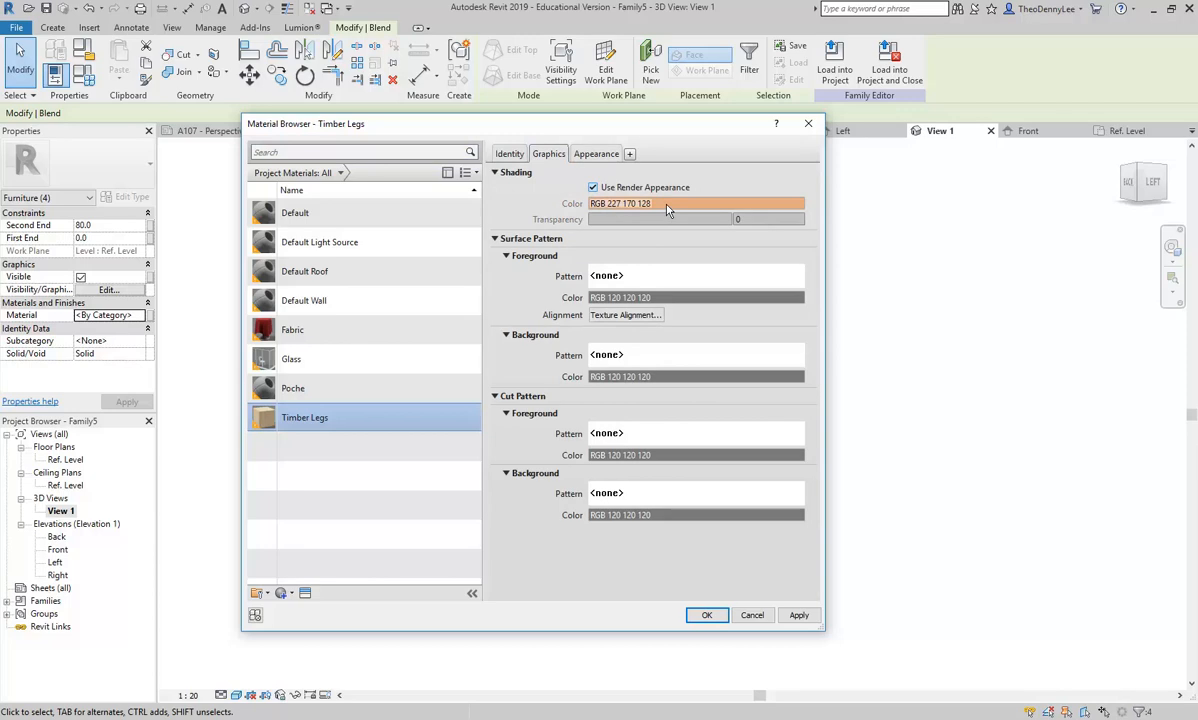
pyautogui.click(592, 154)
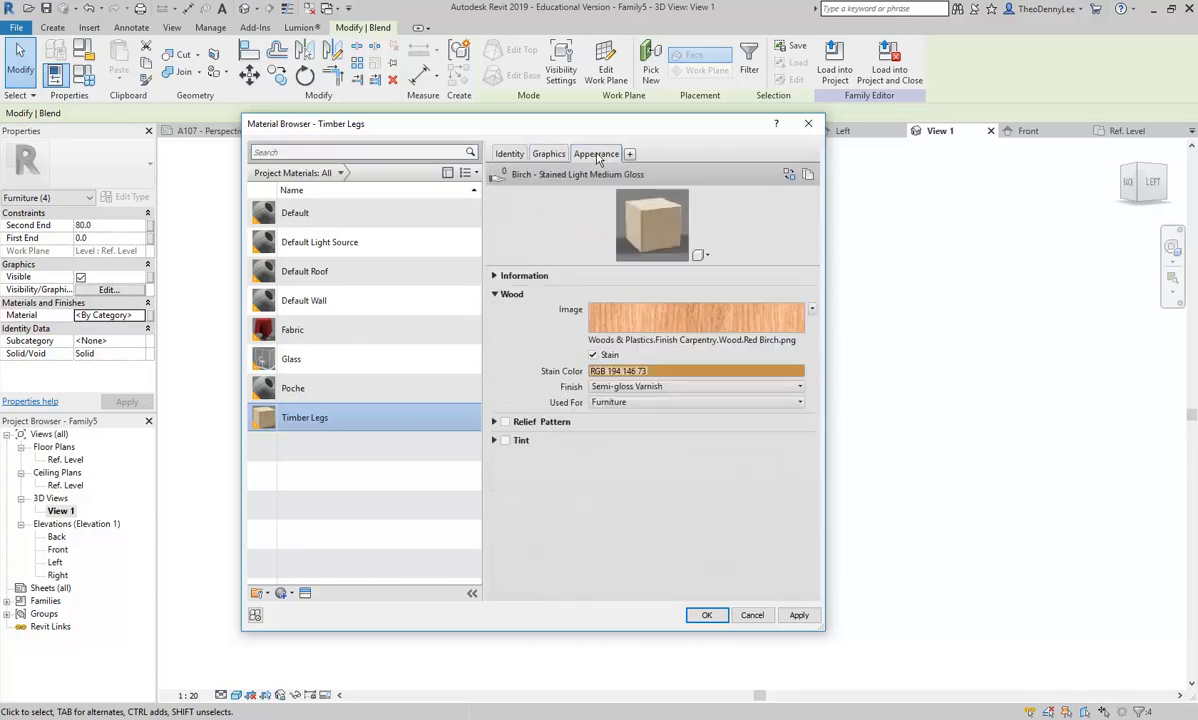
pyautogui.moveTo(670, 325)
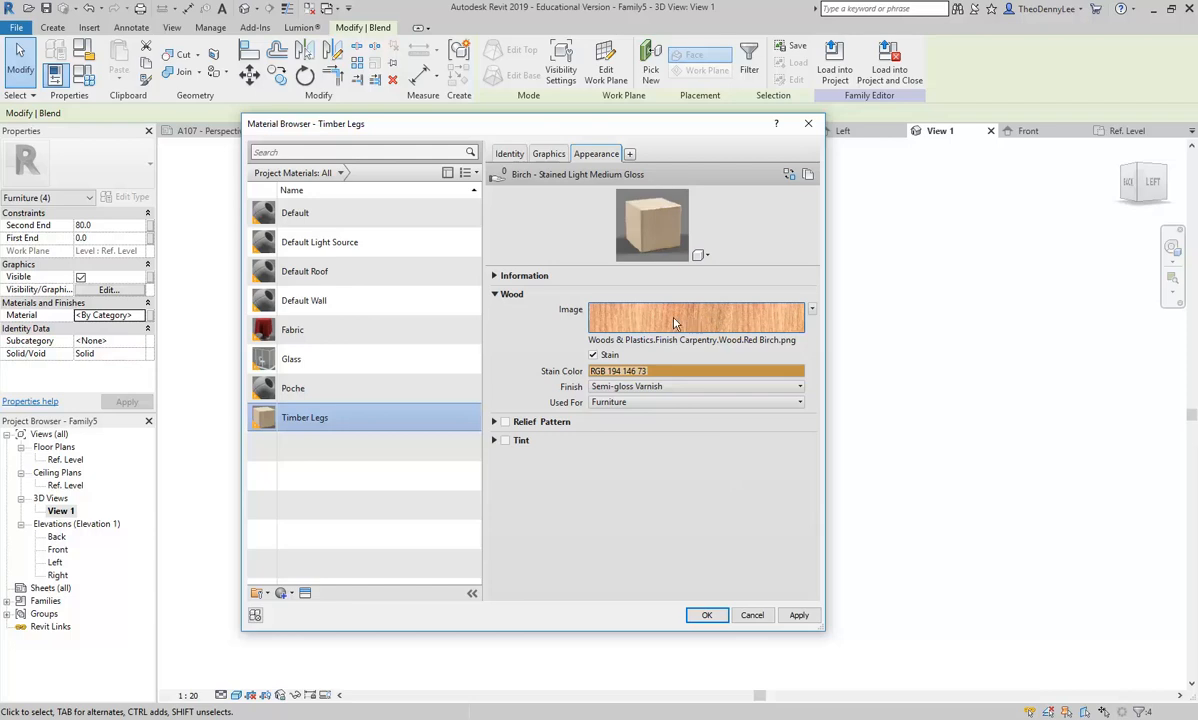
# - Check the Timber Legs graphics for render-appearance shading, assign the material to the four legs and clear the selection
pyautogui.click(546, 154)
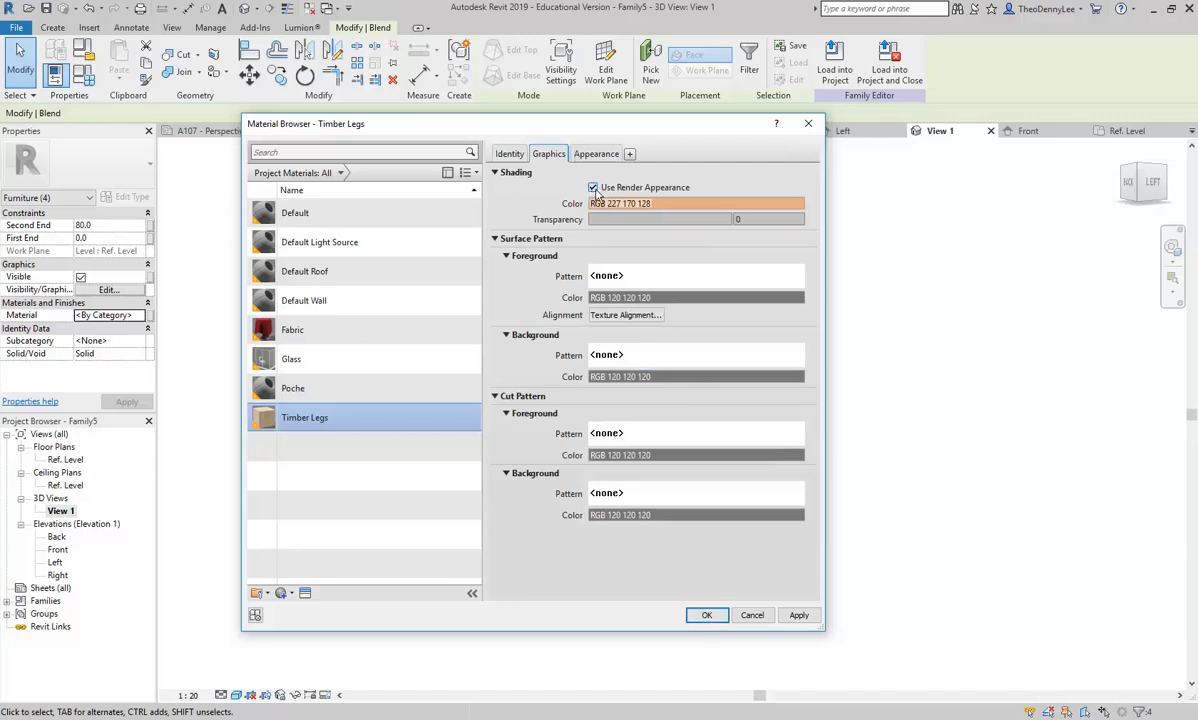
pyautogui.click(704, 616)
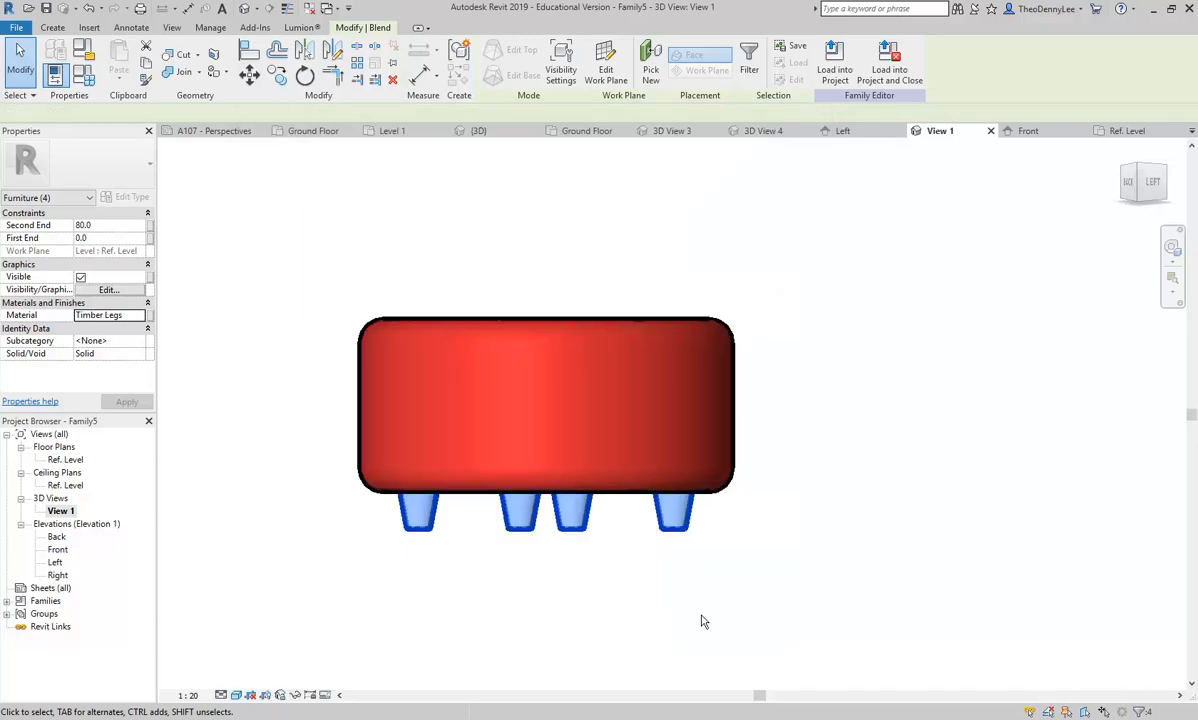
pyautogui.click(654, 613)
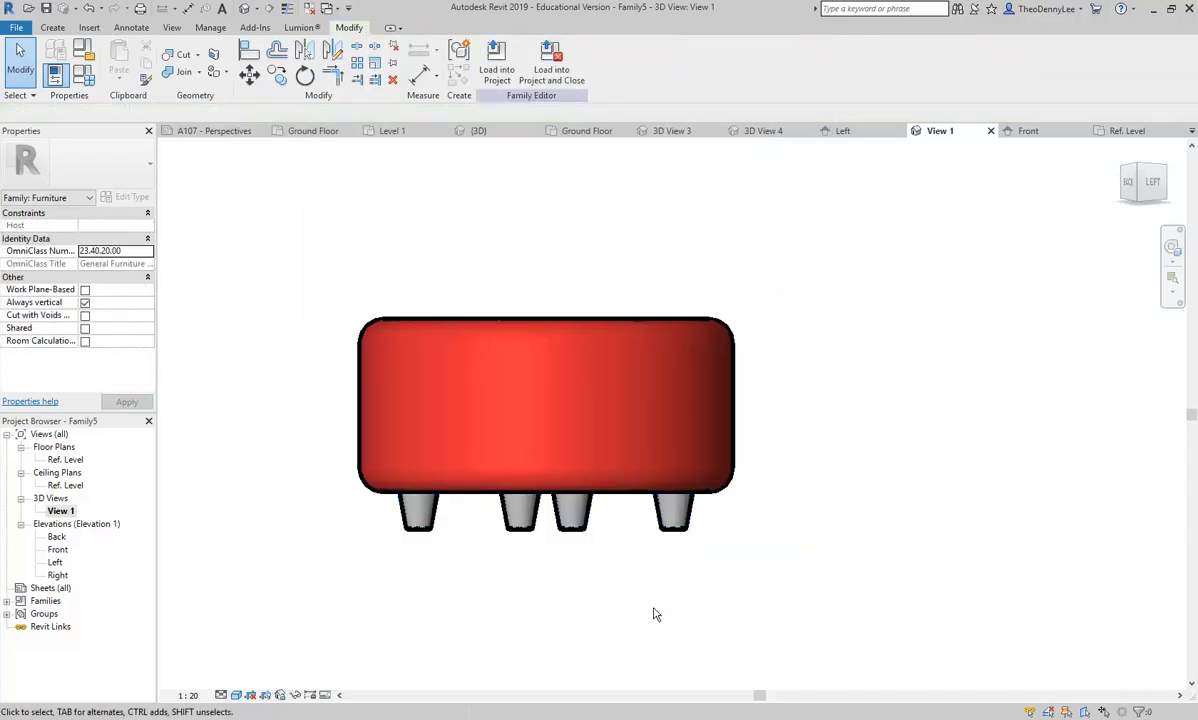
# - Reselect the four legs, confirm Timber Legs as their material again and clear the selection
pyautogui.moveTo(822, 613); pyautogui.dragTo(254, 528)
pyautogui.click(145, 315)
pyautogui.click(707, 614)
pyautogui.click(580, 604)
# - Set the ottoman's 3D view to the Realistic visual style and inspect the leg and fabric finishes
pyautogui.keyDown('shift'); pyautogui.moveTo(449, 508); pyautogui.dragTo(477, 594, button='middle'); pyautogui.keyUp('shift')
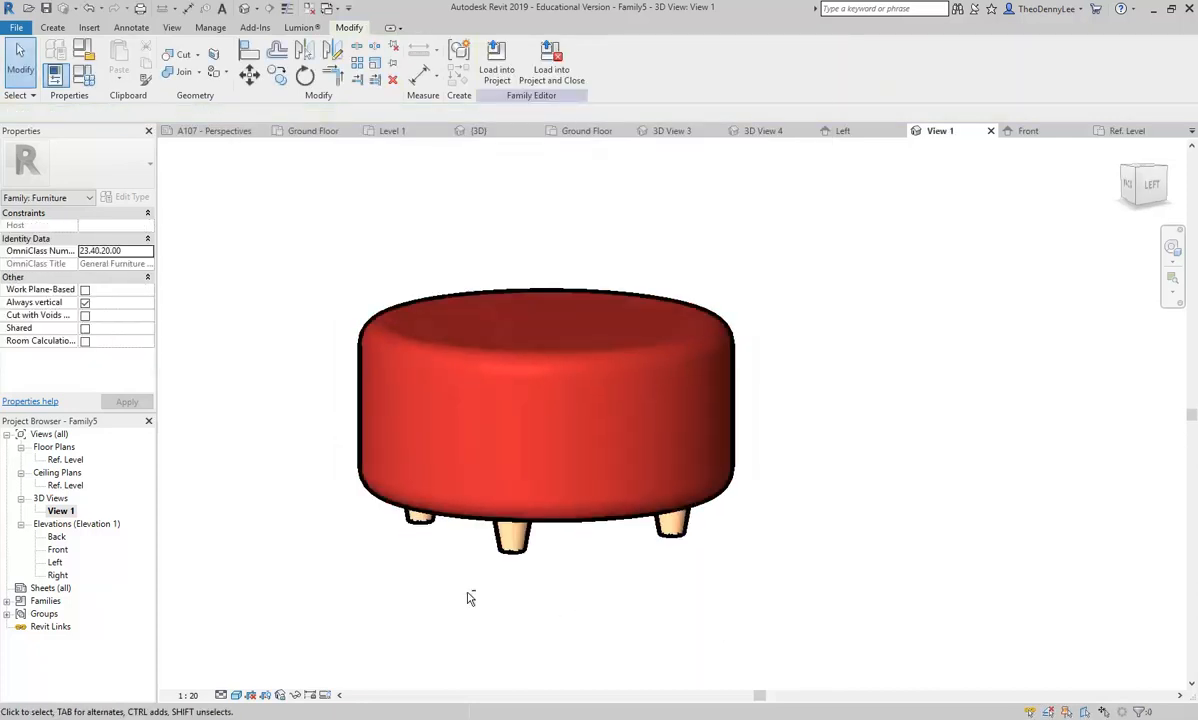
pyautogui.keyDown('shift'); pyautogui.moveTo(364, 634); pyautogui.dragTo(286, 658, button='middle'); pyautogui.keyUp('shift')
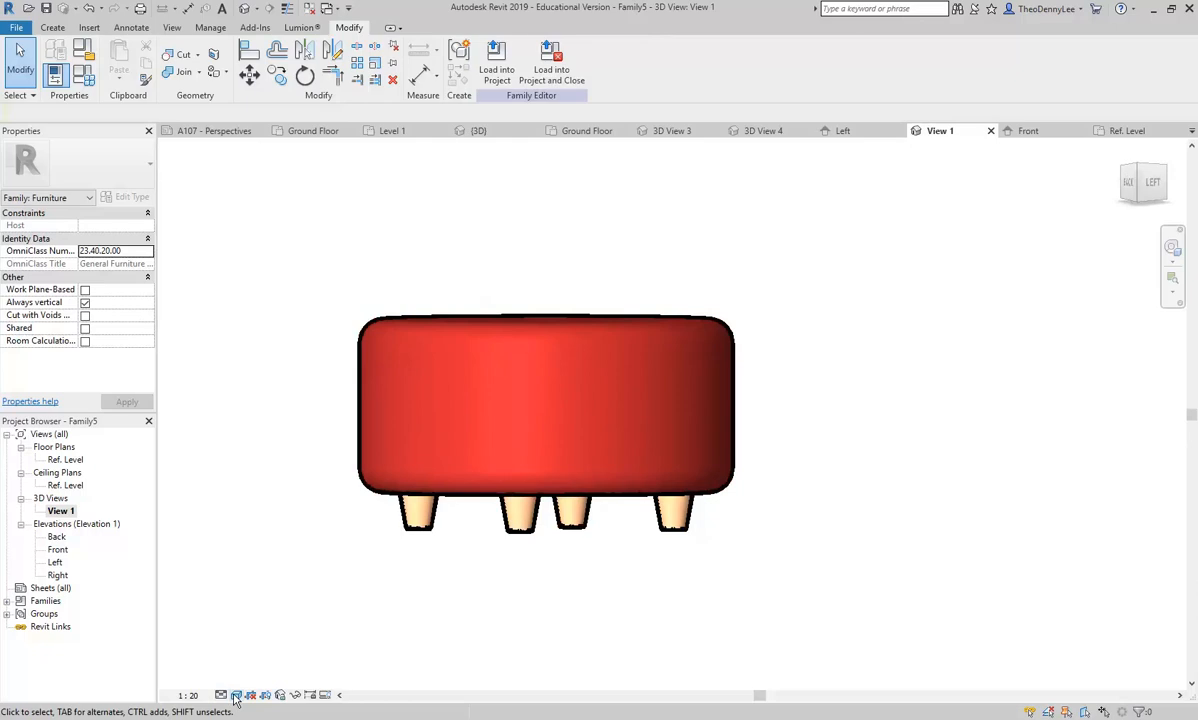
pyautogui.click(236, 695)
pyautogui.click(265, 661)
pyautogui.scroll(3, 463, 548)
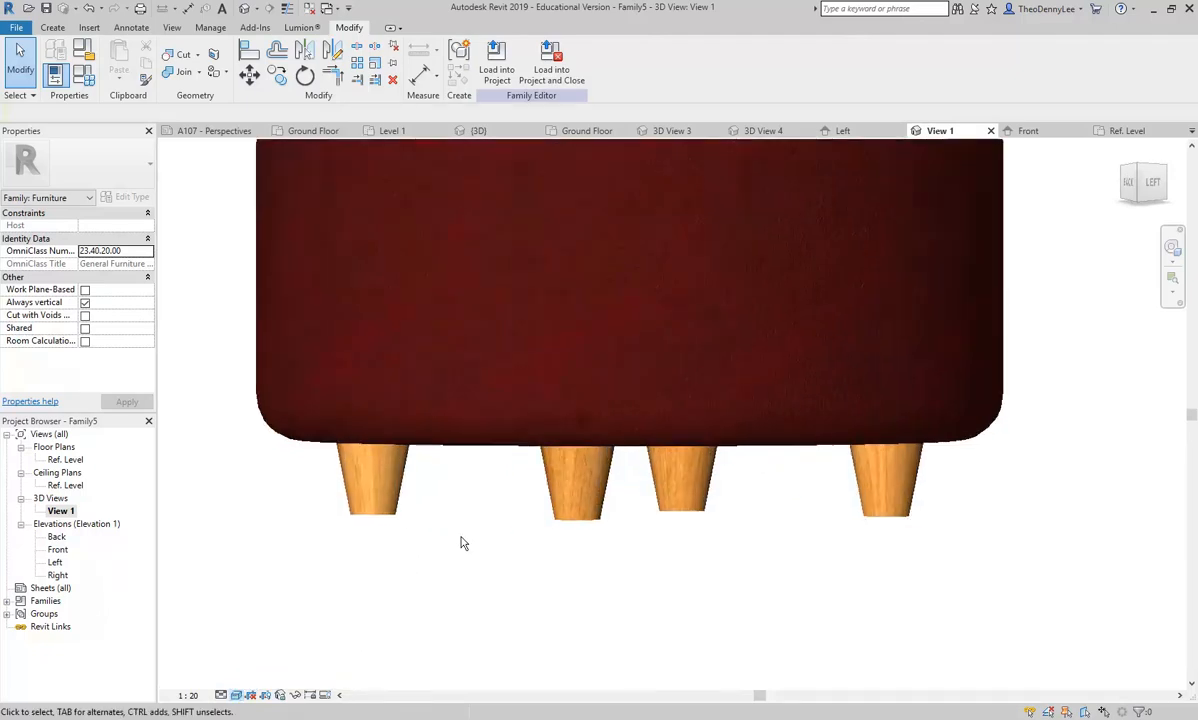
pyautogui.scroll(-3, 463, 542)
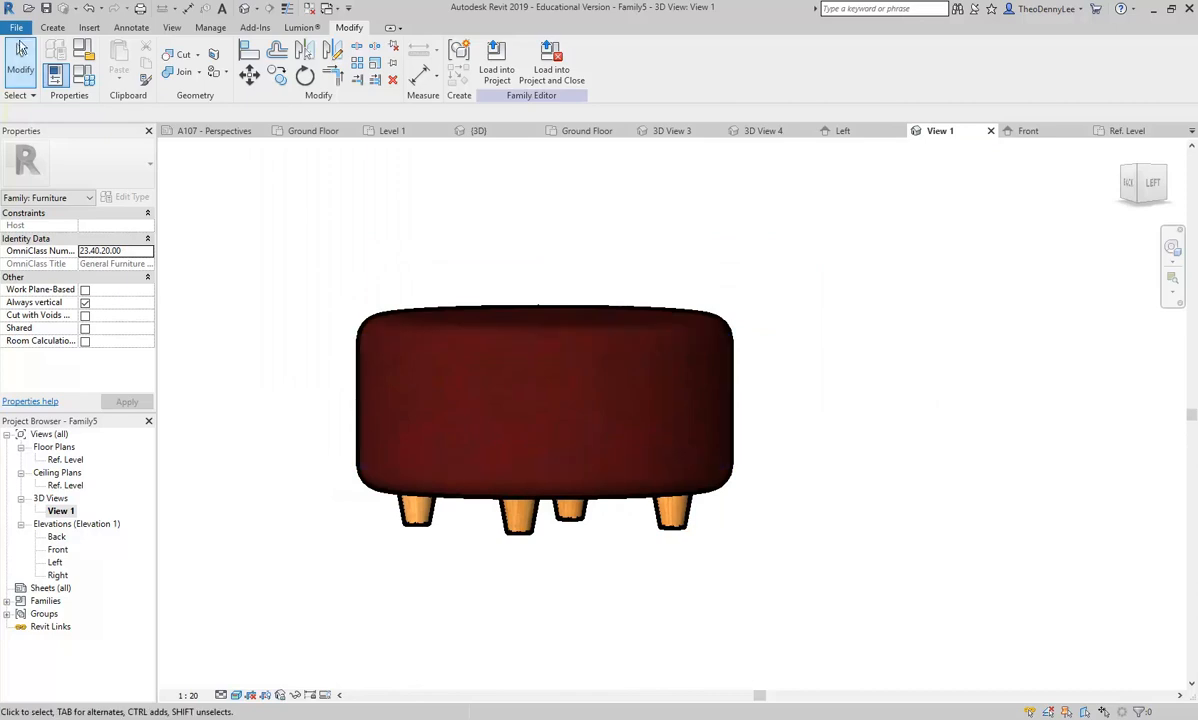
# - Save the family as Ottoman Small in EDU_DC_InteriorDesign > Revit Library > Furniture on the StudentResources (P:) drive
pyautogui.click(17, 27)
pyautogui.moveTo(55, 190)
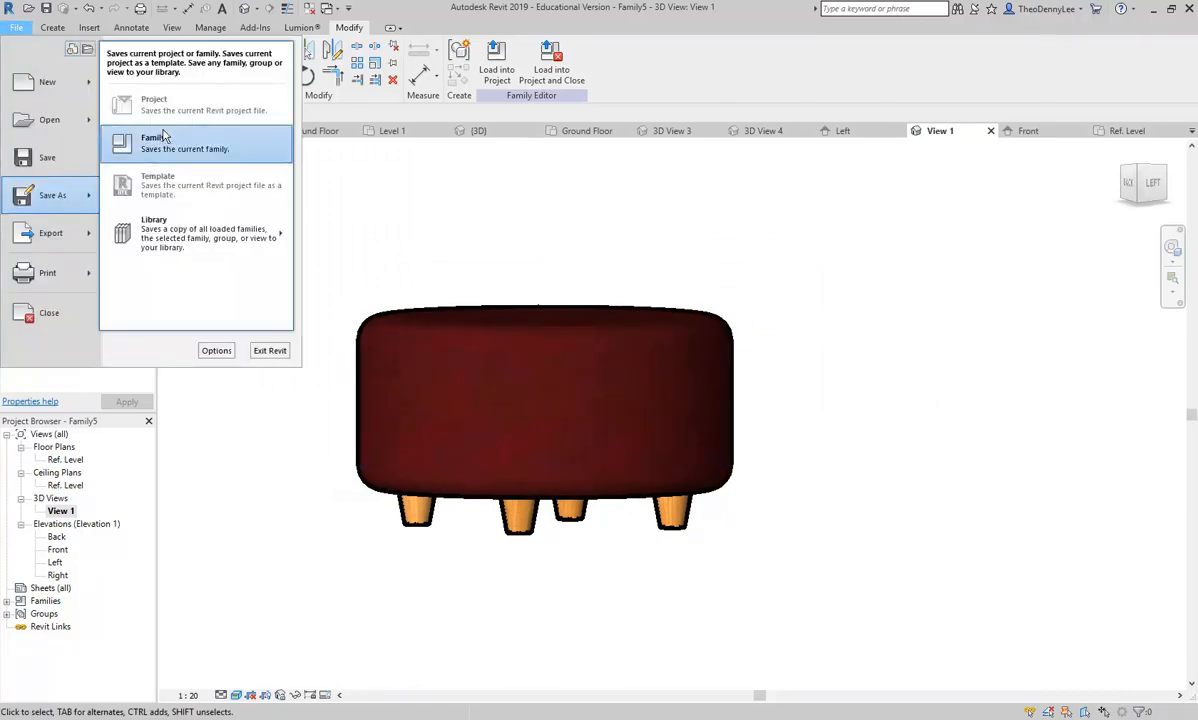
pyautogui.click(157, 133)
pyautogui.click(567, 112)
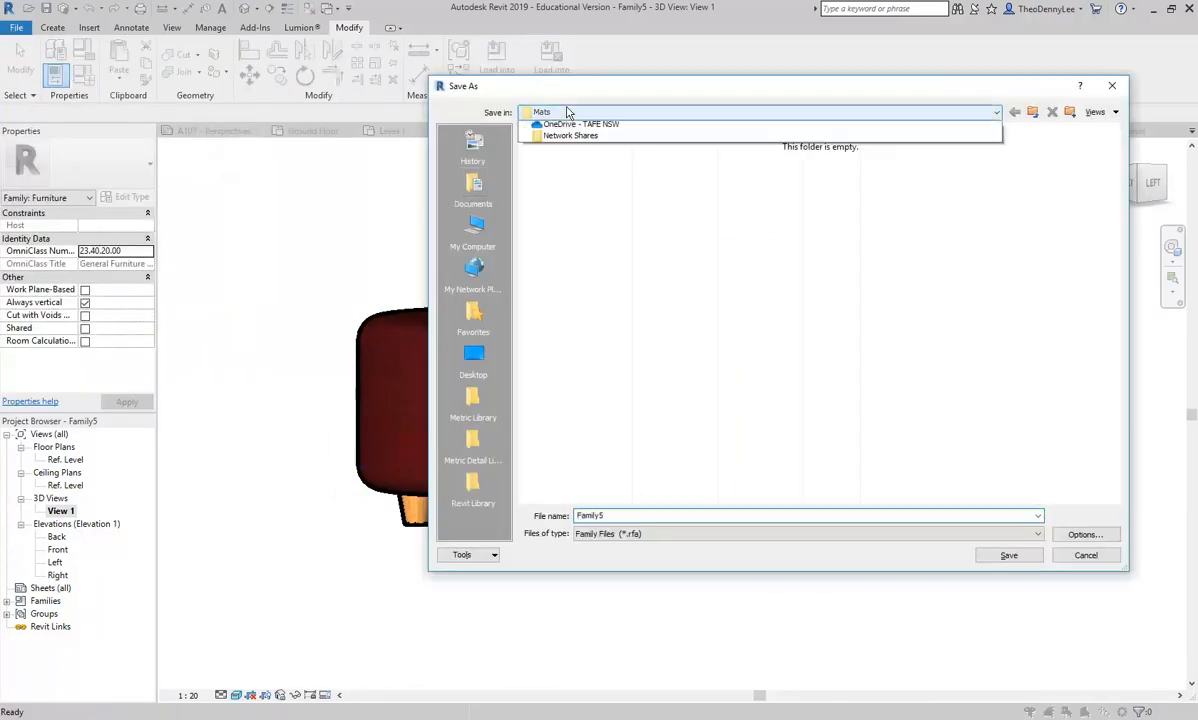
pyautogui.click(612, 254)
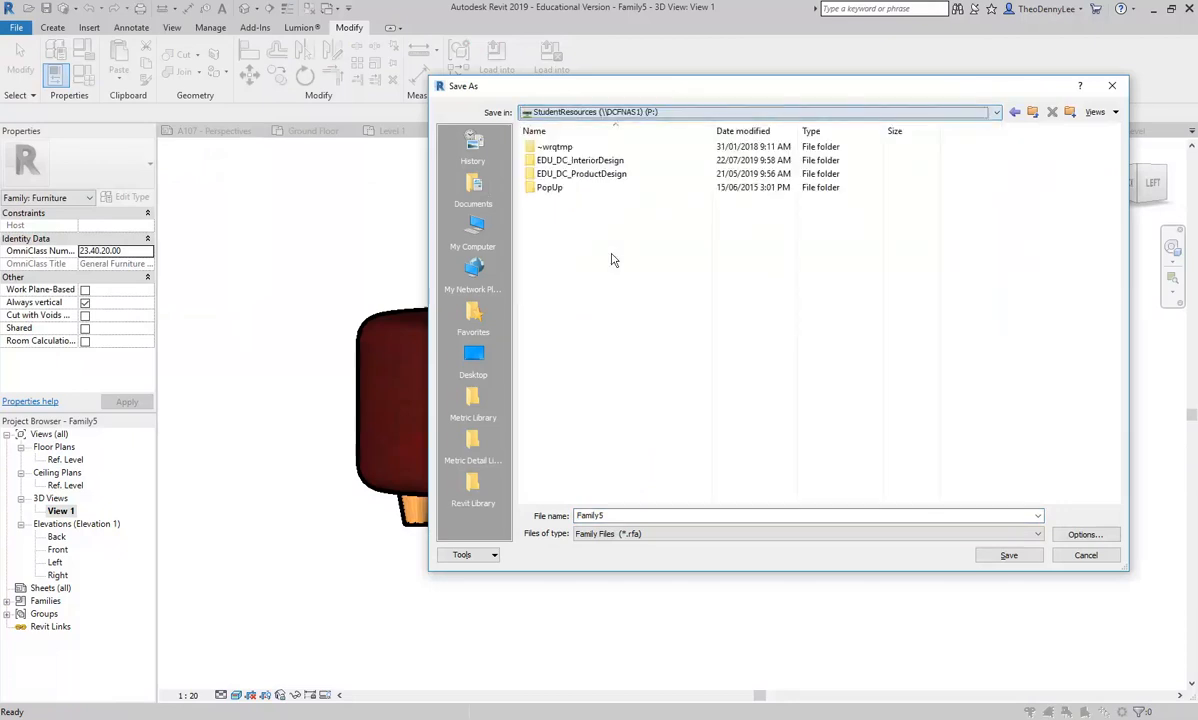
pyautogui.doubleClick(600, 150)
pyautogui.scroll(-2, 601, 347)
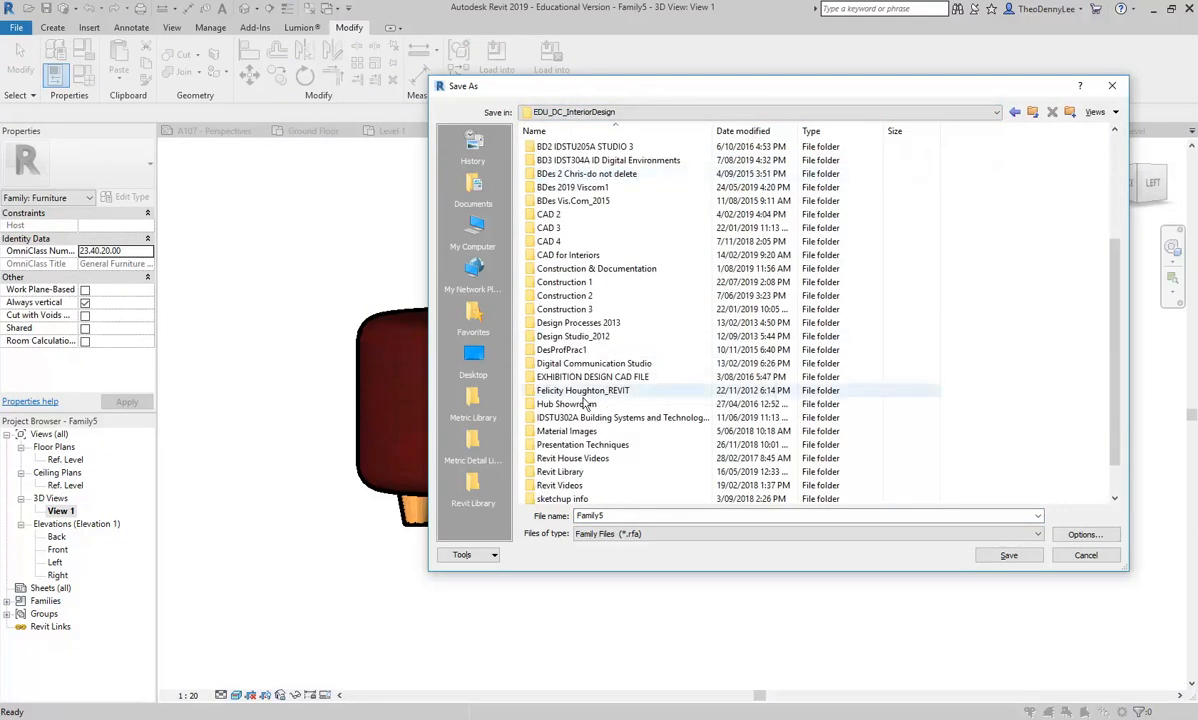
pyautogui.doubleClick(565, 464)
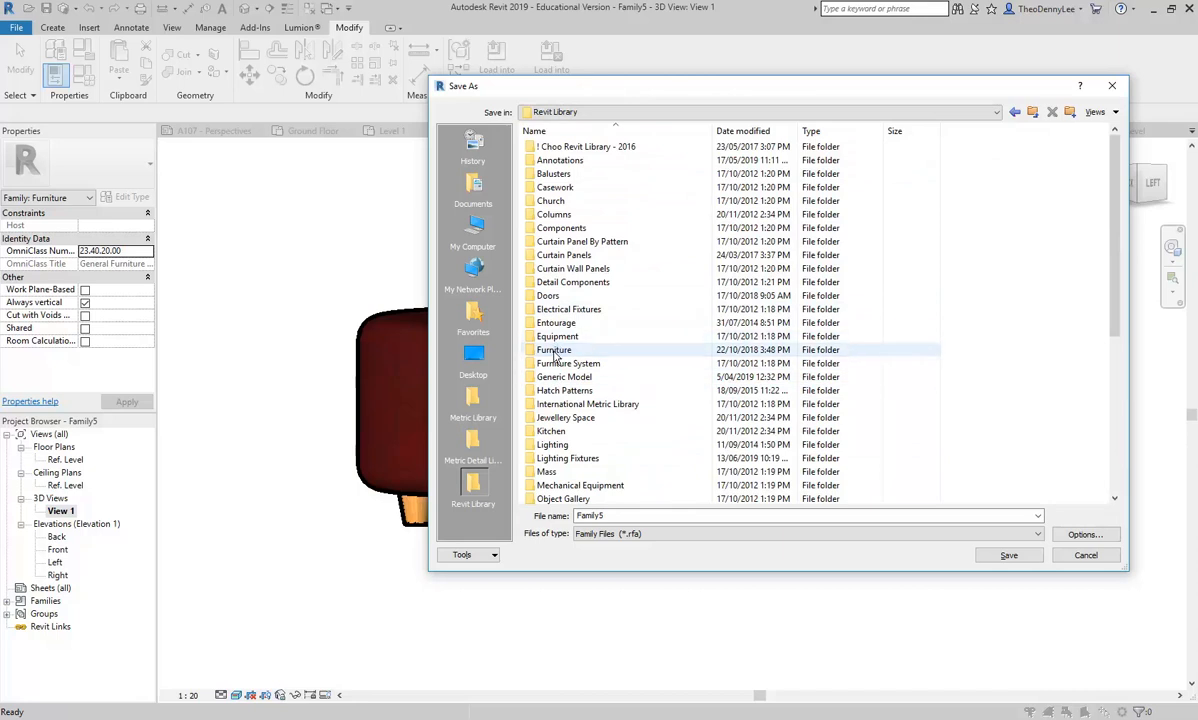
pyautogui.doubleClick(553, 350)
pyautogui.doubleClick(630, 516)
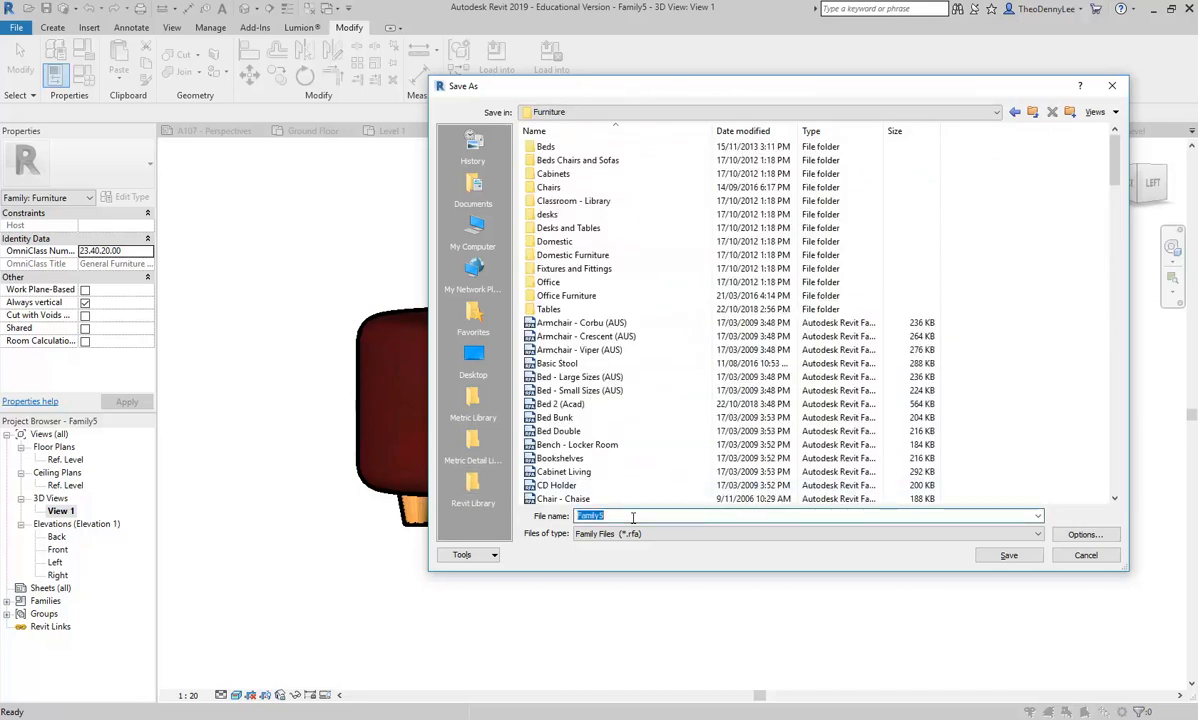
pyautogui.write('Ottoman Small')
pyautogui.click(1009, 555)
# - Load the Ottoman Small family into the MonaVale2019 v2 project
pyautogui.keyDown('shift'); pyautogui.moveTo(399, 235); pyautogui.dragTo(394, 279, button='middle'); pyautogui.keyUp('shift')
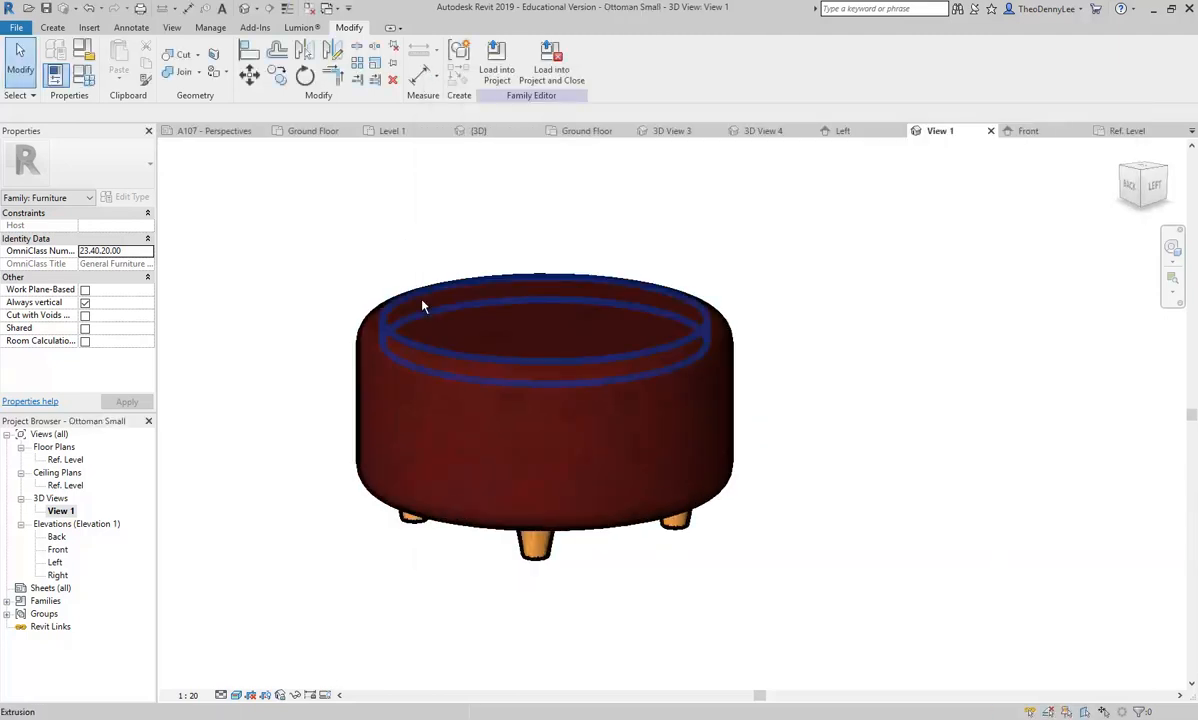
pyautogui.click(496, 72)
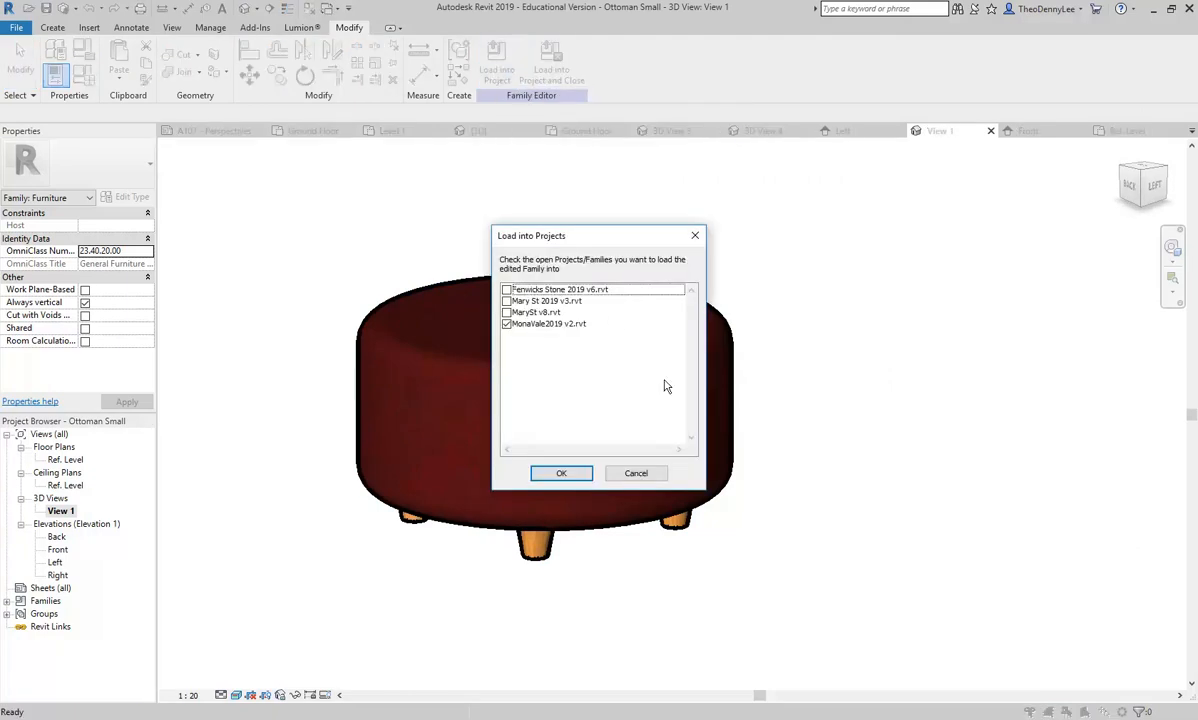
pyautogui.click(557, 473)
# - Place four ottomans on the Ground Floor plan: two beside the window wall and two more along the lower wall, aligned with the corner one
pyautogui.scroll(4, 741, 540)
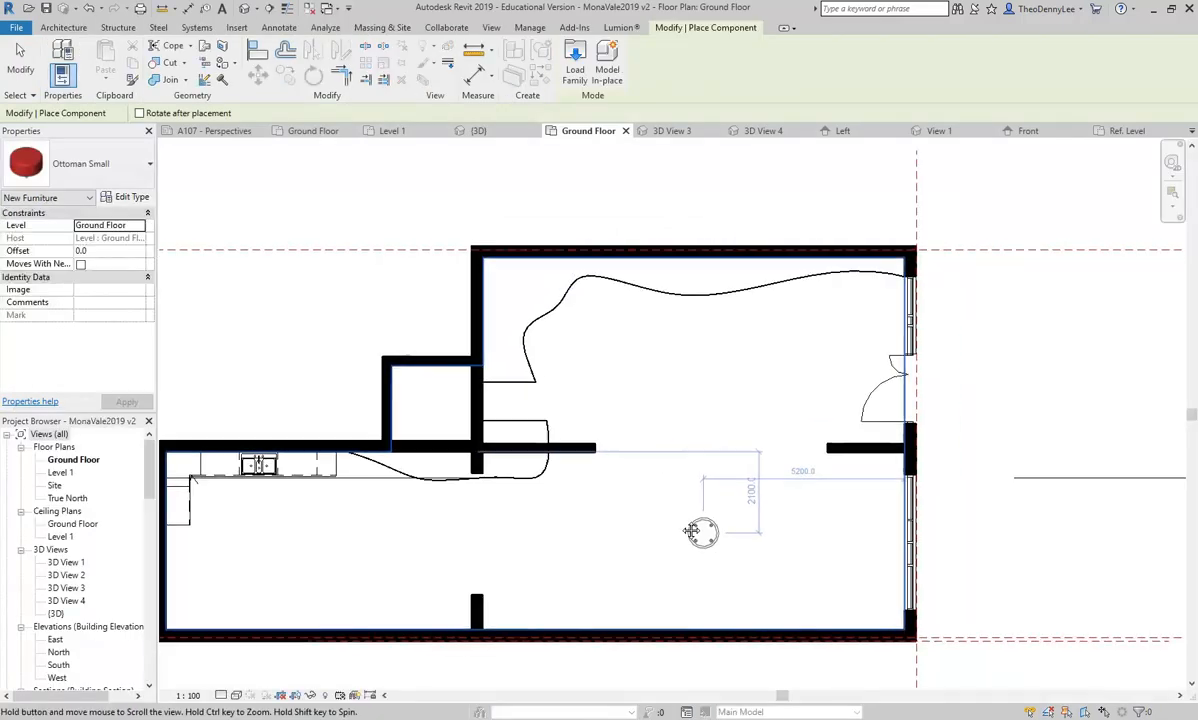
pyautogui.click(795, 537)
pyautogui.click(796, 370)
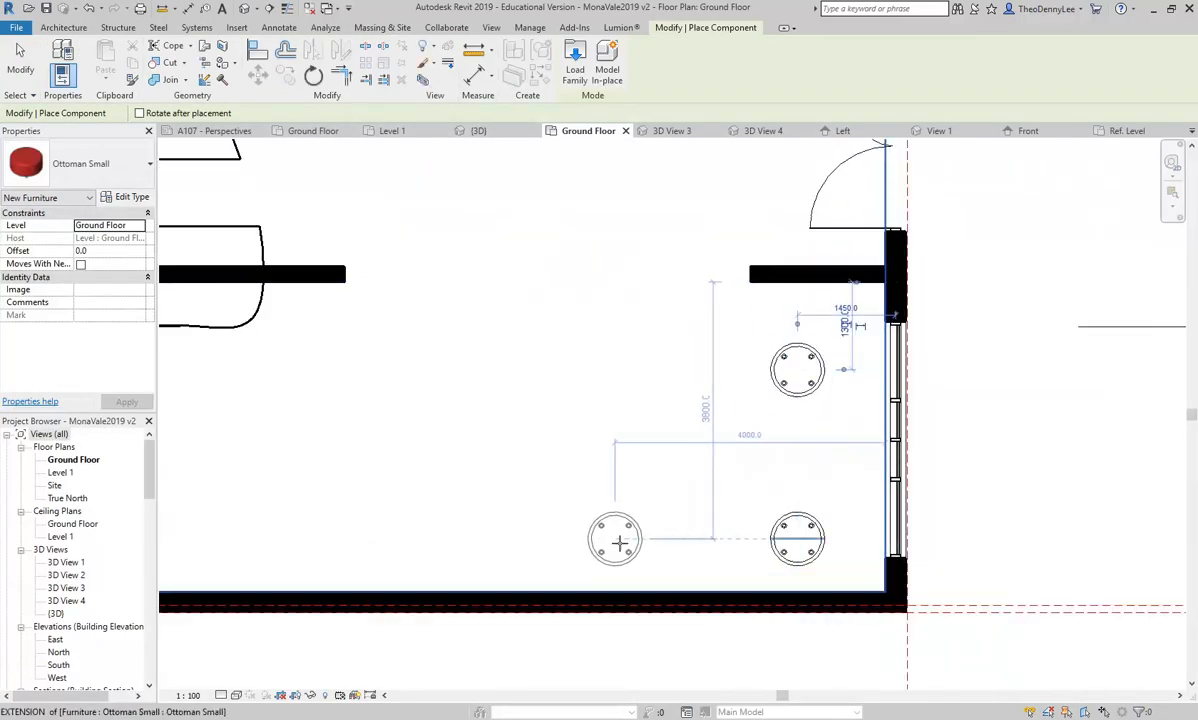
pyautogui.click(628, 540)
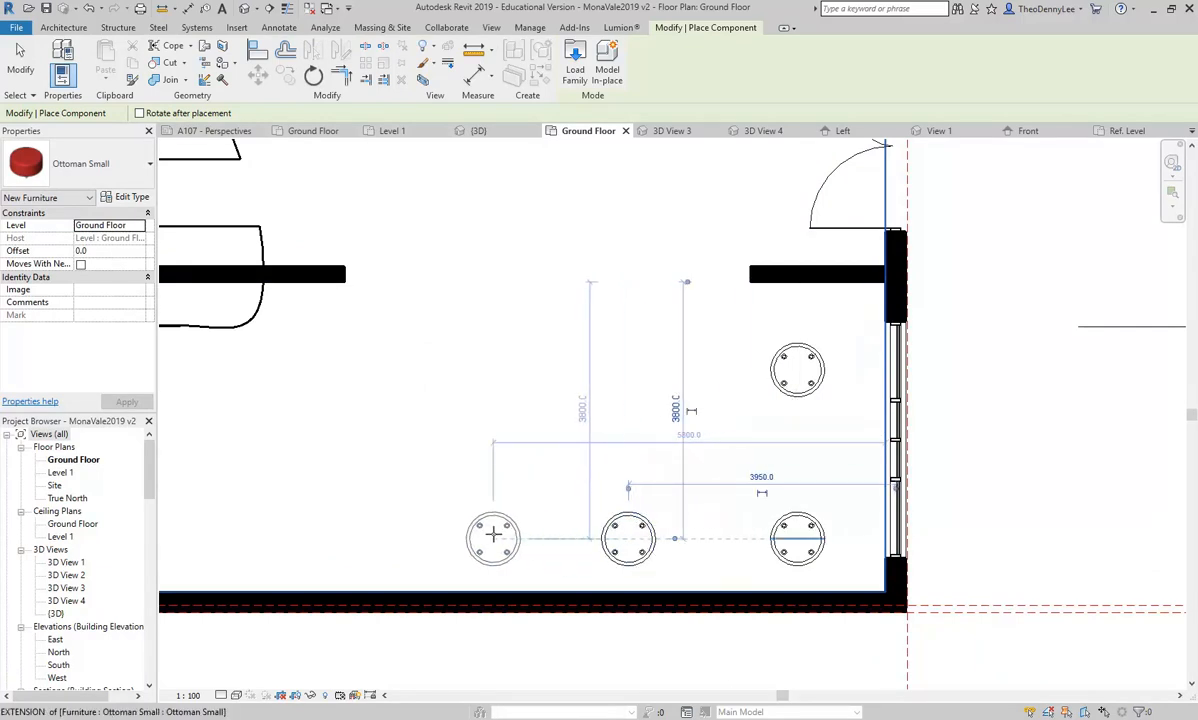
pyautogui.click(492, 537)
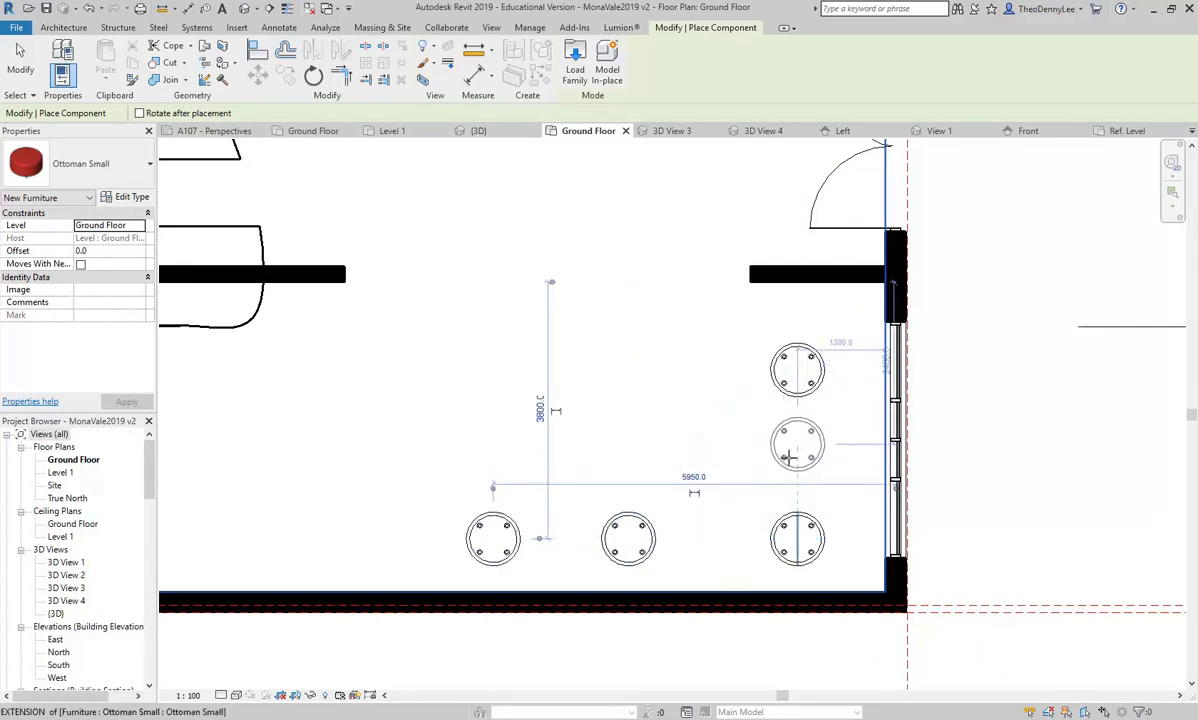
pyautogui.press('Escape')
pyautogui.press('Escape')
# - Nudge the middle ottoman of the lower row right to about 3150 mm from the window wall
pyautogui.scroll(2, 606, 545)
pyautogui.click(606, 545)
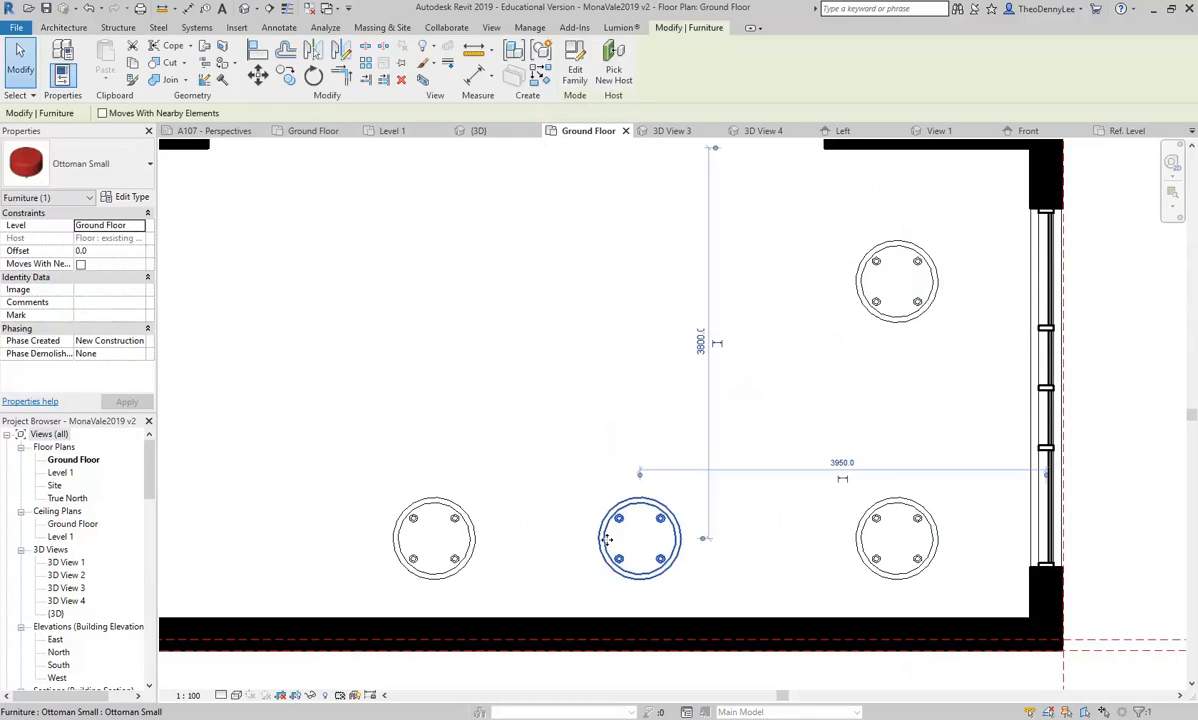
pyautogui.press('Right')
pyautogui.press('Right')
pyautogui.press('Right')
pyautogui.press('Right')
pyautogui.press('Right')
pyautogui.press('Right')
pyautogui.press('Right')
pyautogui.press('Right')
pyautogui.press('Right')
pyautogui.press('Right')
pyautogui.press('Escape')
# - Nudge the leftmost ottoman of the lower row right, closer to the middle one, and clear the selection
pyautogui.click(460, 555)
pyautogui.press('Right')
pyautogui.press('Right')
pyautogui.press('Right')
pyautogui.press('Right')
pyautogui.press('Right')
pyautogui.press('Right')
pyautogui.press('Right')
pyautogui.press('Right')
pyautogui.press('Right')
pyautogui.scroll(-2, 418, 421)
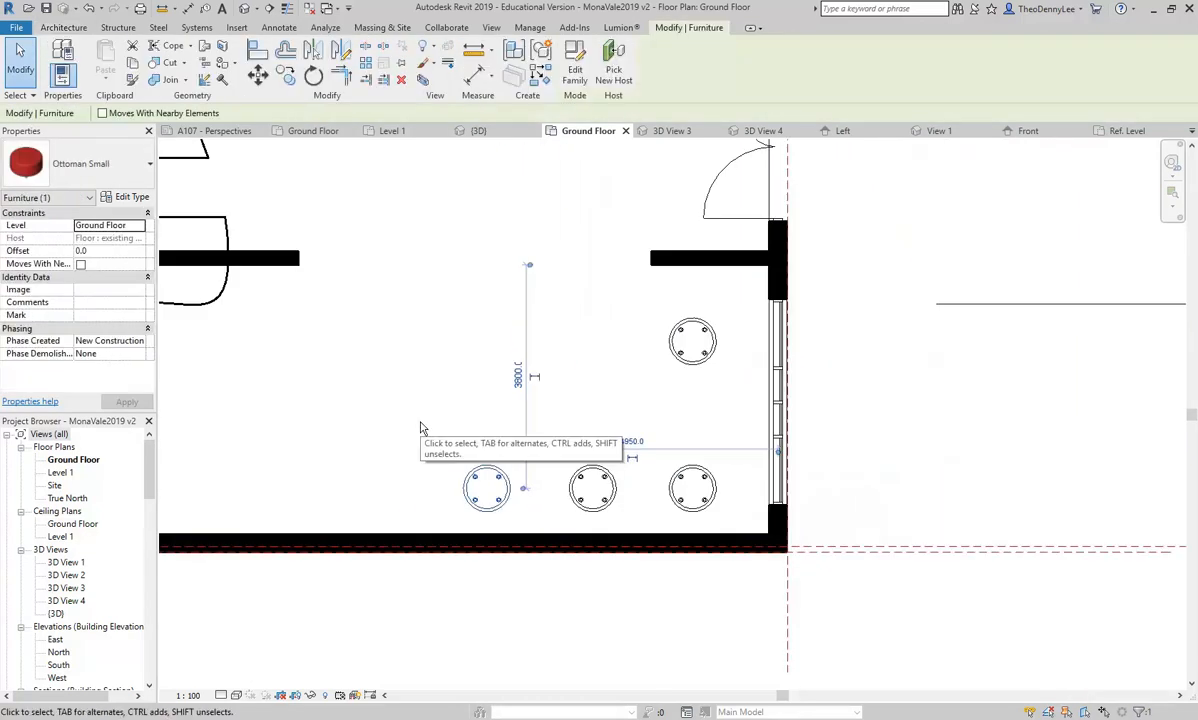
pyautogui.press('Escape')
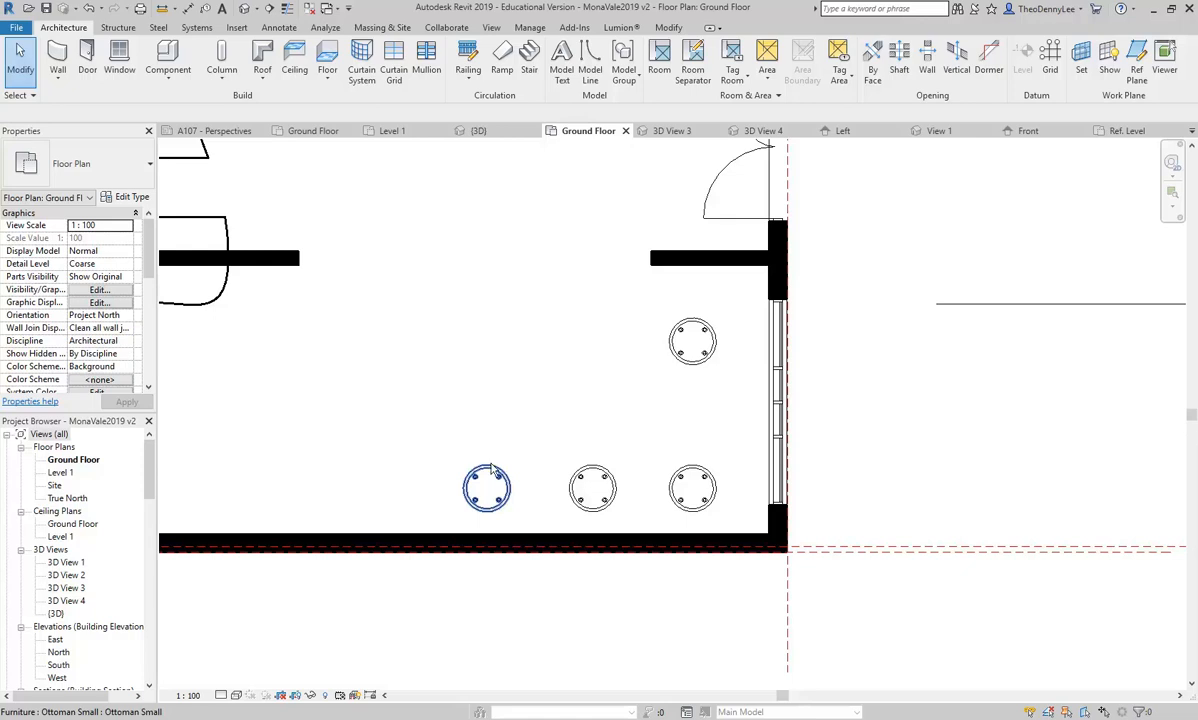
# - Set the Ground Floor plan to the Realistic visual style, dismissing the save reminder without saving
pyautogui.click(238, 696)
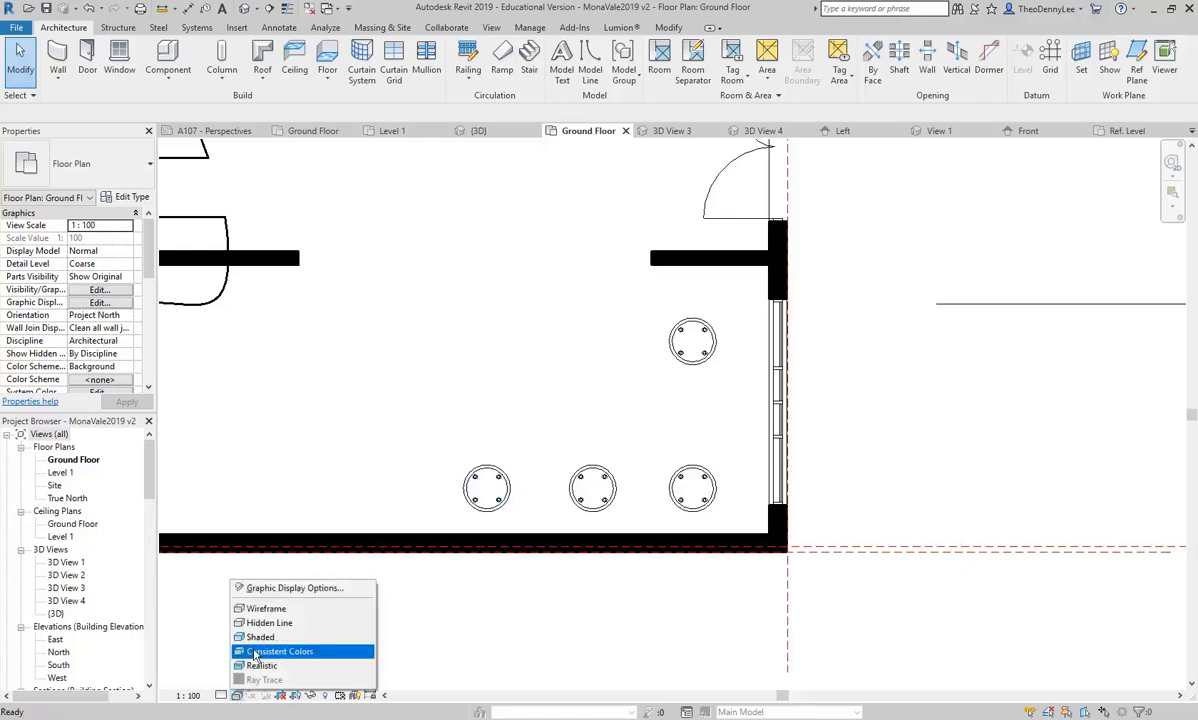
pyautogui.click(262, 665)
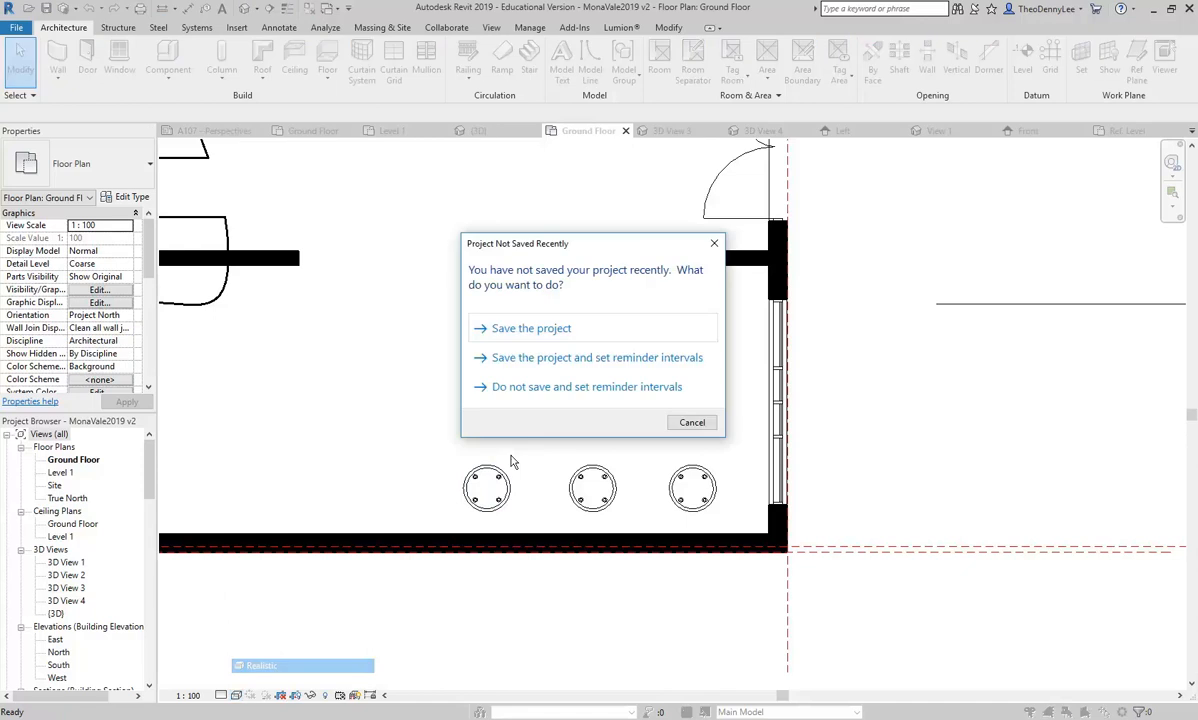
pyautogui.click(691, 422)
pyautogui.moveTo(481, 390); pyautogui.dragTo(587, 422, button='middle')
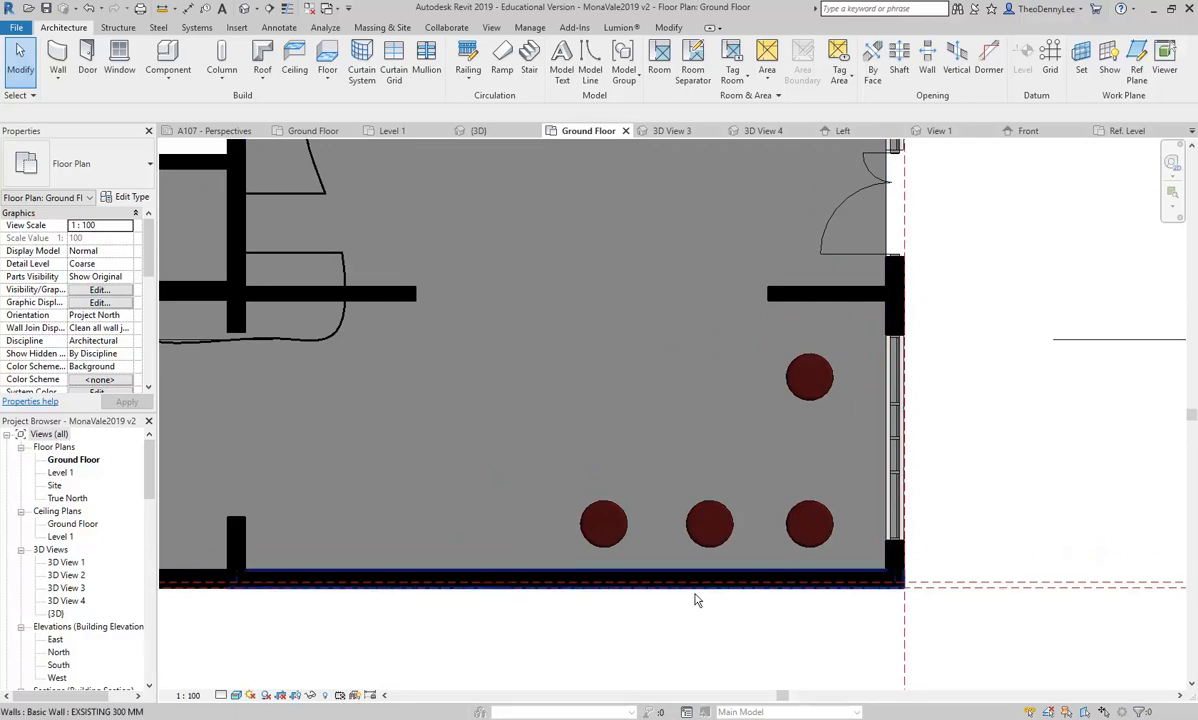
# - Shift the middle and leftmost ottomans of the lower row further right toward the corner ottoman
pyautogui.scroll(4, 640, 440)
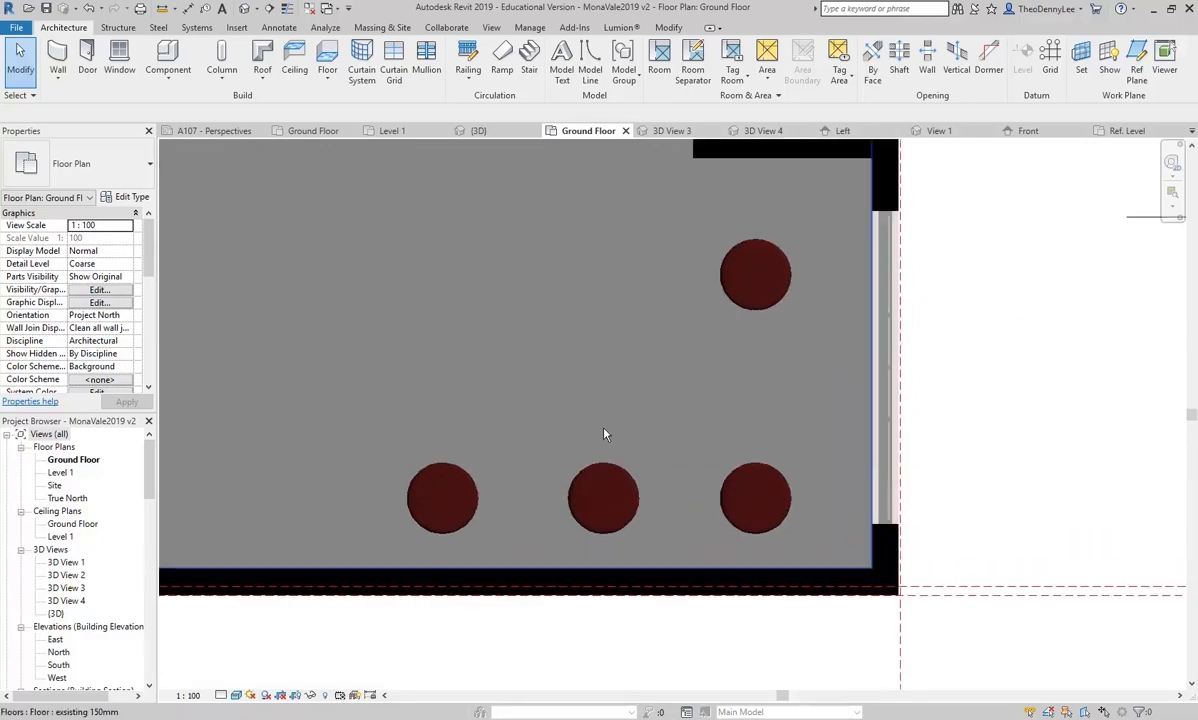
pyautogui.click(613, 576)
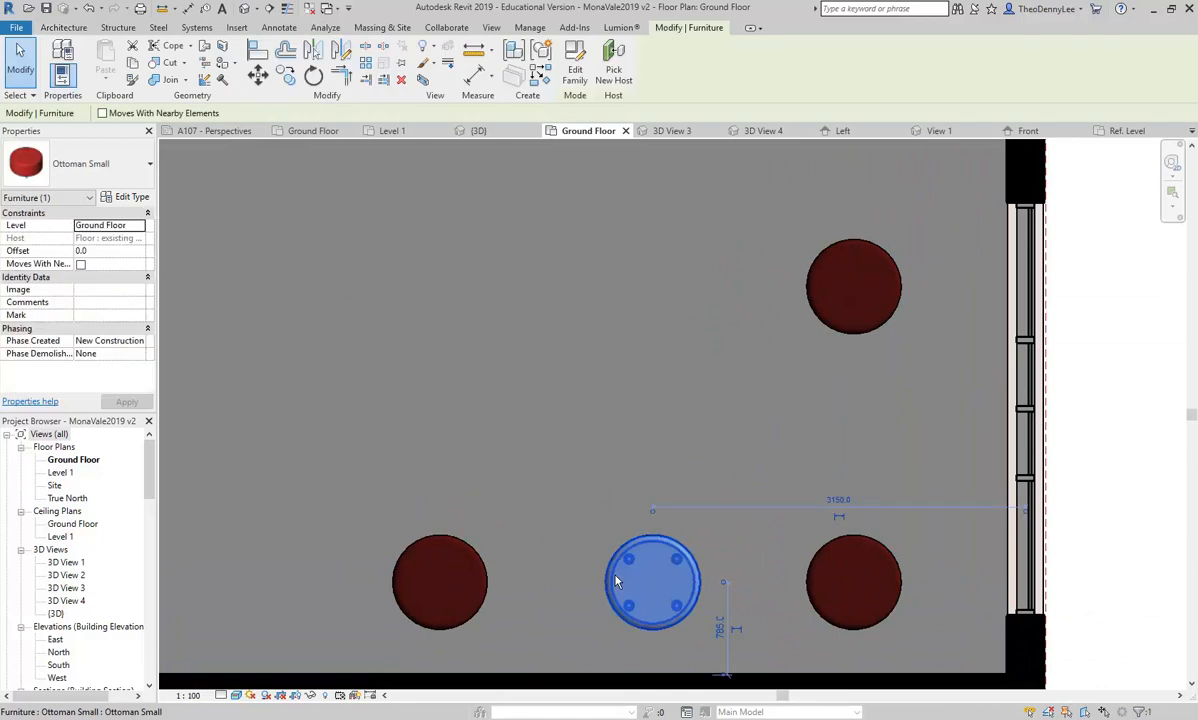
pyautogui.press('Right')
pyautogui.press('Right')
pyautogui.press('Right')
pyautogui.press('Right')
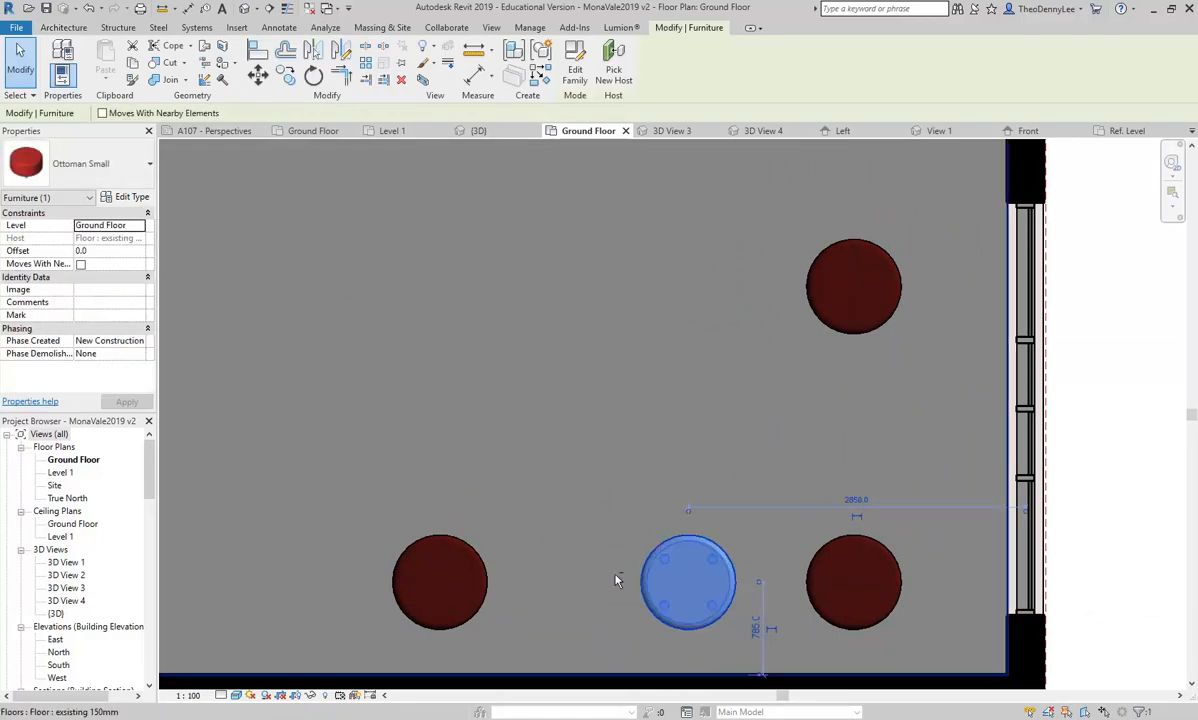
pyautogui.moveTo(465, 594); pyautogui.dragTo(559, 594)
# - Nudge the upper ottoman beside the window wall up to about 820 mm below the short wall
pyautogui.click(829, 330)
pyautogui.scroll(-1, 829, 330)
pyautogui.moveTo(829, 330); pyautogui.dragTo(721, 411, button='middle')
pyautogui.scroll(1, 720, 411)
pyautogui.press('Up')
pyautogui.press('Up')
pyautogui.press('Up')
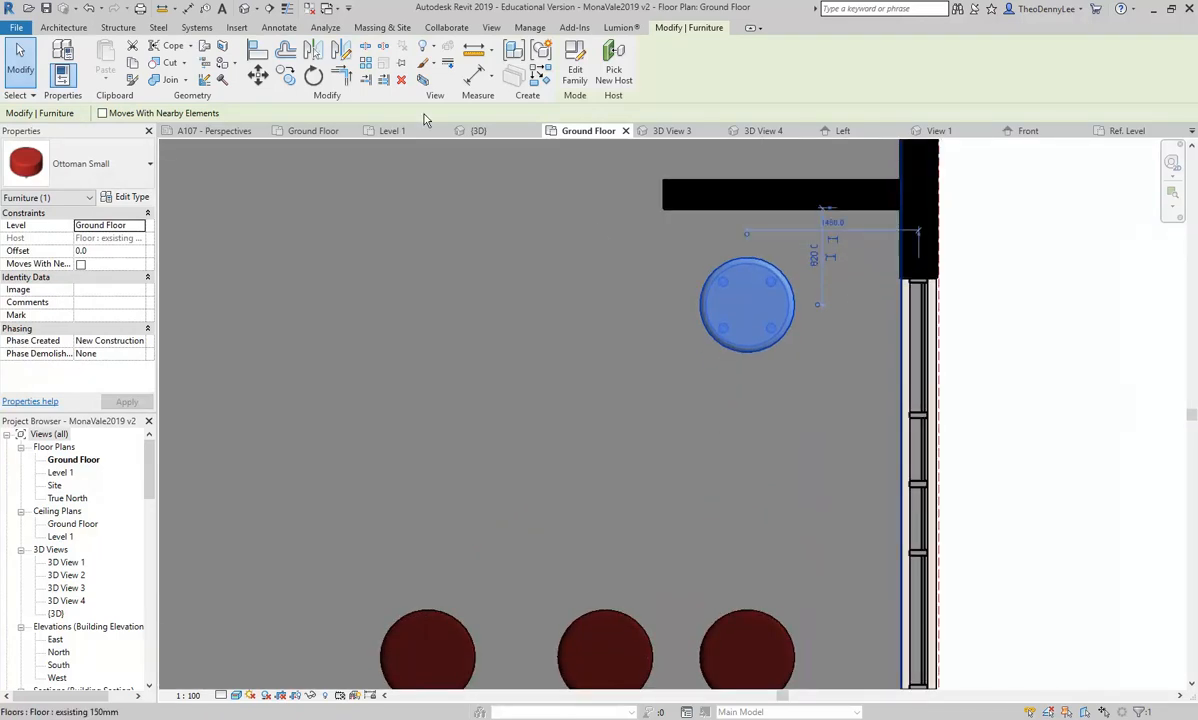
# - Copy the upper ottoman about 1540 mm straight down to fill the gap above the corner ottoman
pyautogui.click(297, 81)
pyautogui.click(716, 367)
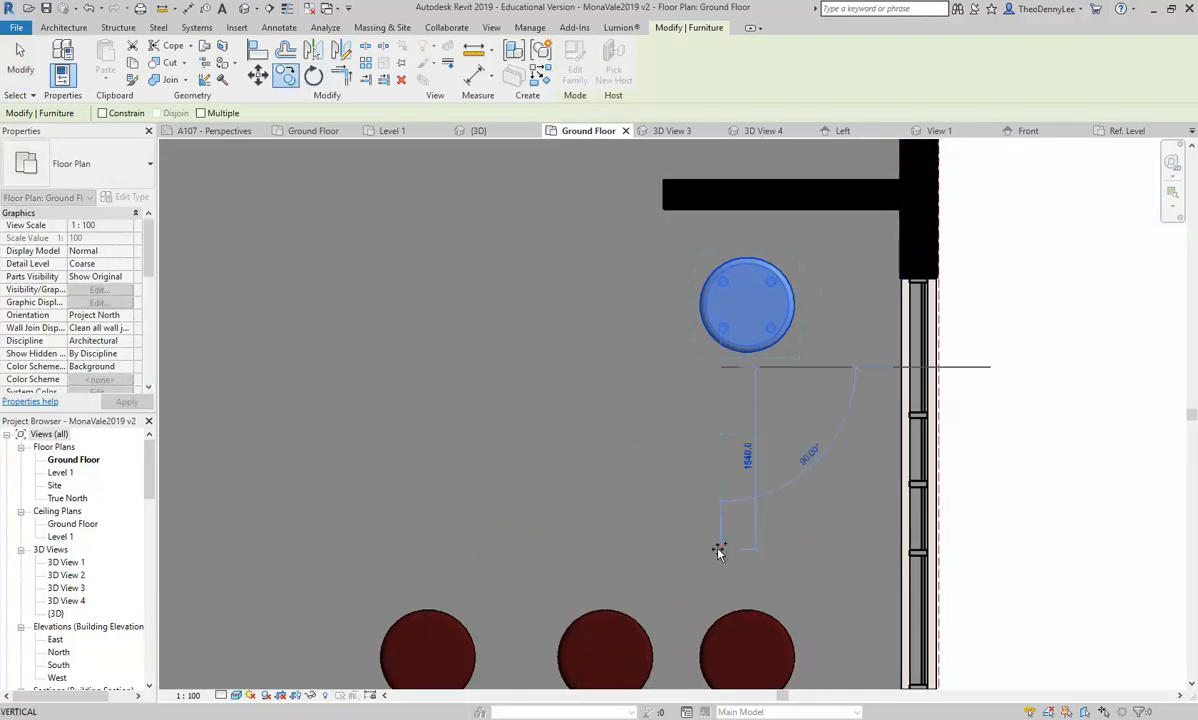
pyautogui.click(717, 548)
pyautogui.click(568, 444)
# - Create a camera view on the Ground Floor plan, looking from the room's upper-left area toward the ottoman in the lower-right corner
pyautogui.moveTo(568, 444); pyautogui.dragTo(627, 382, button='middle')
pyautogui.scroll(-1, 625, 386)
pyautogui.scroll(-1, 581, 480)
pyautogui.moveTo(581, 480); pyautogui.dragTo(694, 476, button='middle')
pyautogui.scroll(-1, 694, 476)
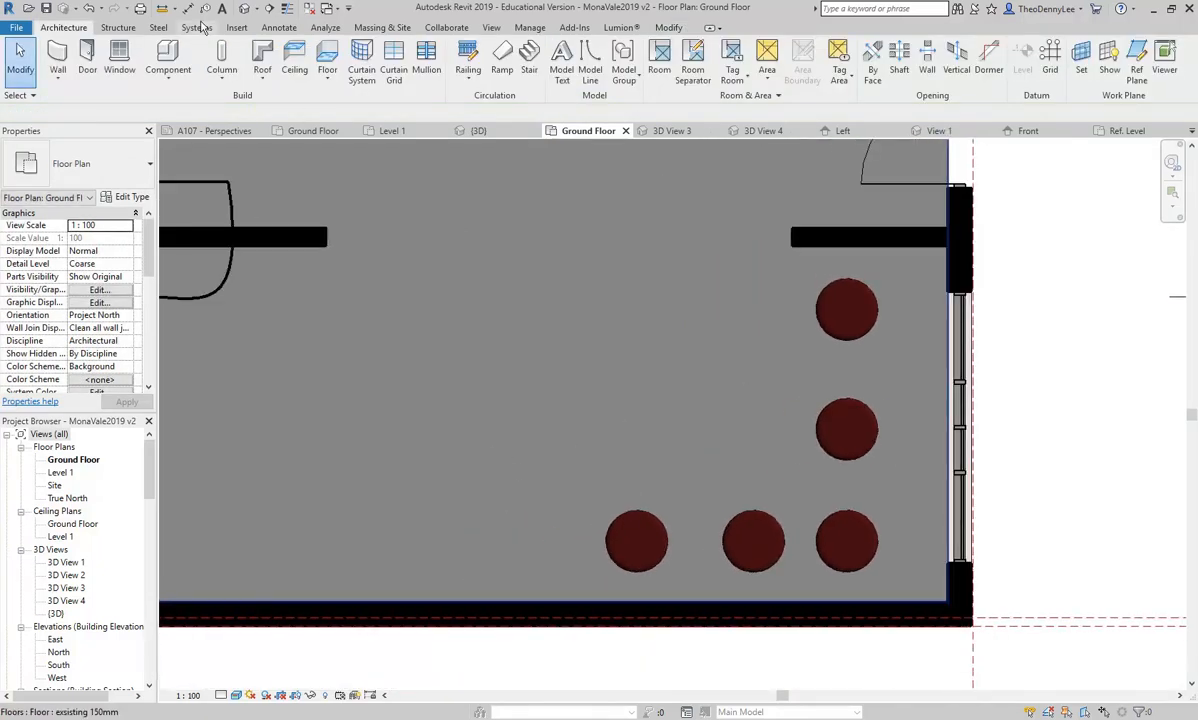
pyautogui.click(258, 9)
pyautogui.click(275, 40)
pyautogui.scroll(-1, 372, 220)
pyautogui.click(361, 245)
pyautogui.click(845, 543)
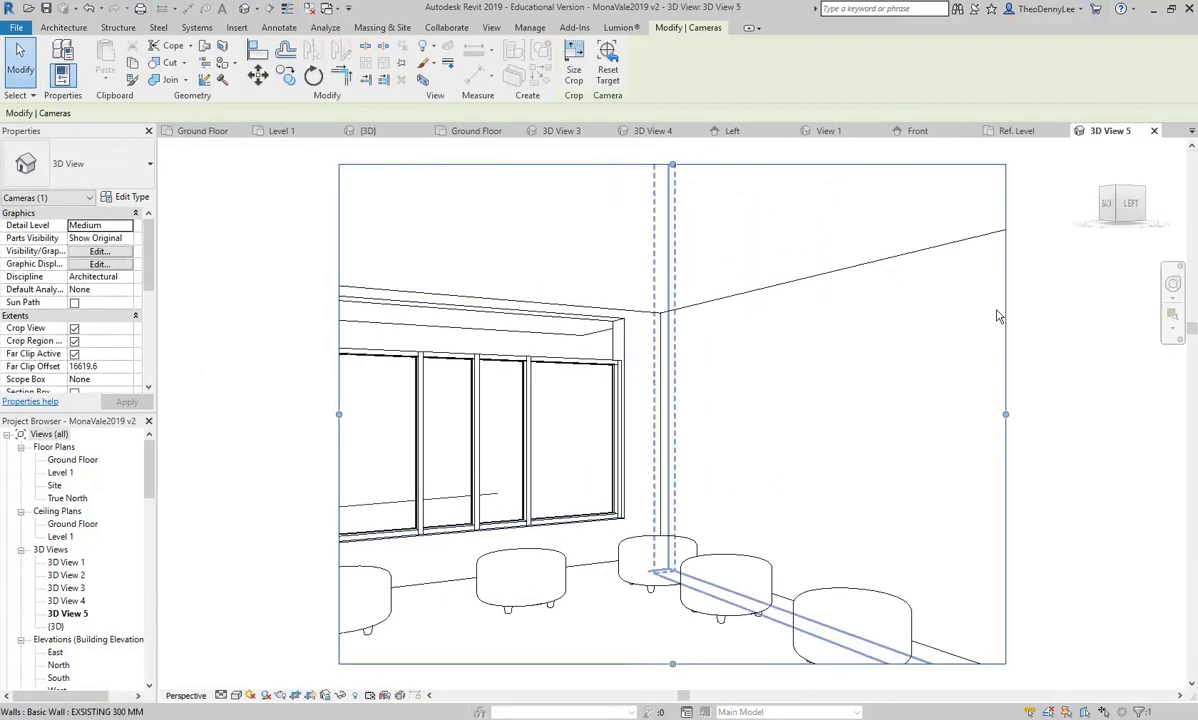
# - Reframe the camera view with the steering wheel to fit all five ottomans and set its visual style to Realistic
pyautogui.click(1174, 288)
pyautogui.moveTo(548, 465); pyautogui.dragTo(590, 437)
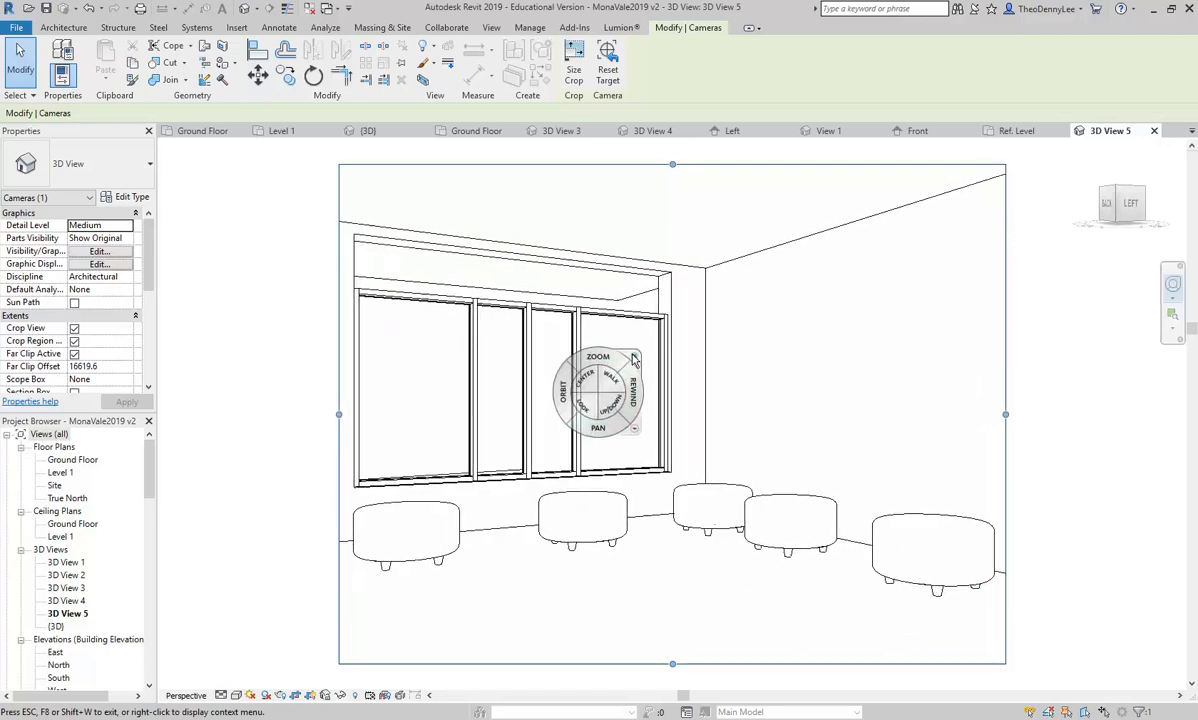
pyautogui.click(633, 359)
pyautogui.click(236, 695)
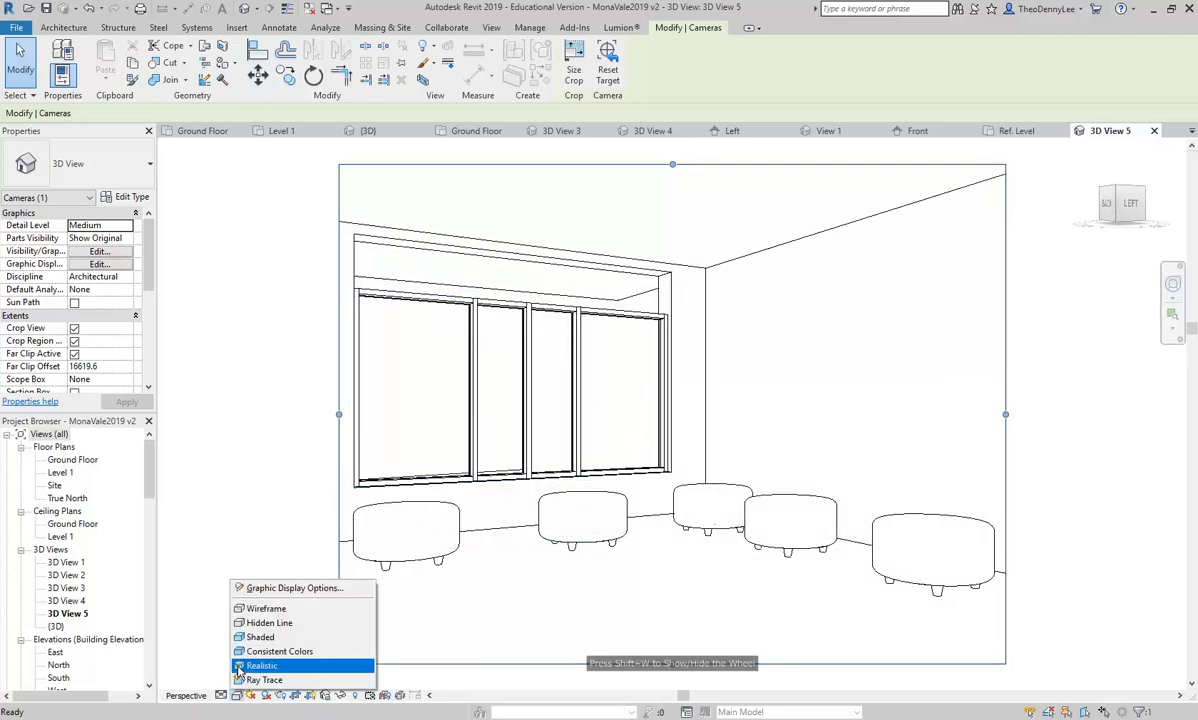
pyautogui.click(228, 632)
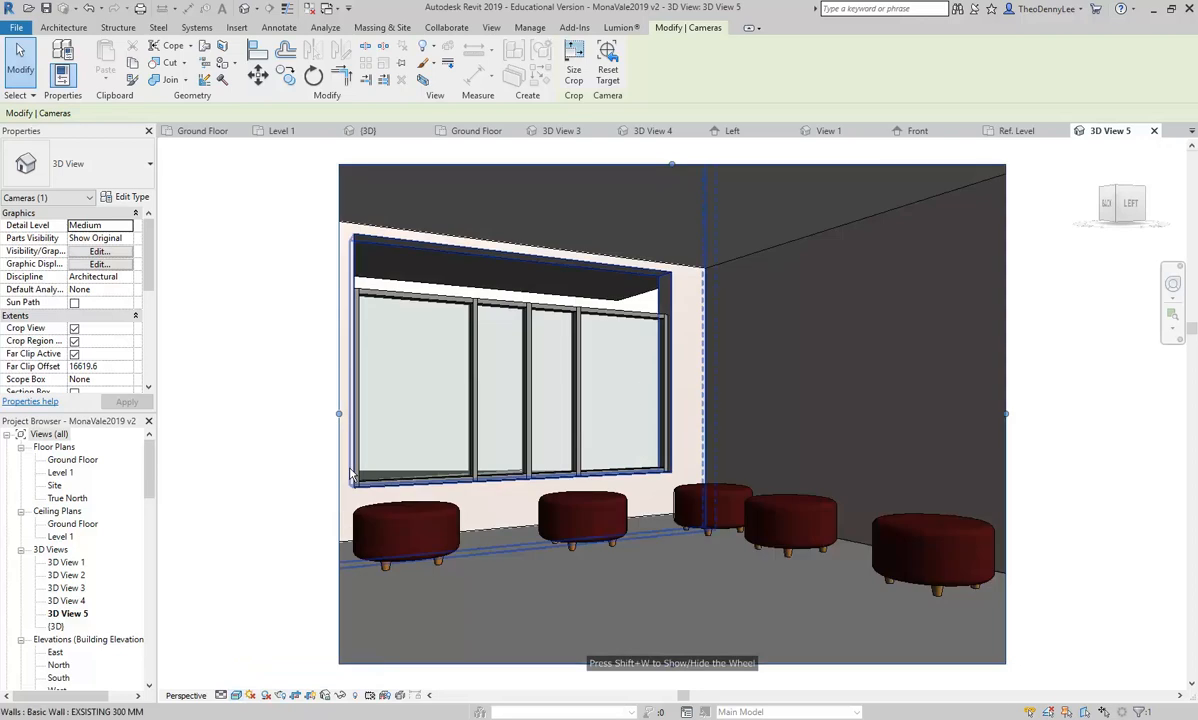
# - Open the family of the middle ottoman below the window for editing and show its 3D view
pyautogui.click(604, 514)
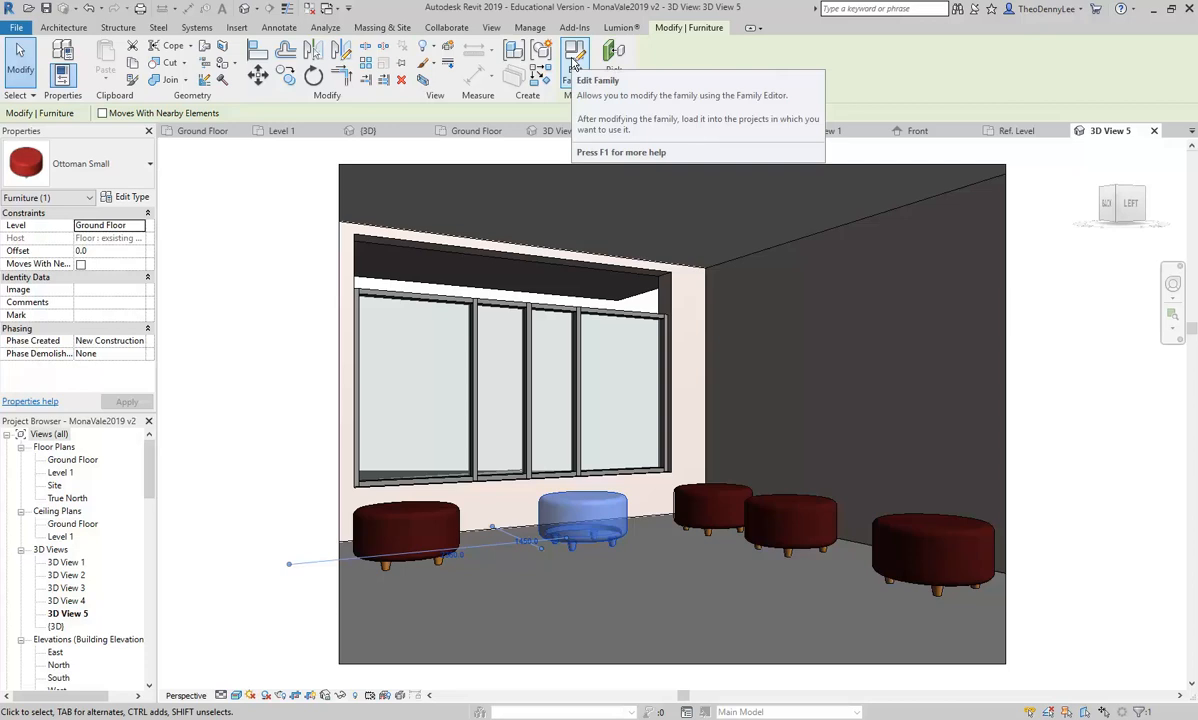
pyautogui.click(574, 63)
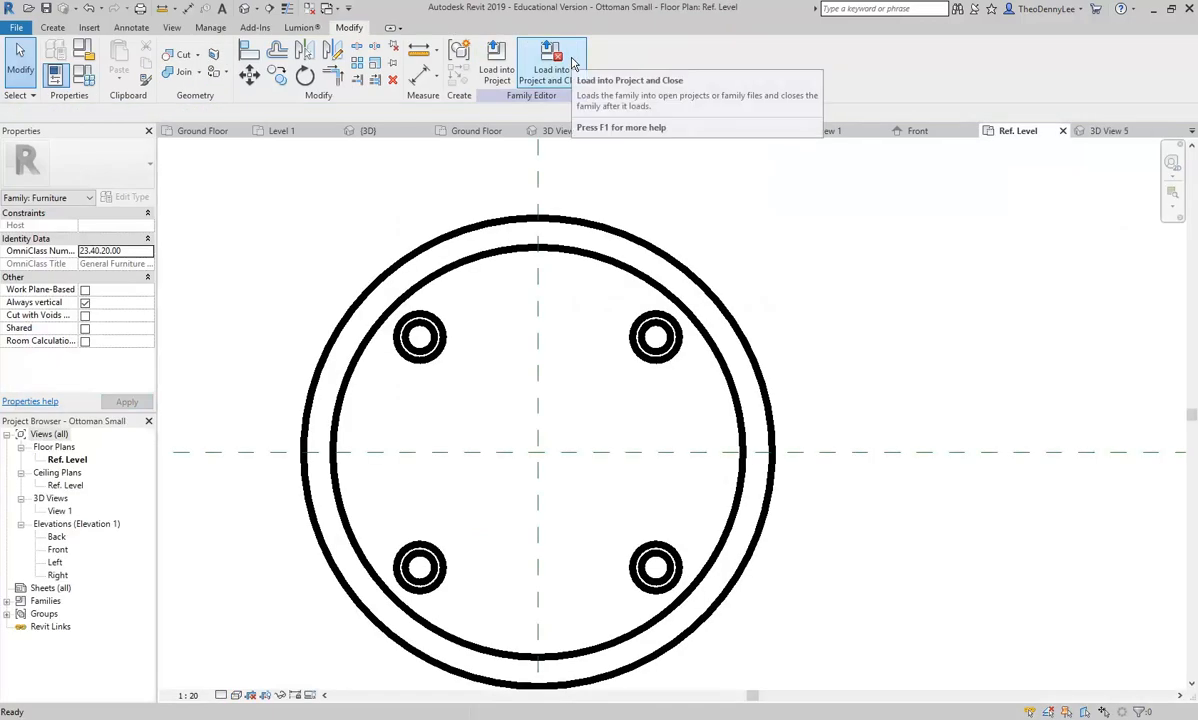
pyautogui.doubleClick(60, 511)
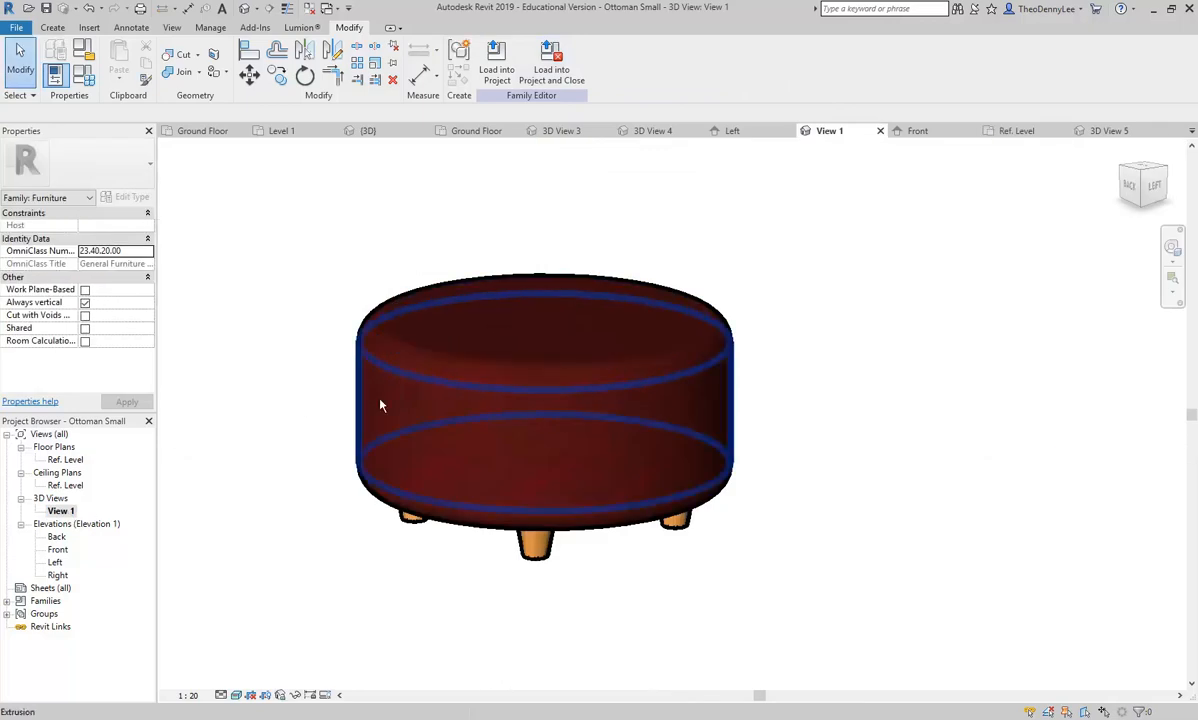
# - Associate the material of all the ottoman's cushion solids with a new family type parameter named Fabric Material under Materials and Finishes
pyautogui.keyDown('shift'); pyautogui.moveTo(380, 401); pyautogui.dragTo(414, 326, button='middle'); pyautogui.keyUp('shift')
pyautogui.moveTo(283, 248); pyautogui.dragTo(827, 520)
pyautogui.moveTo(828, 503); pyautogui.dragTo(834, 515)
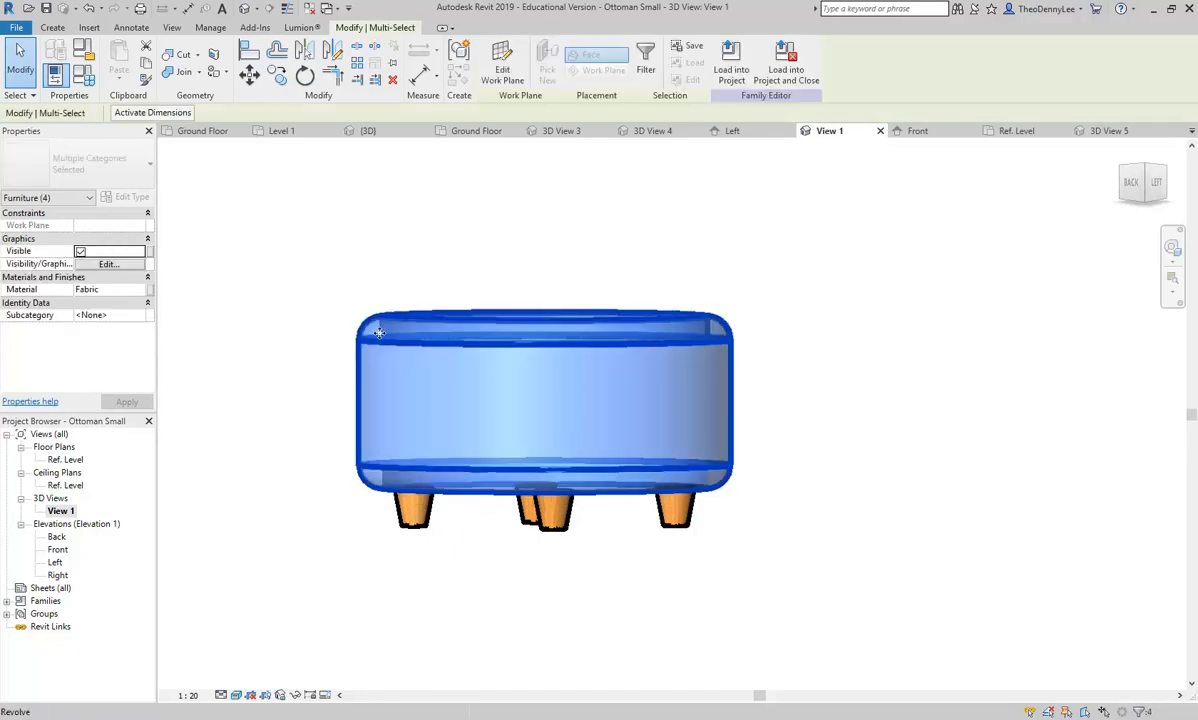
pyautogui.click(151, 298)
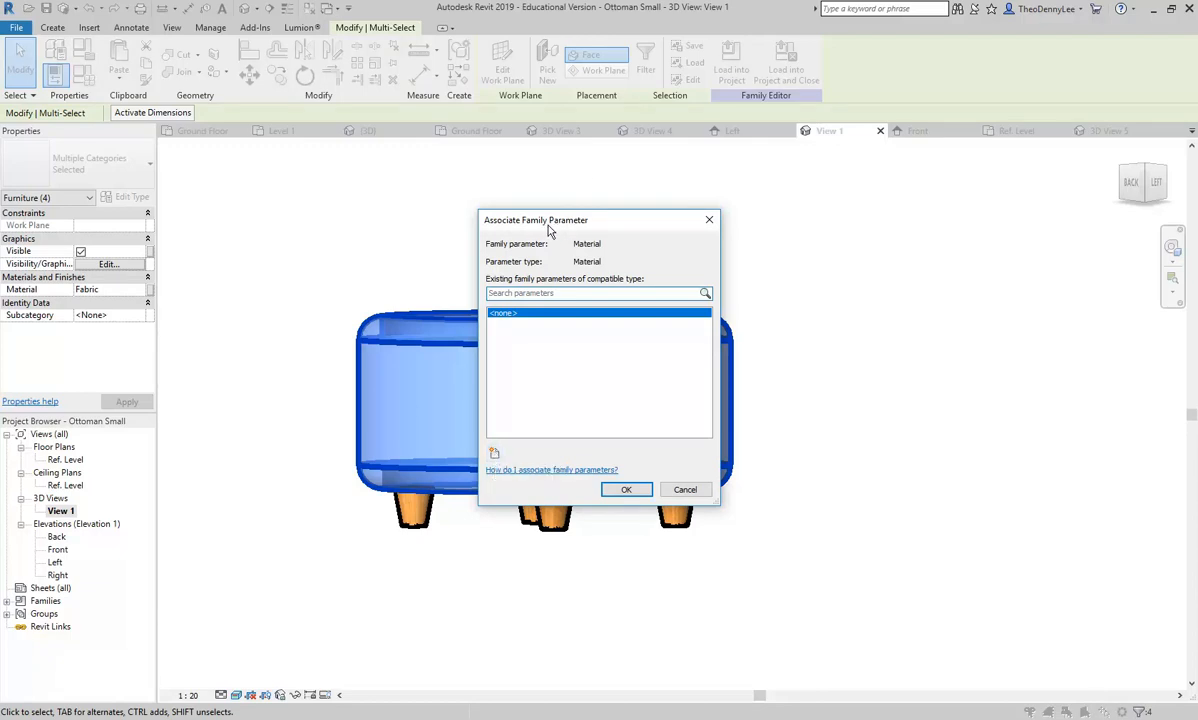
pyautogui.click(493, 455)
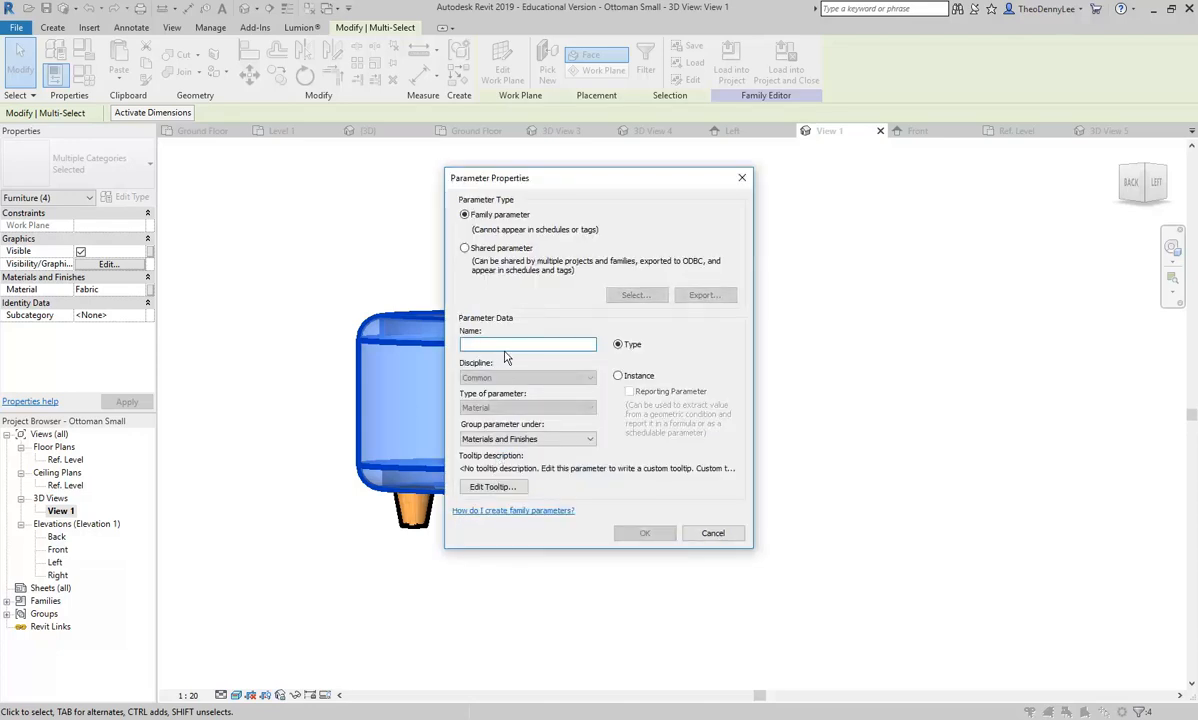
pyautogui.write('O')
pyautogui.press('BackSpace')
pyautogui.write('Fabric Material')
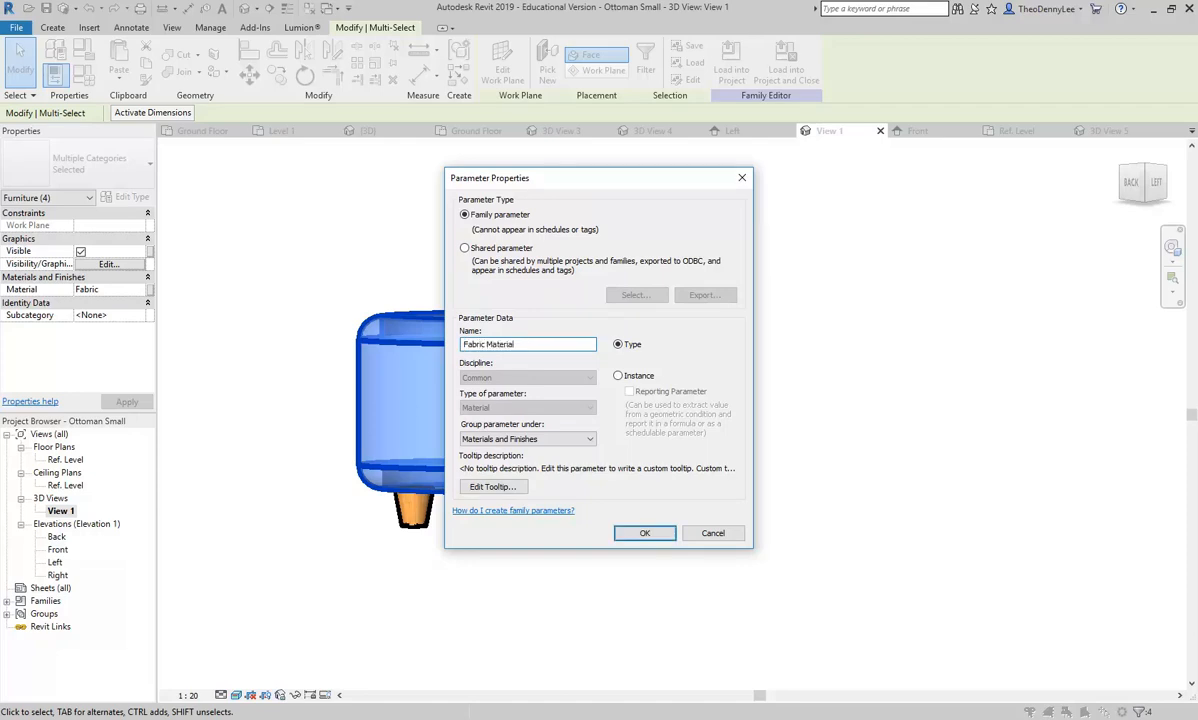
pyautogui.click(619, 377)
pyautogui.click(618, 346)
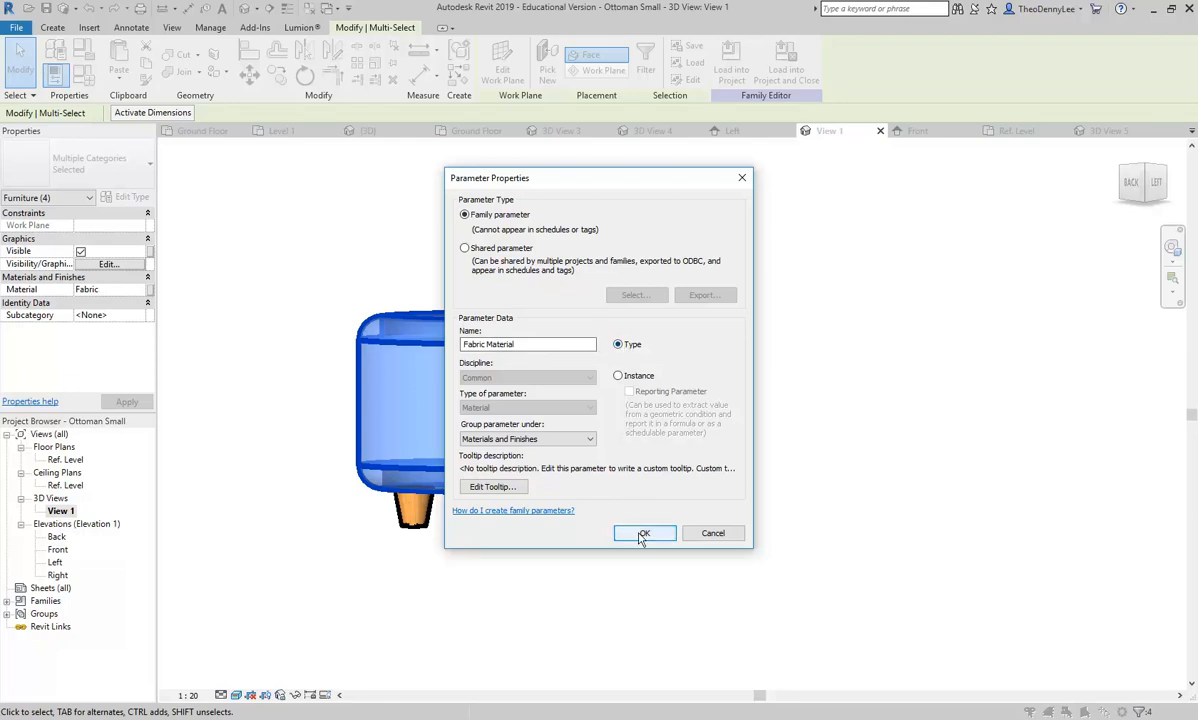
pyautogui.click(643, 535)
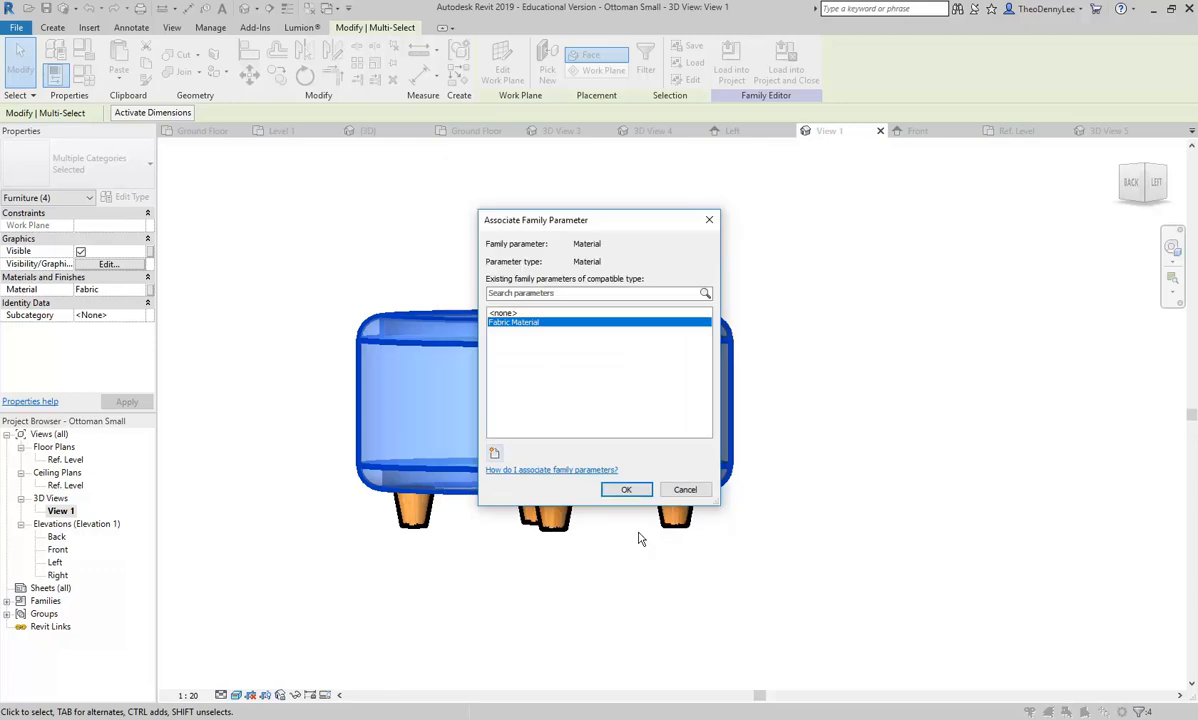
pyautogui.click(625, 489)
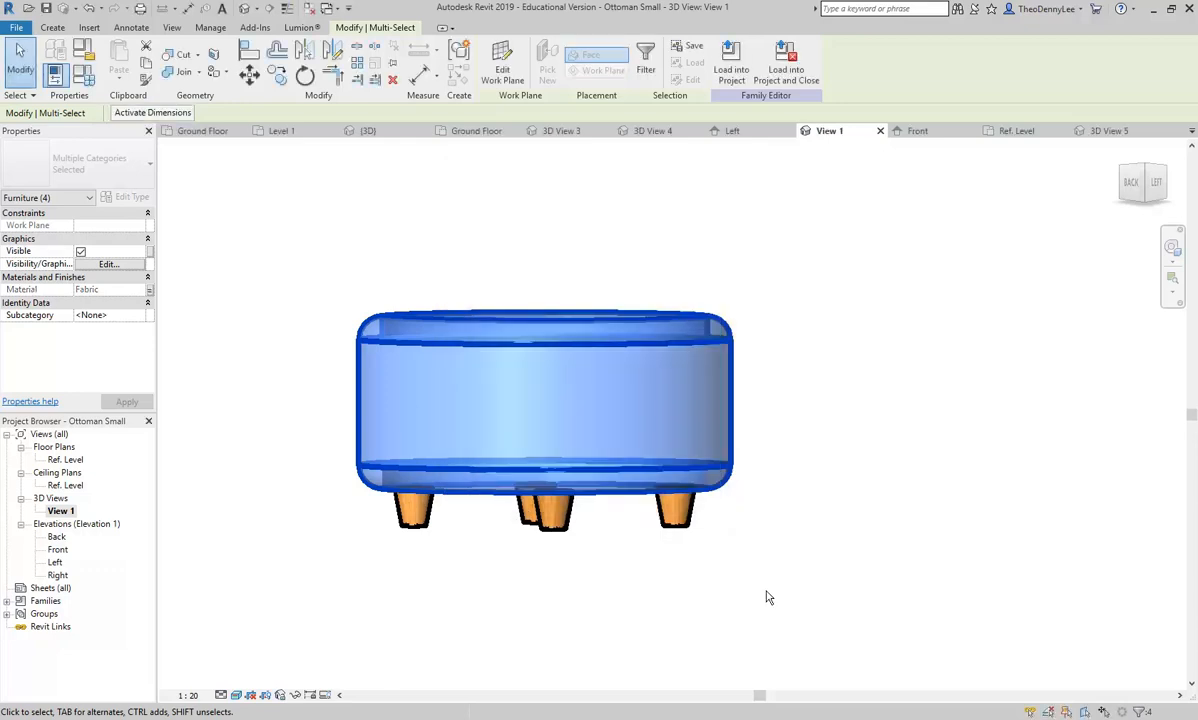
pyautogui.click(758, 603)
pyautogui.moveTo(804, 598); pyautogui.dragTo(348, 508)
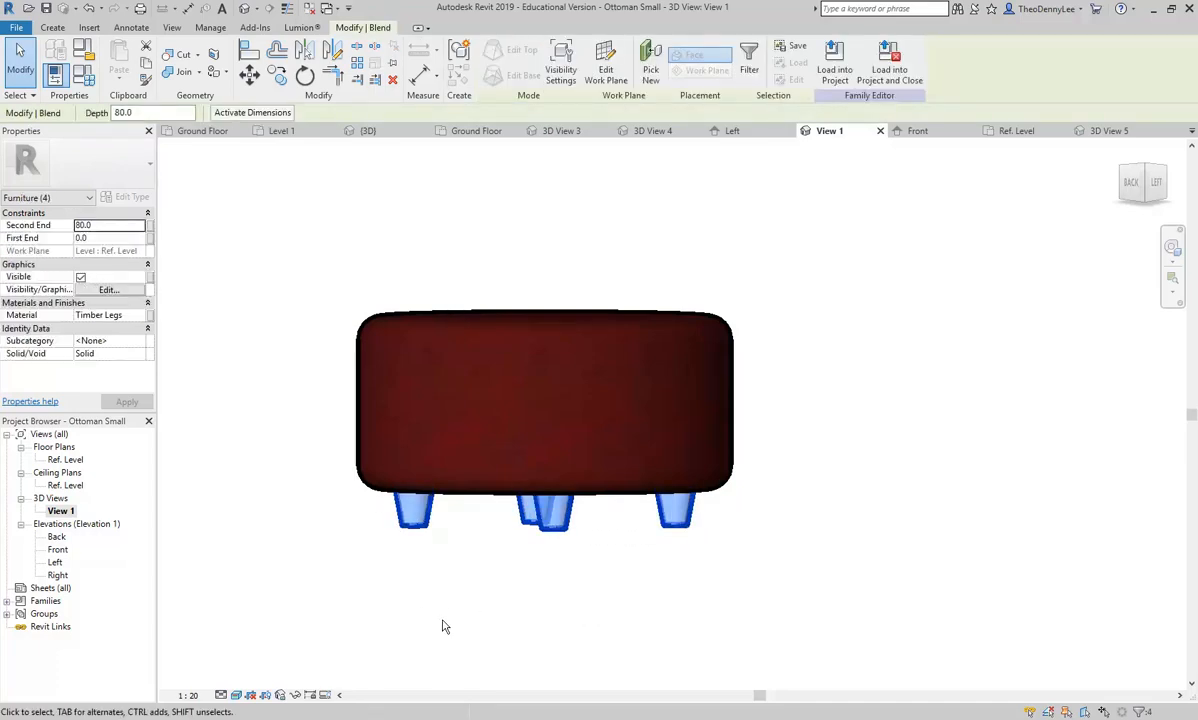
pyautogui.click(444, 626)
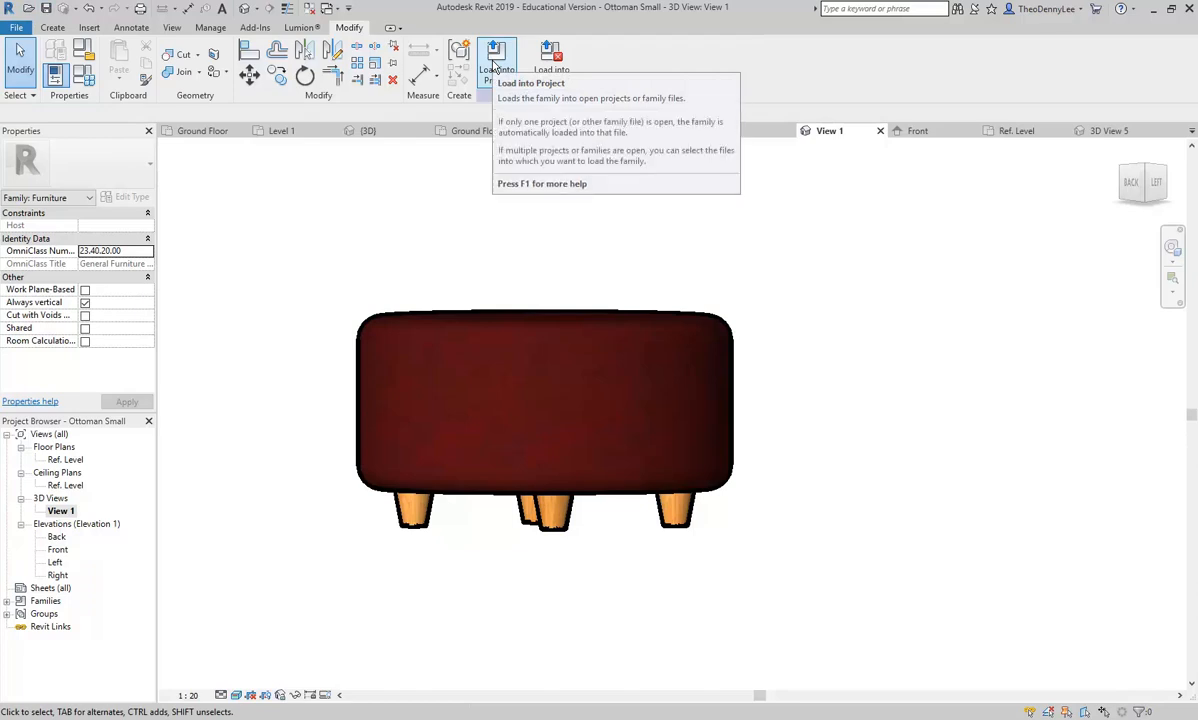
# - Load the edited ottoman family into MonaVale2019 v2.rvt and overwrite the existing version without its parameter values
pyautogui.click(495, 60)
pyautogui.click(537, 325)
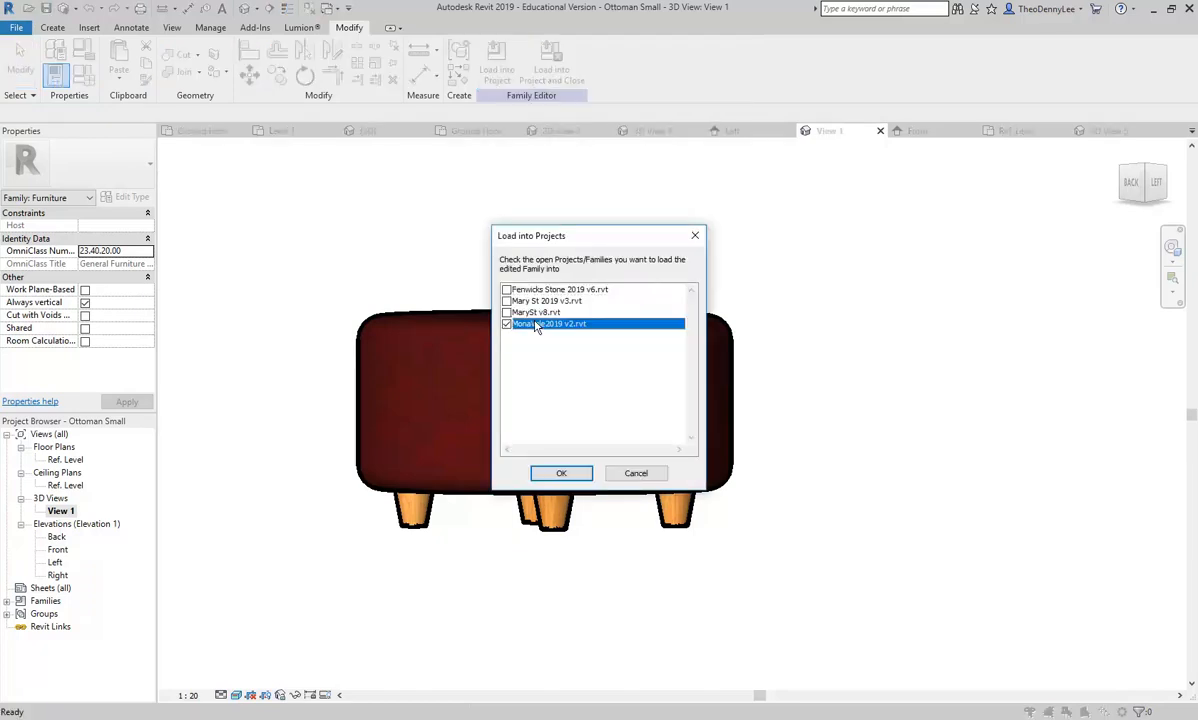
pyautogui.click(561, 473)
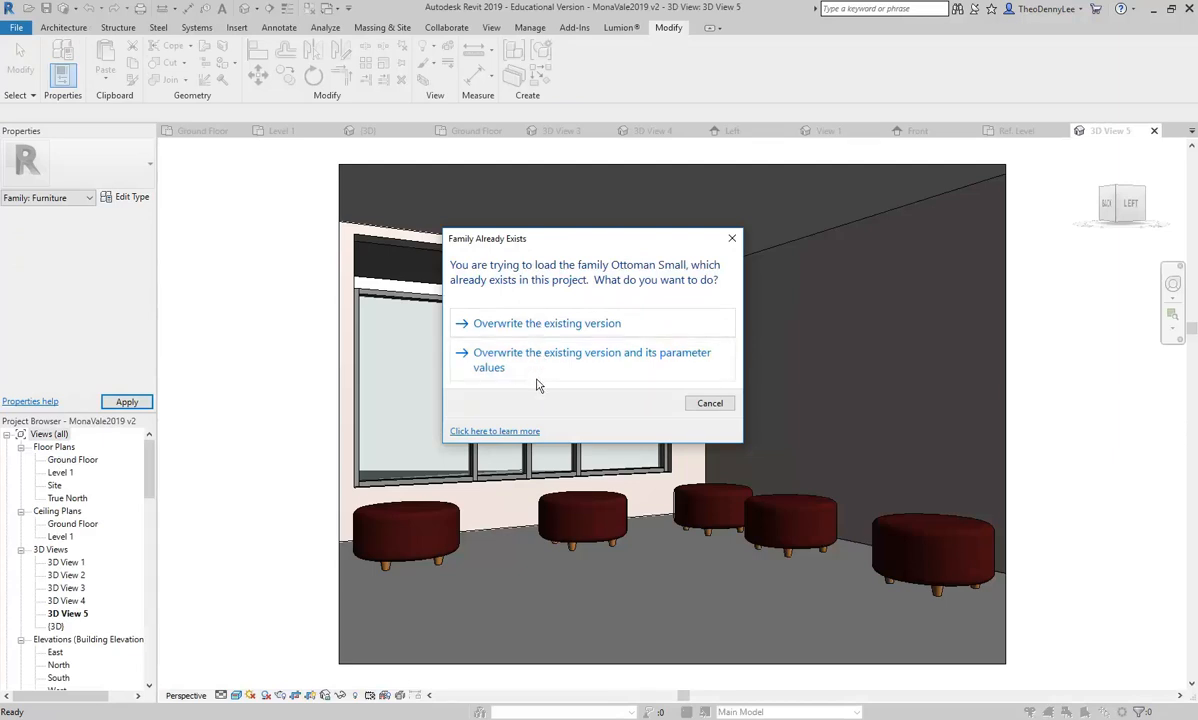
pyautogui.click(520, 324)
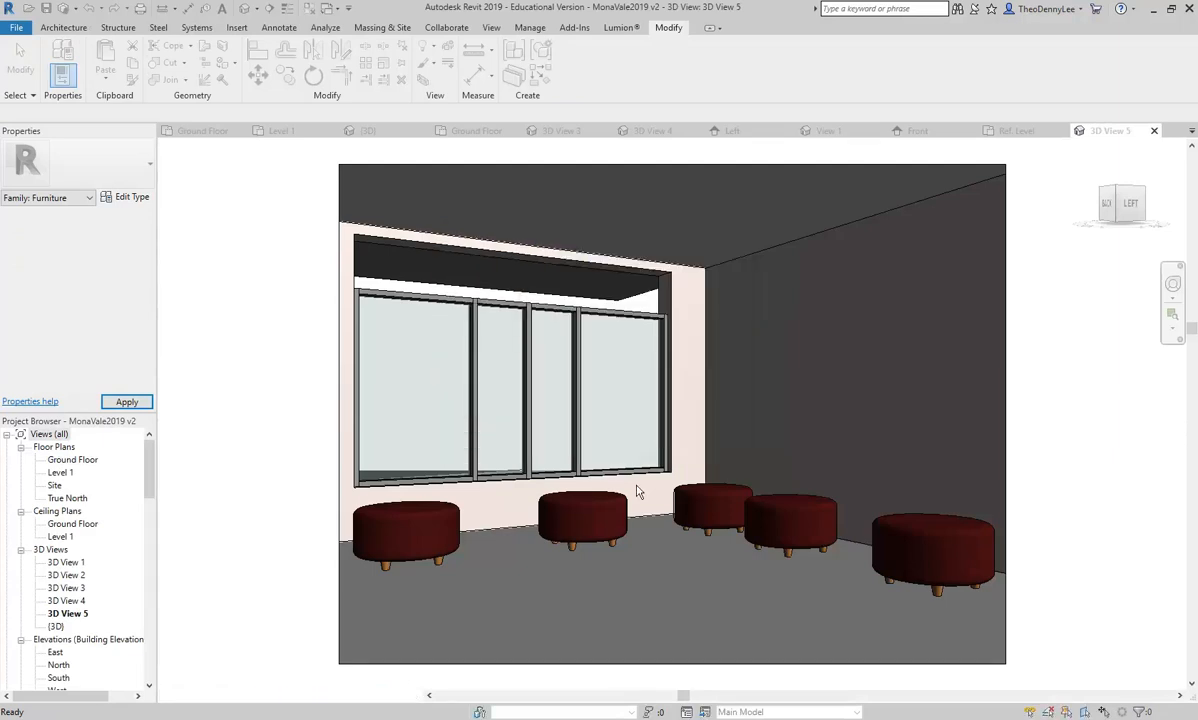
# - Duplicate the type of the middle ottoman below the window as Ottoman Small Green
pyautogui.click(591, 512)
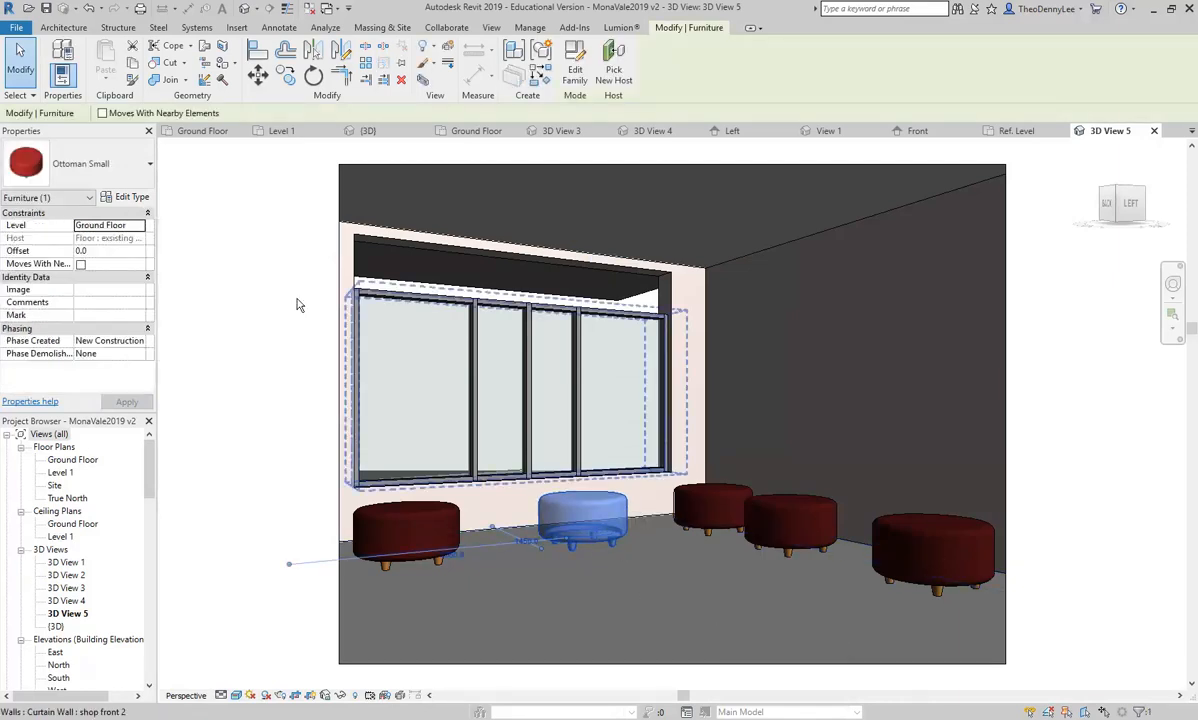
pyautogui.click(125, 198)
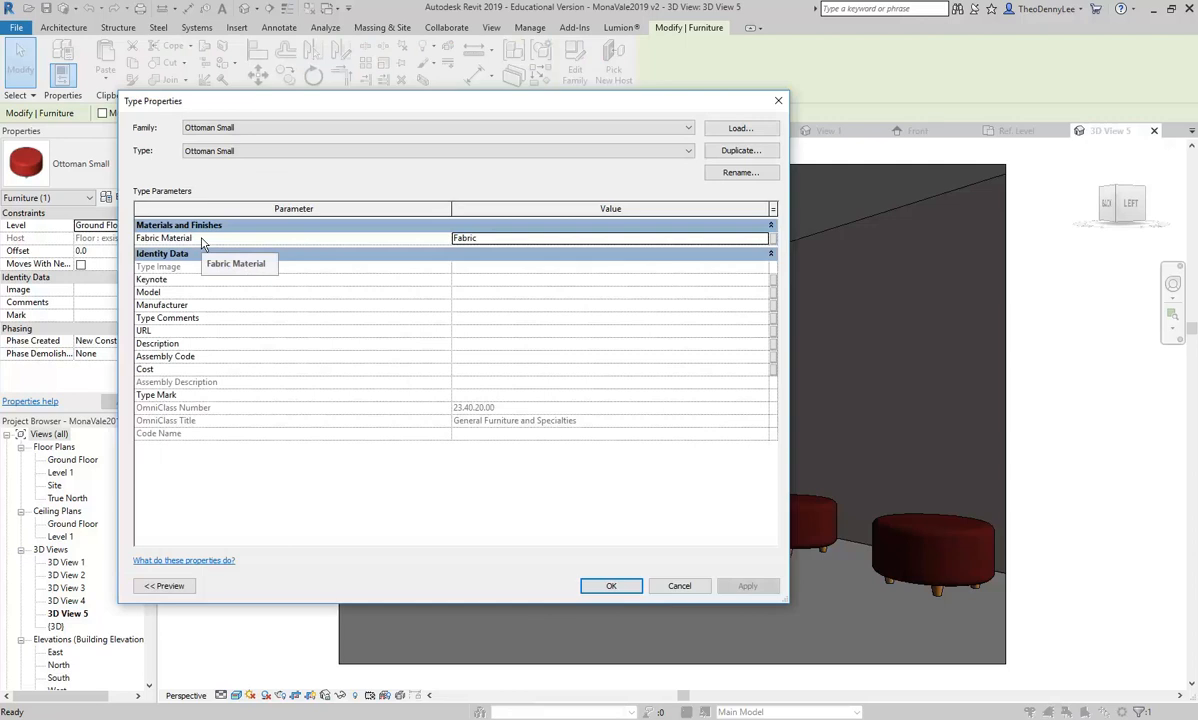
pyautogui.click(503, 240)
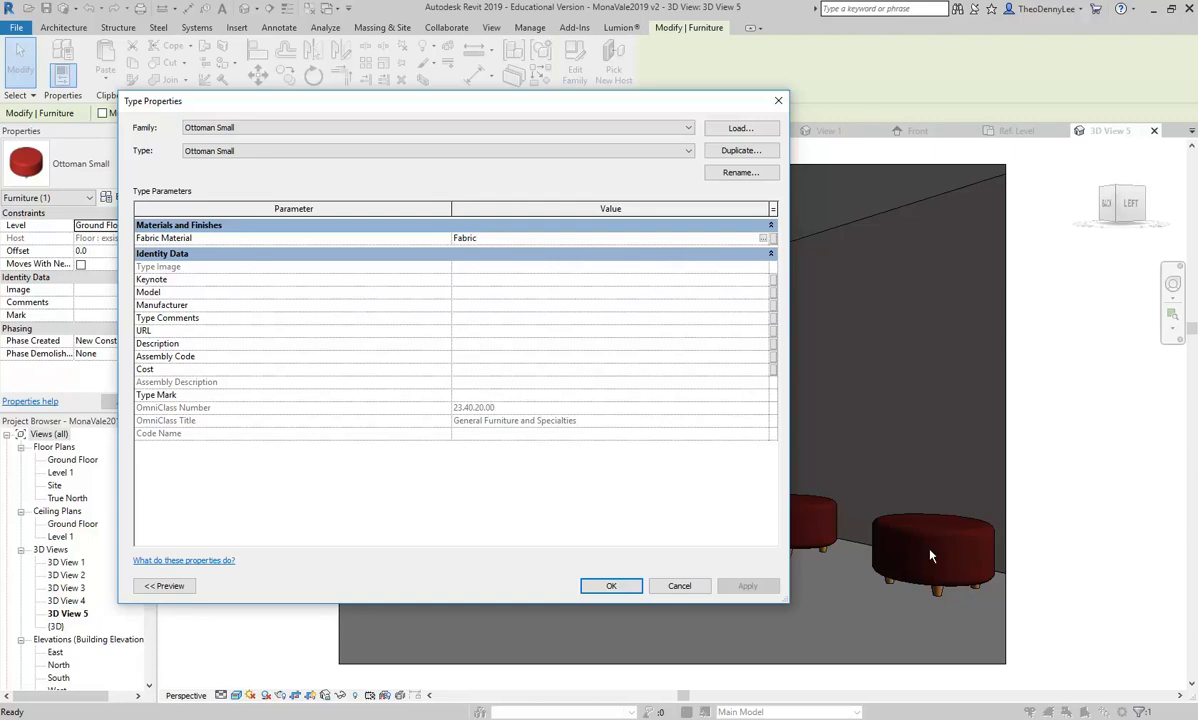
pyautogui.moveTo(577, 103); pyautogui.dragTo(222, 55)
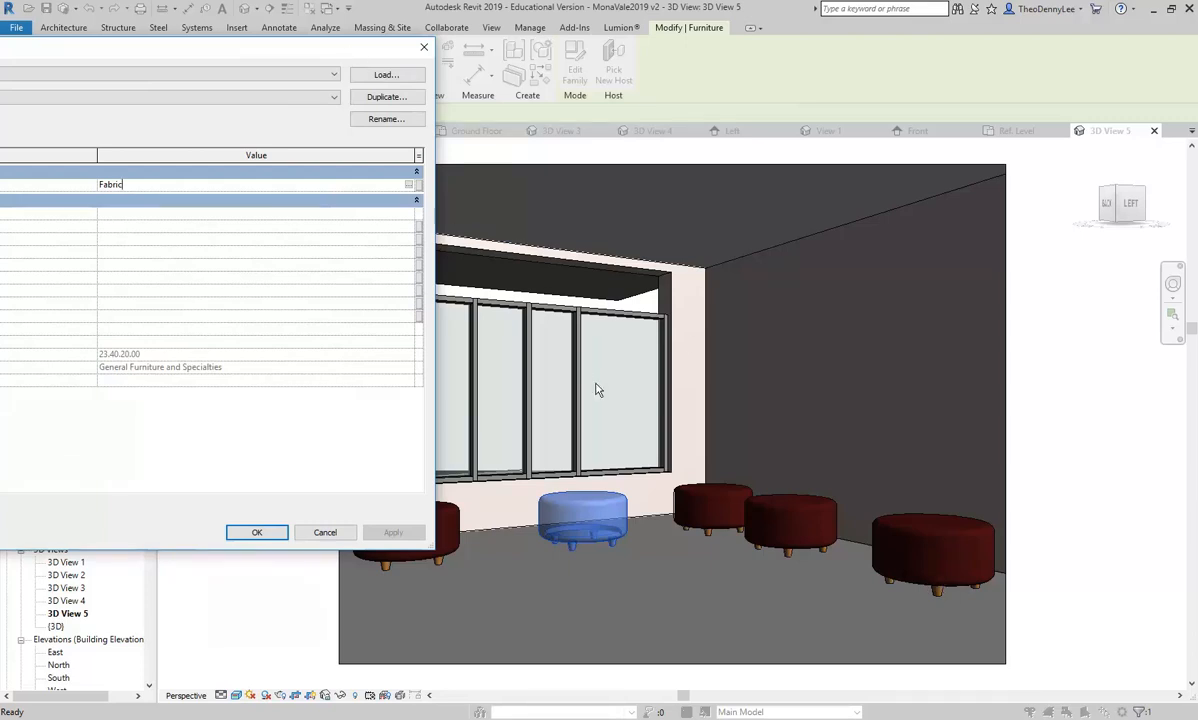
pyautogui.moveTo(259, 48); pyautogui.dragTo(770, 70)
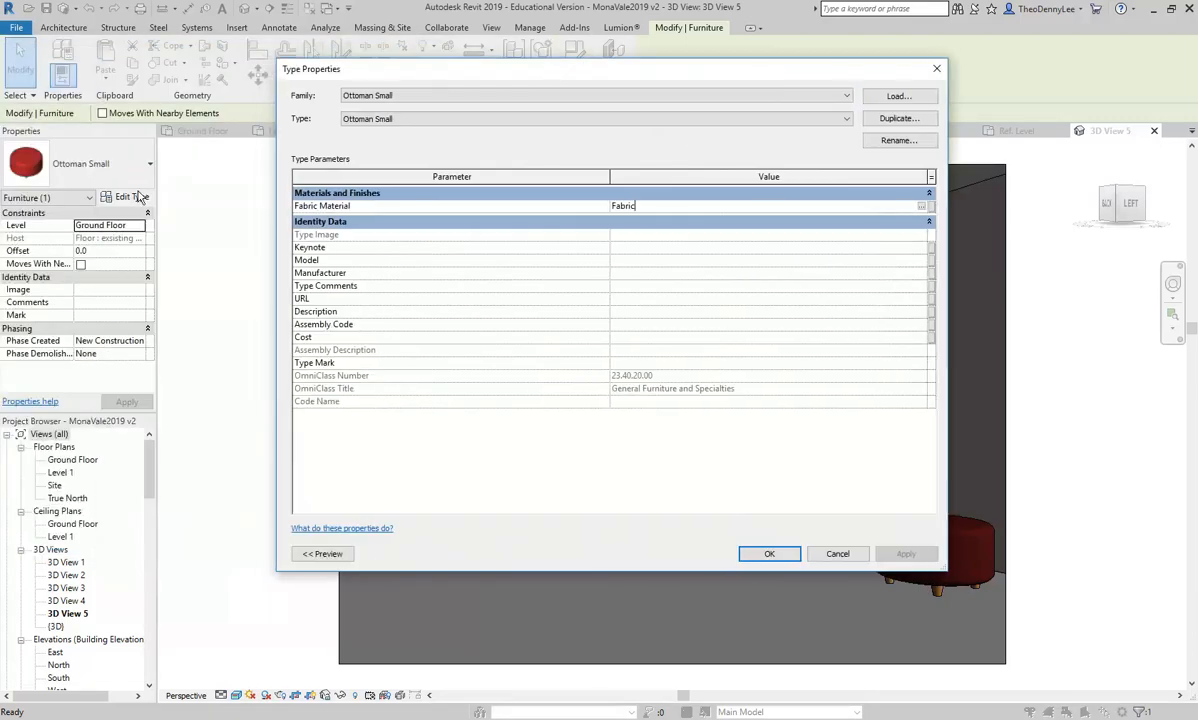
pyautogui.click(896, 120)
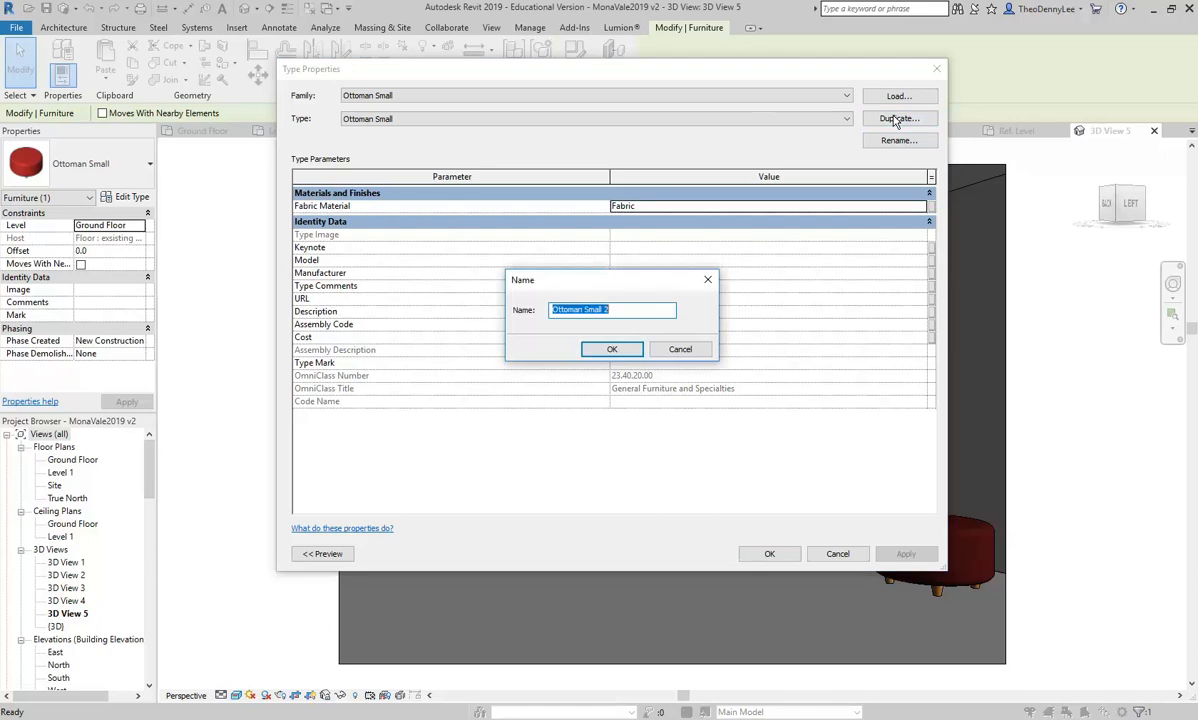
pyautogui.doubleClick(605, 310)
pyautogui.write('Green')
pyautogui.click(612, 349)
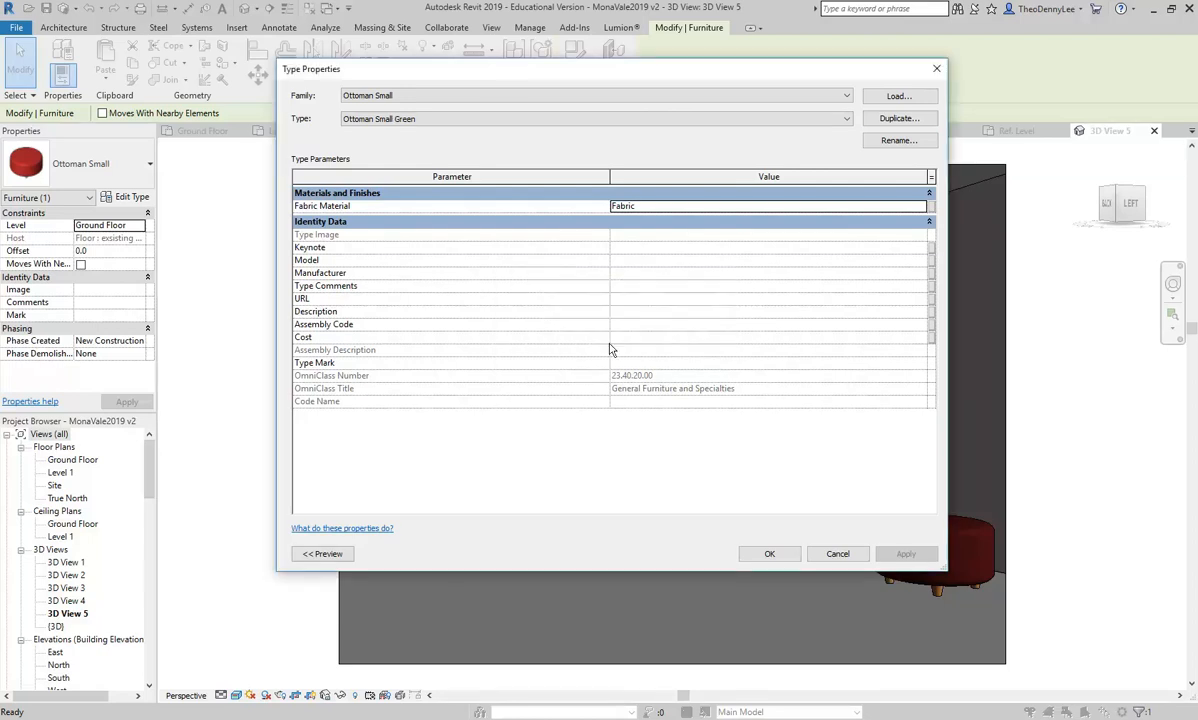
# - For the new type's Fabric Material, duplicate the Fabric material and name the copy Fabric Green
pyautogui.click(680, 205)
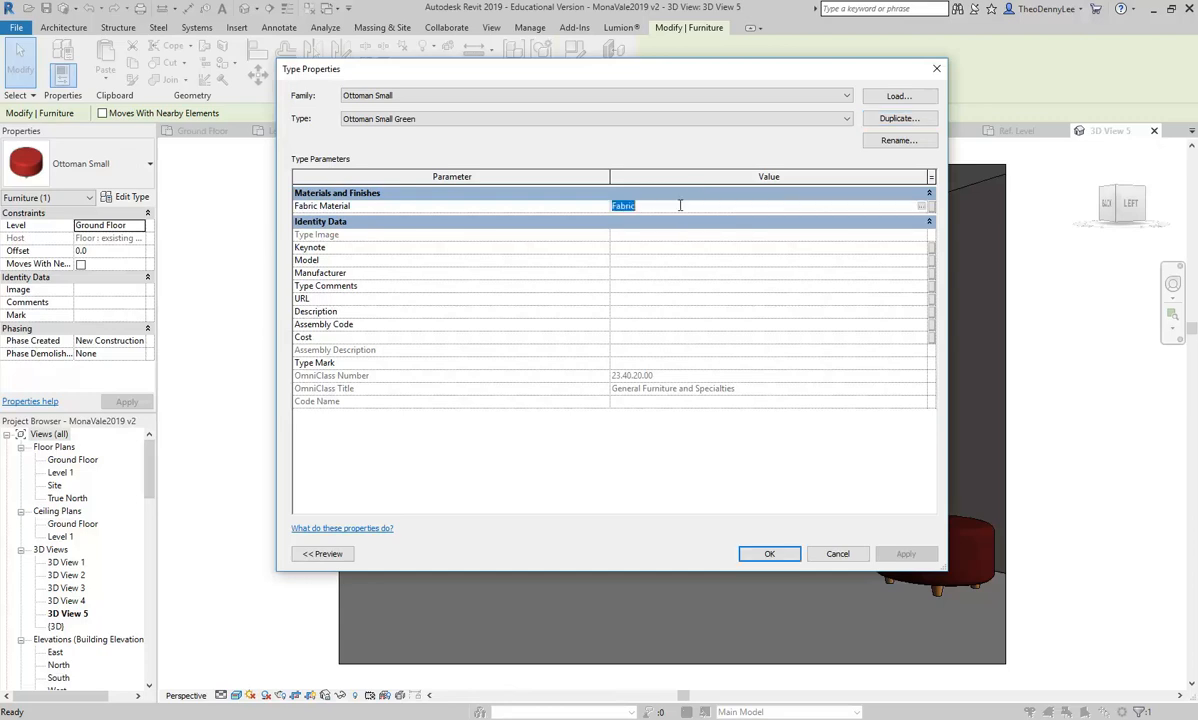
pyautogui.click(921, 206)
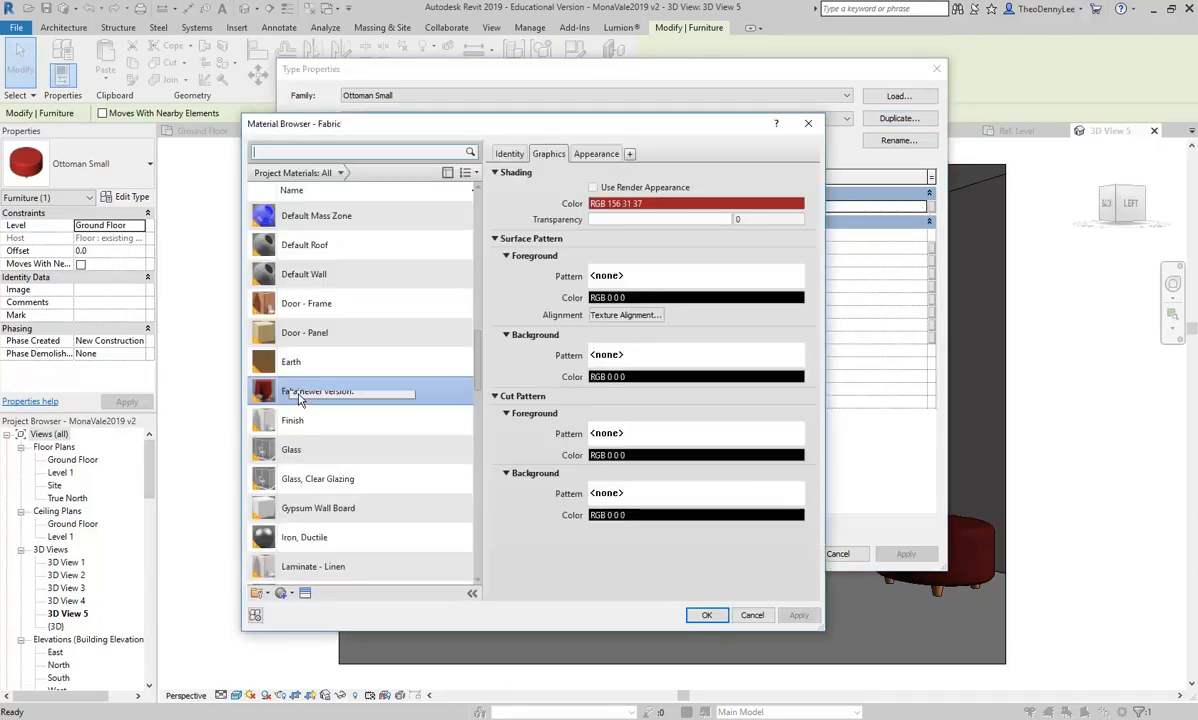
pyautogui.rightClick(290, 391)
pyautogui.click(330, 416)
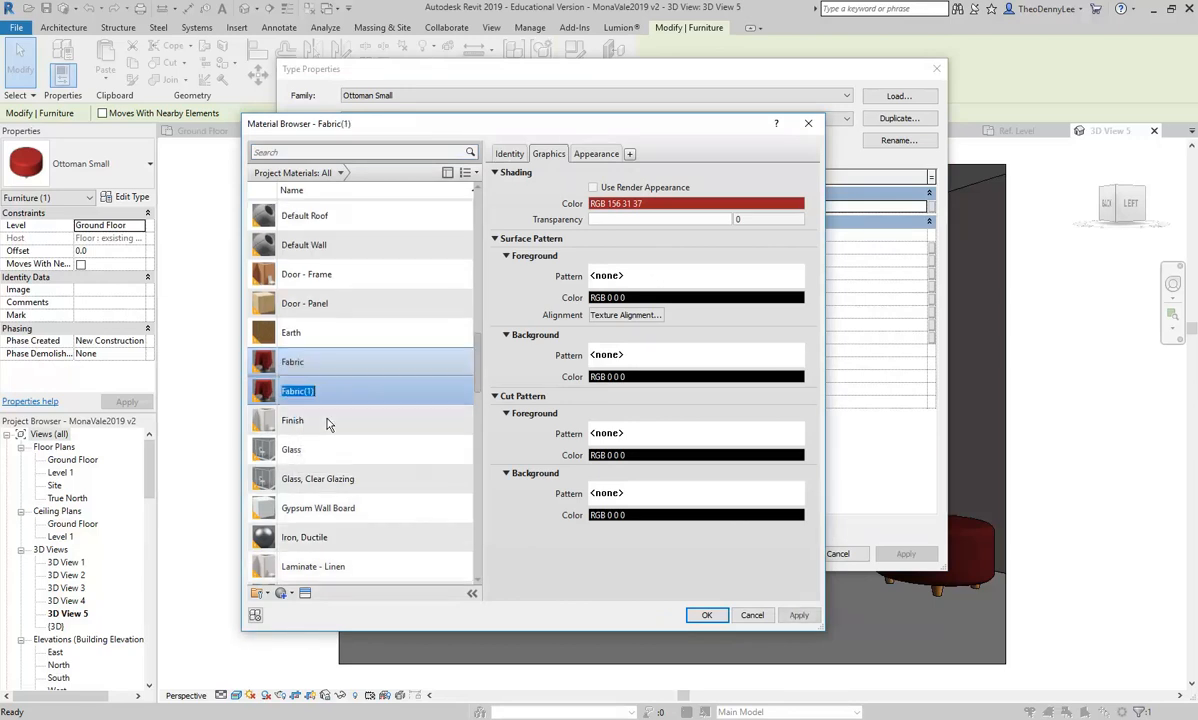
pyautogui.write('Fabric Green')
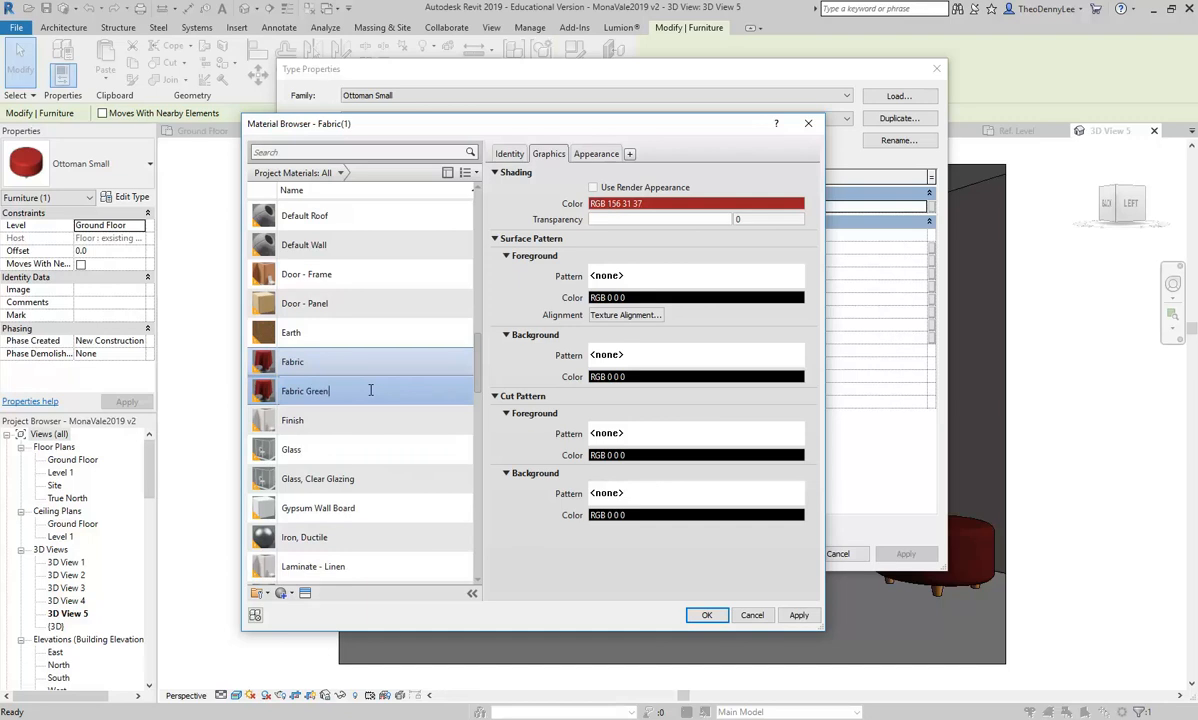
pyautogui.press('Return')
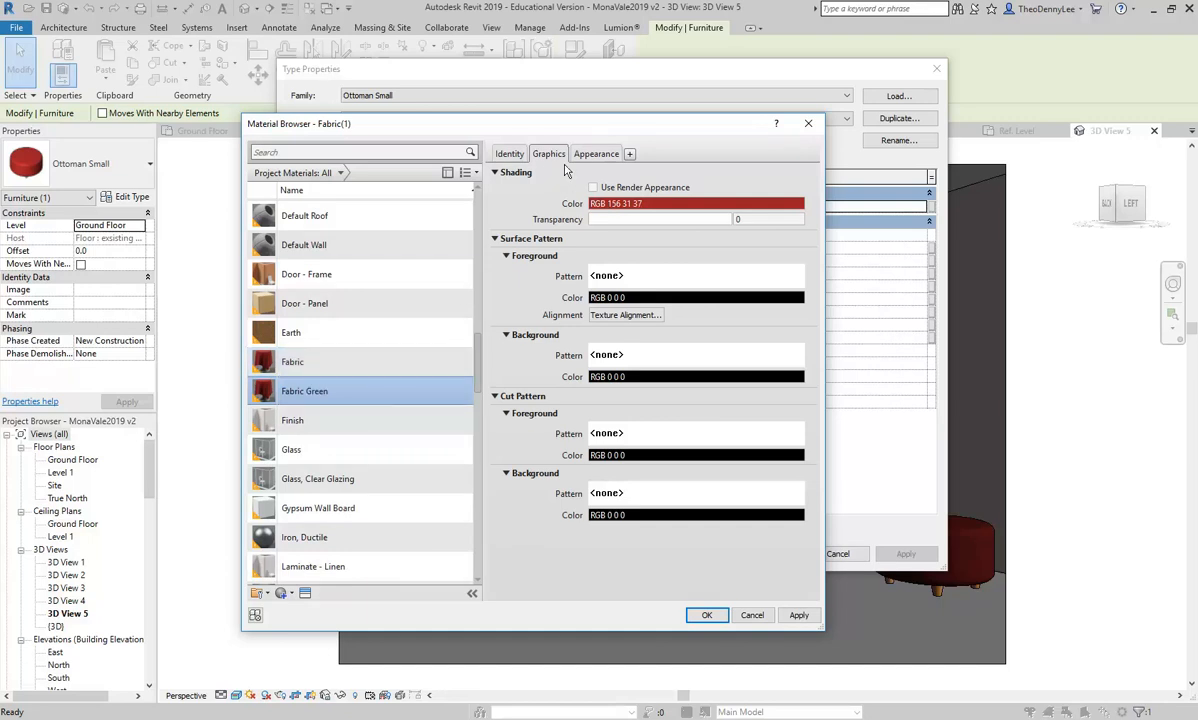
# - Replace the appearance asset of Fabric Green with Linen - White from the Fabric category of the Appearance Library
pyautogui.click(598, 155)
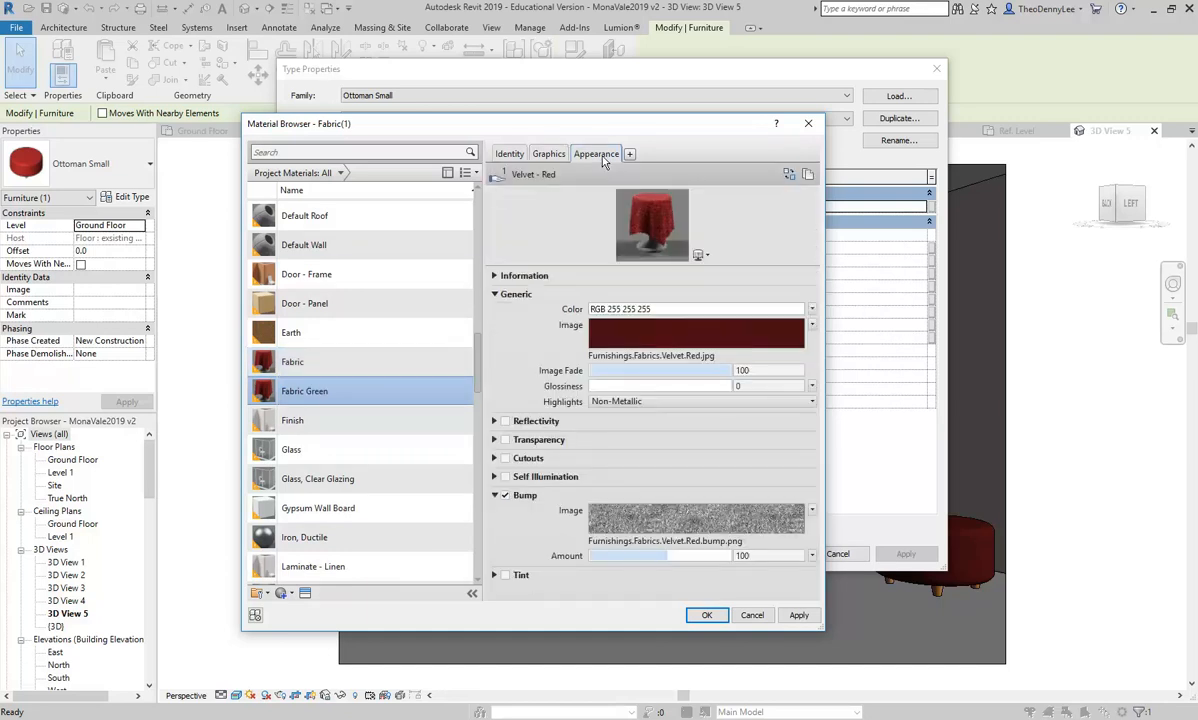
pyautogui.rightClick(619, 157)
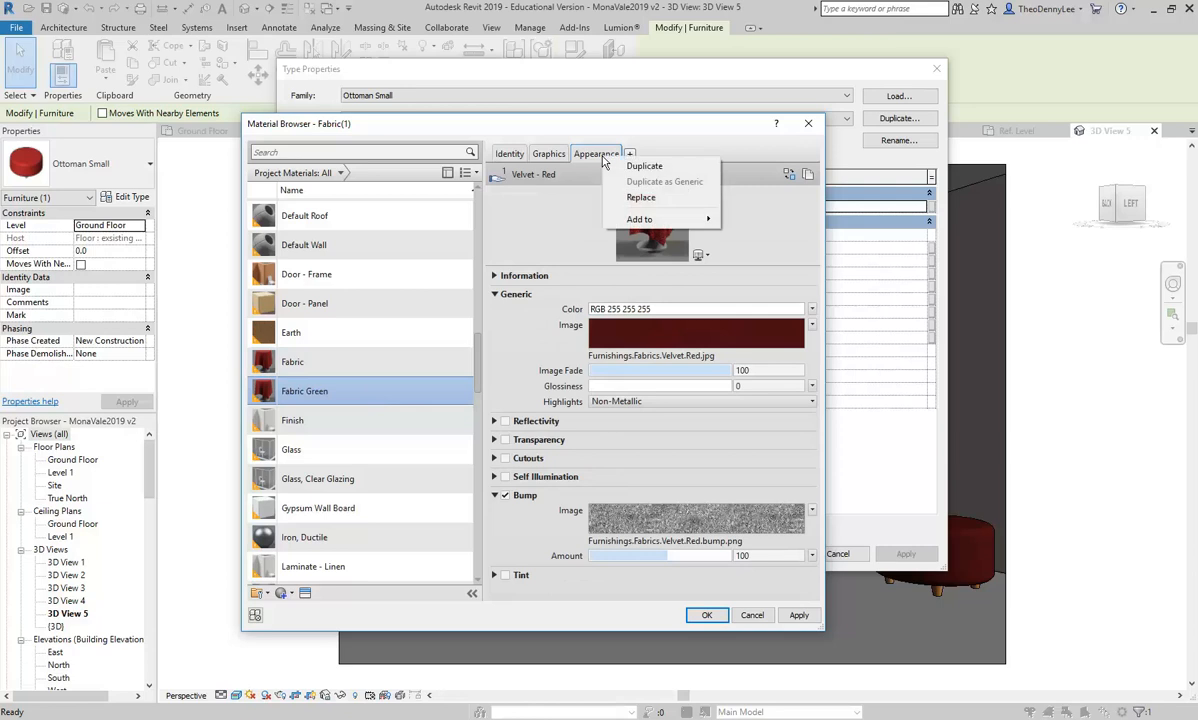
pyautogui.click(640, 198)
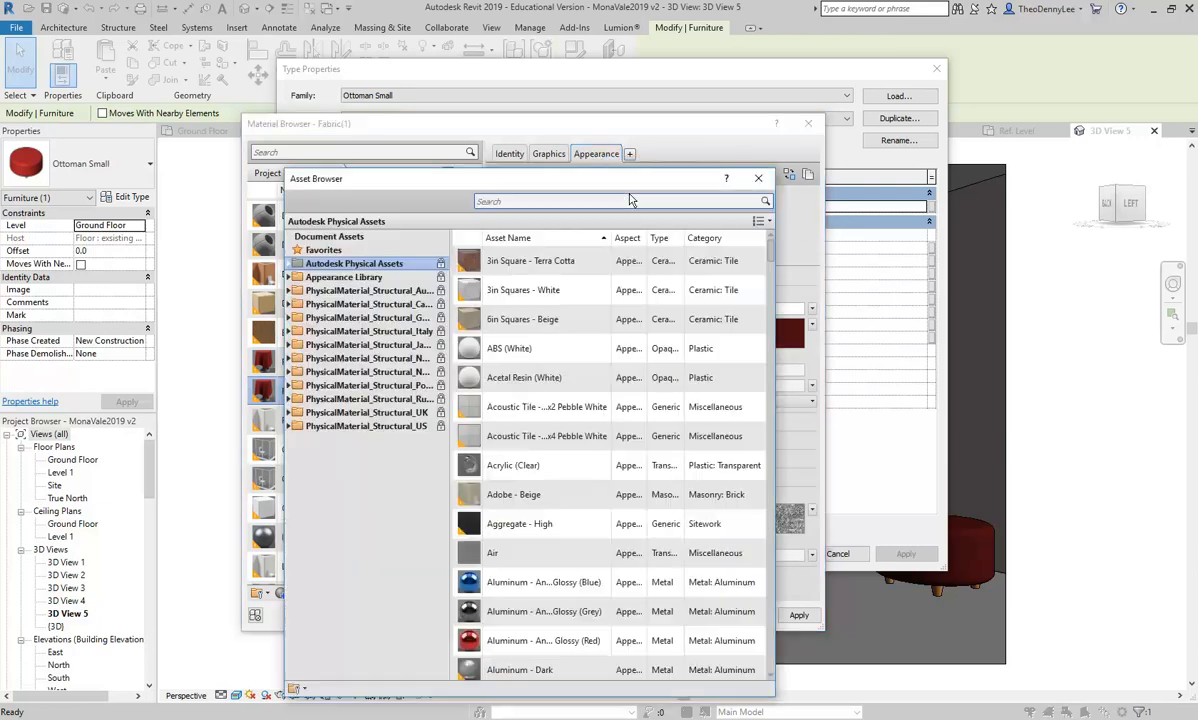
pyautogui.doubleClick(333, 278)
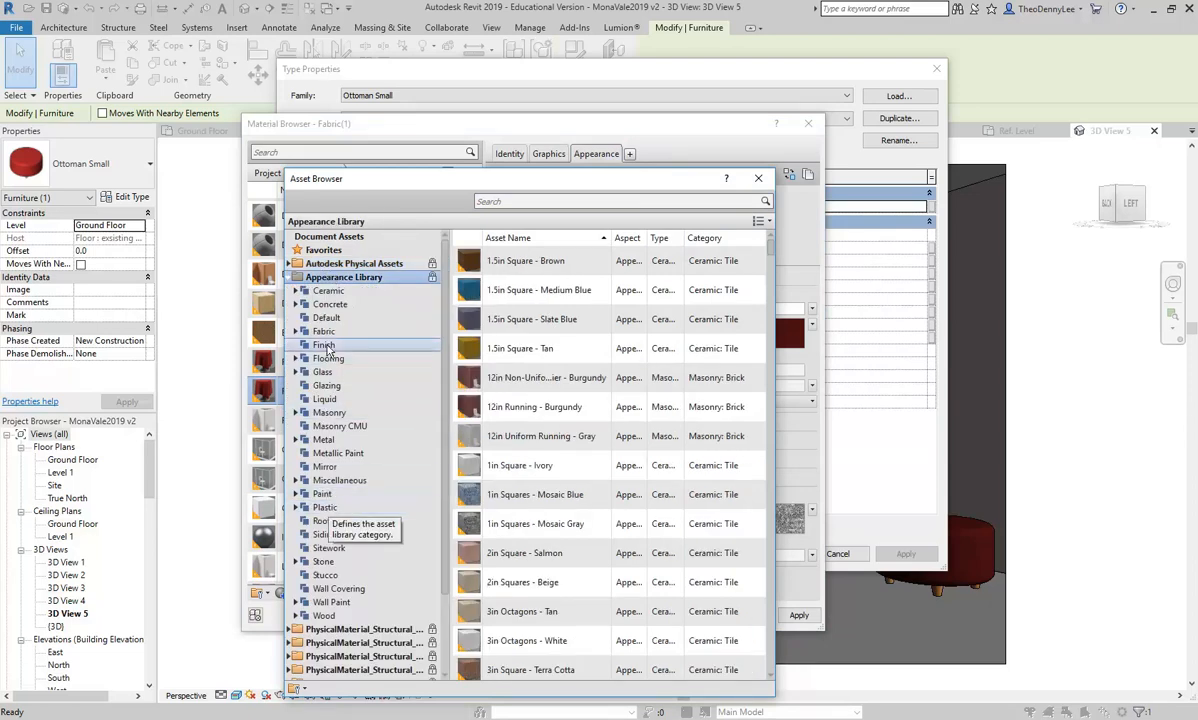
pyautogui.doubleClick(323, 331)
pyautogui.scroll(-5, 583, 440)
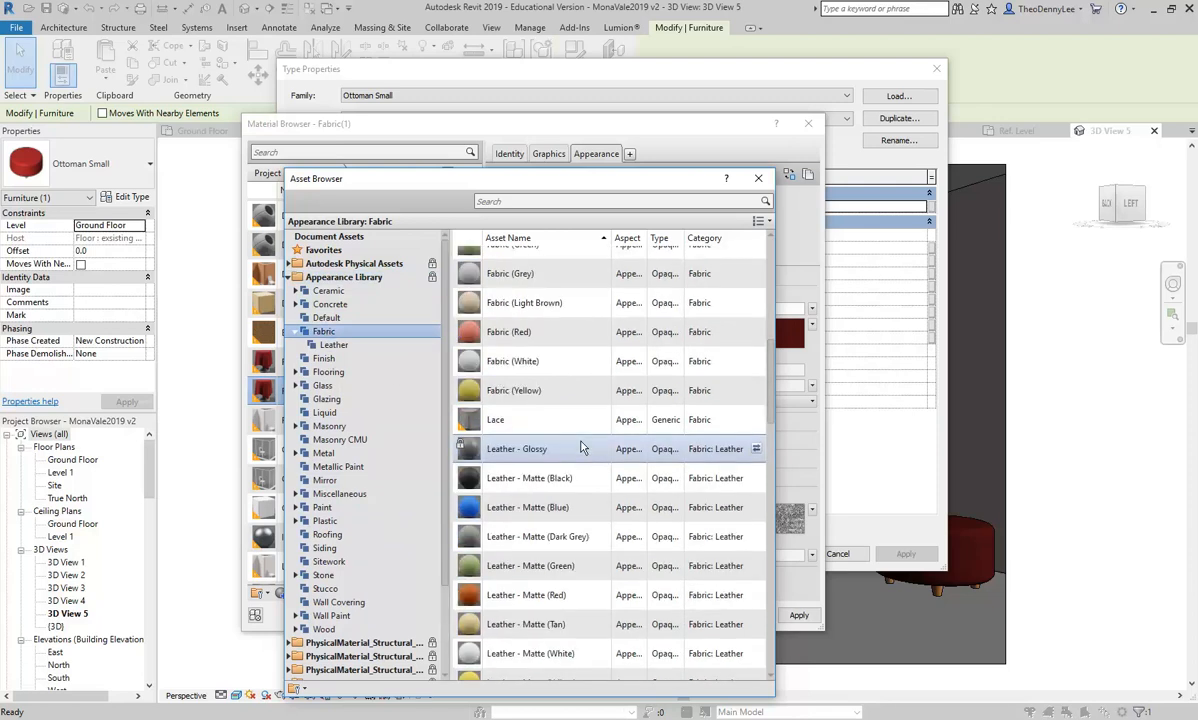
pyautogui.scroll(-3, 583, 447)
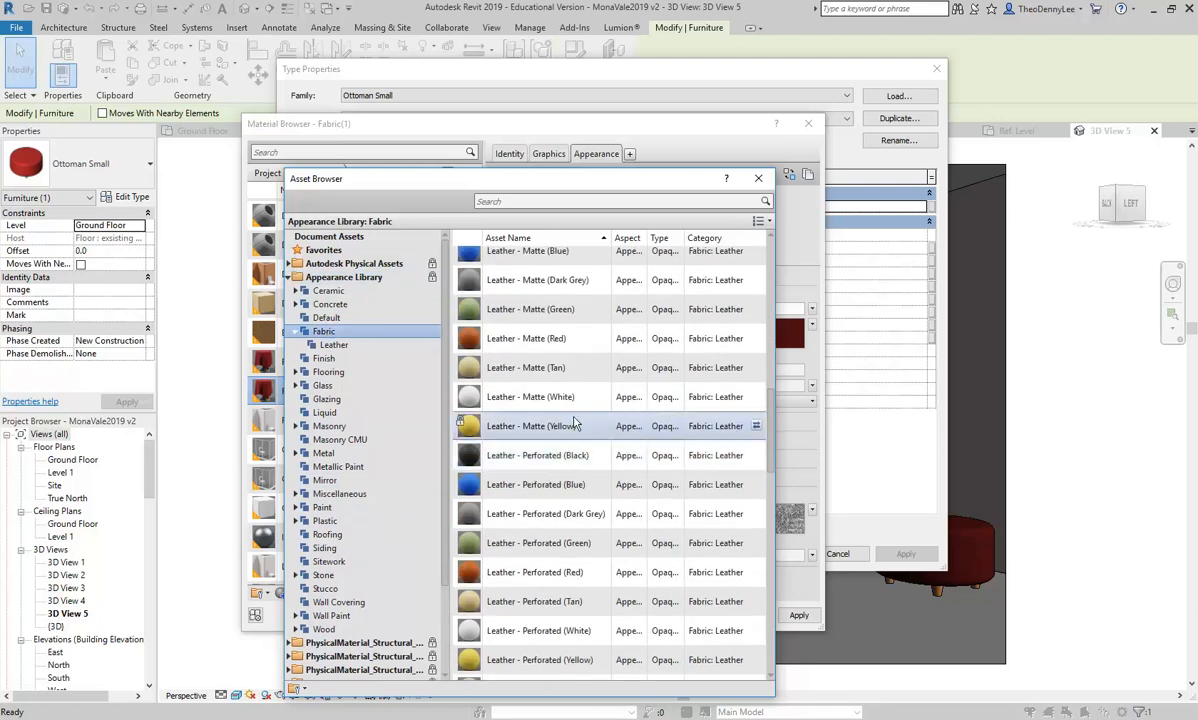
pyautogui.scroll(-3, 535, 461)
pyautogui.scroll(-10, 535, 461)
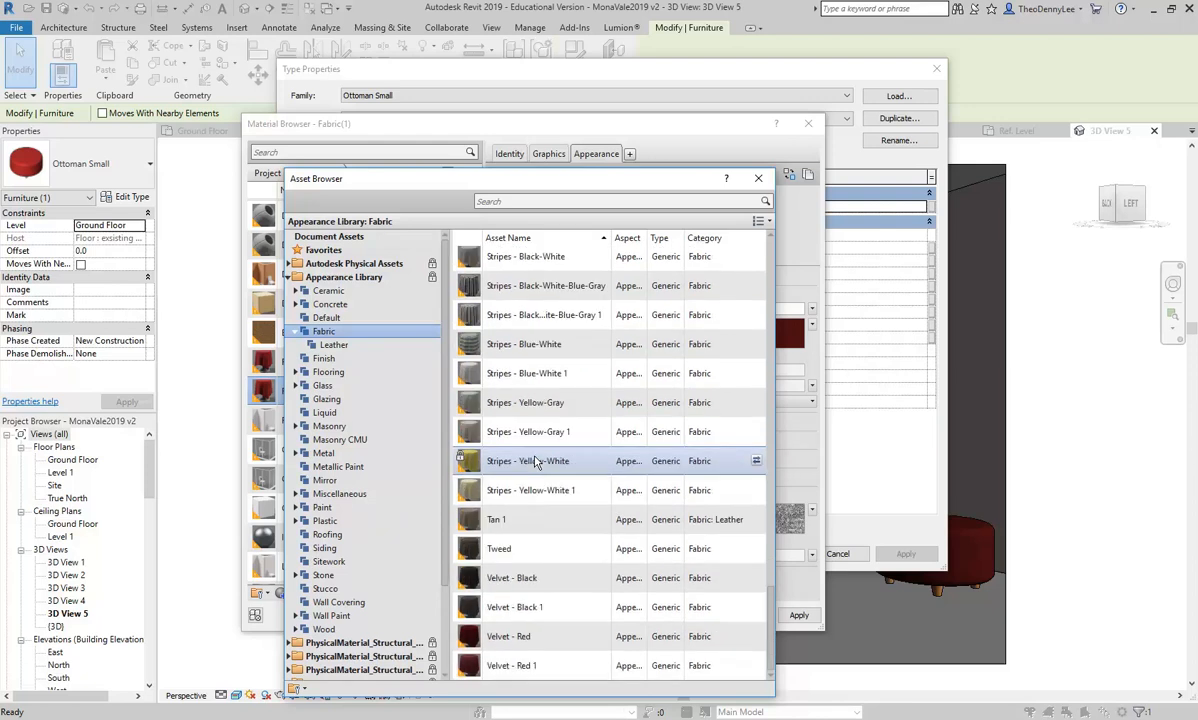
pyautogui.scroll(8, 517, 456)
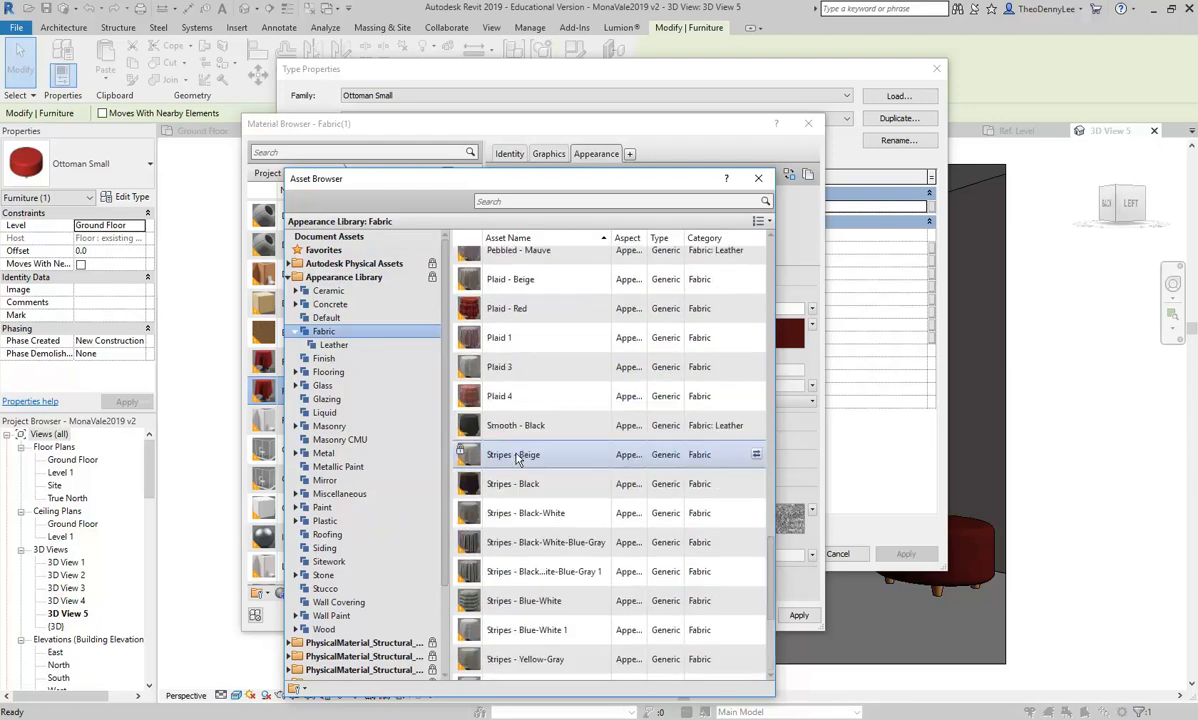
pyautogui.scroll(3, 517, 456)
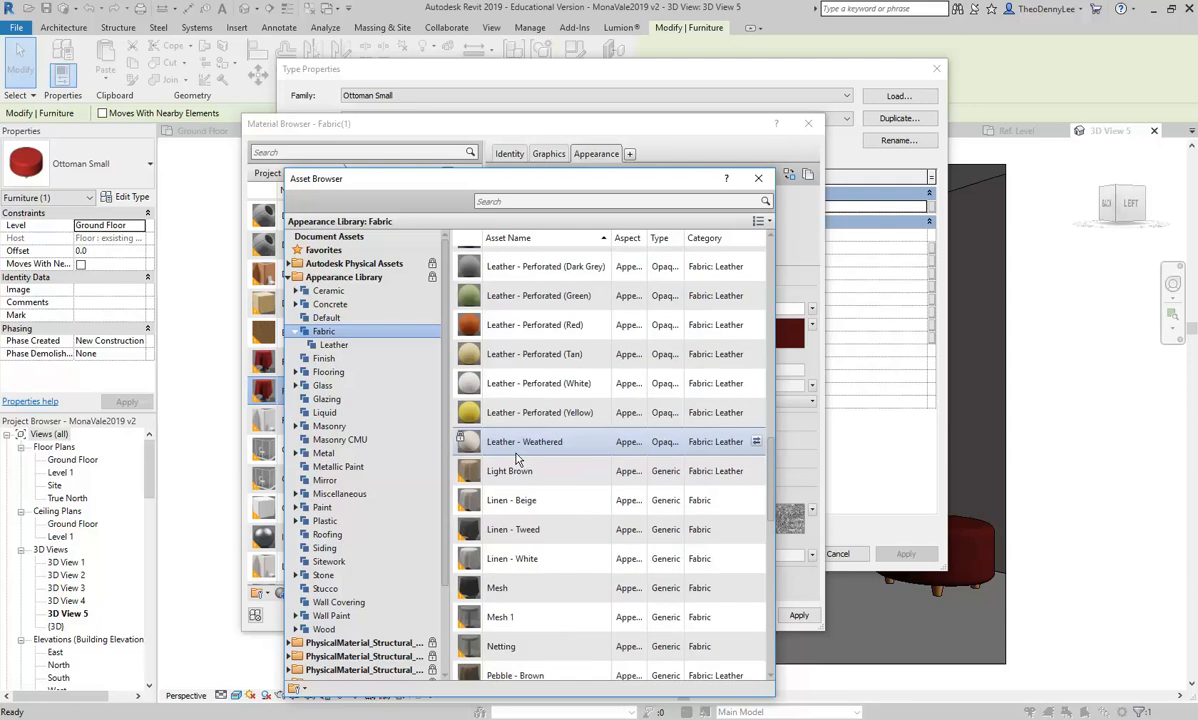
pyautogui.doubleClick(500, 560)
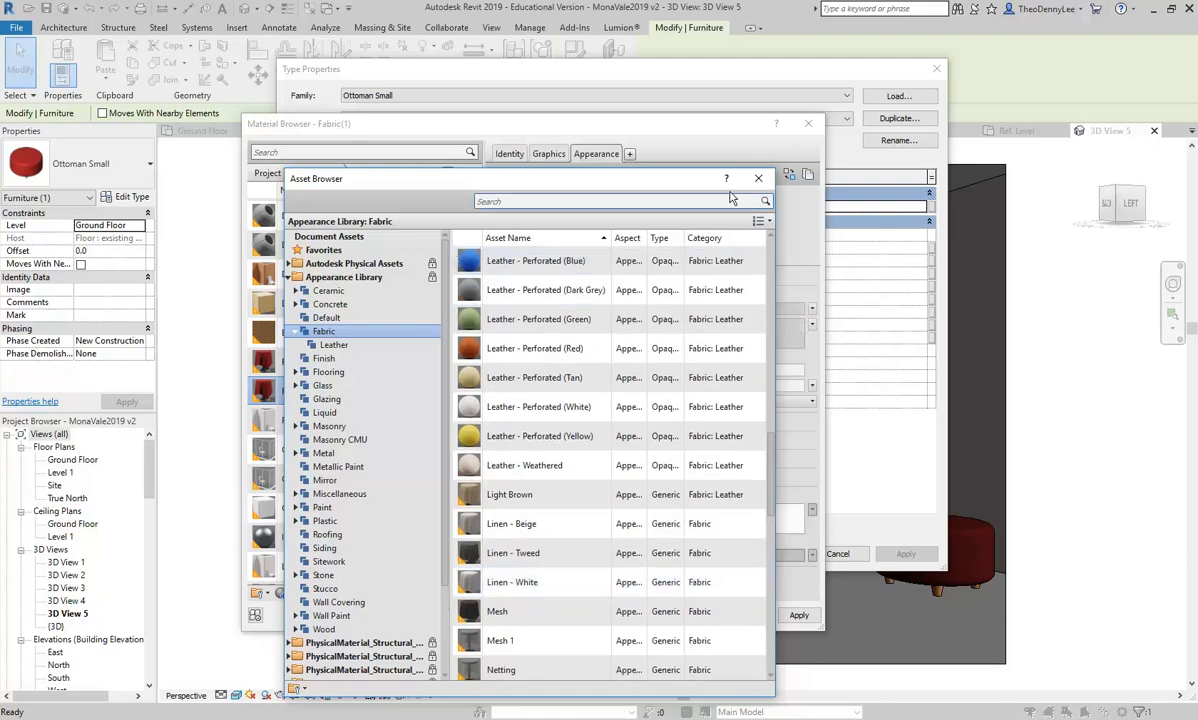
pyautogui.click(758, 178)
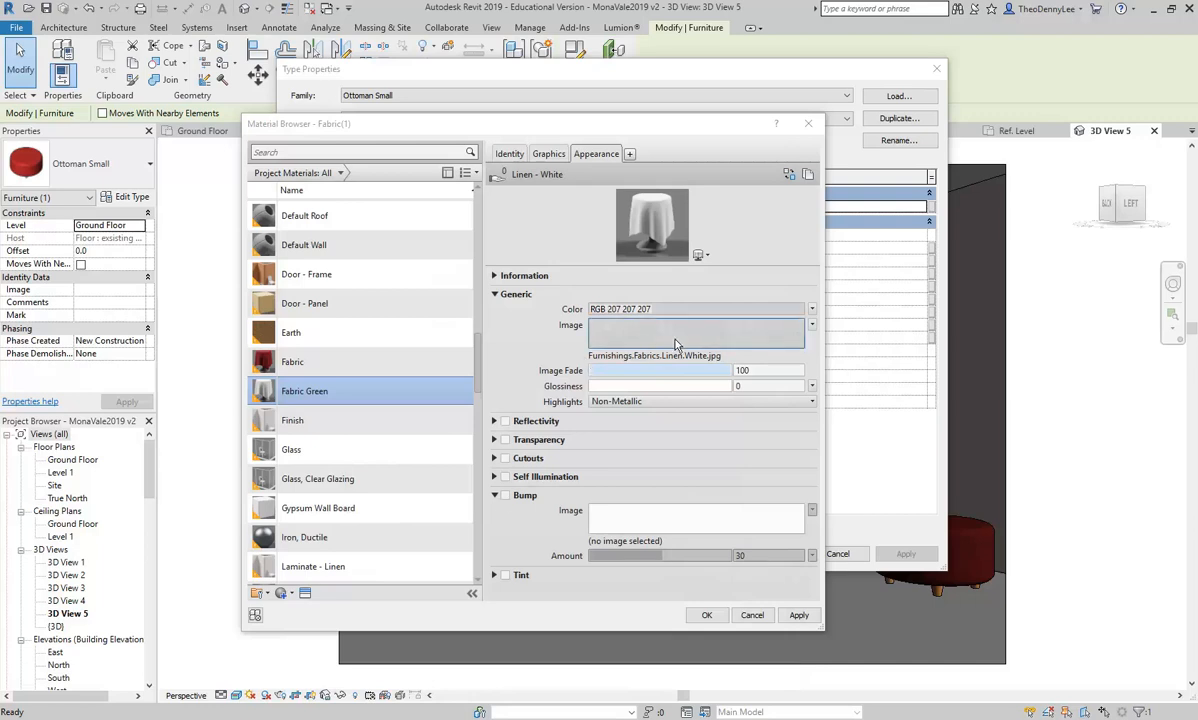
# - Replace the Linen - White appearance of Fabric Green with the Velvet - Red 1 asset
pyautogui.rightClick(595, 157)
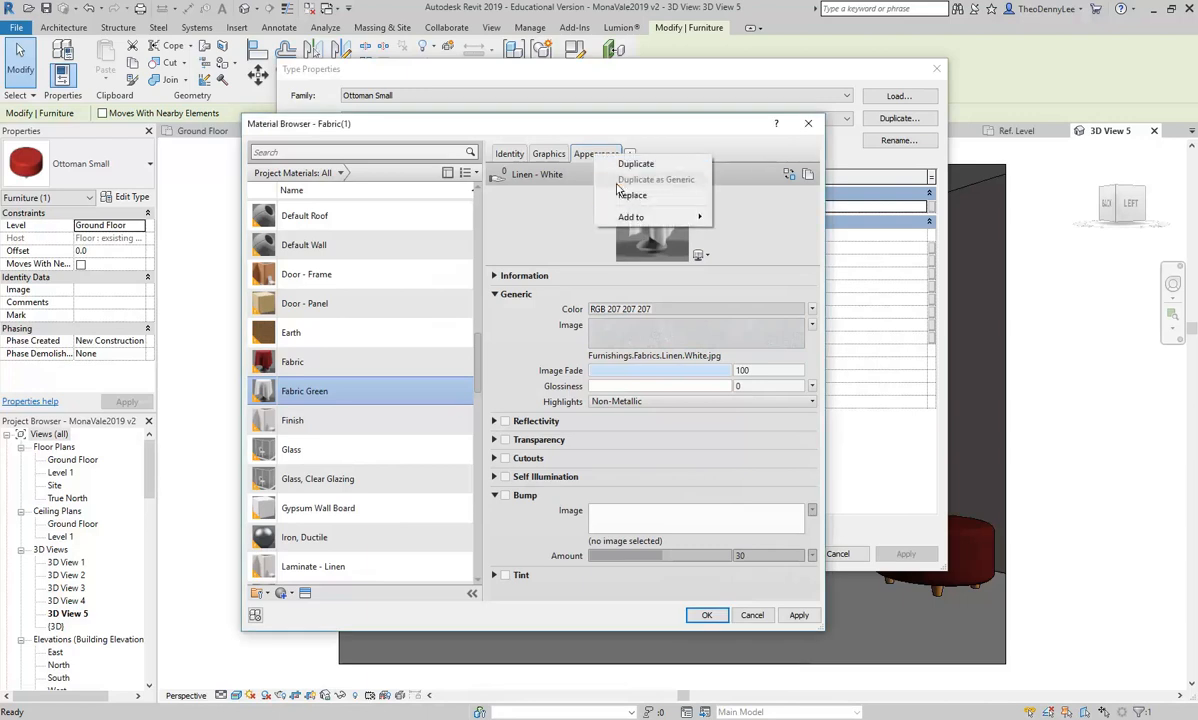
pyautogui.click(640, 195)
pyautogui.scroll(-10, 520, 420)
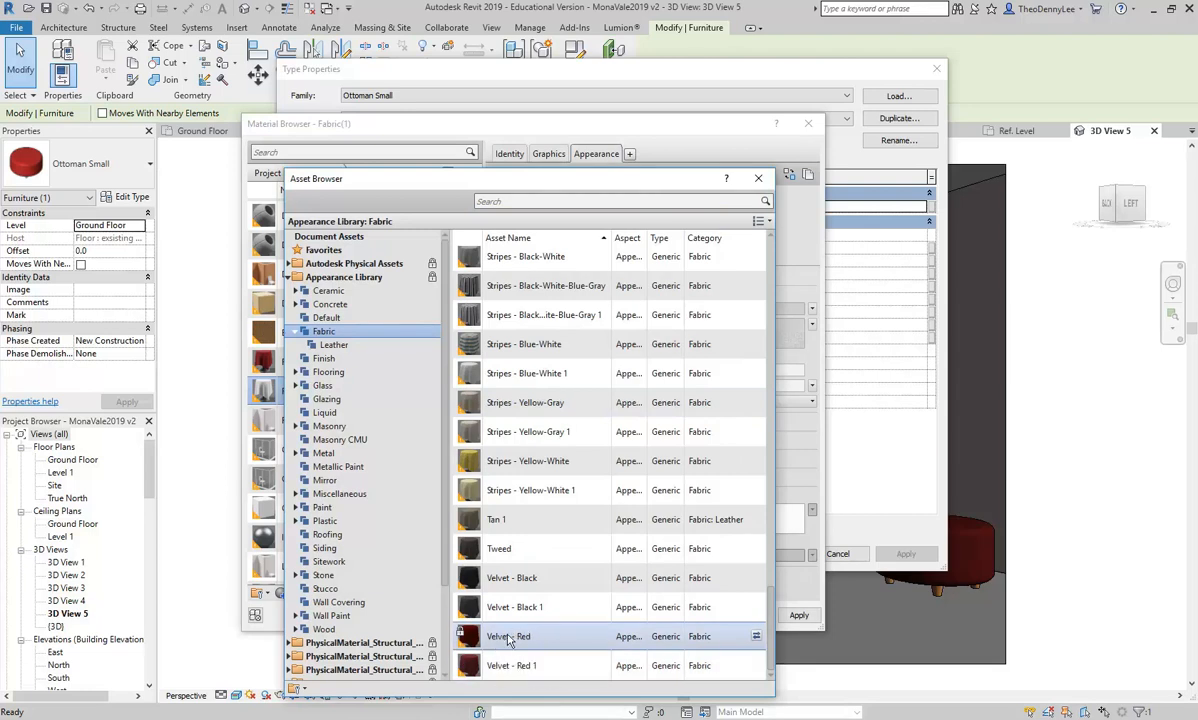
pyautogui.doubleClick(514, 638)
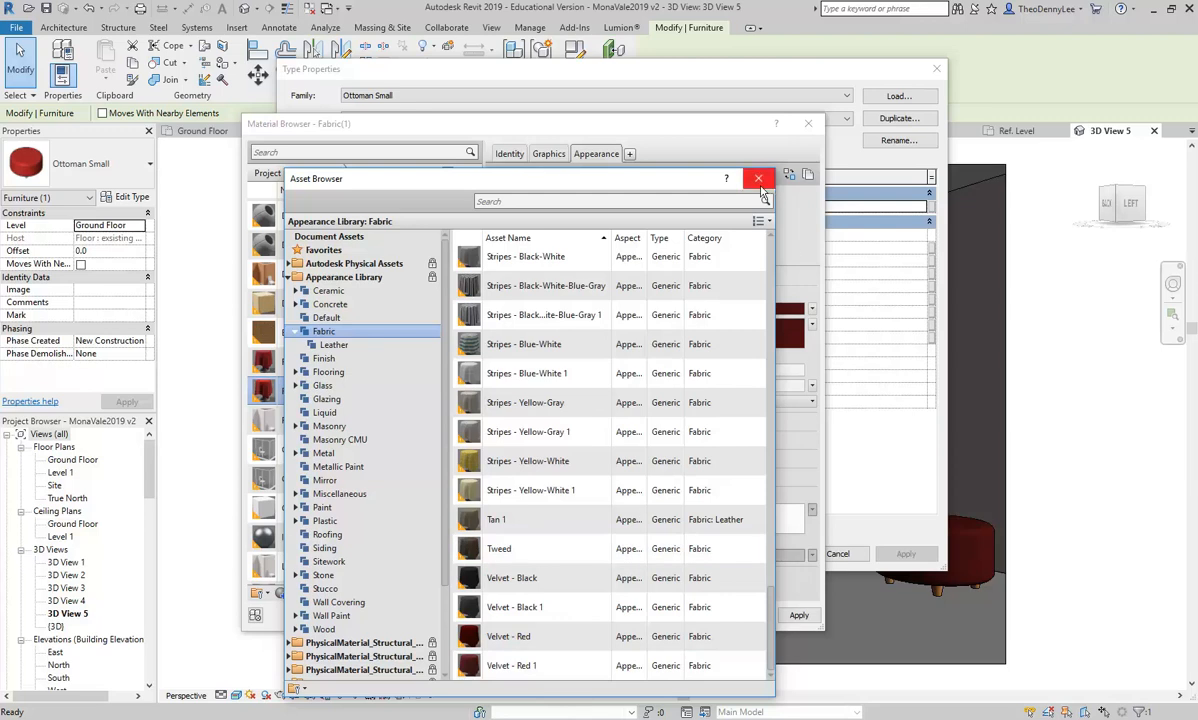
pyautogui.click(758, 180)
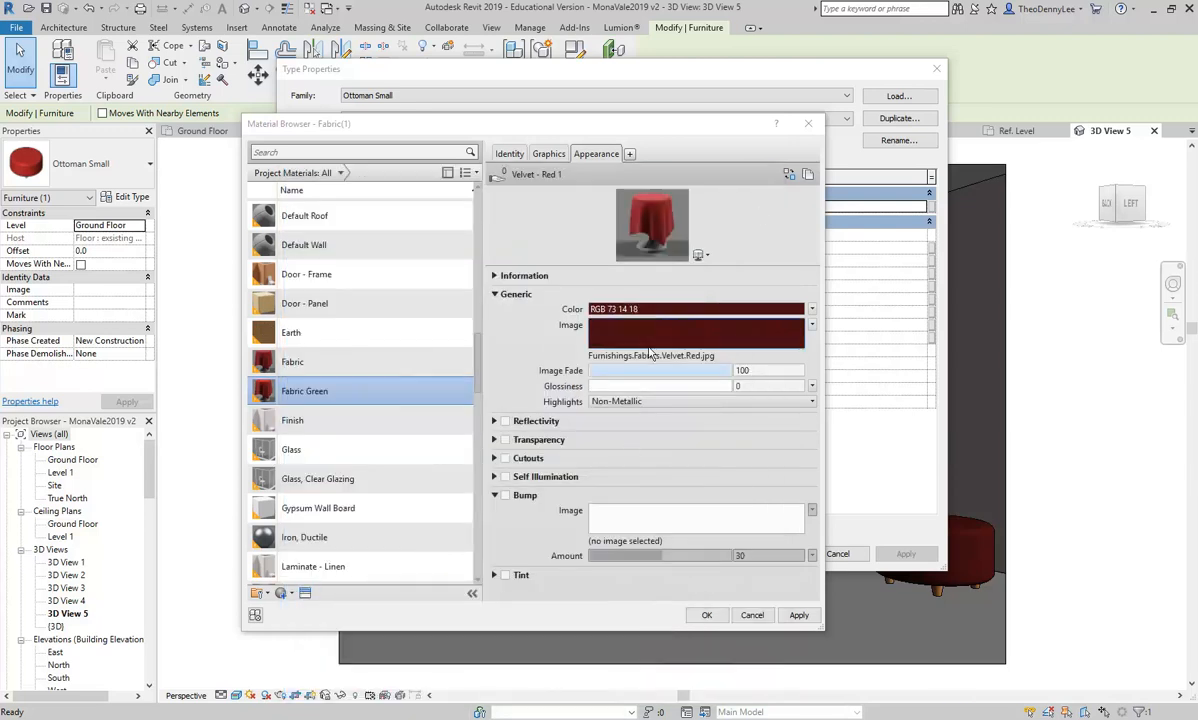
# - Replace the appearance asset of Fabric Green with Velvet - Red, the version with a bump image
pyautogui.rightClick(613, 152)
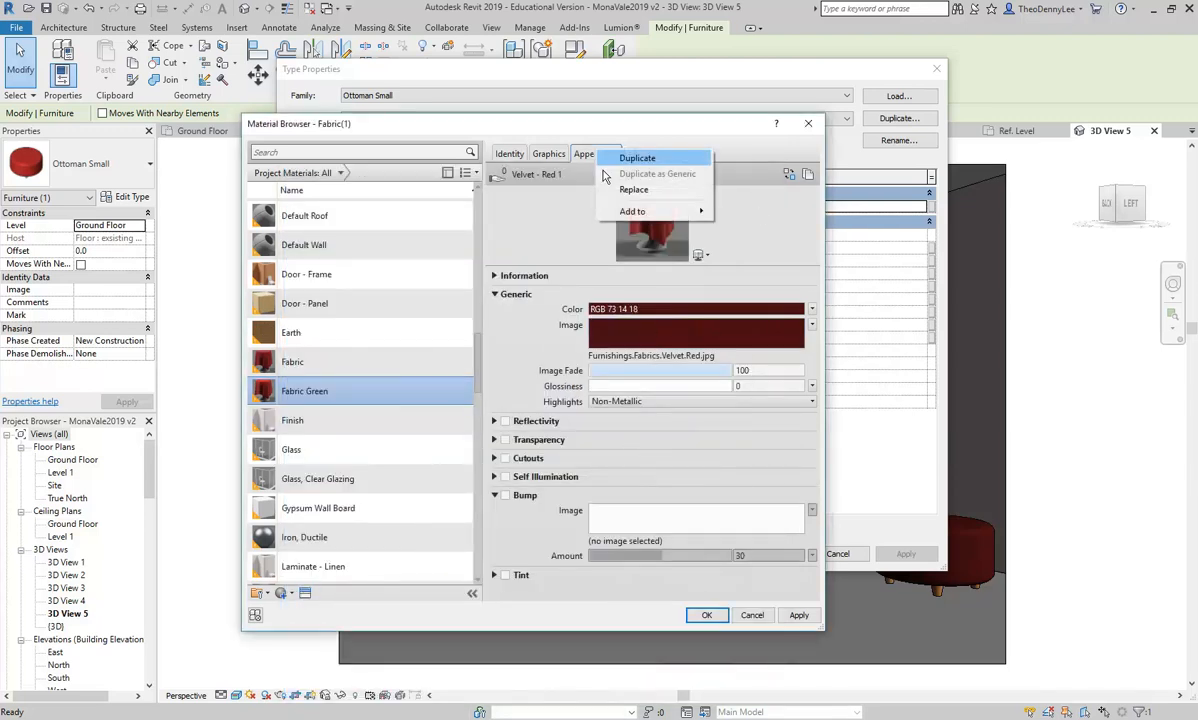
pyautogui.click(632, 190)
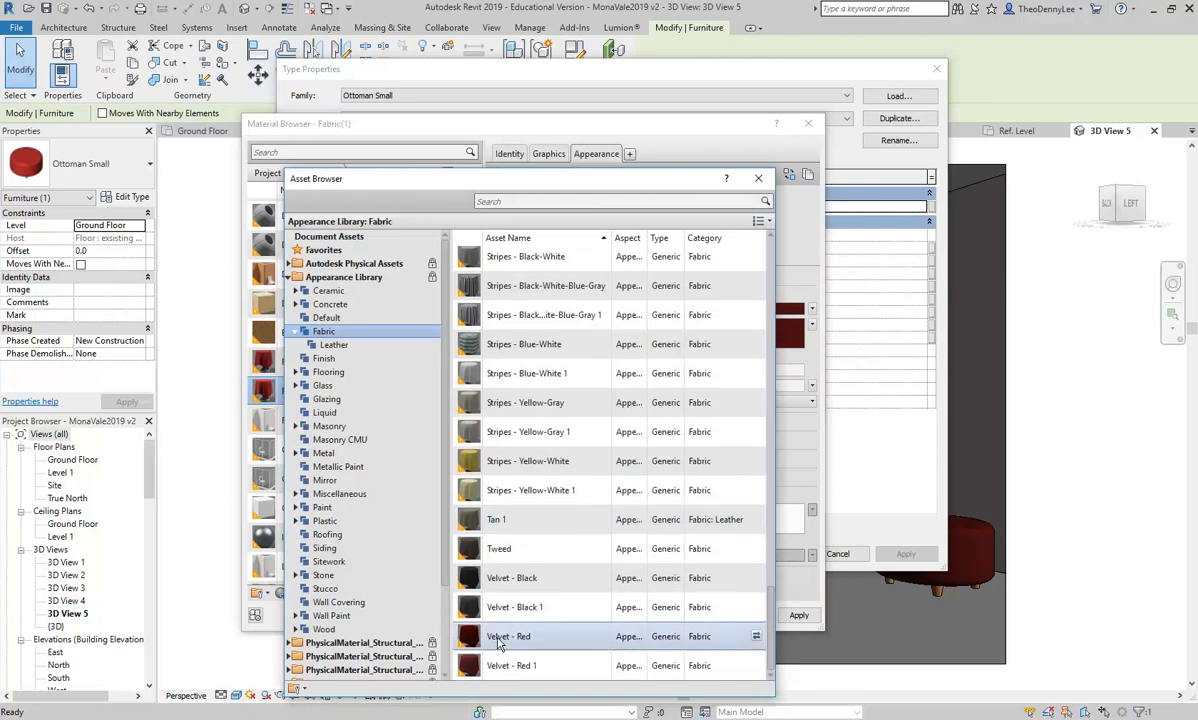
pyautogui.click(758, 178)
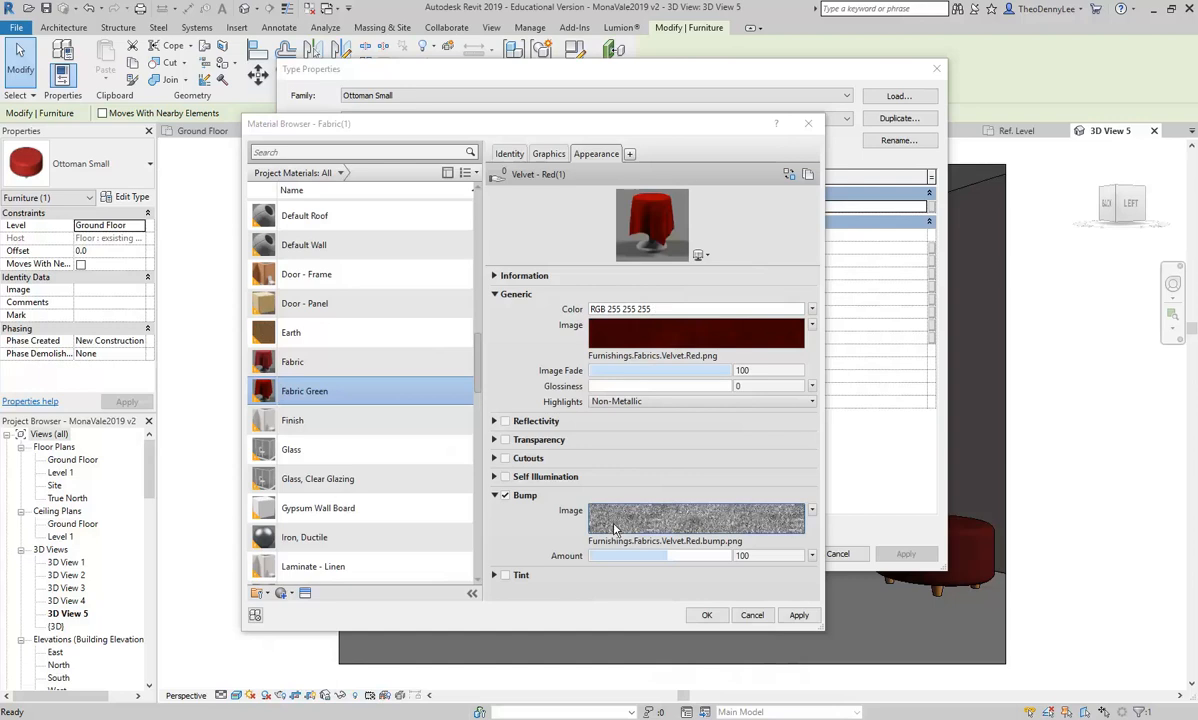
# - Enlarge the appearance preview and remove the red velvet image from Fabric Green's generic properties
pyautogui.moveTo(718, 266); pyautogui.dragTo(717, 303)
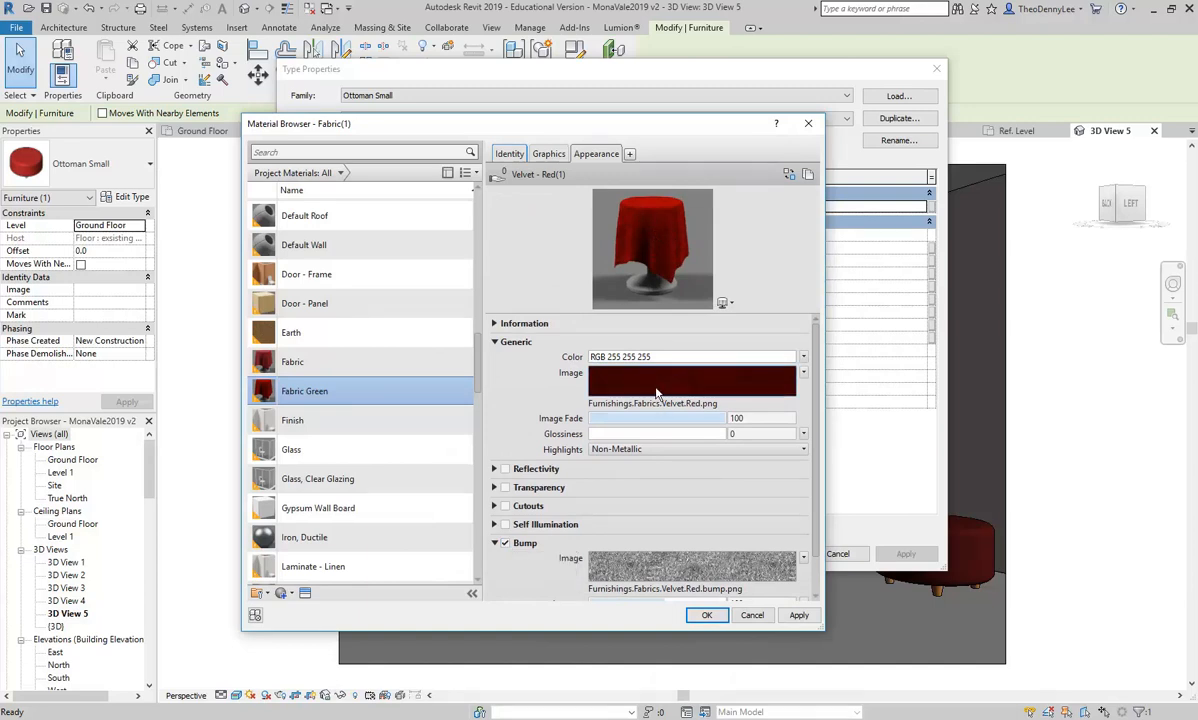
pyautogui.click(803, 373)
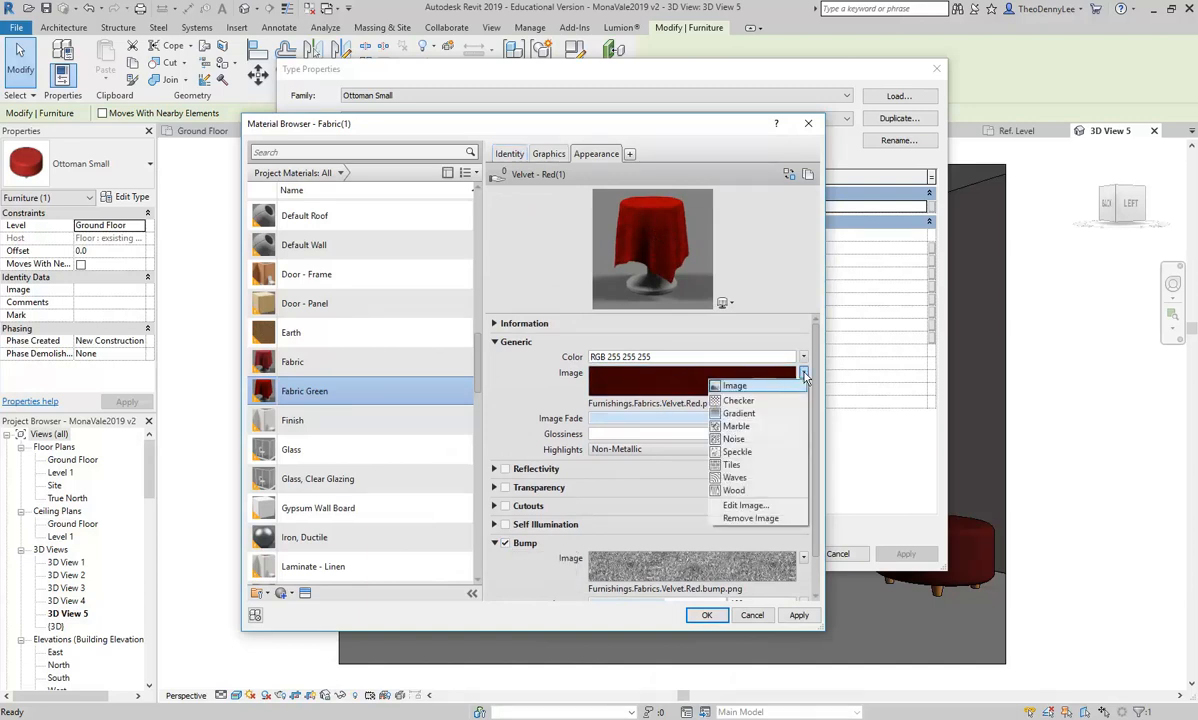
pyautogui.click(752, 518)
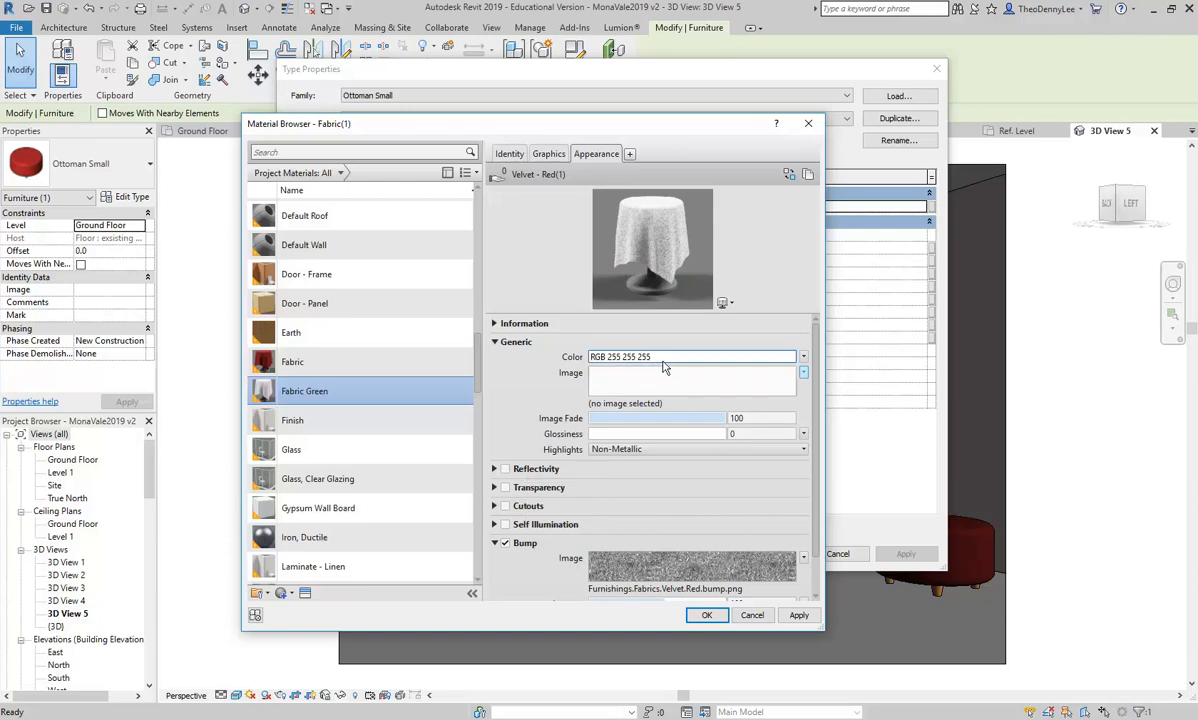
pyautogui.click(803, 372)
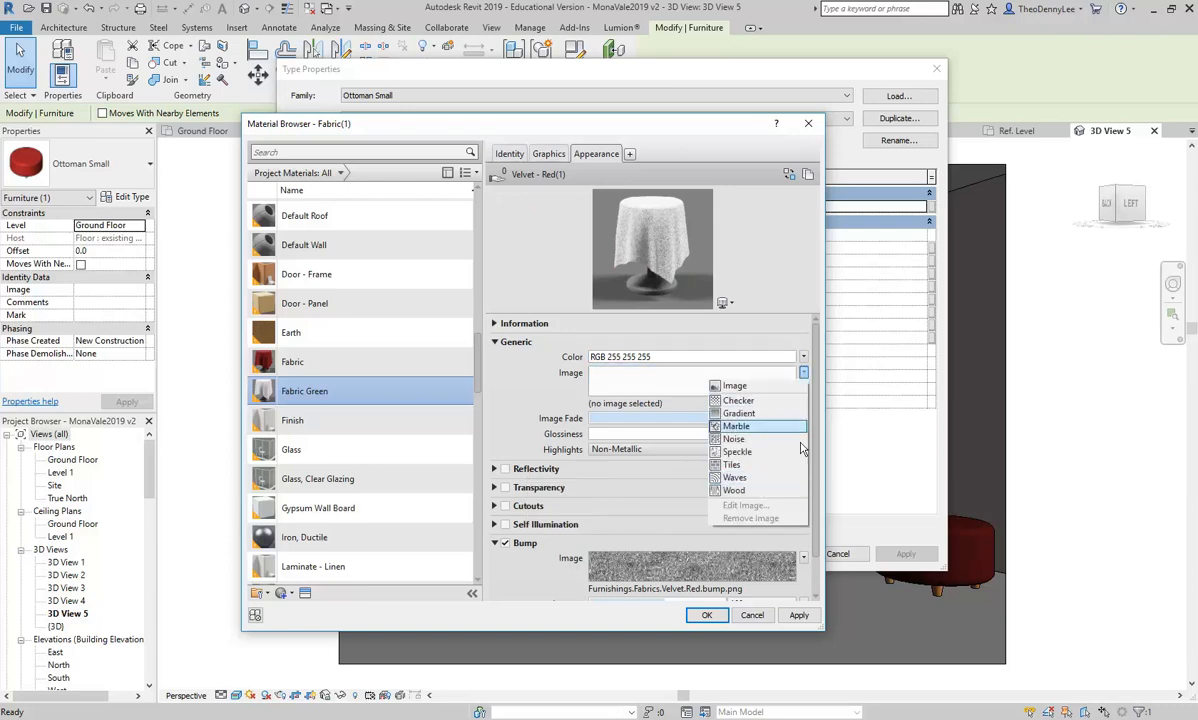
pyautogui.click(805, 373)
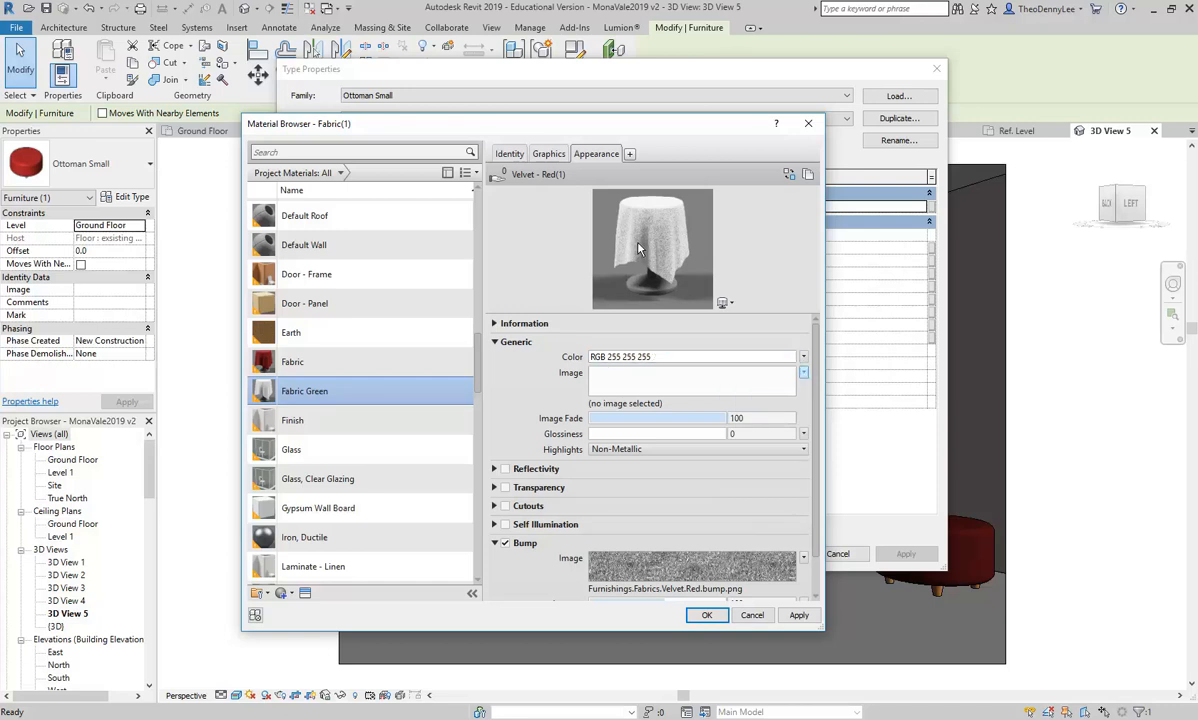
# - Set the generic appearance colour of Fabric Green to a dark yellowish green, RGB 65 157 9
pyautogui.click(679, 357)
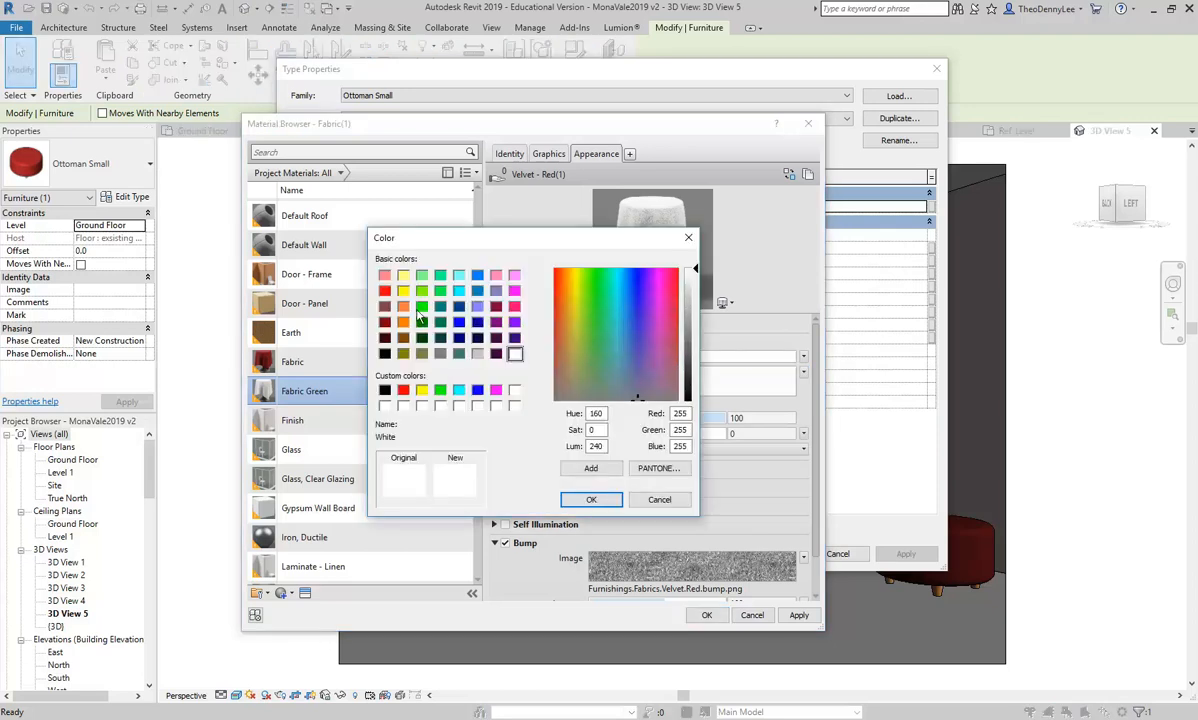
pyautogui.click(421, 306)
pyautogui.moveTo(694, 341); pyautogui.dragTo(697, 355)
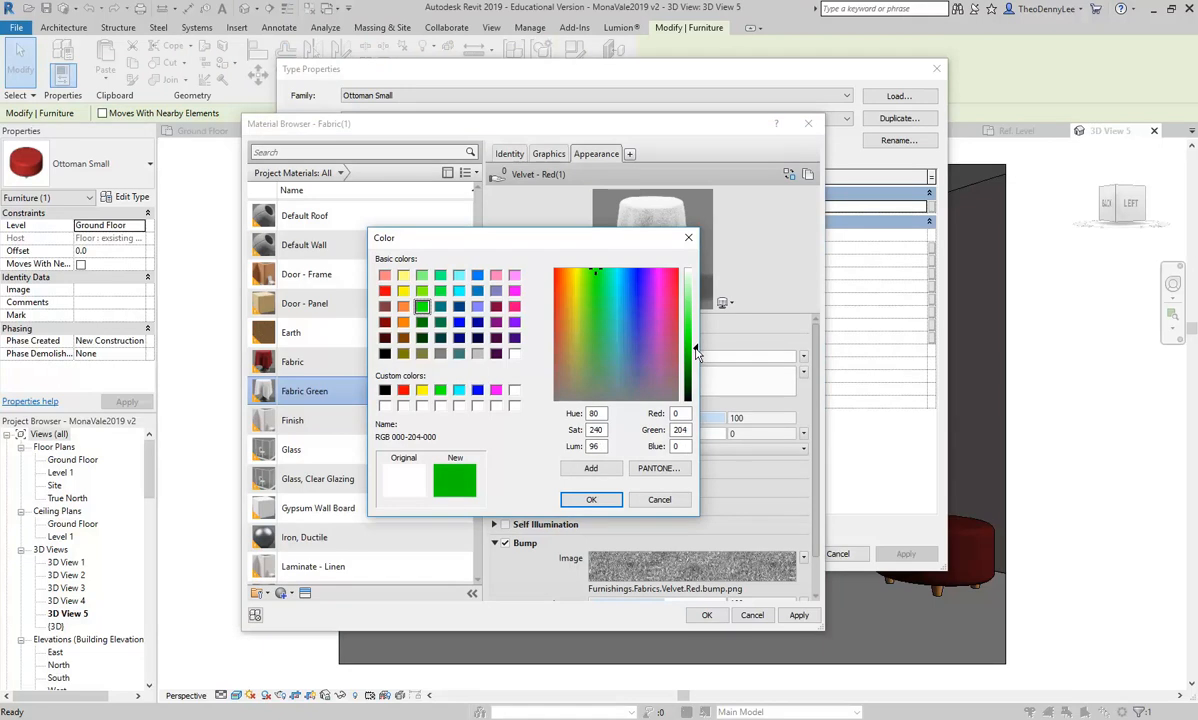
pyautogui.moveTo(596, 273); pyautogui.dragTo(588, 281)
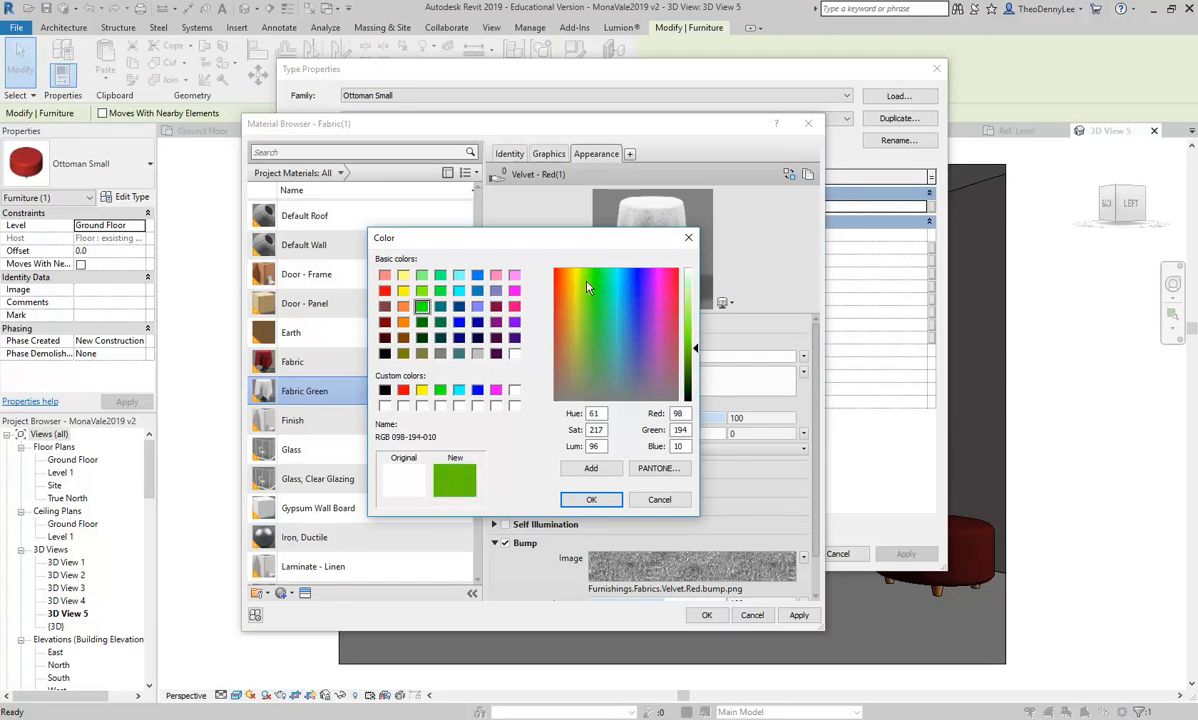
pyautogui.click(588, 499)
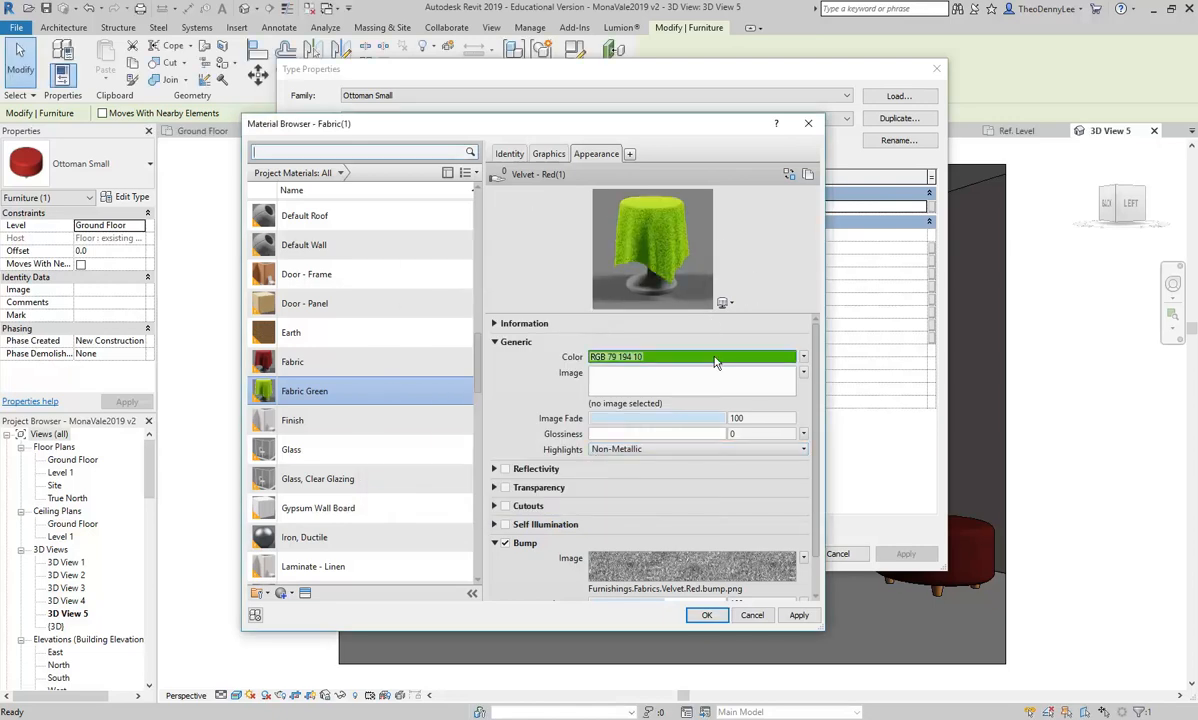
pyautogui.click(712, 357)
pyautogui.click(696, 358)
pyautogui.click(696, 365)
pyautogui.click(591, 499)
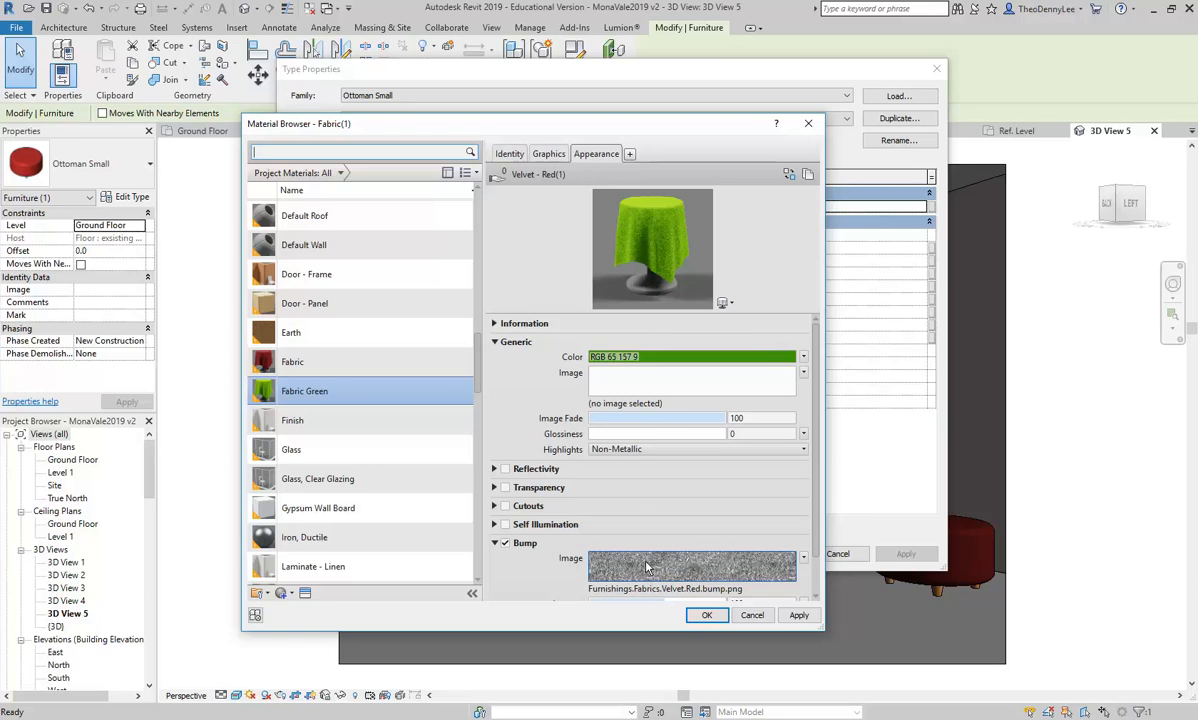
# - Make Fabric Green's shading use its render appearance, accept the material and type changes, and deselect the ottoman
pyautogui.click(549, 154)
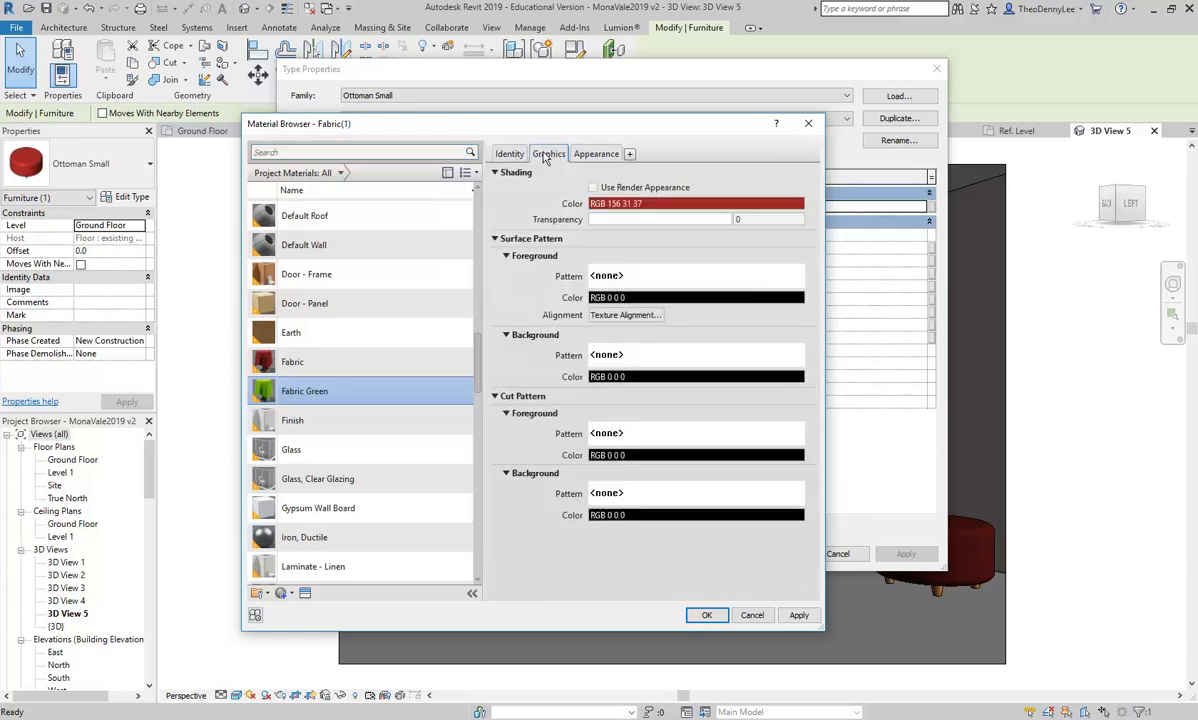
pyautogui.click(593, 187)
pyautogui.click(704, 616)
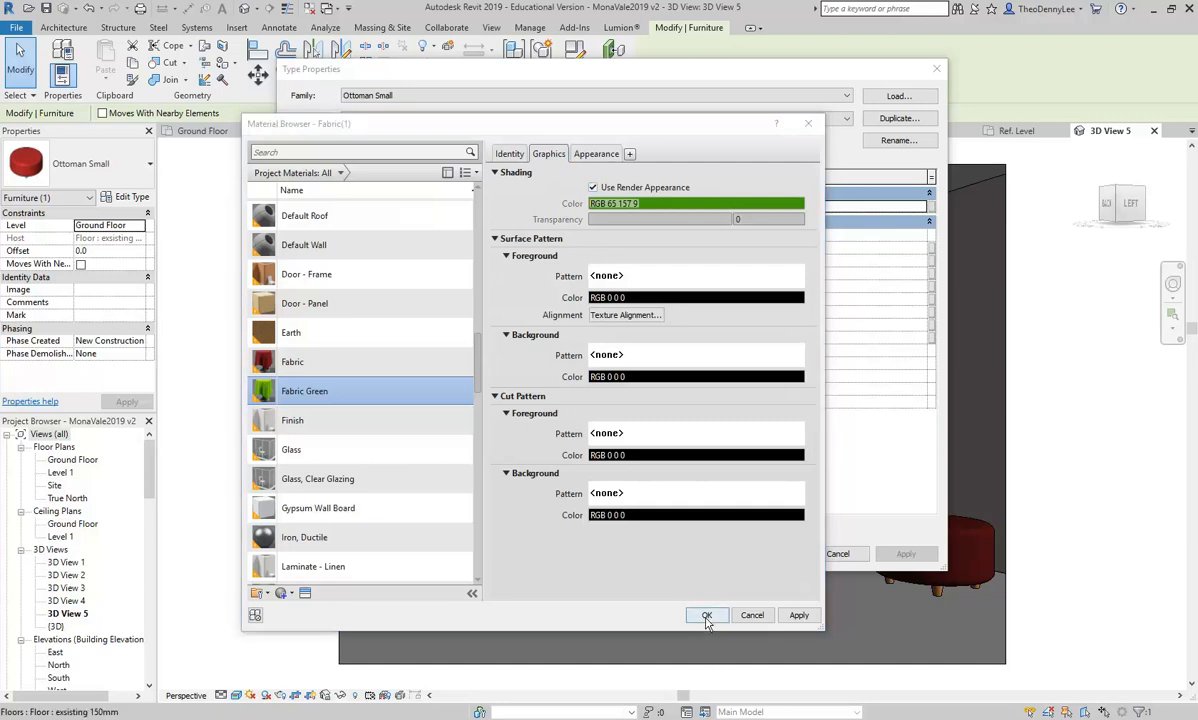
pyautogui.click(767, 553)
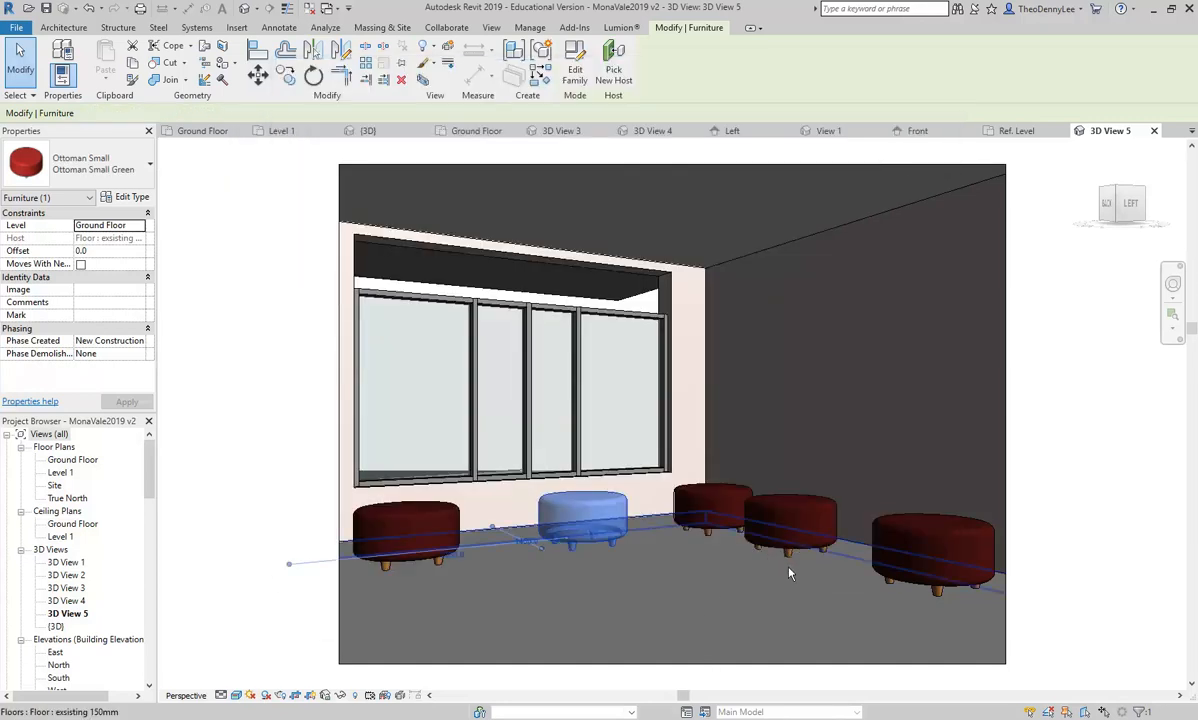
pyautogui.click(553, 313)
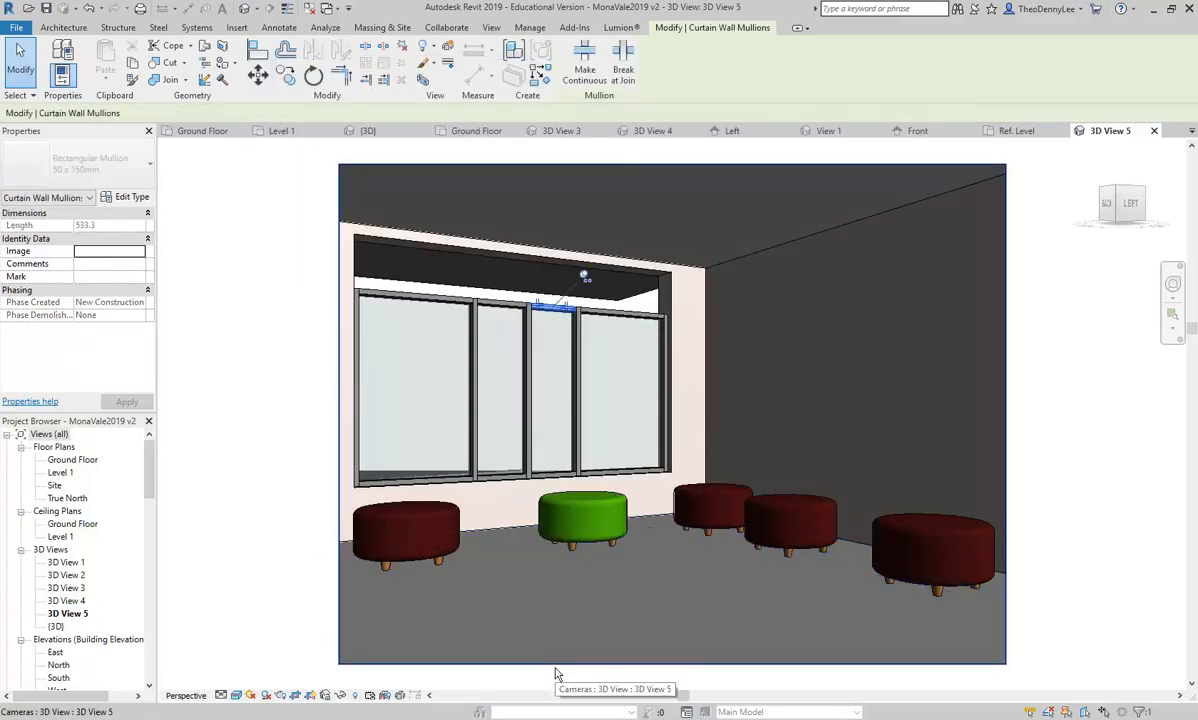
# - Nudge the red ottoman beside the corner one slightly away from the window wall
pyautogui.click(790, 532)
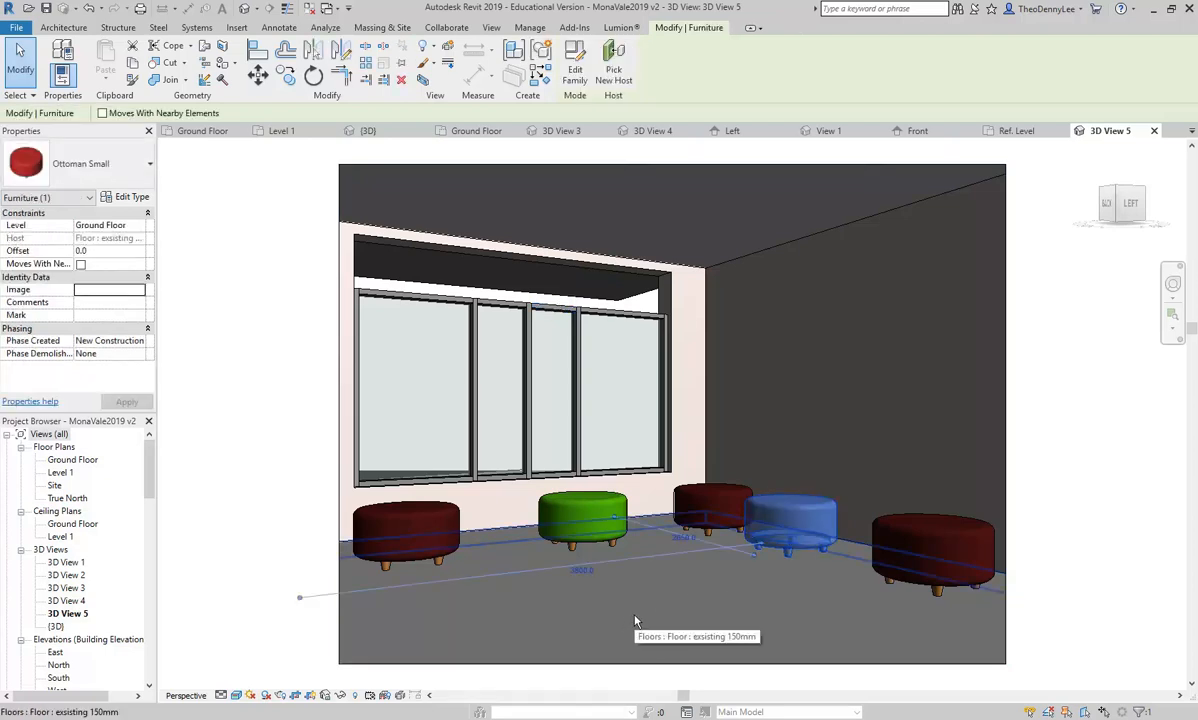
pyautogui.press('Down')
pyautogui.press('Down')
pyautogui.press('Down')
pyautogui.press('Up')
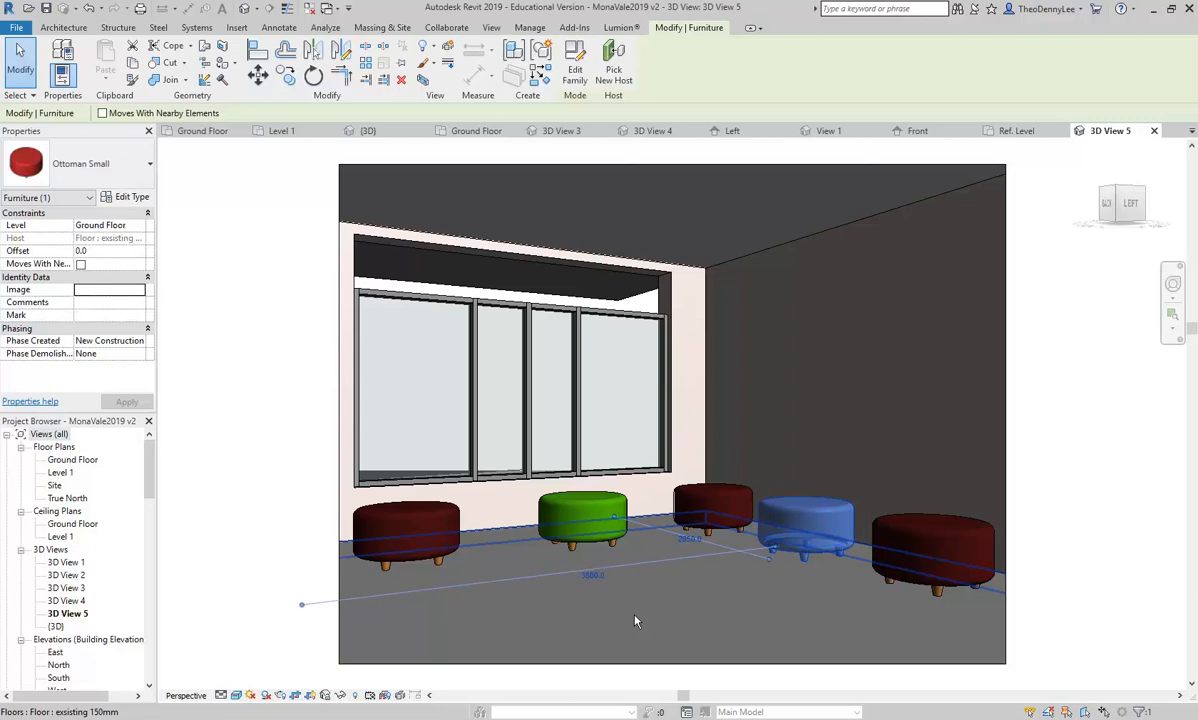
# - Duplicate the selected red ottoman's type under the name Ottoman Small Blue
pyautogui.click(126, 197)
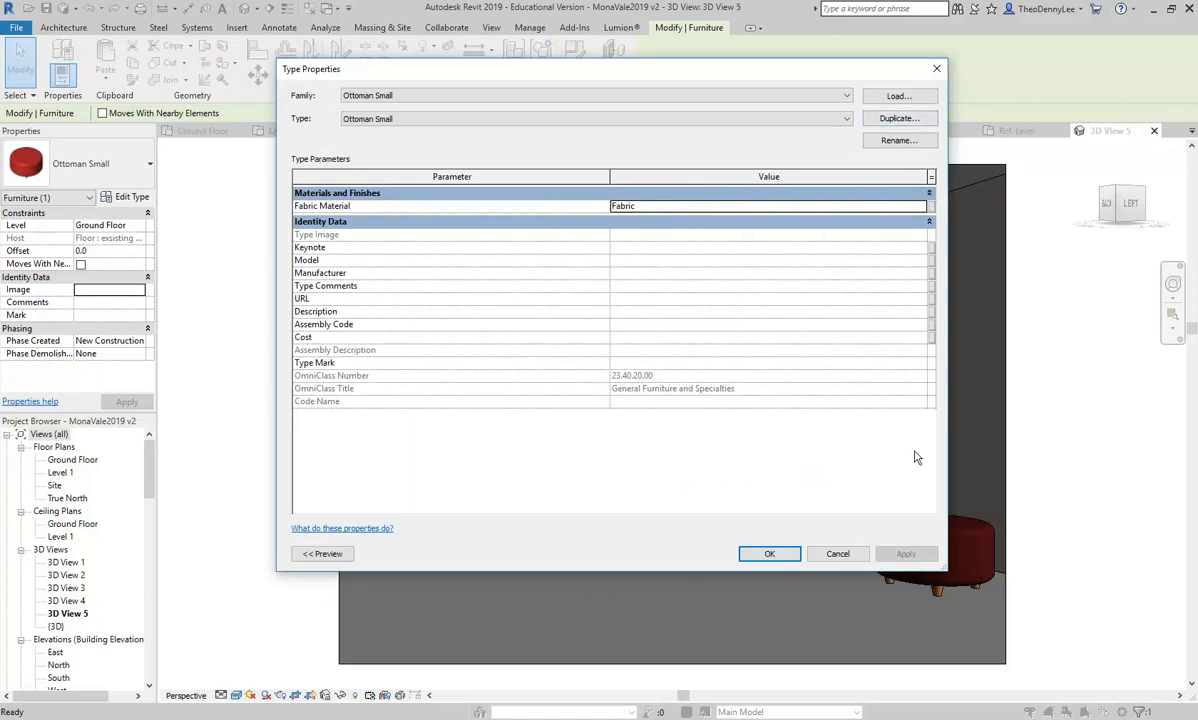
pyautogui.click(893, 119)
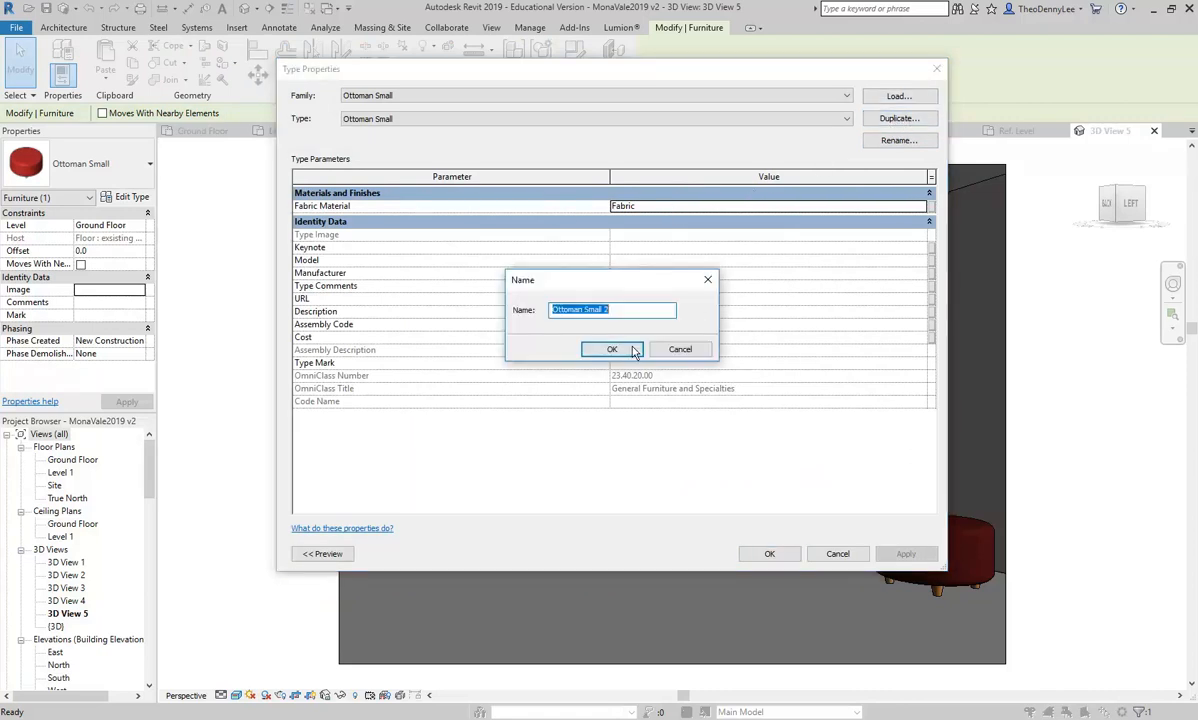
pyautogui.moveTo(604, 313); pyautogui.dragTo(688, 315)
pyautogui.write('Blue')
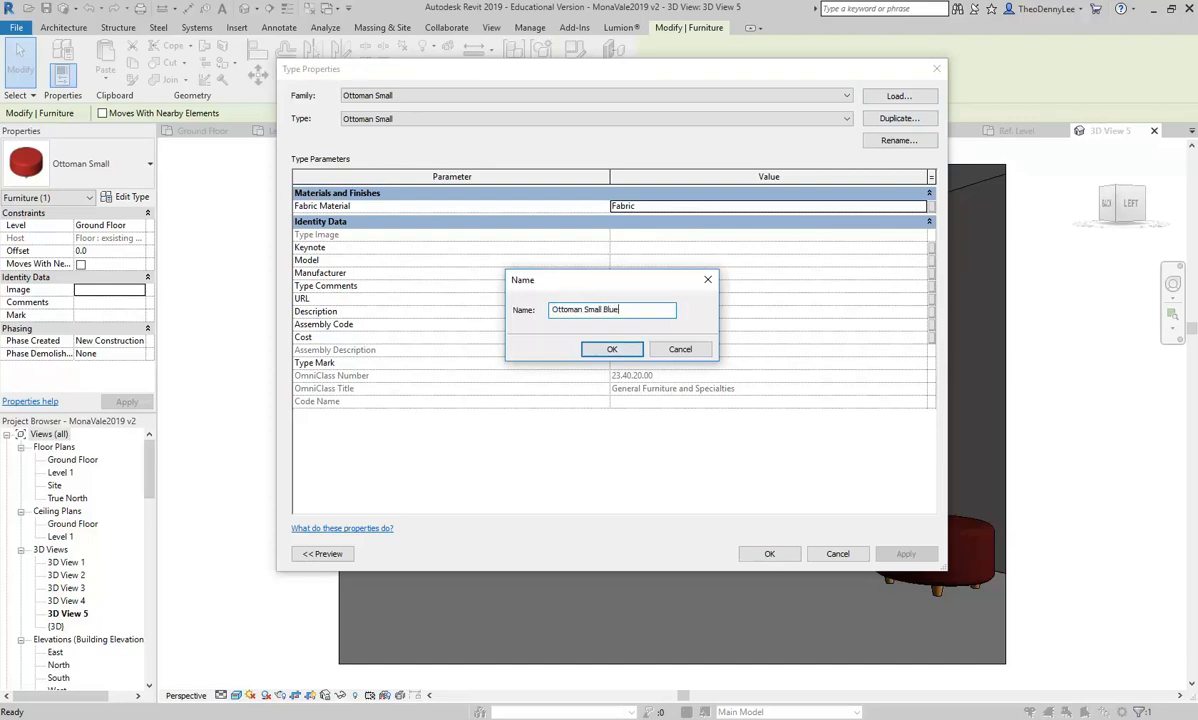
pyautogui.click(606, 348)
# - From the new type's Fabric Material parameter, duplicate the Fabric Green material and name the copy Fabric Blue
pyautogui.click(703, 207)
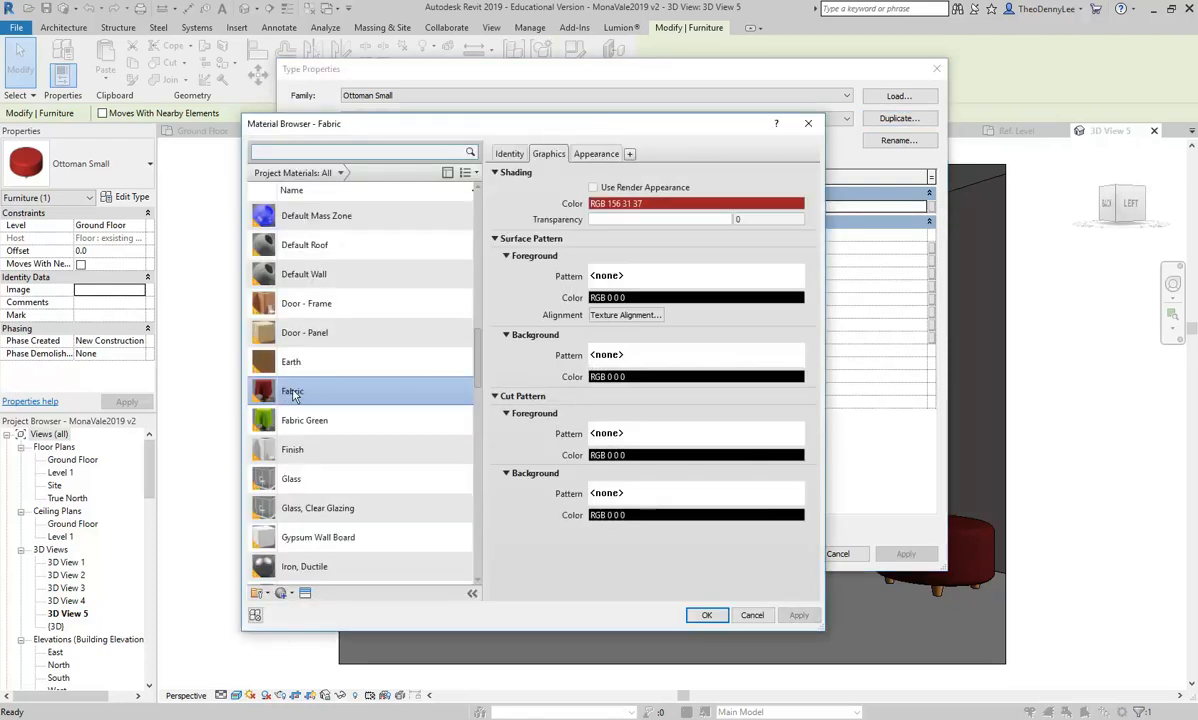
pyautogui.rightClick(293, 395)
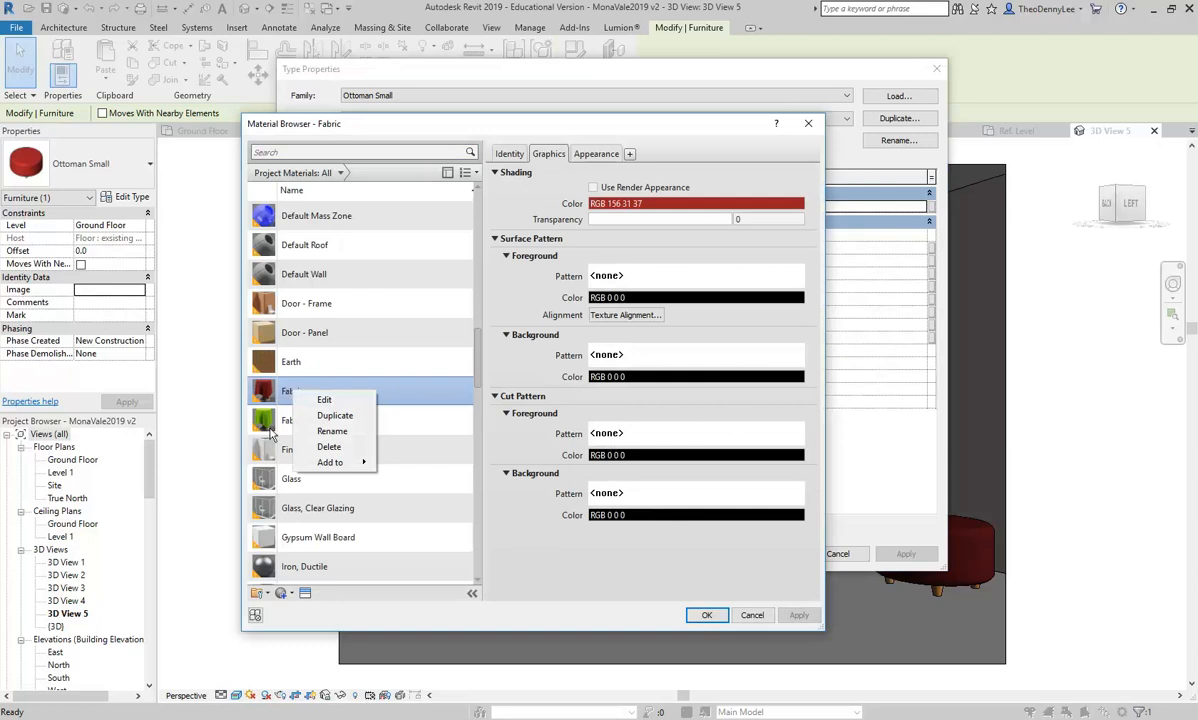
pyautogui.click(280, 423)
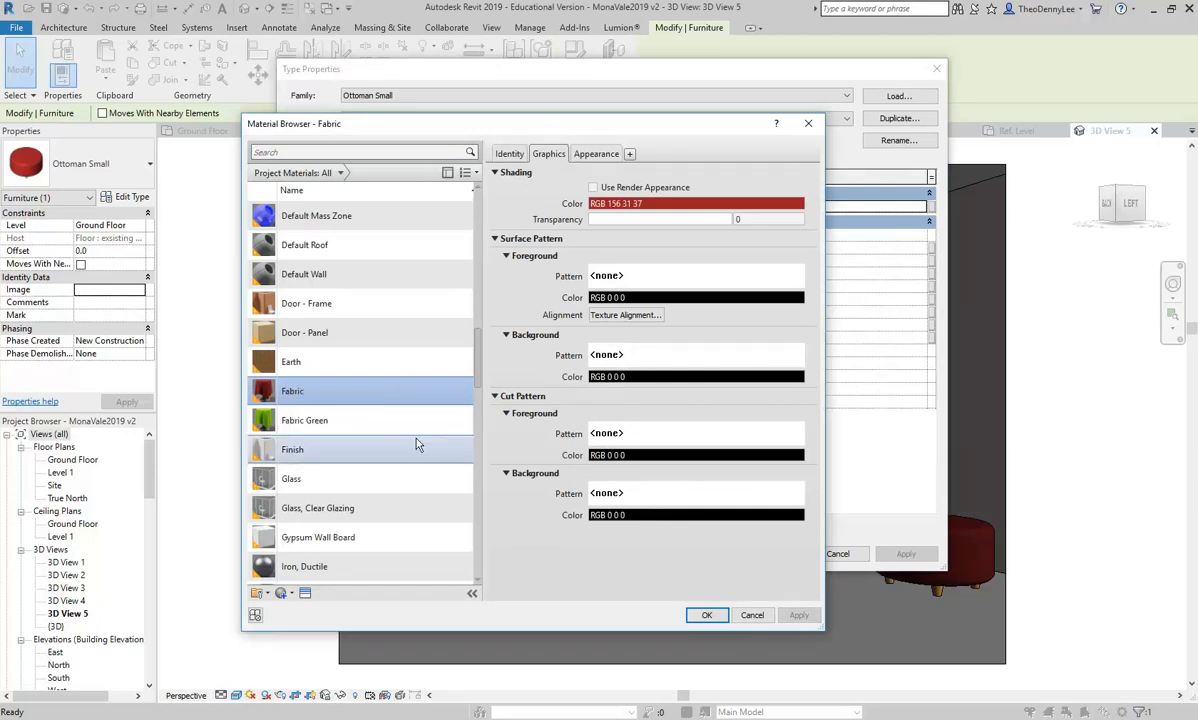
pyautogui.click(280, 424)
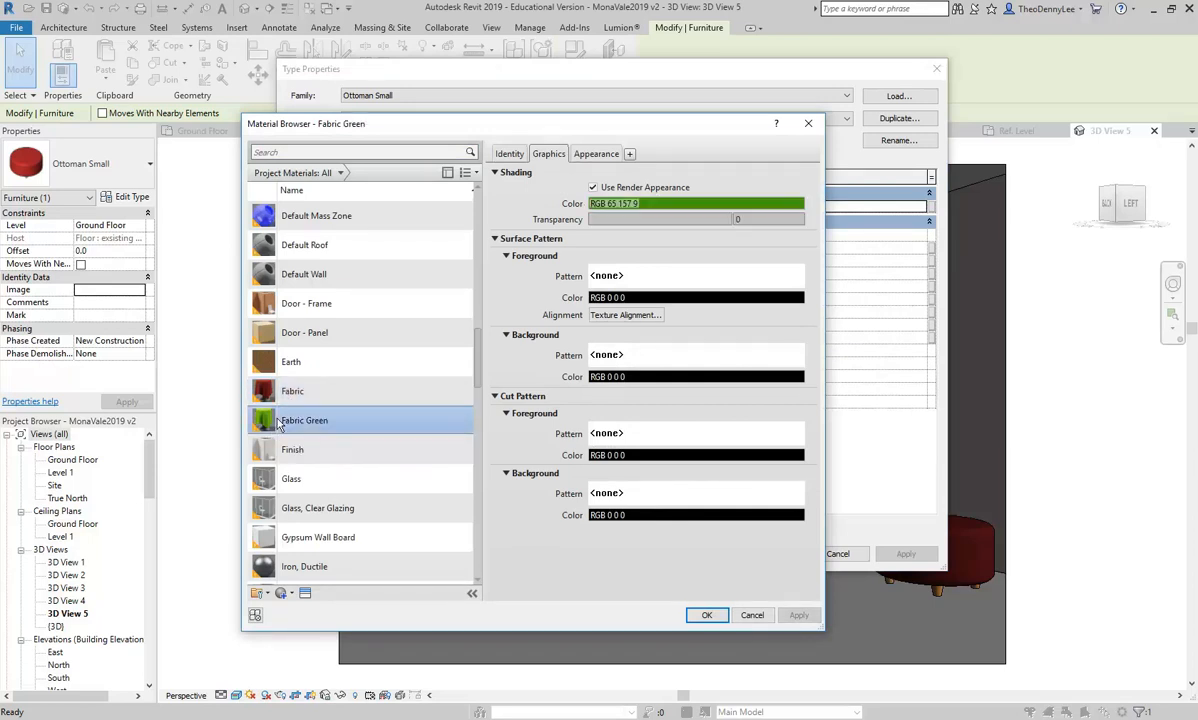
pyautogui.rightClick(296, 424)
pyautogui.click(335, 445)
pyautogui.moveTo(304, 390); pyautogui.dragTo(458, 393)
pyautogui.write('Bl')
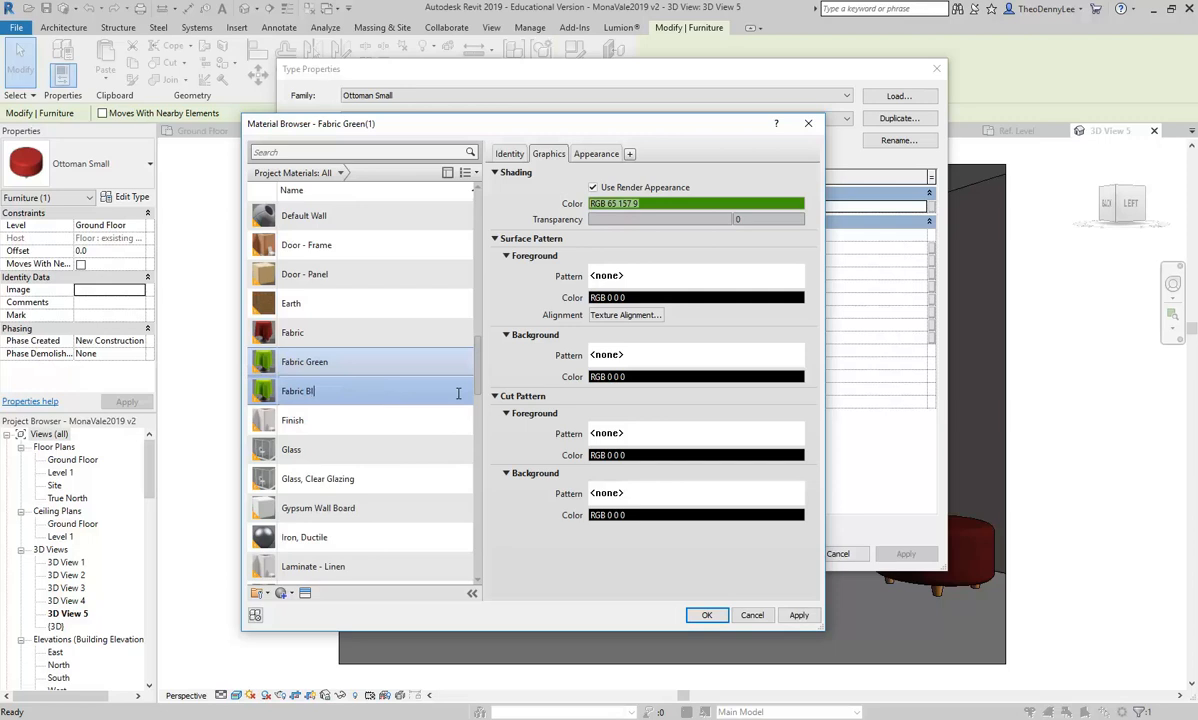
pyautogui.write('ue')
pyautogui.press('Return')
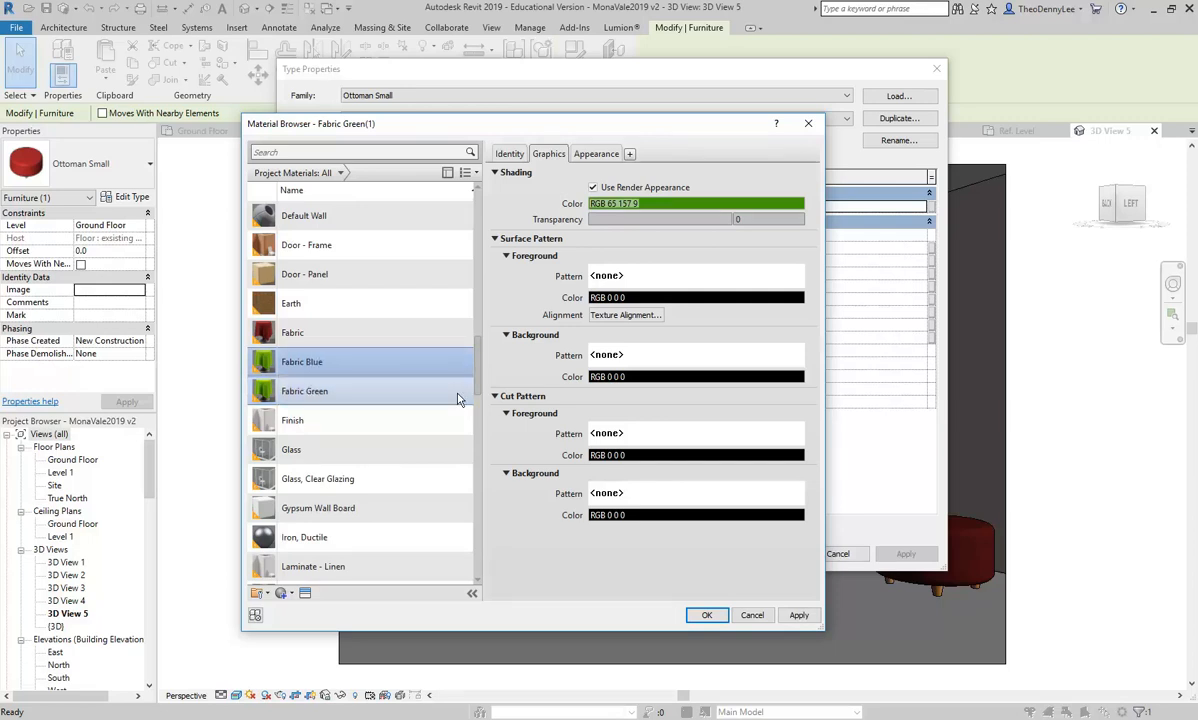
# - Duplicate Fabric Blue's appearance asset and set its generic colour to a slightly darkened blue, RGB 0 0 215
pyautogui.click(586, 155)
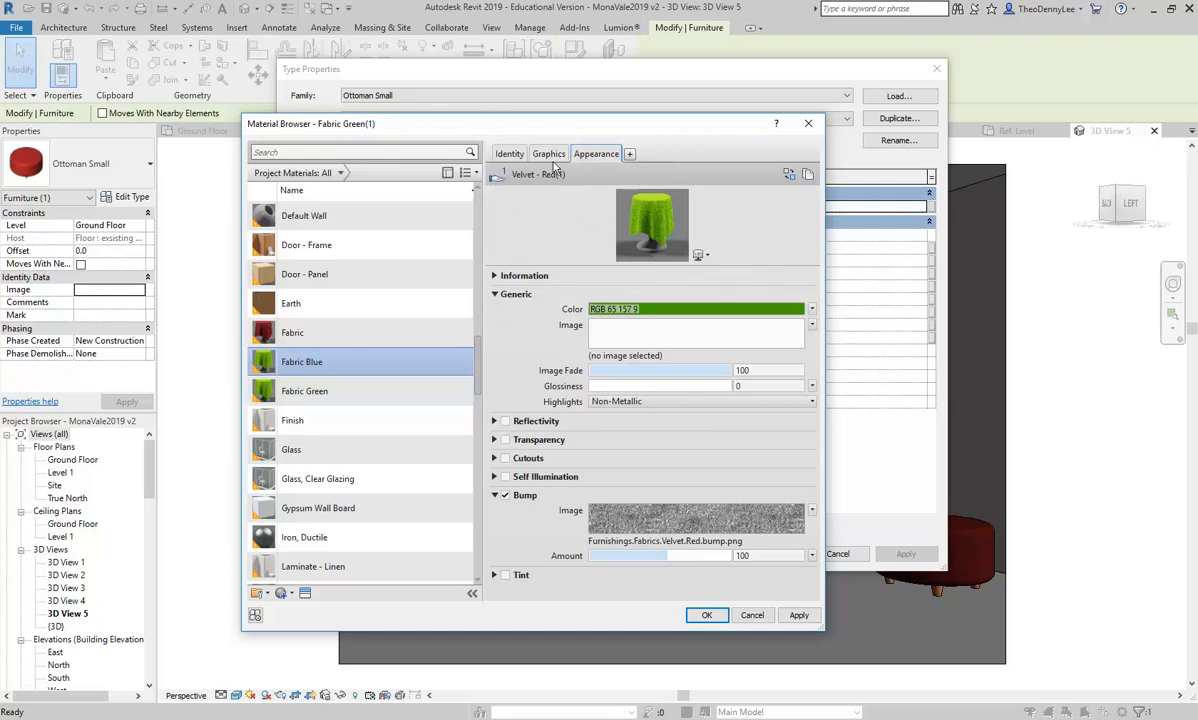
pyautogui.rightClick(591, 158)
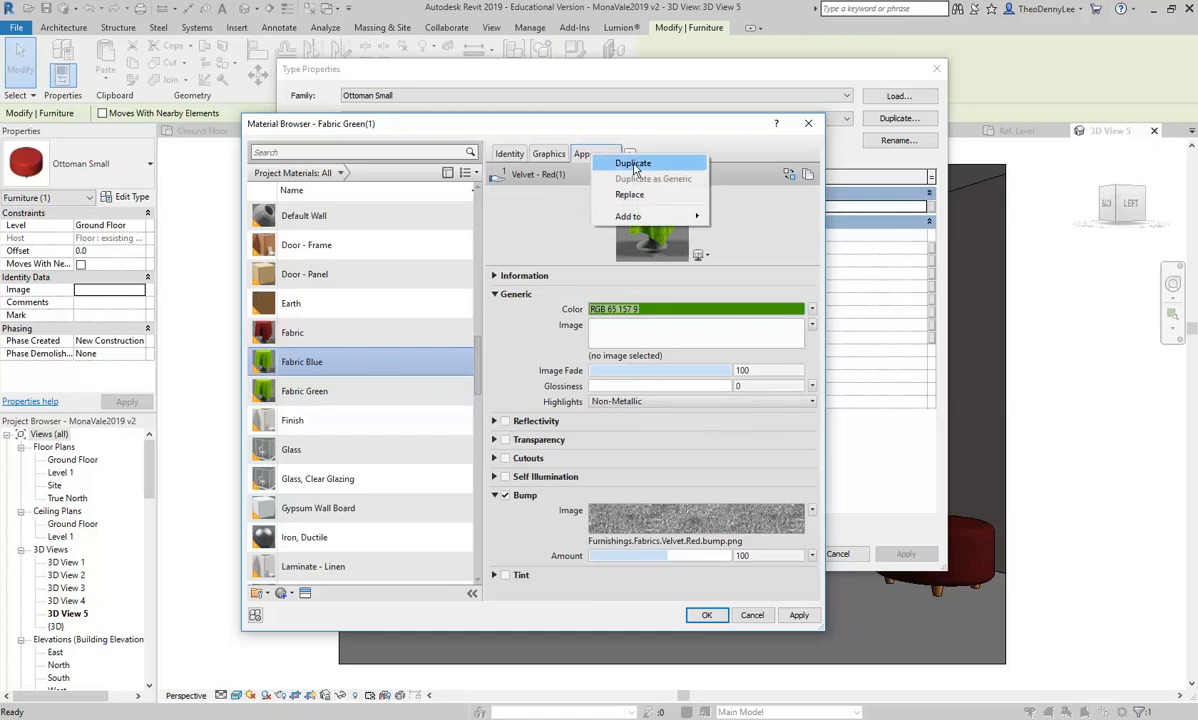
pyautogui.click(622, 164)
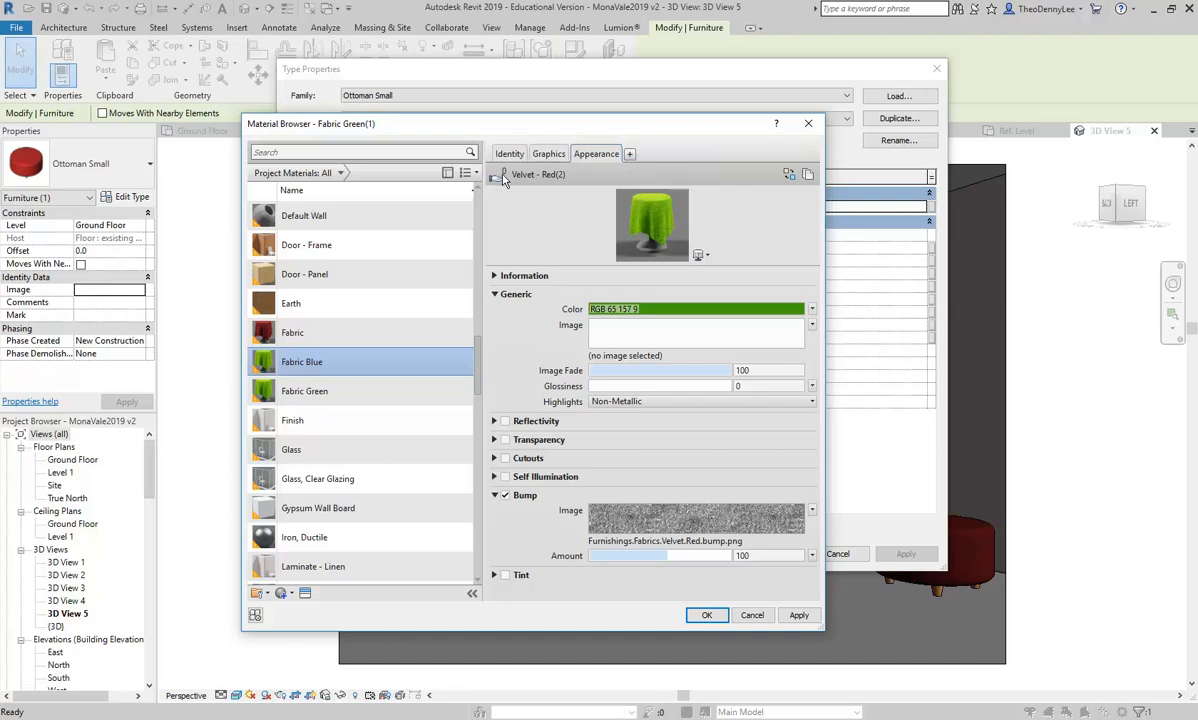
pyautogui.click(674, 314)
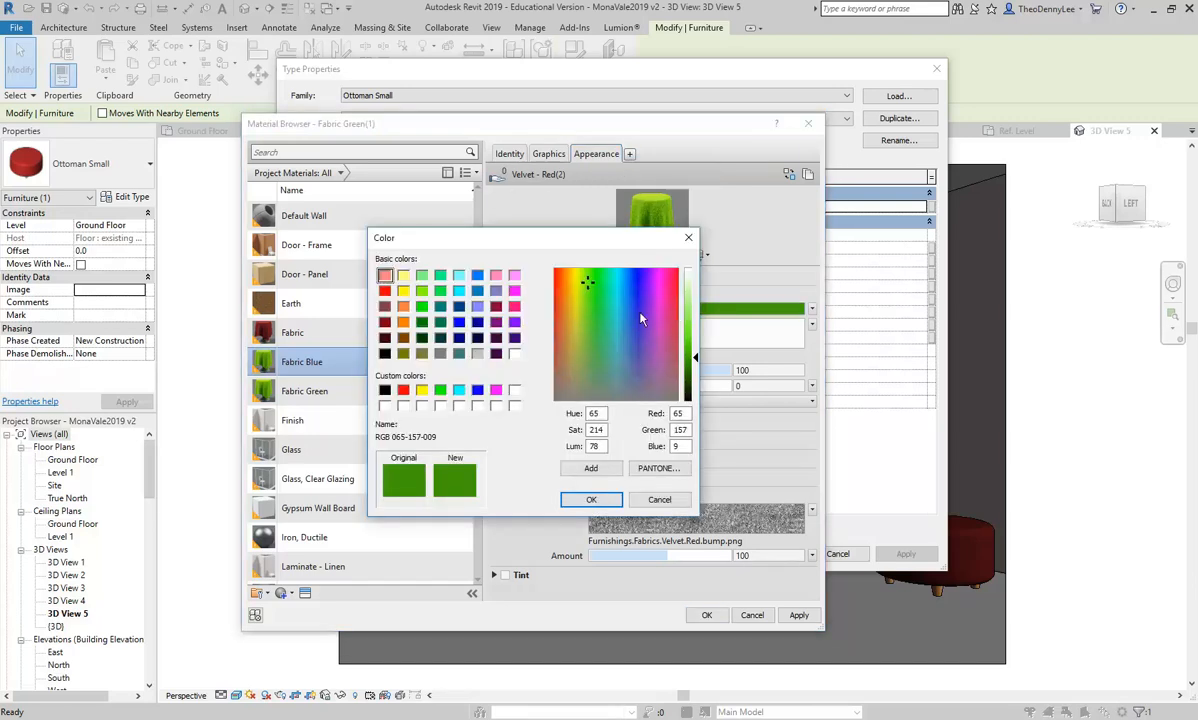
pyautogui.click(459, 323)
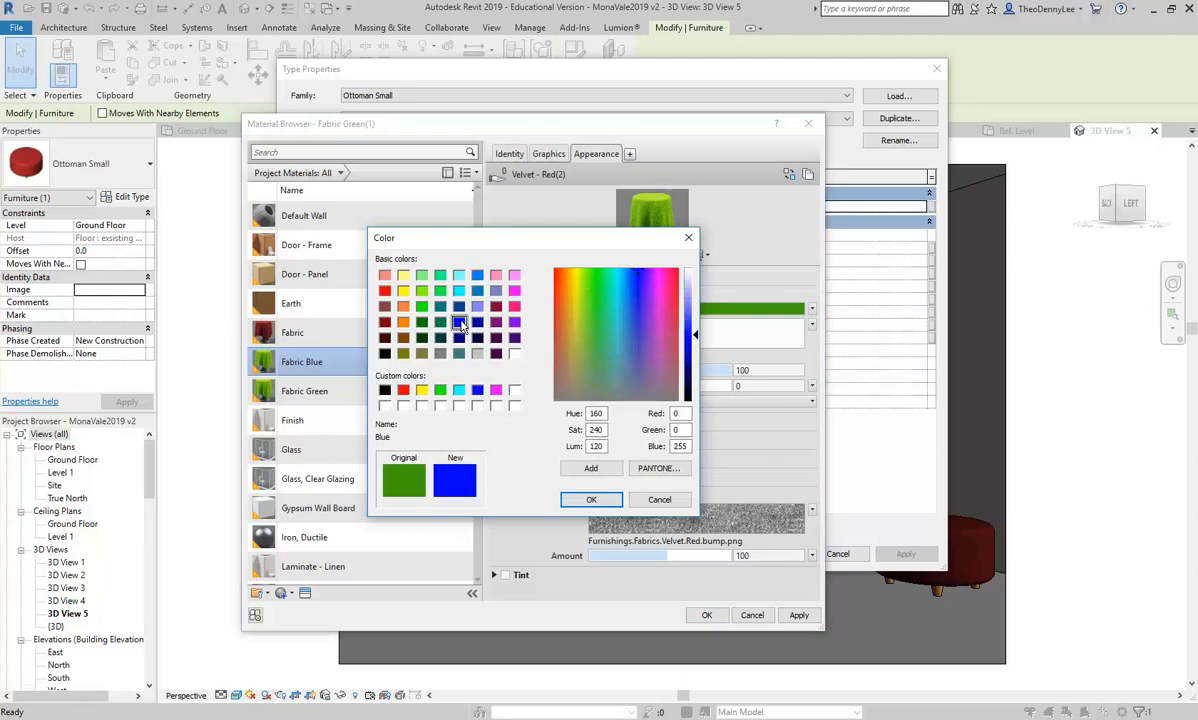
pyautogui.moveTo(695, 338); pyautogui.dragTo(695, 349)
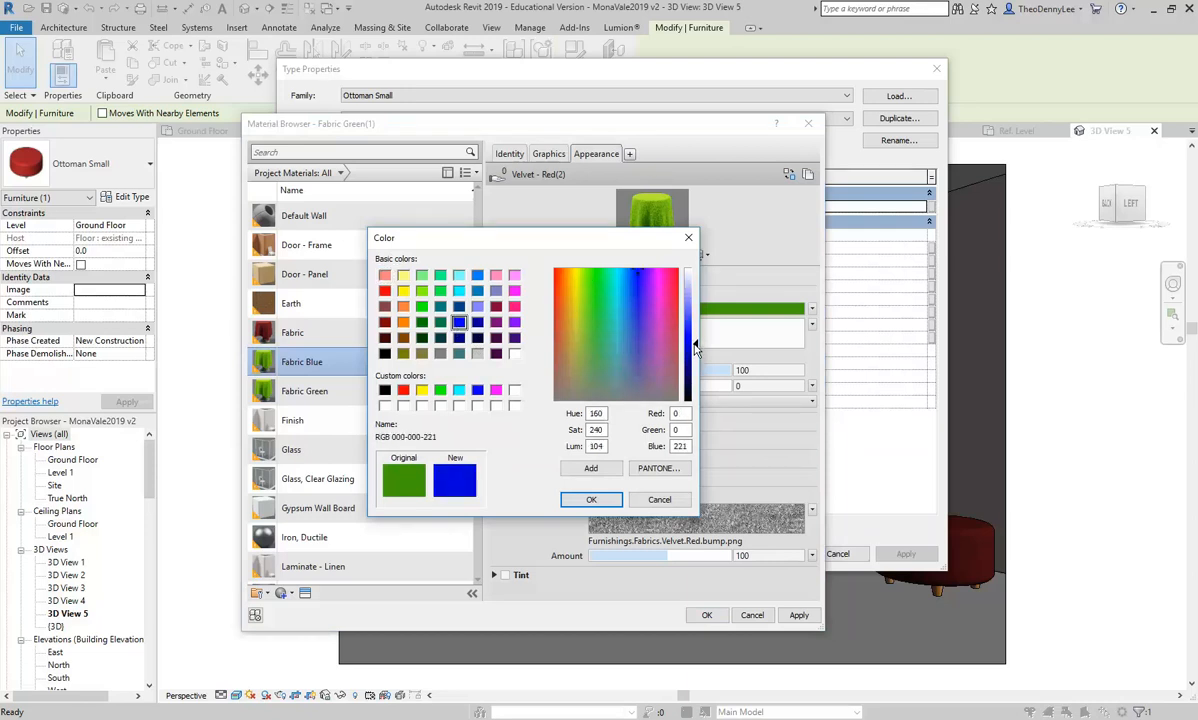
pyautogui.click(591, 501)
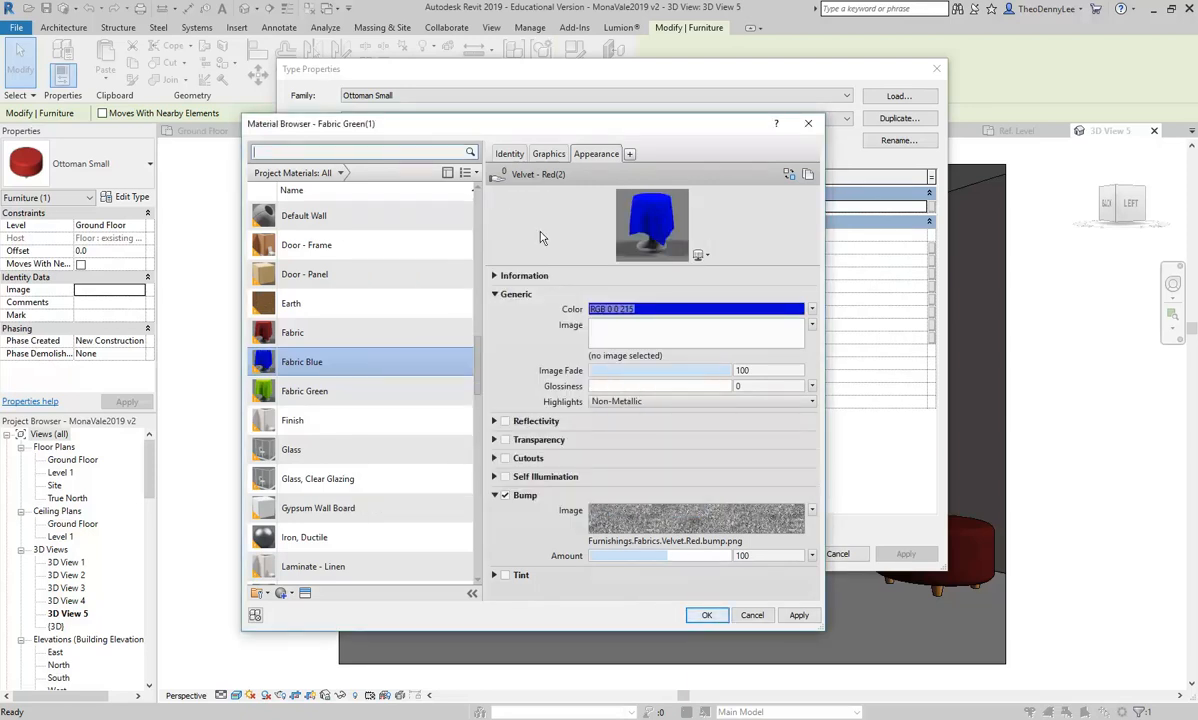
# - Check Fabric Blue's shading settings, assign the material to Ottoman Small Blue, and accept the type changes
pyautogui.click(548, 154)
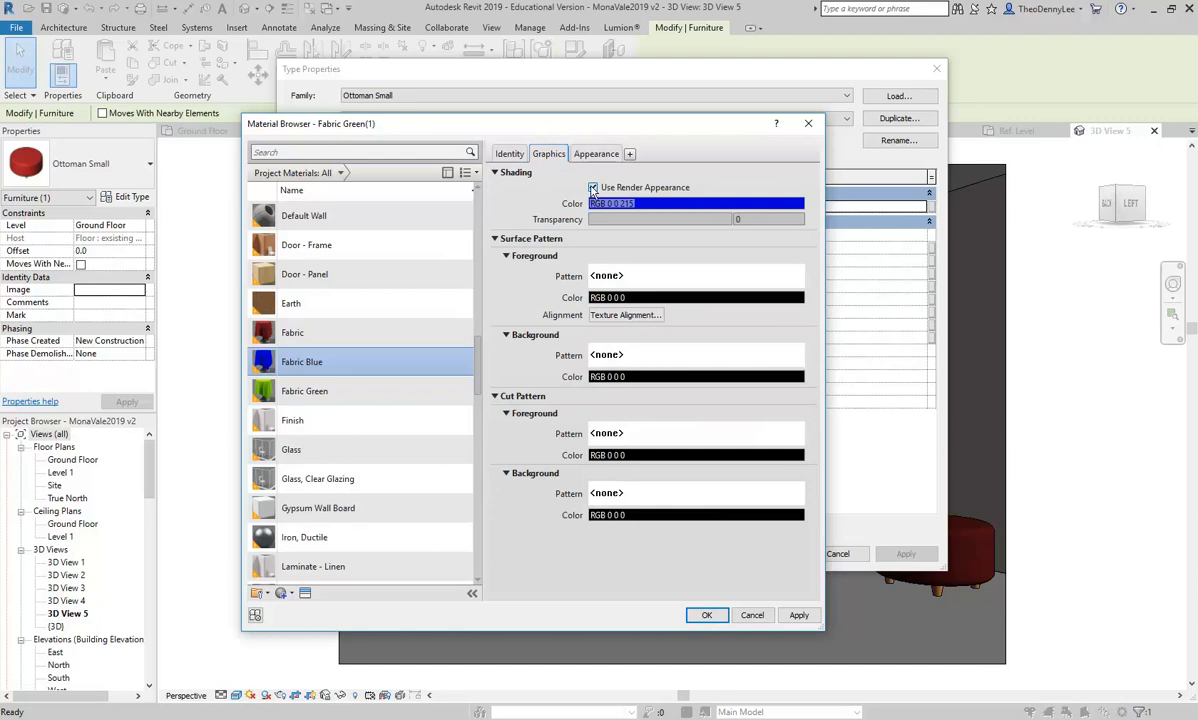
pyautogui.click(707, 615)
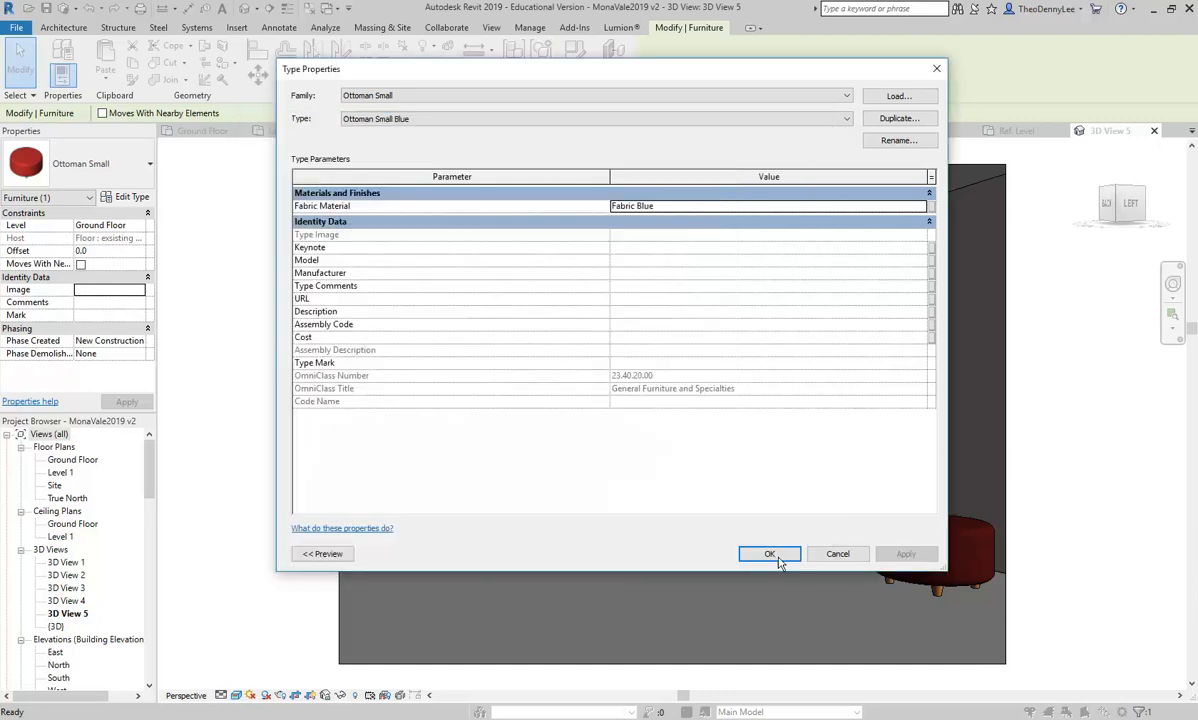
pyautogui.click(766, 555)
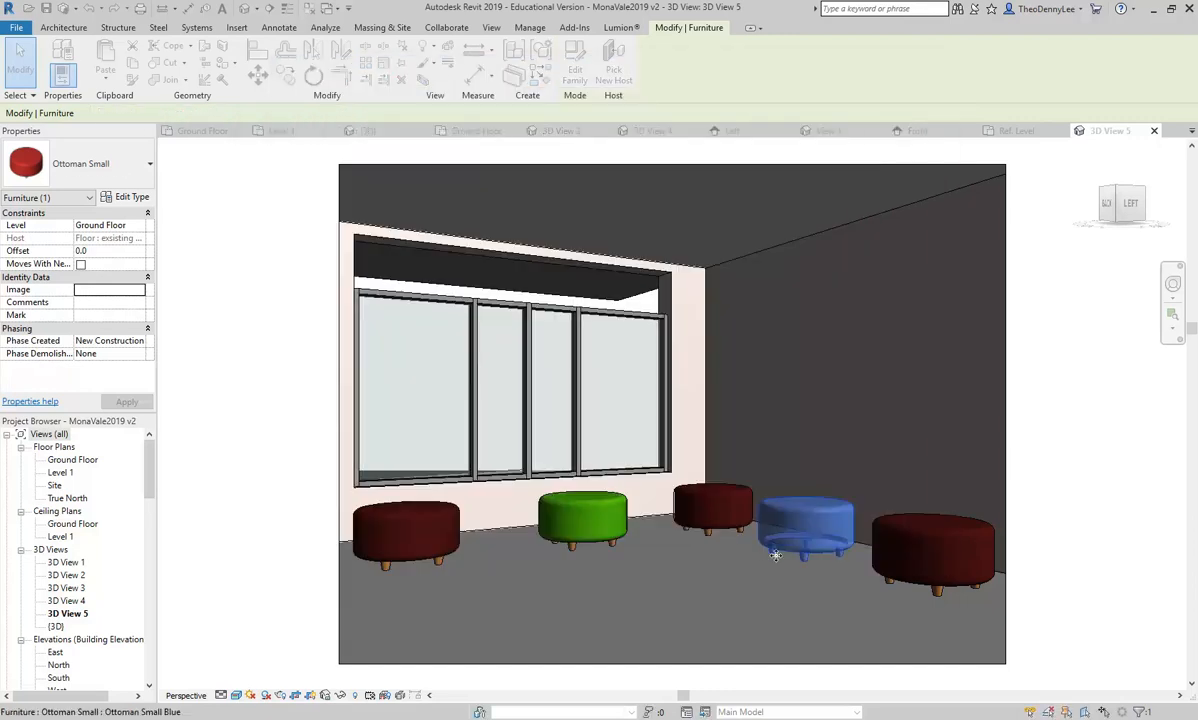
pyautogui.click(937, 547)
# - Move the red ottoman at the far end of the window wall closer to the green ottoman
pyautogui.click(403, 535)
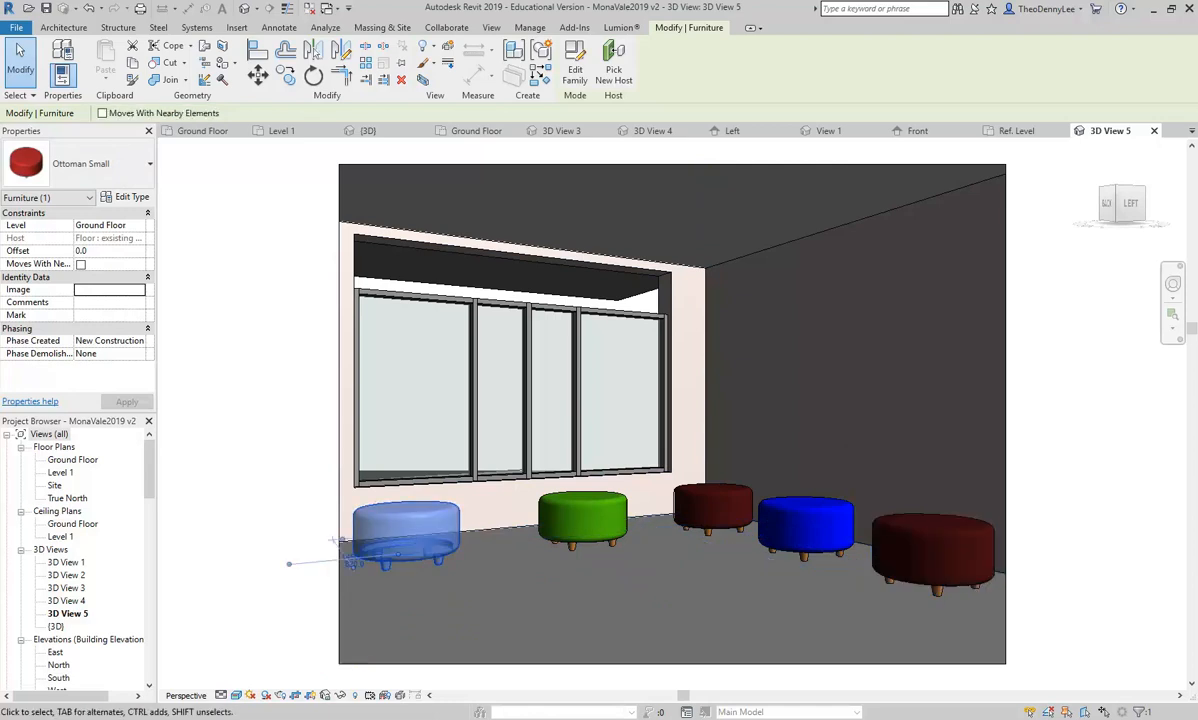
pyautogui.press('Right')
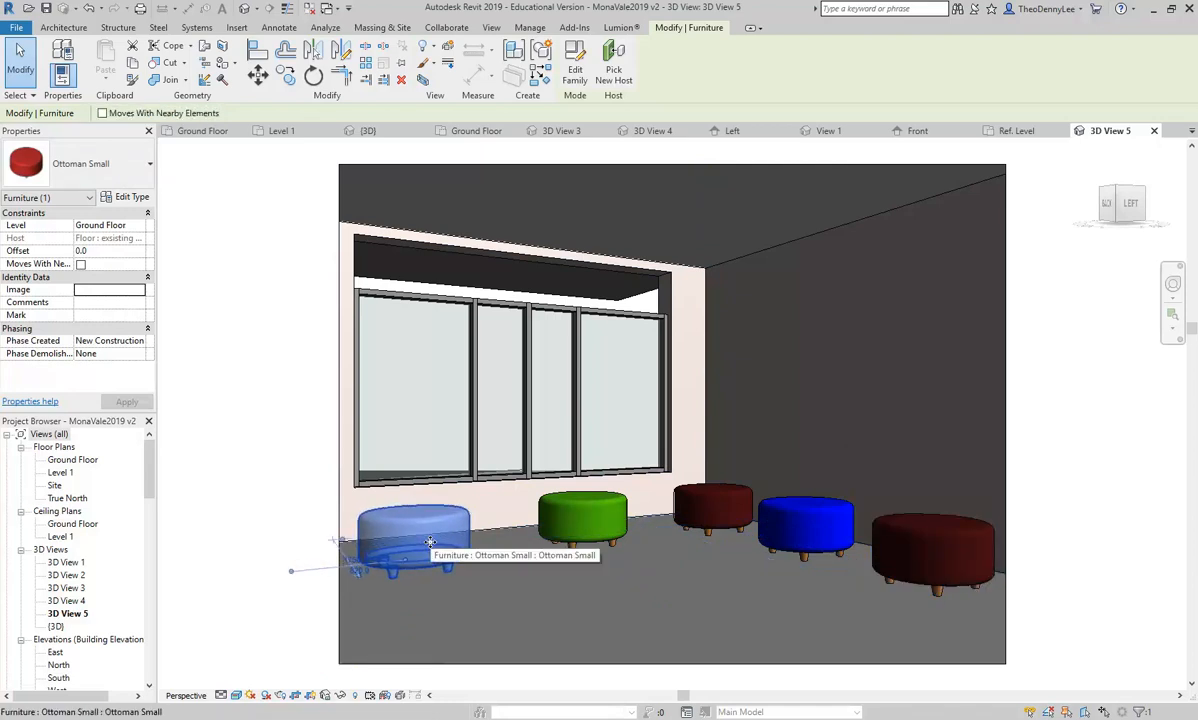
pyautogui.press('Left')
pyautogui.press('Left')
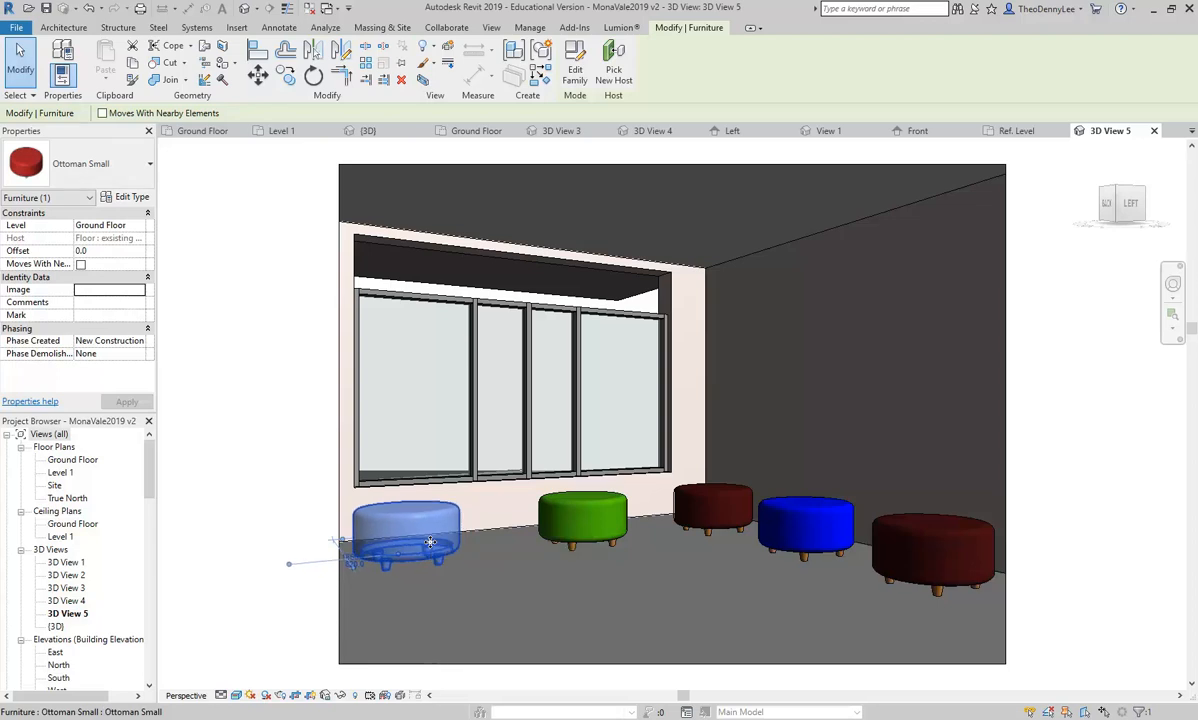
pyautogui.moveTo(430, 542); pyautogui.dragTo(480, 539)
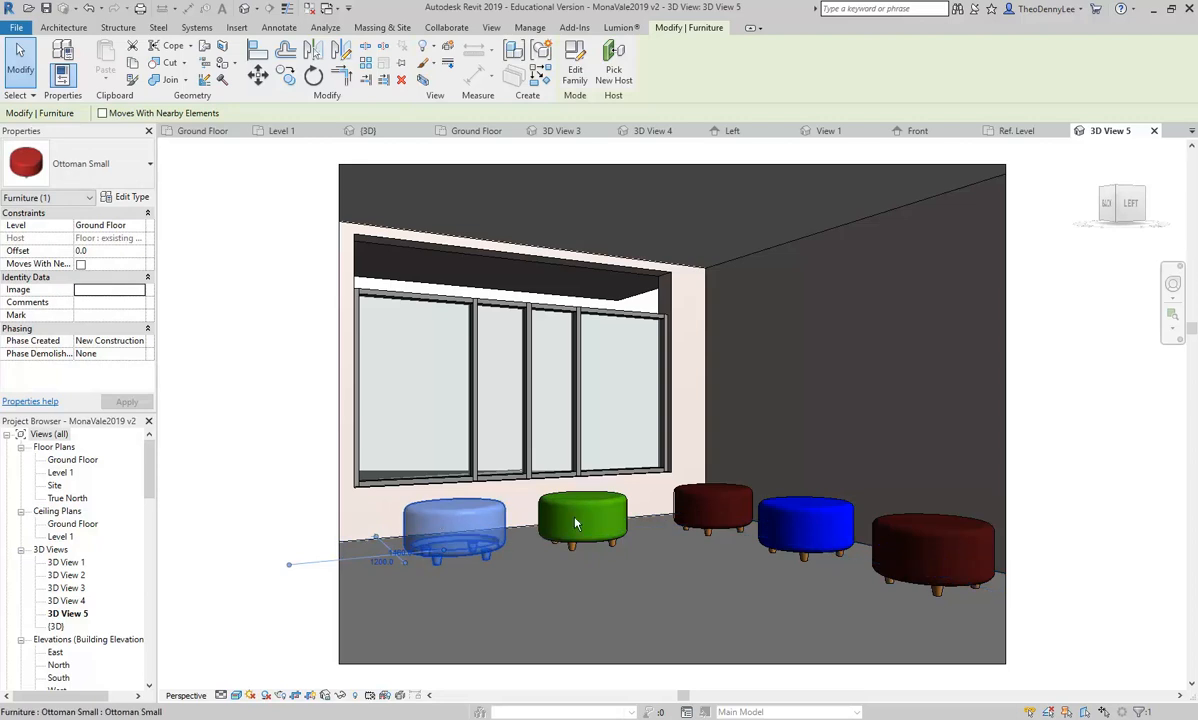
# - Duplicate the moved red ottoman's type under the name Ottoman Small Yellow
pyautogui.click(129, 197)
pyautogui.click(896, 118)
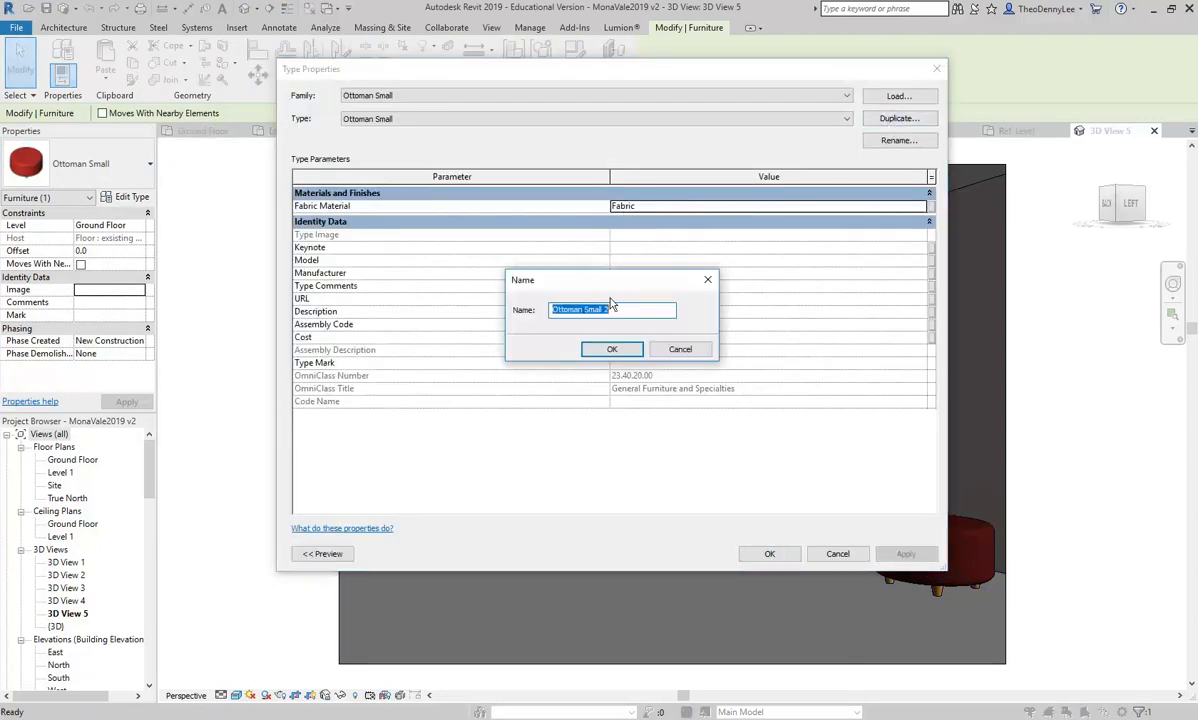
pyautogui.click(632, 310)
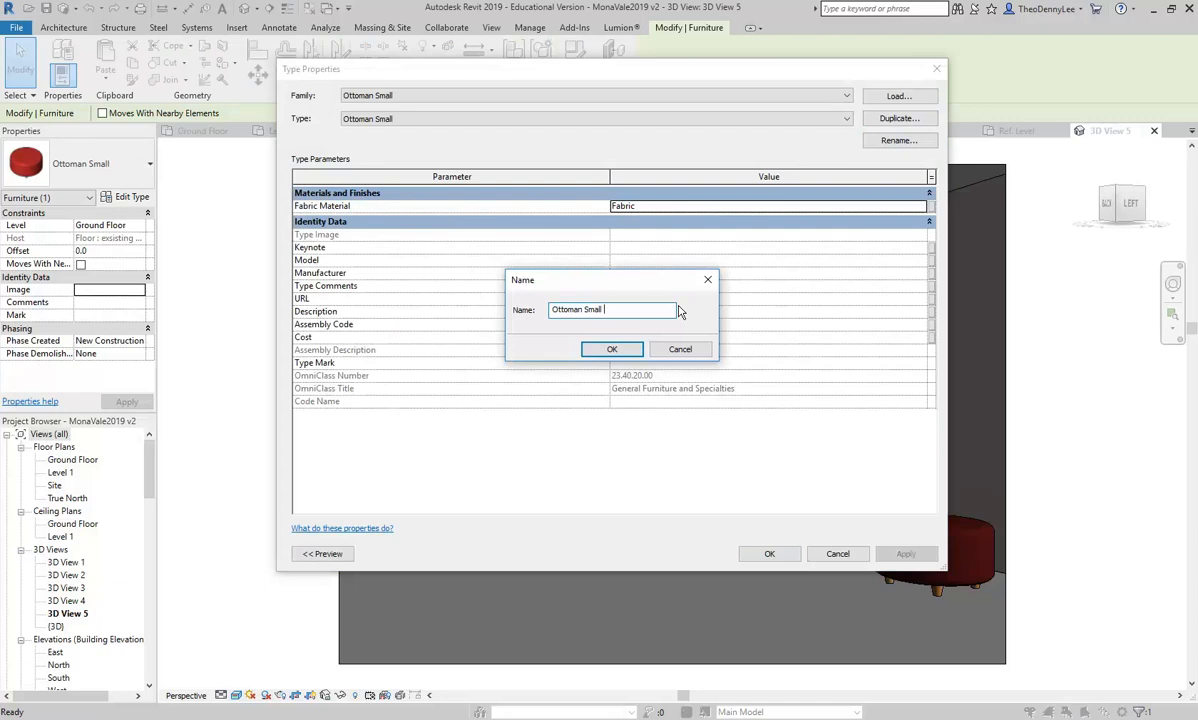
pyautogui.write('Yellow')
pyautogui.click(610, 350)
# - From the yellow type's Fabric Material parameter, duplicate the Fabric Green material and name the copy Fabric Yellow
pyautogui.click(919, 207)
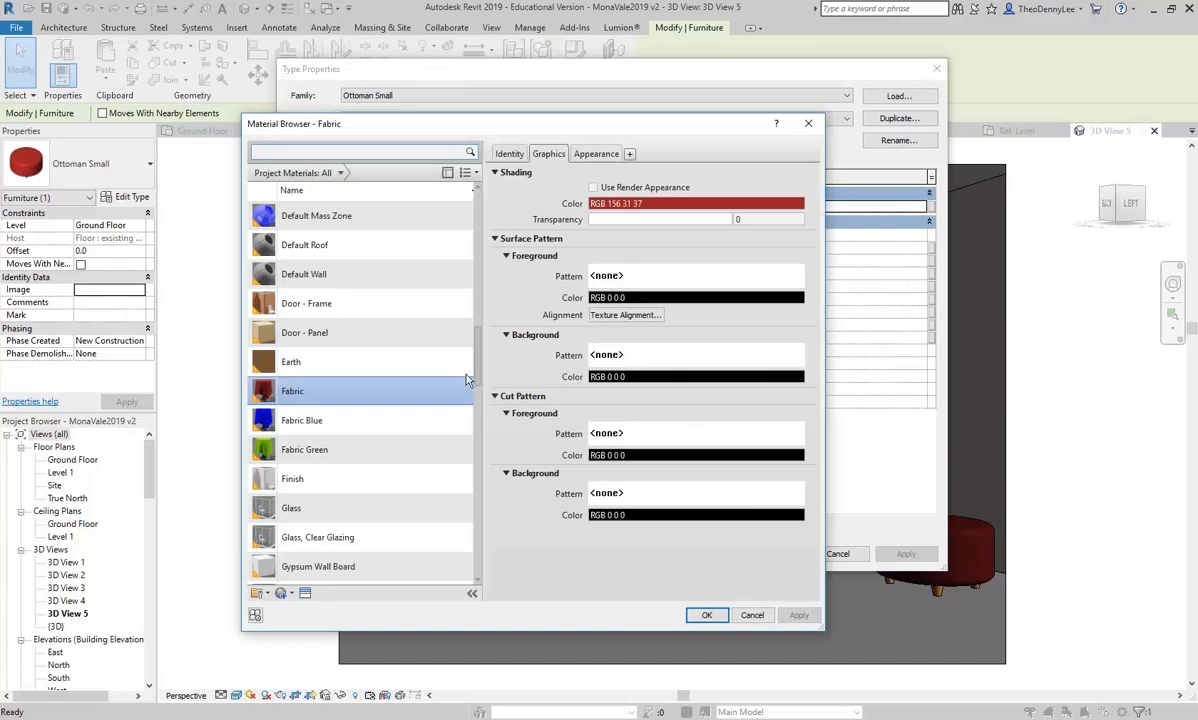
pyautogui.click(300, 452)
pyautogui.rightClick(300, 452)
pyautogui.click(335, 471)
pyautogui.moveTo(307, 391); pyautogui.dragTo(418, 385)
pyautogui.write('Yel')
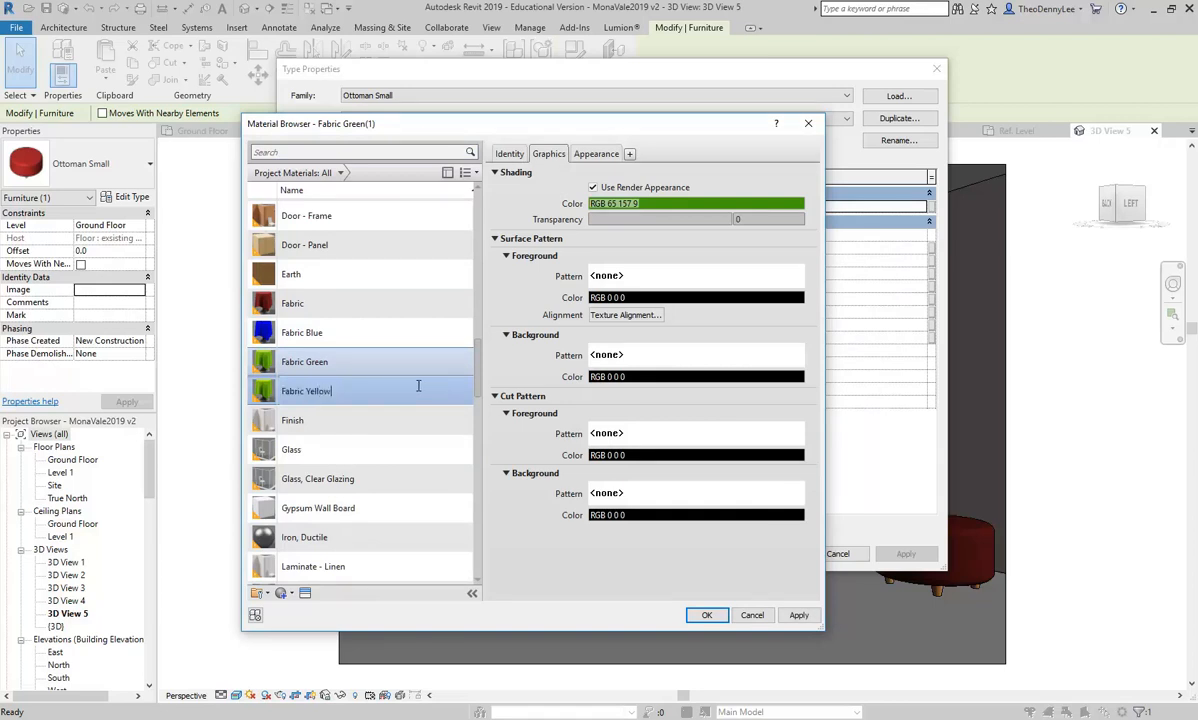
pyautogui.write('low')
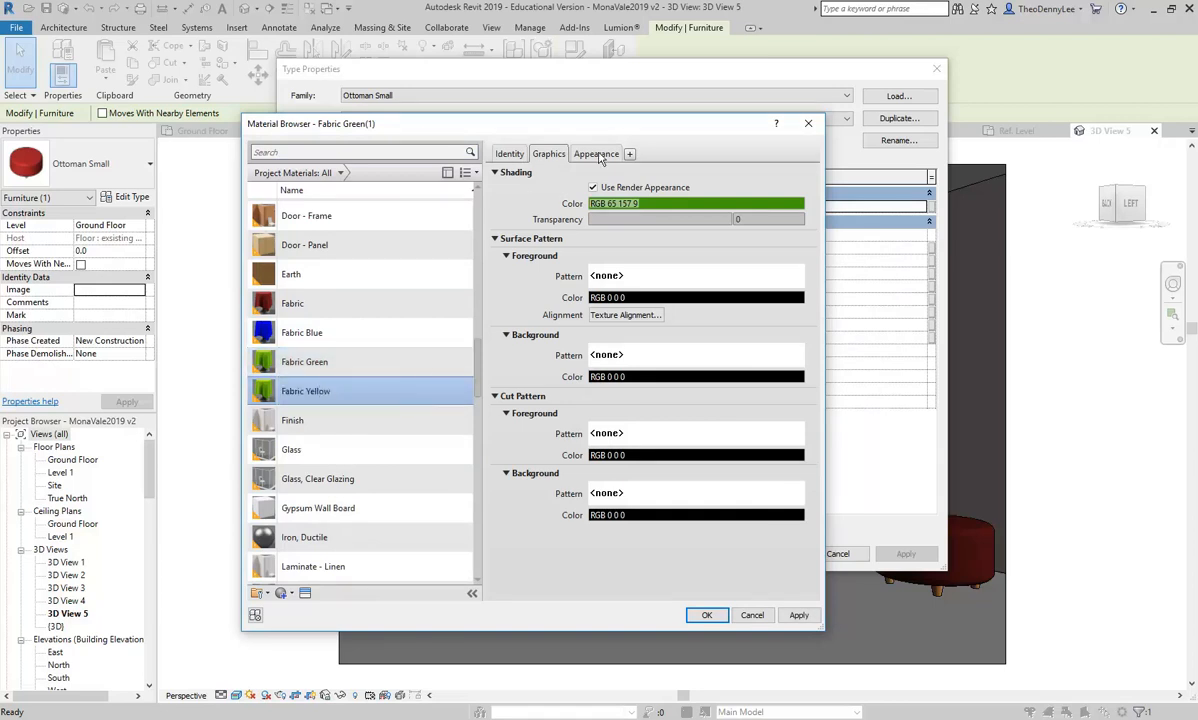
# - Duplicate Fabric Yellow's appearance asset, set its generic colour to light yellow, RGB 255 255 94, and accept the material
pyautogui.click(597, 155)
pyautogui.rightClick(600, 157)
pyautogui.click(705, 163)
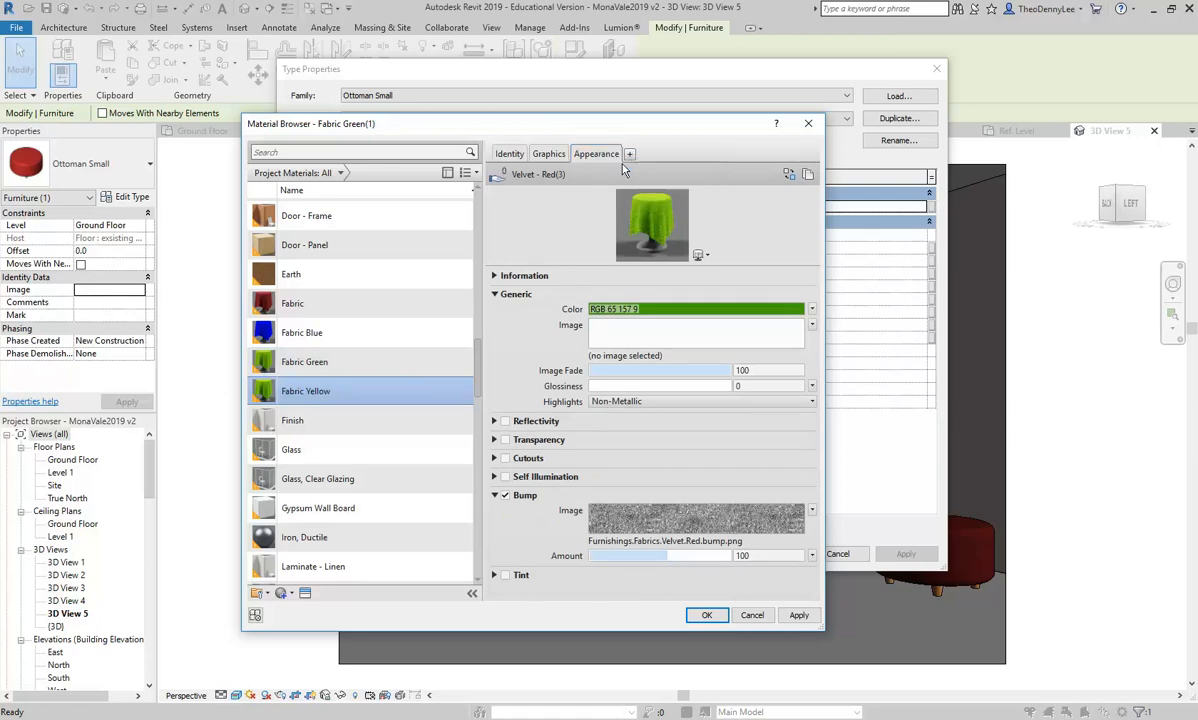
pyautogui.click(652, 307)
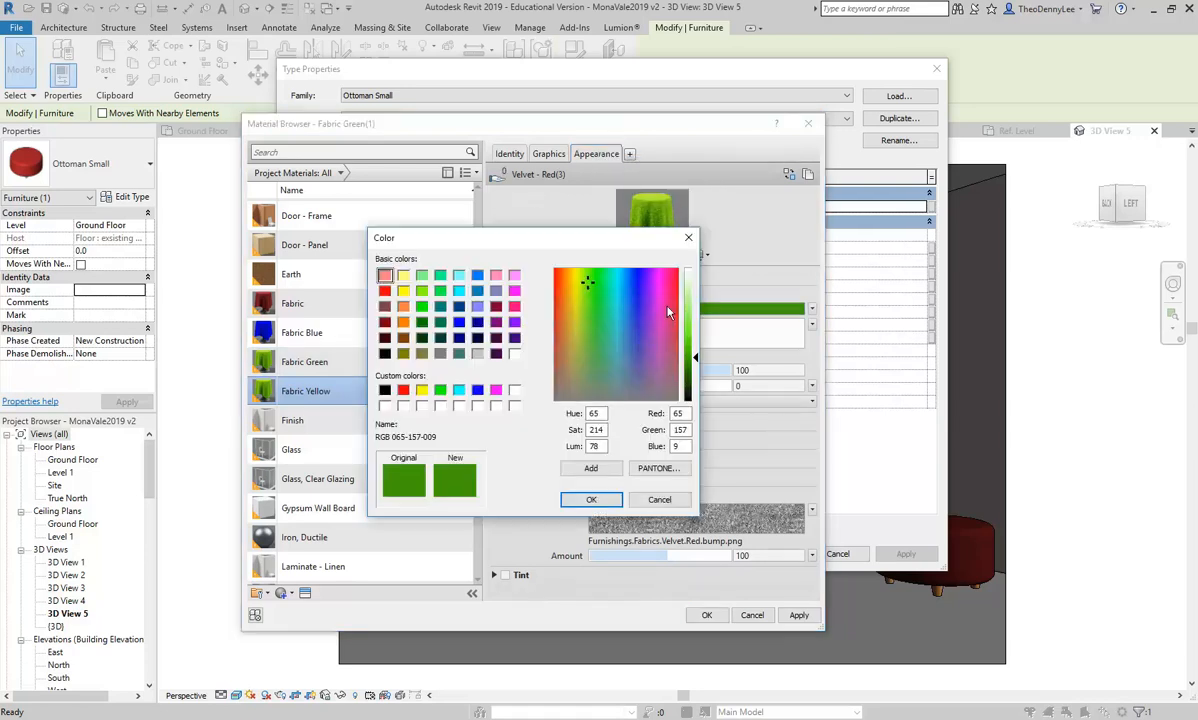
pyautogui.click(403, 275)
pyautogui.moveTo(690, 302); pyautogui.dragTo(690, 311)
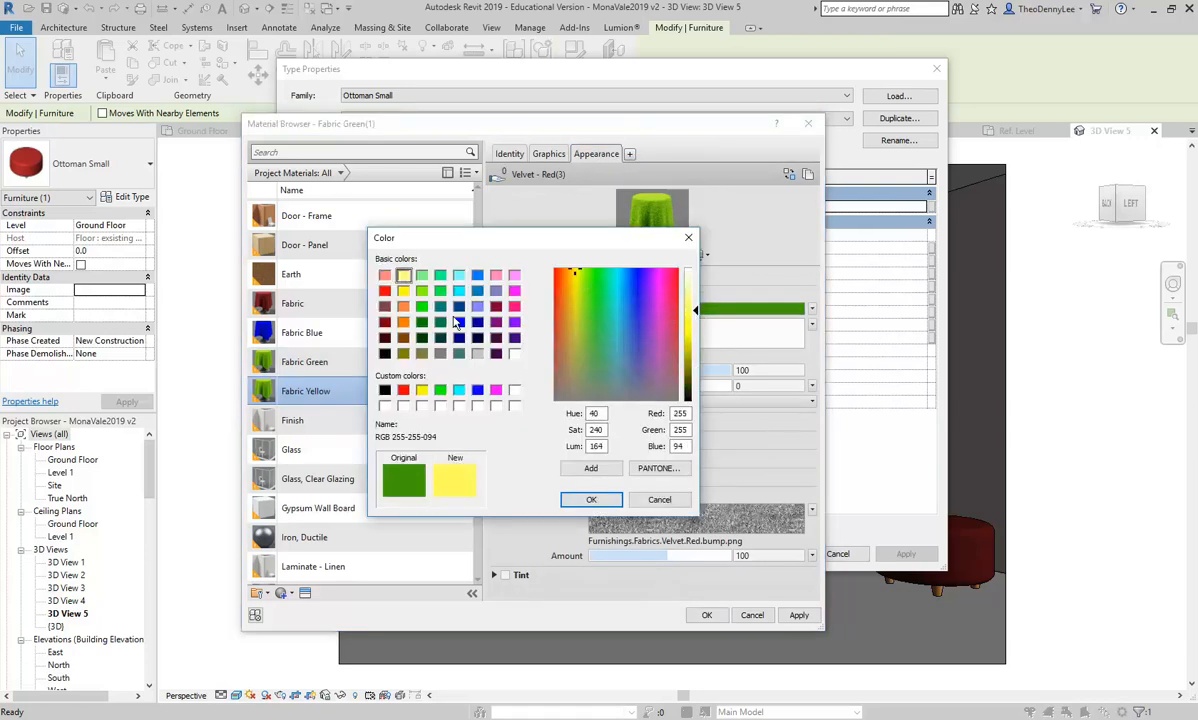
pyautogui.click(595, 499)
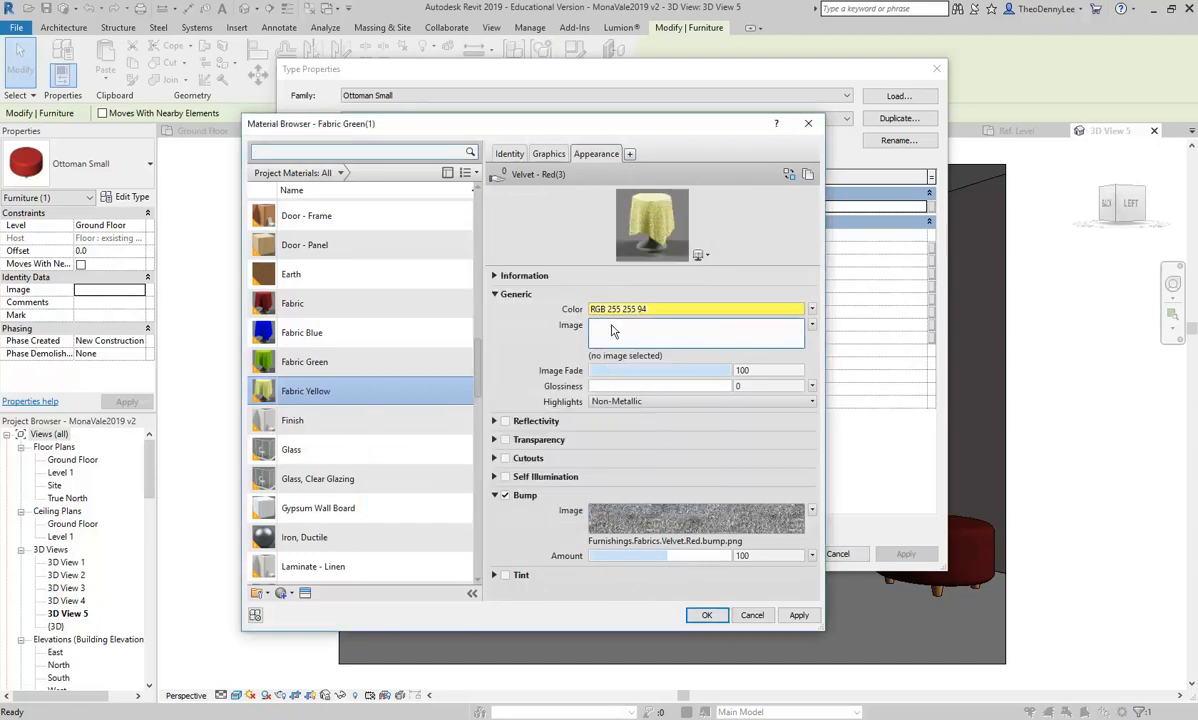
pyautogui.click(546, 153)
pyautogui.click(704, 614)
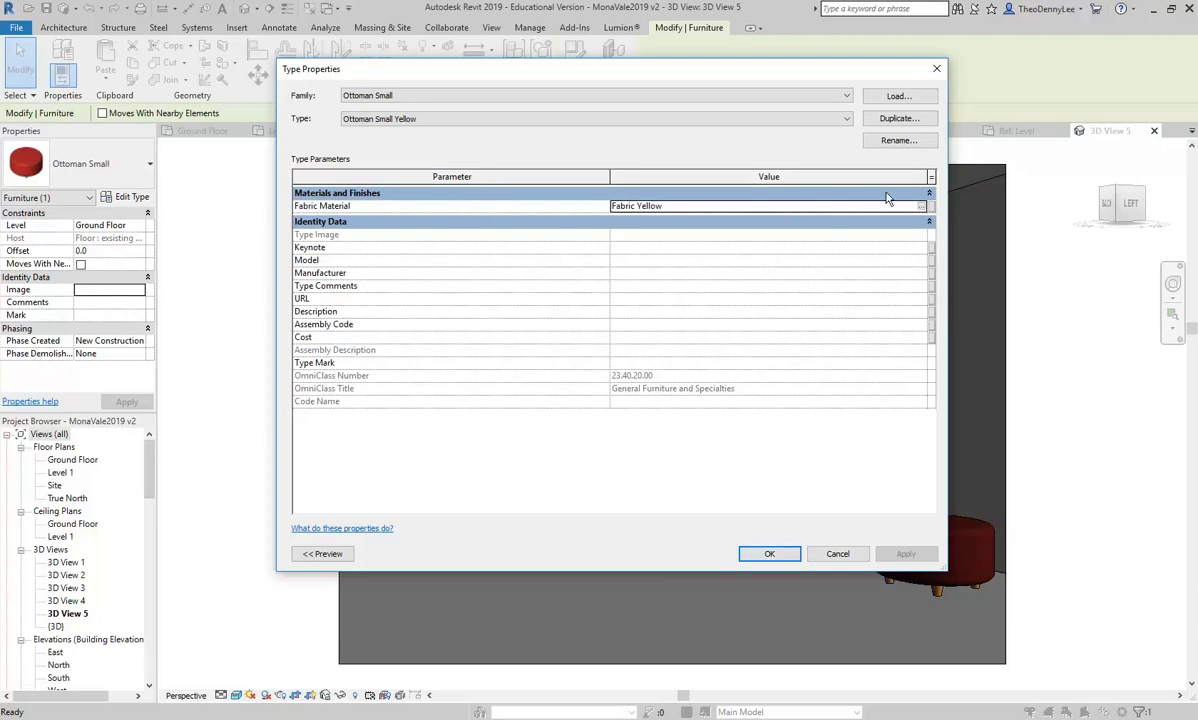
# - Change Fabric Yellow's generic appearance colour to a deeper yellow, RGB 210 185 6, and accept the material and type properties
pyautogui.click(922, 207)
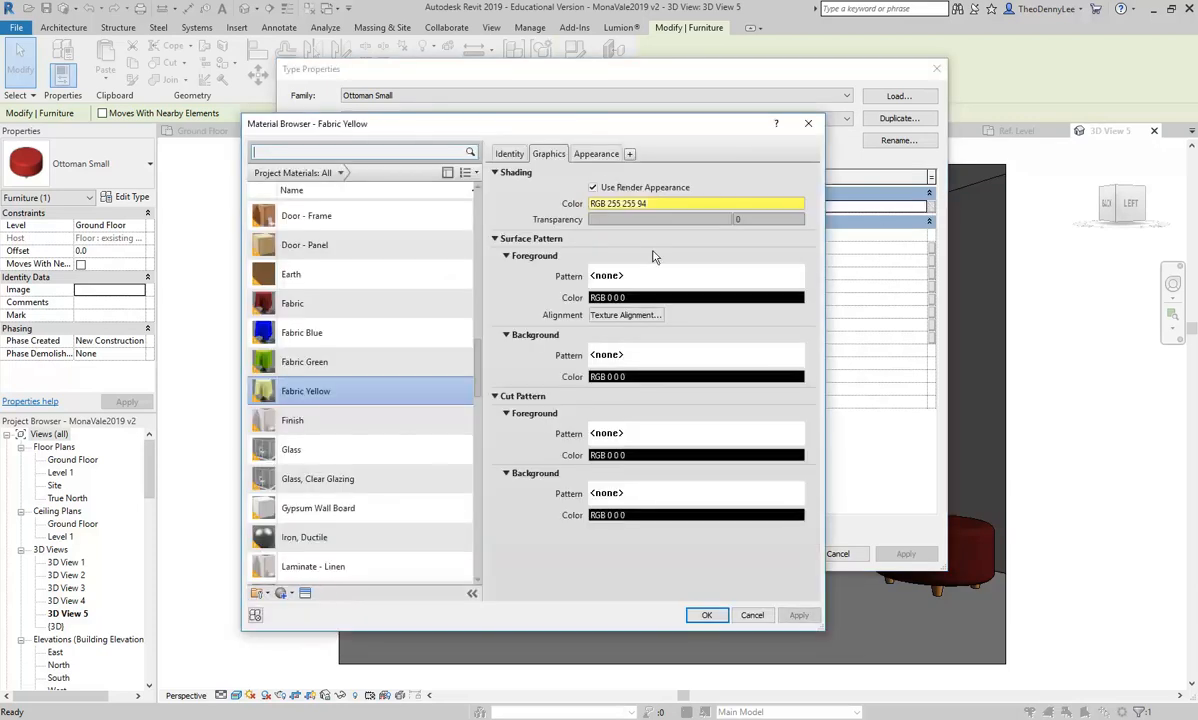
pyautogui.click(596, 155)
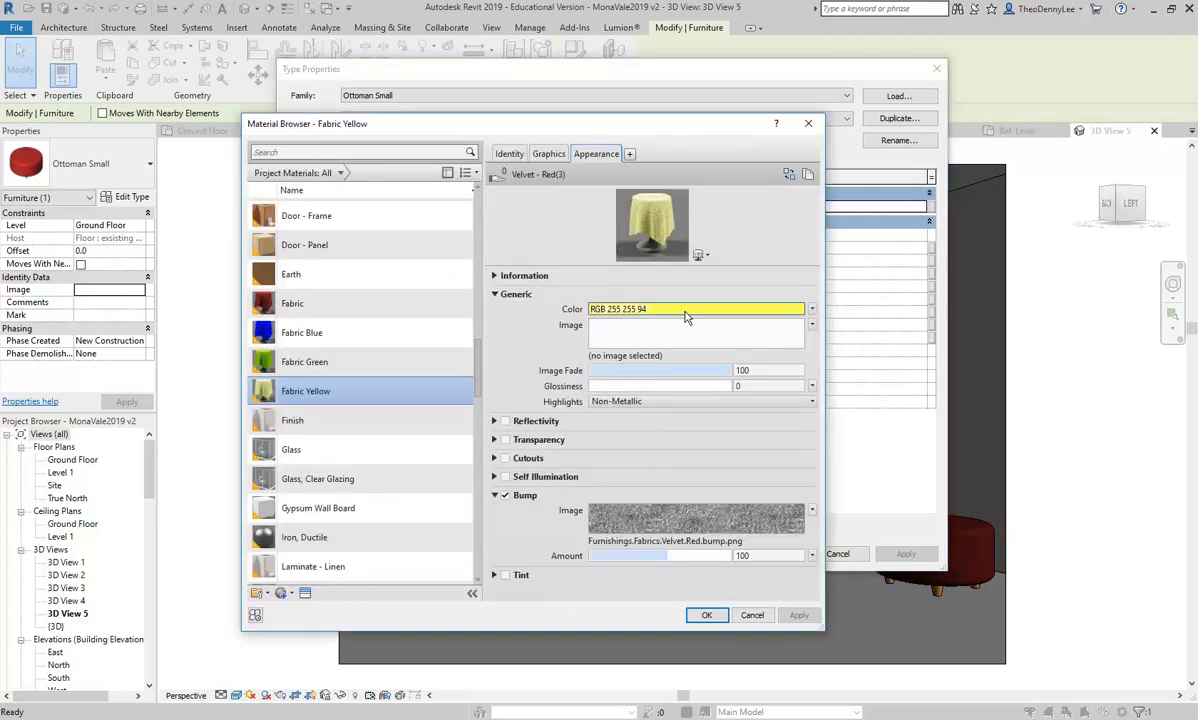
pyautogui.click(688, 312)
pyautogui.moveTo(697, 314); pyautogui.dragTo(696, 344)
pyautogui.click(587, 283)
pyautogui.moveTo(587, 283)
pyautogui.mouseDown()
pyautogui.moveTo(571, 304)
pyautogui.moveTo(572, 280)
pyautogui.mouseUp()
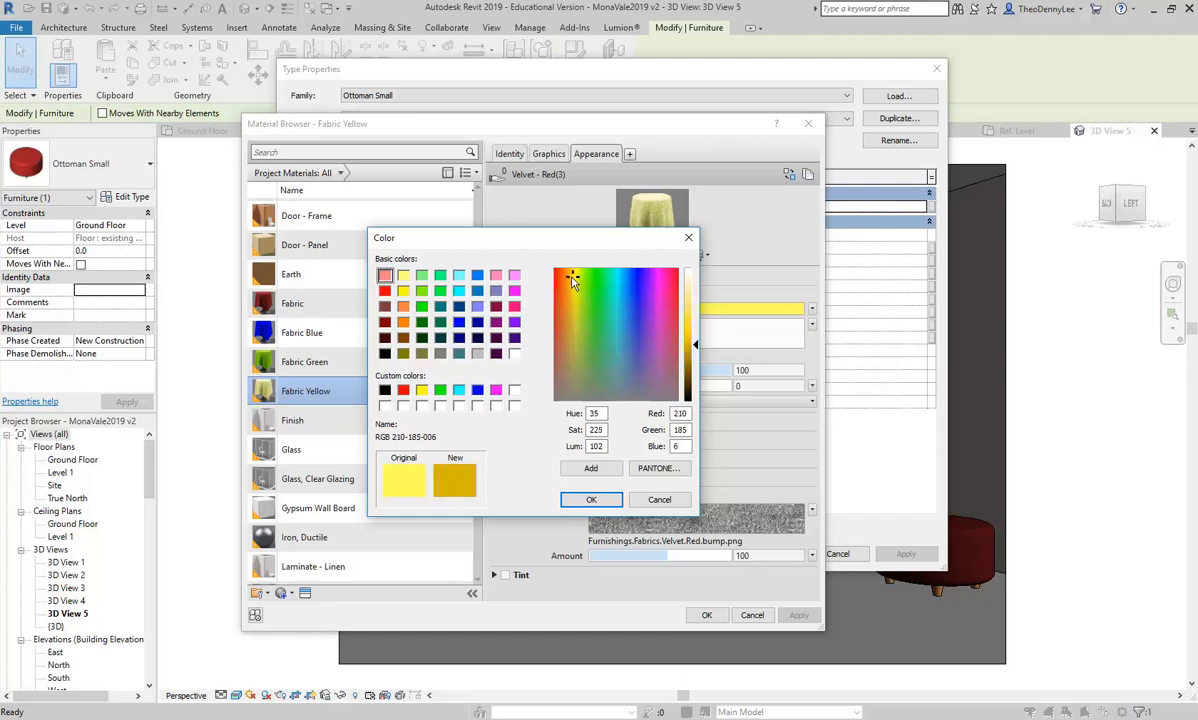
pyautogui.click(591, 499)
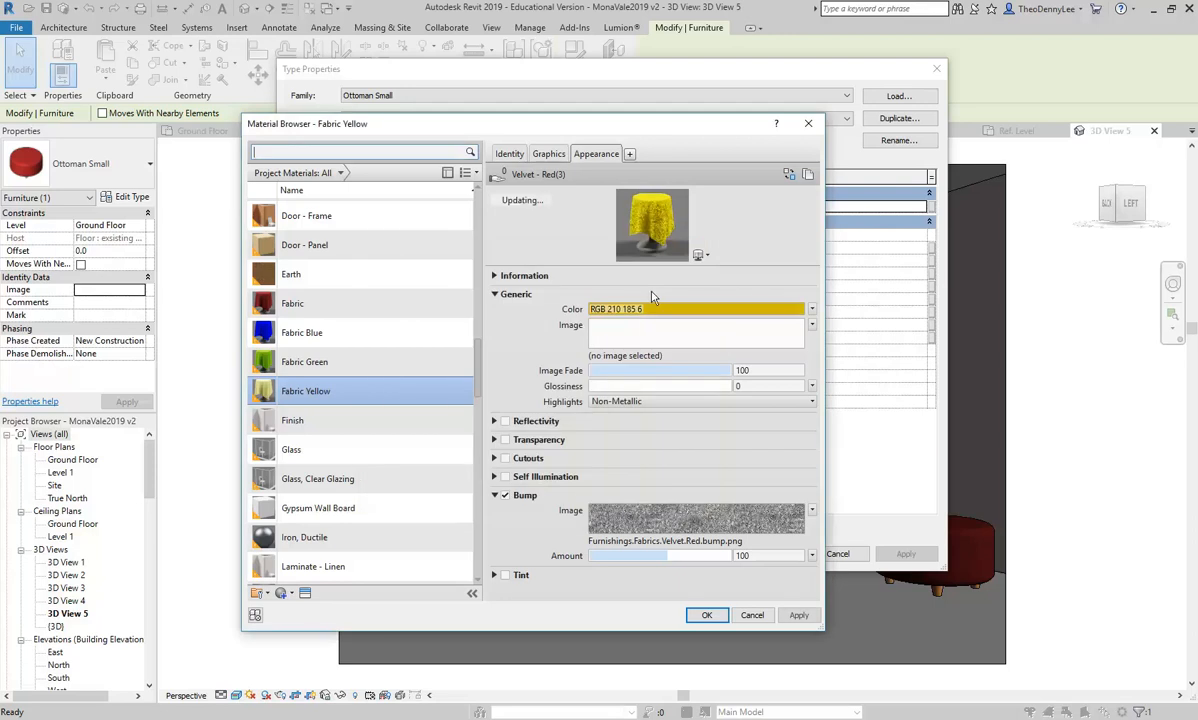
pyautogui.click(706, 615)
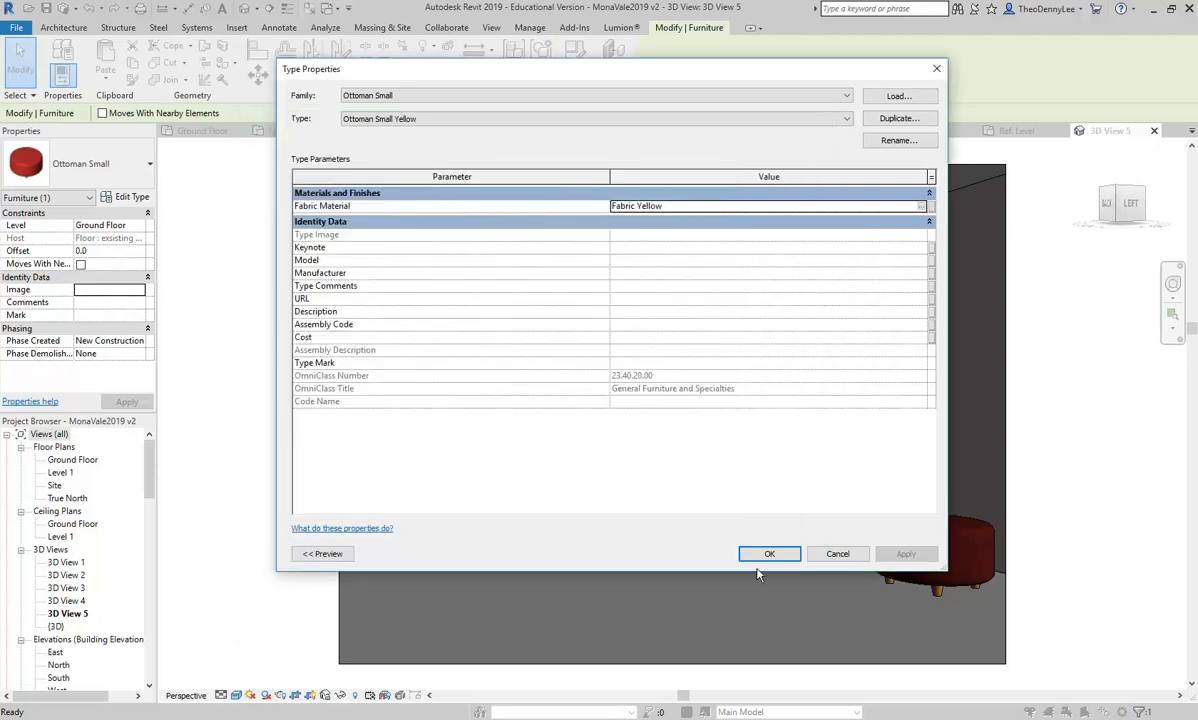
pyautogui.click(768, 554)
pyautogui.click(600, 400)
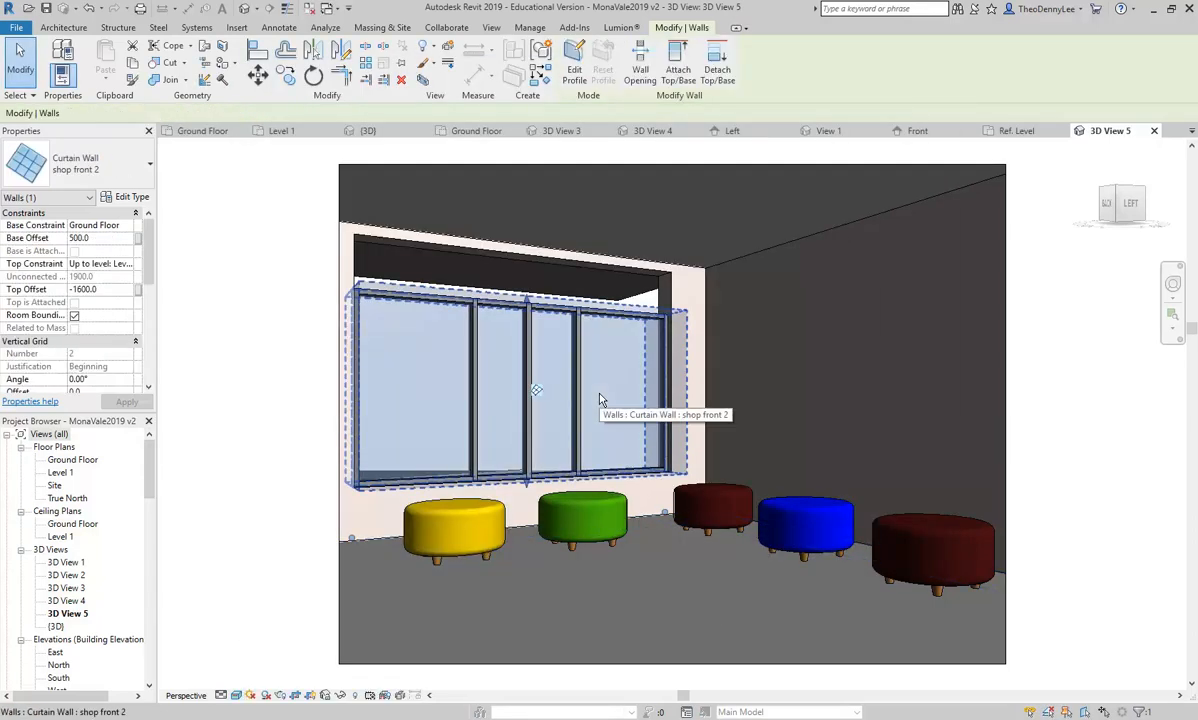
pyautogui.press('Escape')
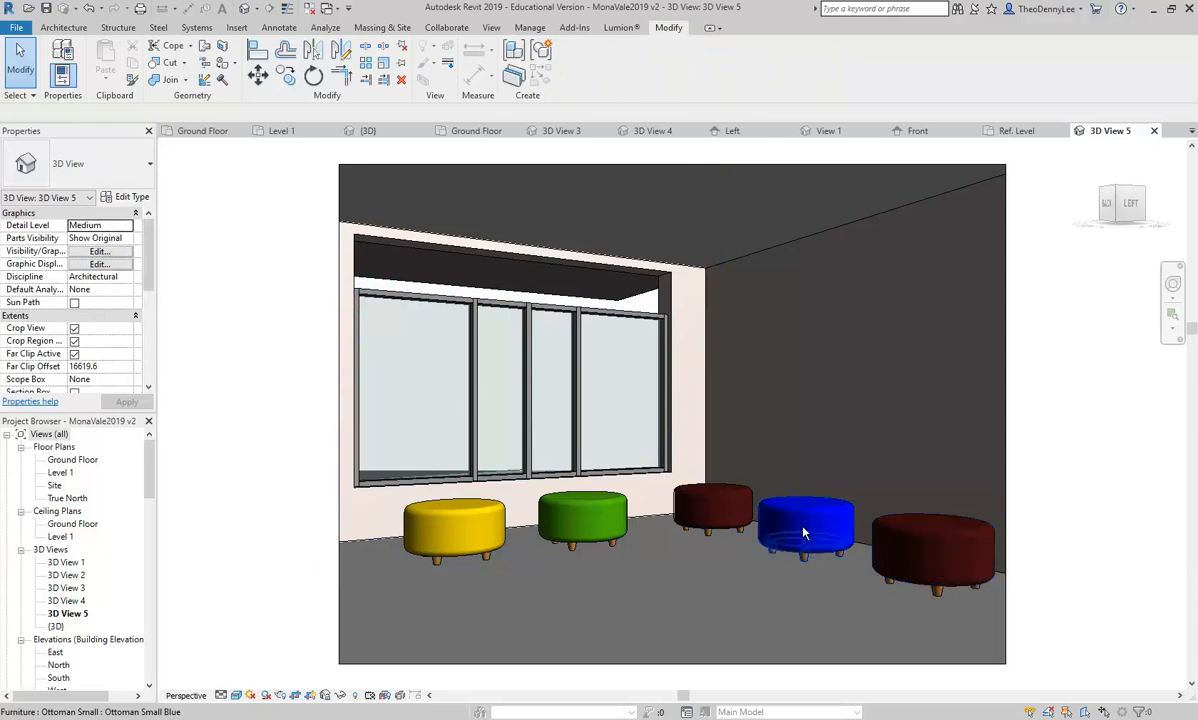
# - Move the red ottoman in the room corner closer to the green ottoman by the window wall
pyautogui.moveTo(741, 528); pyautogui.dragTo(697, 534)
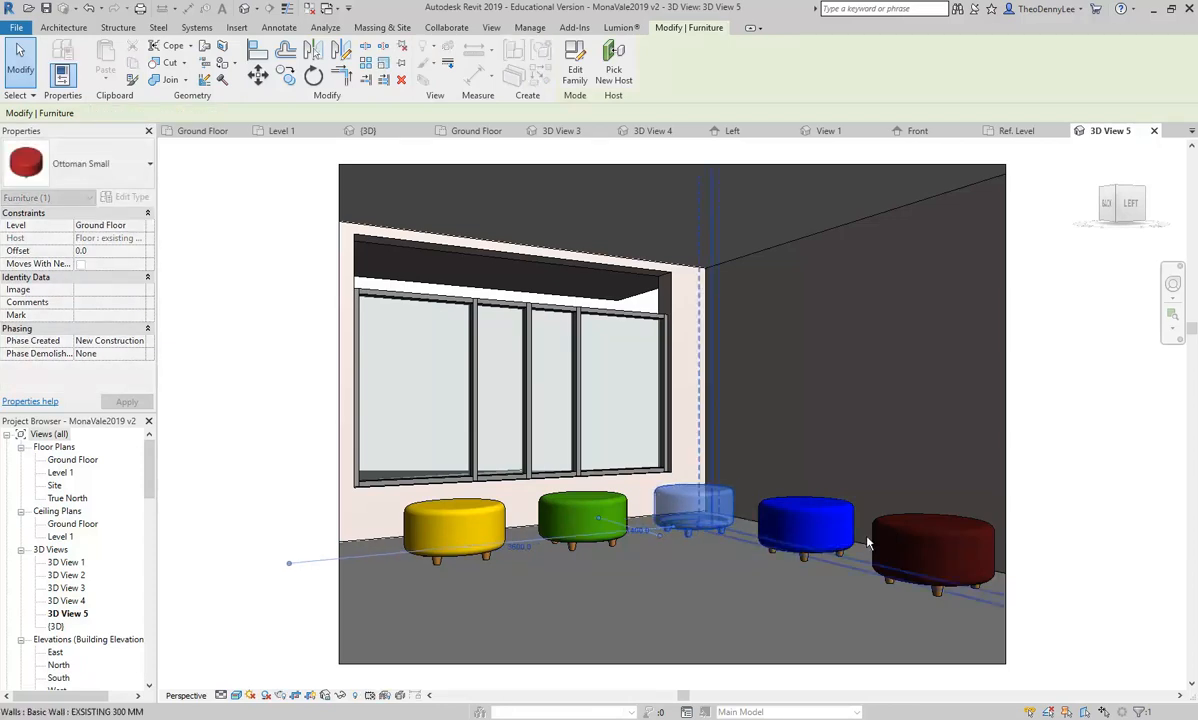
pyautogui.click(845, 435)
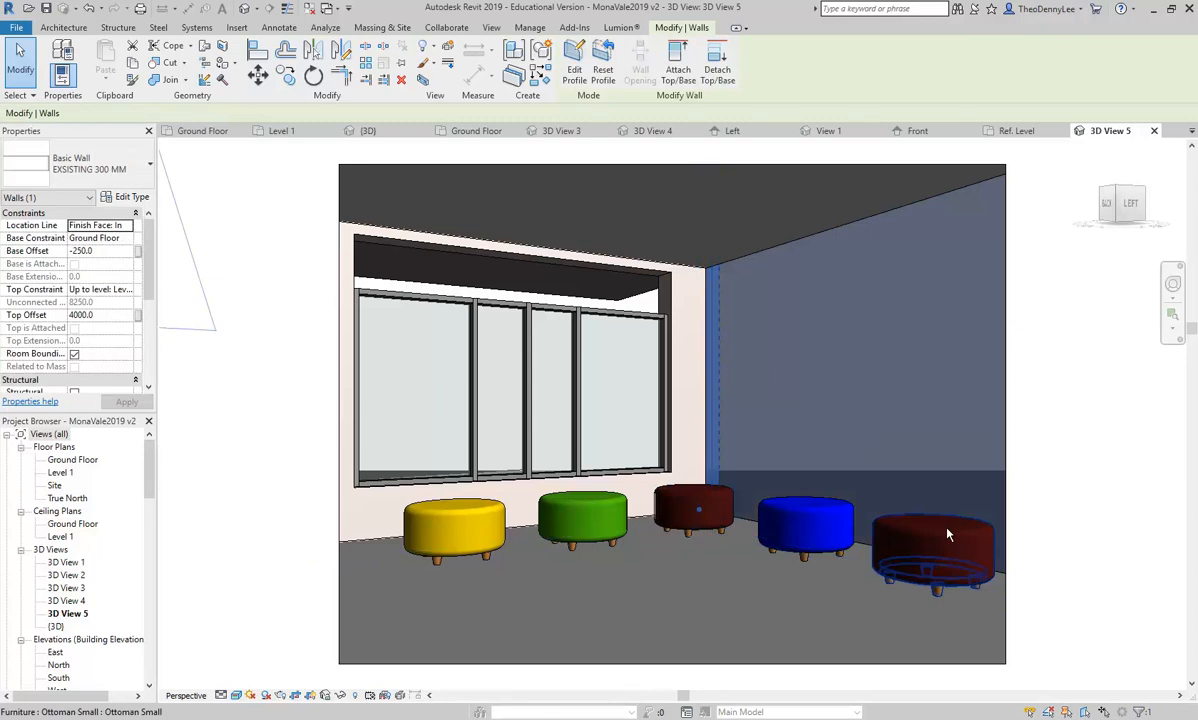
# - Try the Ottoman Small Yellow type on the red ottoman nearest the camera, and settle on Ottoman Small Green
pyautogui.click(948, 530)
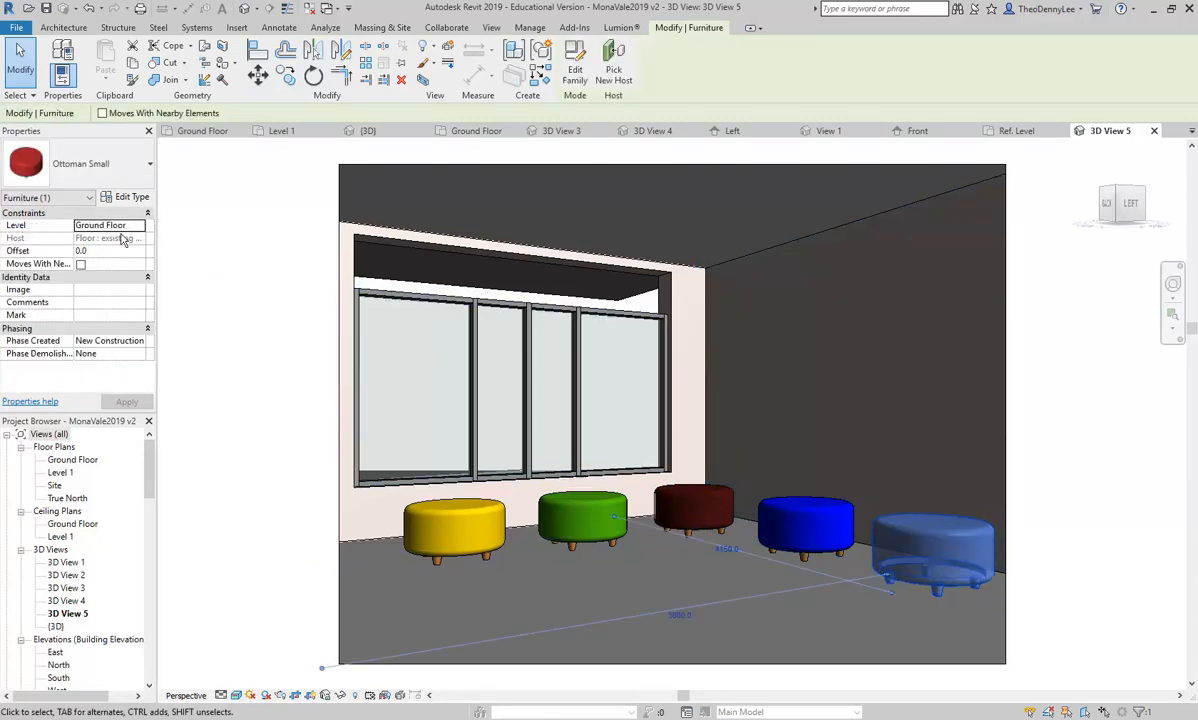
pyautogui.click(124, 166)
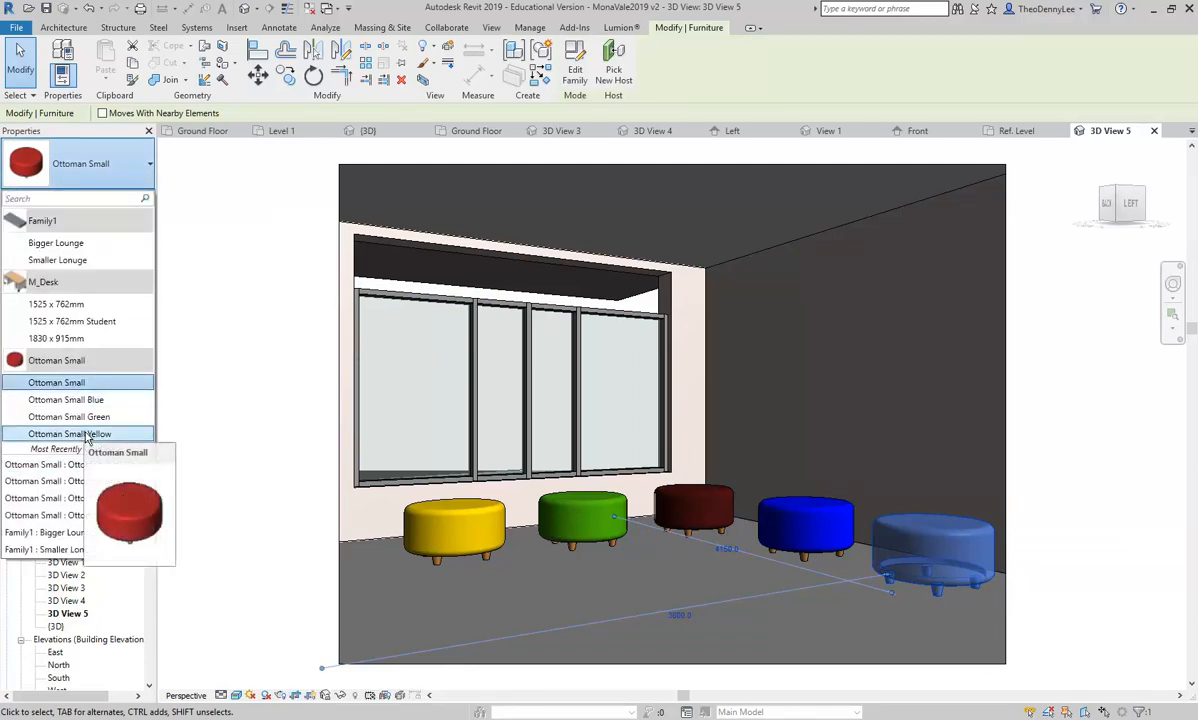
pyautogui.click(88, 434)
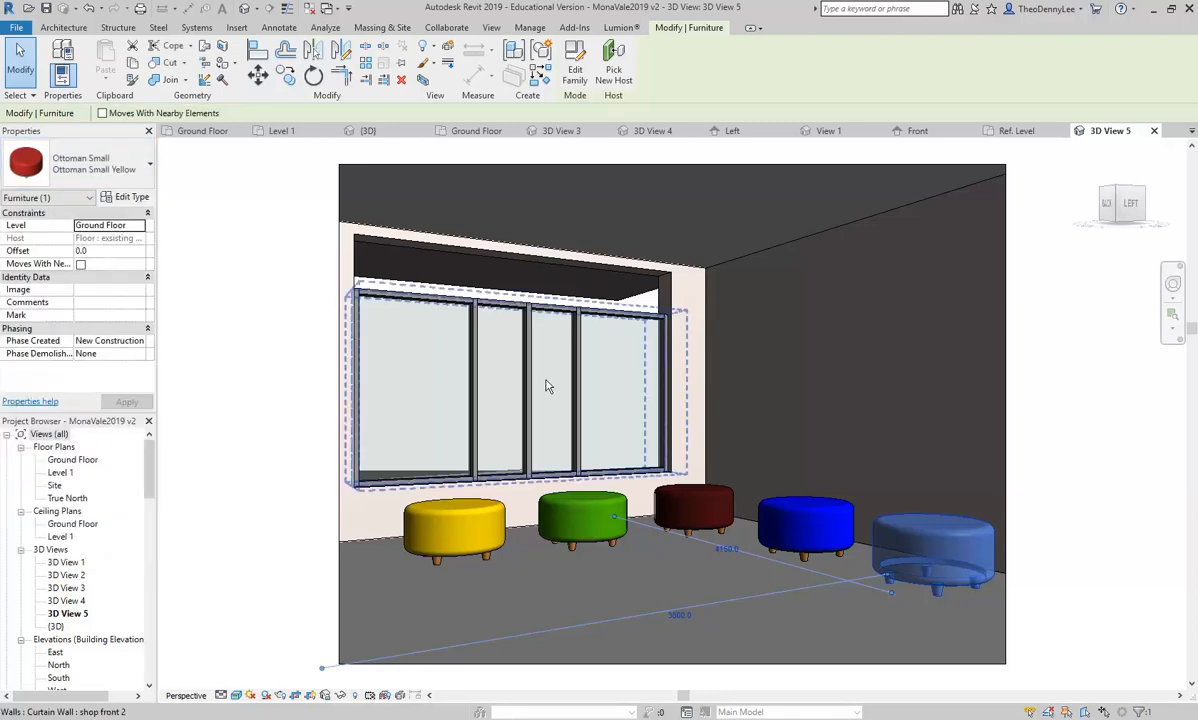
pyautogui.click(95, 166)
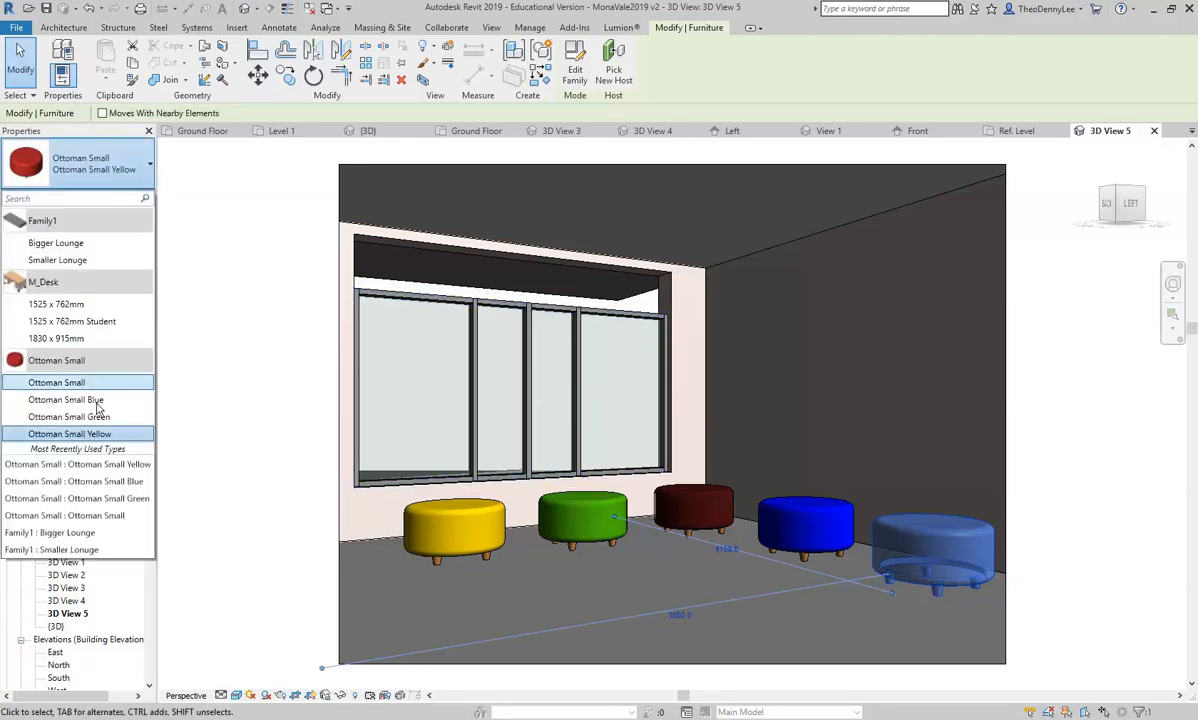
pyautogui.click(88, 417)
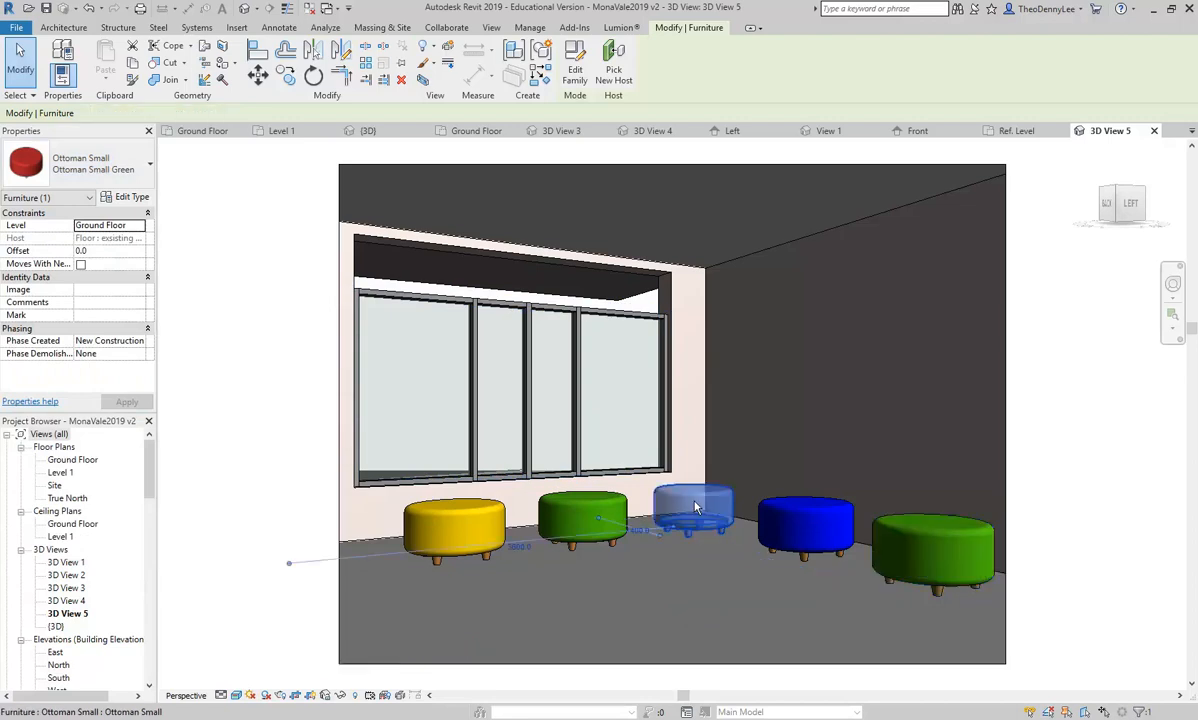
pyautogui.click(580, 553)
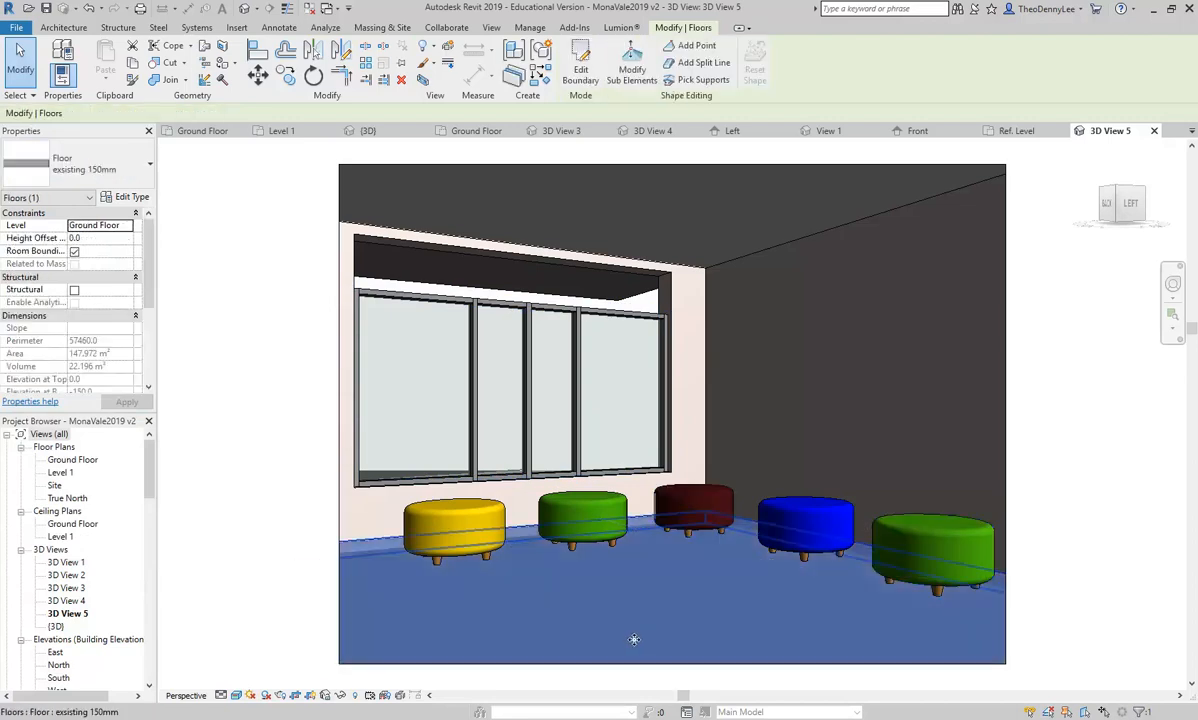
pyautogui.click(527, 435)
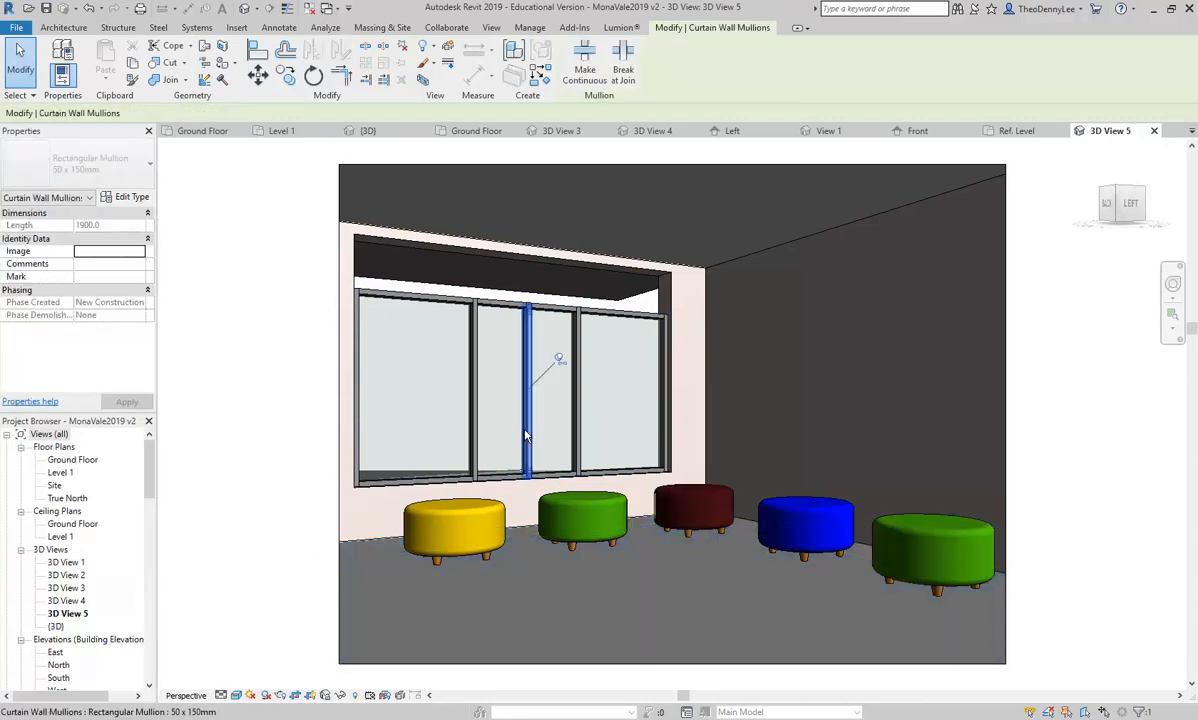
pyautogui.click(310, 270)
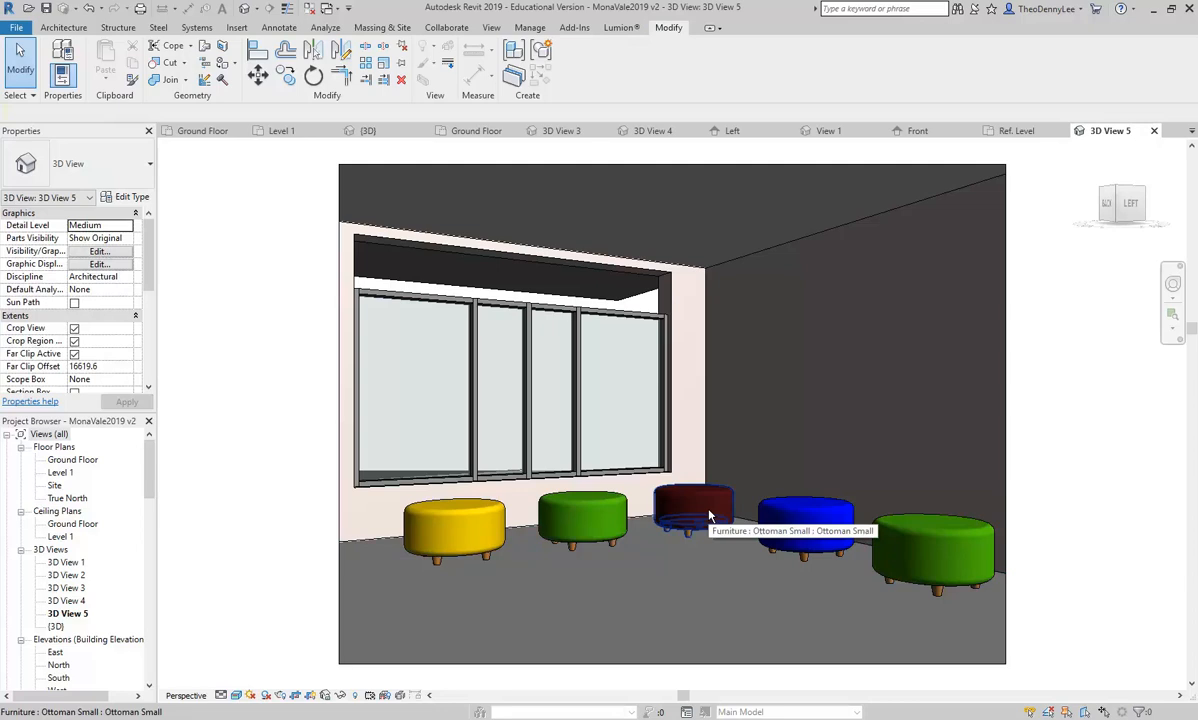
# - In the Ground Floor plan, nudge the three ottomans along the window wall together until the red one lines up with the blue one
pyautogui.doubleClick(72, 459)
pyautogui.moveTo(465, 359); pyautogui.dragTo(484, 440, button='middle')
pyautogui.scroll(1, 489, 429)
pyautogui.scroll(1, 484, 440)
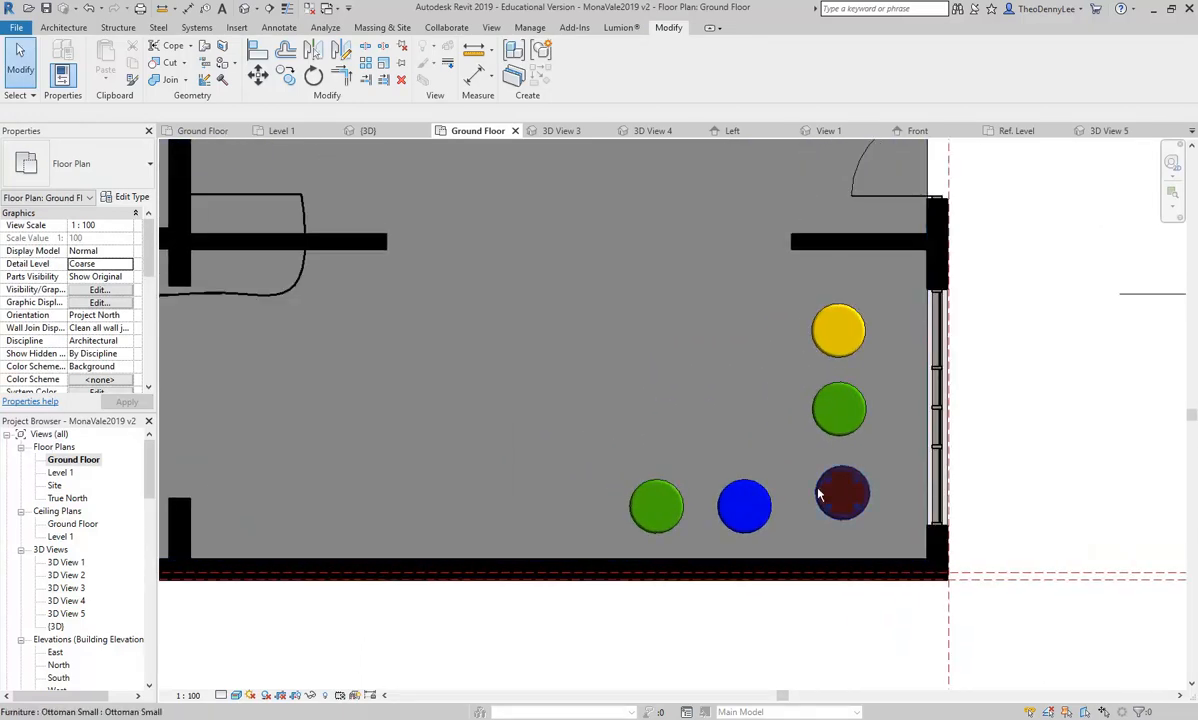
pyautogui.moveTo(802, 635); pyautogui.dragTo(899, 267)
pyautogui.press('Down')
pyautogui.press('Down')
pyautogui.press('Down')
pyautogui.press('Down')
pyautogui.press('Down')
pyautogui.press('Down')
pyautogui.press('Down')
pyautogui.press('Escape')
pyautogui.moveTo(640, 460); pyautogui.dragTo(689, 473, button='middle')
# - Place an Ottoman Small Blue component beside the green ottoman, continuing the row along the lower wall
pyautogui.click(64, 28)
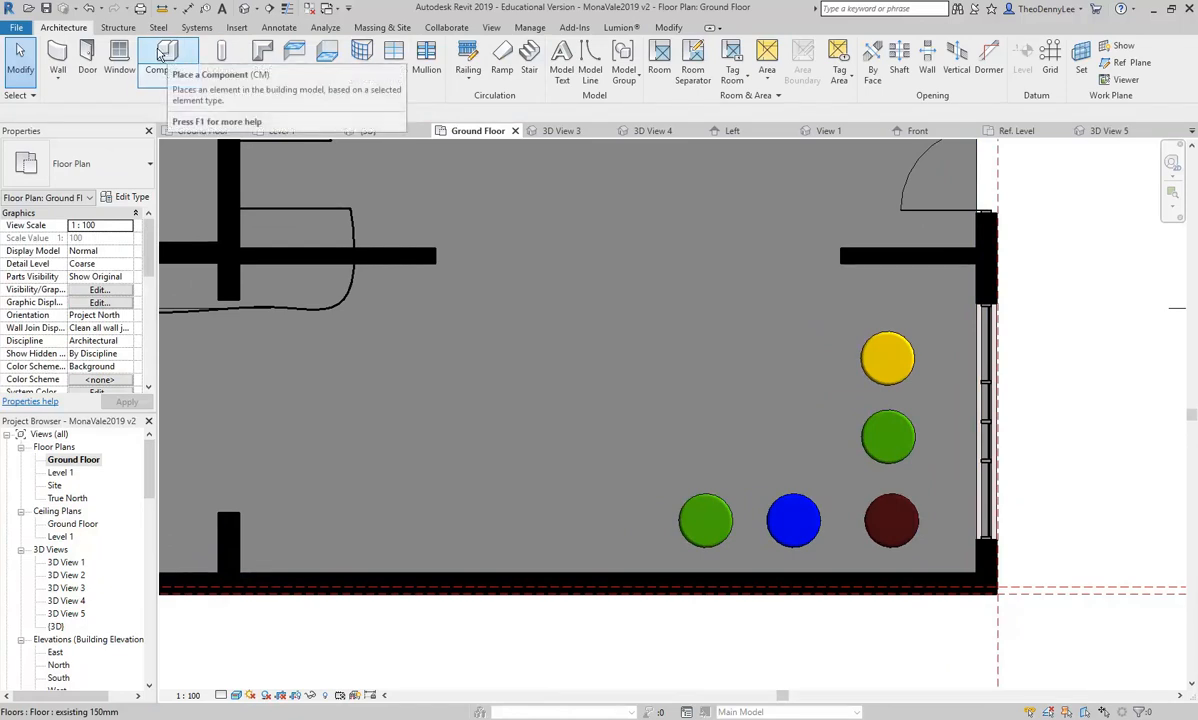
pyautogui.click(167, 80)
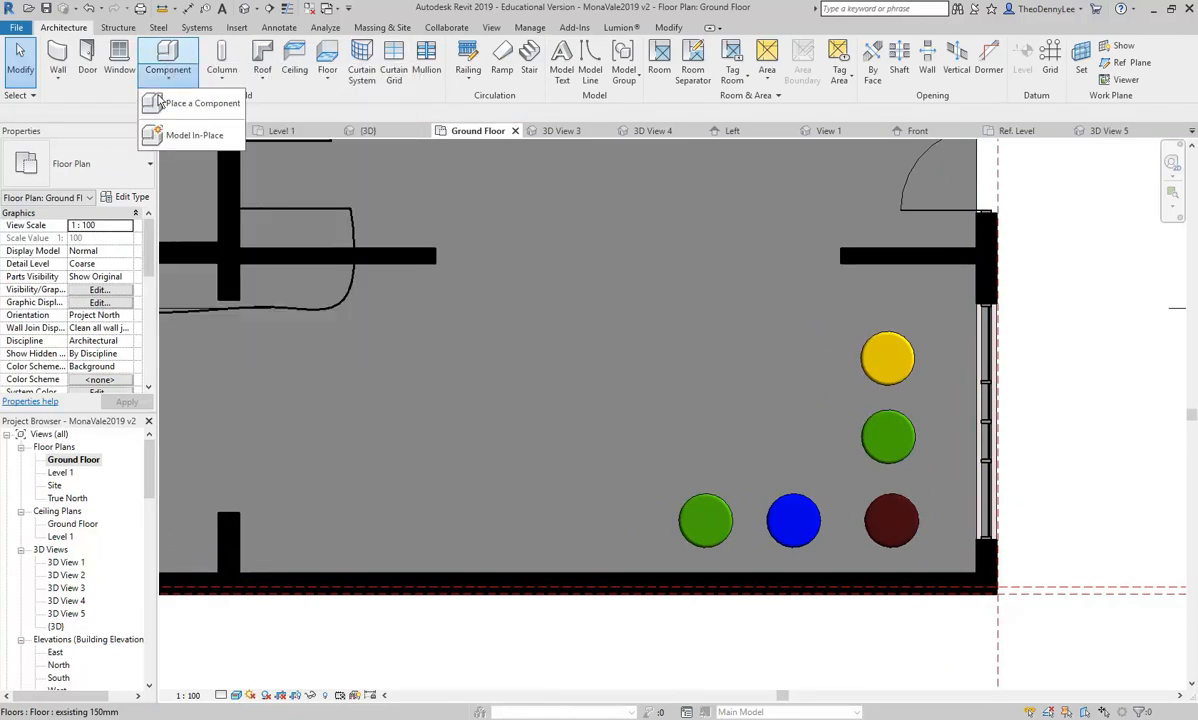
pyautogui.click(166, 104)
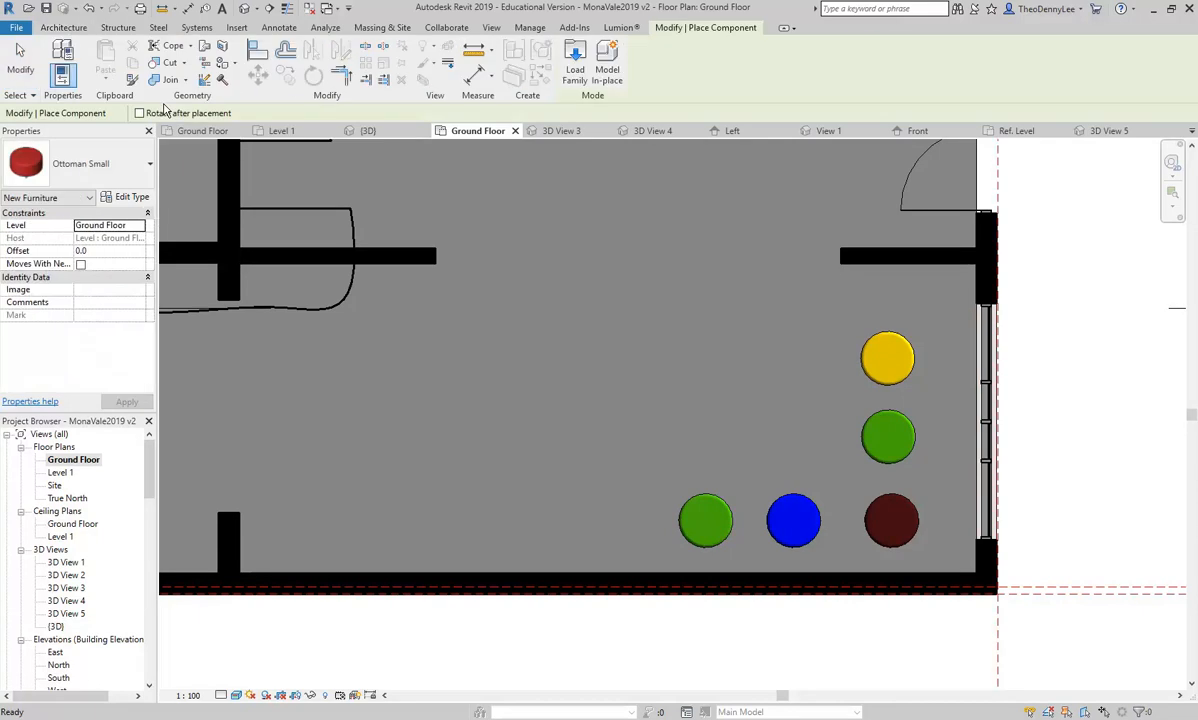
pyautogui.click(100, 176)
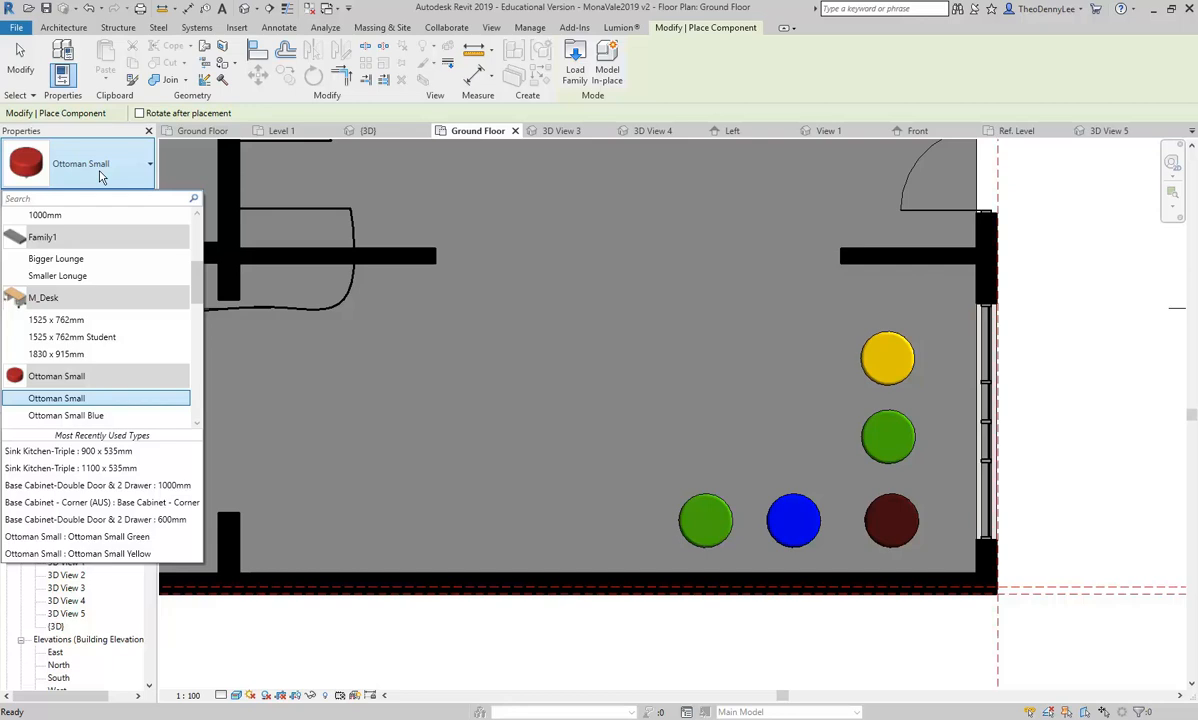
pyautogui.scroll(-2, 53, 313)
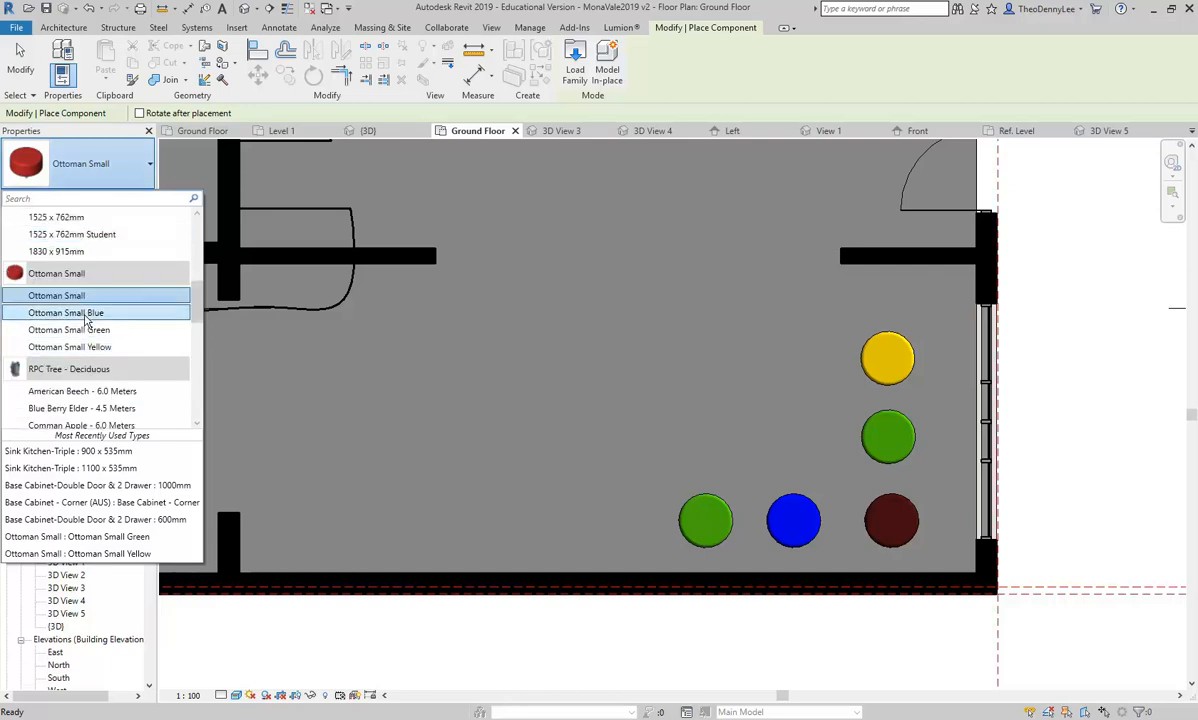
pyautogui.click(88, 312)
pyautogui.click(604, 525)
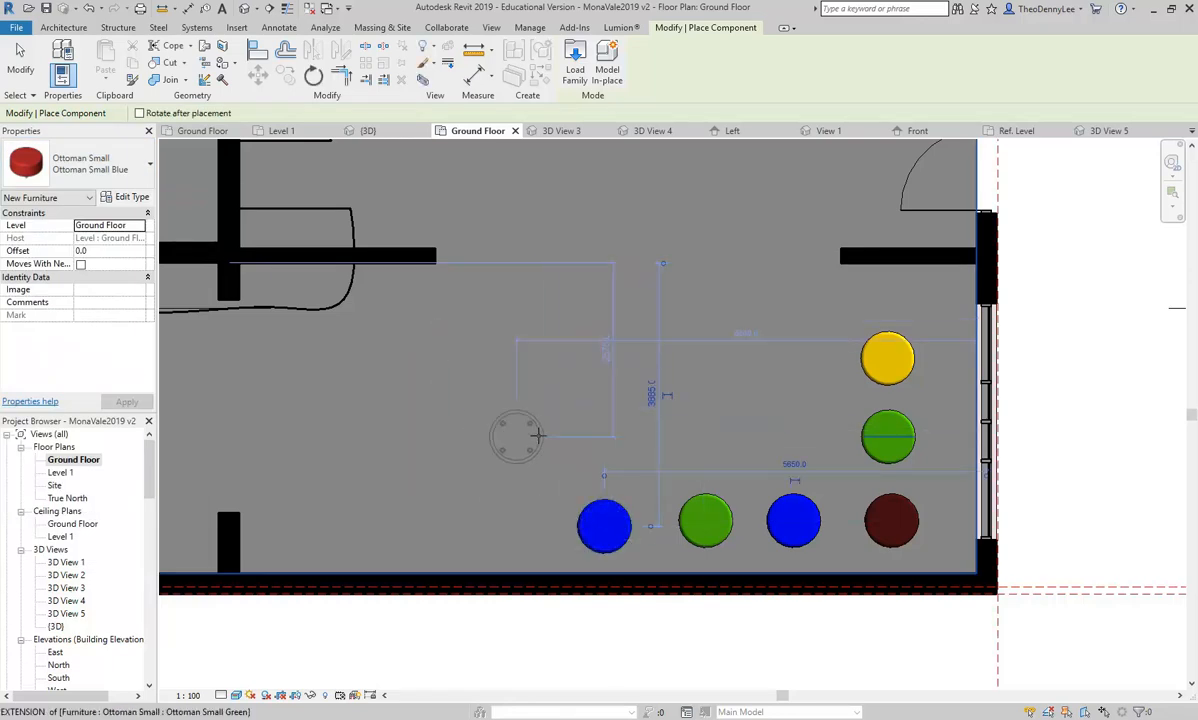
# - Place an Ottoman Small Yellow component beside the new blue ottoman at the end of the lower-wall row
pyautogui.click(100, 166)
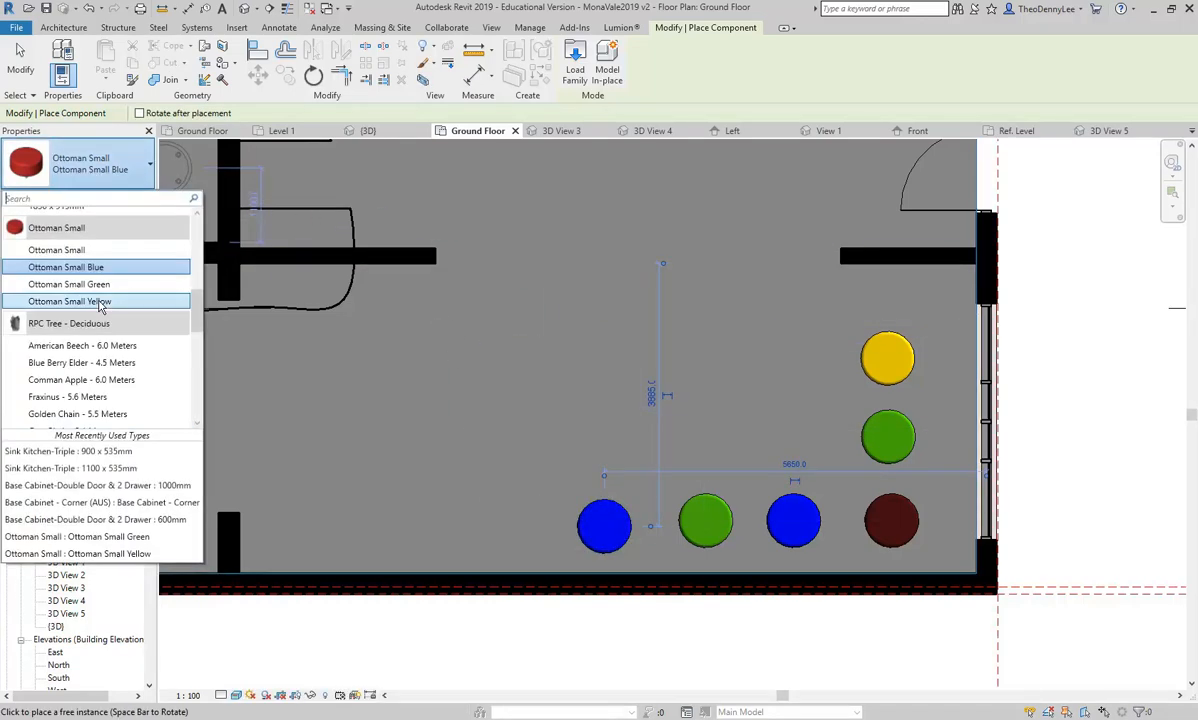
pyautogui.click(90, 300)
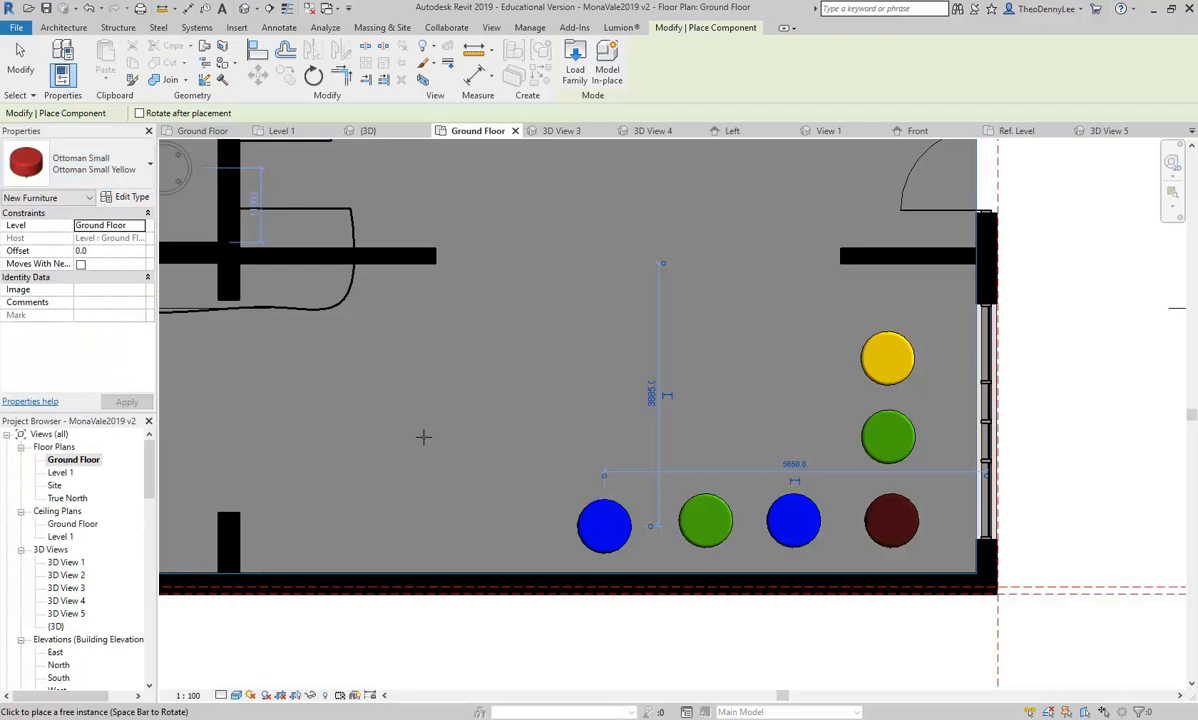
pyautogui.click(503, 520)
pyautogui.press('Escape')
pyautogui.press('Escape')
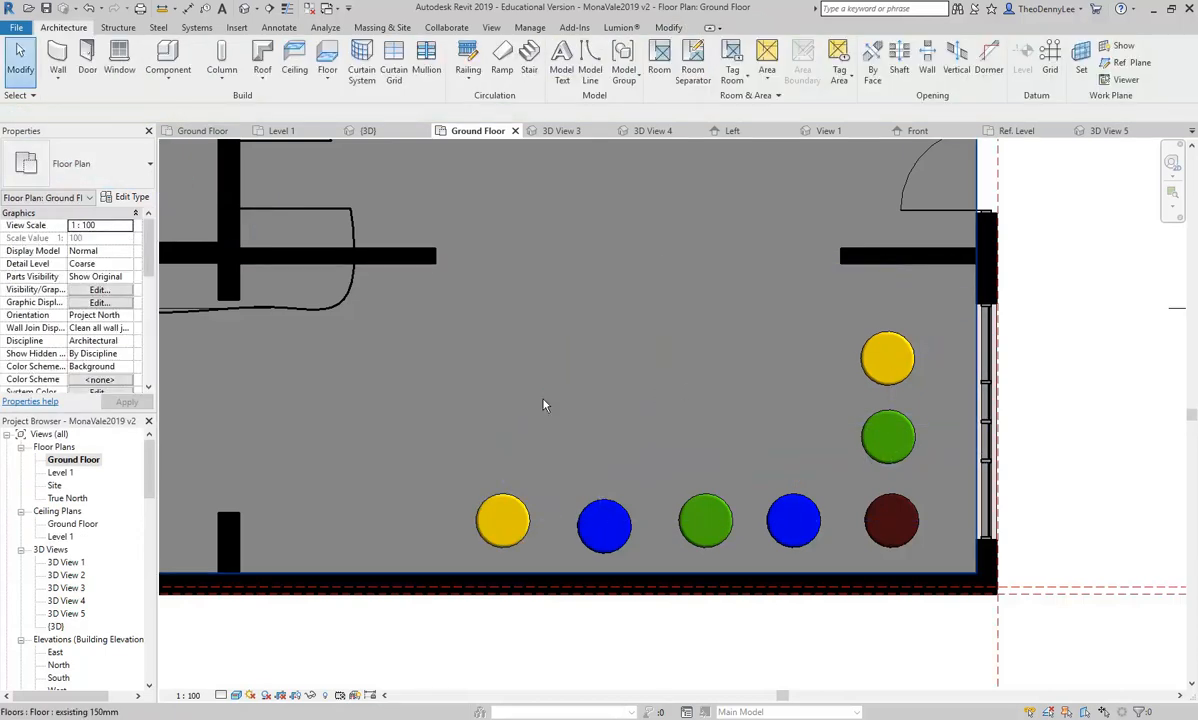
pyautogui.moveTo(543, 404); pyautogui.dragTo(566, 410, button='middle')
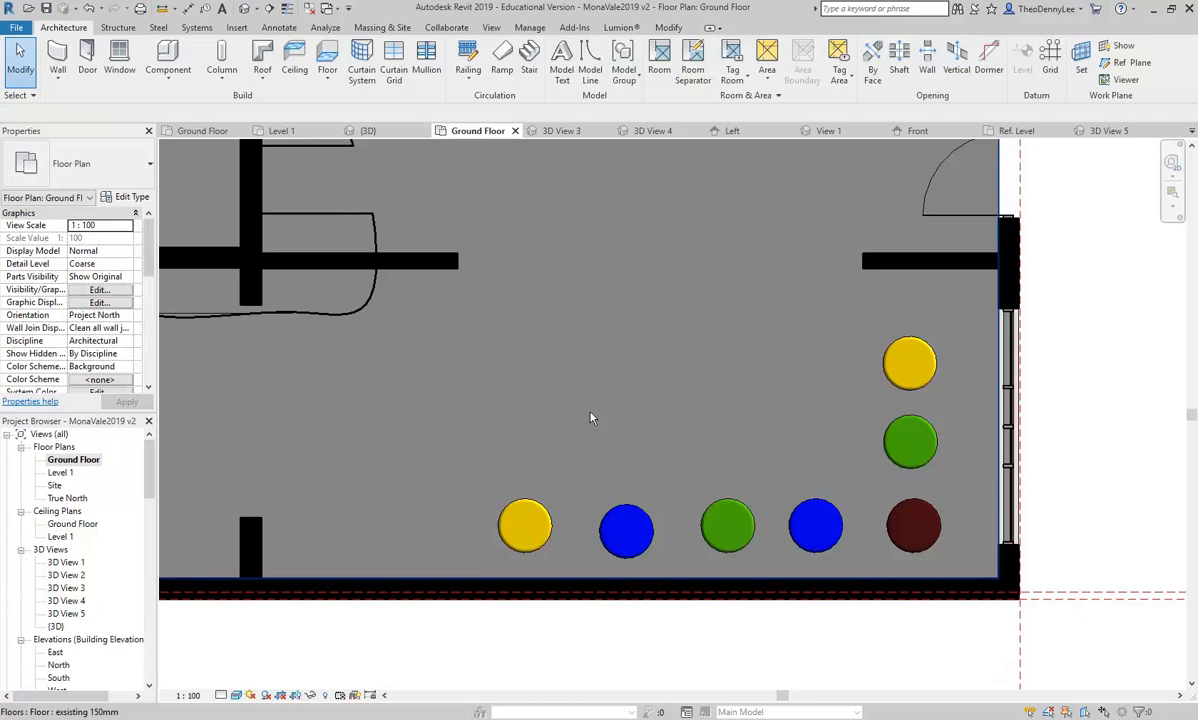
# - In 3D View 5, widen the camera crop region on both sides, trimming the window side back to the wall end
pyautogui.click(256, 8)
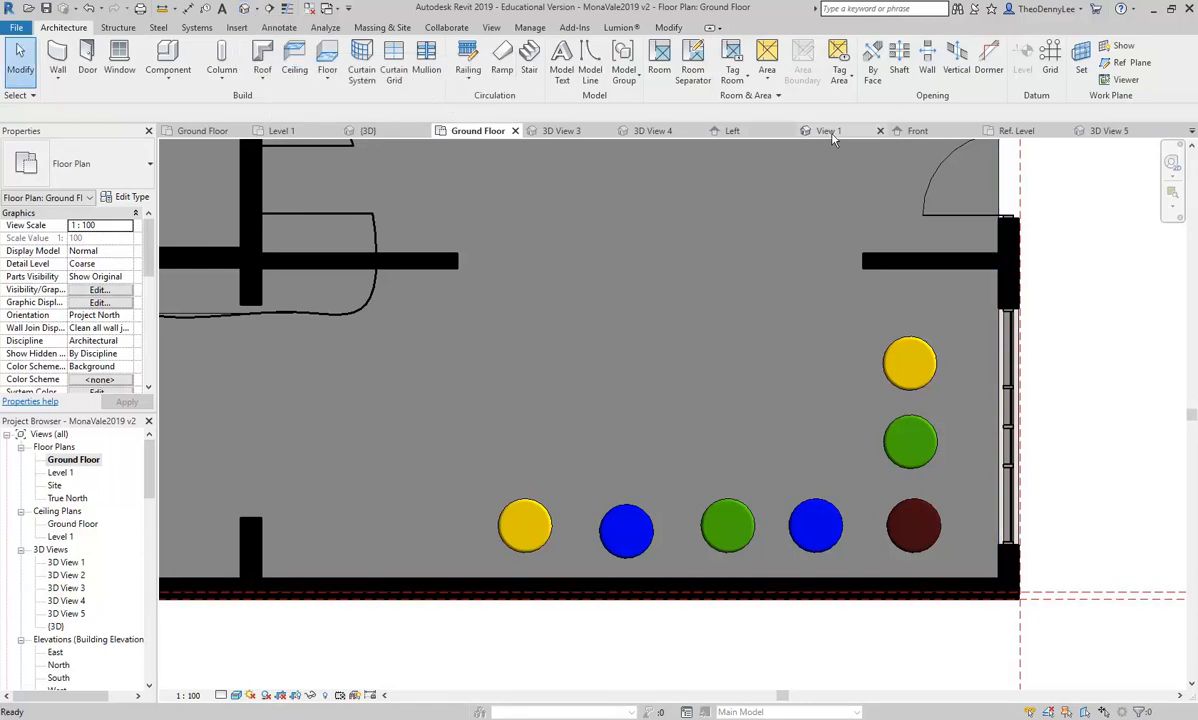
pyautogui.click(1107, 131)
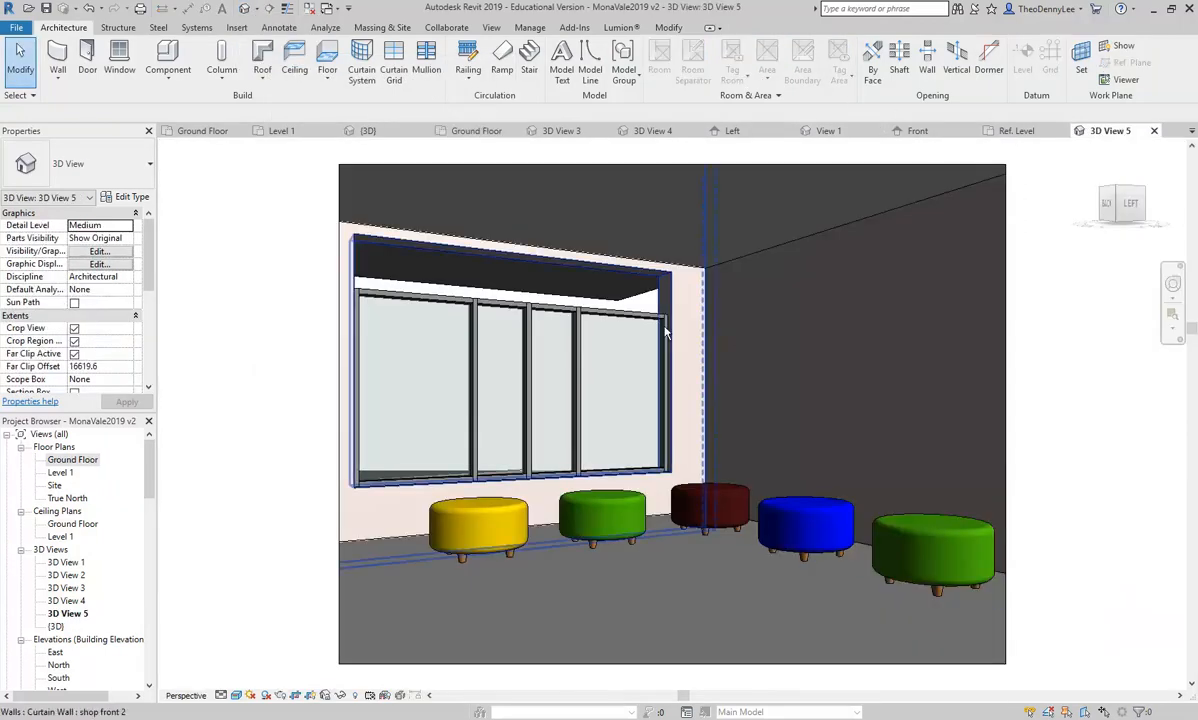
pyautogui.click(879, 386)
pyautogui.click(901, 470)
pyautogui.click(881, 463)
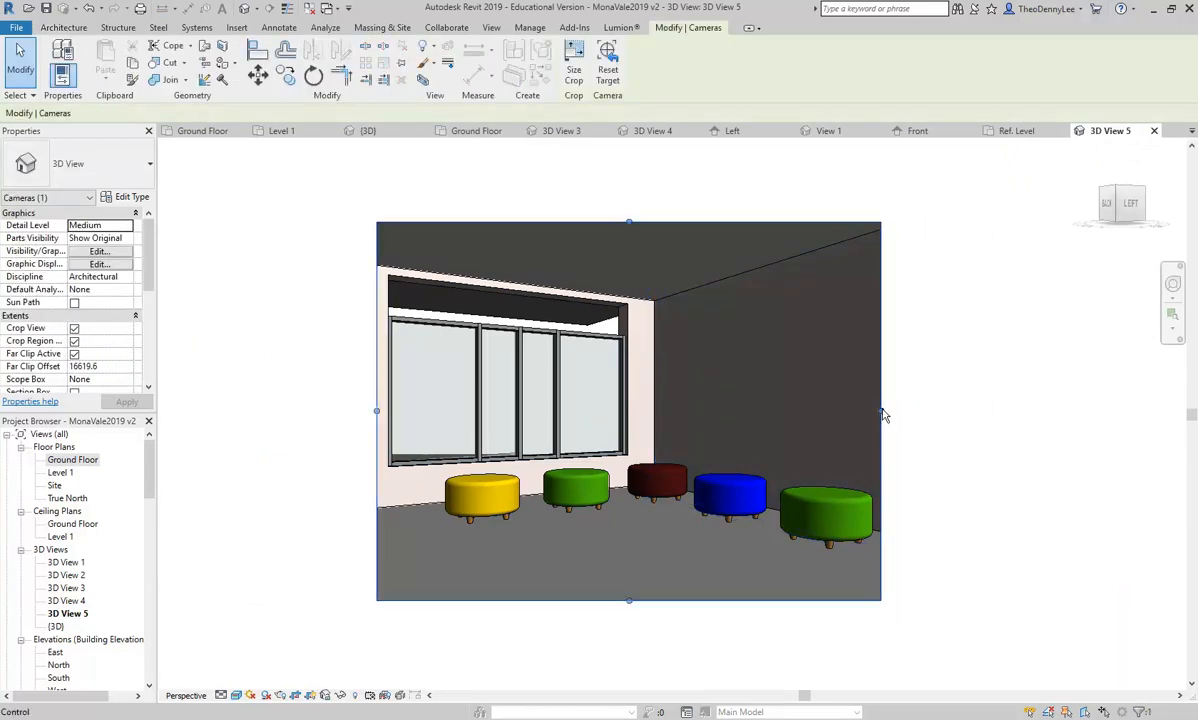
pyautogui.moveTo(881, 411); pyautogui.dragTo(1004, 407)
pyautogui.moveTo(377, 410); pyautogui.dragTo(285, 408)
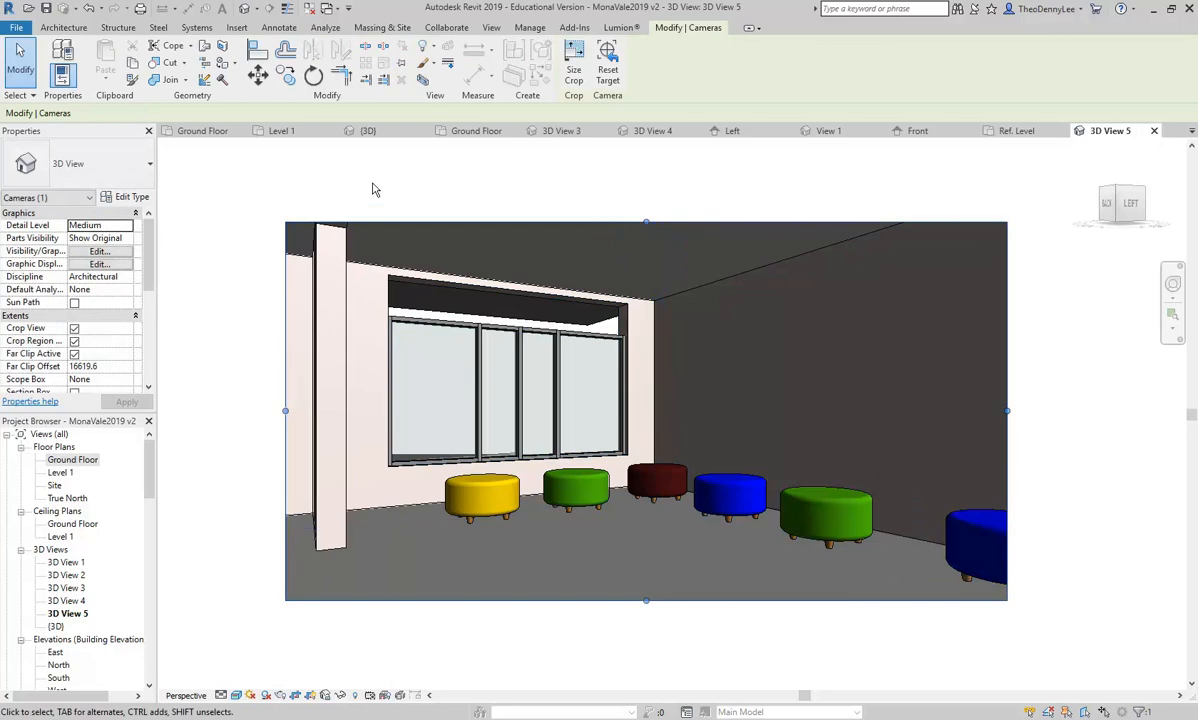
pyautogui.moveTo(286, 411); pyautogui.dragTo(335, 413)
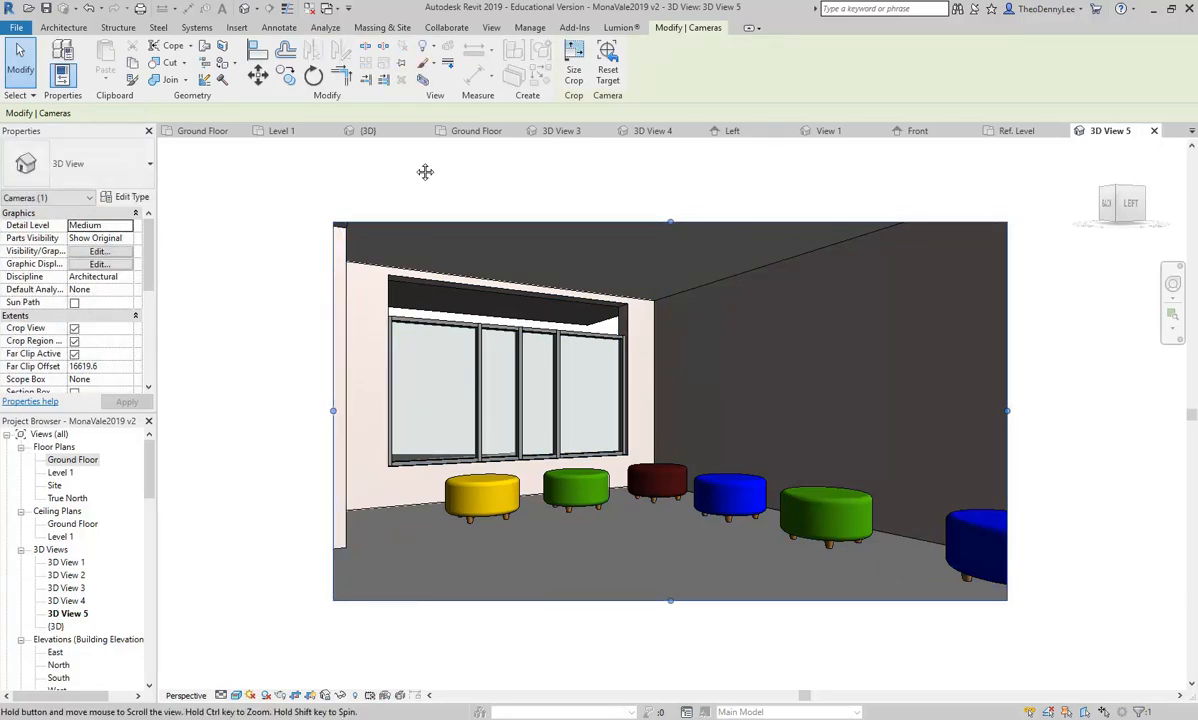
pyautogui.click(415, 168)
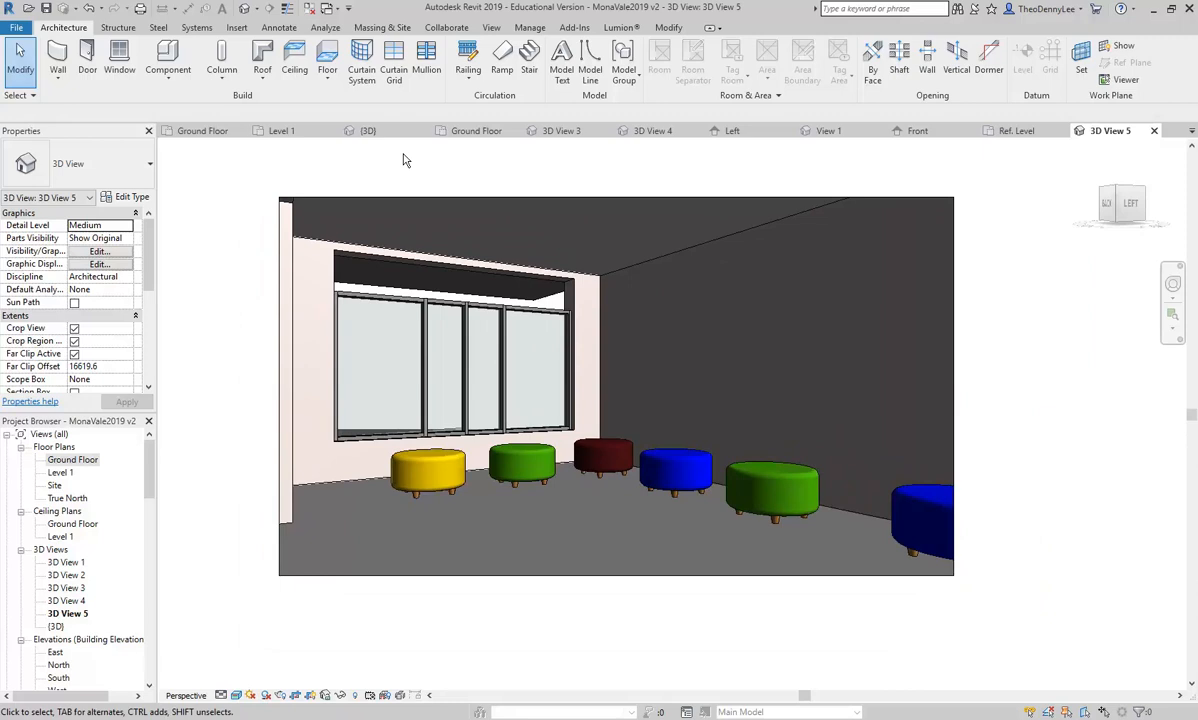
pyautogui.scroll(3, 405, 160)
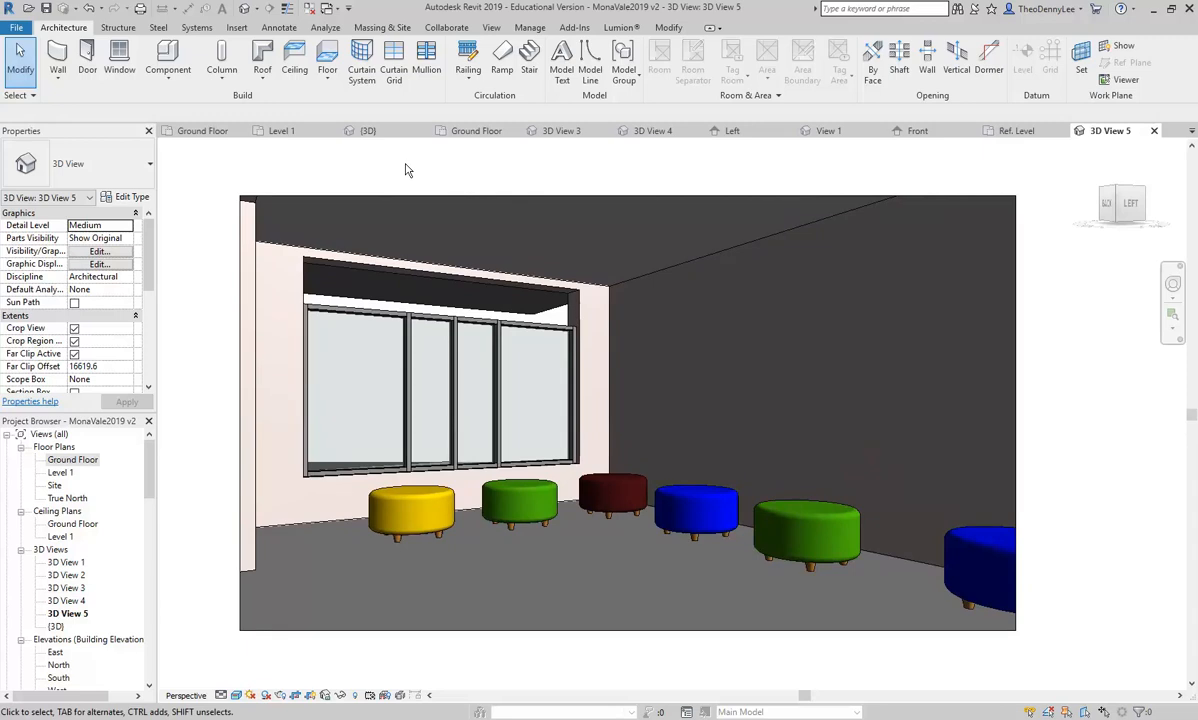
pyautogui.click(429, 510)
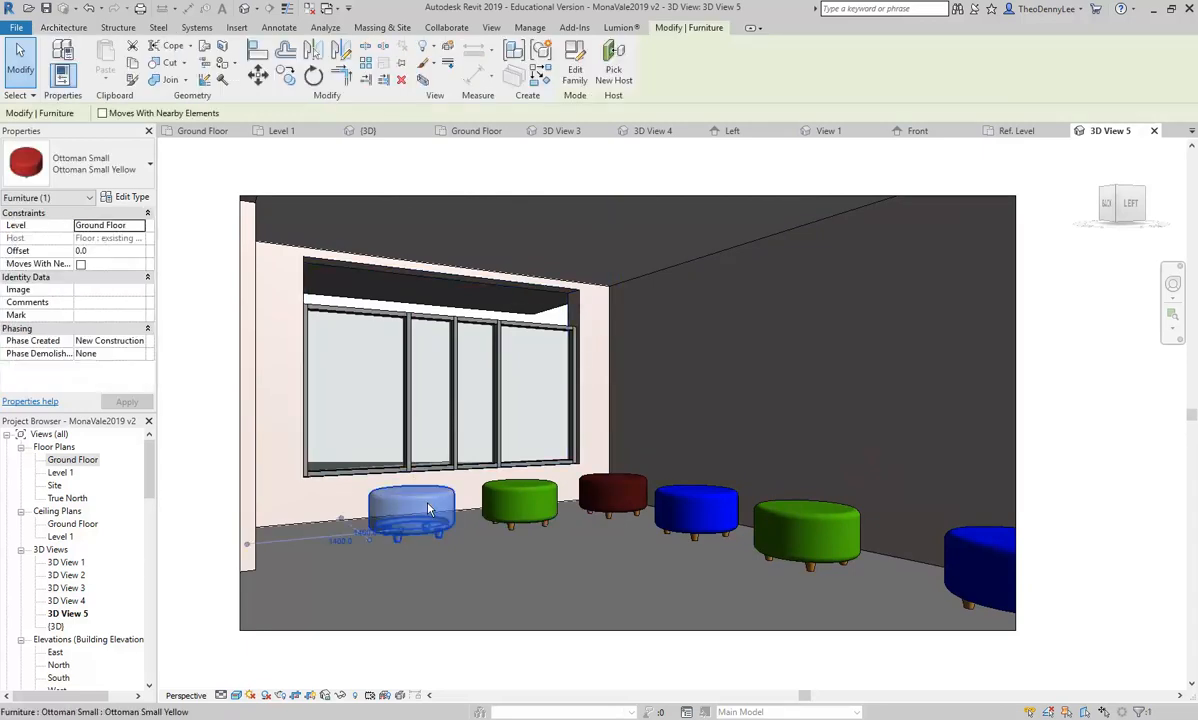
pyautogui.click(207, 167)
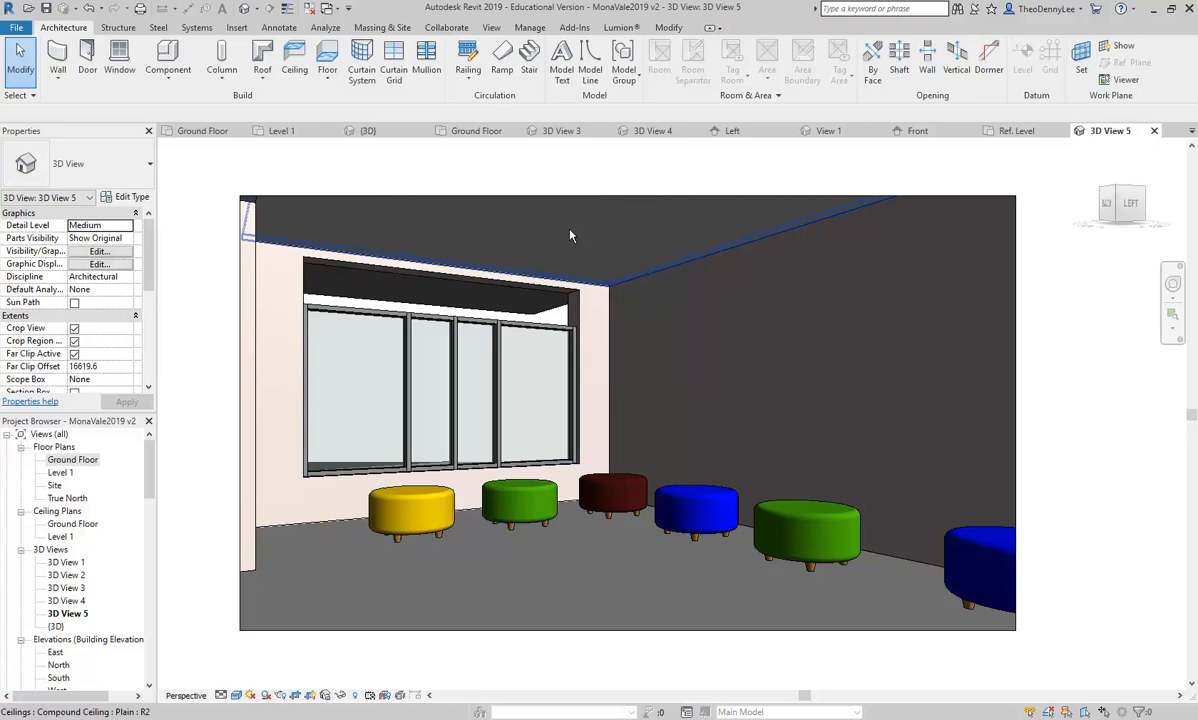
pyautogui.moveTo(402, 719)
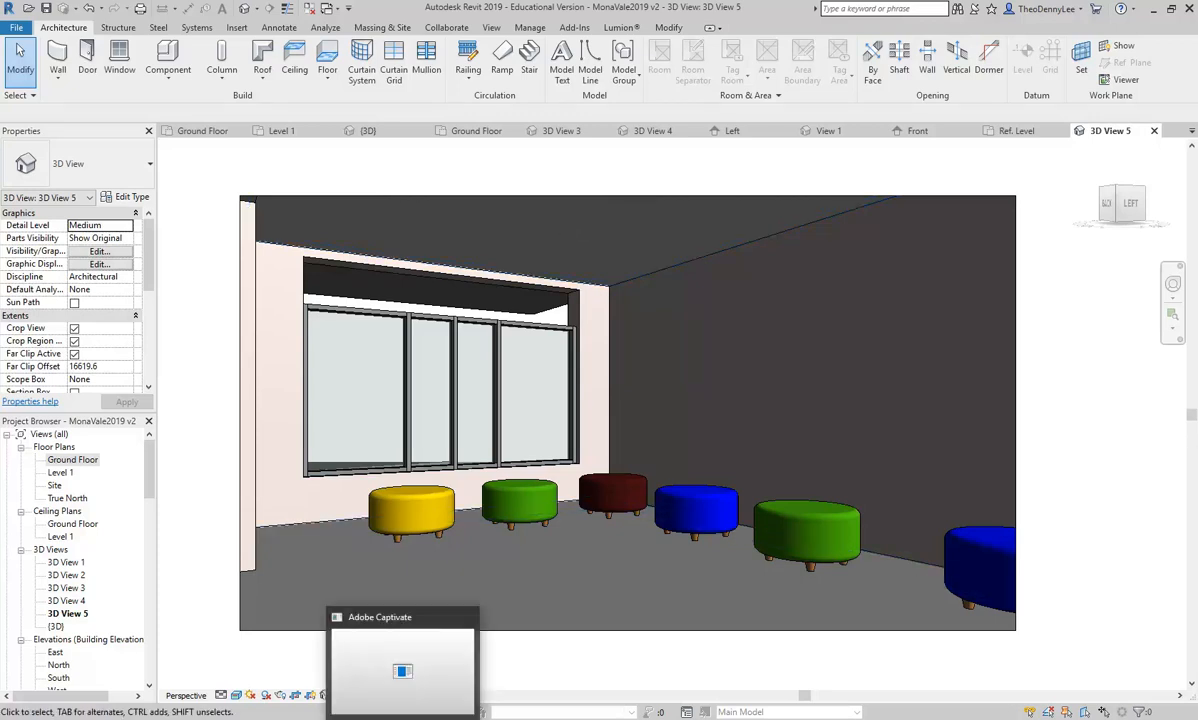